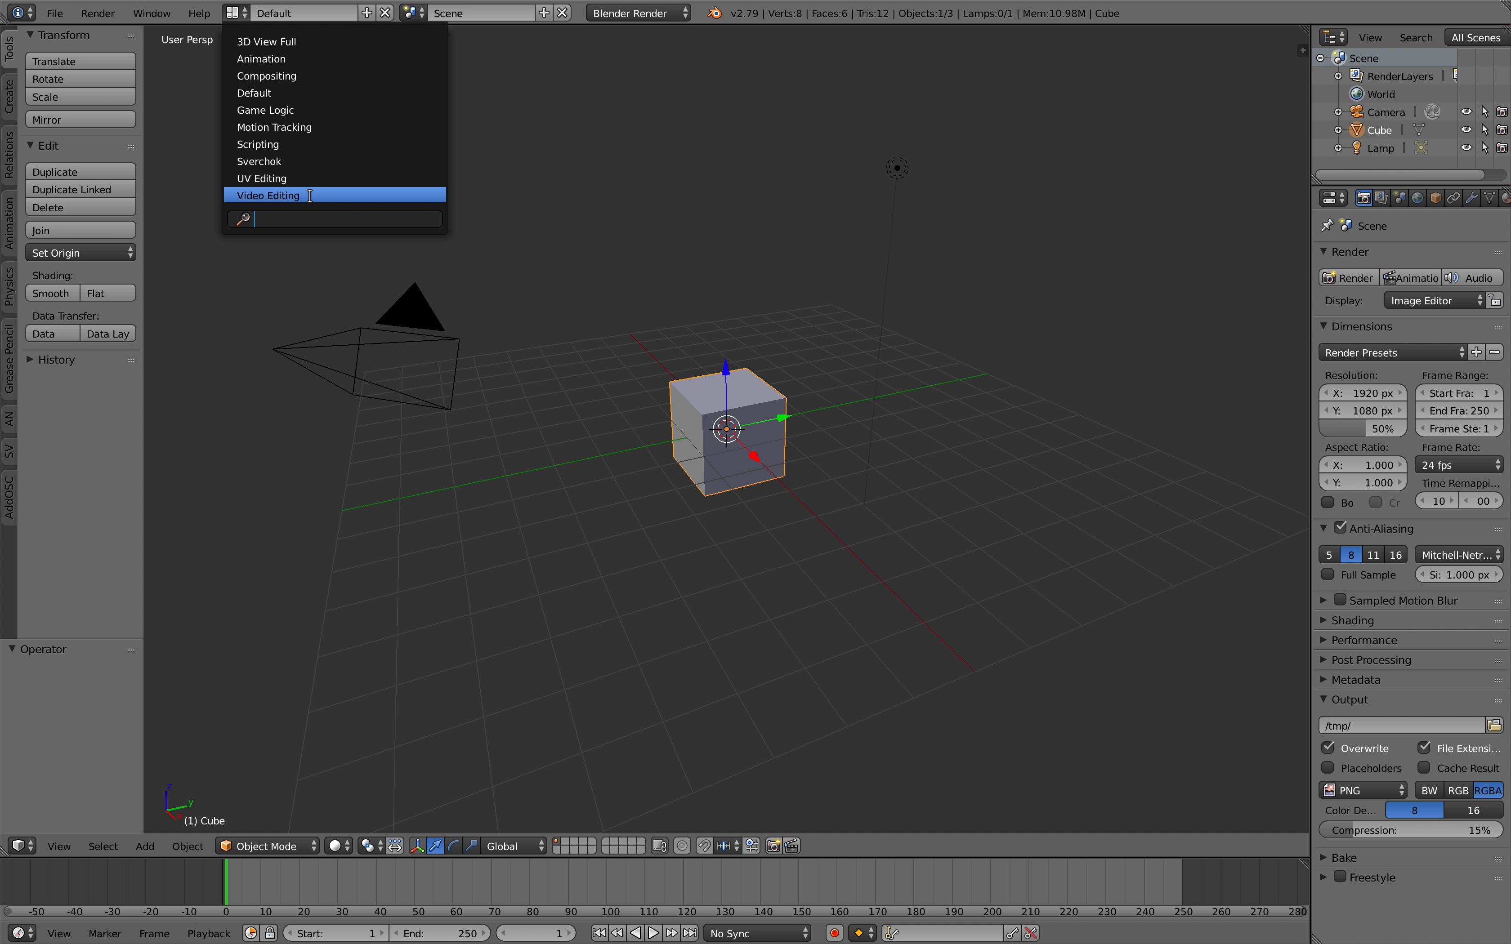
- Switch to the Video Editing screen layout and enlarge the graph editor area downward and sideways
click(299, 196)
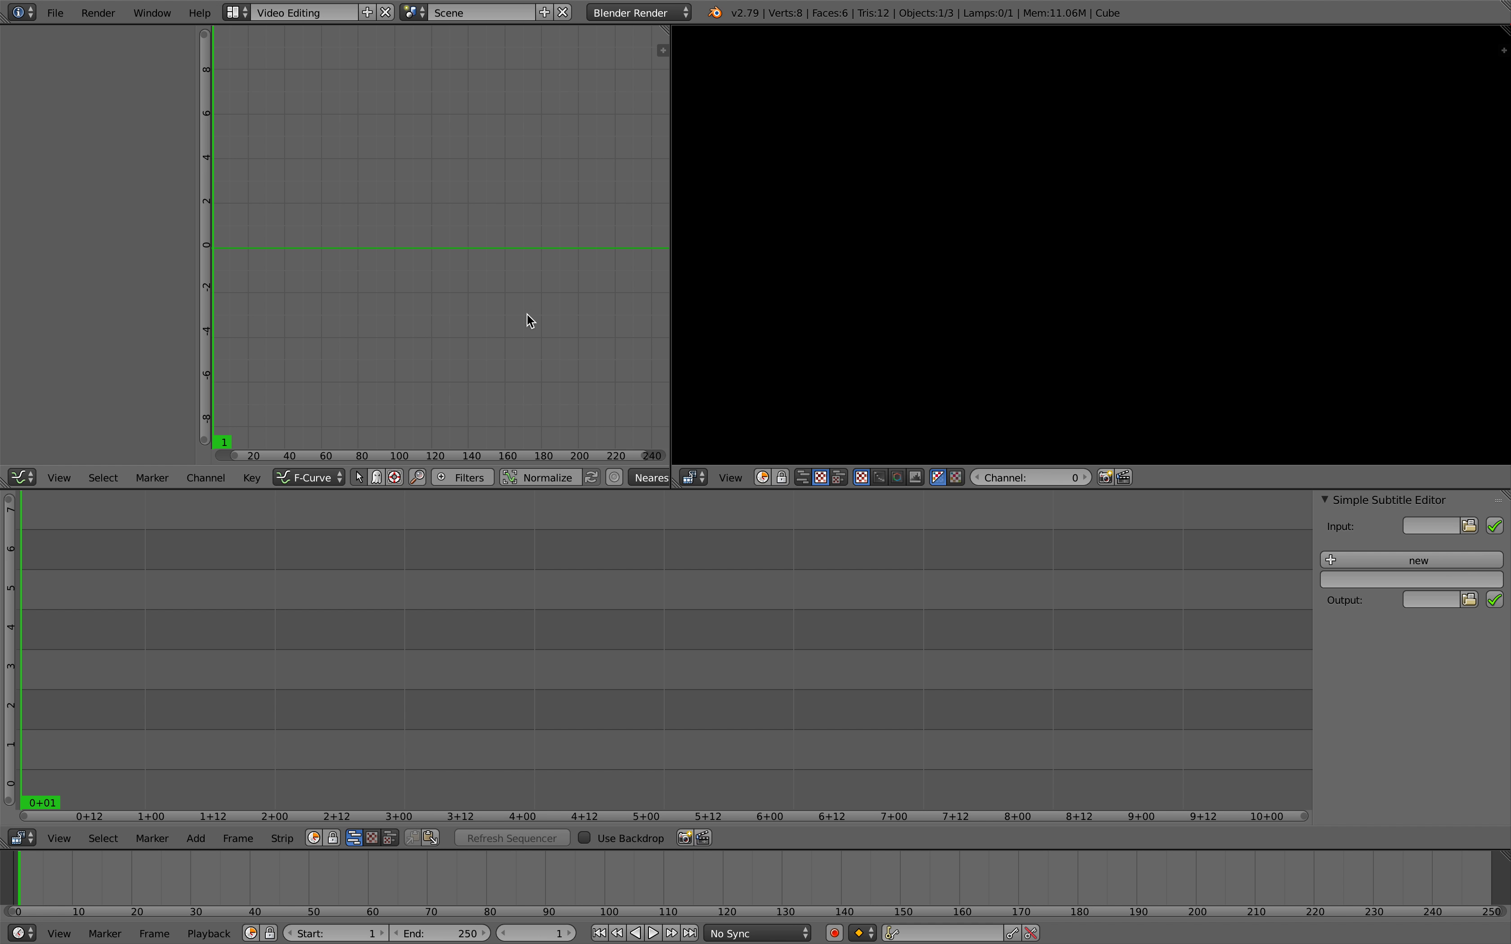
click(236, 13)
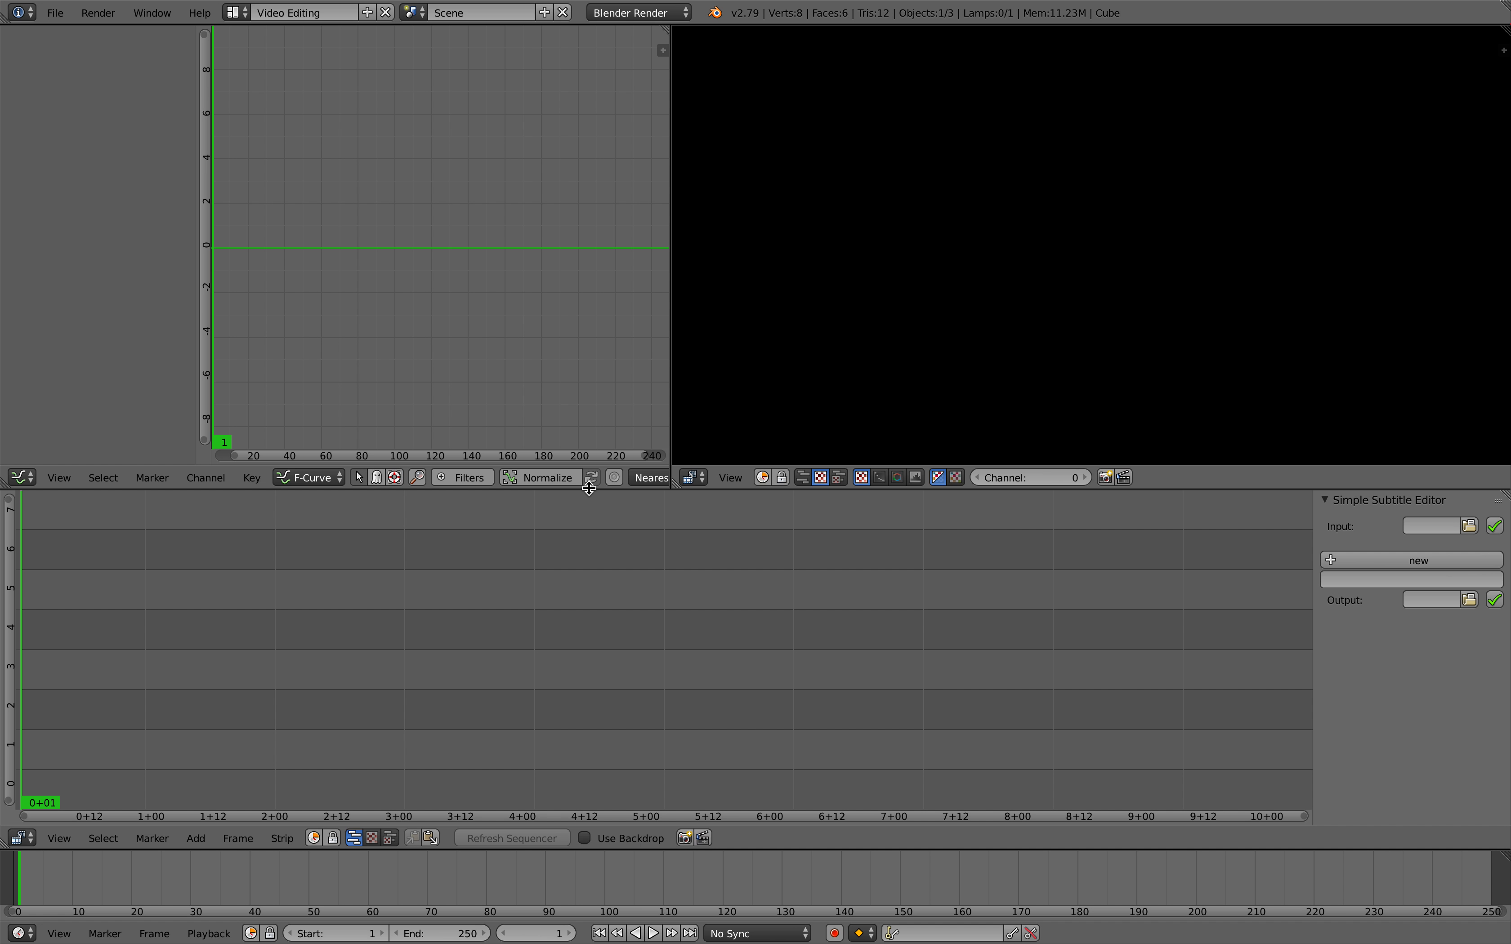
drag(590, 488, 625, 517)
drag(670, 409, 780, 381)
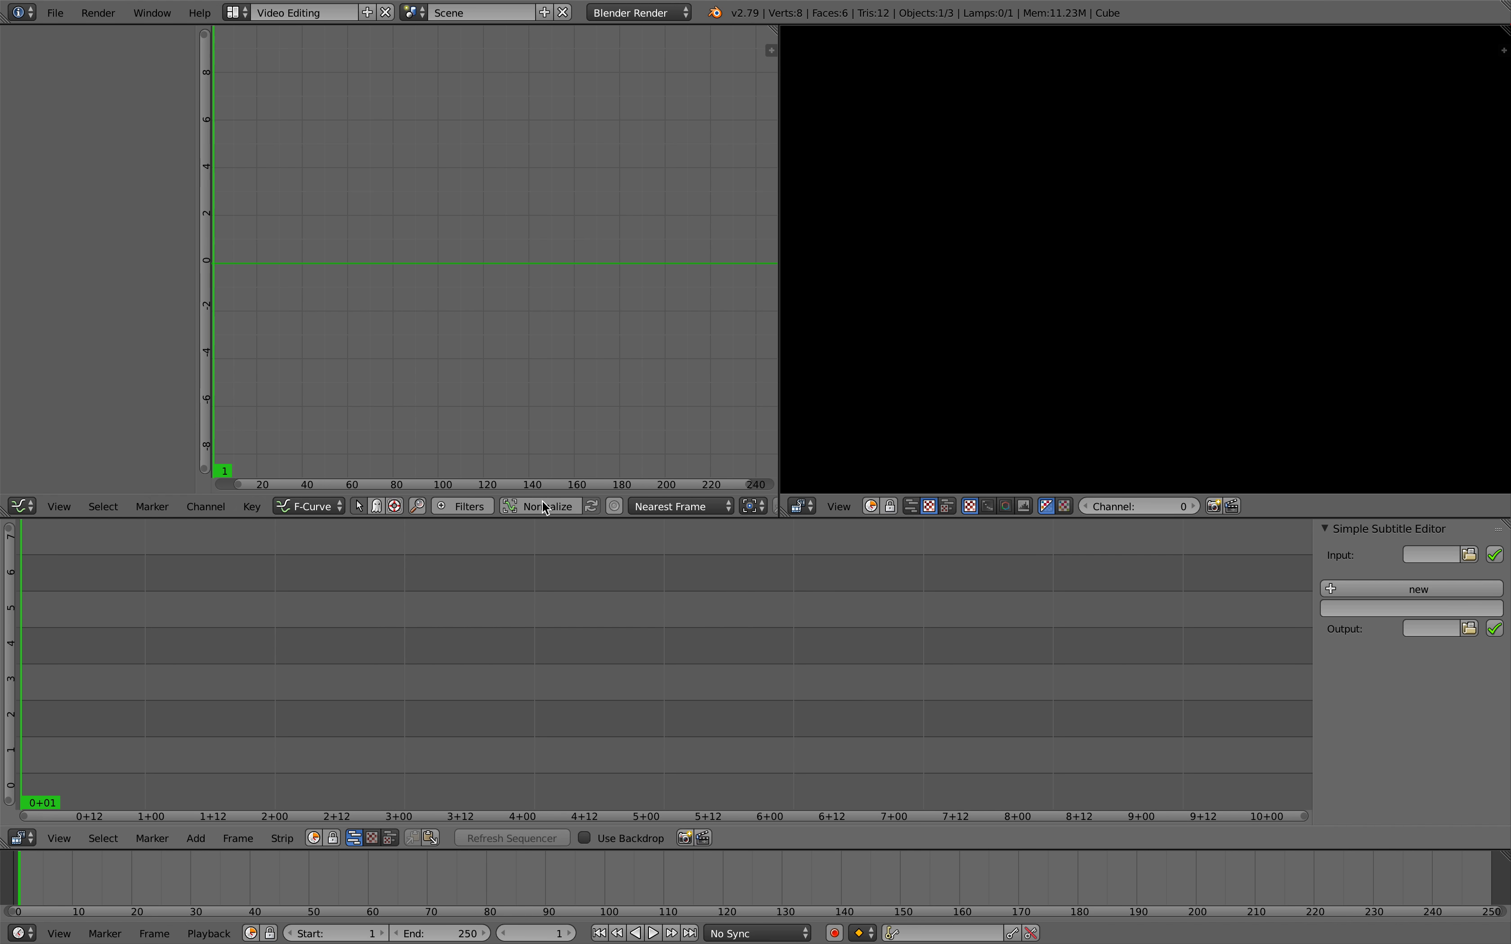
- Change the graph editor area to a Node Editor, create a new Sverchok node tree and widen the area
key(alt+a)
key(Escape)
click(23, 506)
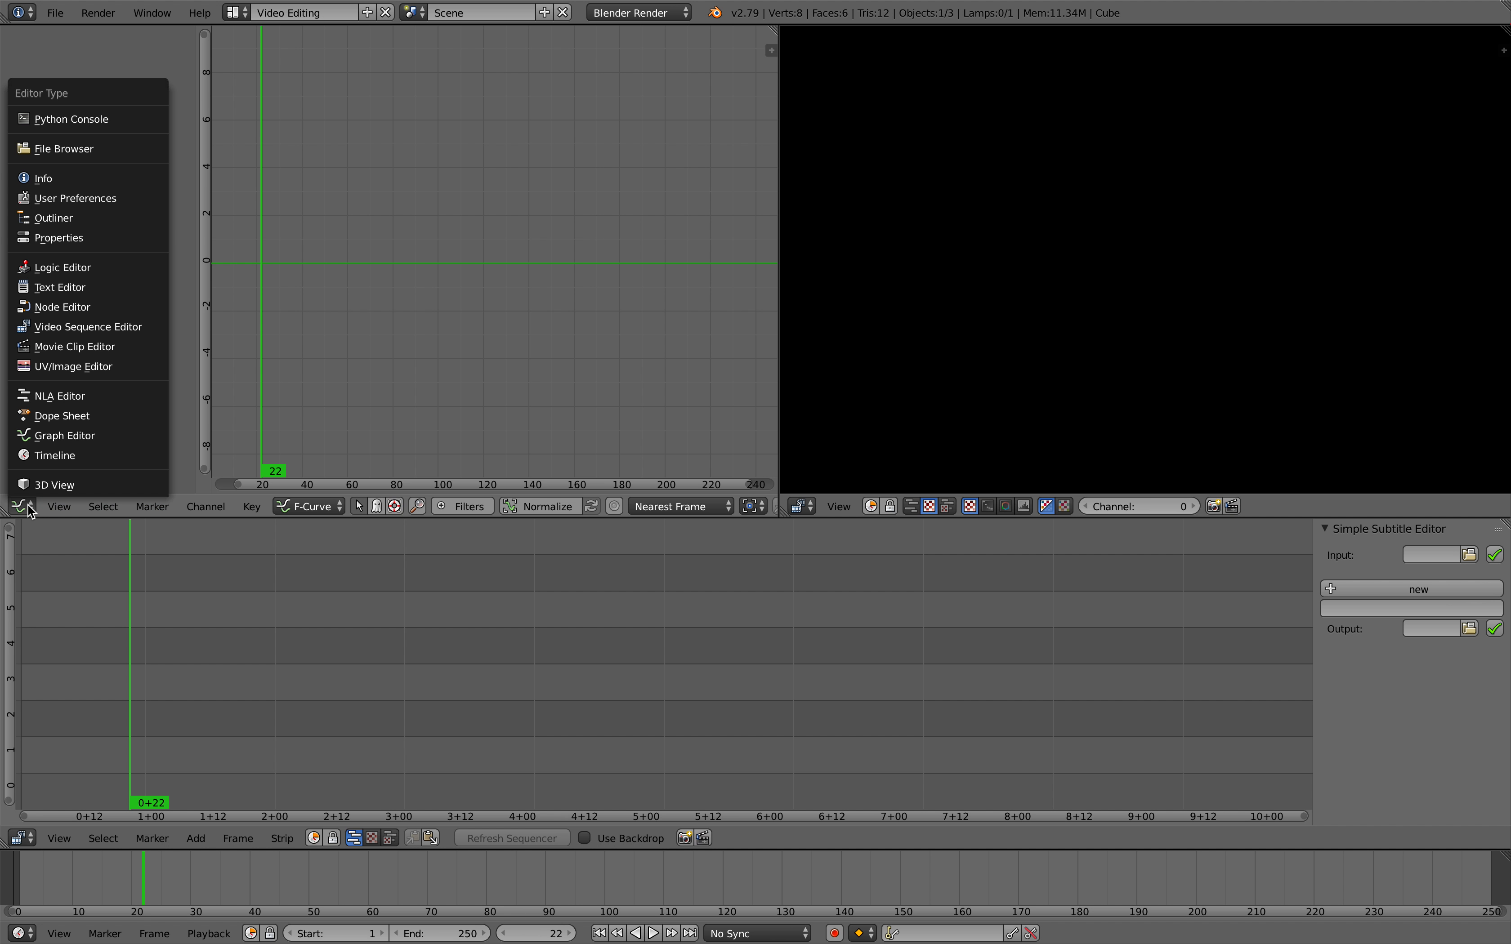
click(128, 306)
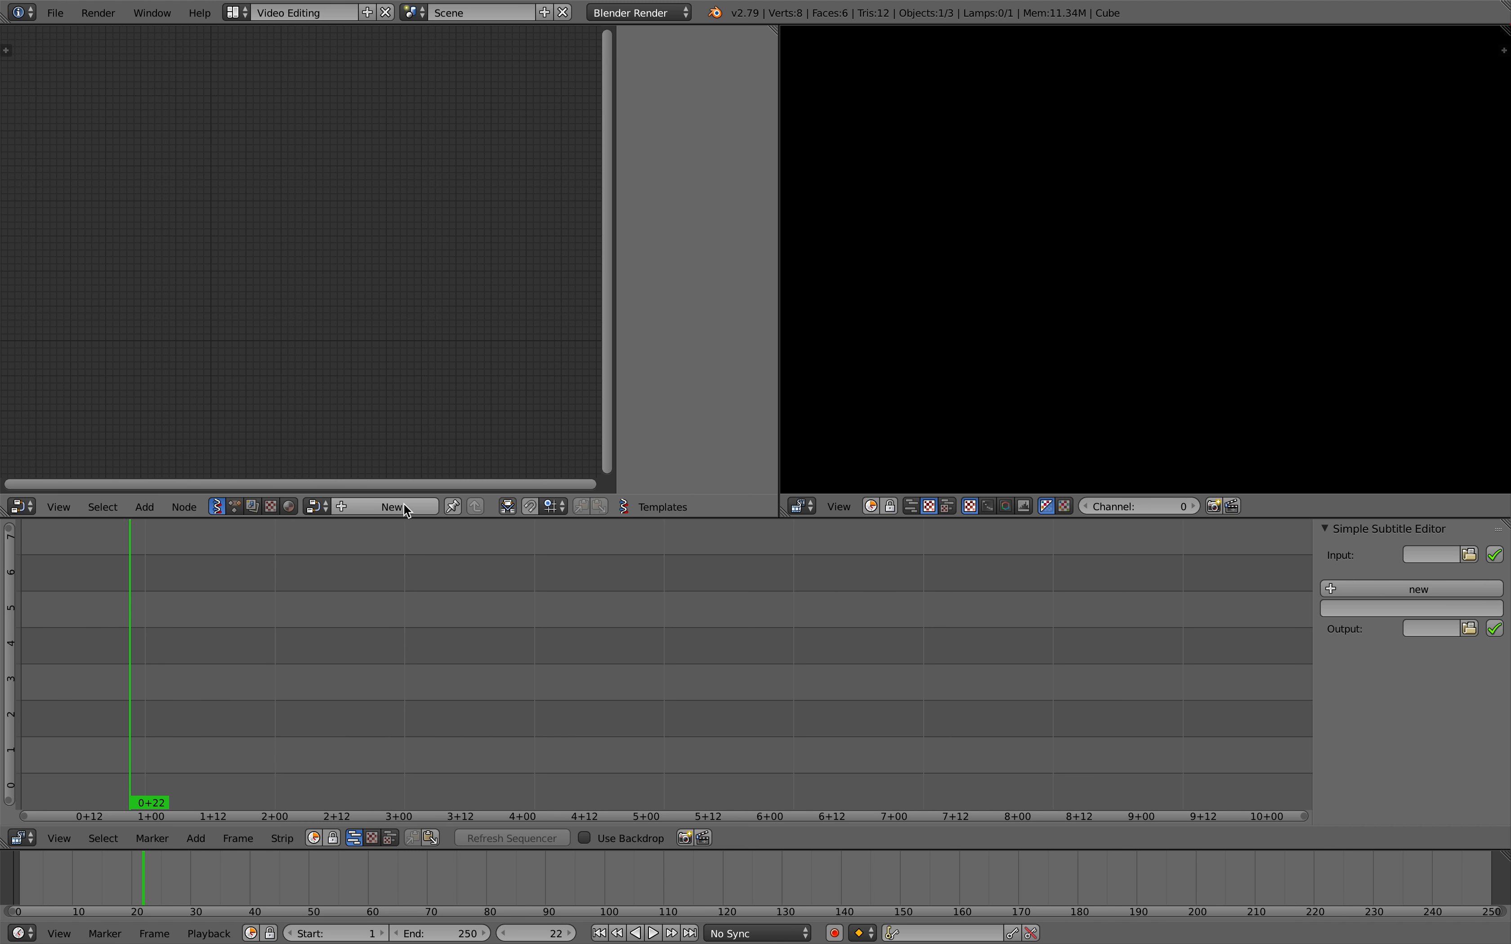
click(375, 503)
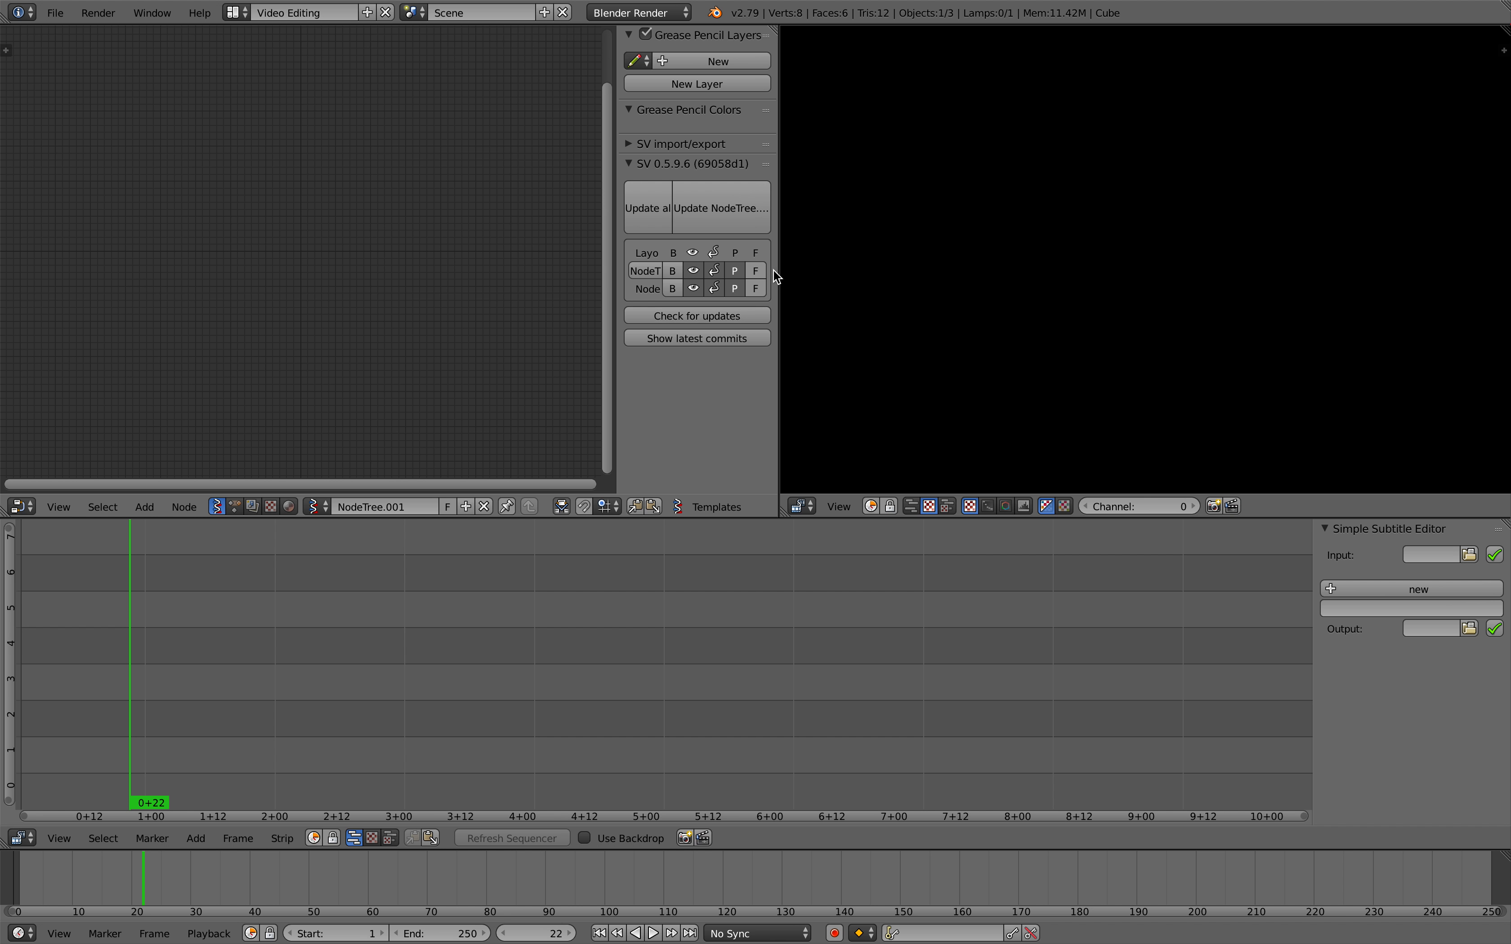
drag(780, 267, 834, 269)
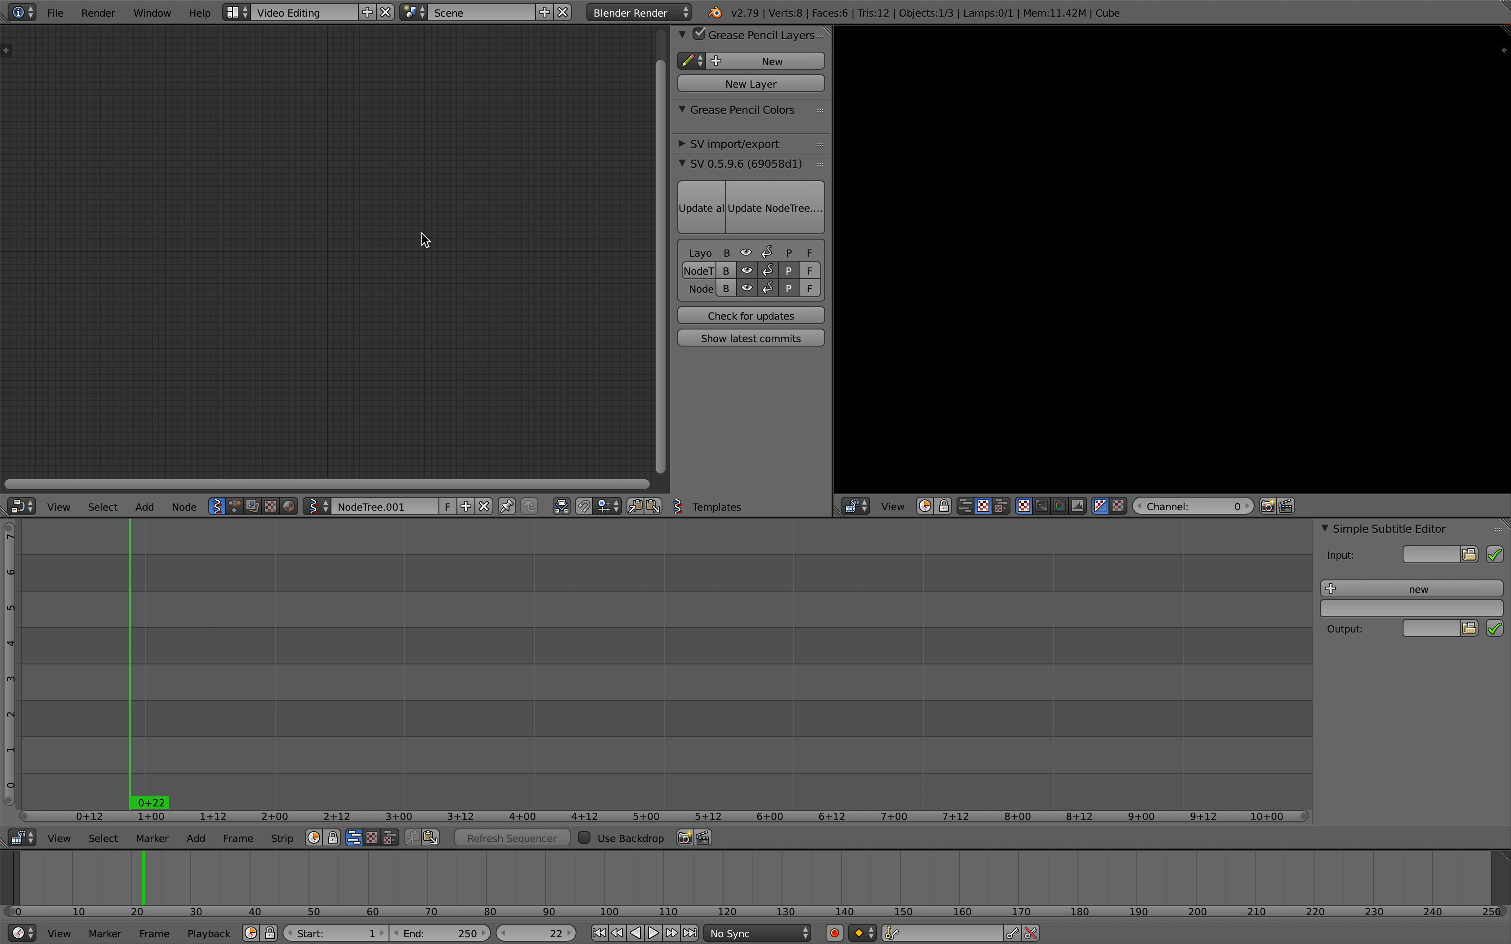
- Save the Blender file to the Desktop as sv_VSE_nodes_001
scroll(425, 228, down, 1)
key(ctrl+s)
click(317, 87)
text(sv_VSE_nodes_001)
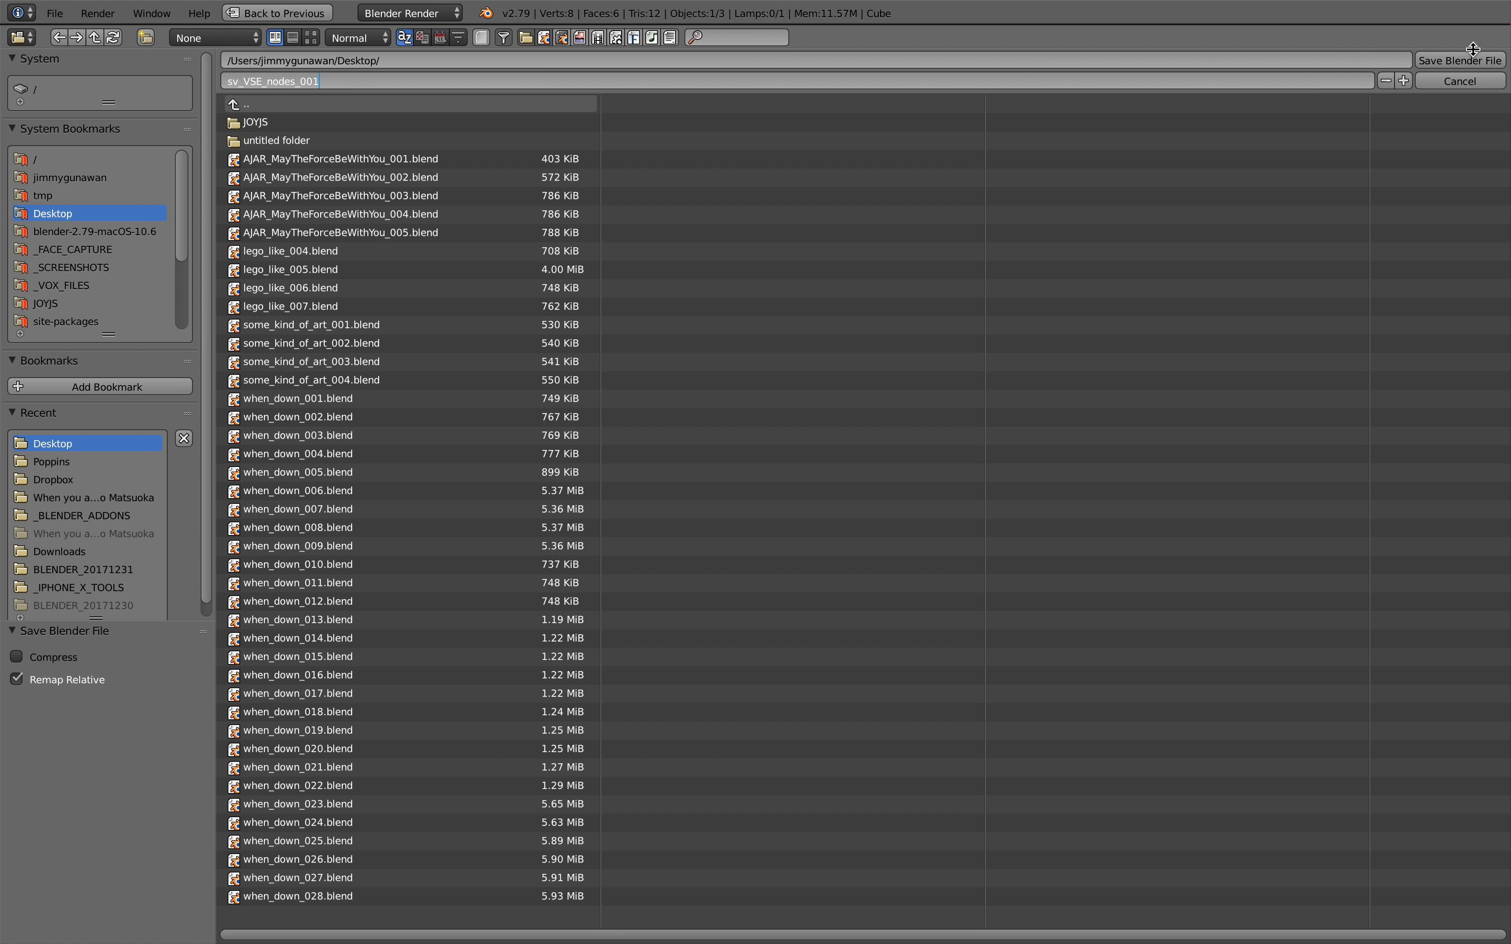
click(1464, 60)
drag(288, 631, 74, 644)
scroll(246, 665, down, 3)
drag(216, 684, 252, 687)
- Switch to Finder and preview the AJAR_May_The_Force_Be_With_You video from the Desktop in Quick Look
key(super+Tab)
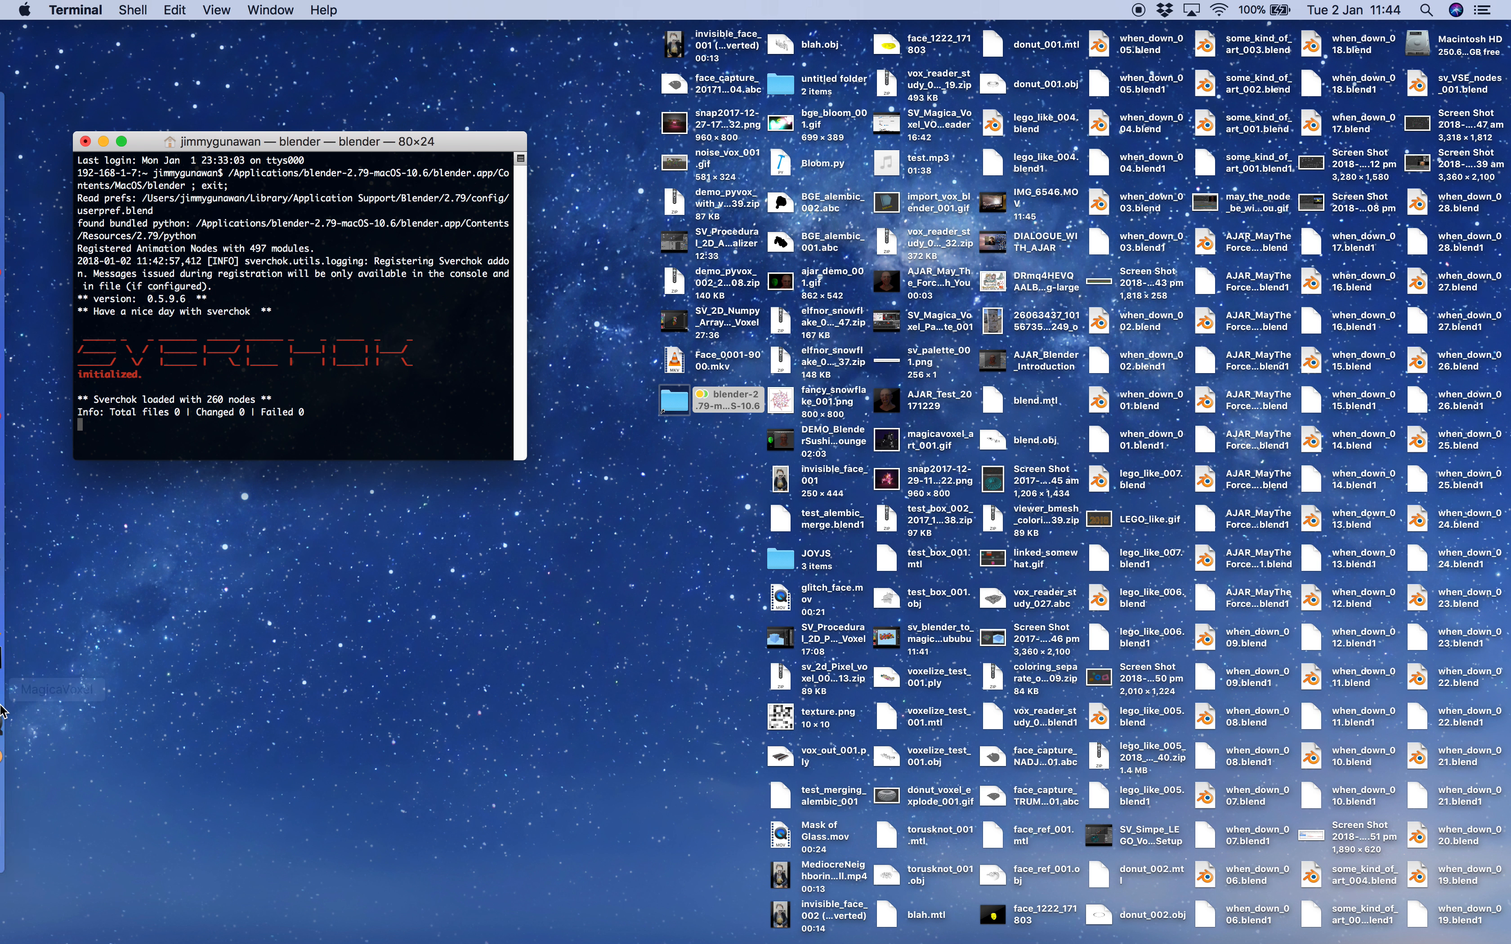
click(28, 730)
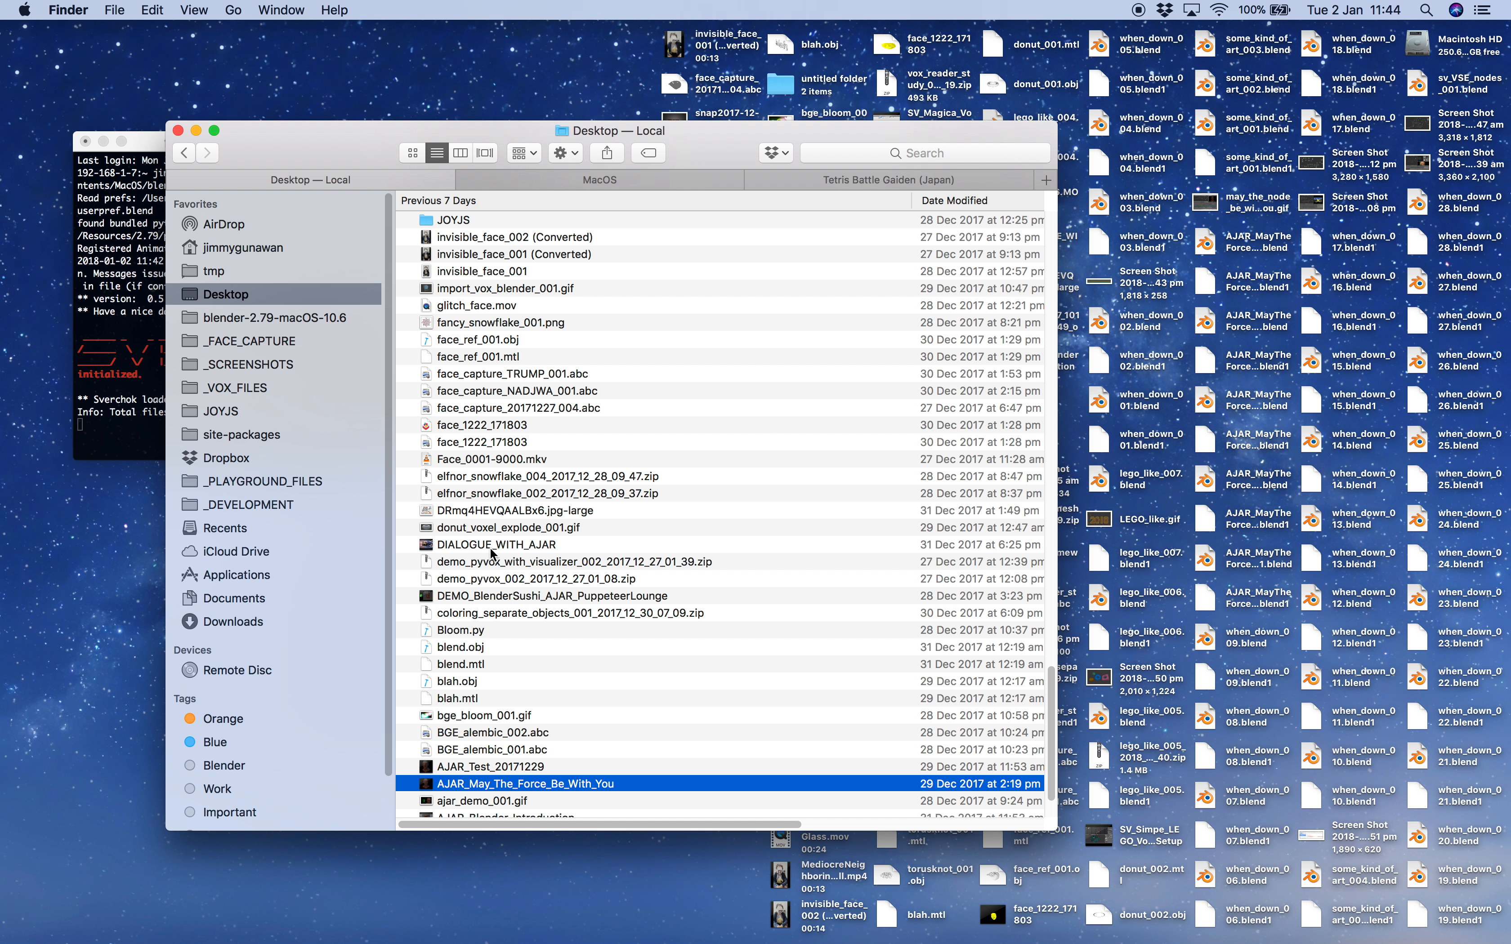
scroll(518, 763, down, 3)
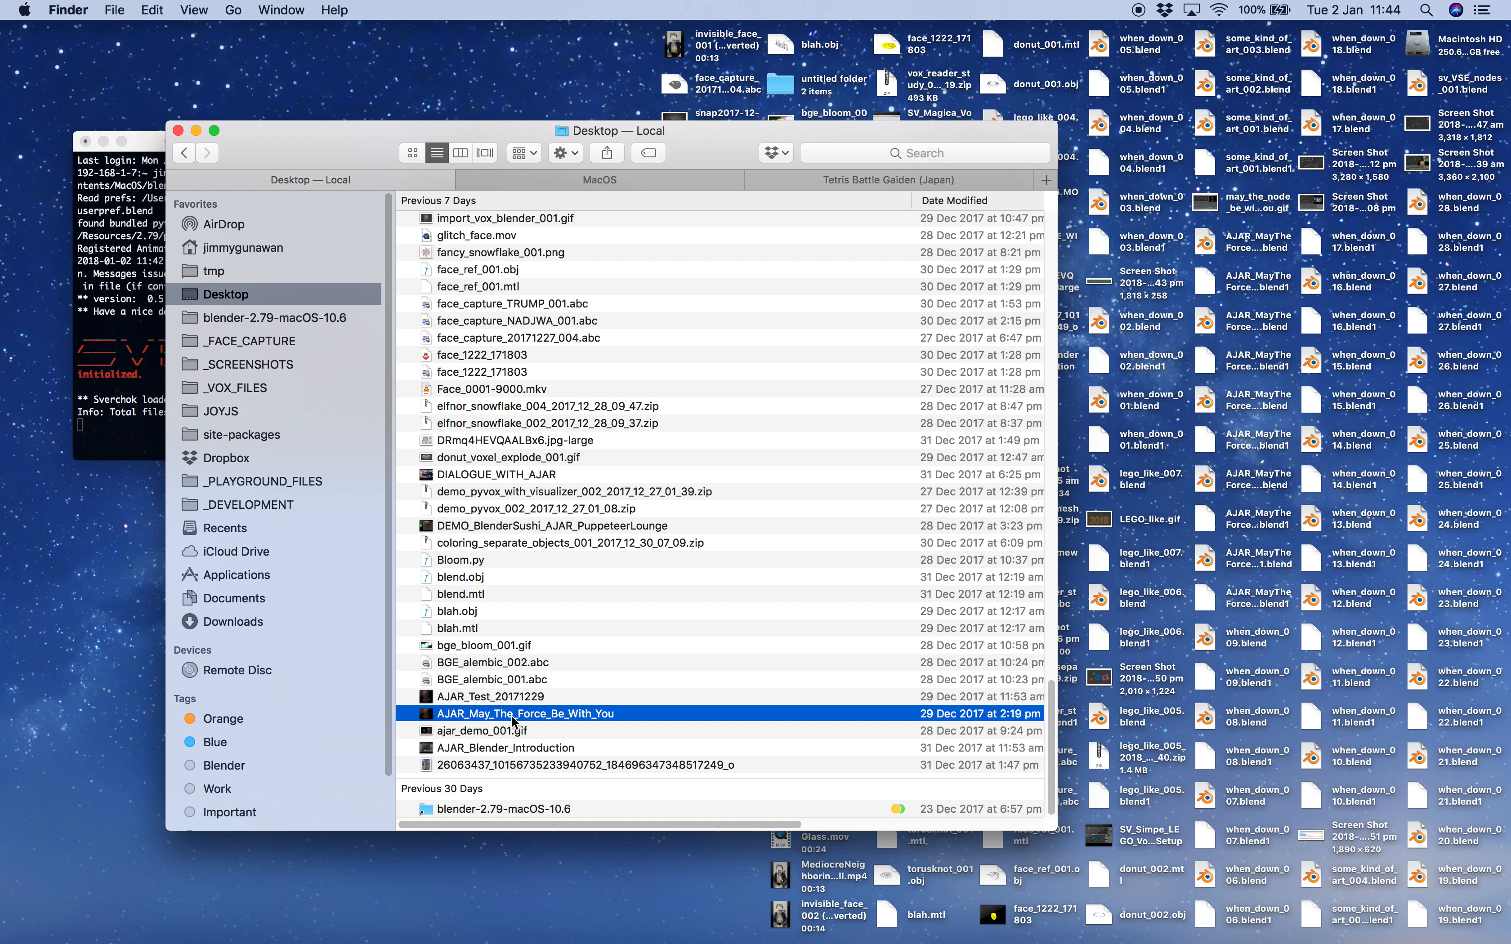
key(space)
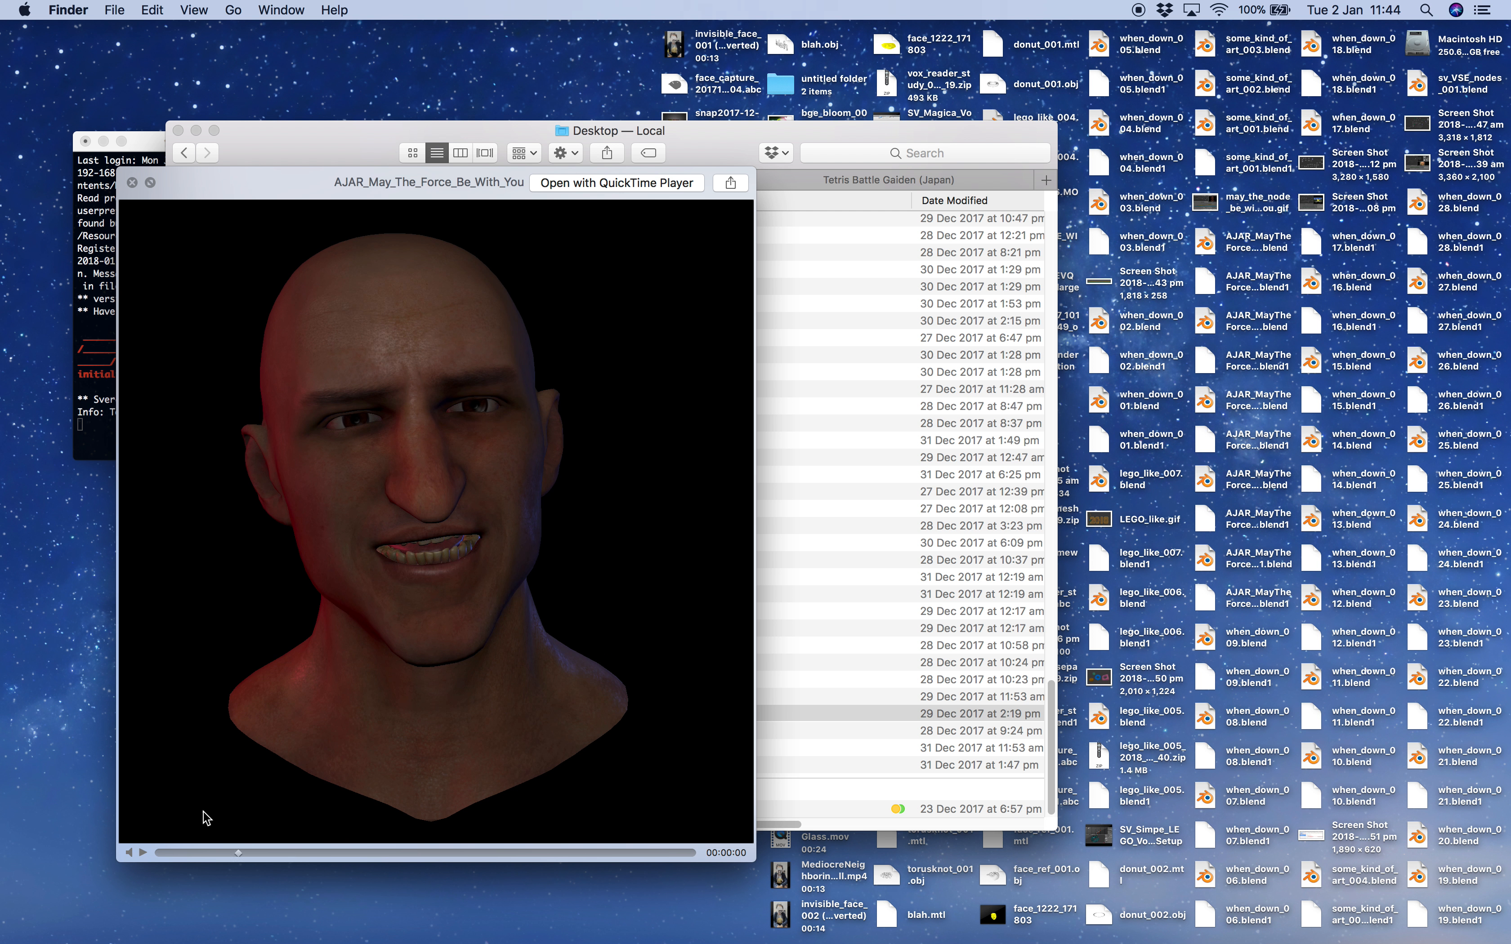
drag(146, 853, 273, 822)
click(269, 817)
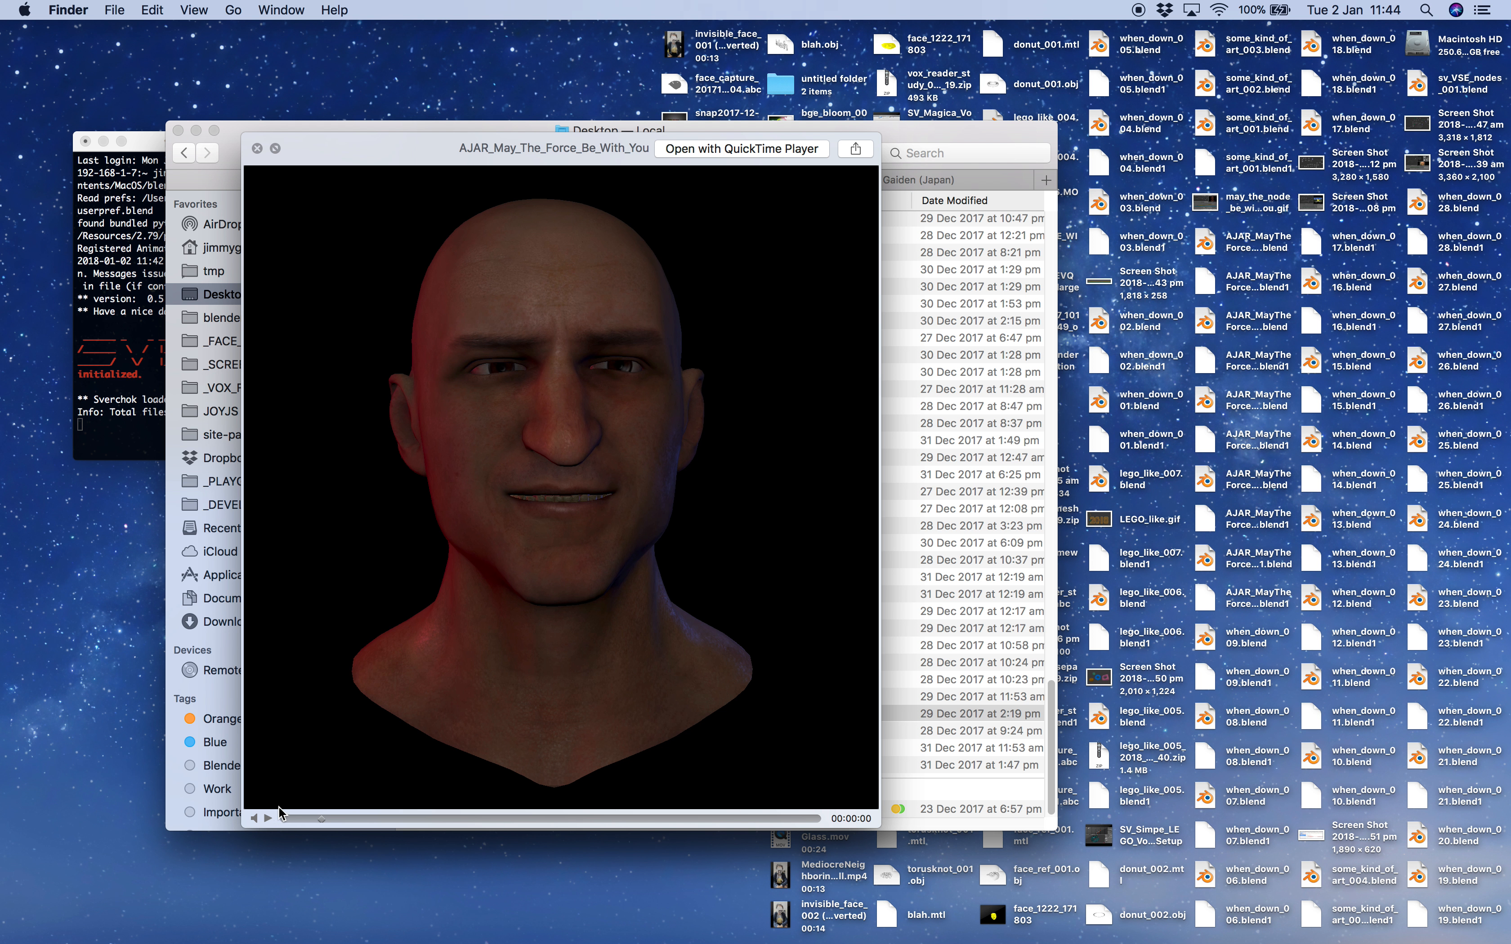
drag(534, 157, 587, 143)
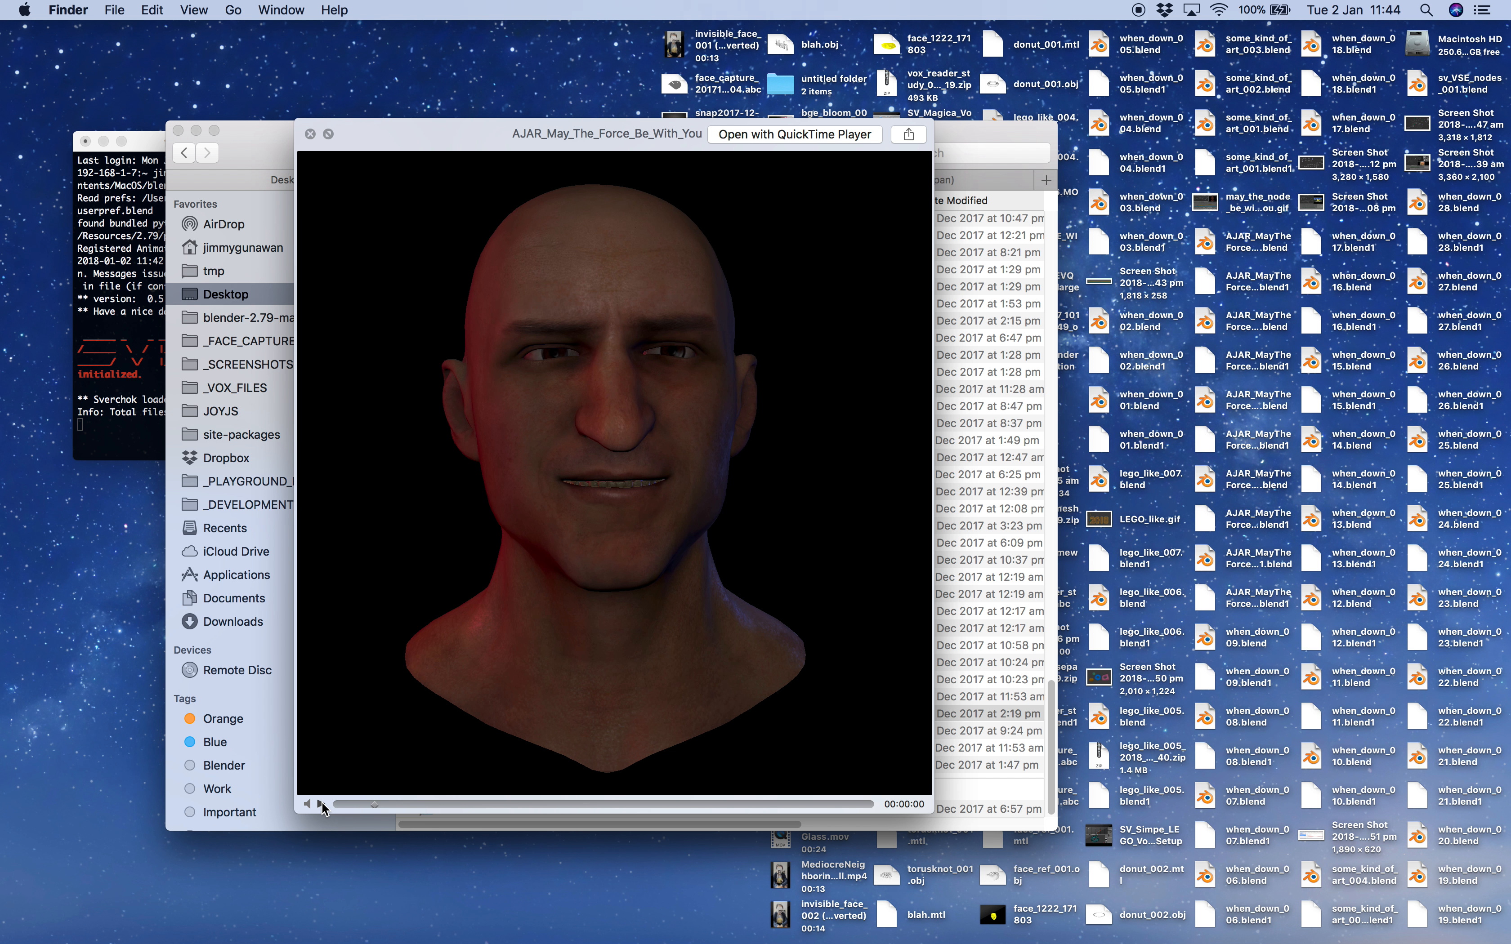
- Play the previewed video, scrub back through it and replay part of it
click(322, 804)
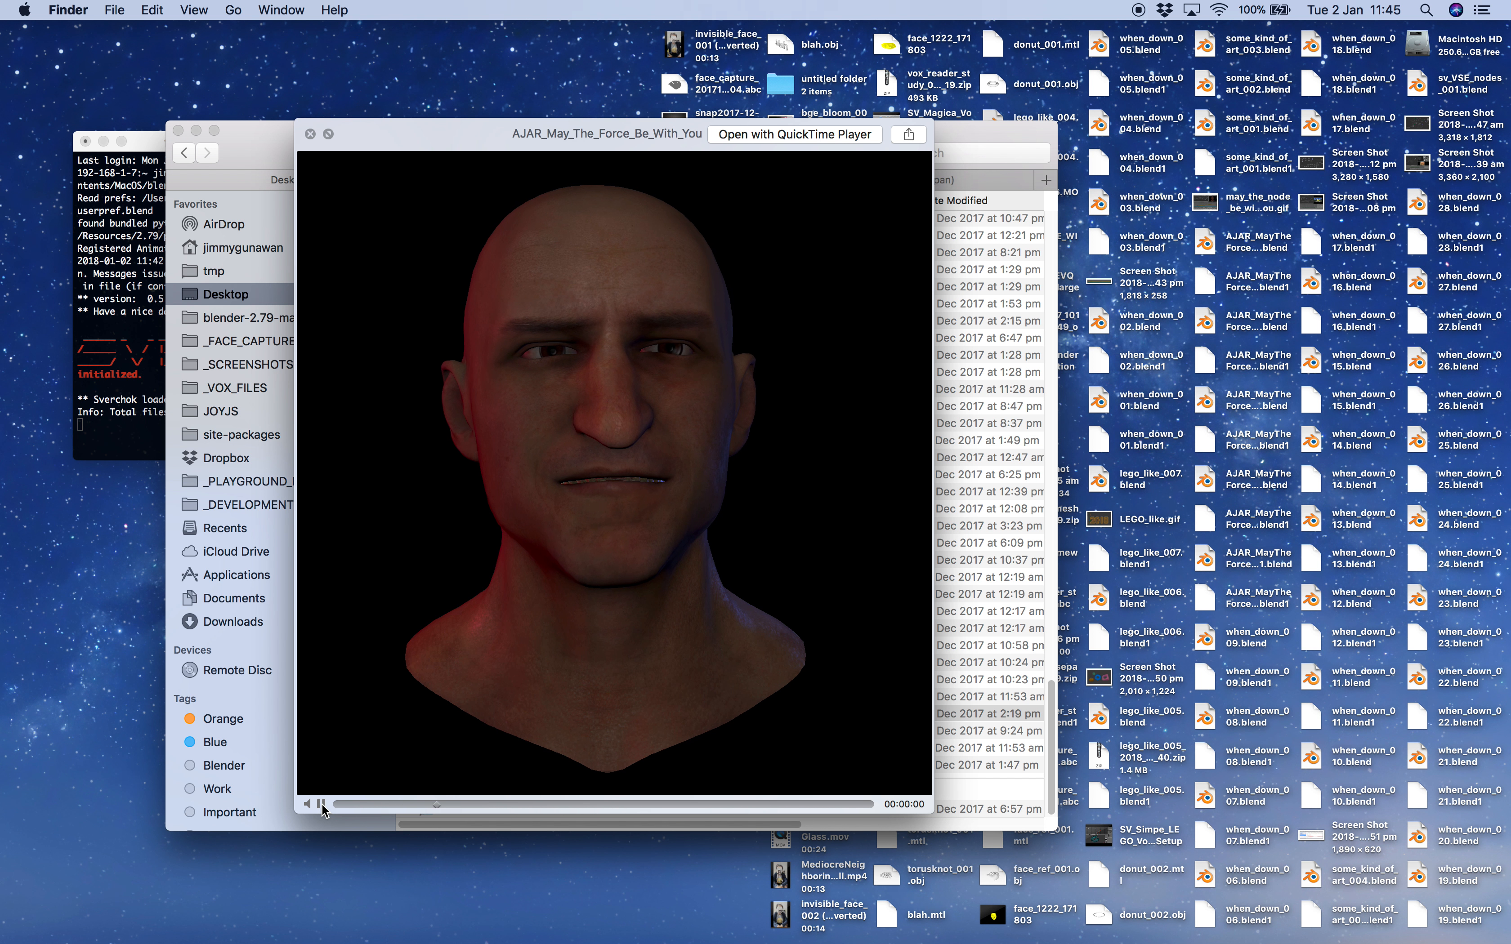
click(321, 804)
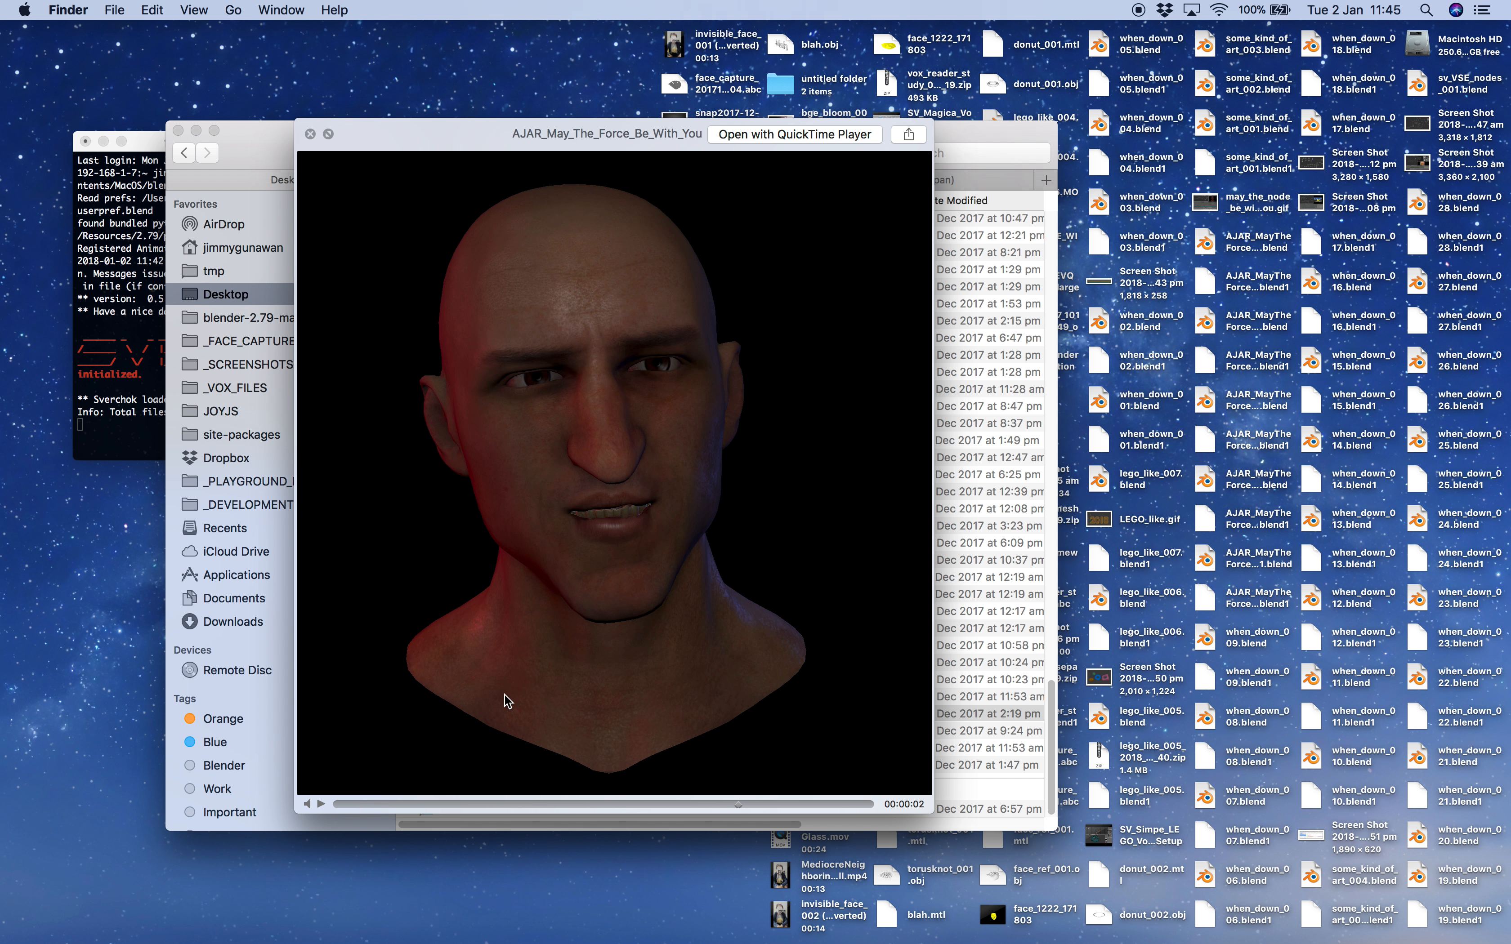
click(510, 800)
drag(510, 797, 325, 801)
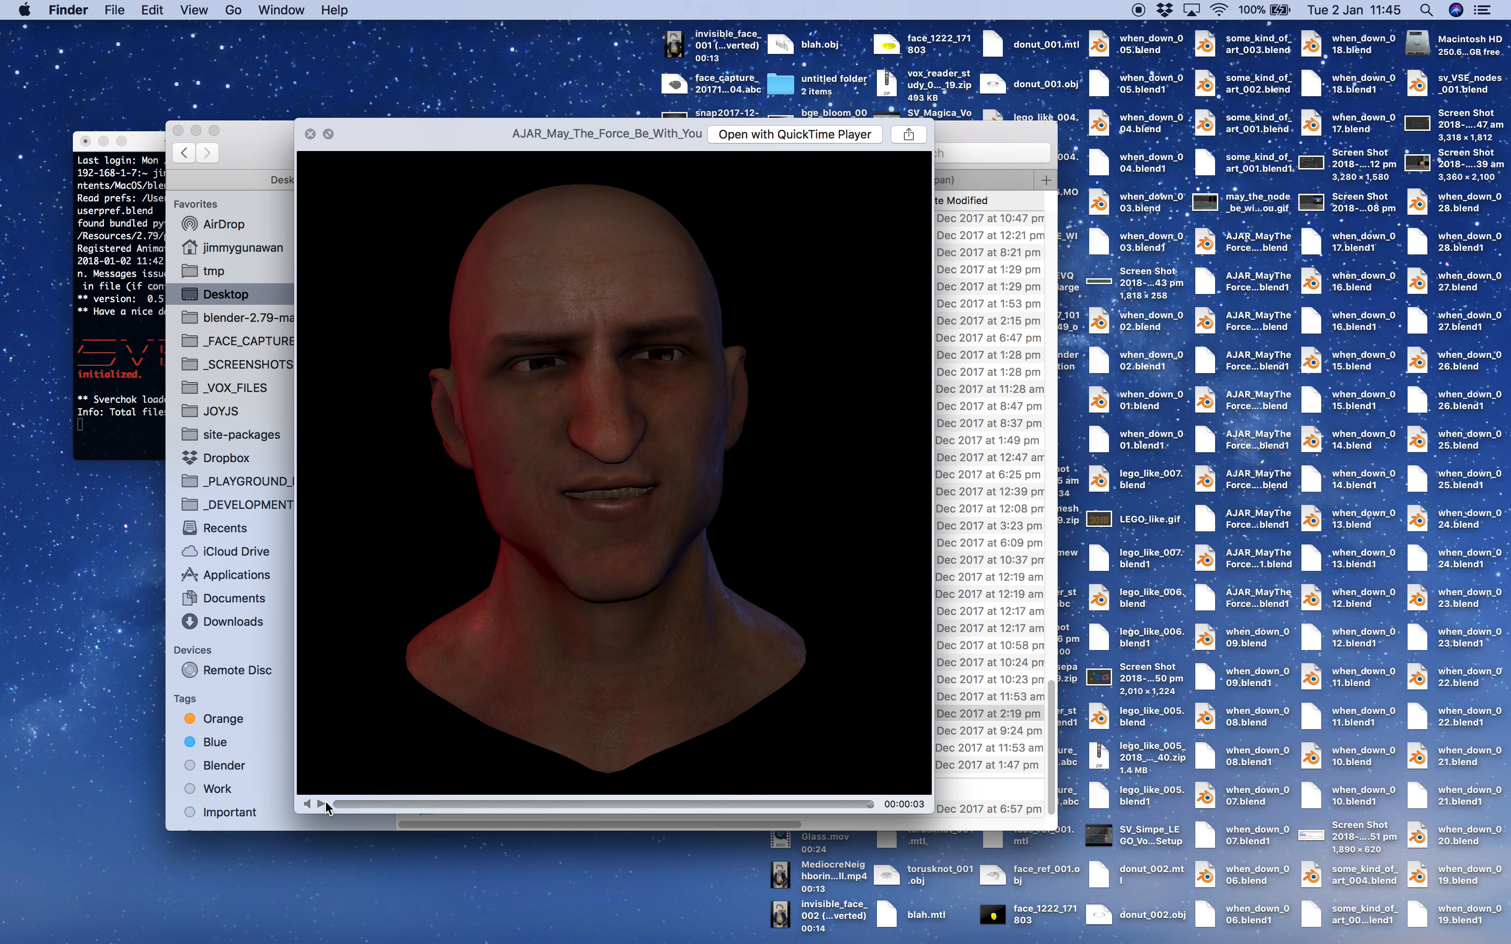
click(322, 802)
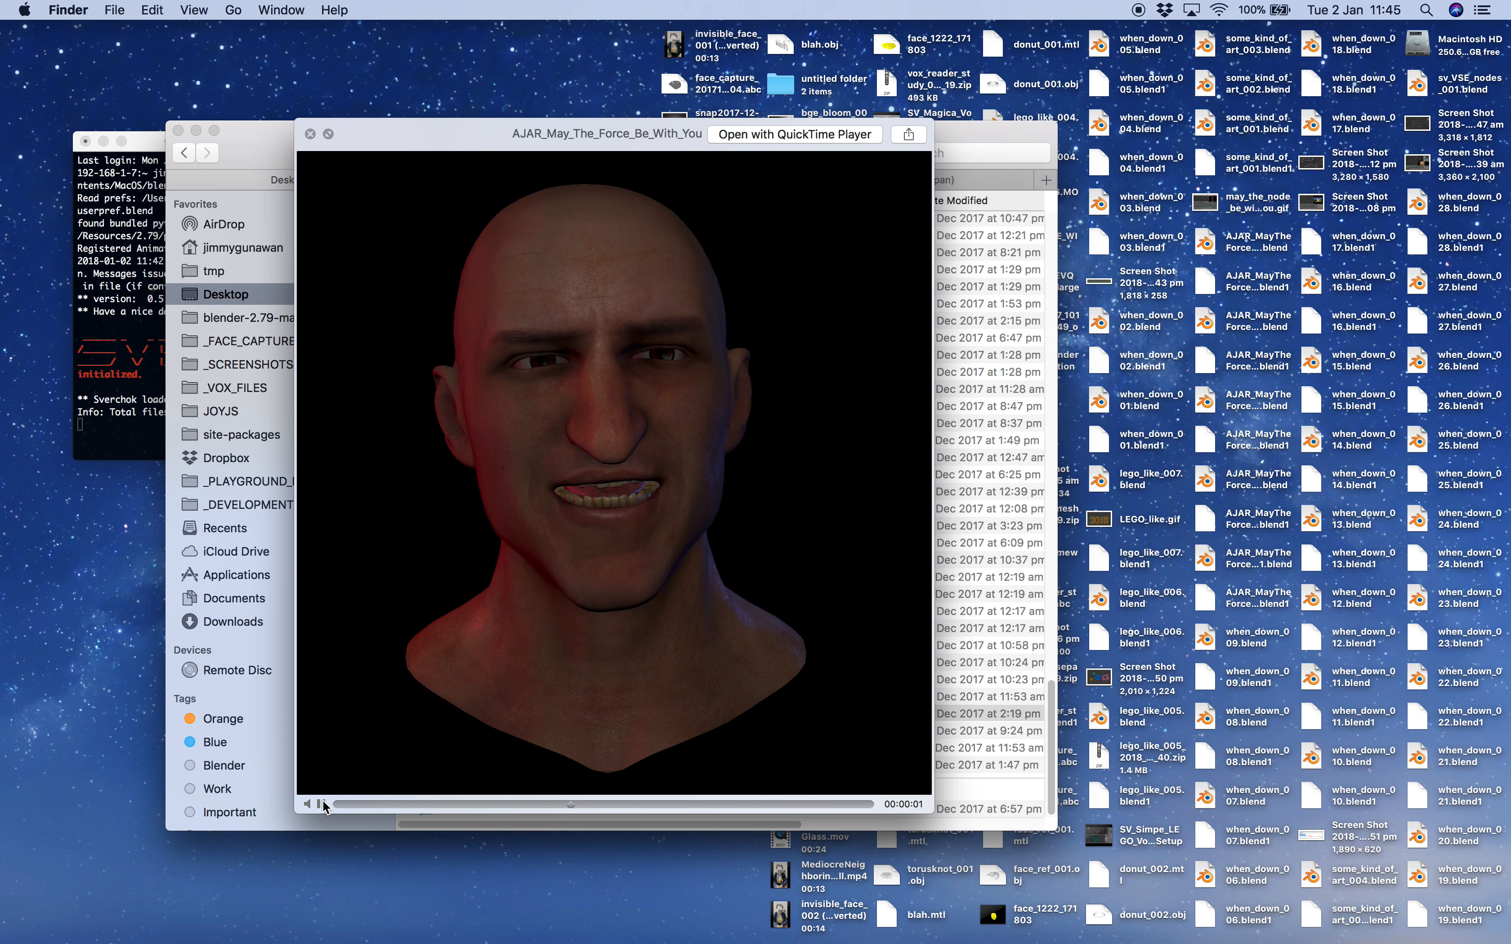
click(322, 802)
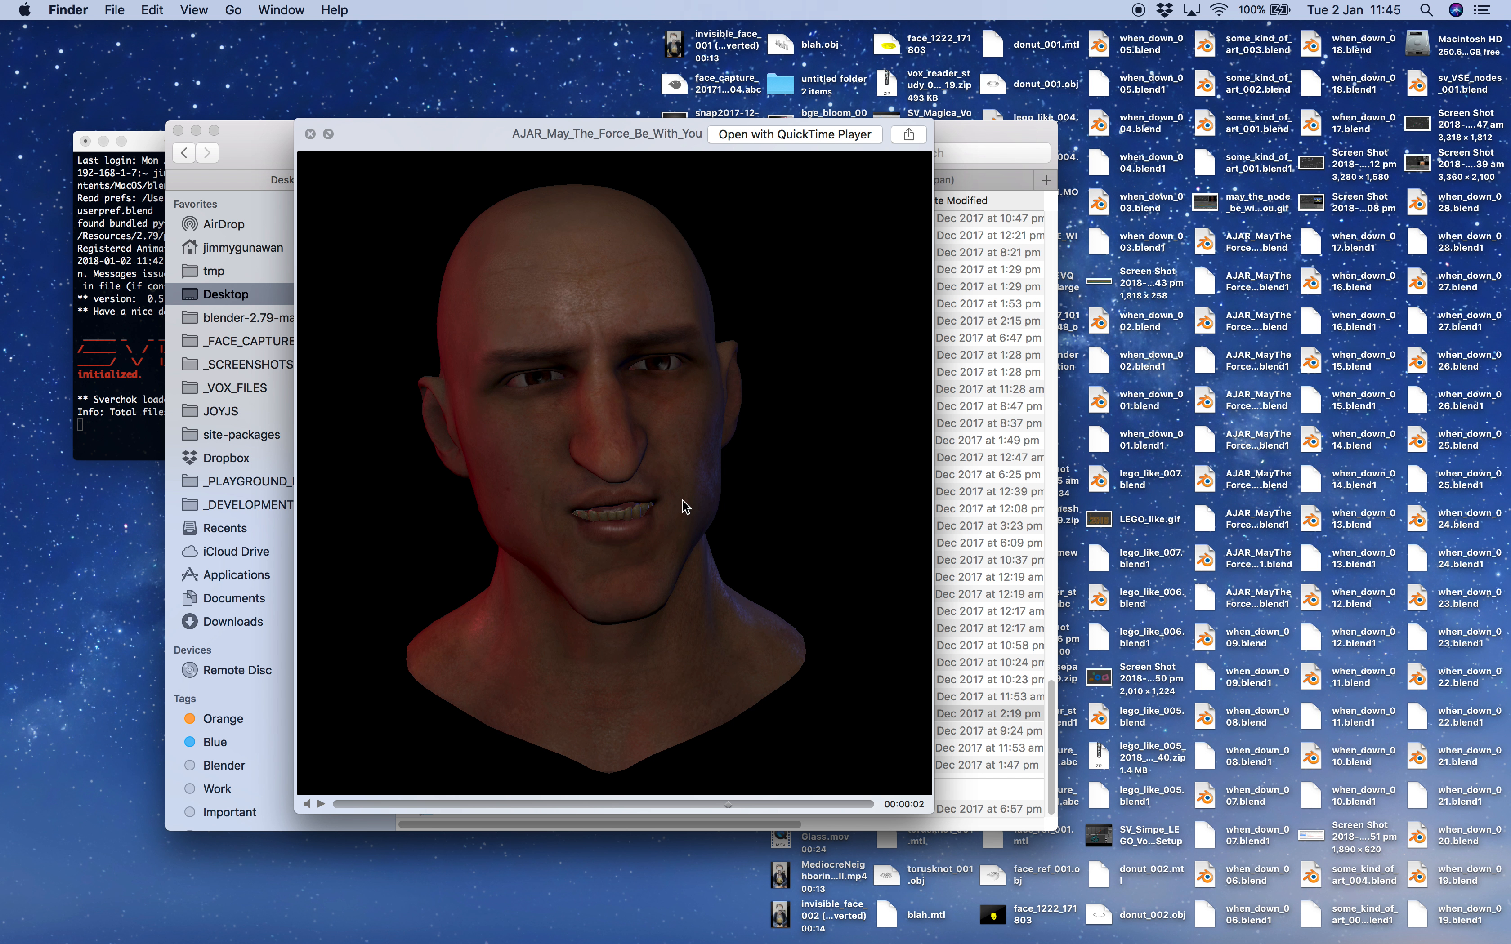
- Switch back to Blender, narrow the node editor area slightly and hide its sidebar
key(ctrl+Right)
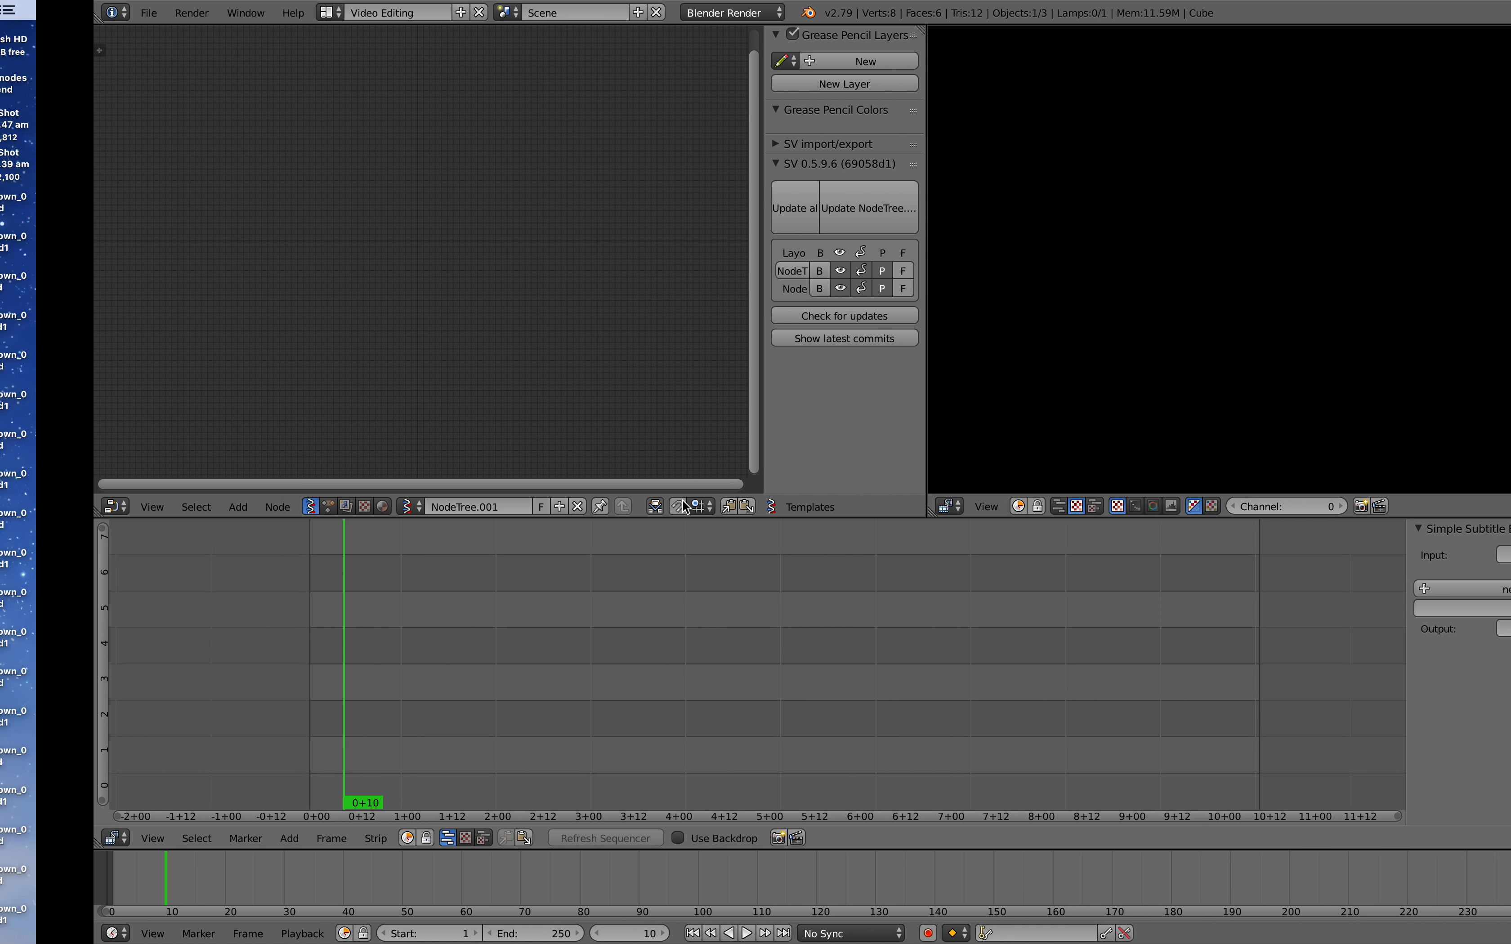
click(395, 746)
click(393, 736)
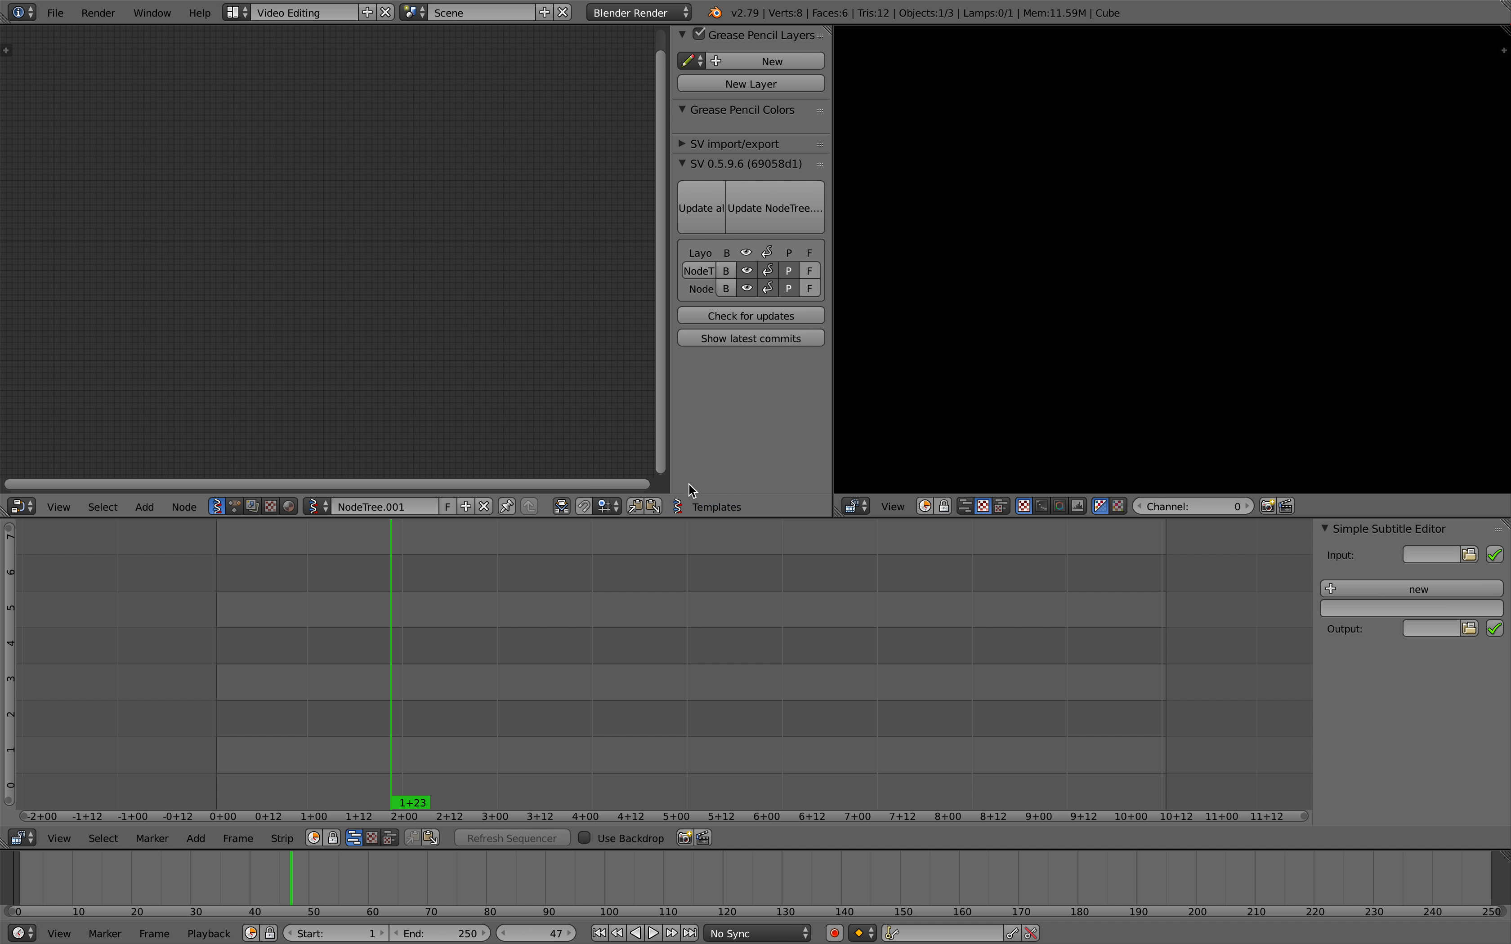
drag(831, 426, 814, 419)
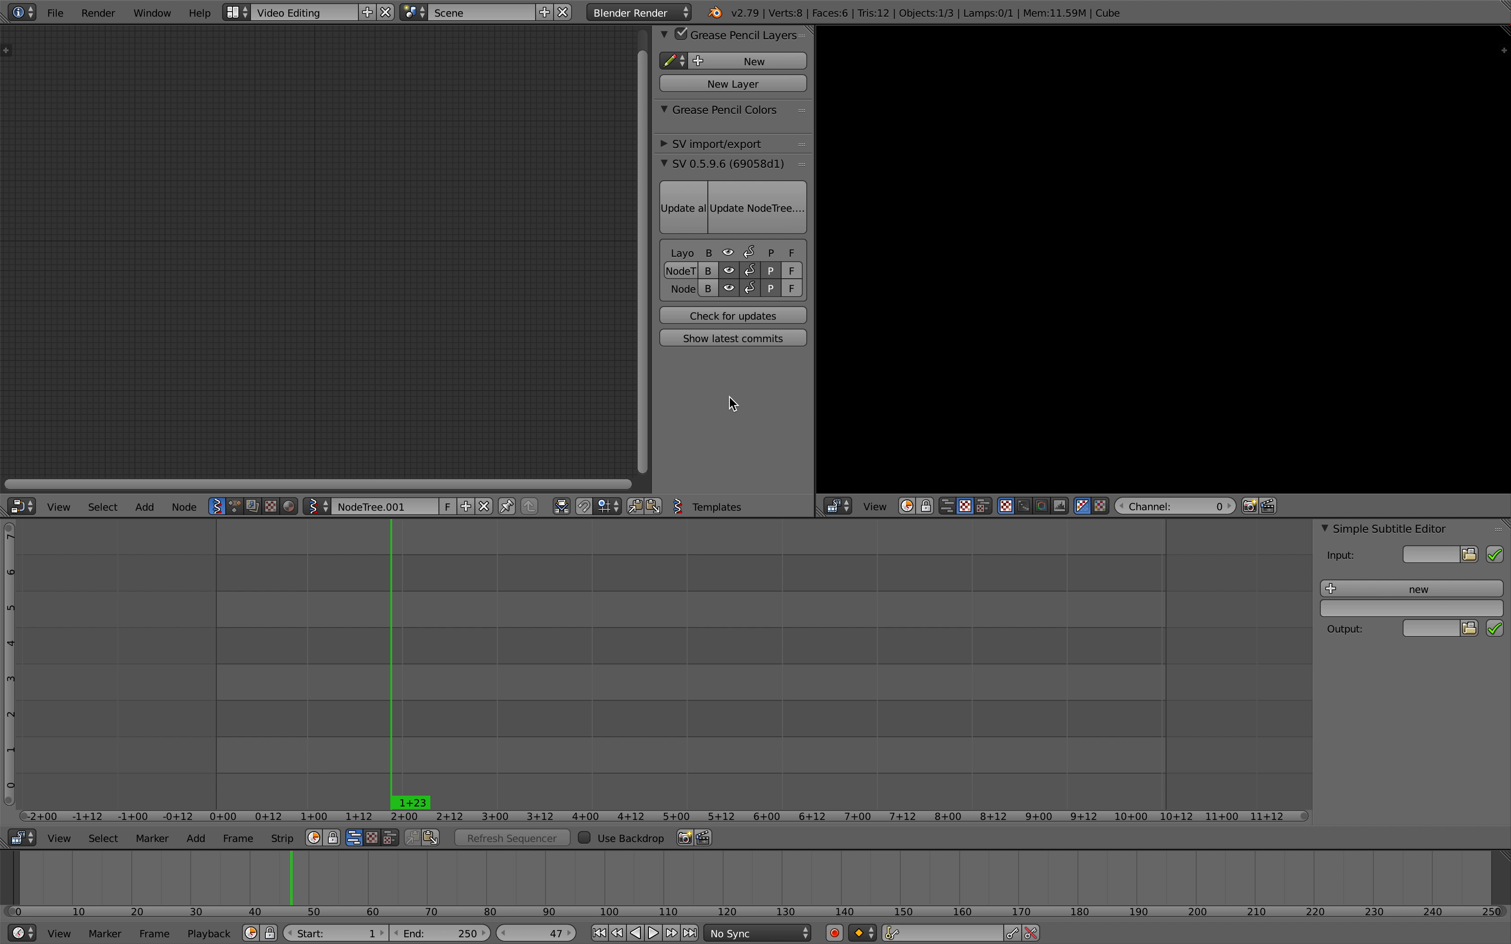
key(n)
- Change the node editor area to the Properties editor
drag(539, 607, 256, 720)
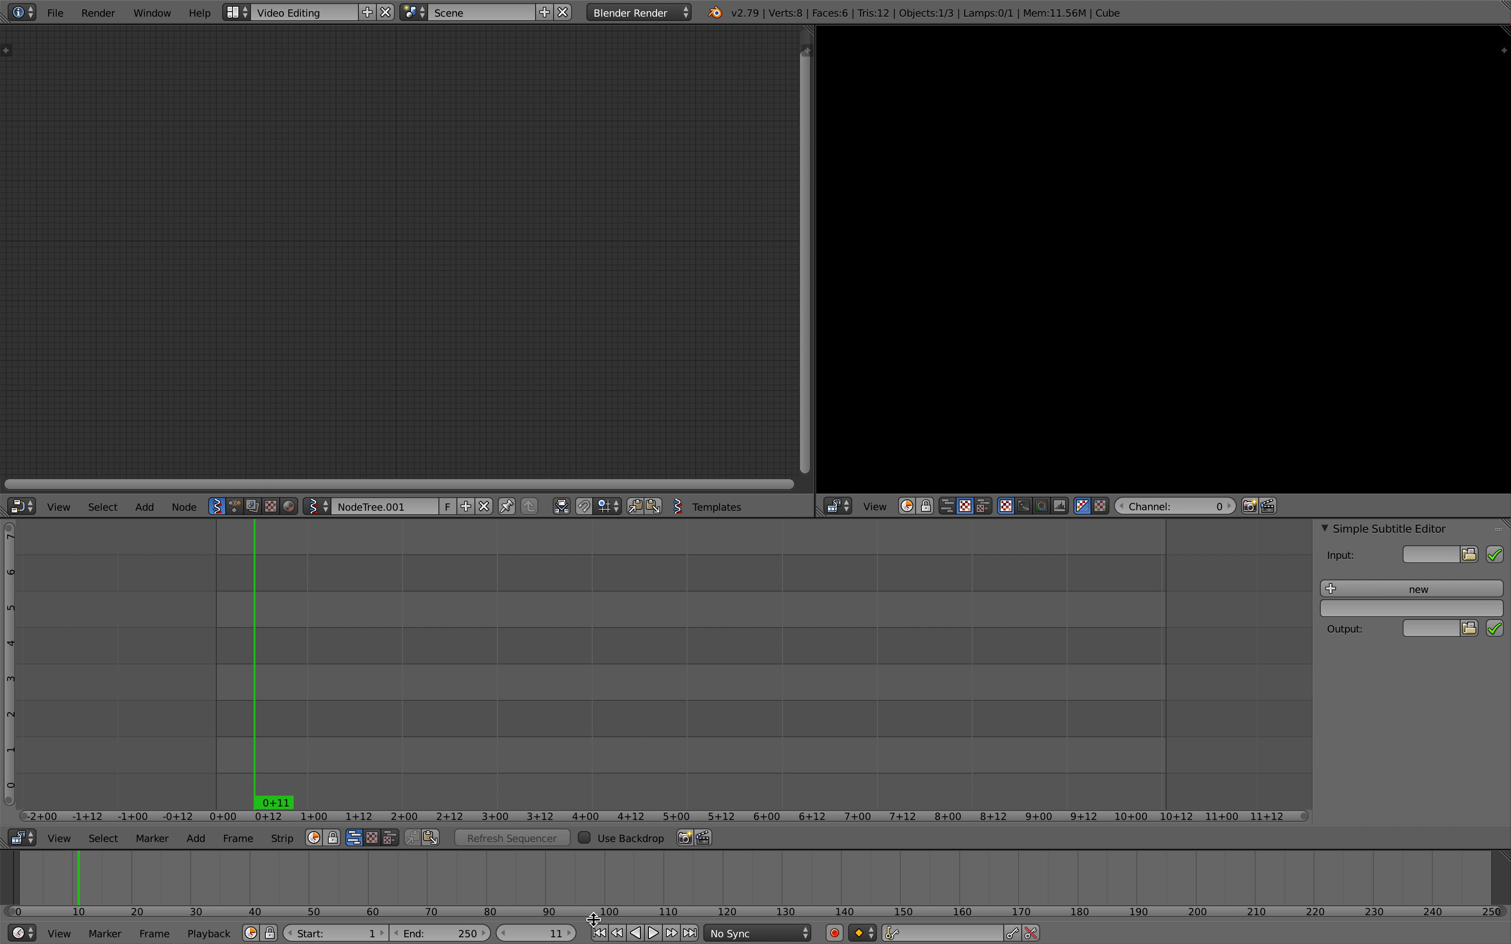
click(21, 507)
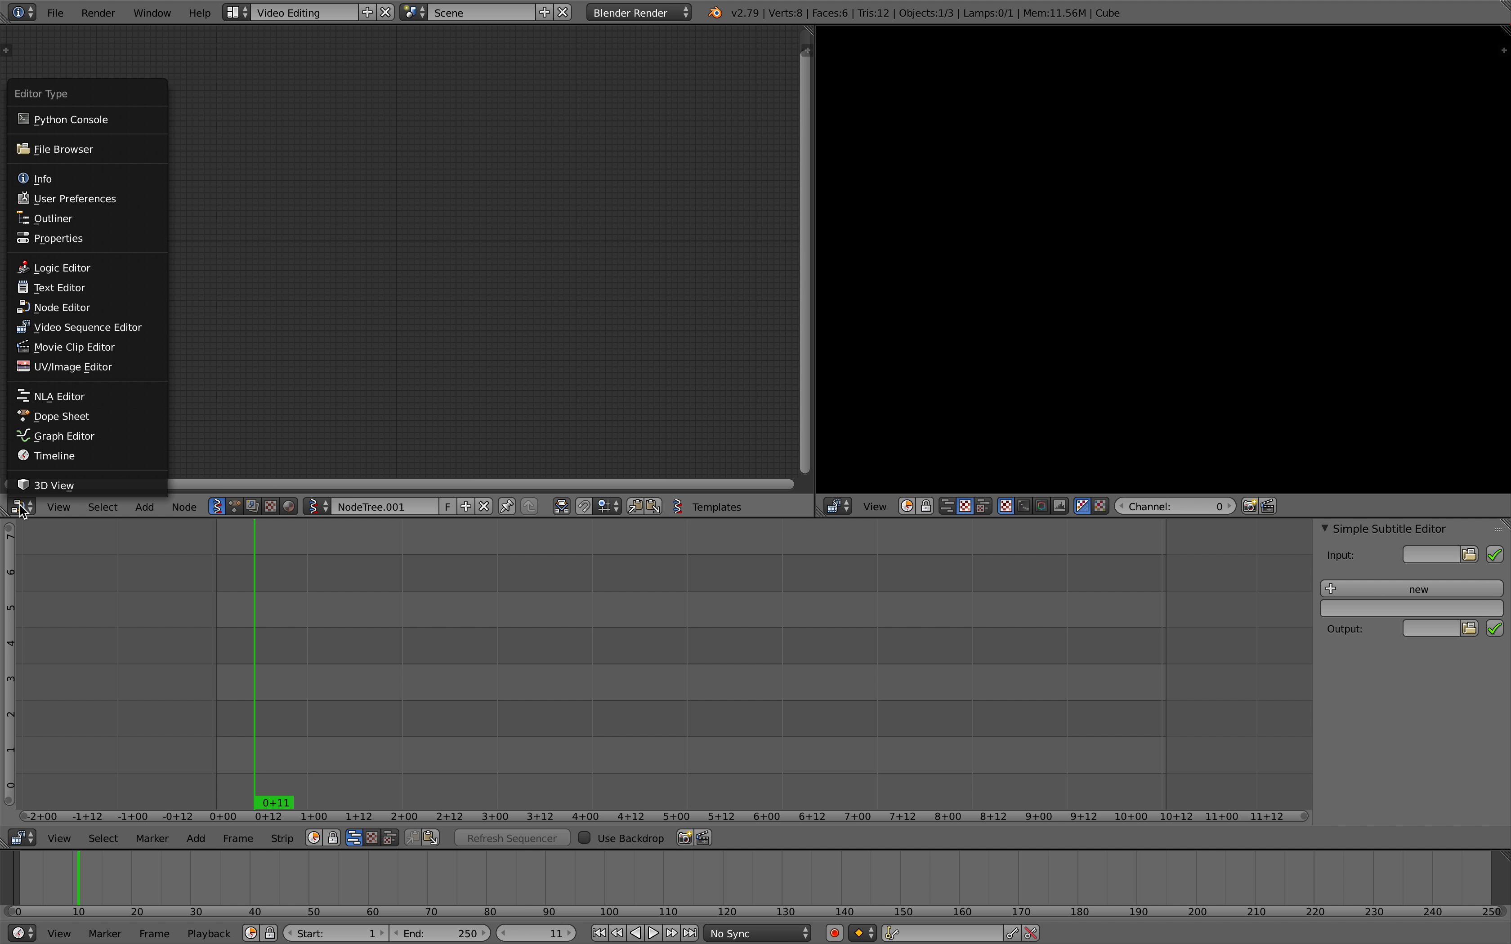
click(99, 240)
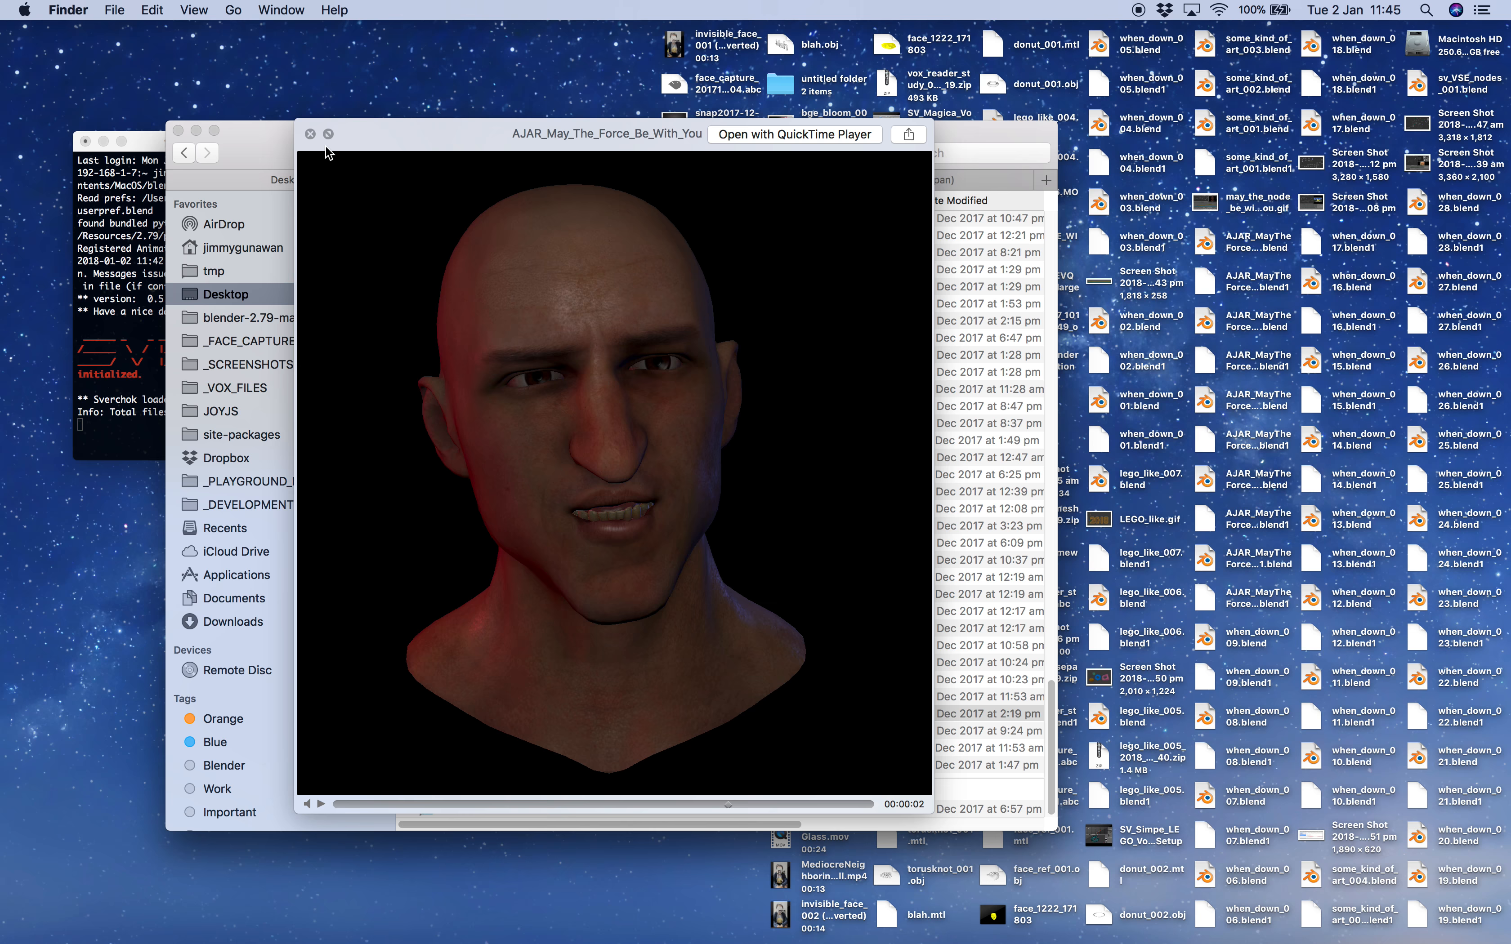
- Close the Finder preview, open AJAR_May_The_Force_Be_With_You in QuickTime Player and inspect its movie information for the frame rate
click(310, 134)
right_click(509, 703)
click(509, 712)
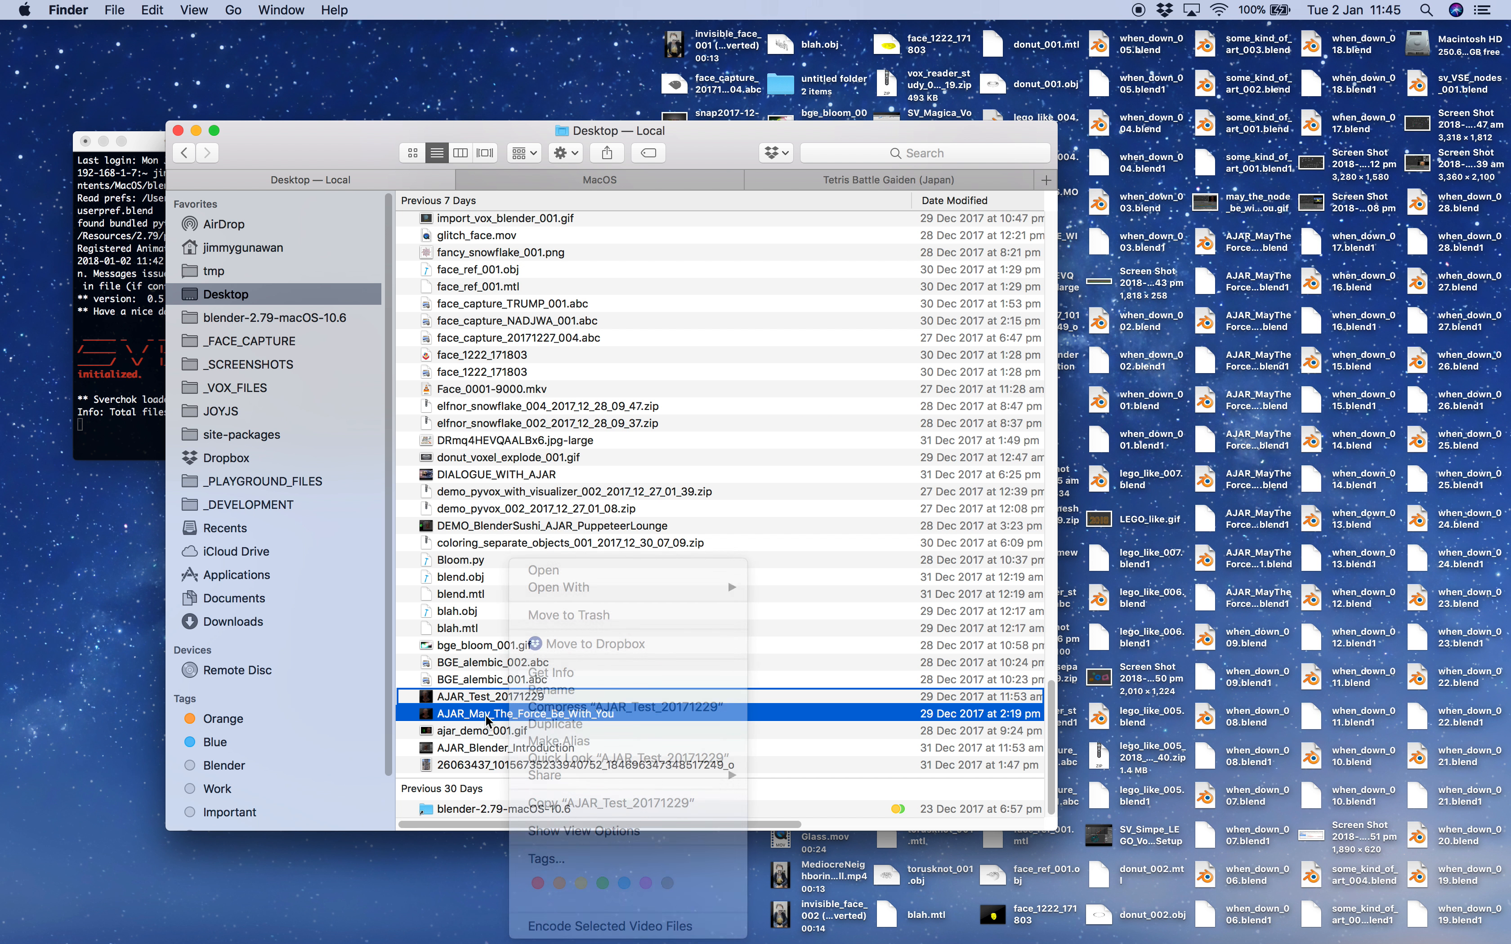
right_click(501, 713)
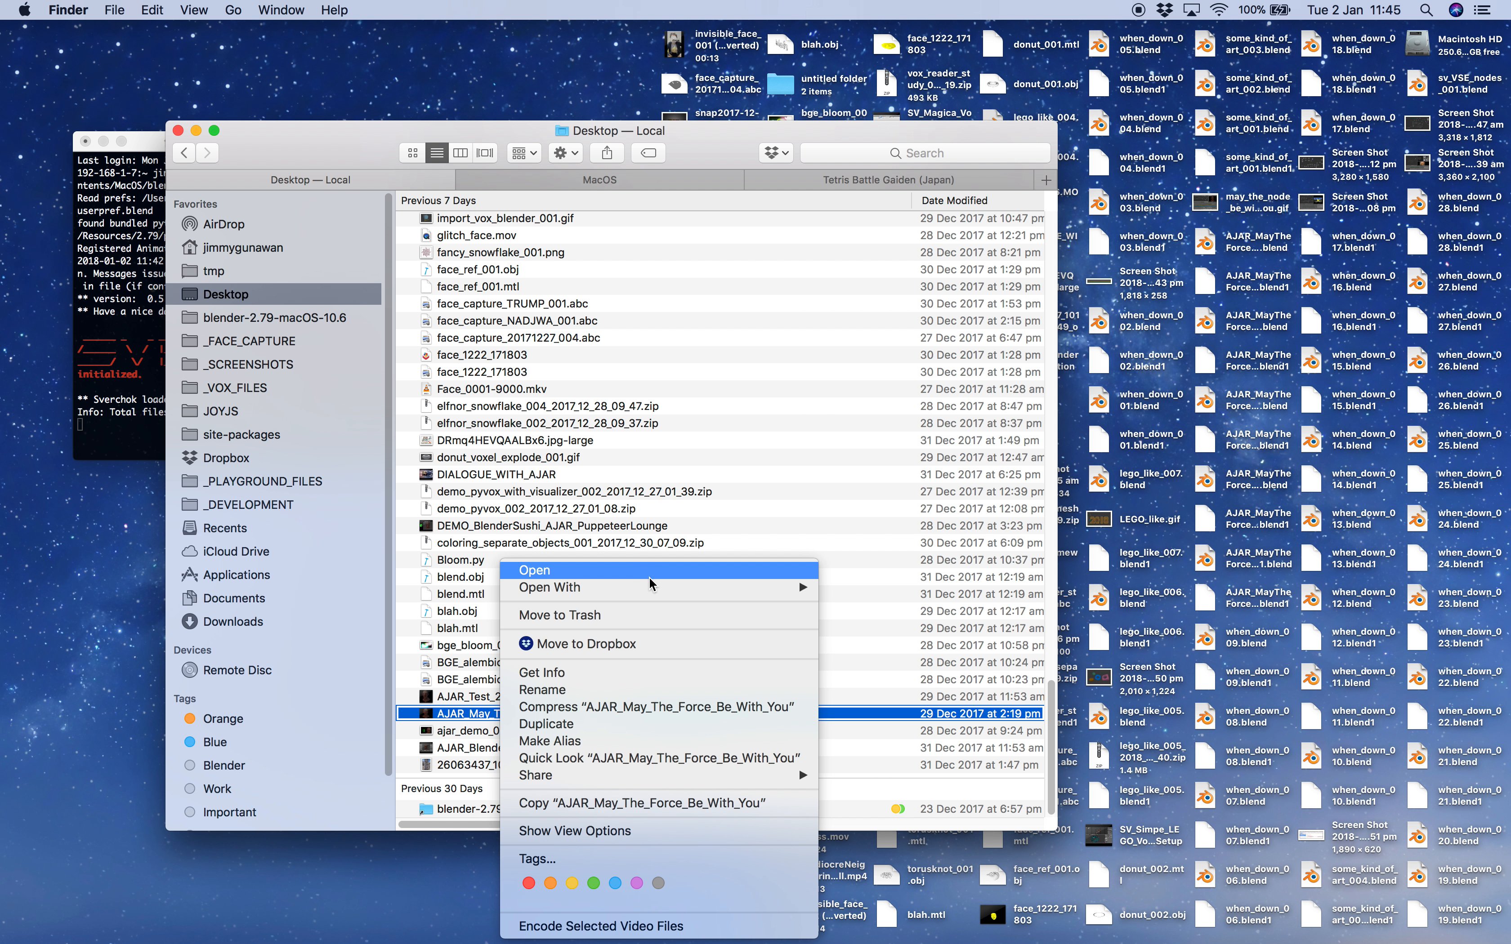
mouse_move(652, 587)
click(850, 594)
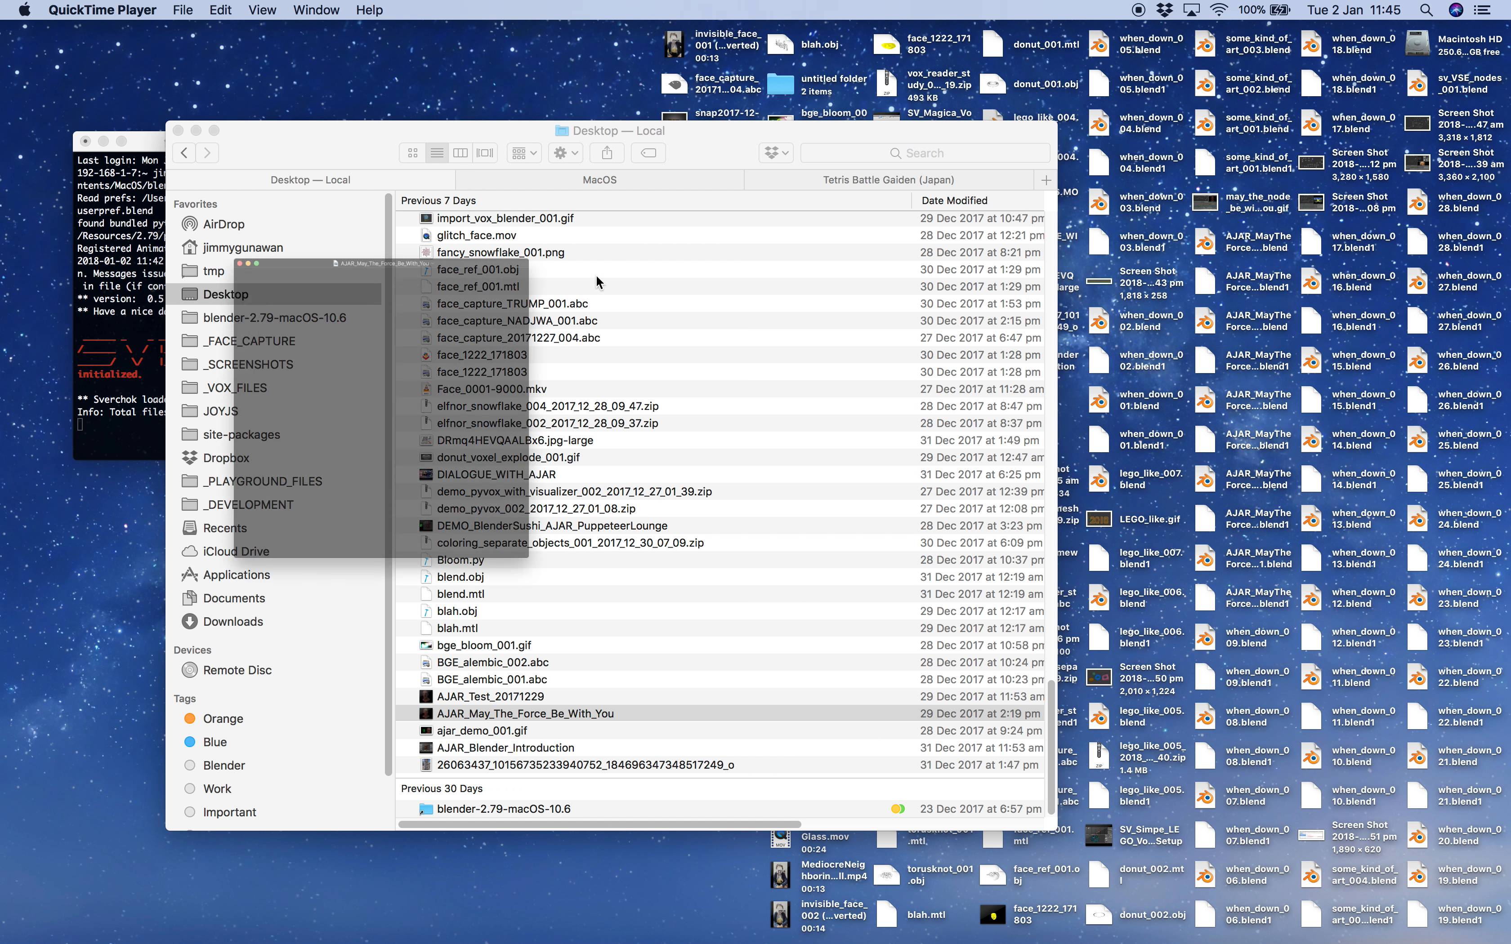
key(super+i)
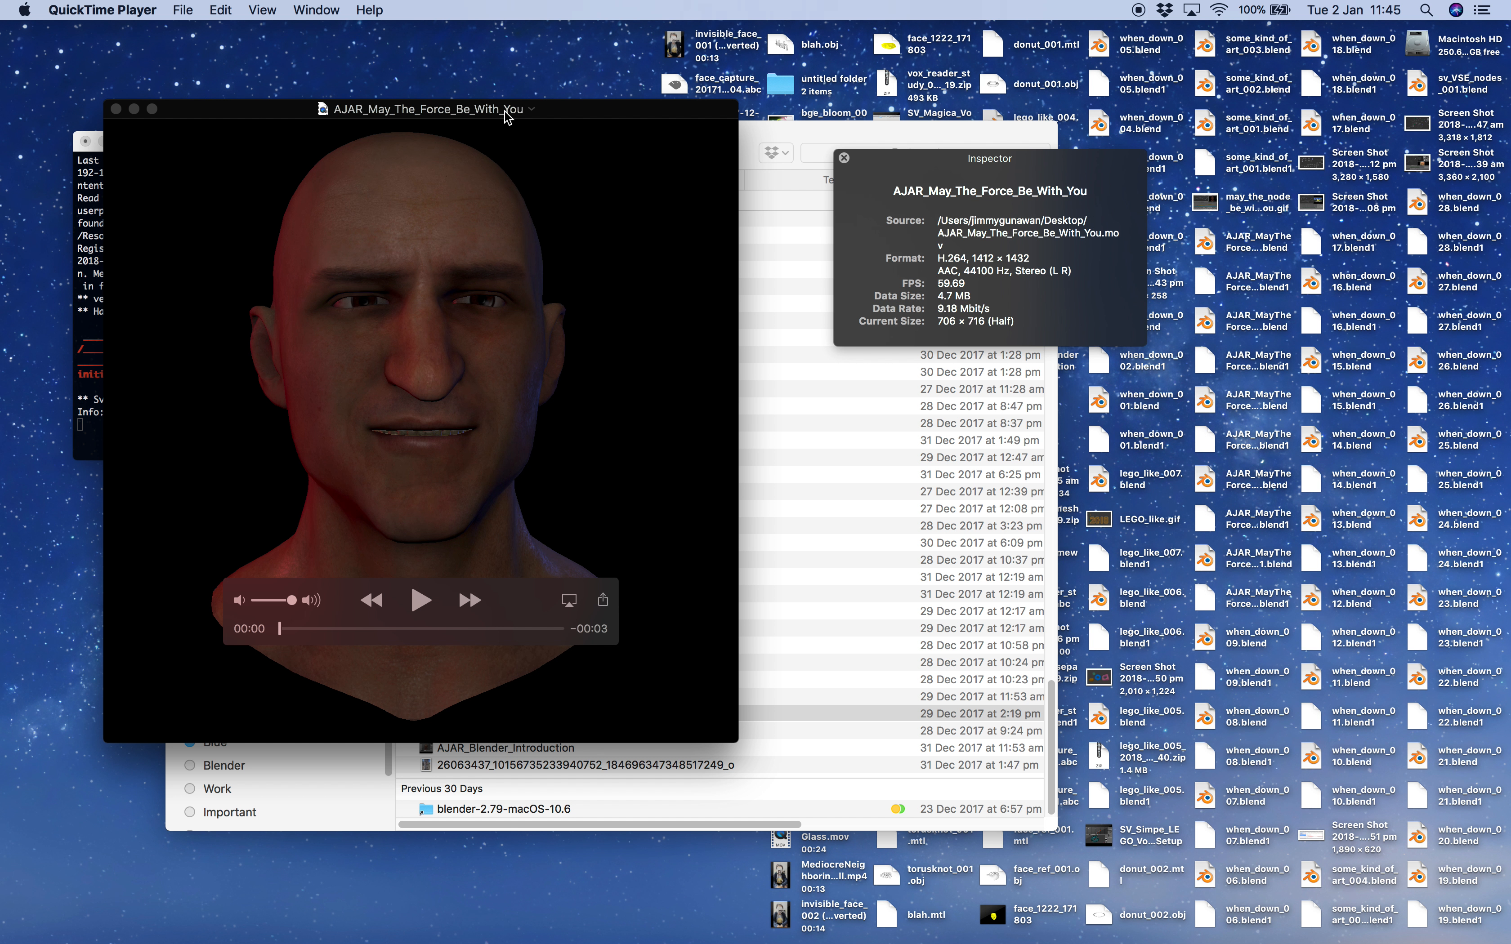
- Switch back to Blender and set the scene's frame rate to 60 fps
key(ctrl+Right)
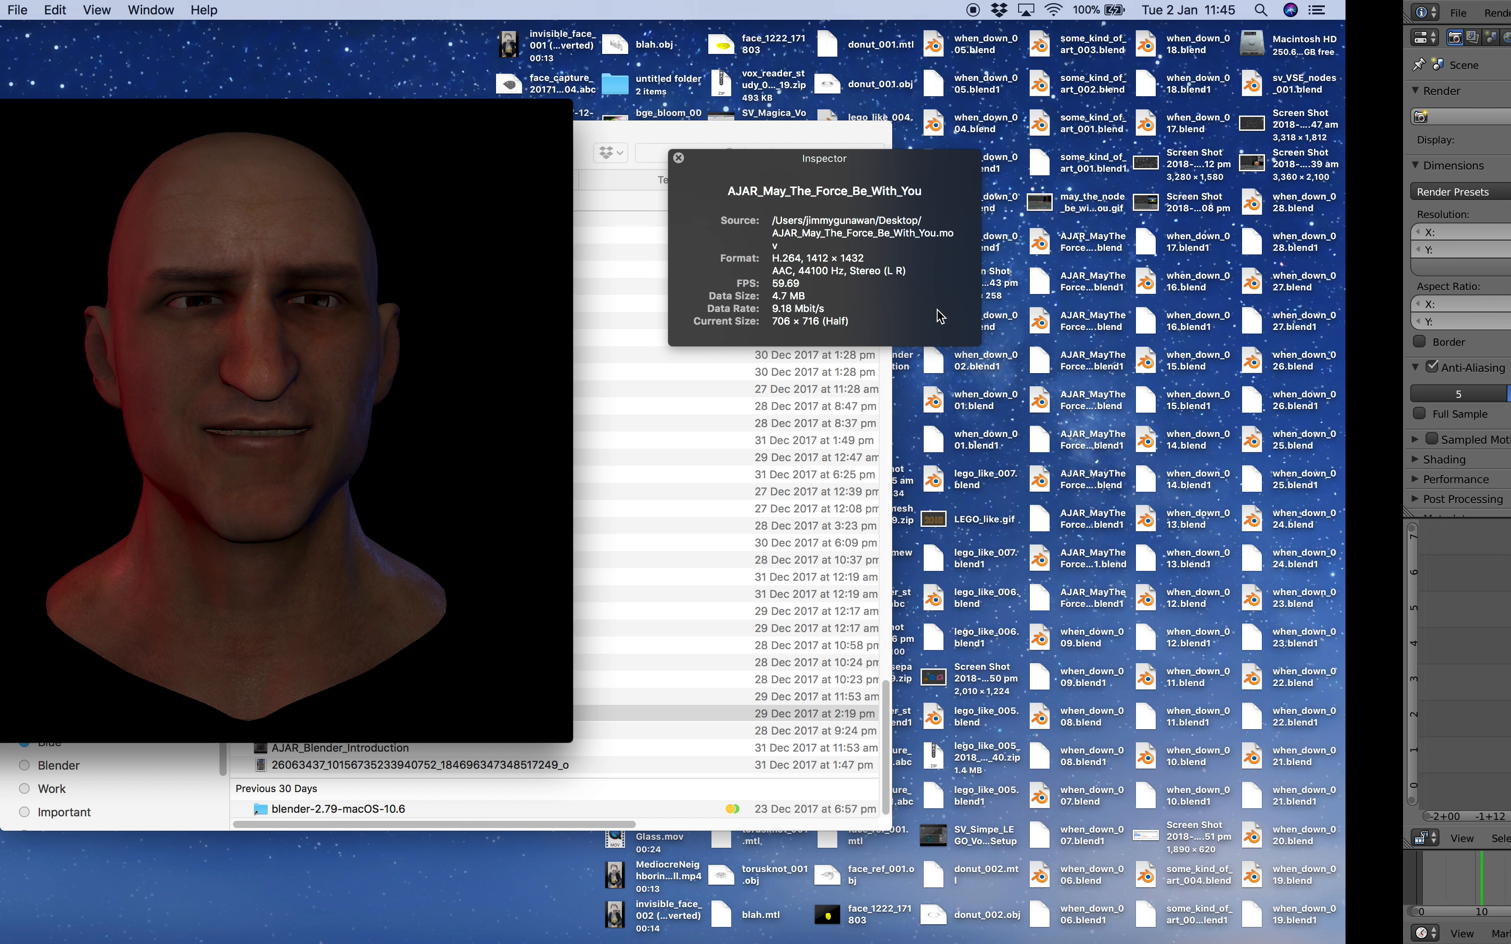
click(578, 304)
click(538, 450)
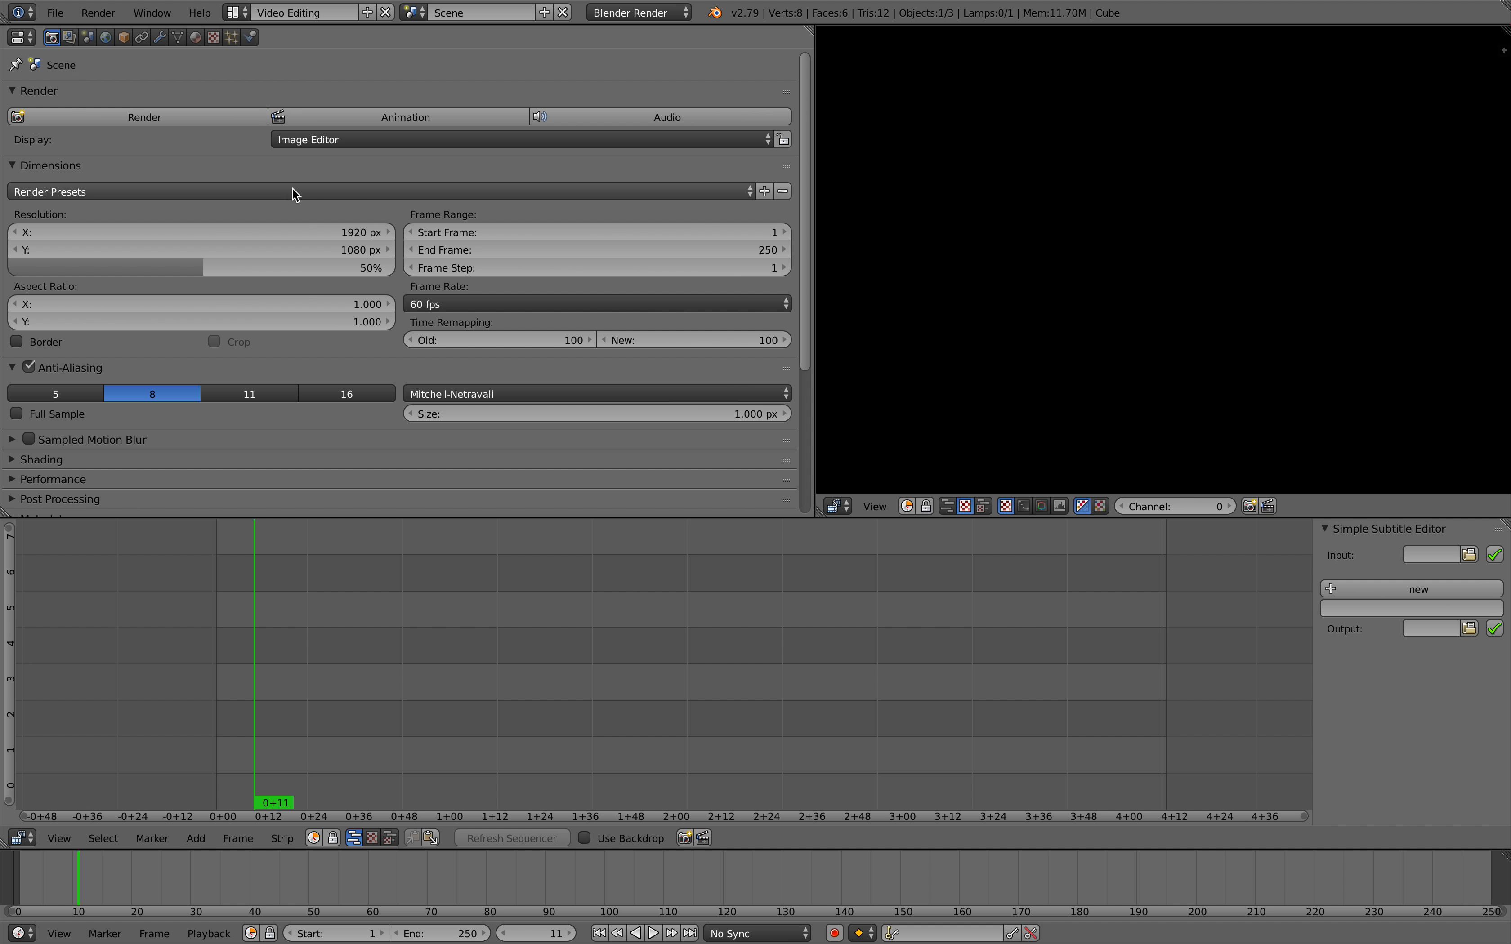
- Return to frame 1 and add AJAR_May_The_Force_Be_With_You.mov there as a movie strip with sound on channel 1
click(212, 745)
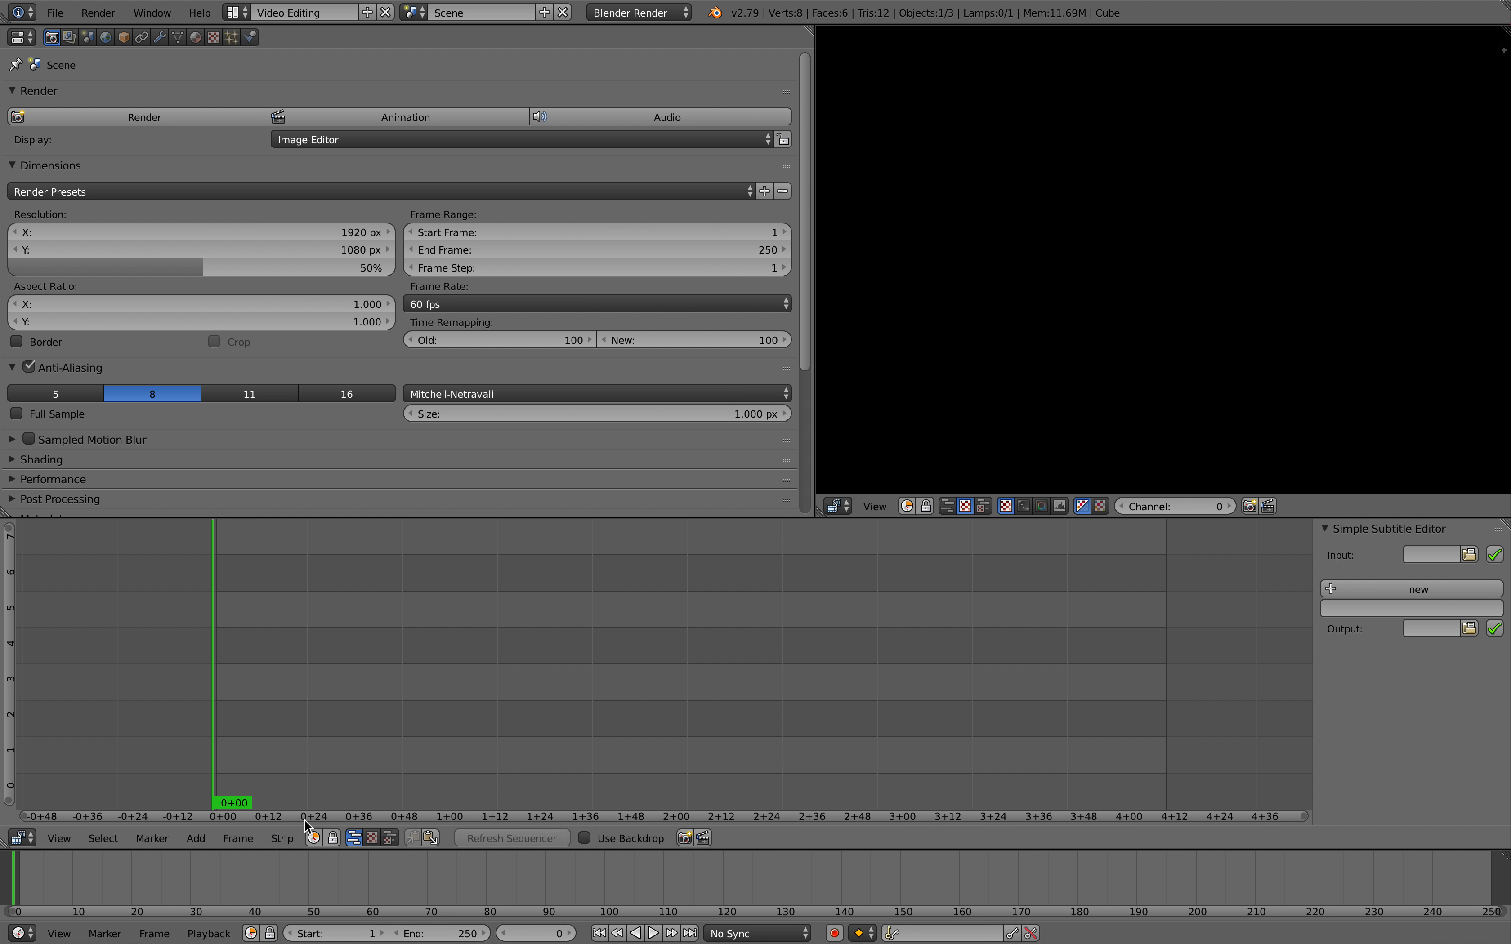
click(569, 933)
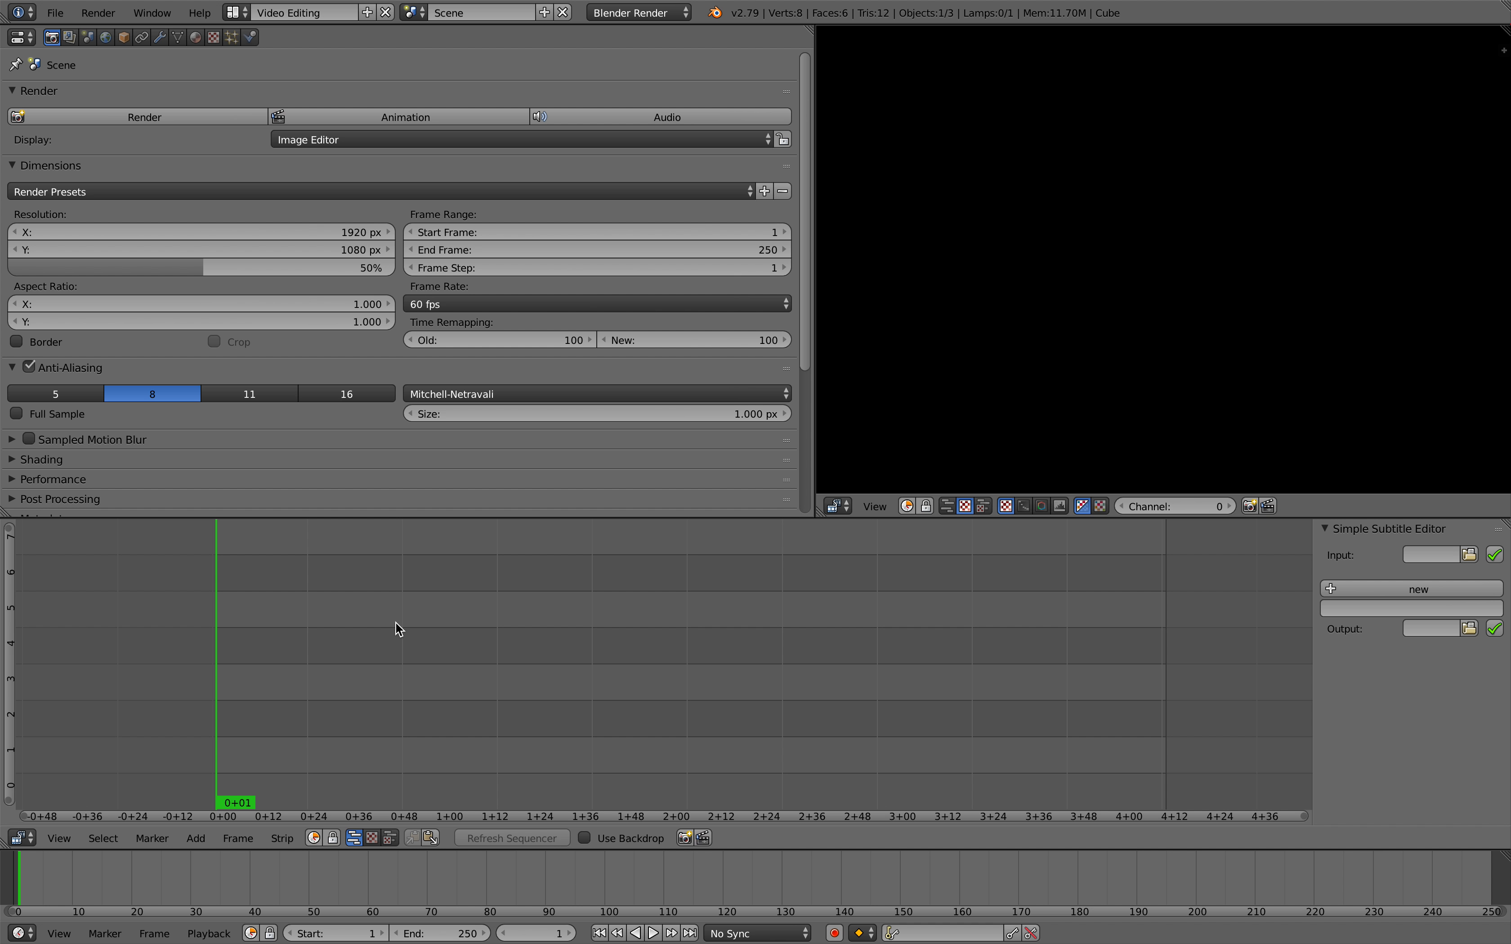
key(shift+a)
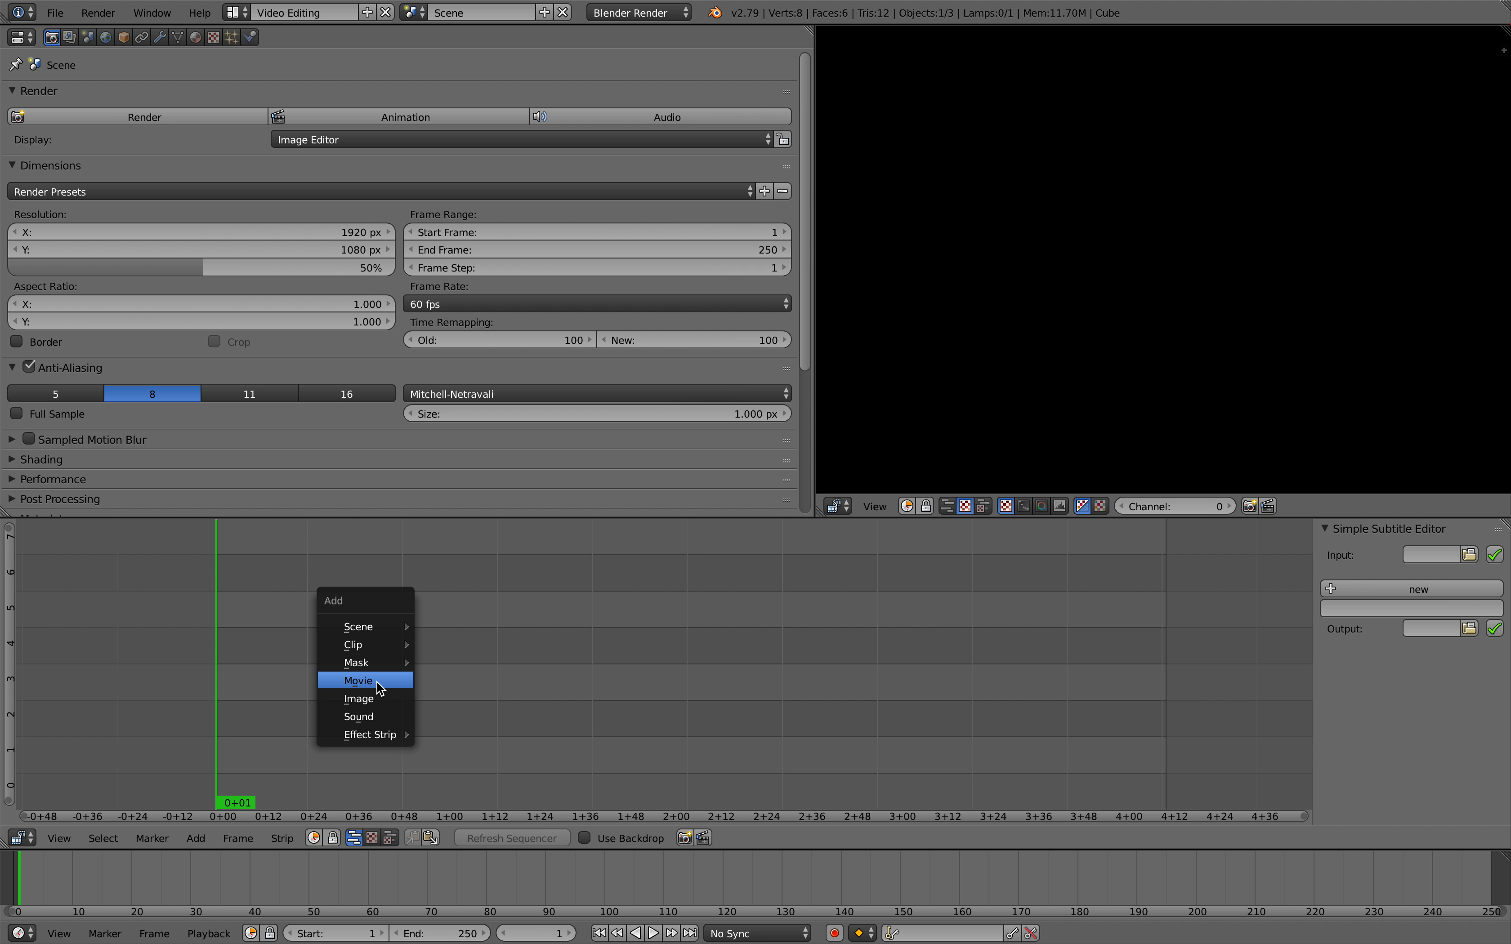
click(377, 683)
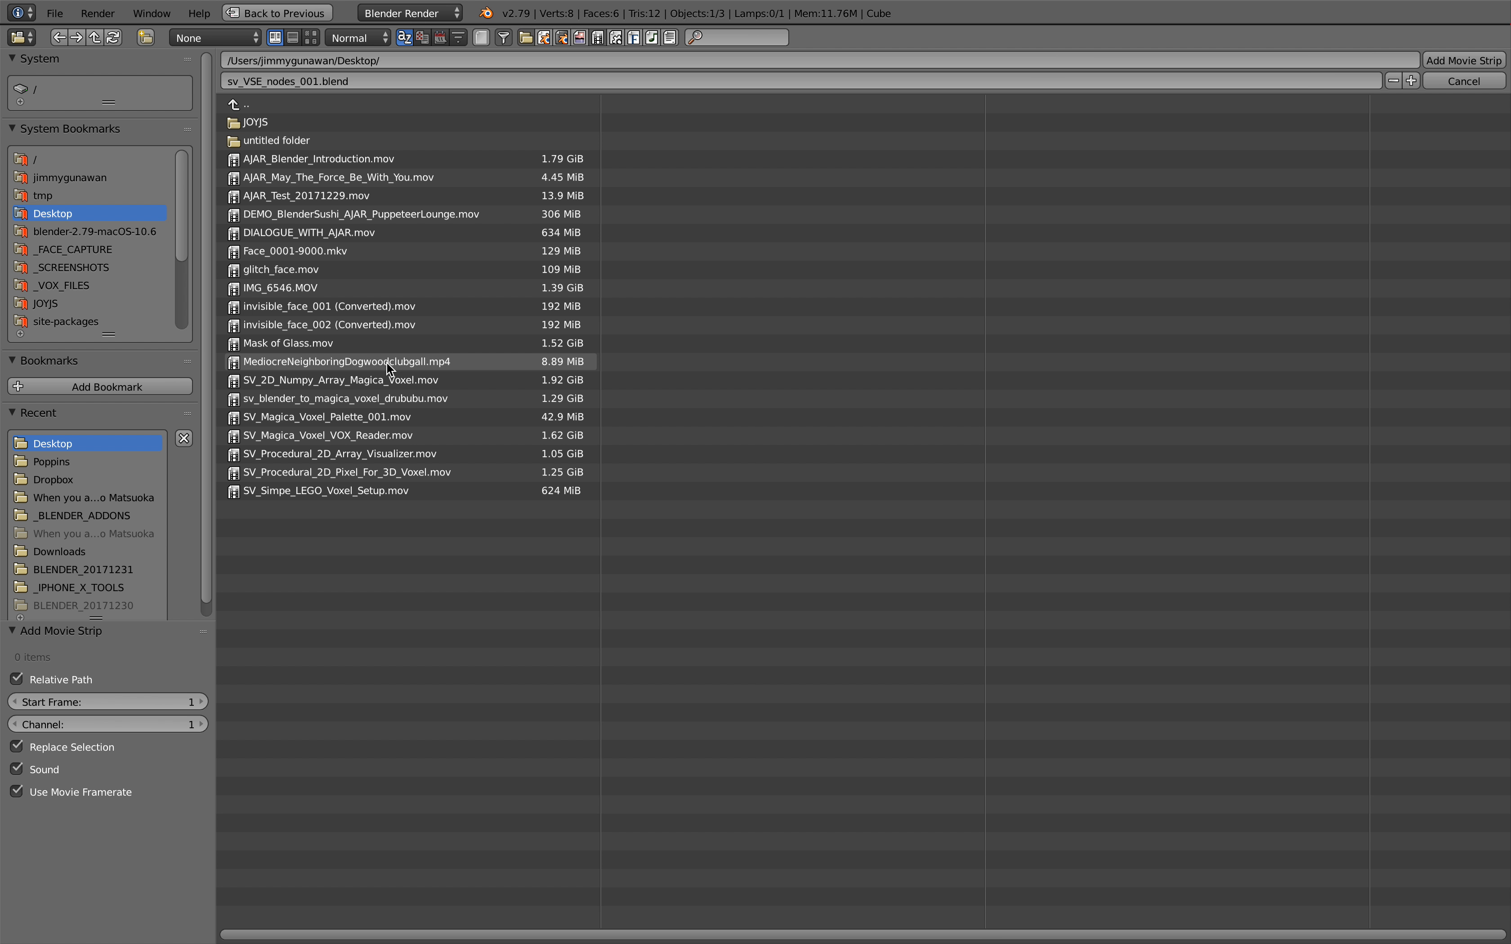
click(301, 178)
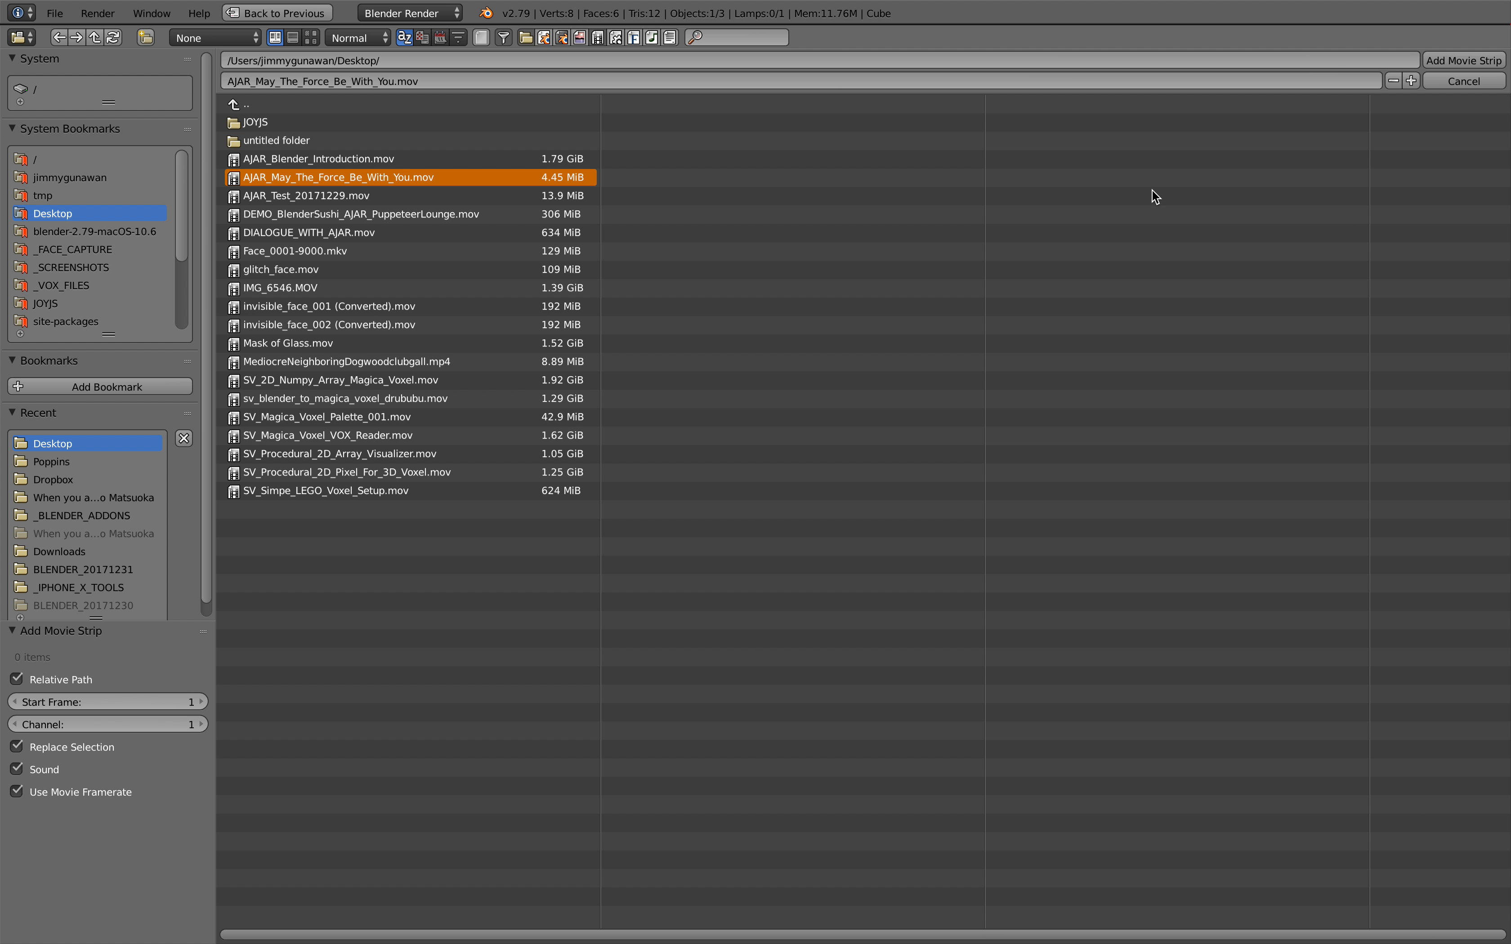
click(1425, 63)
- Play and scrub the new movie strip, checking its picture enlarged in the sequencer preview
key(alt+a)
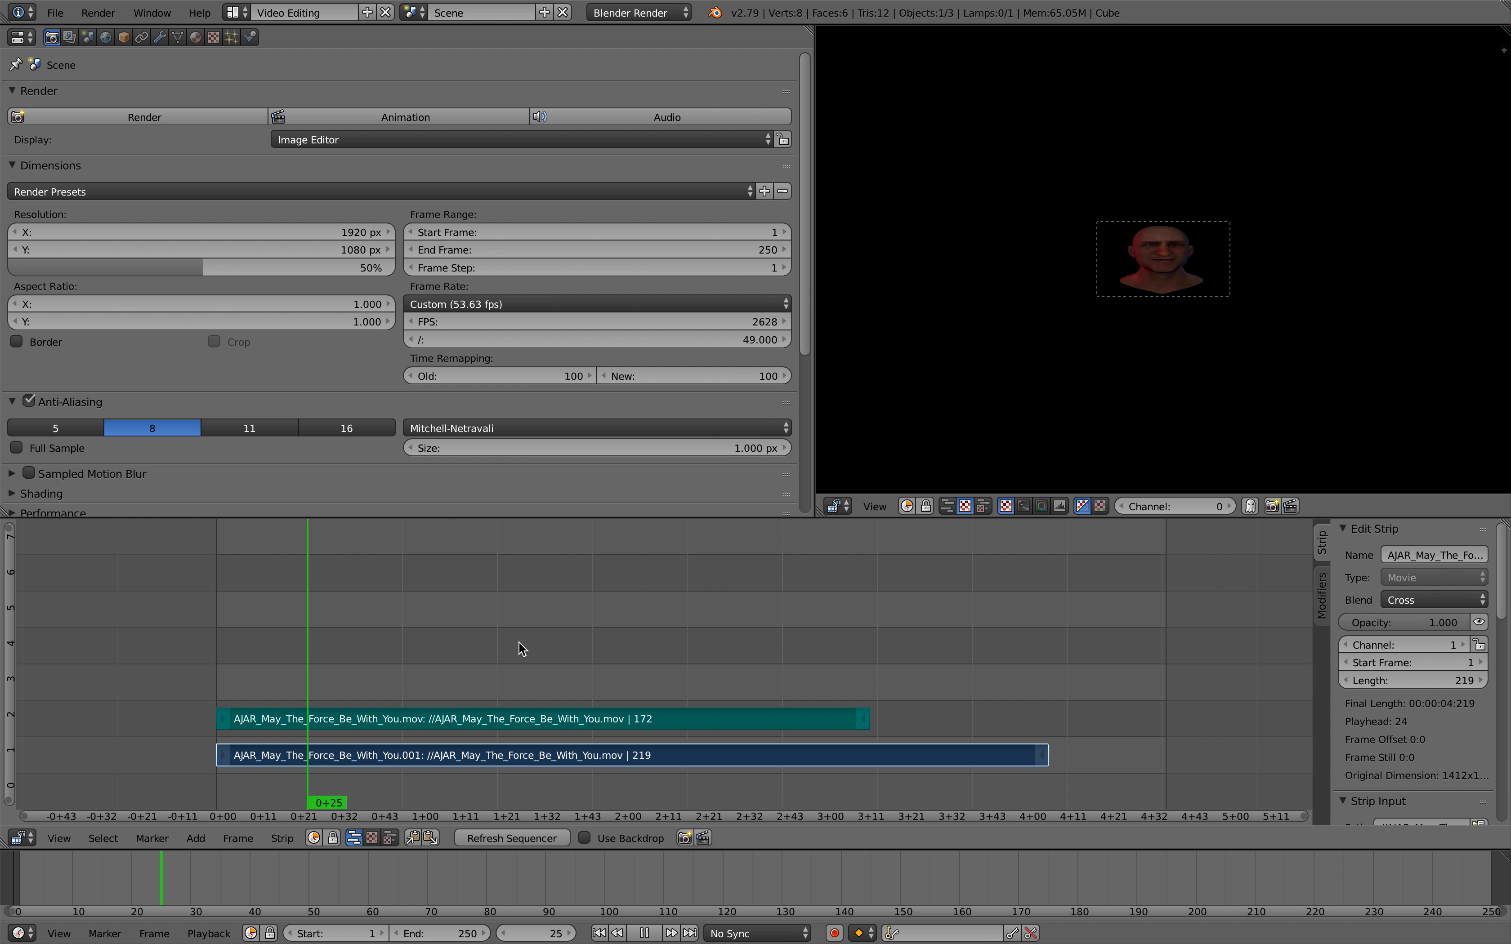
click(211, 630)
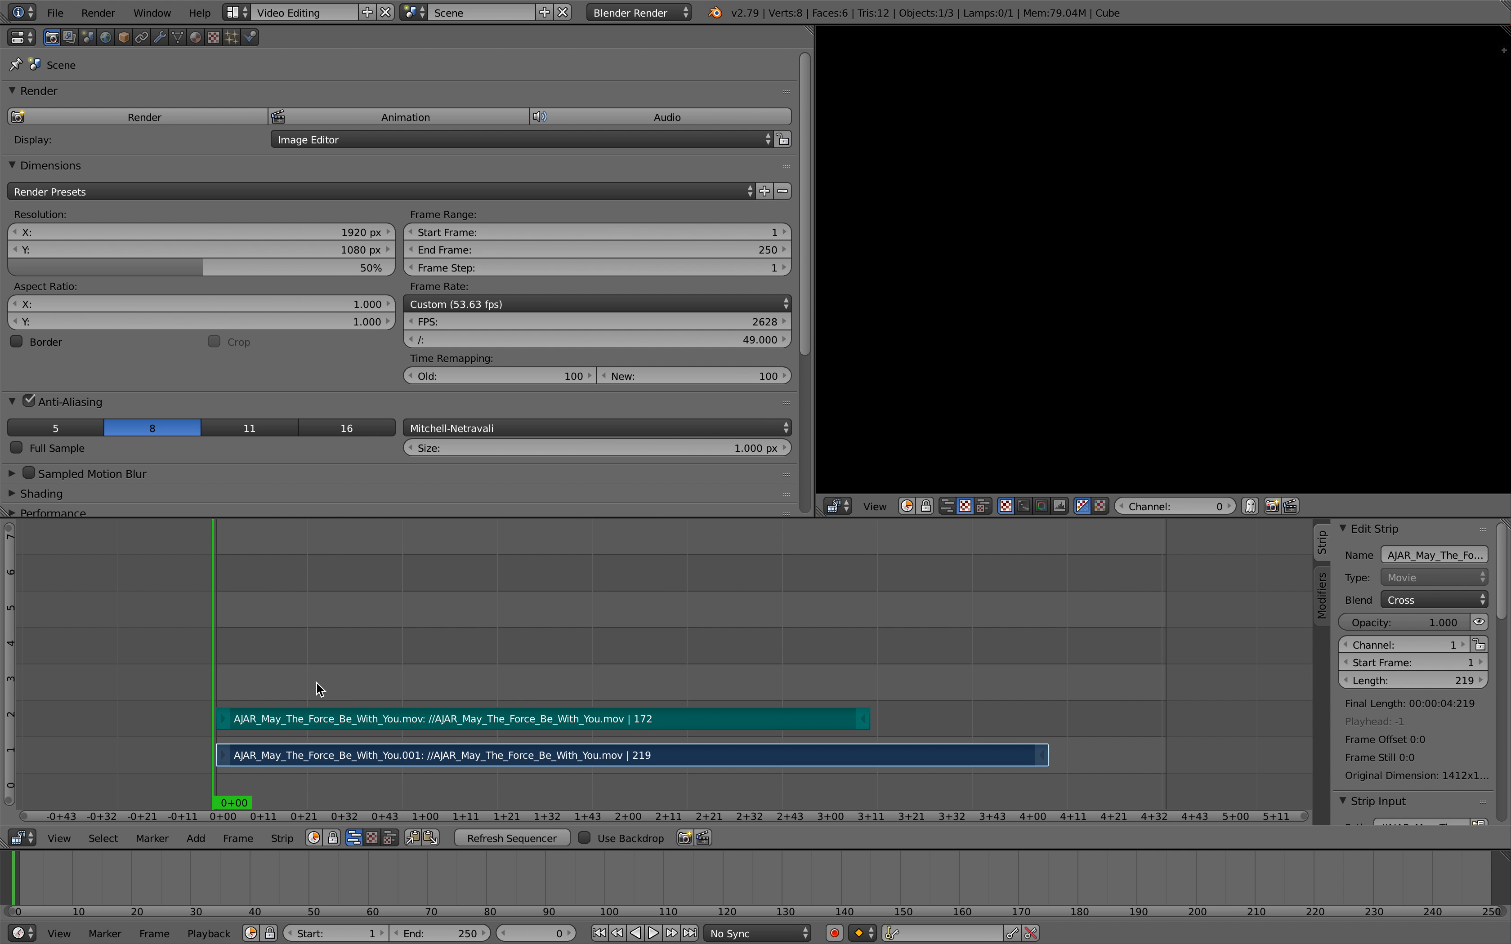
drag(438, 647, 301, 635)
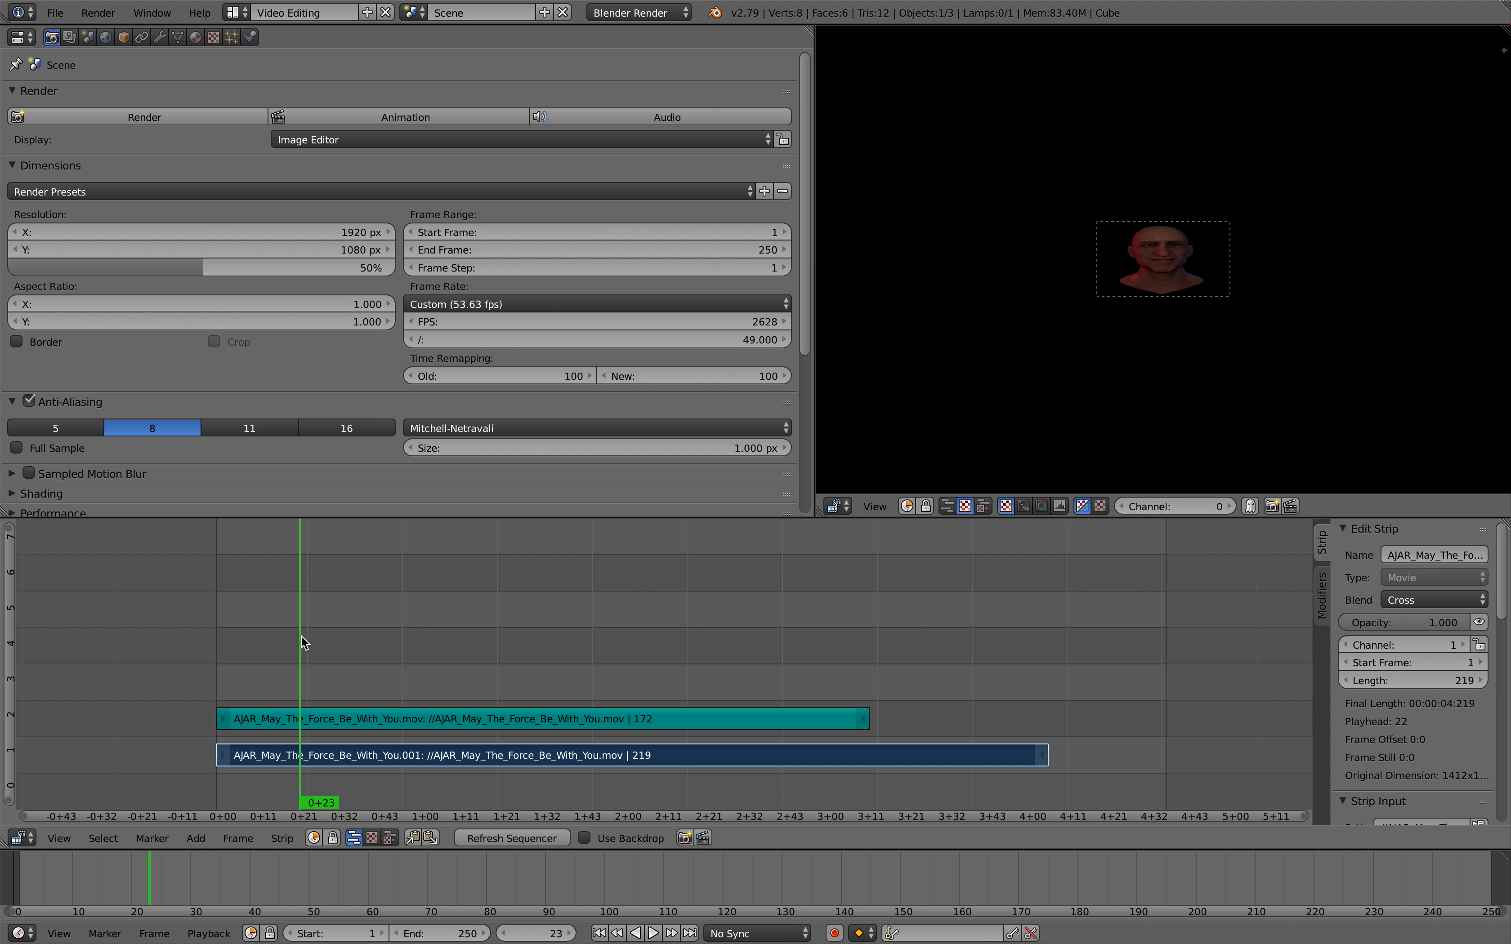
scroll(1099, 321, up, 5)
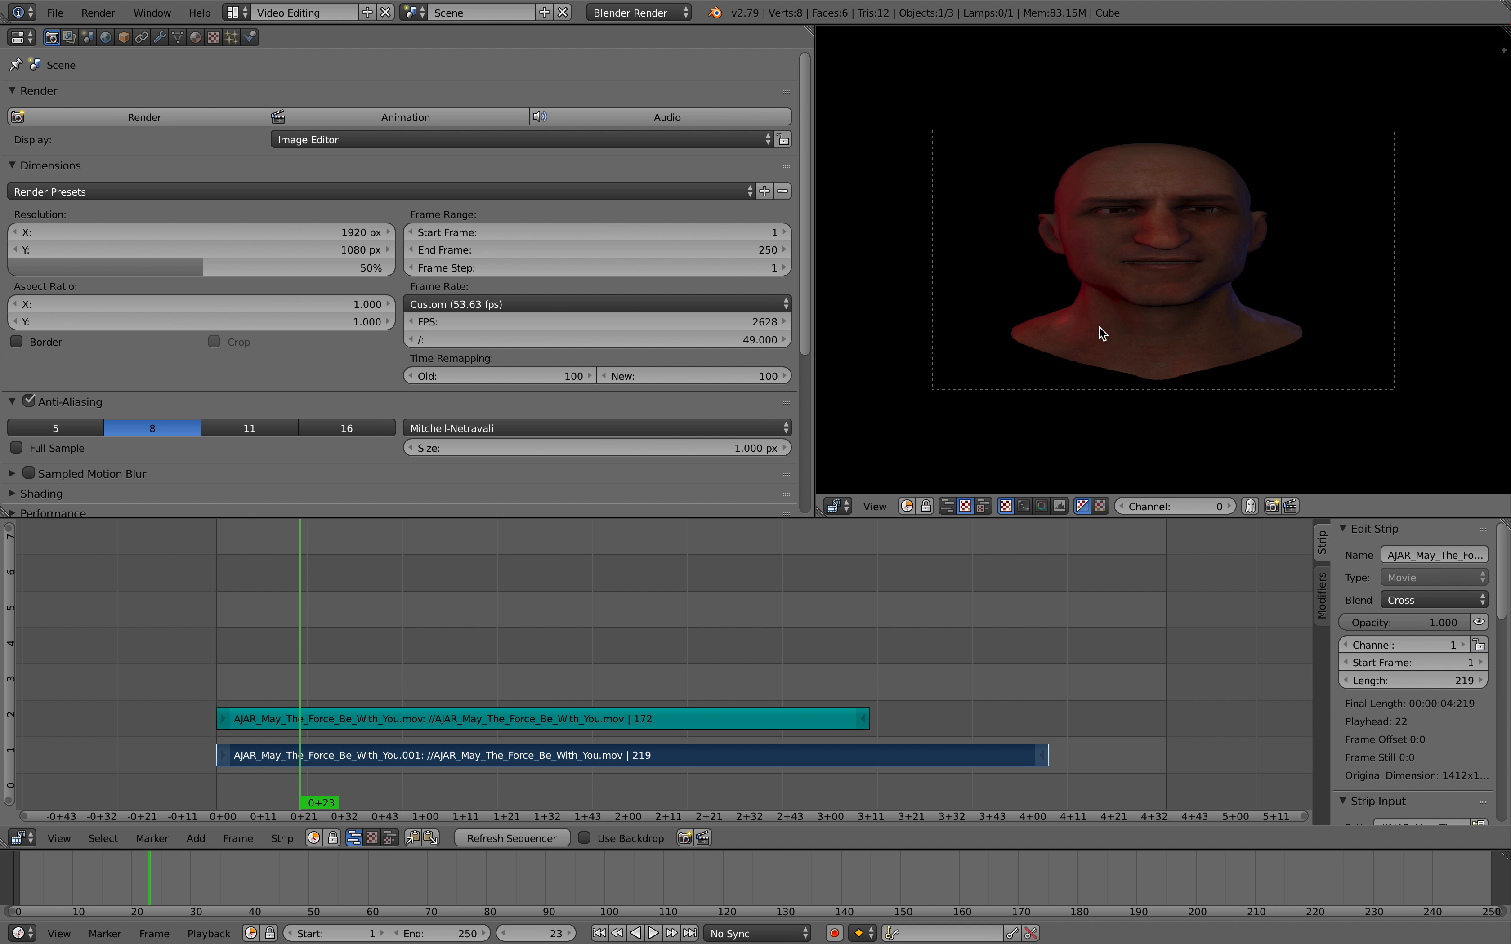
- Look up the clip's pixel dimensions in QuickTime Player, then switch back to Blender and set the render resolution to 1412 × 1432 px
key(super+Tab)
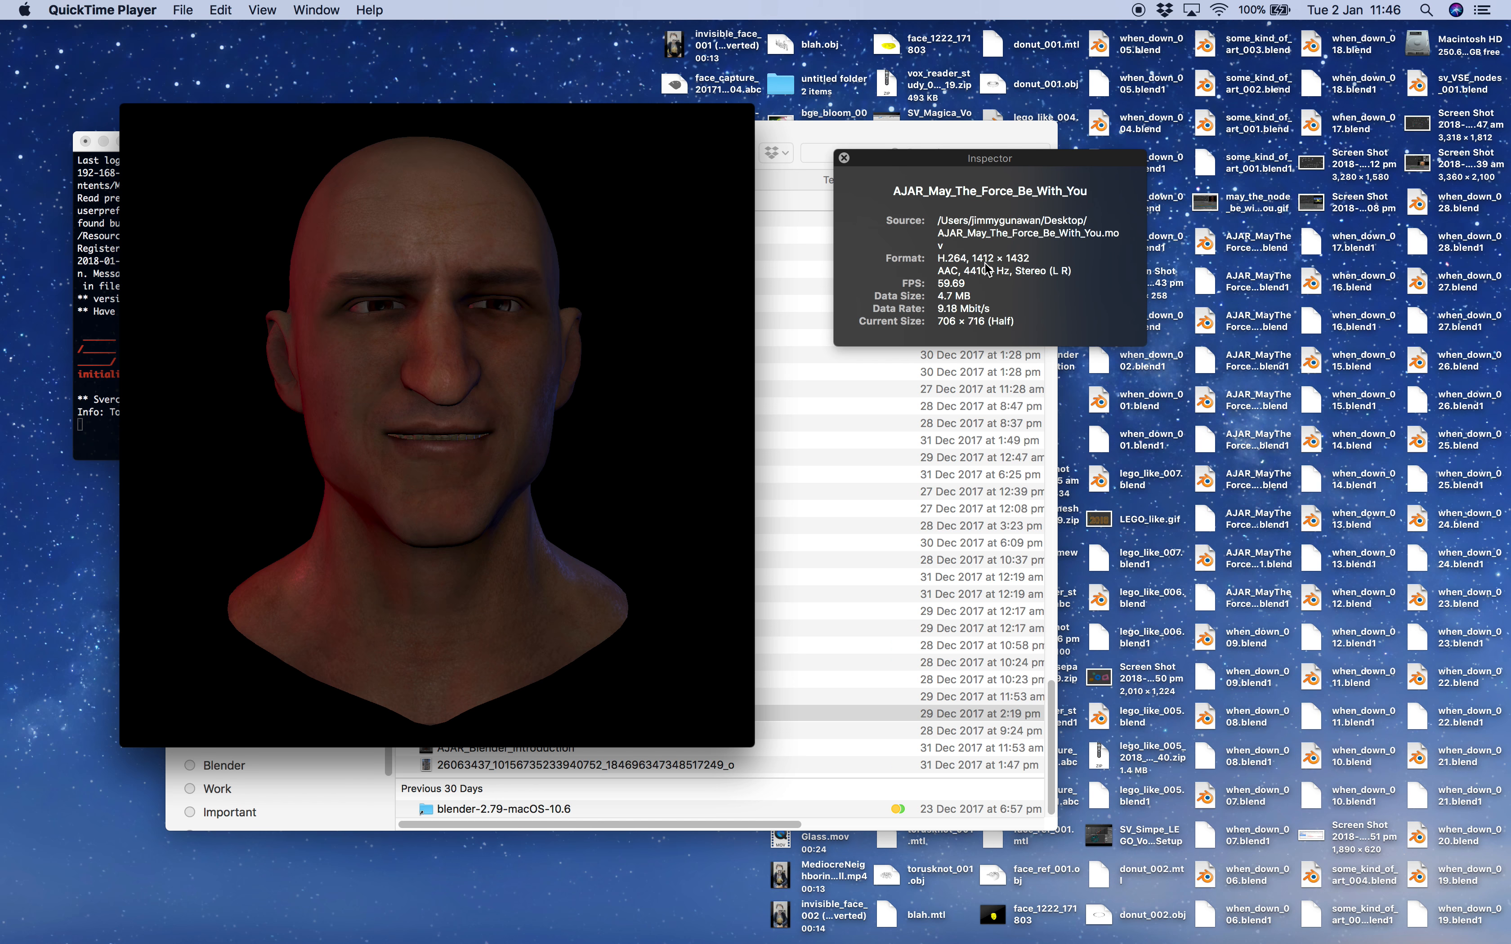
key(super+Tab)
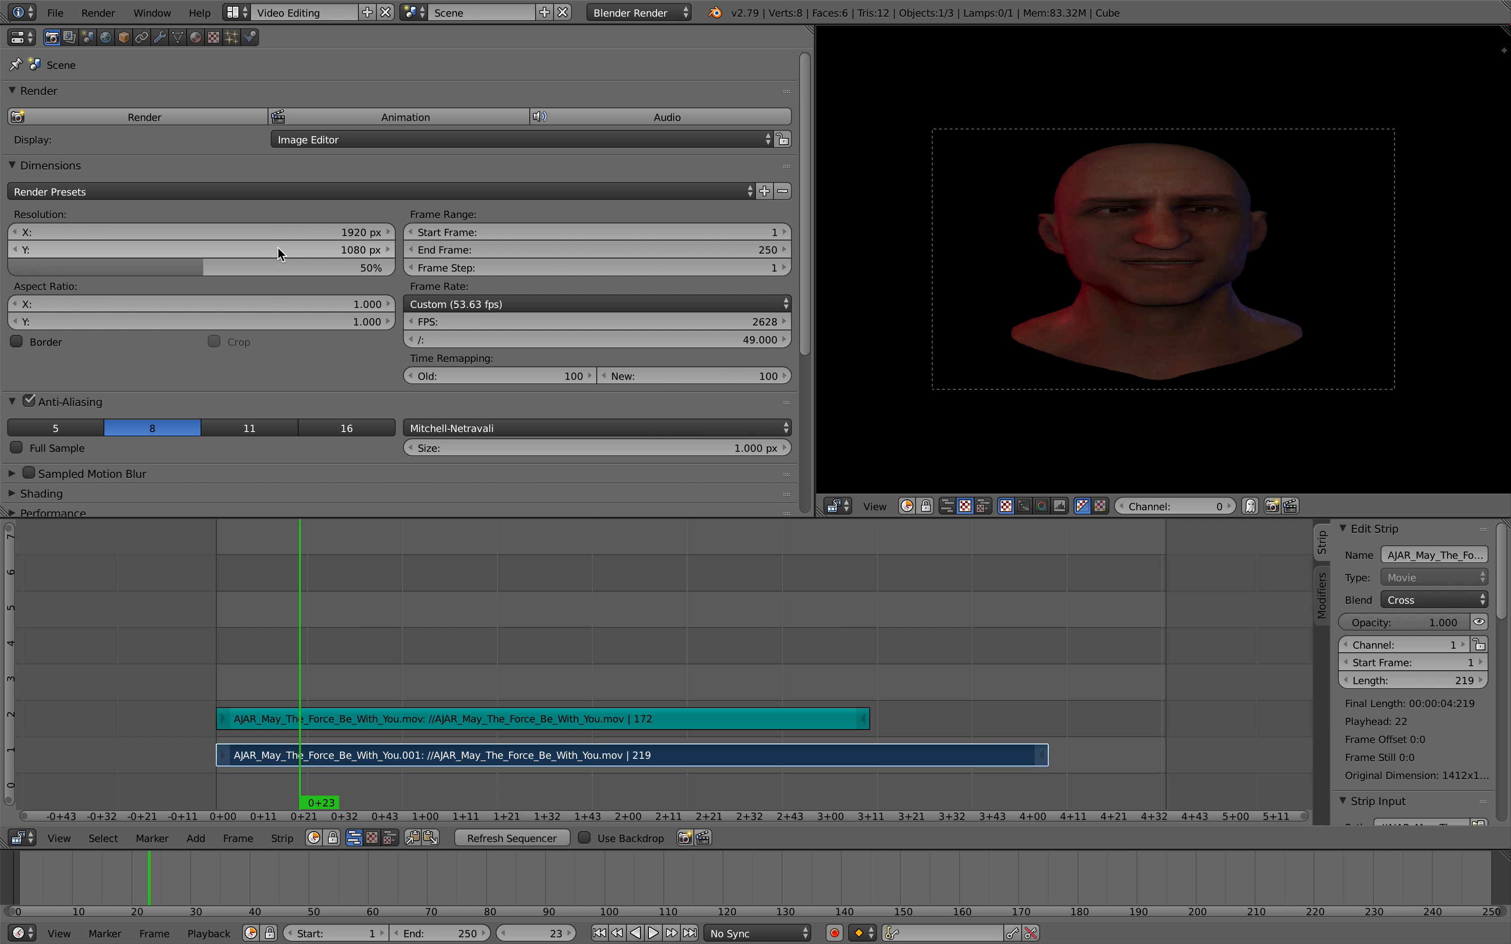
click(280, 234)
text(1412)
key(Tab)
text(1432)
key(Return)
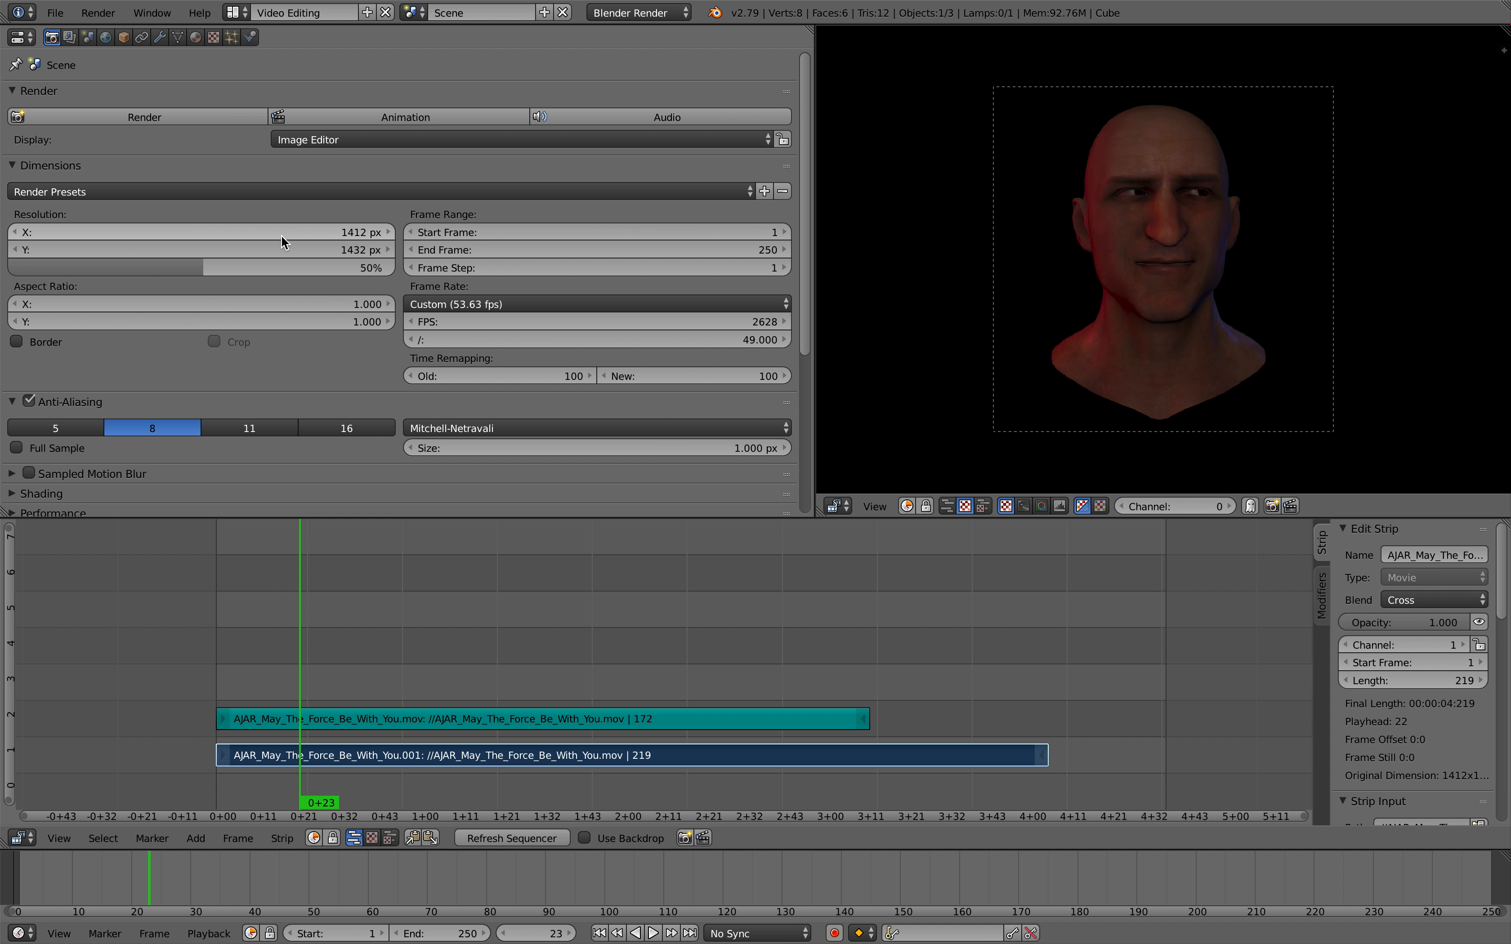
key(ctrl+s)
- Play the sequence from near its start to check the playback speed, then stop it
click(1076, 286)
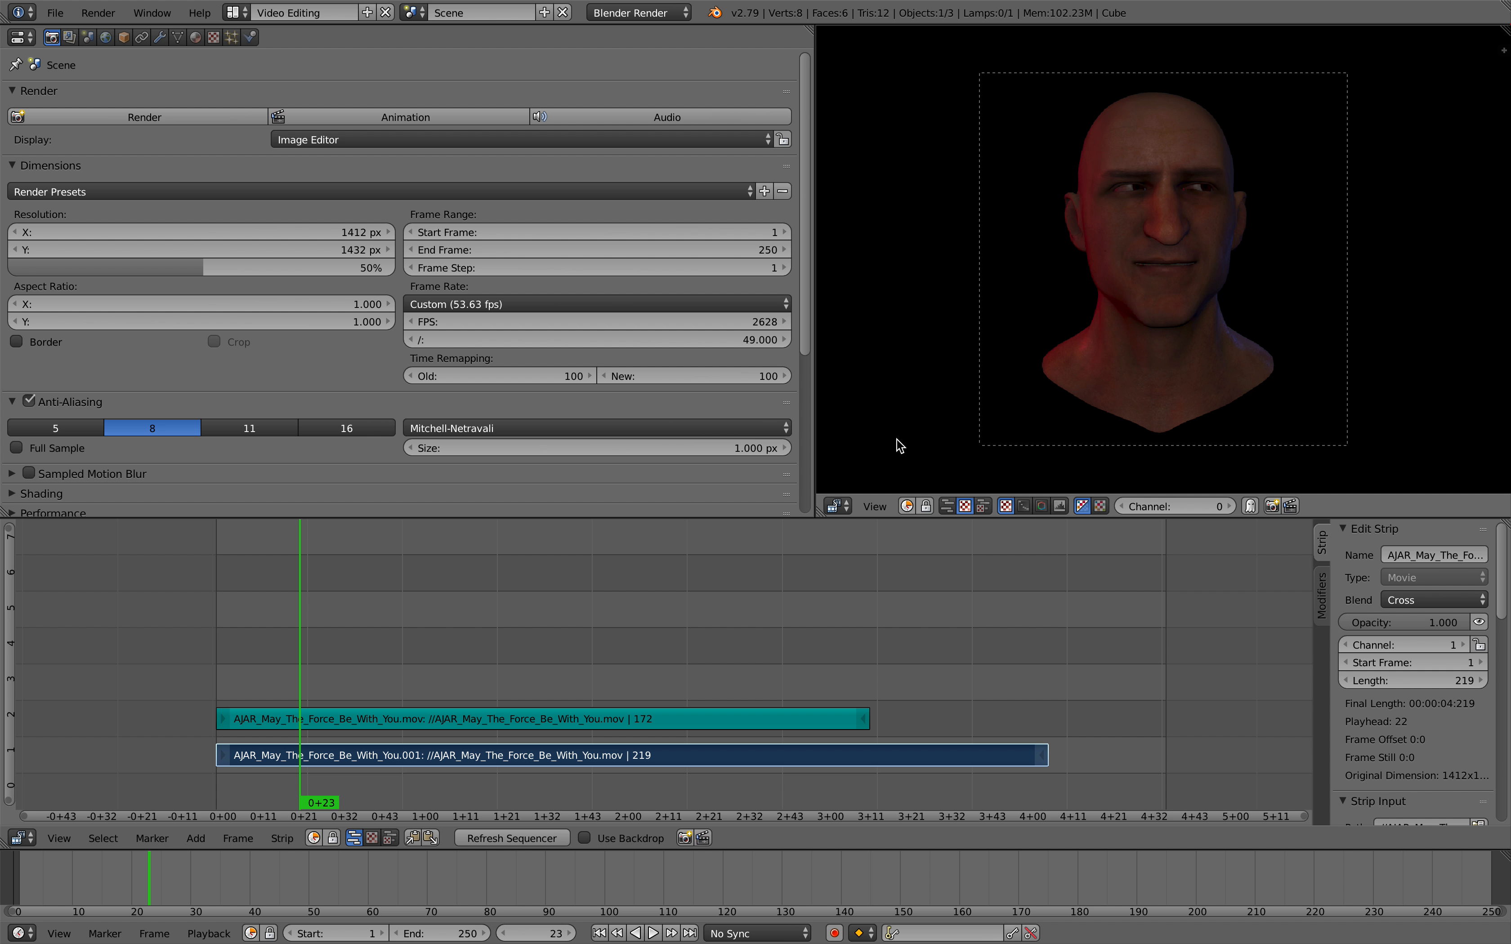
key(shift+alt+a)
key(alt+a)
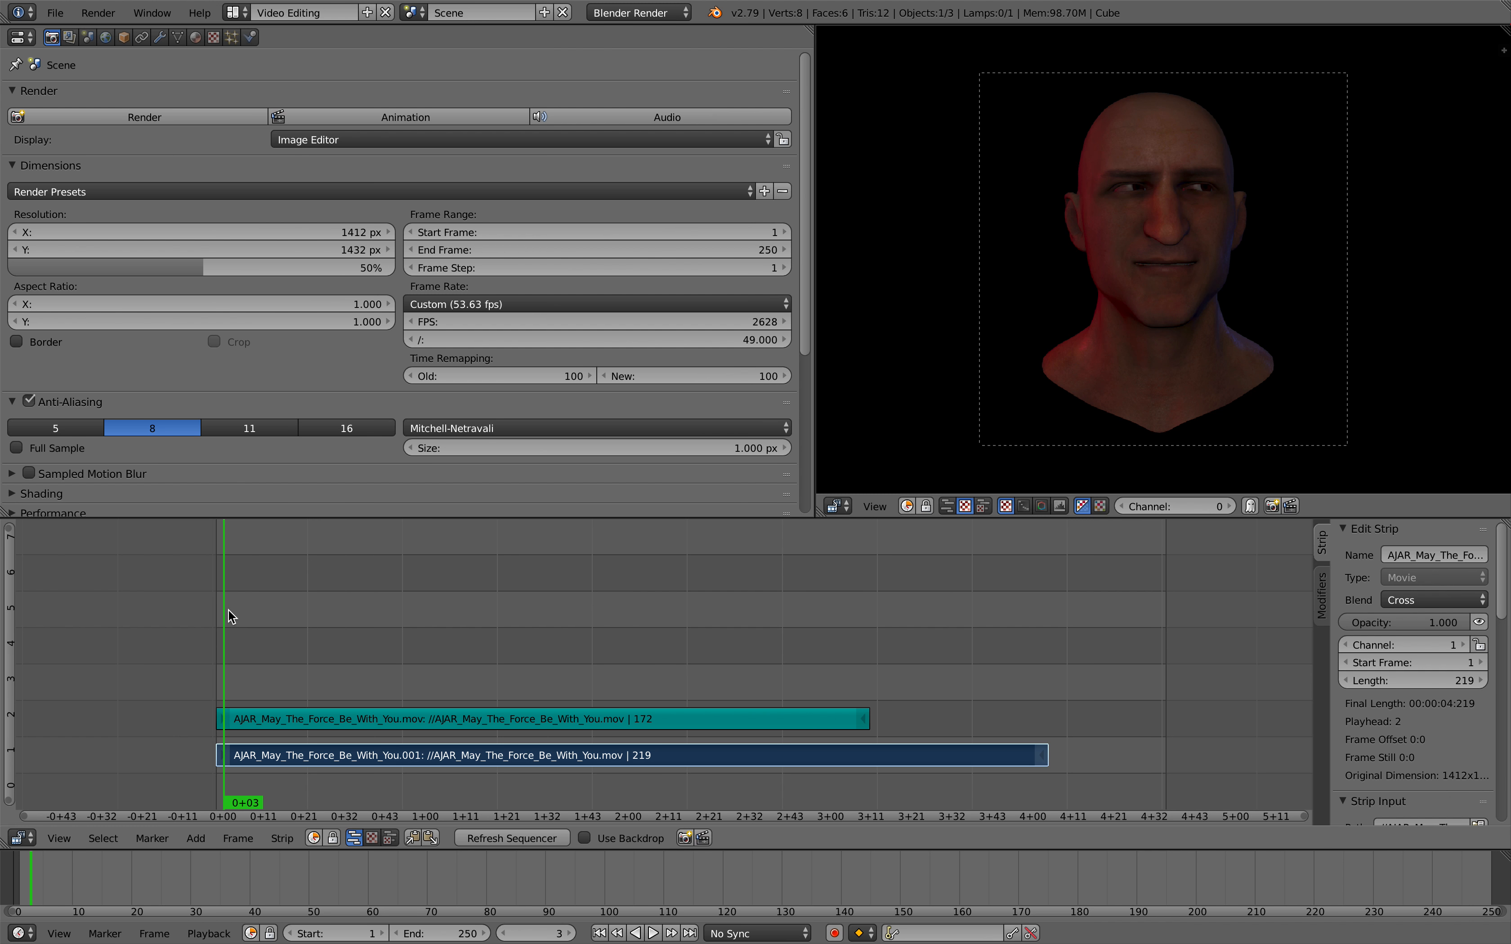
key(alt+a)
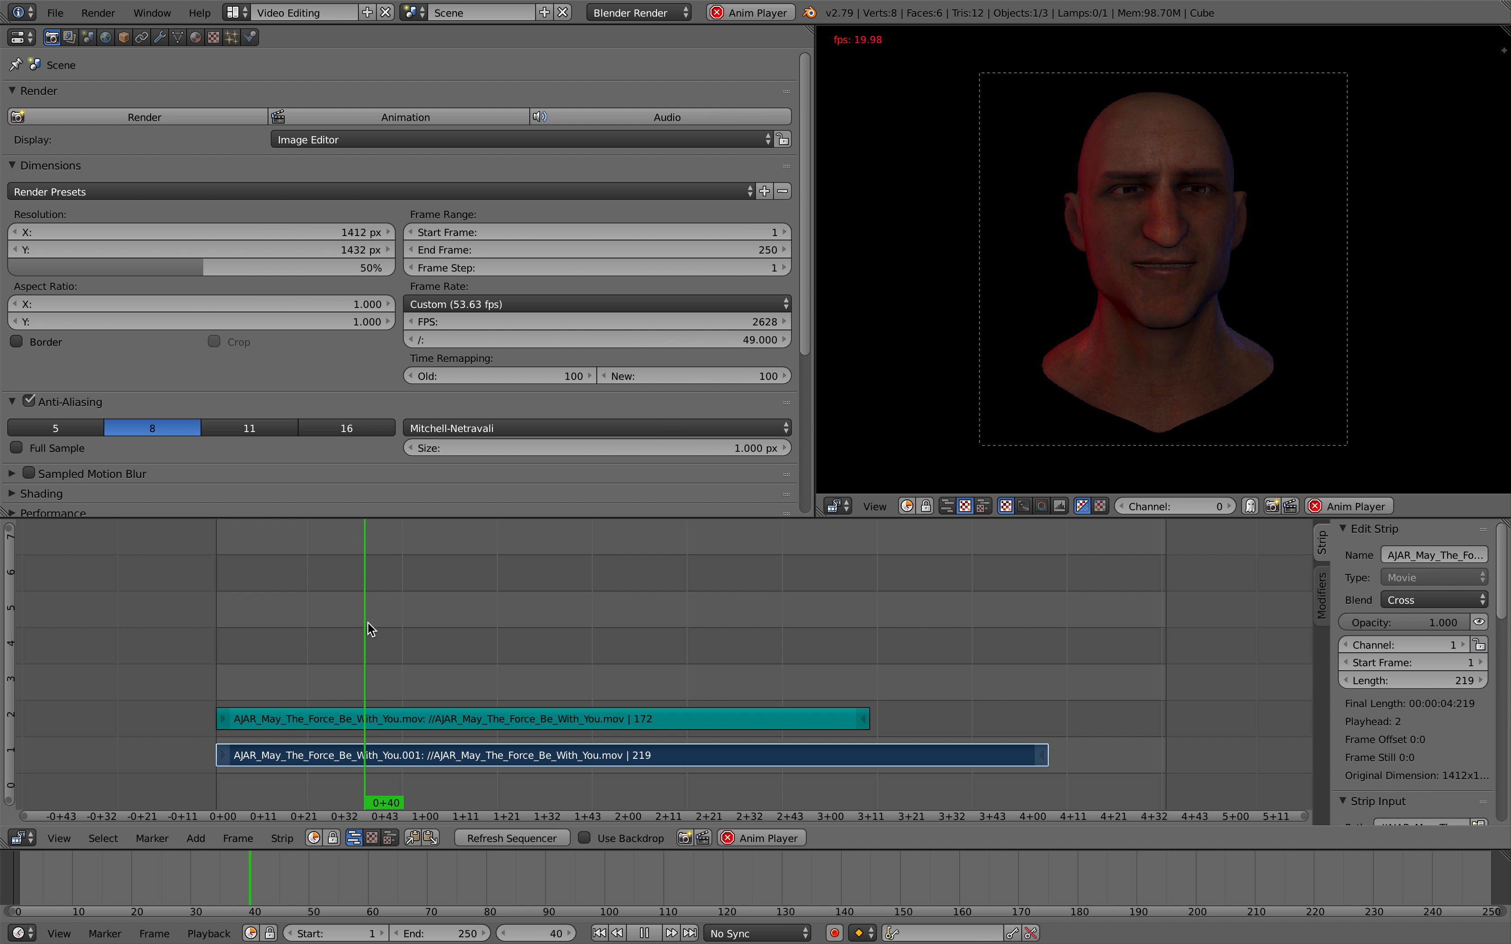
key(Escape)
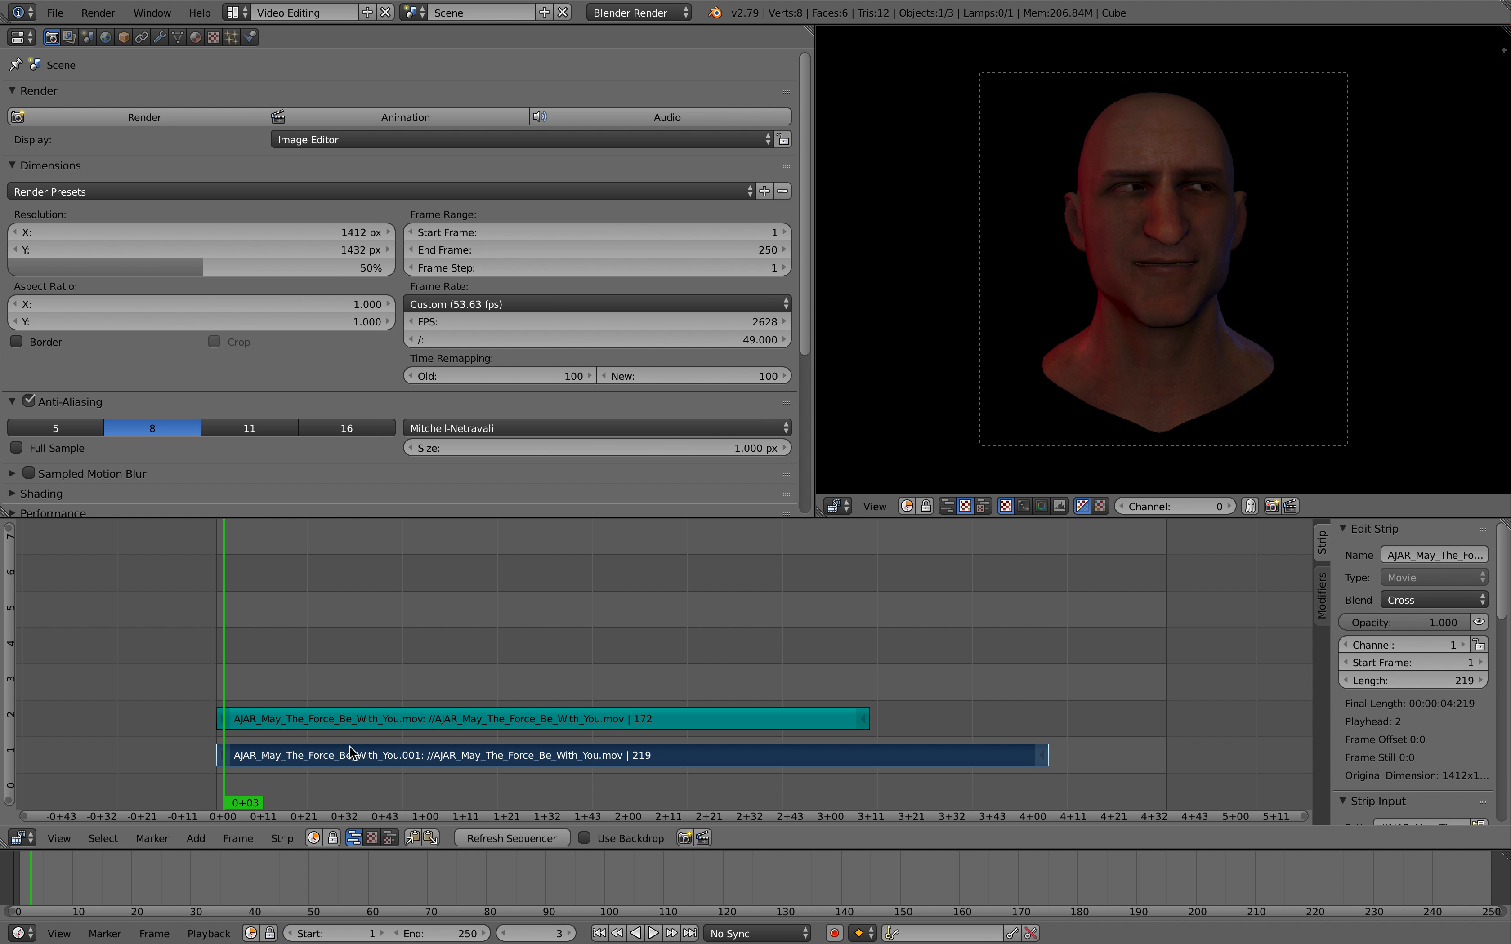
- Enable audio scrubbing for the timeline and set the playback sync mode to AV-sync
click(240, 838)
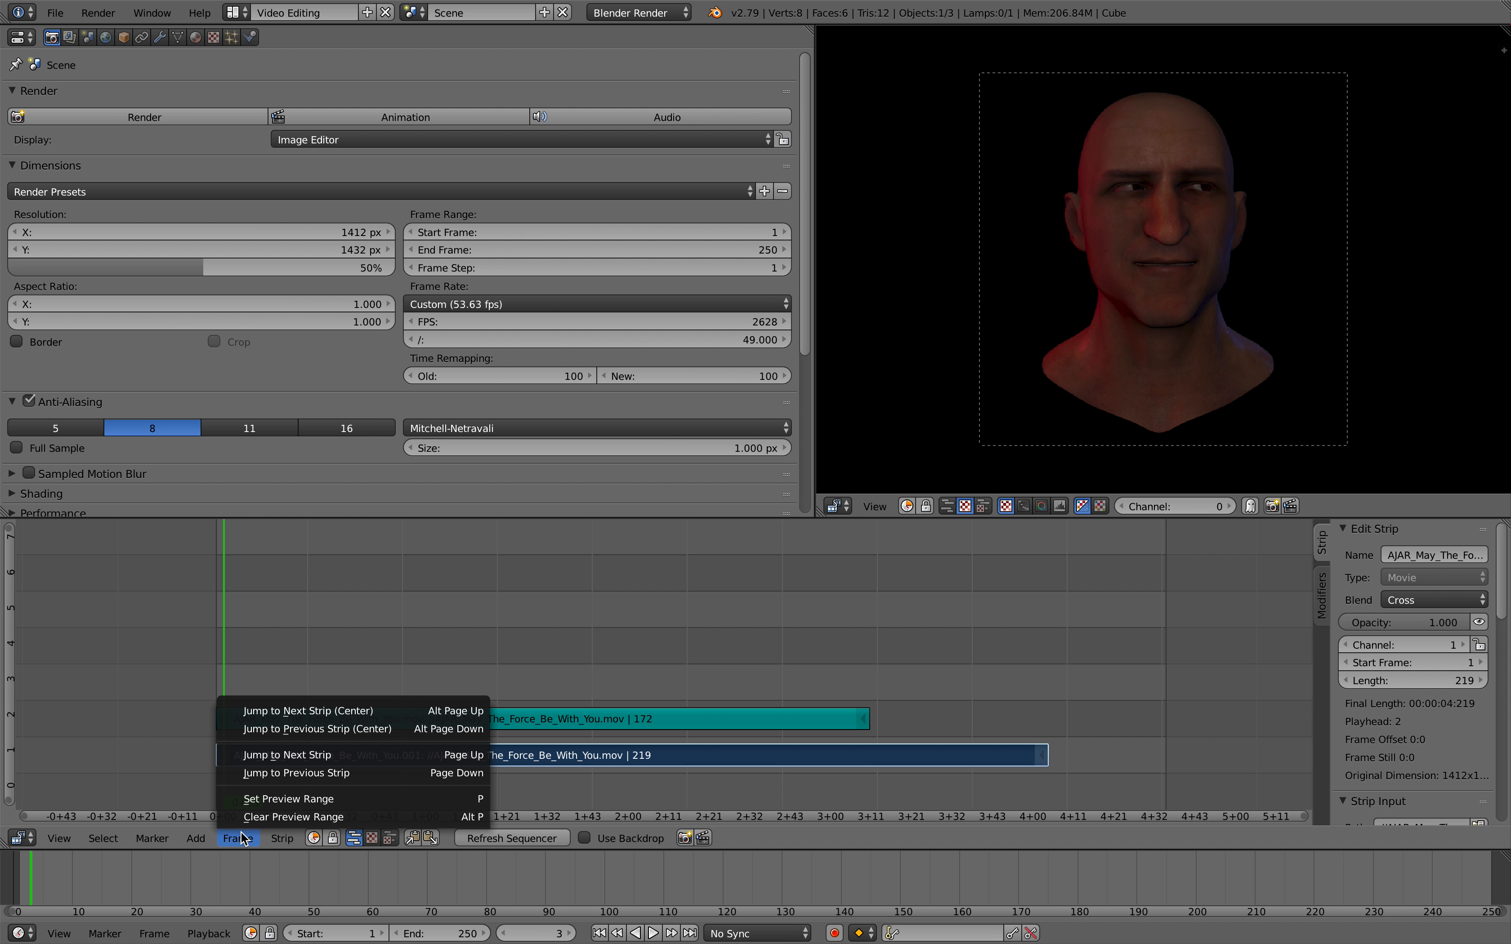
click(209, 933)
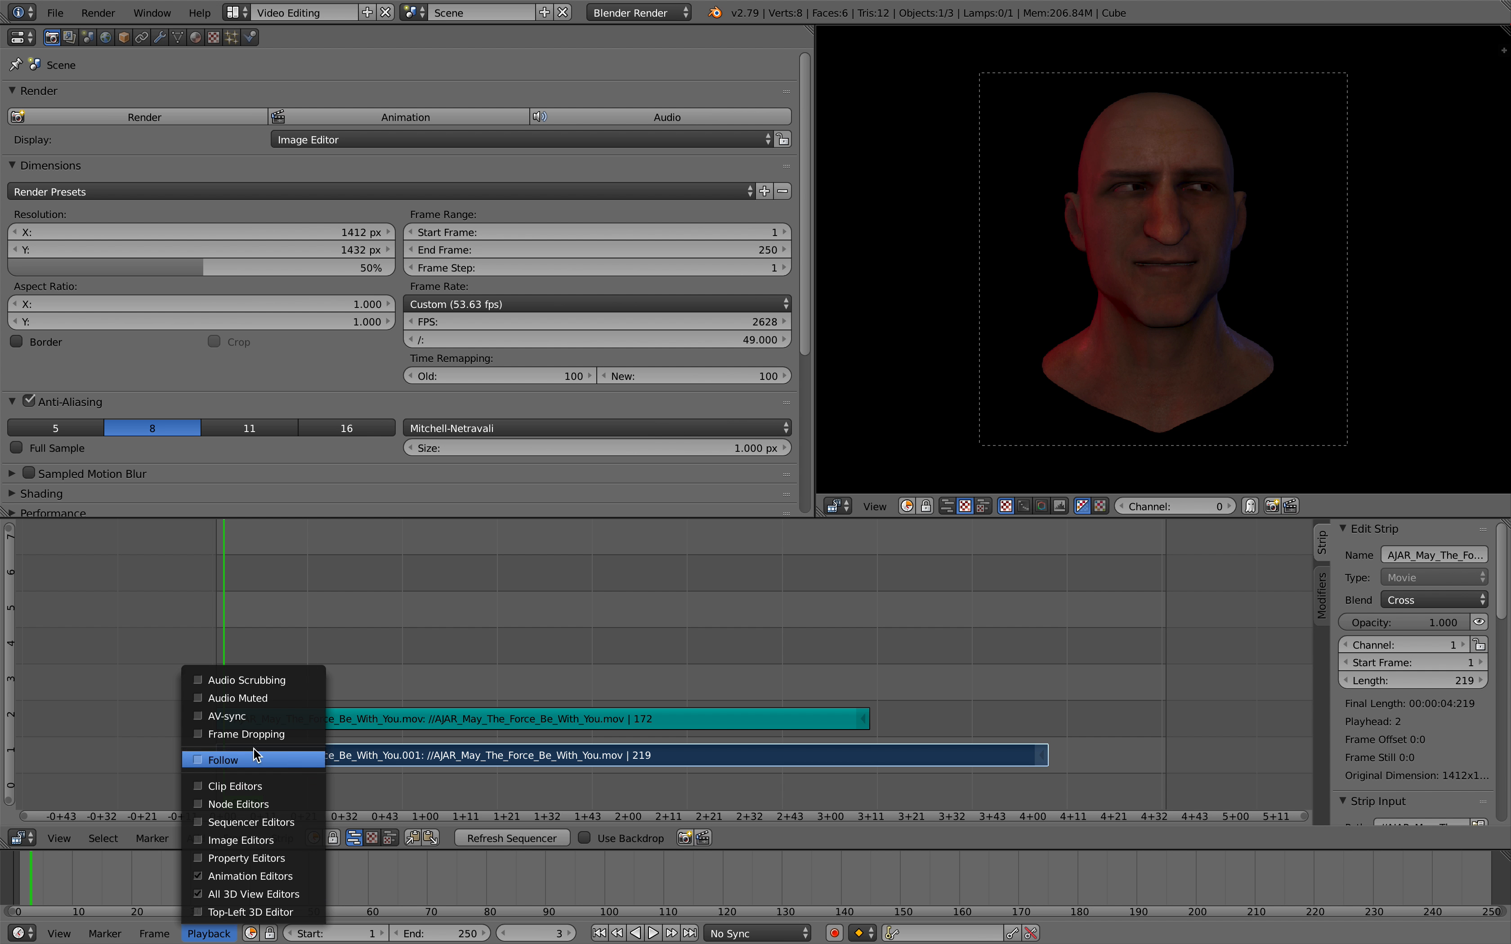
click(238, 680)
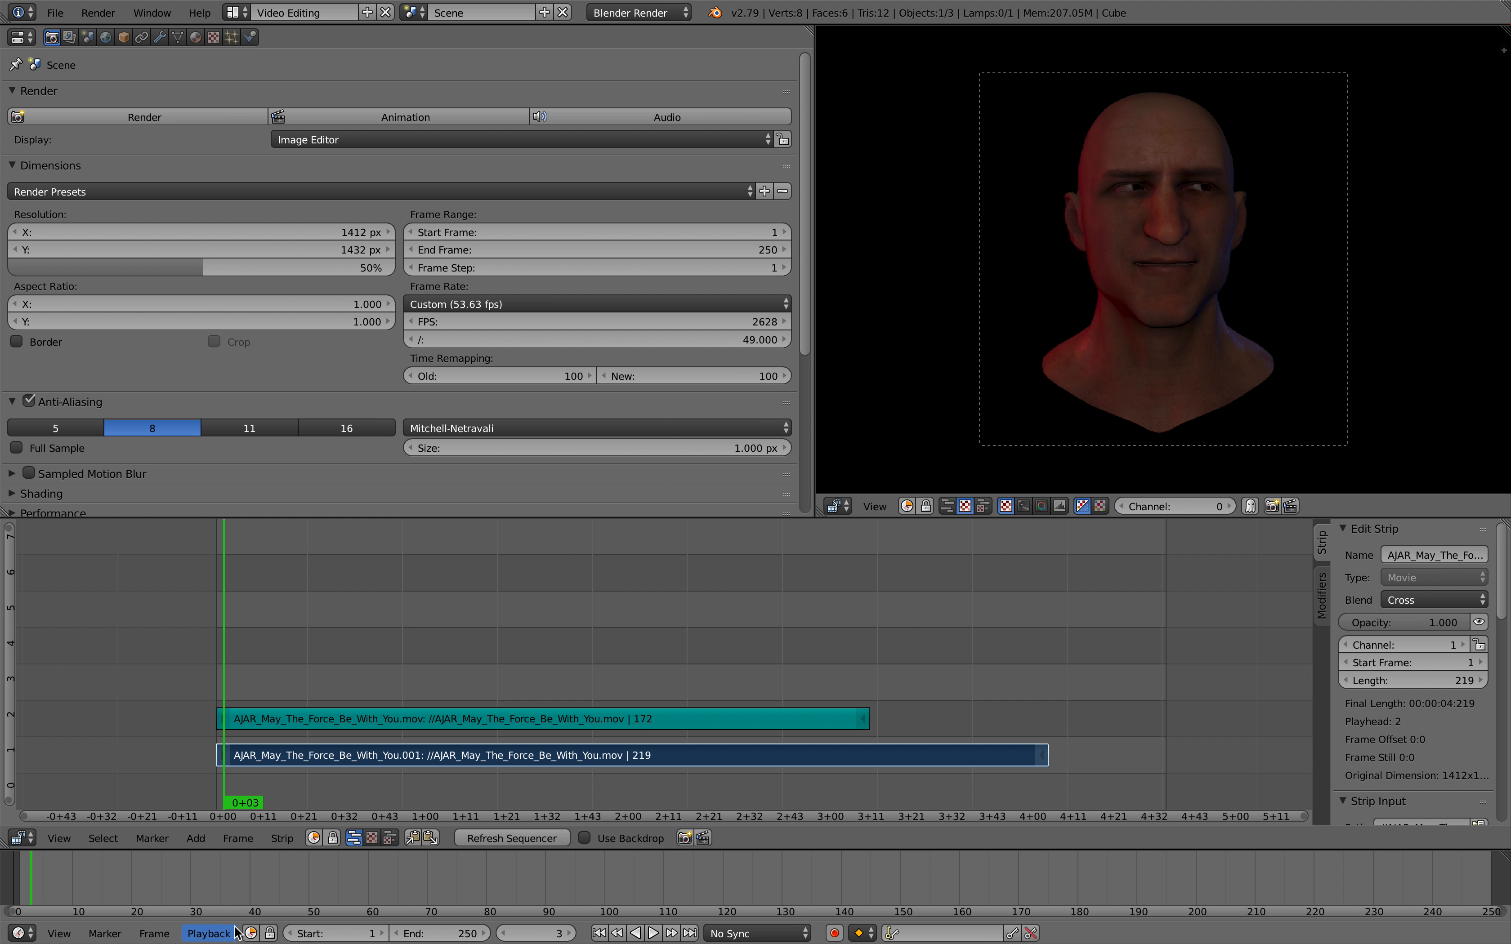
click(208, 933)
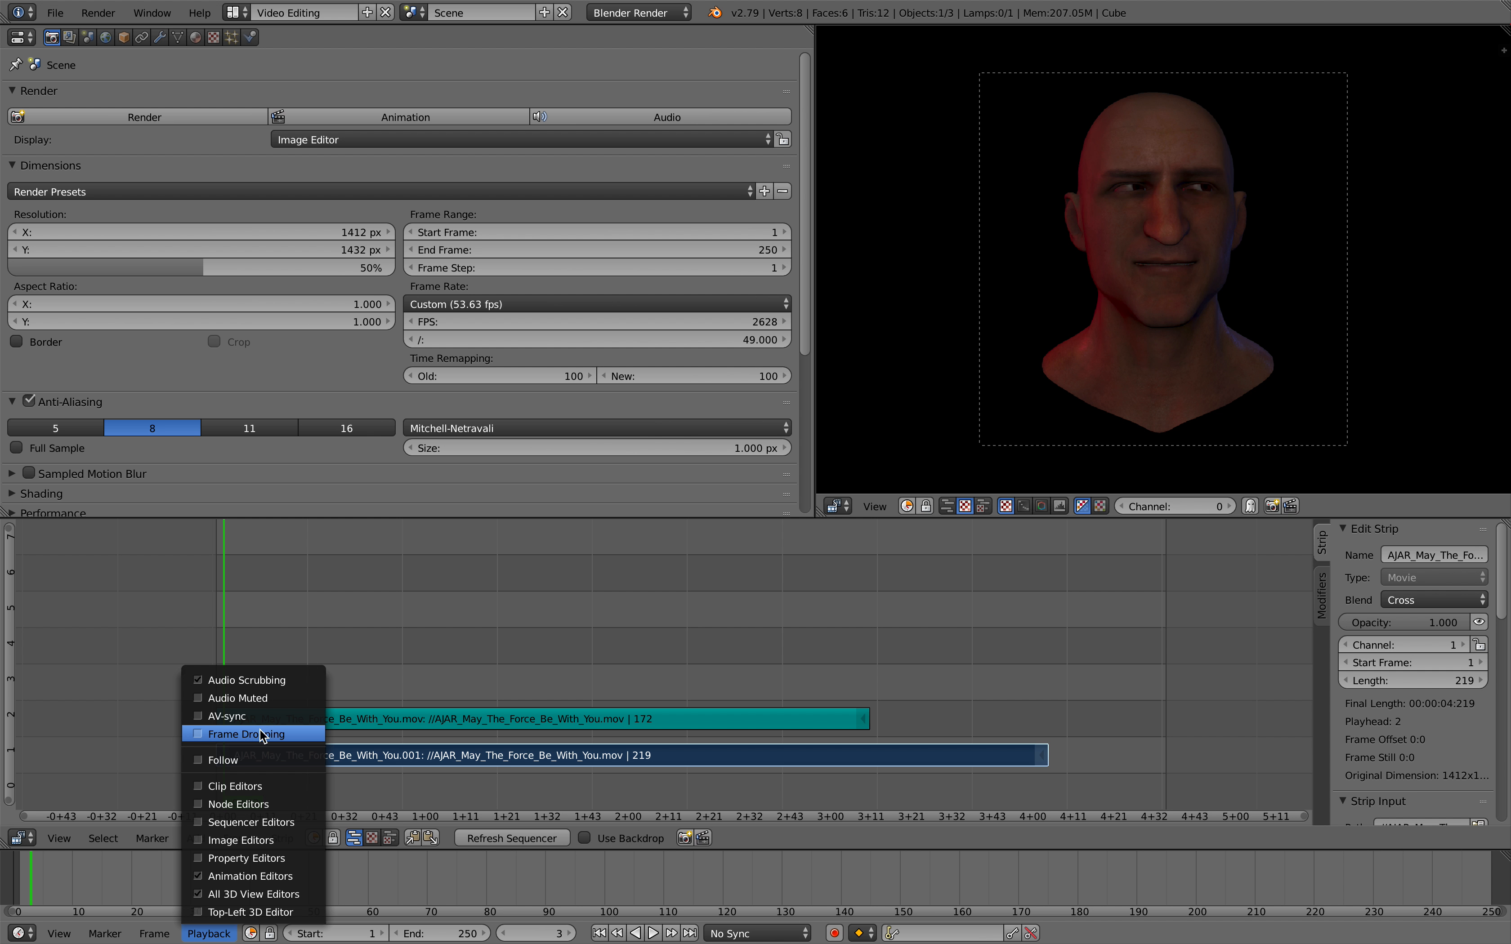
click(260, 733)
click(209, 933)
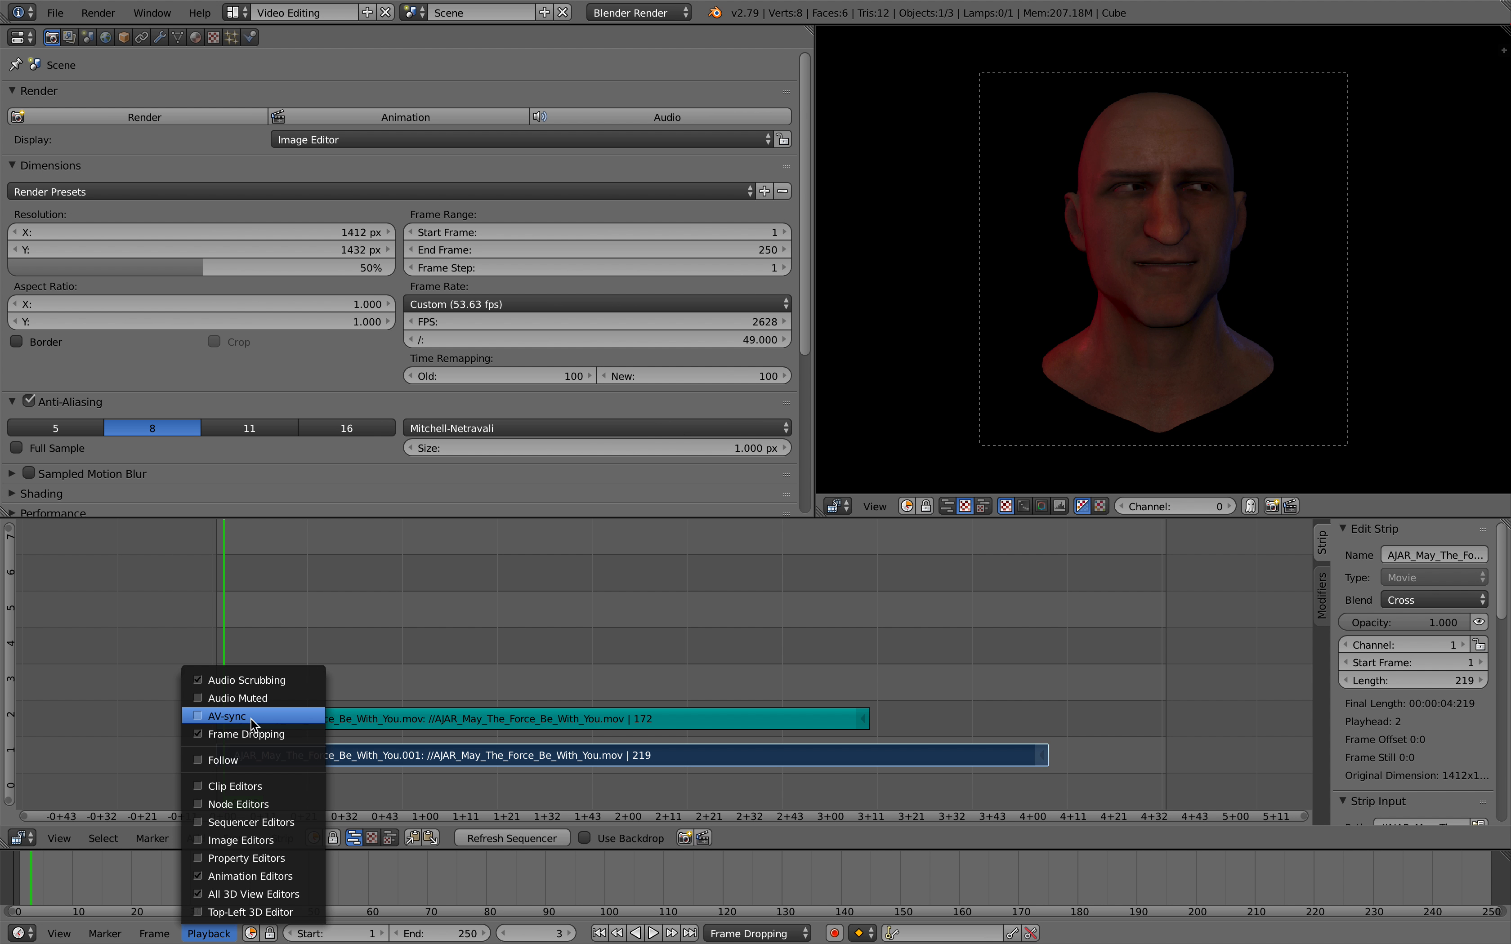
click(252, 720)
- Play the clip with the current sync mode and move the playhead to frame 97
key(alt+a)
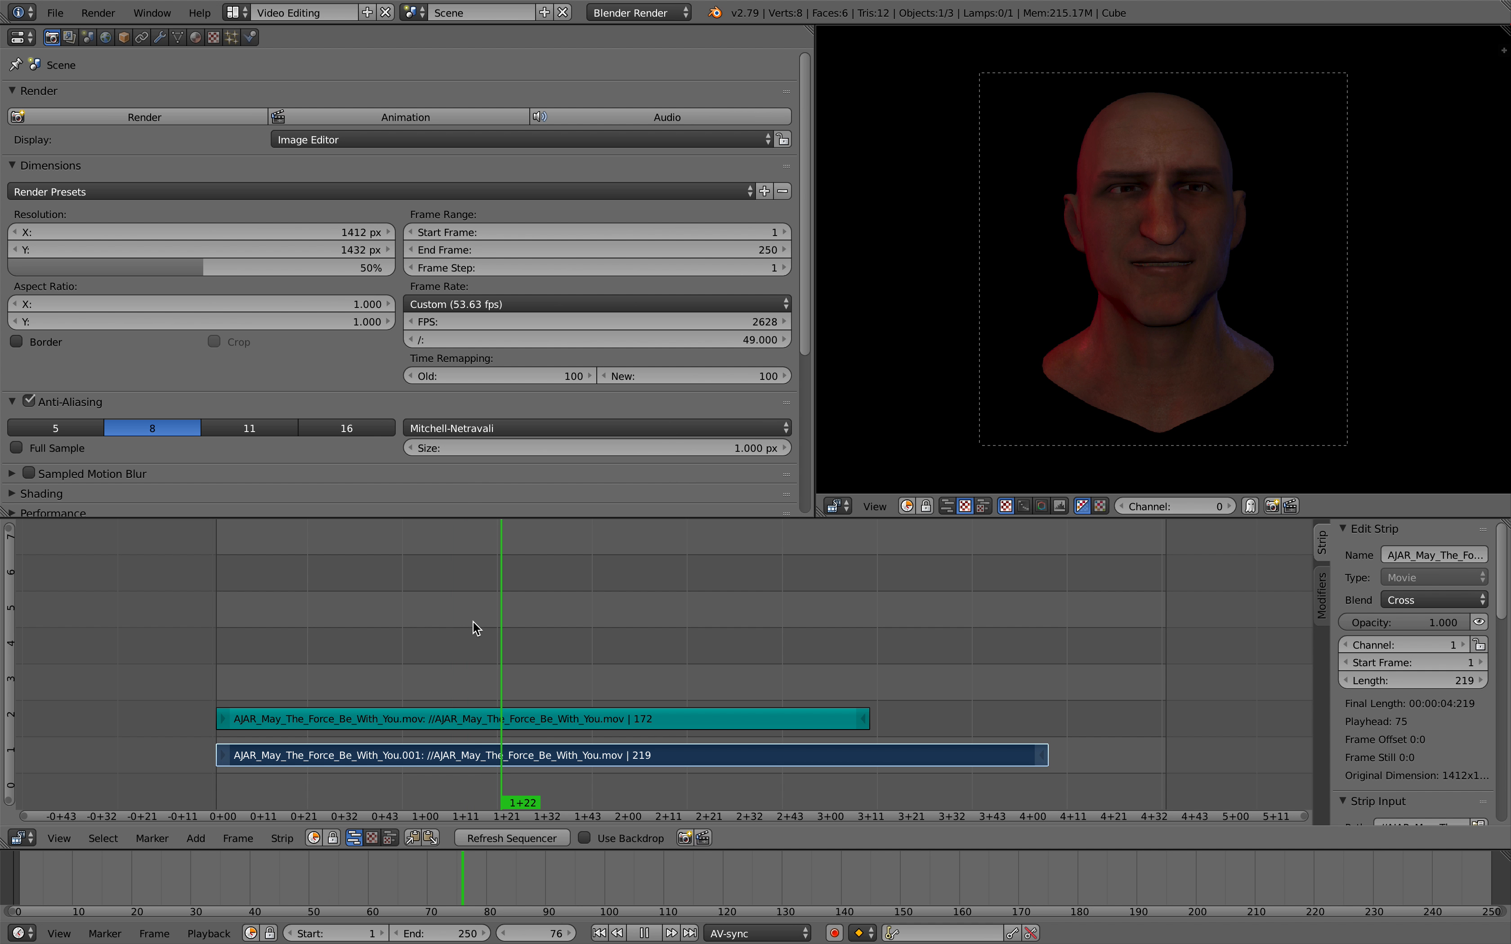
key(alt+a)
click(583, 624)
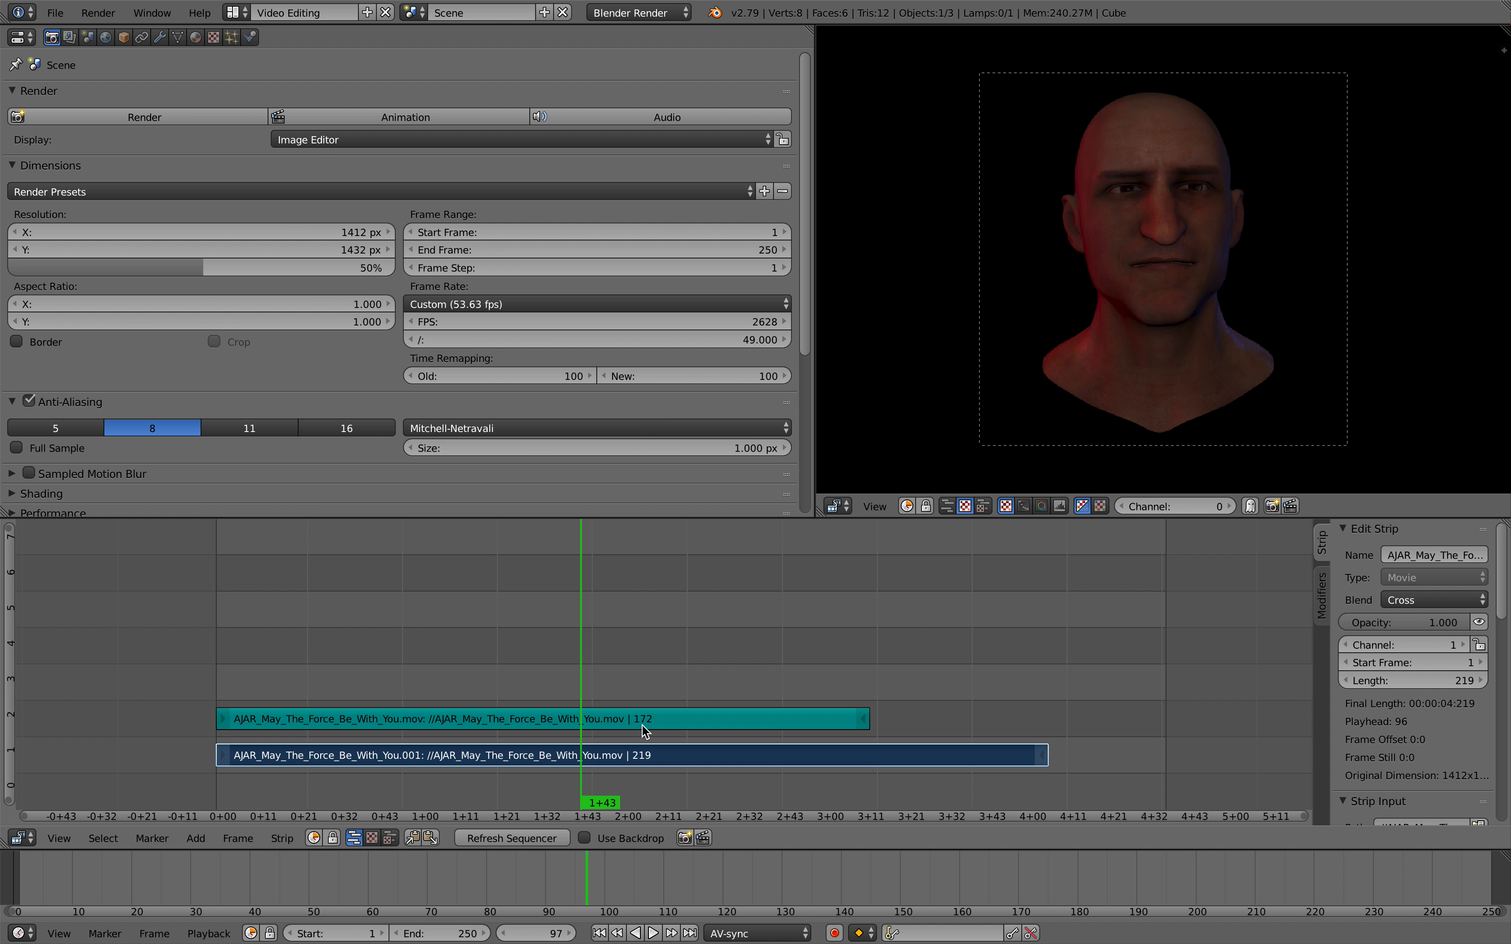
- Select the sound strip on channel 2 and turn on its waveform display
right_click(698, 742)
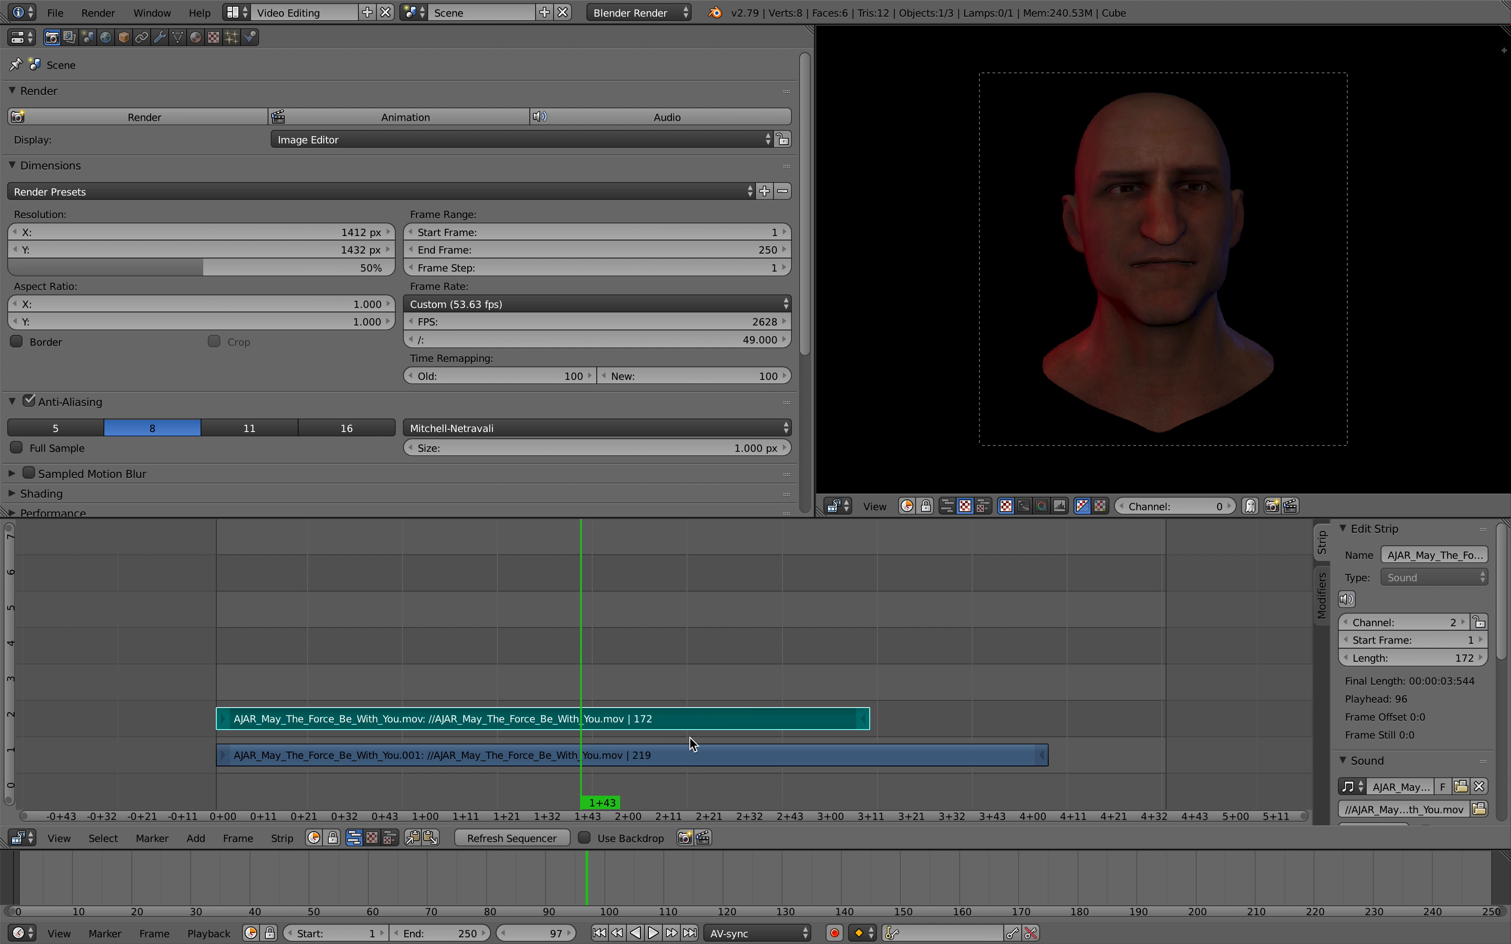
scroll(1501, 596, down, 5)
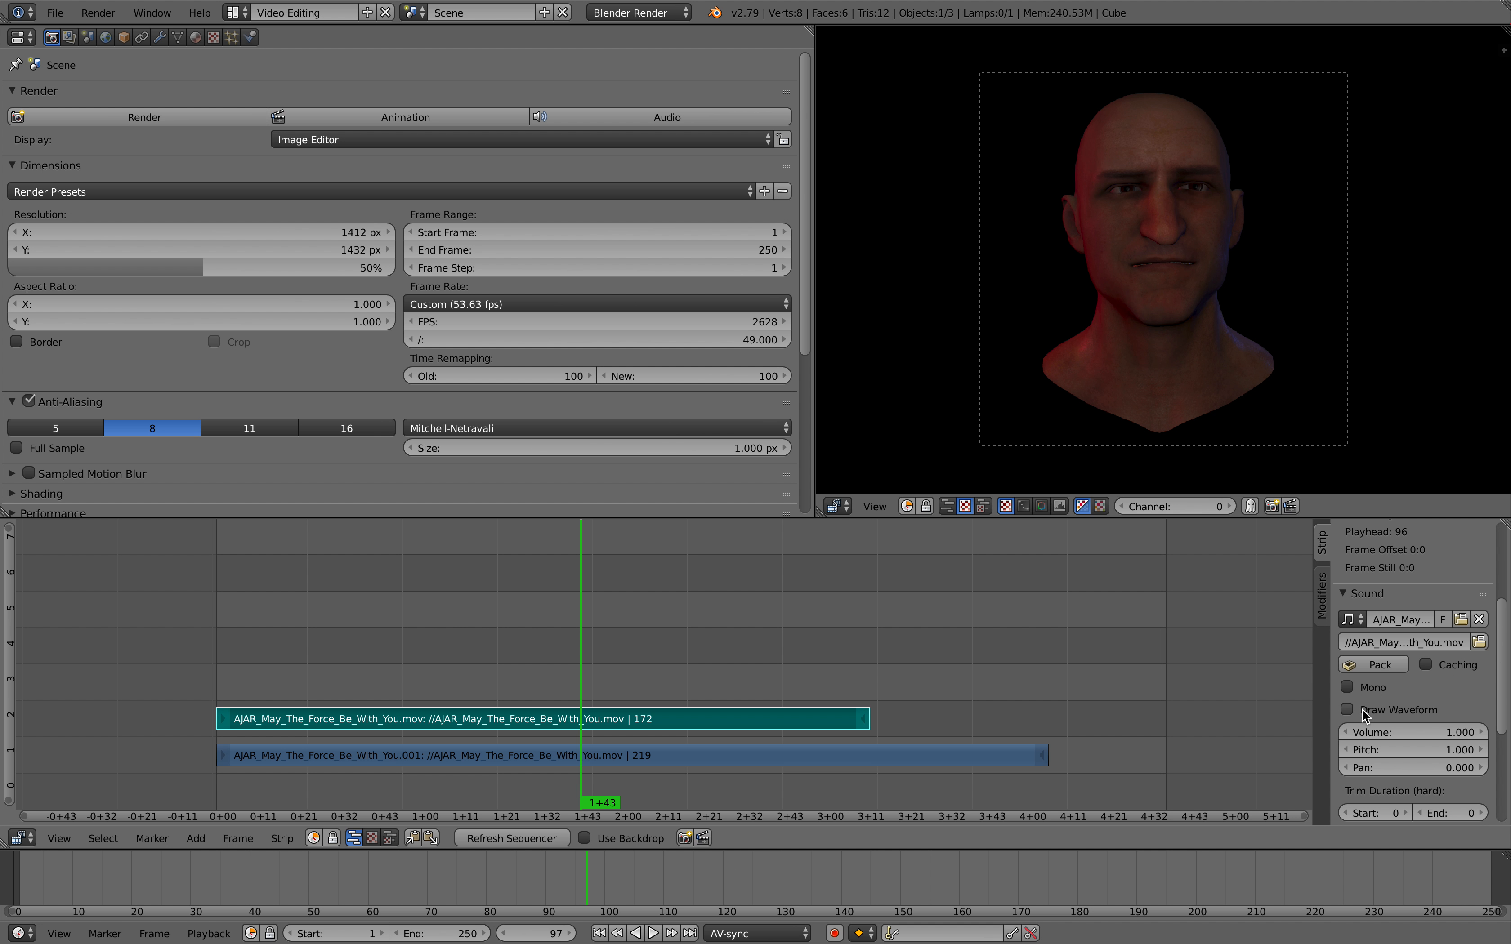
click(1350, 708)
scroll(698, 593, up, 2)
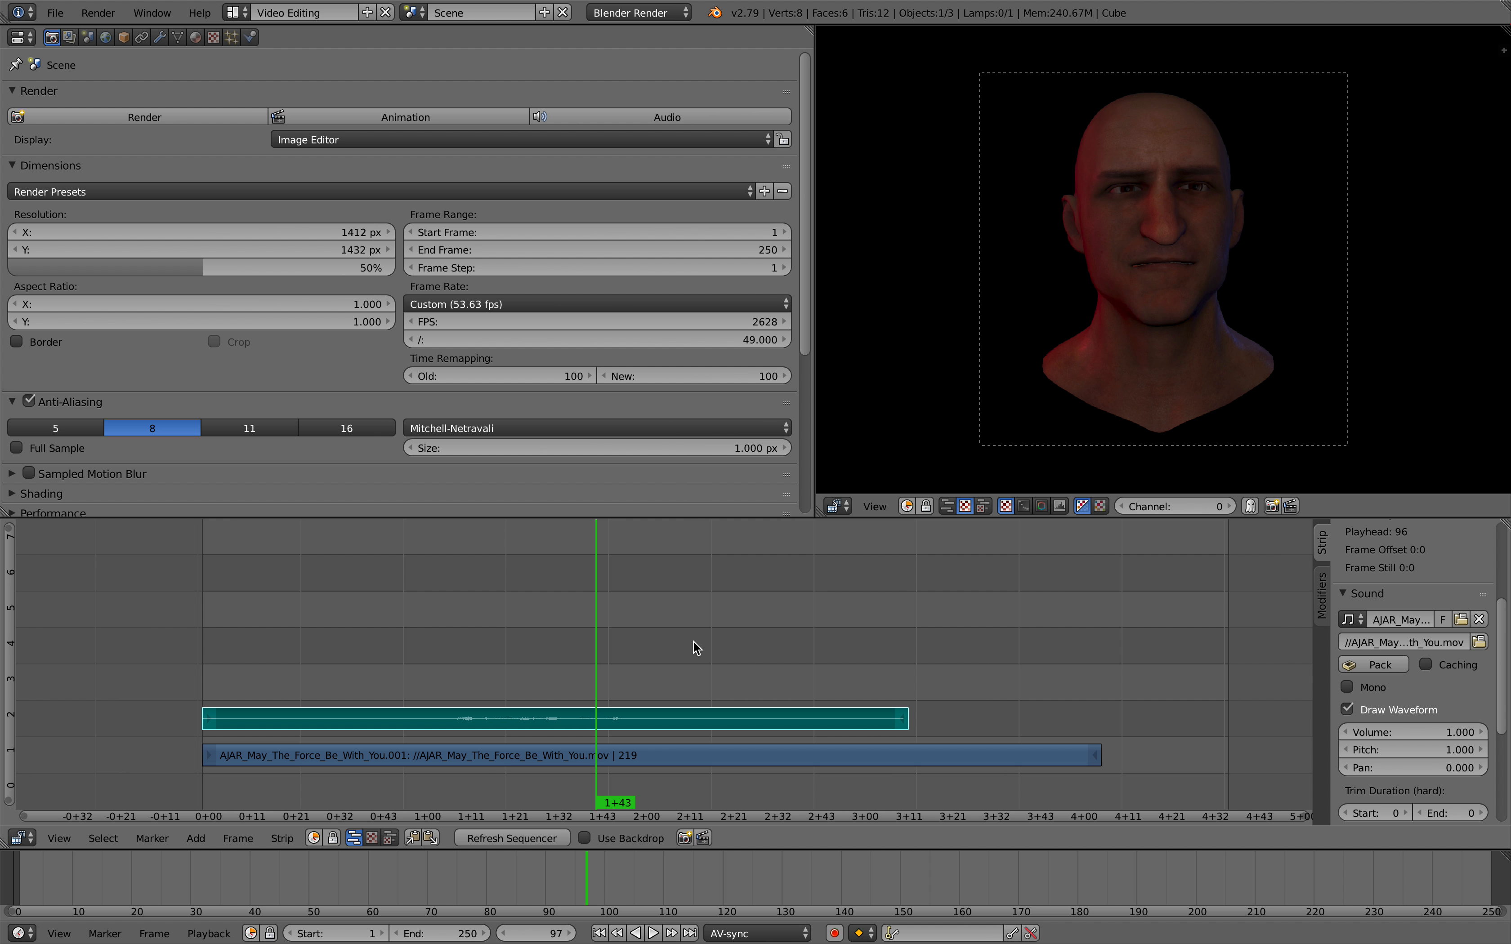
ctrl+middle_drag(688, 650, 661, 615)
- Place the playhead at frame 99, shift the sound strip so its speech waveform begins there, and save over sv_VSE_nodes_001.blend
drag(661, 615, 620, 589)
key(alt+a)
key(alt+a)
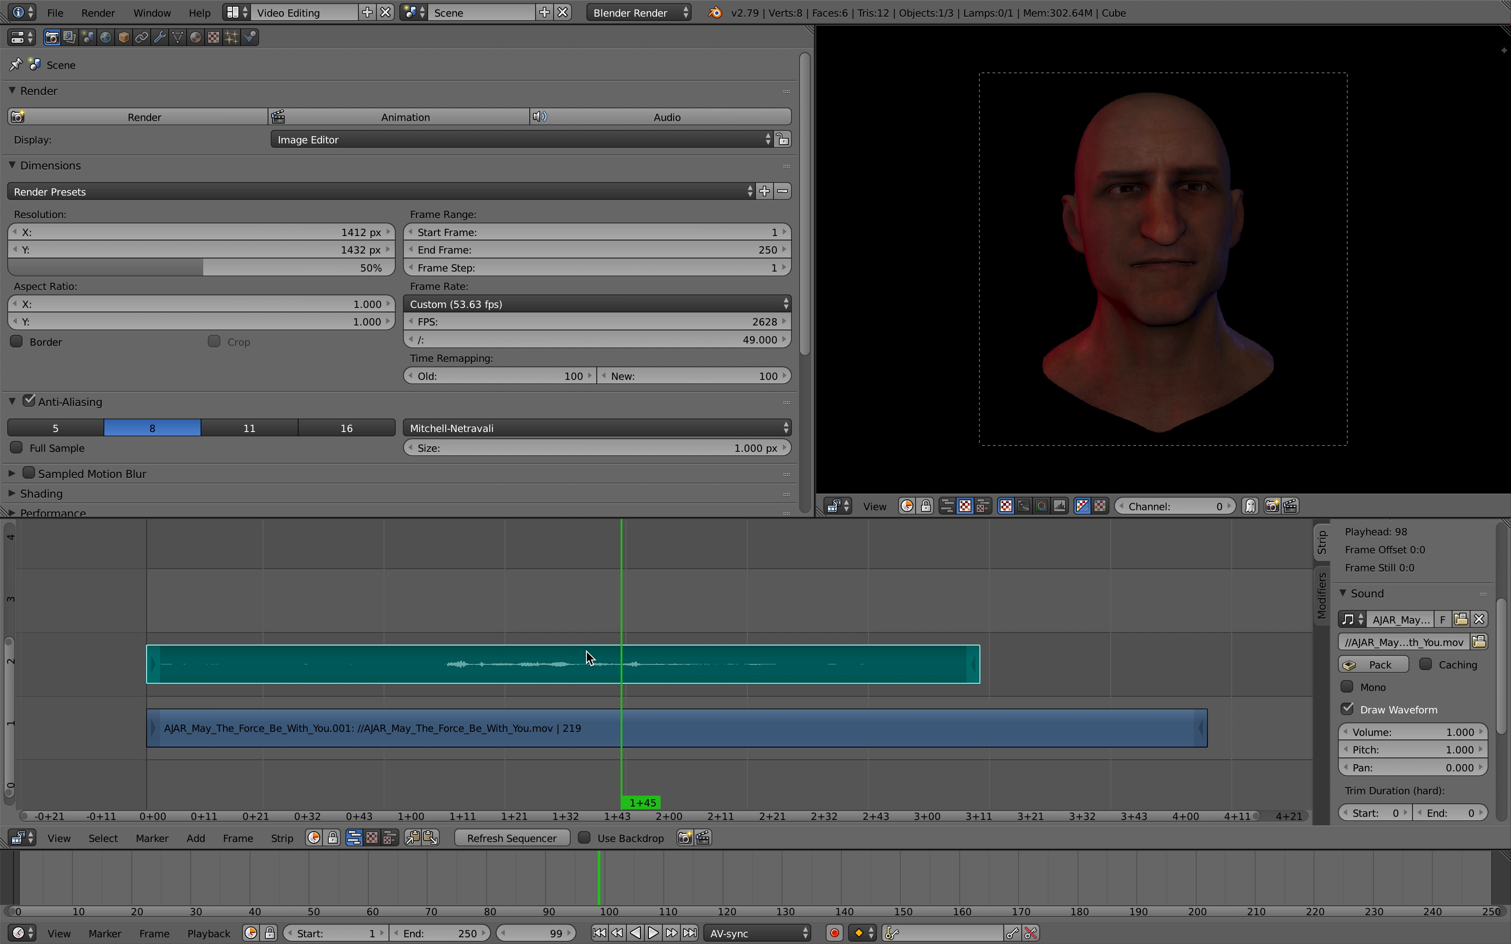
key(g)
drag(786, 668, 836, 667)
key(x)
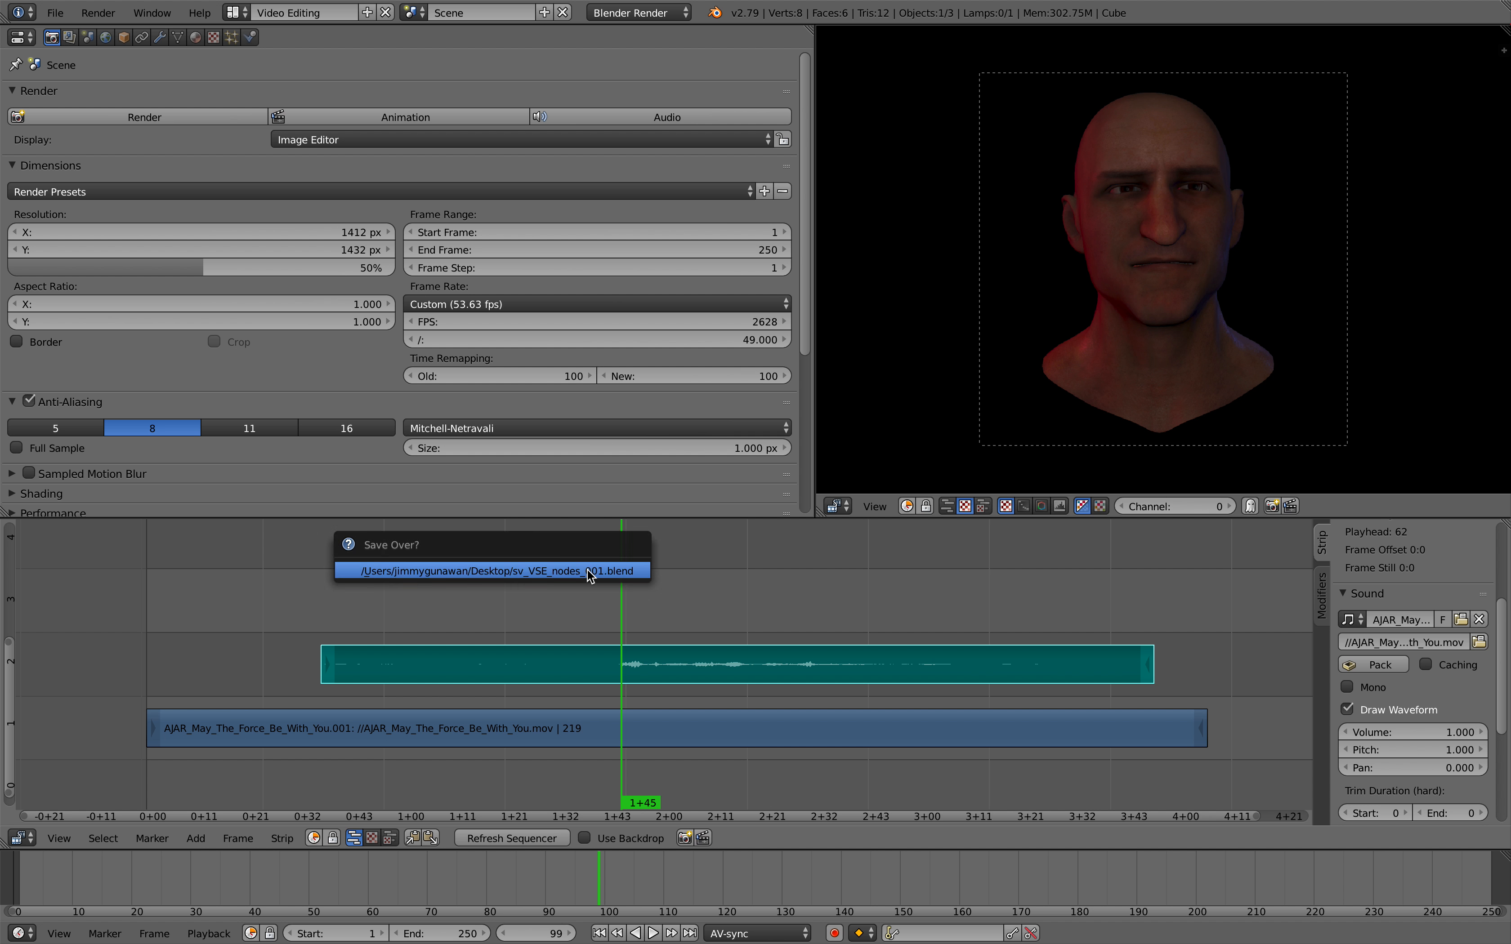
- Play the sequence from near its start and set the frame range to start at 36 and end at 192
click(209, 600)
key(alt+a)
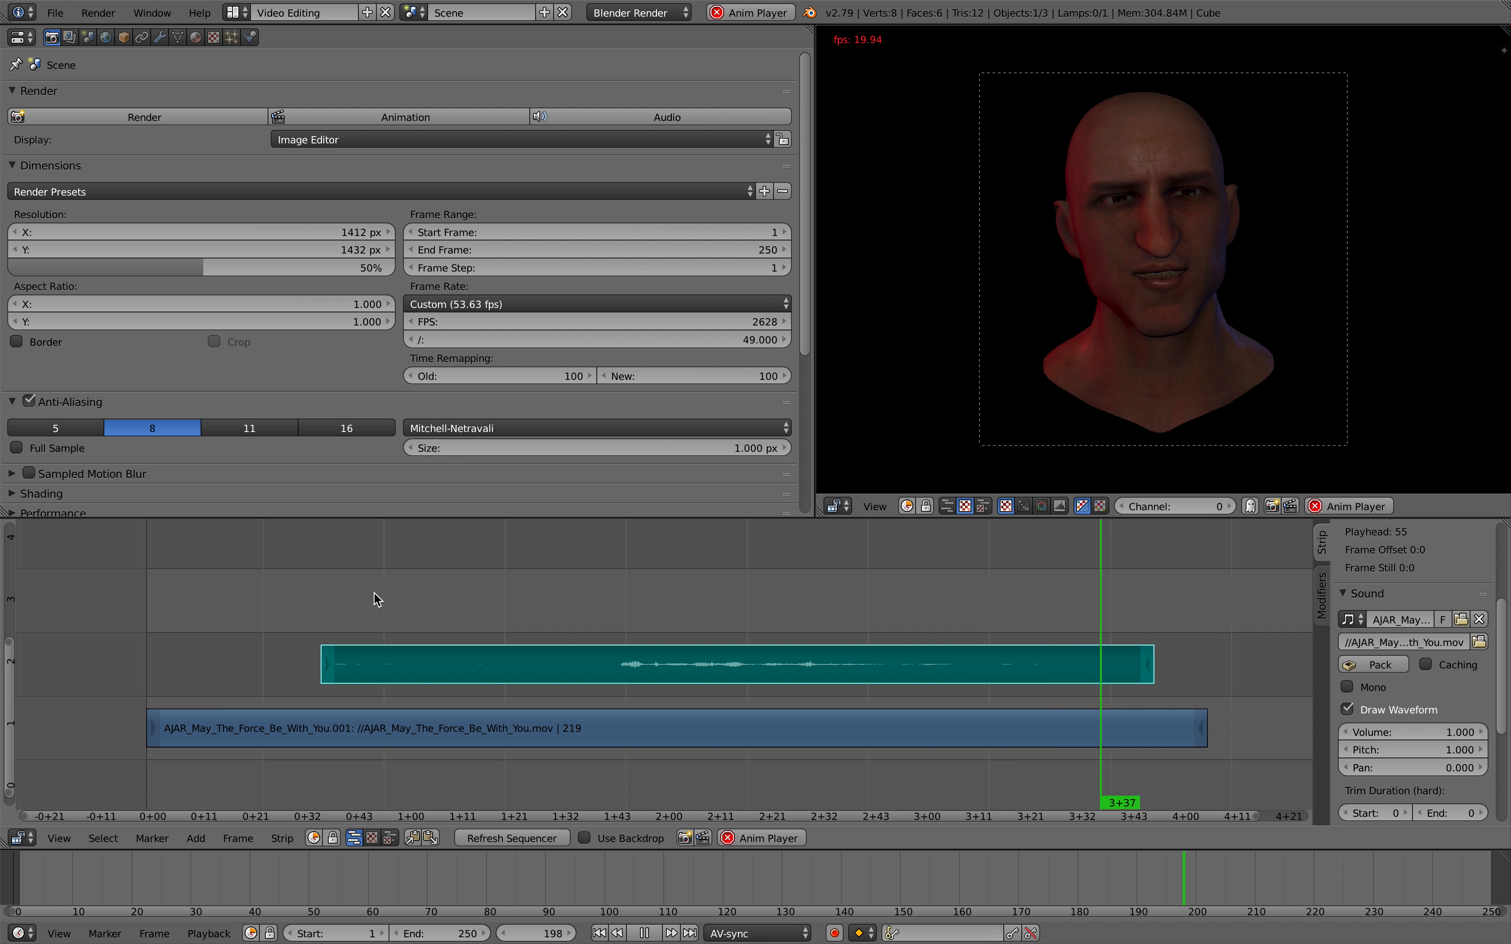
mouse_move(440, 934)
mouse_down()
mouse_move(127, 933)
mouse_move(412, 933)
mouse_up()
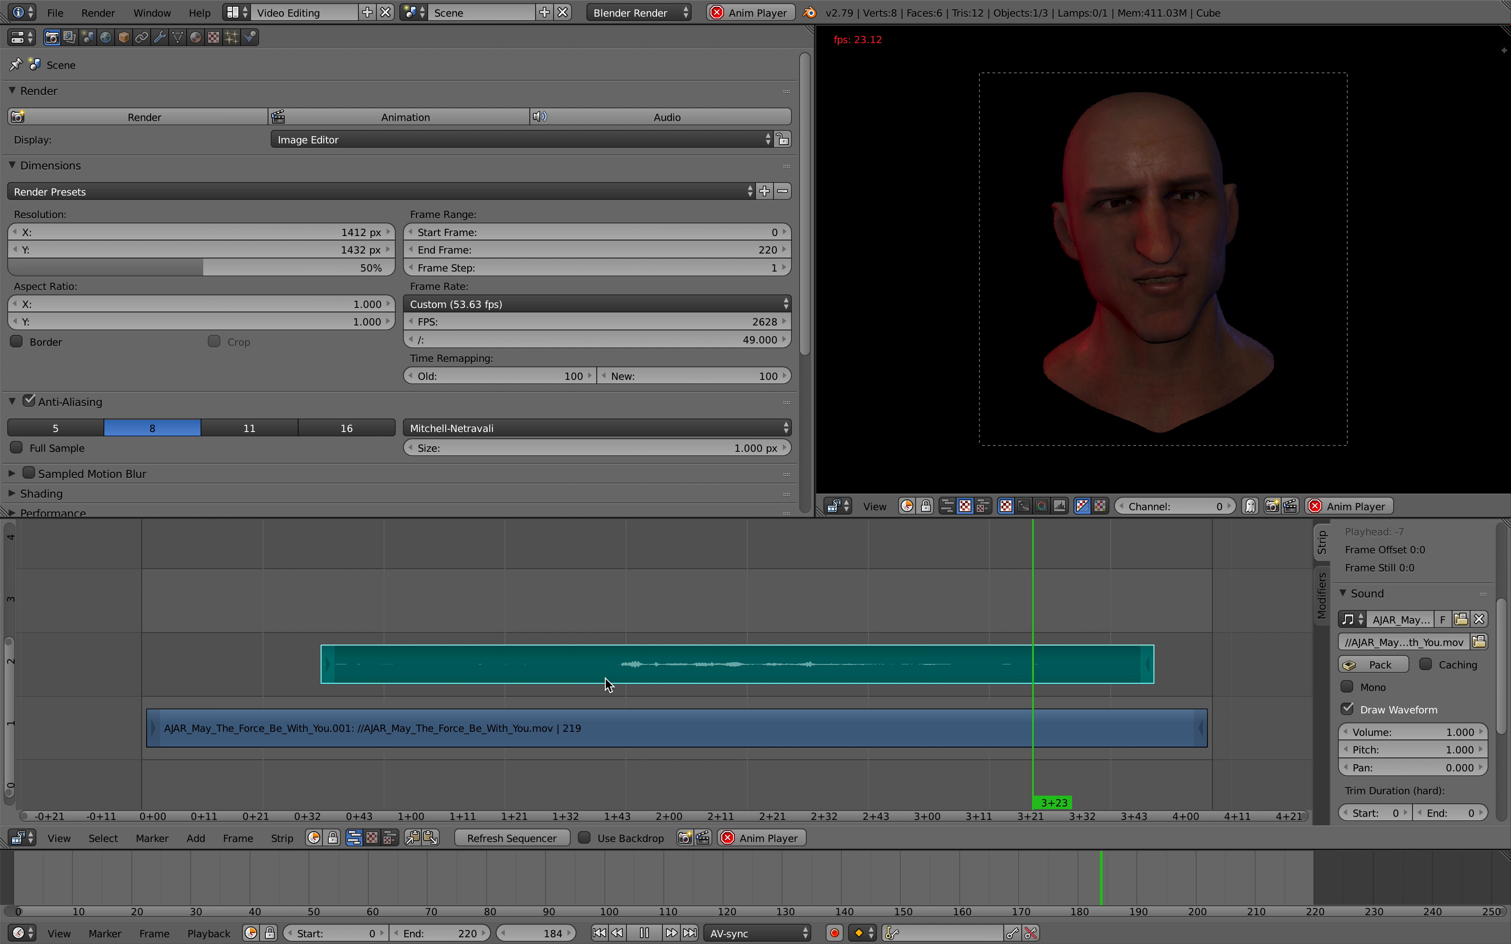
mouse_move(468, 934)
mouse_down()
mouse_move(405, 934)
mouse_move(432, 934)
mouse_up()
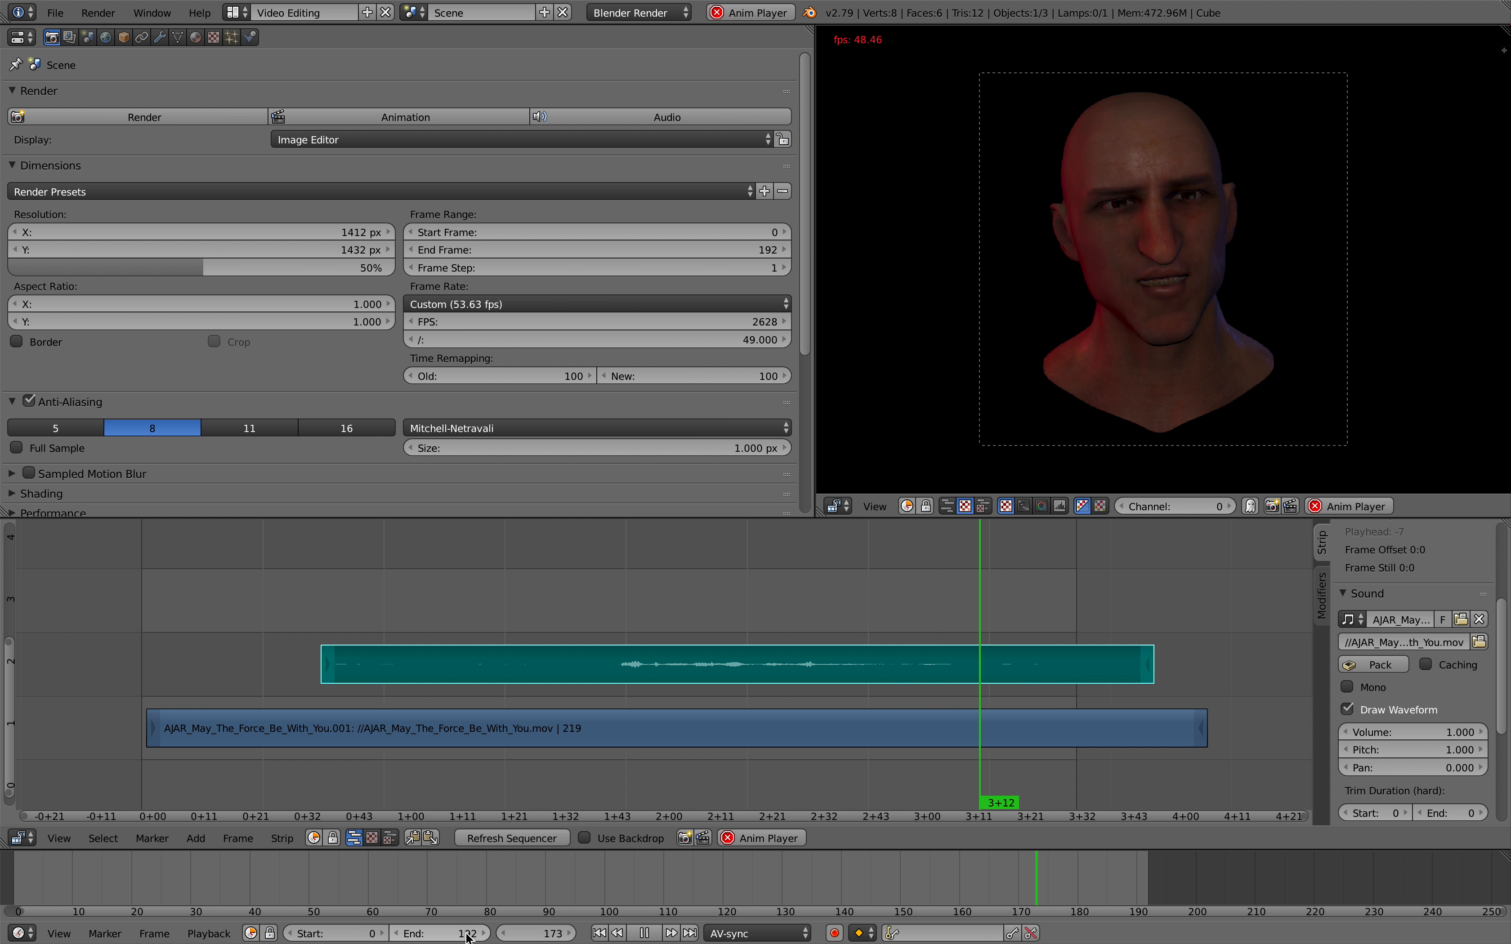
drag(348, 934, 393, 934)
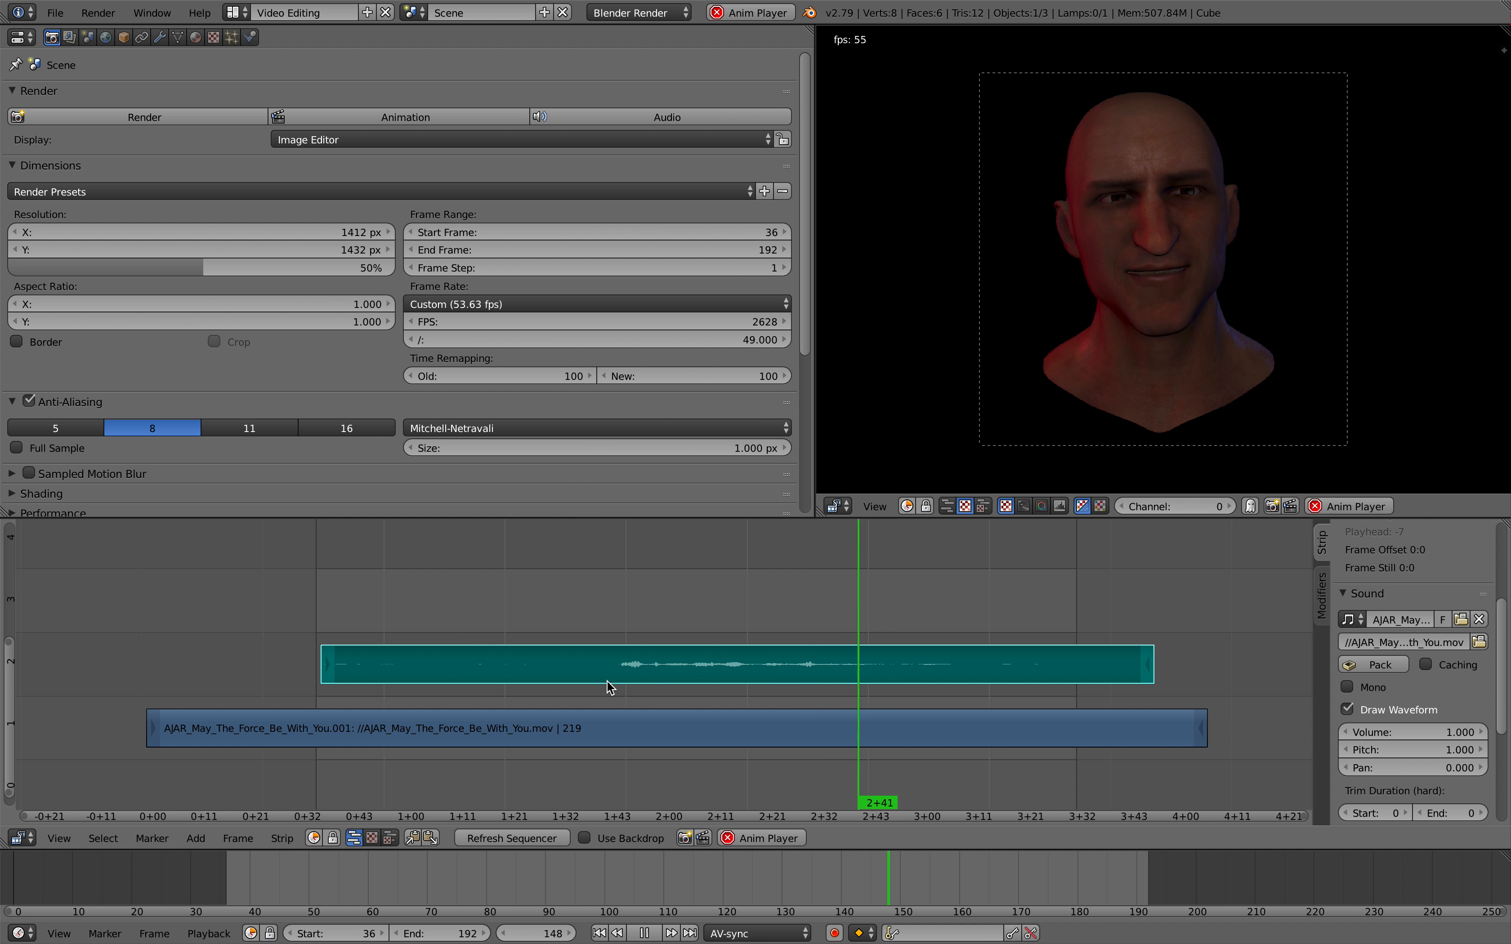
- Fine-tune the sound strip's timing against the mouth movement during playback, shifting it about 3 frames later overall
drag(620, 663, 604, 660)
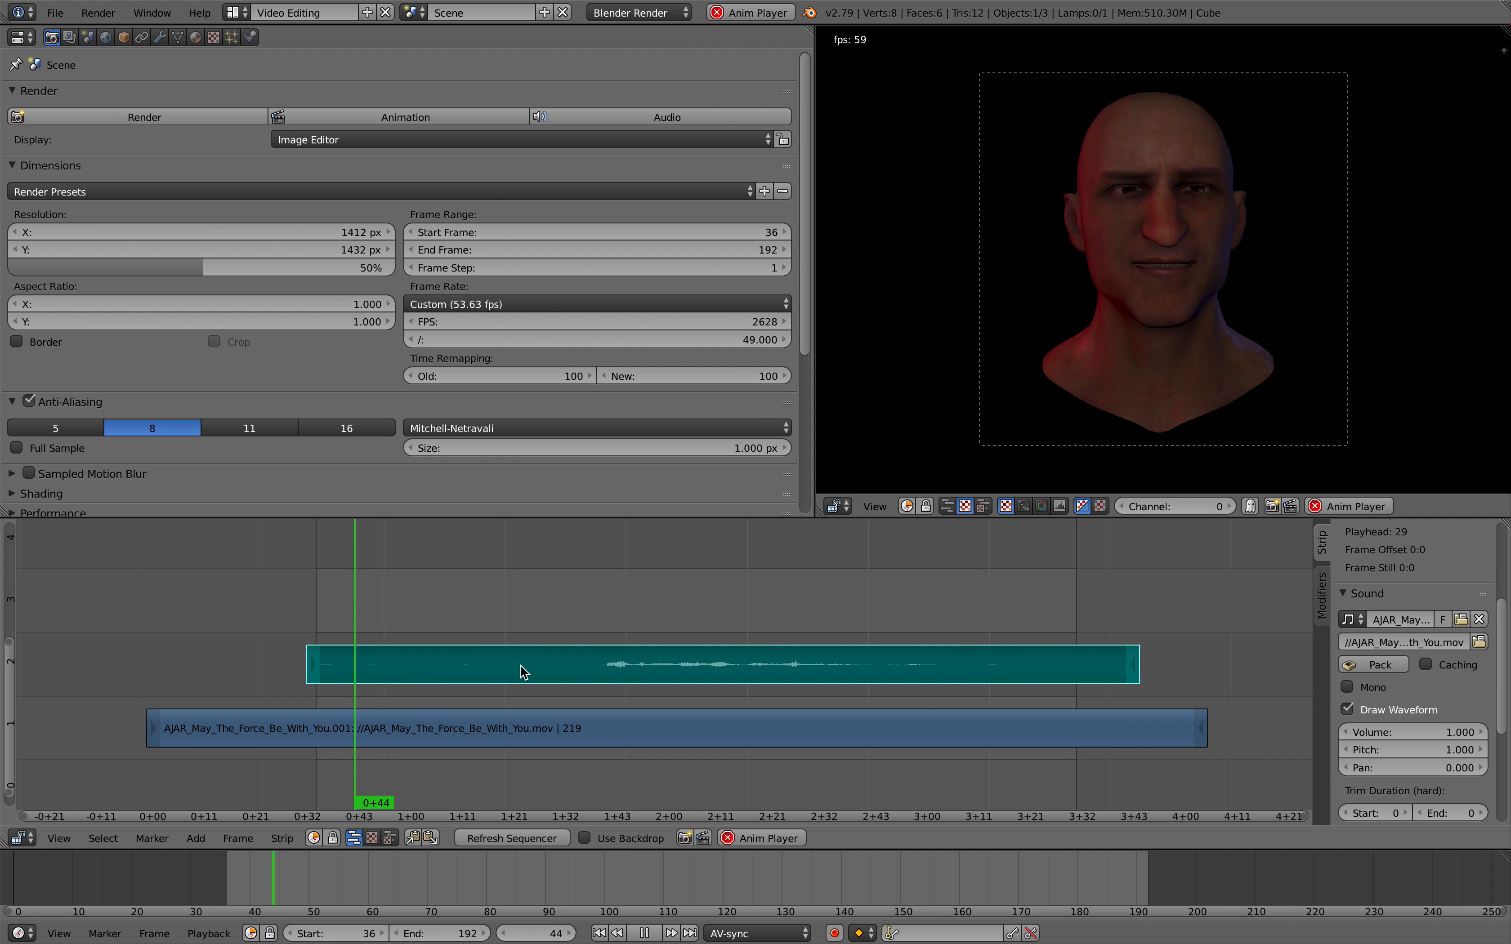
drag(528, 675, 545, 673)
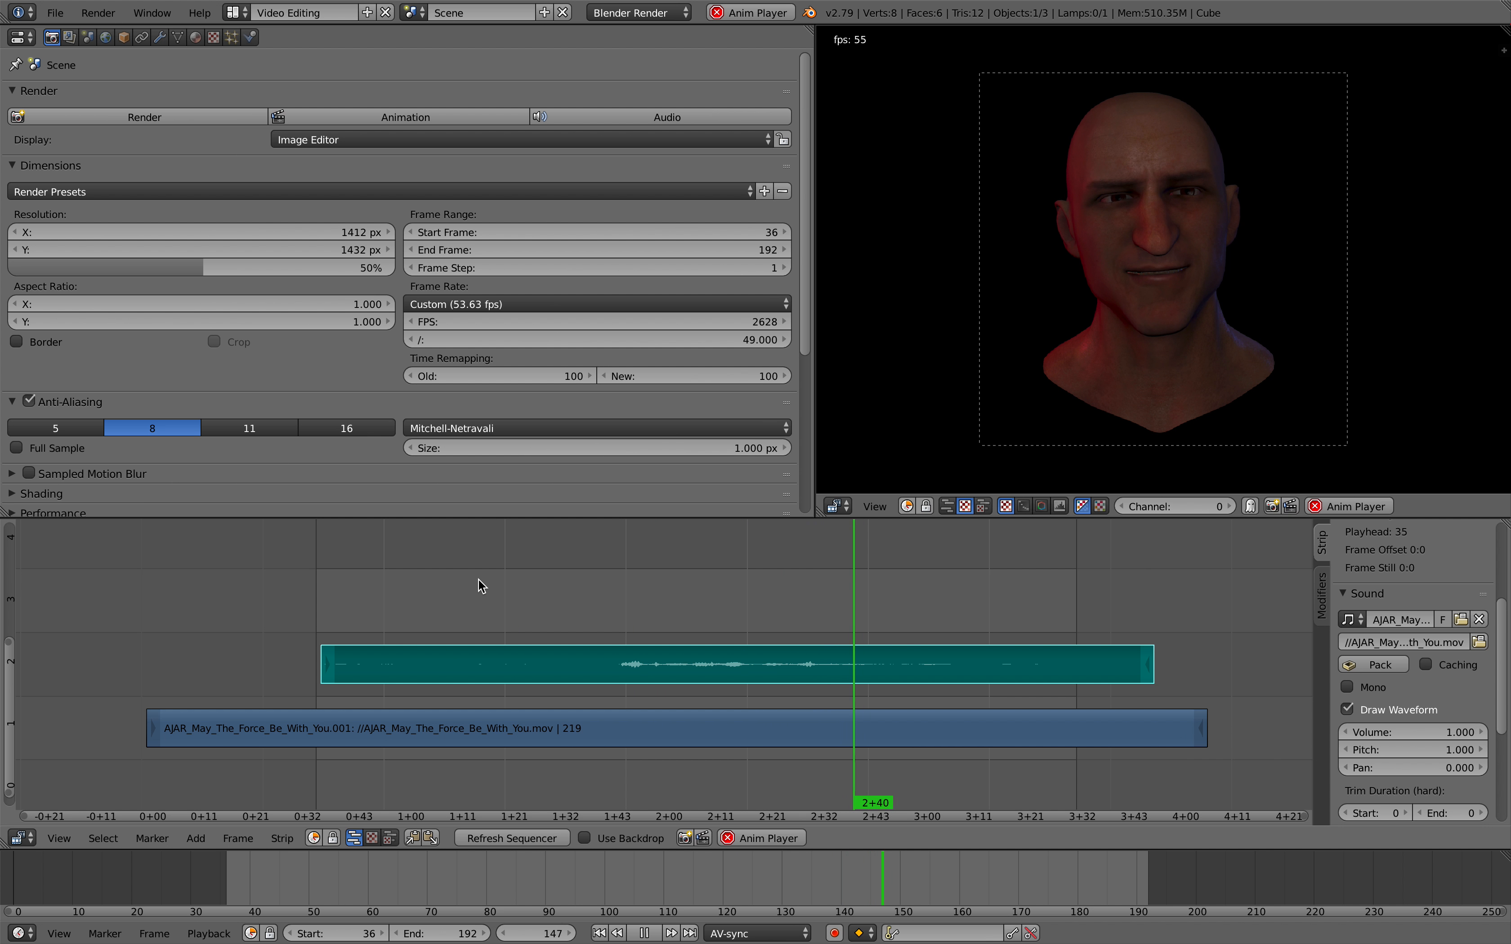
right_drag(541, 649, 555, 649)
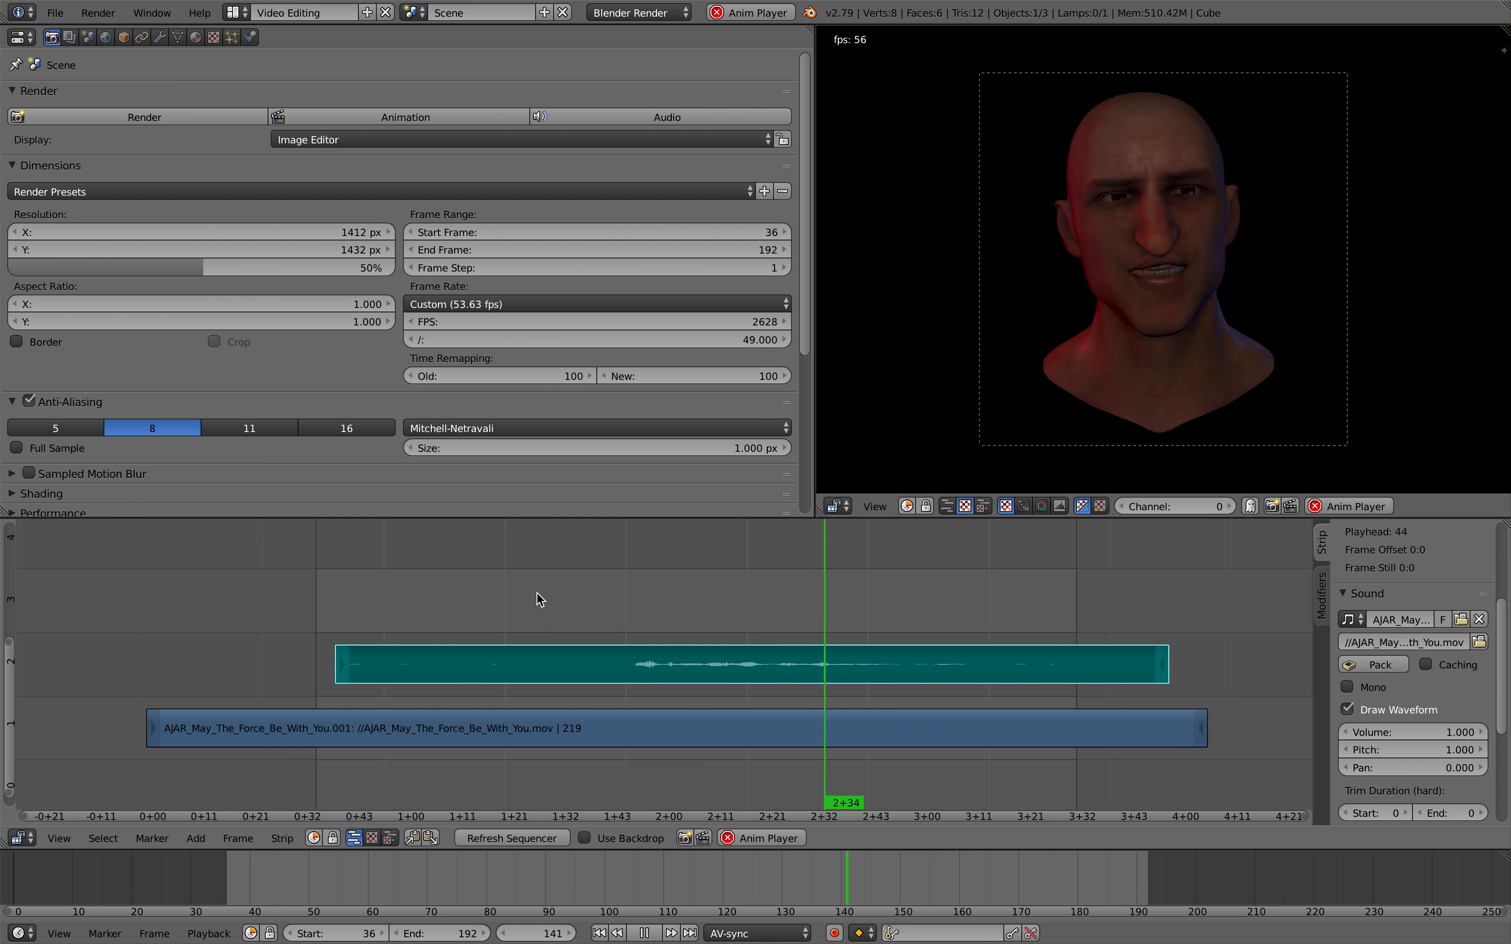
- Shift the sound strip about 15 frames earlier against the mouth movement during playback, and stop playback
right_drag(534, 667, 476, 654)
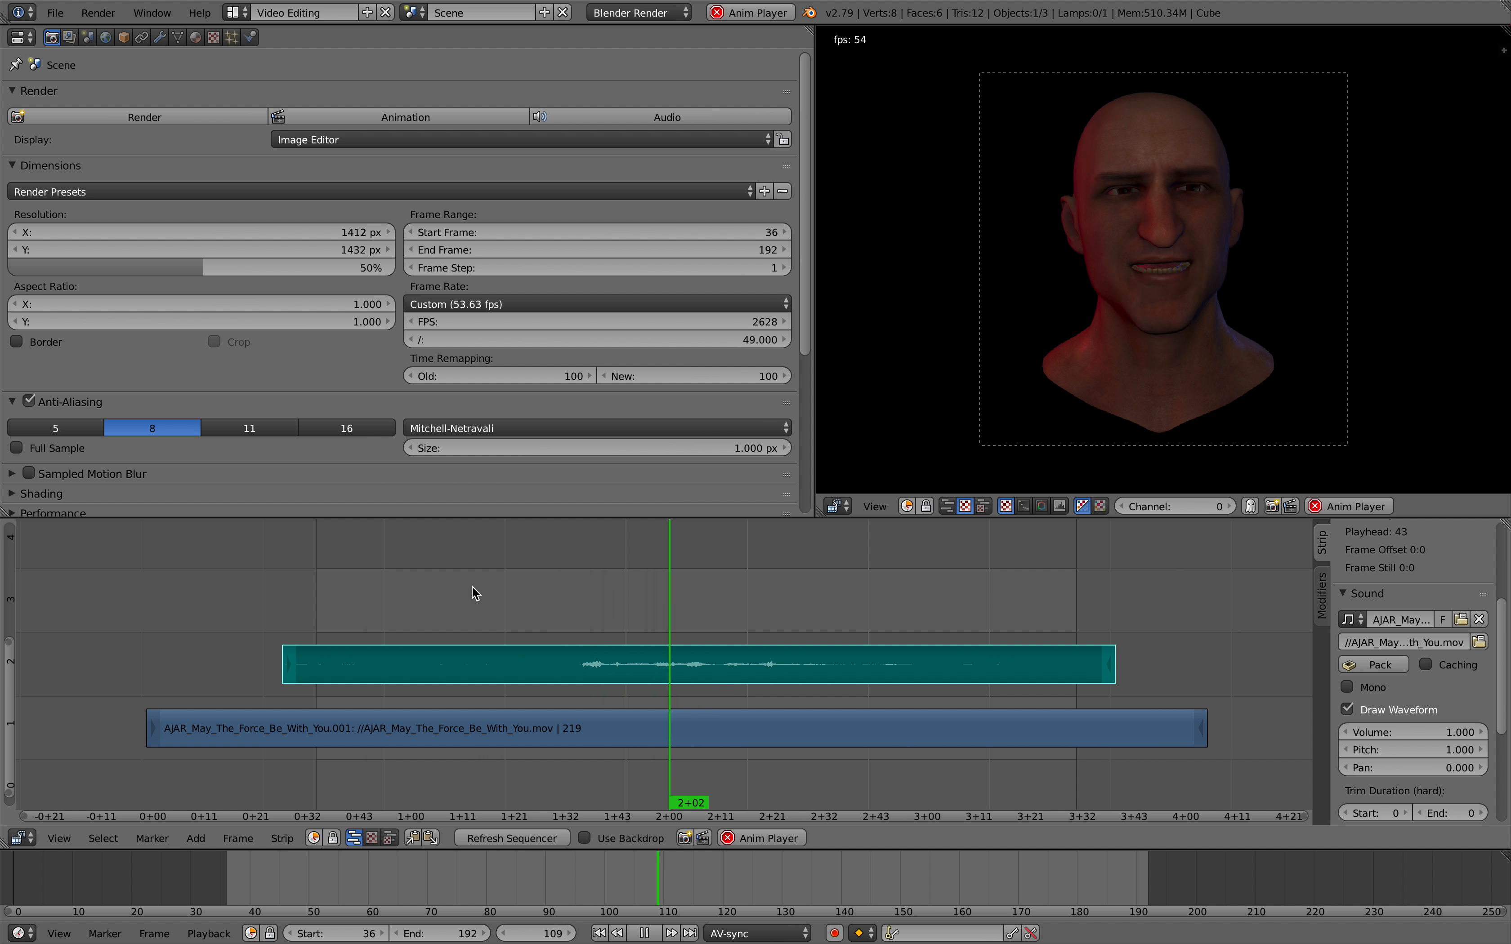
right_drag(476, 656, 453, 654)
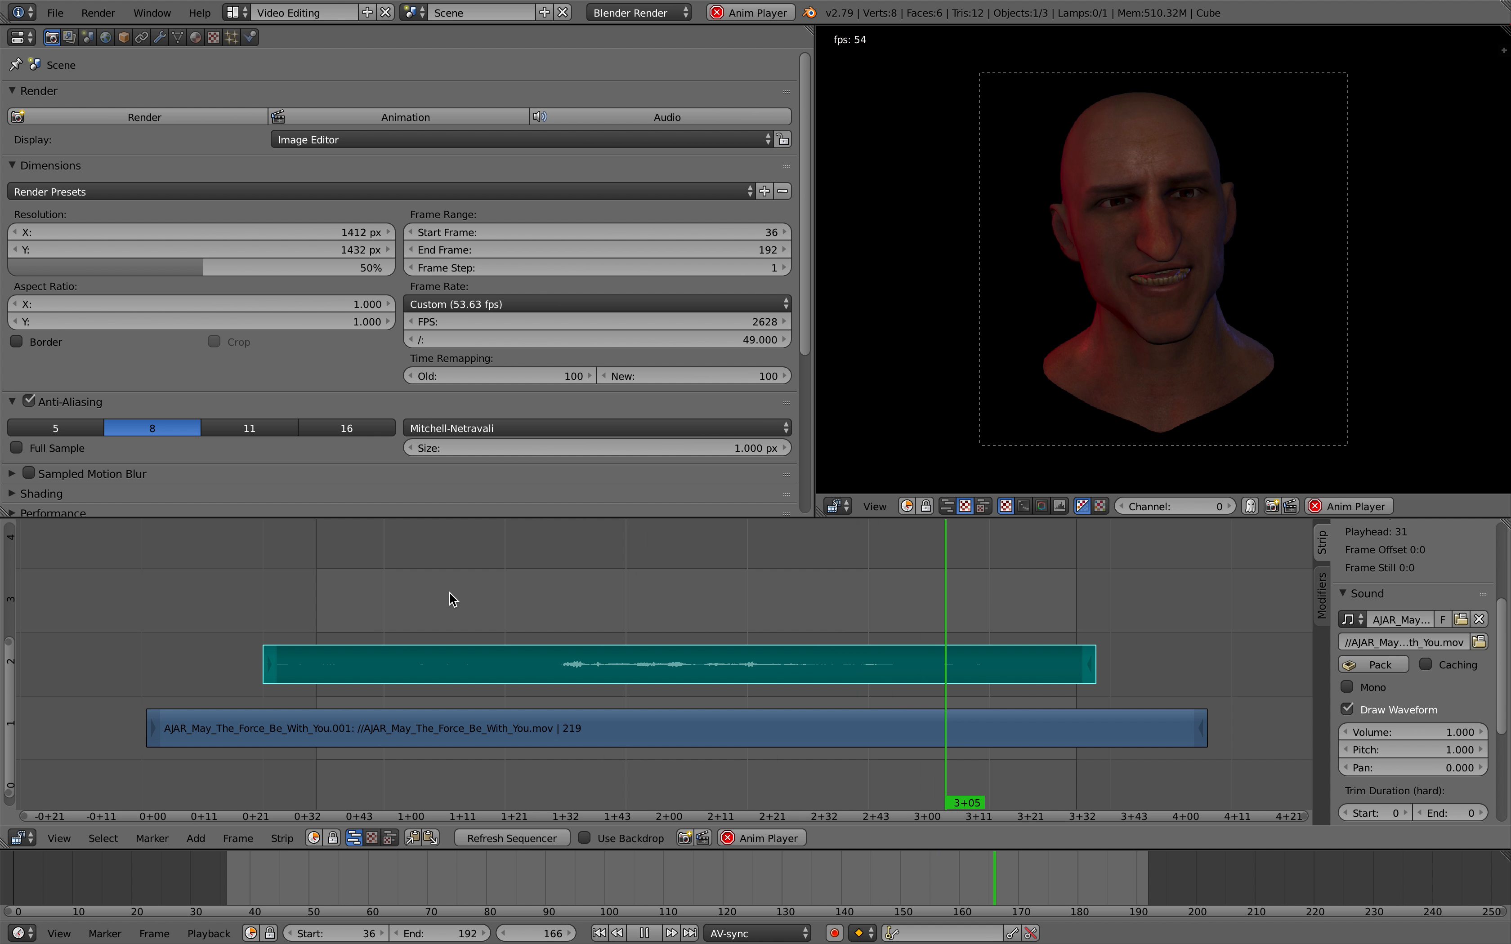
key(Escape)
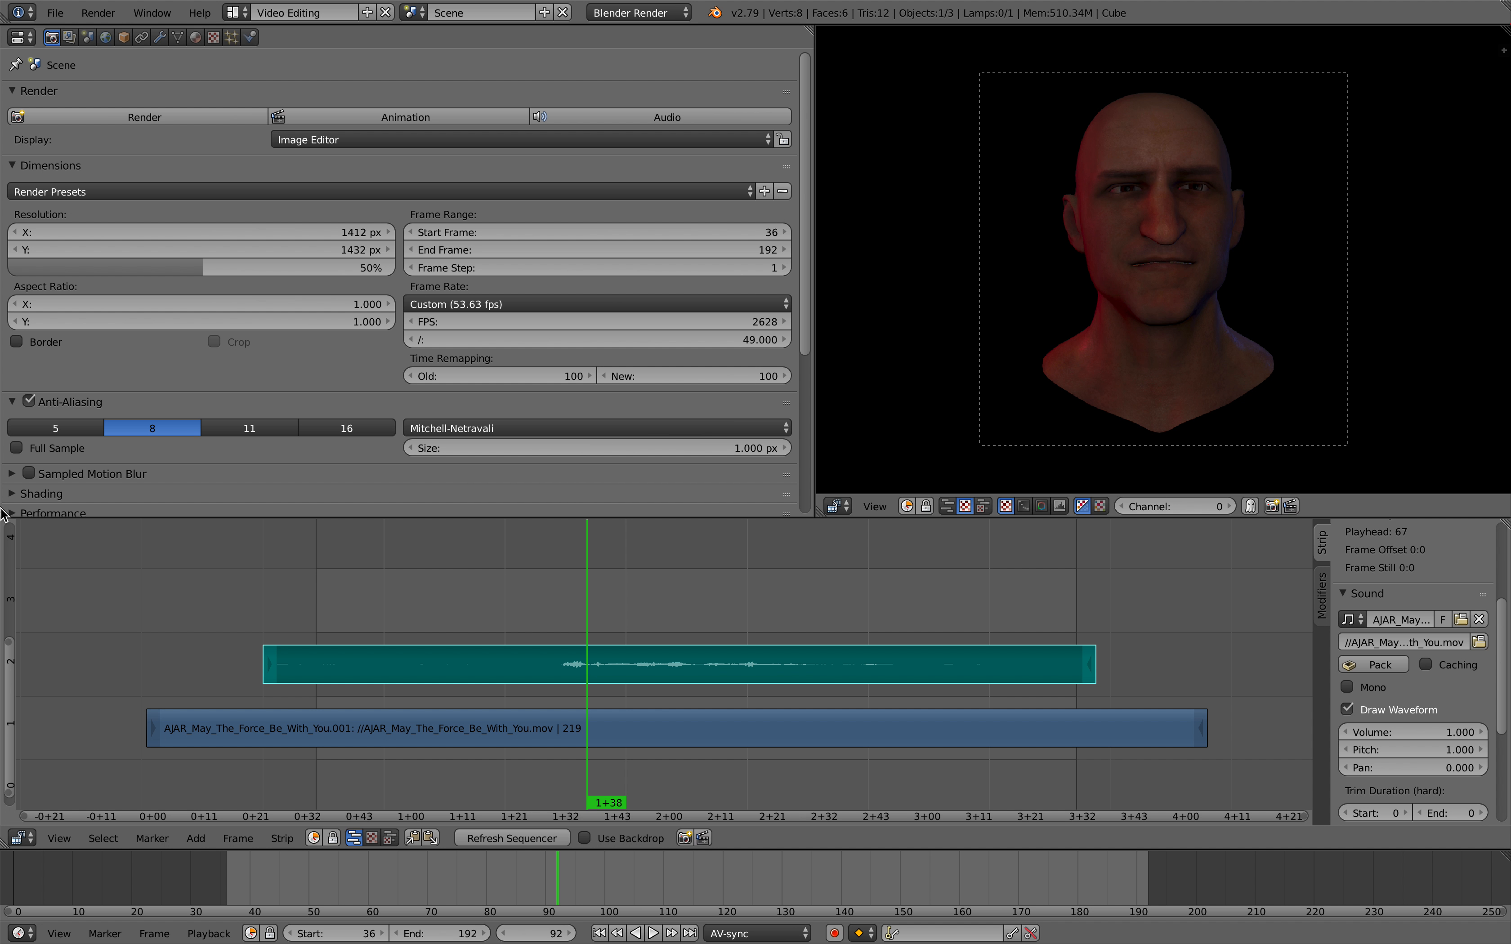
- Switch the Properties area to the Node Editor and give the sequencer area below more height
click(21, 37)
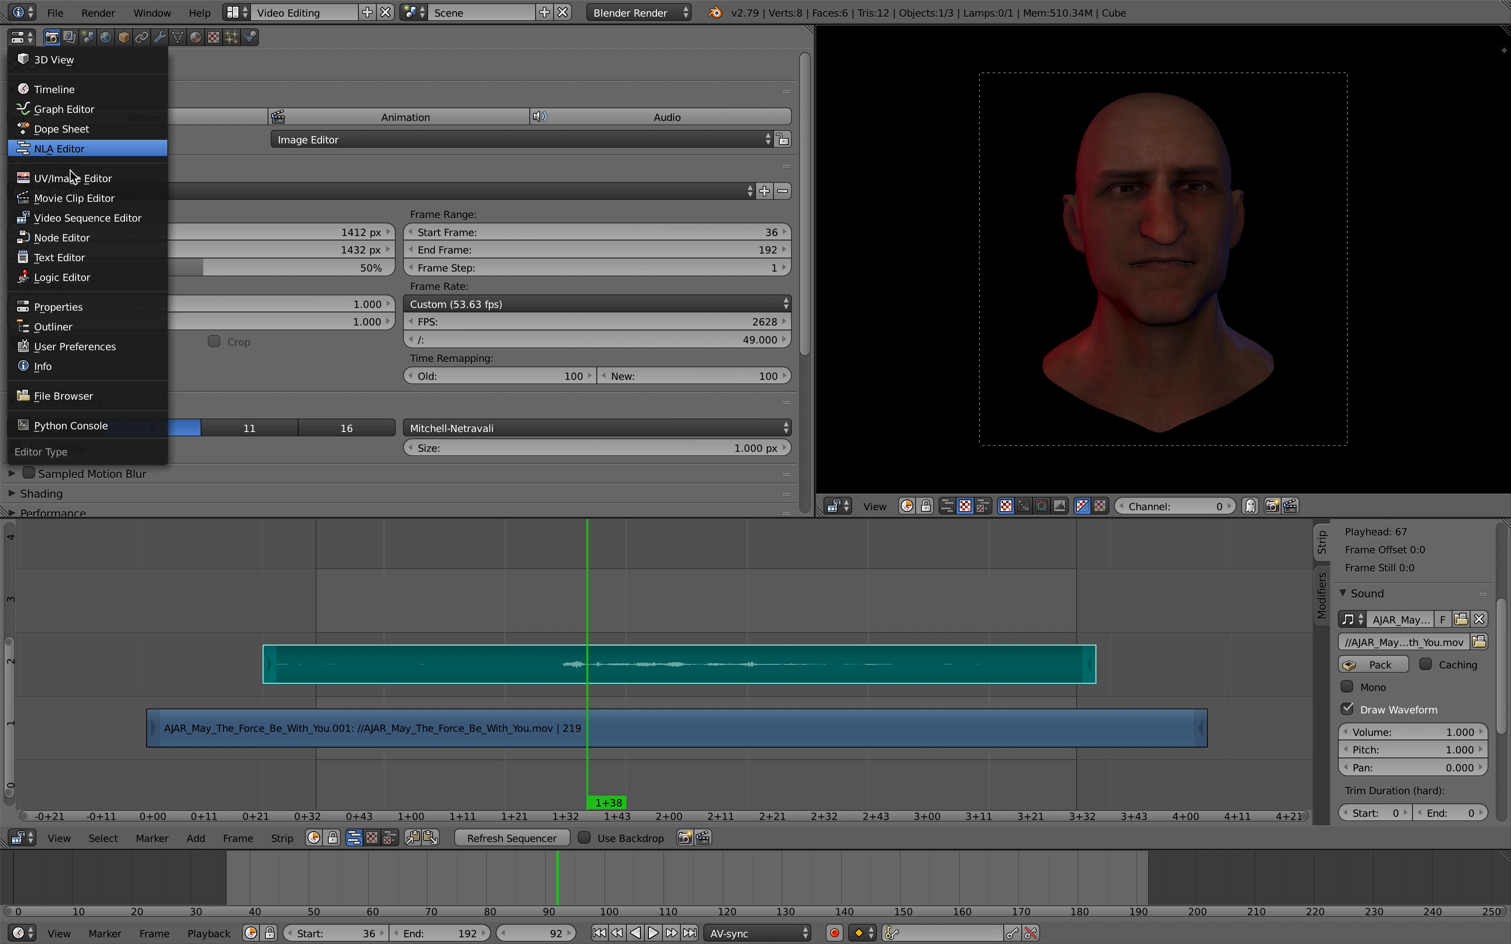
click(88, 238)
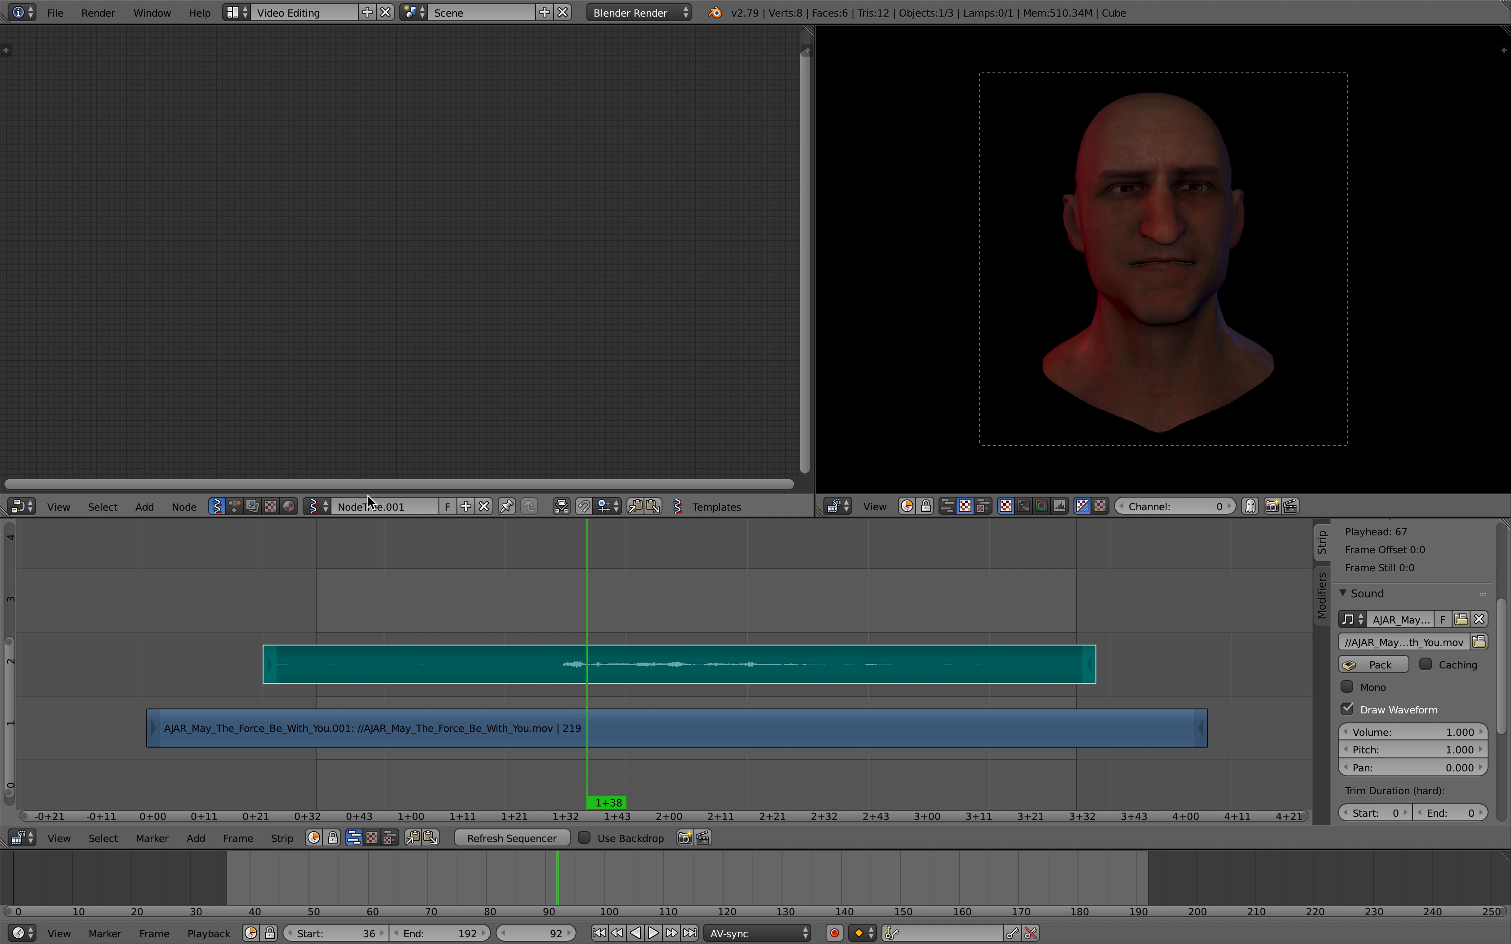
drag(366, 494, 375, 442)
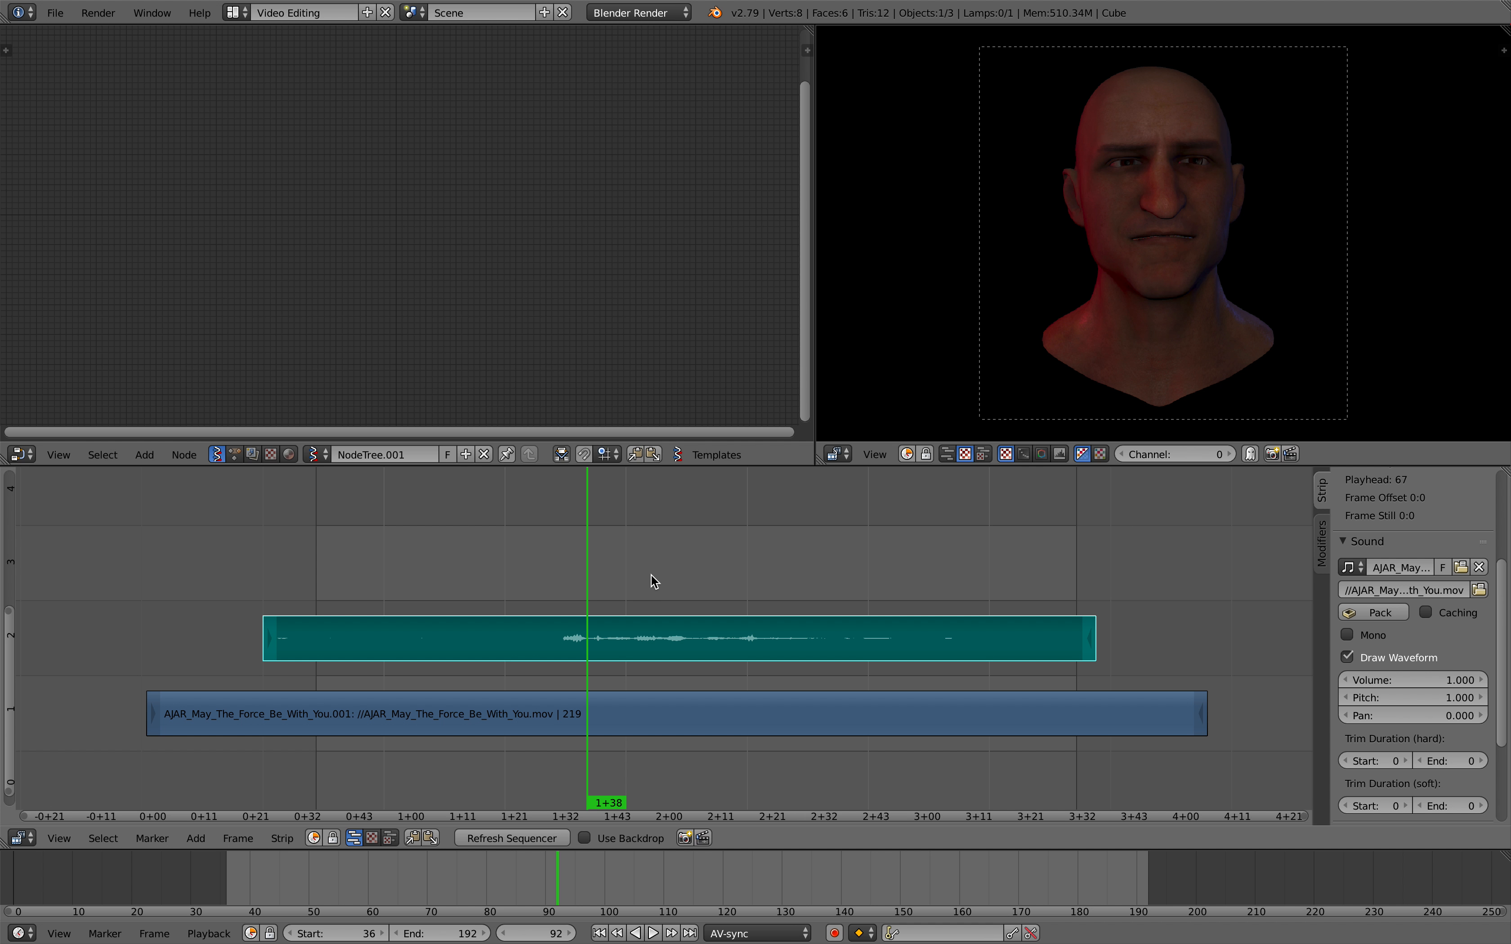
- Select the movie strip, then play and scrub around the beginning of the speech, leaving the playhead at frame 78
scroll(654, 581, down, 3)
right_click(705, 724)
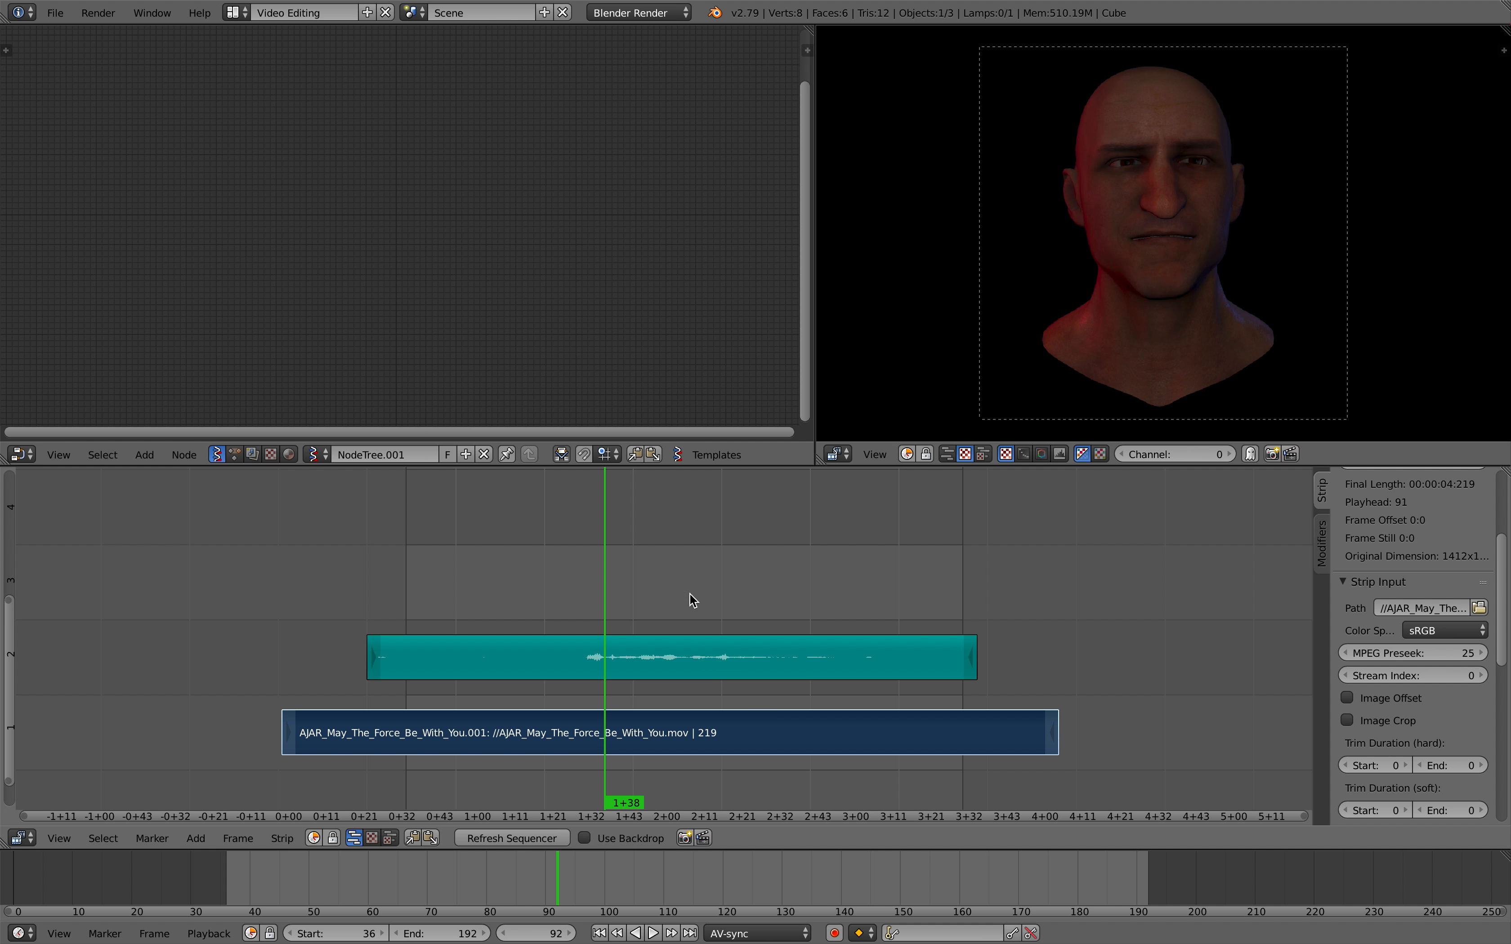
scroll(602, 571, up, 3)
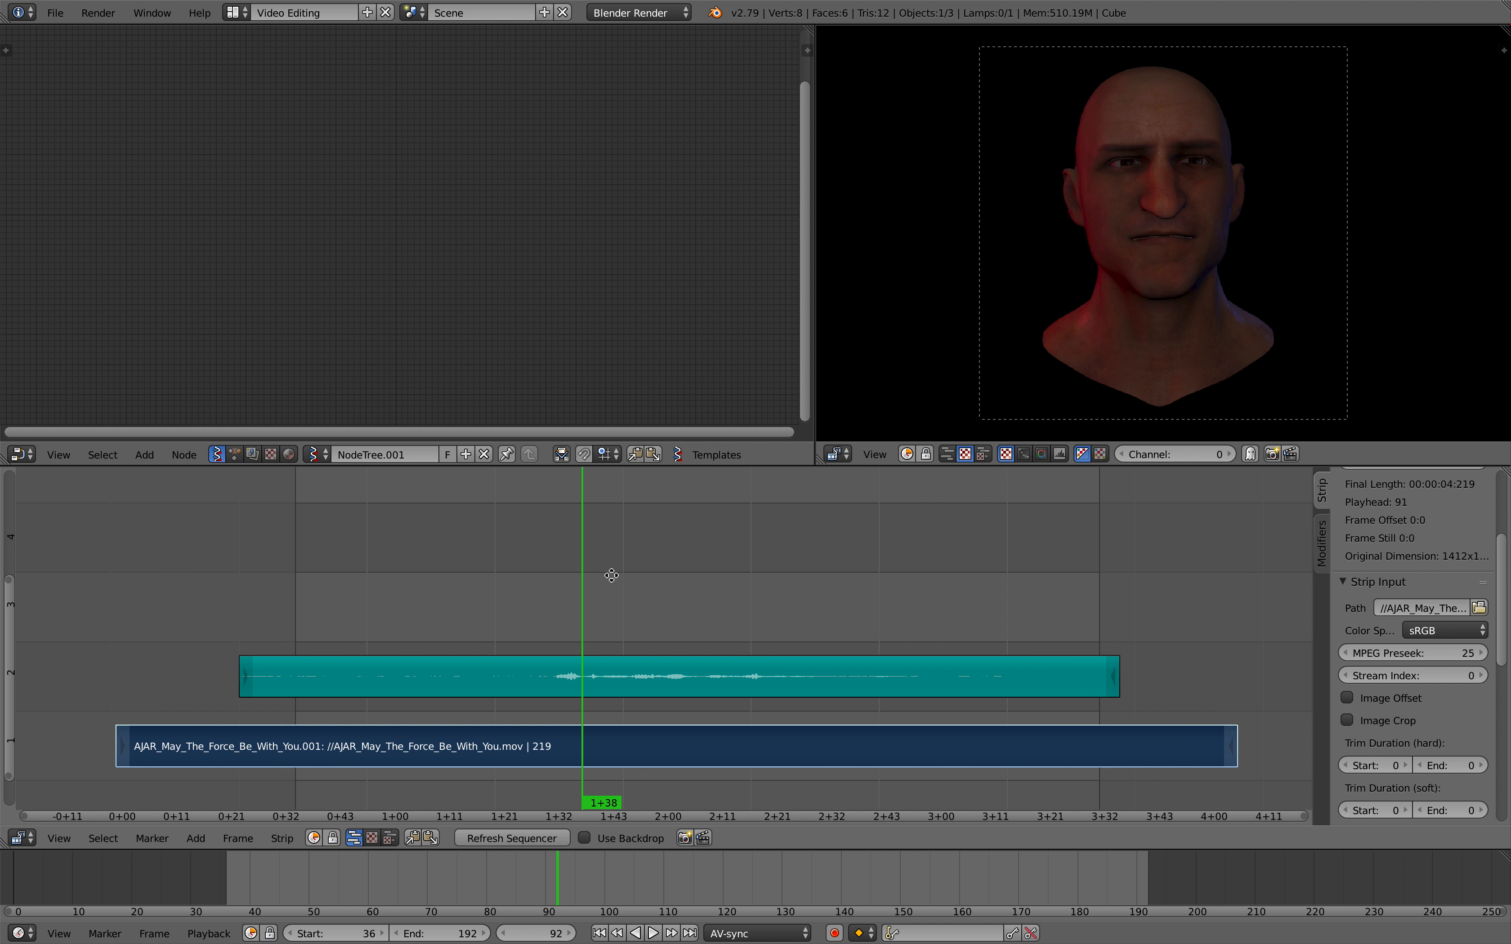
drag(539, 565, 528, 569)
key(shift+a)
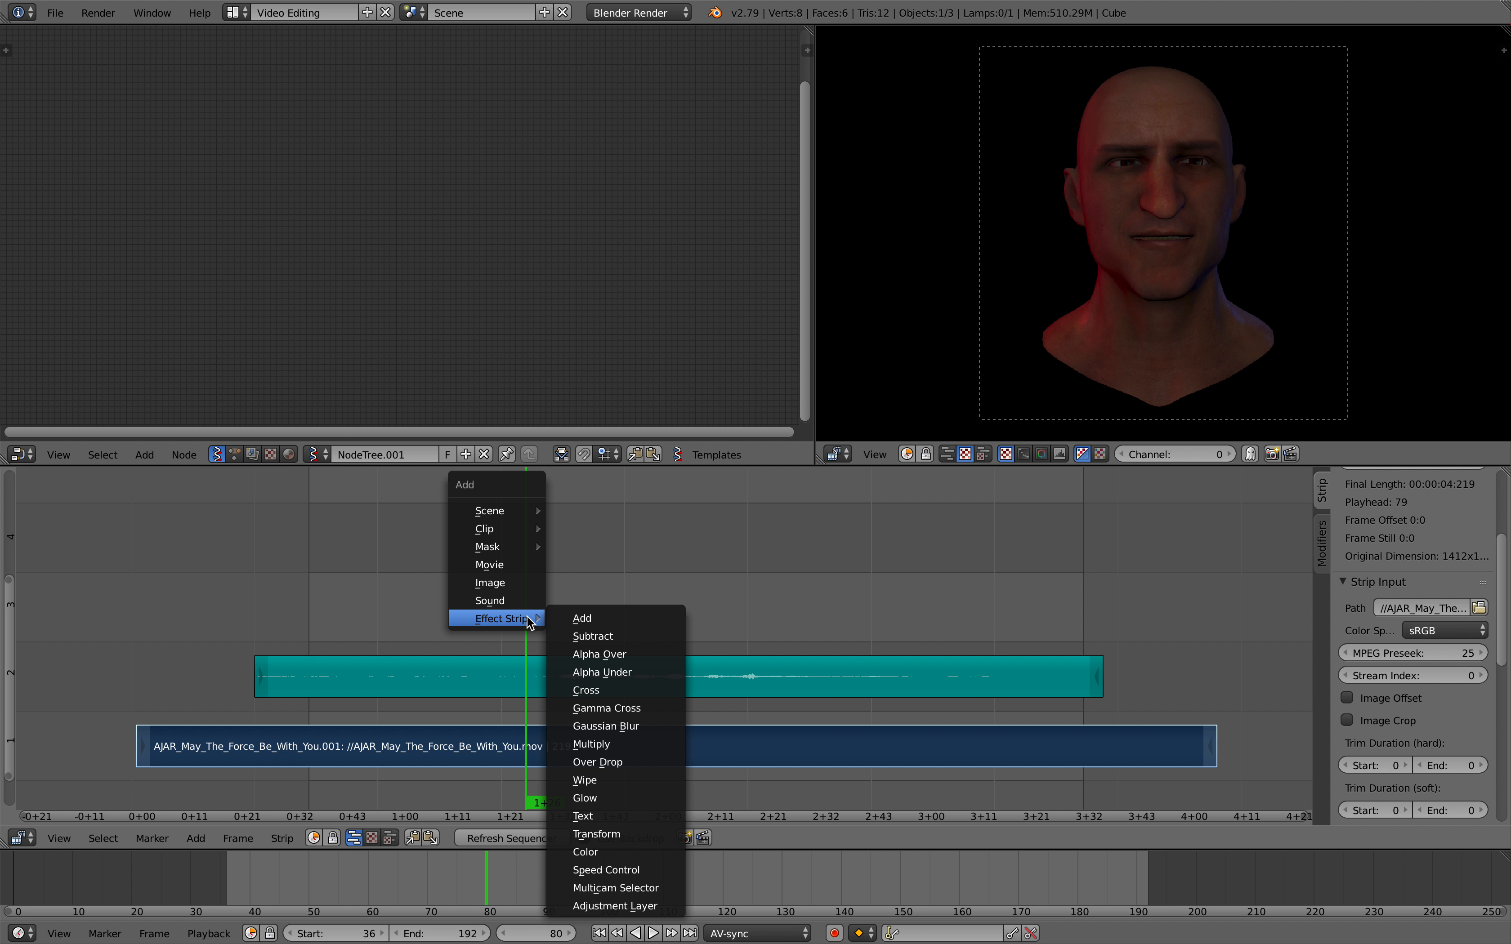
click(379, 575)
key(alt+a)
drag(382, 576, 513, 578)
key(alt+a)
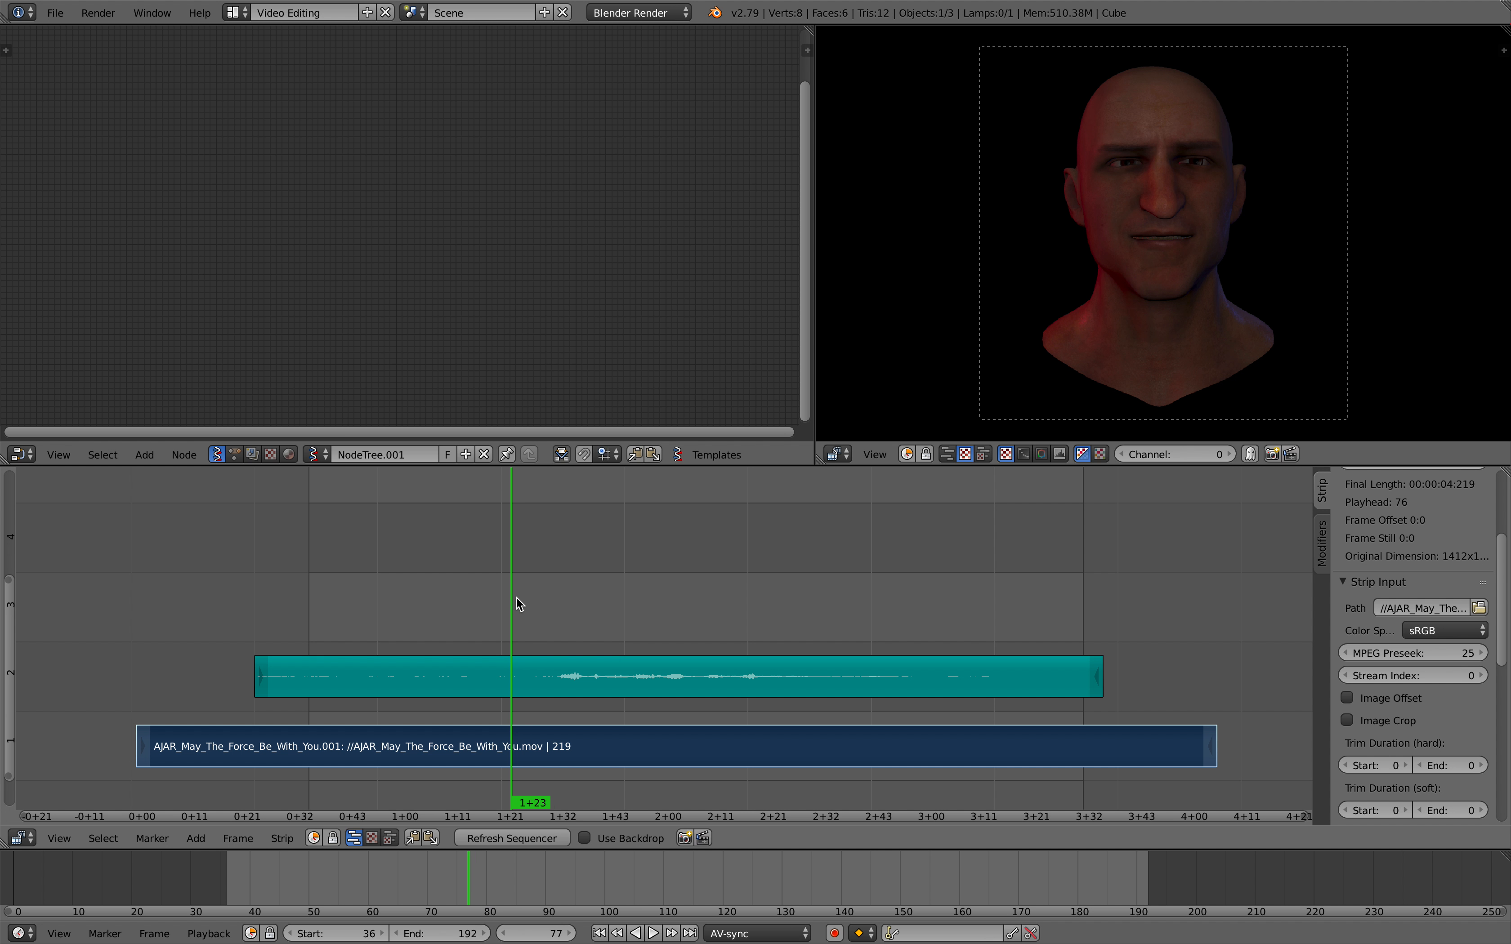
- Add a Text effect strip on channel 3 starting at frame 78 and play it briefly
key(shift+a)
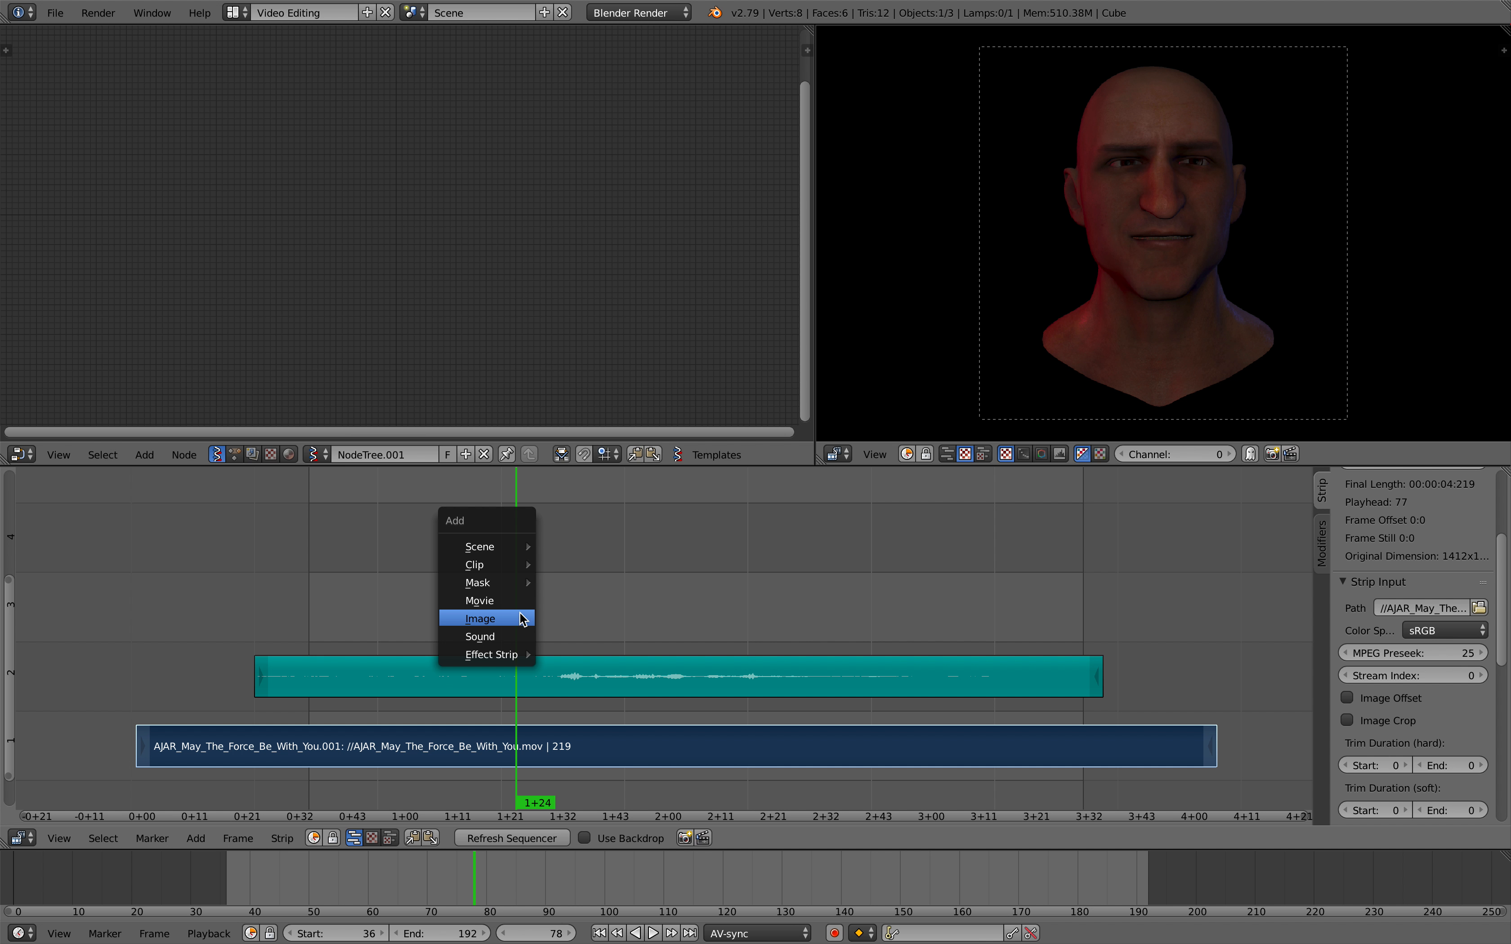
mouse_move(508, 652)
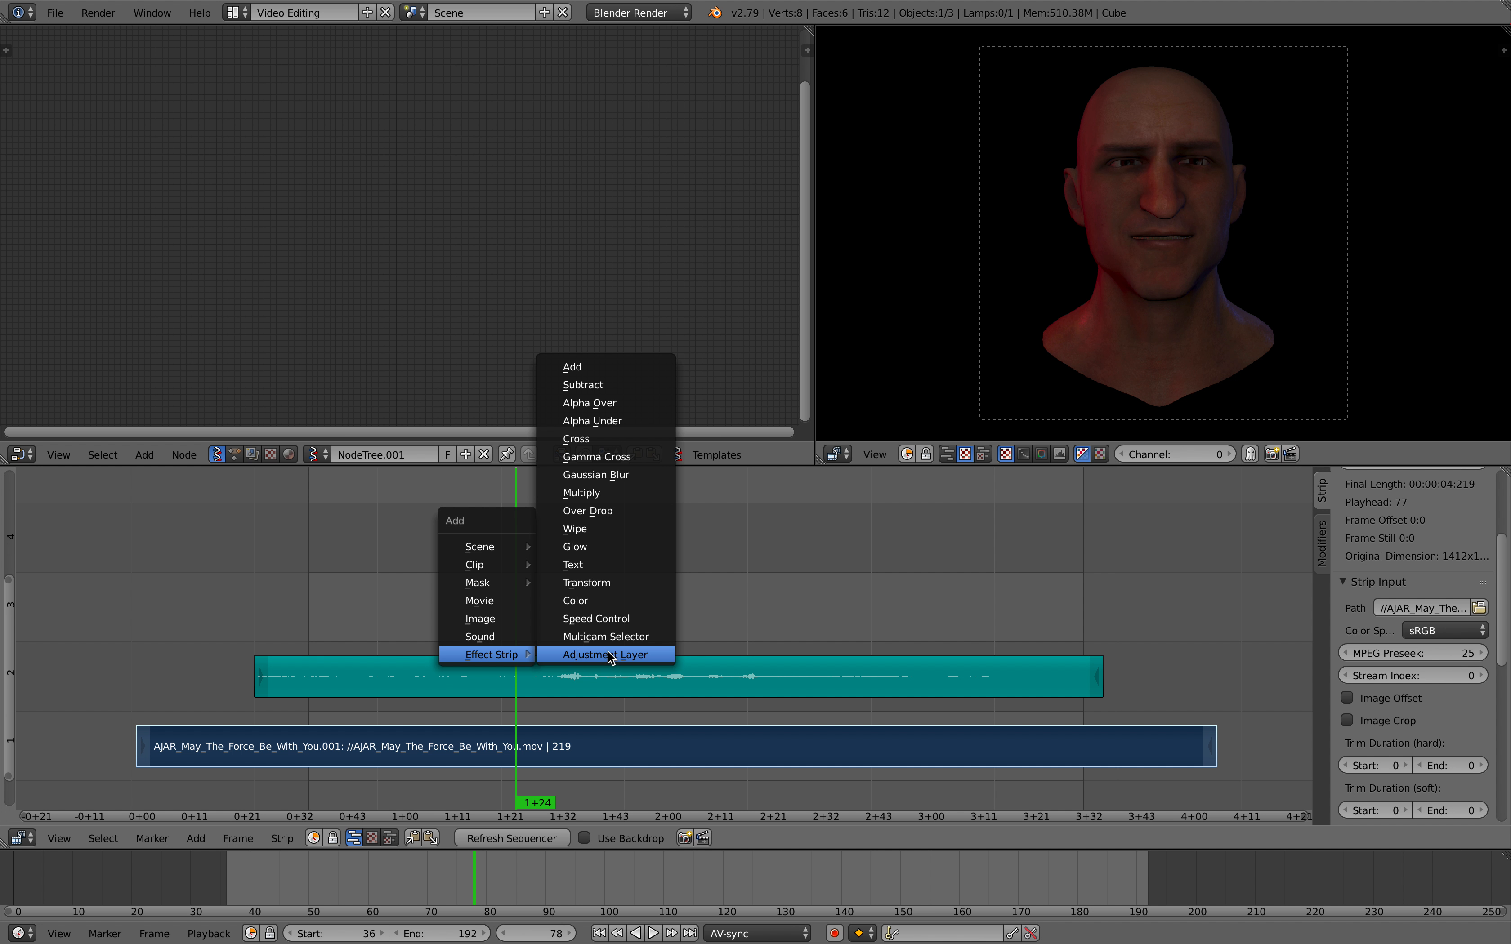
click(599, 563)
key(alt+a)
key(Escape)
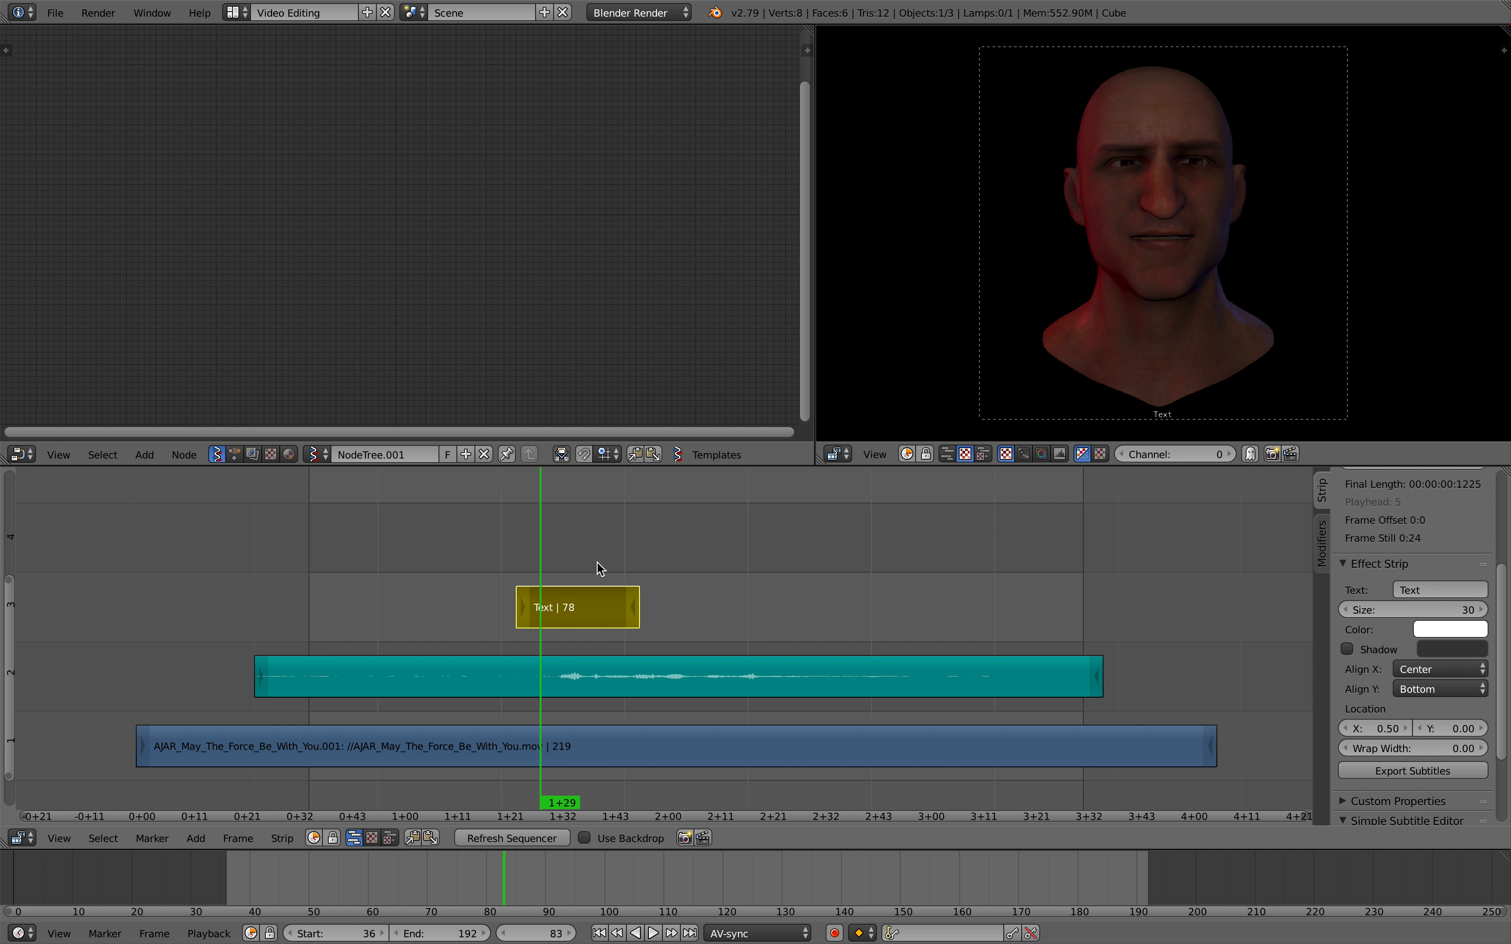
- Move the Text strip on channel 3 so it starts at frame 84, and play it against the picture
scroll(1048, 350, up, 1)
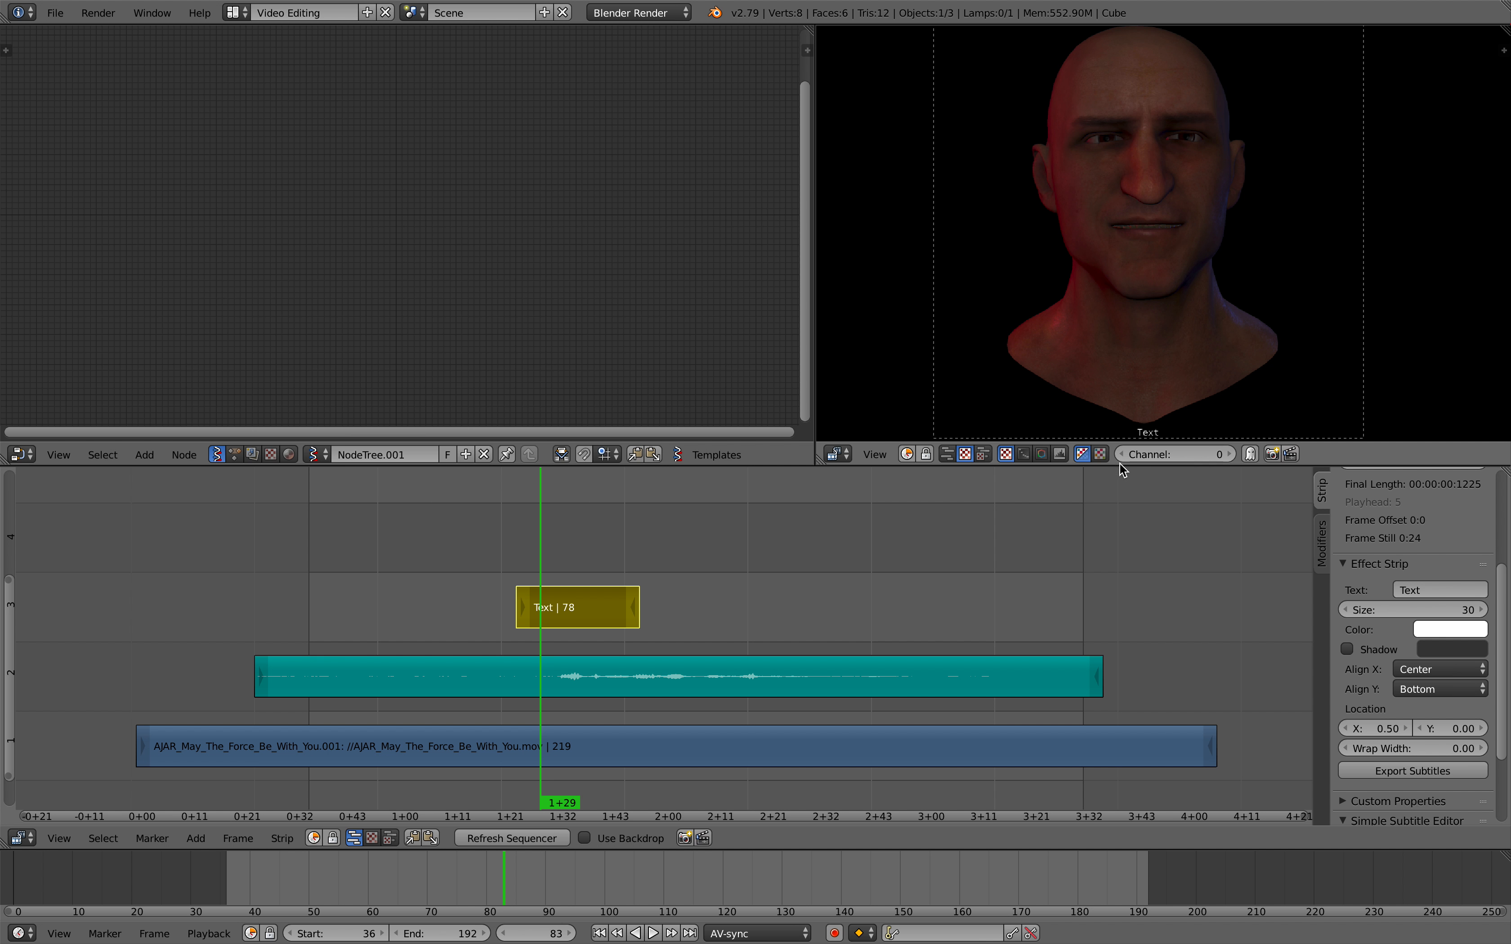
drag(1119, 465, 1119, 537)
ctrl+middle_drag(1068, 375, 1125, 390)
ctrl+middle_drag(1116, 451, 1077, 416)
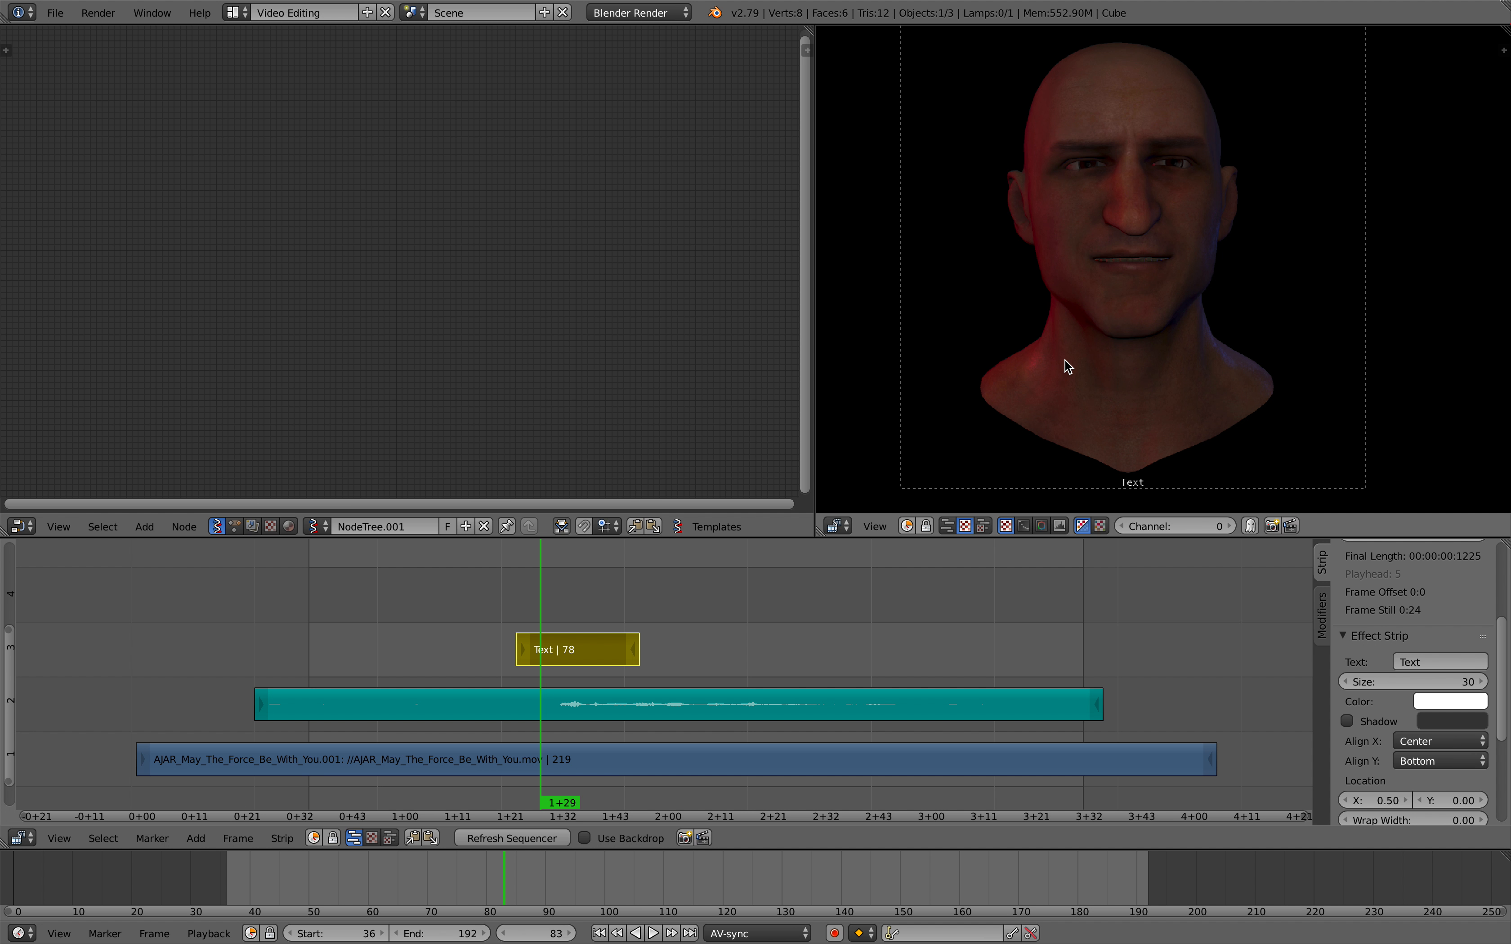
middle_drag(623, 593, 607, 602)
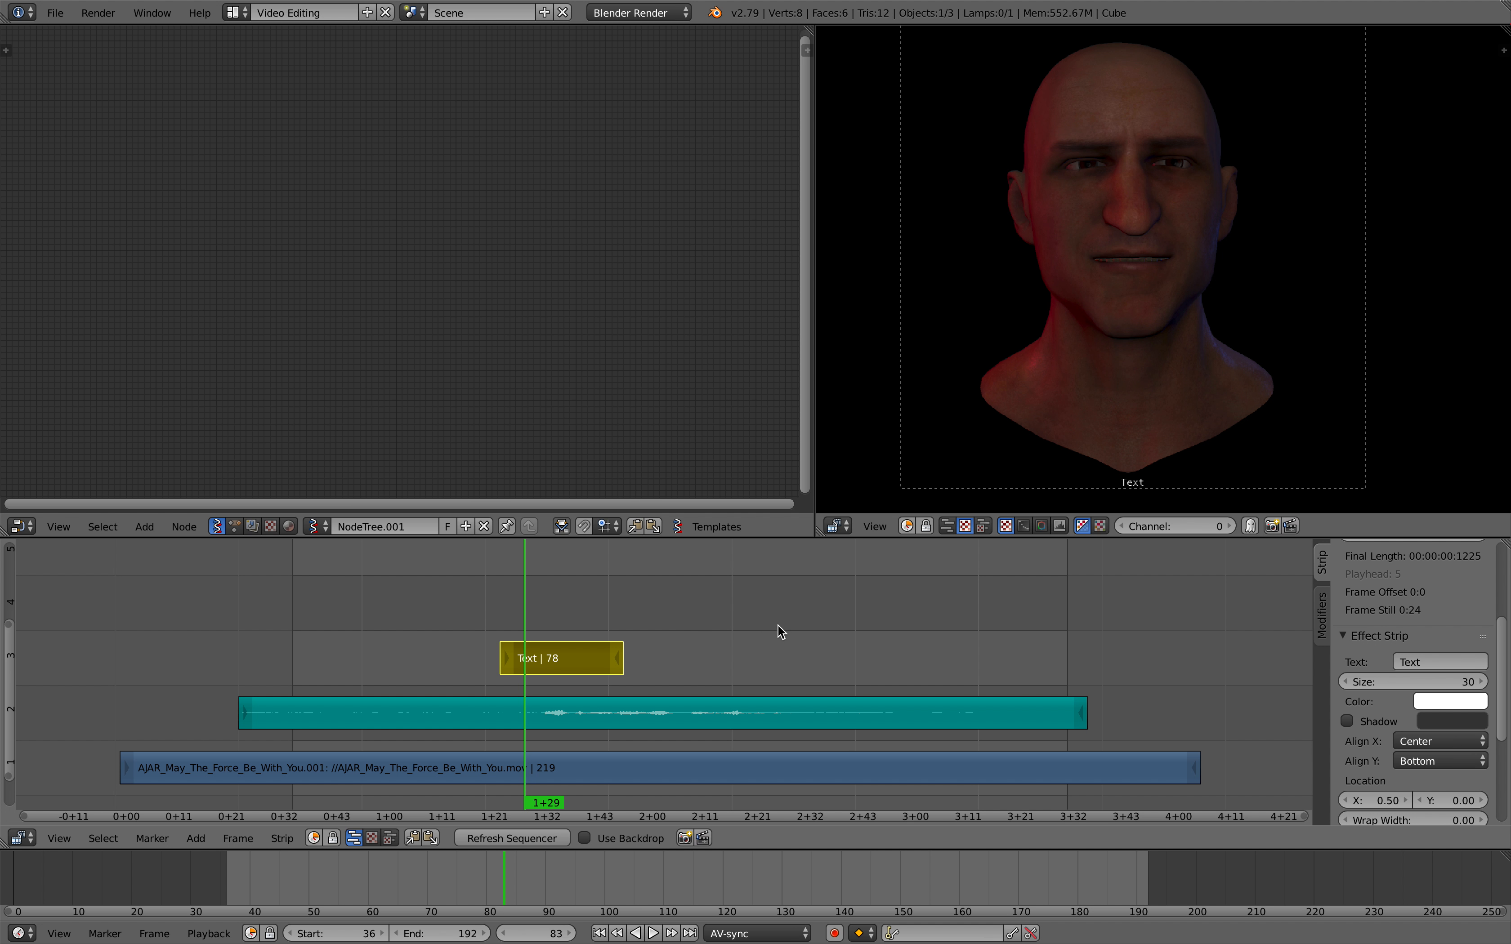
scroll(581, 661, down, 2)
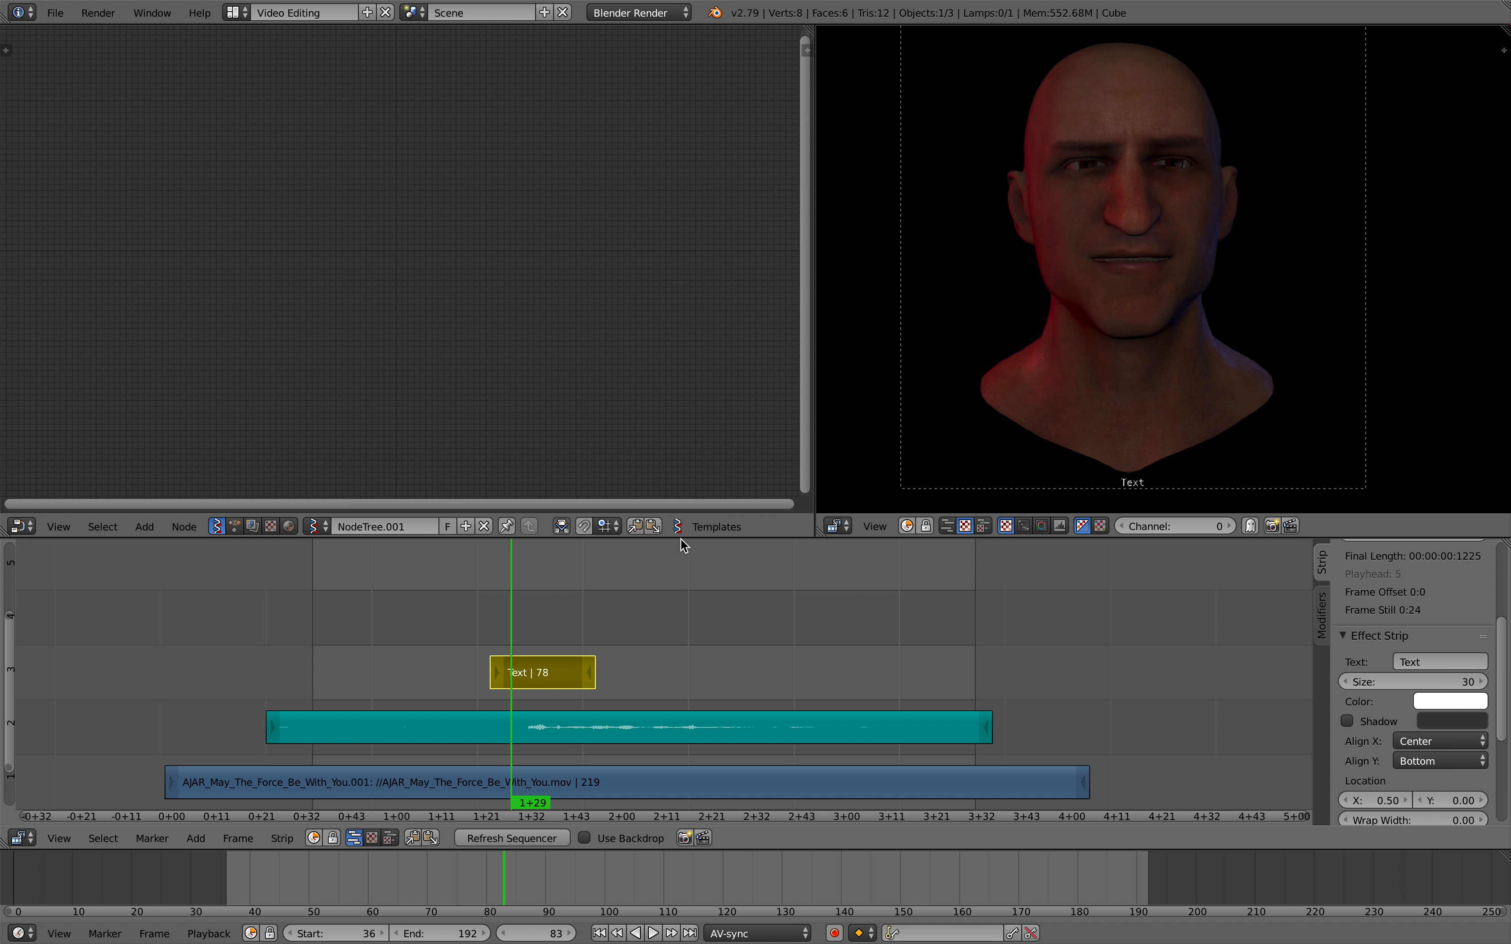
drag(680, 538, 680, 489)
key(g)
click(626, 615)
key(alt+a)
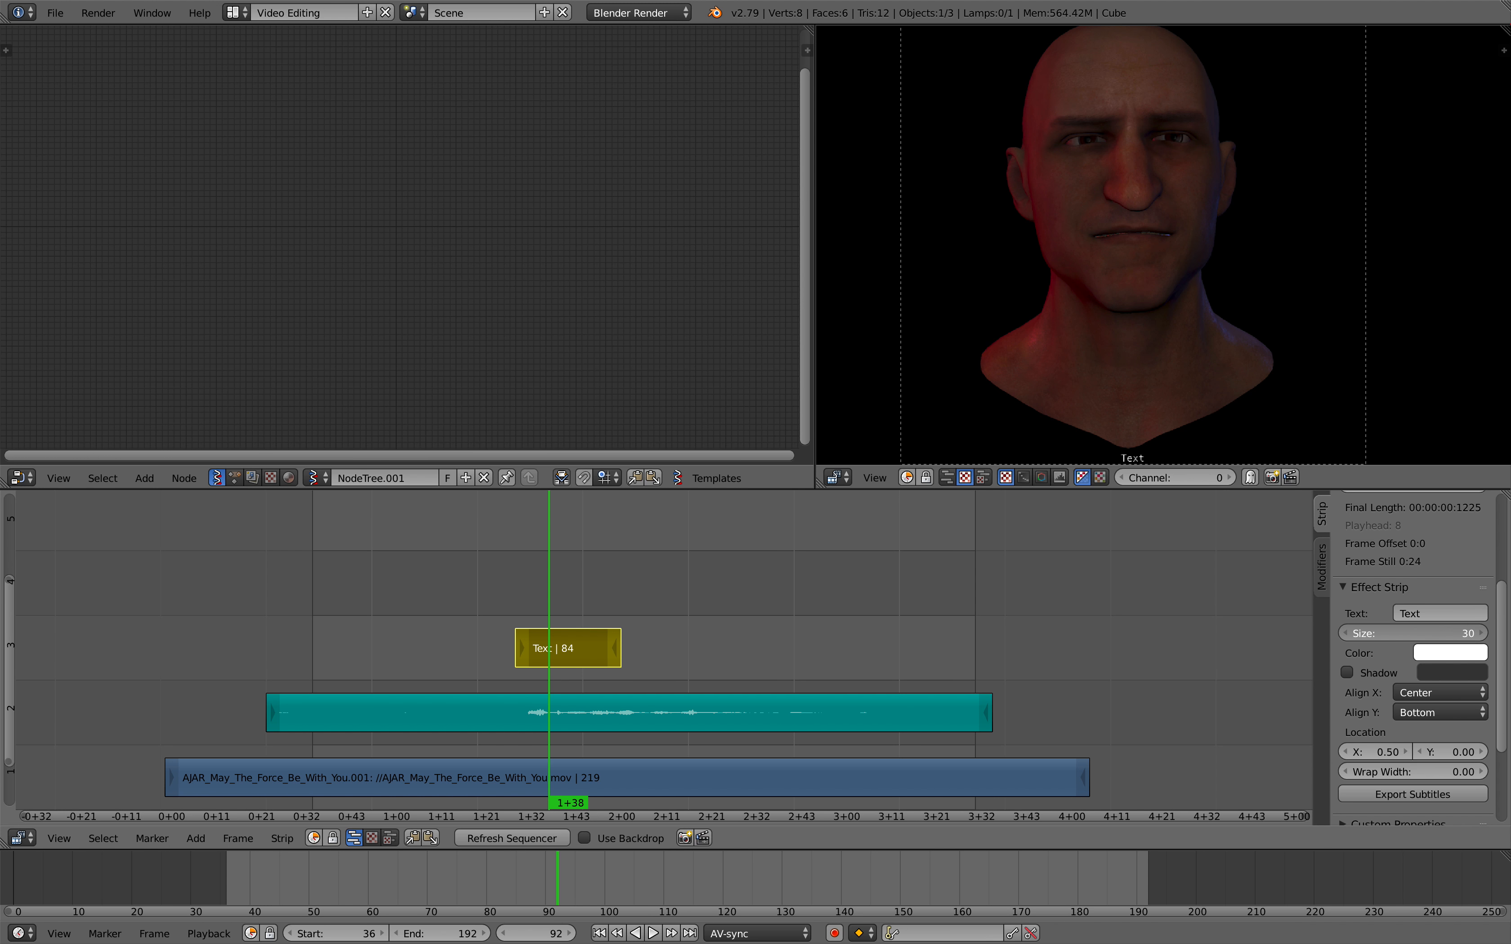
- Set the text strip's font size to 100 and its displayed text to "May", widening the strip sidebar
drag(1414, 634, 1393, 633)
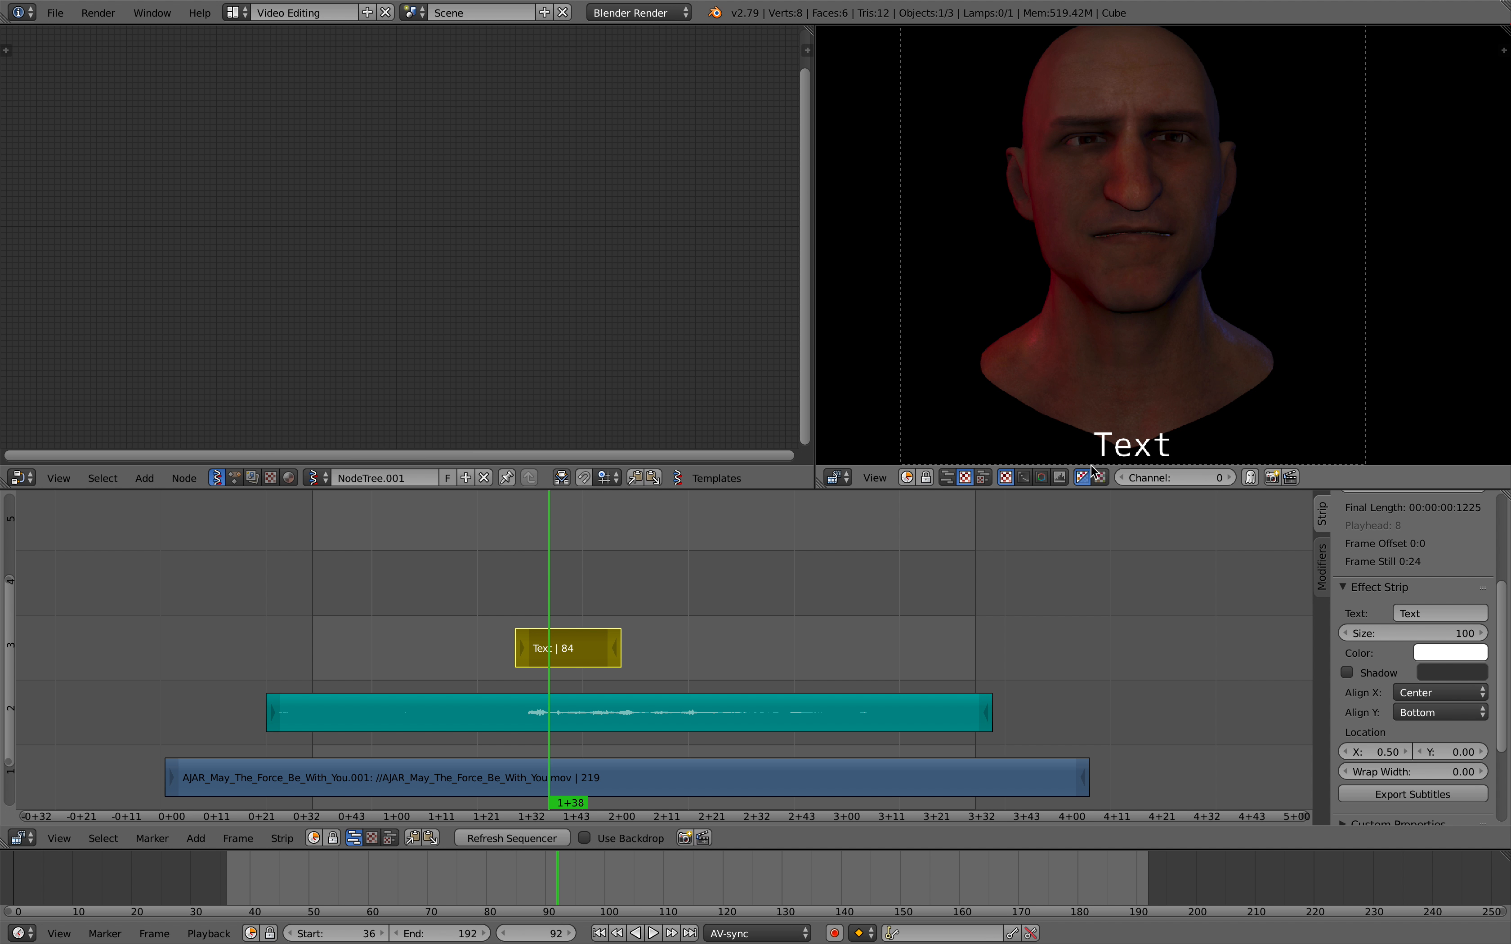
middle_drag(657, 586, 651, 584)
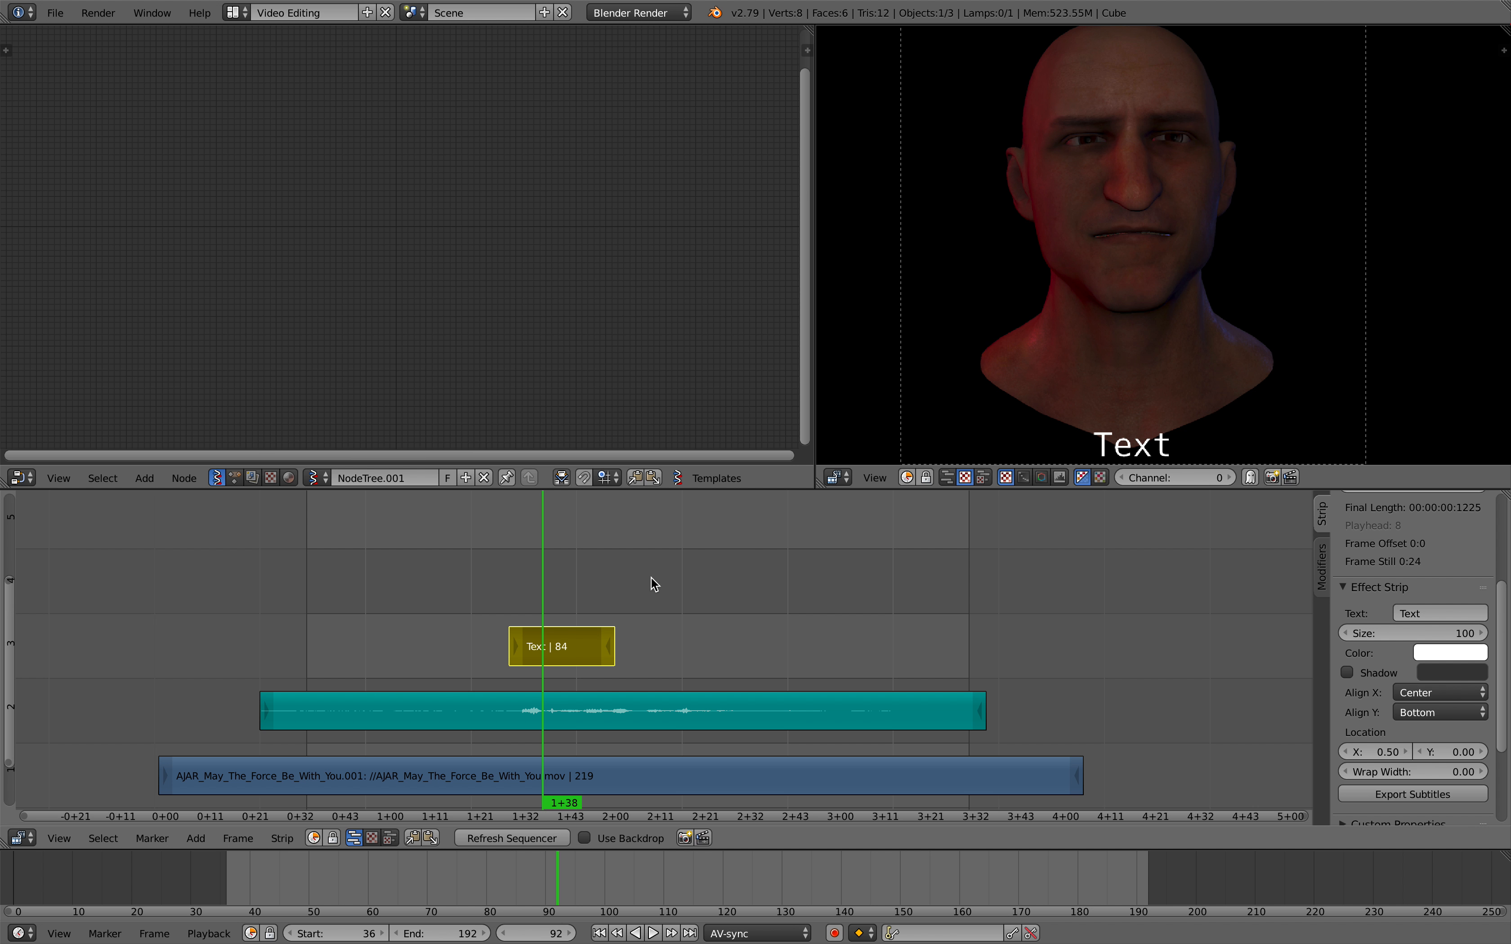
scroll(1397, 700, down, 5)
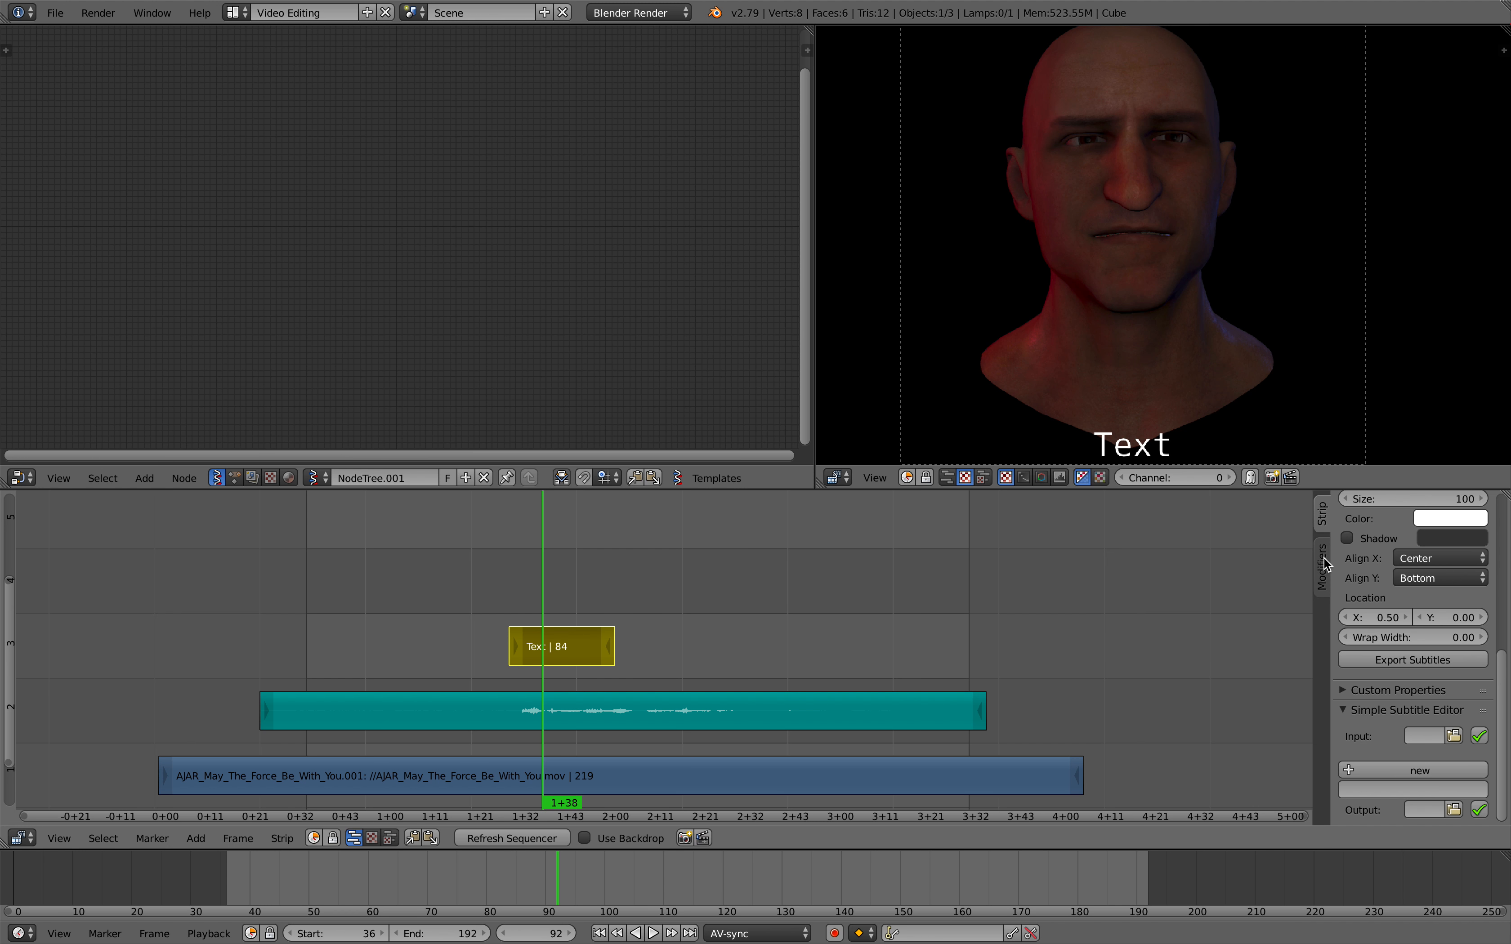
drag(1313, 670, 1237, 669)
click(1352, 712)
scroll(1503, 655, up, 1)
scroll(1502, 655, up, 5)
scroll(1417, 654, down, 4)
scroll(1397, 661, up, 5)
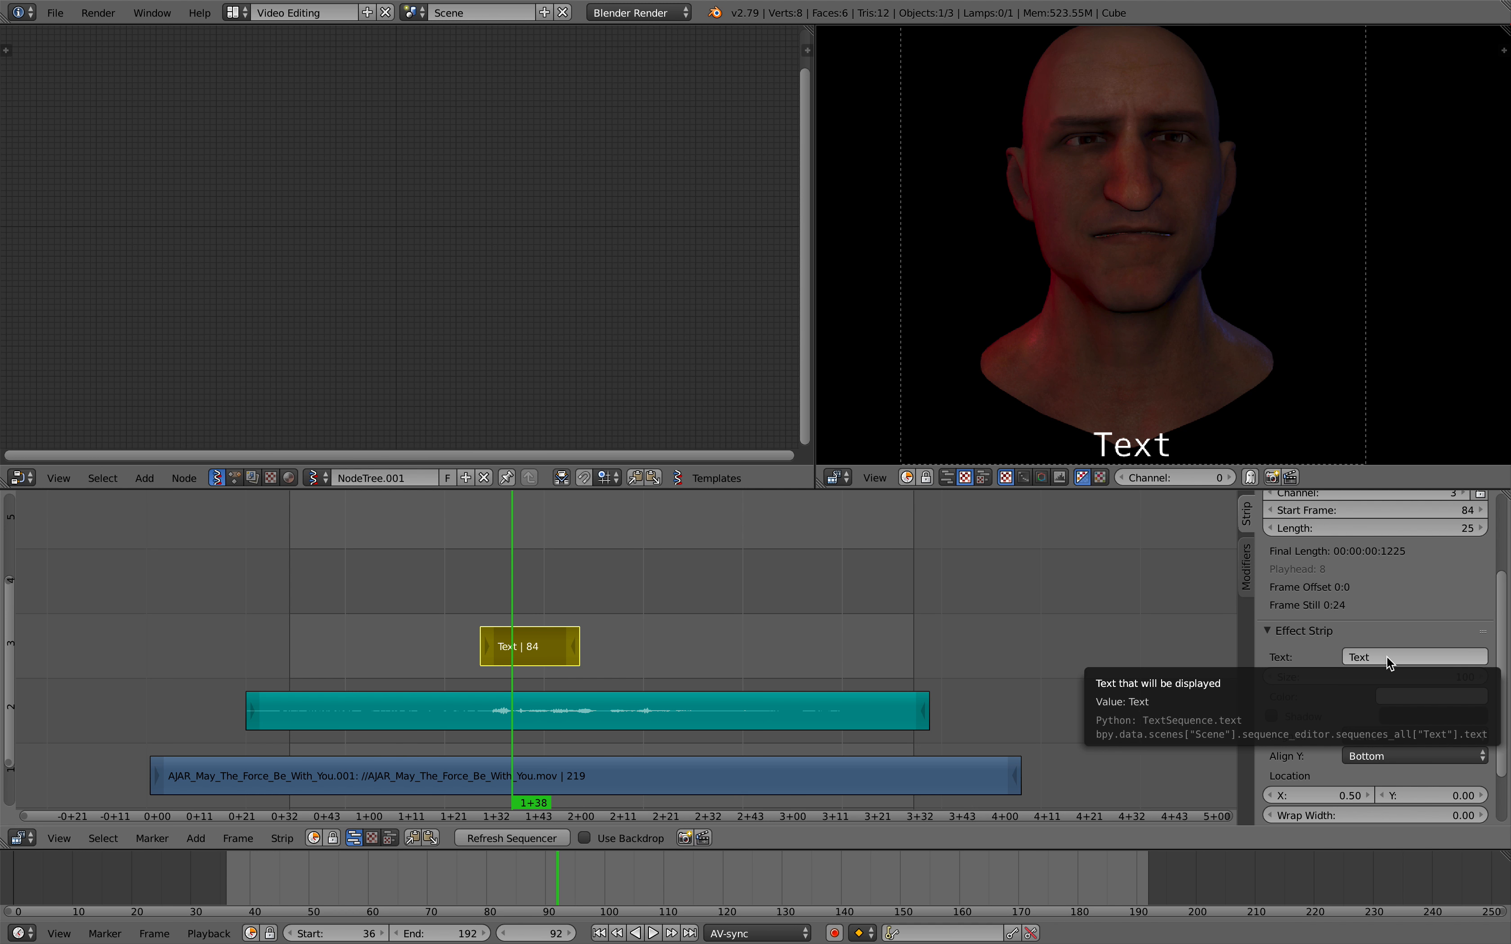
scroll(1394, 705, up, 2)
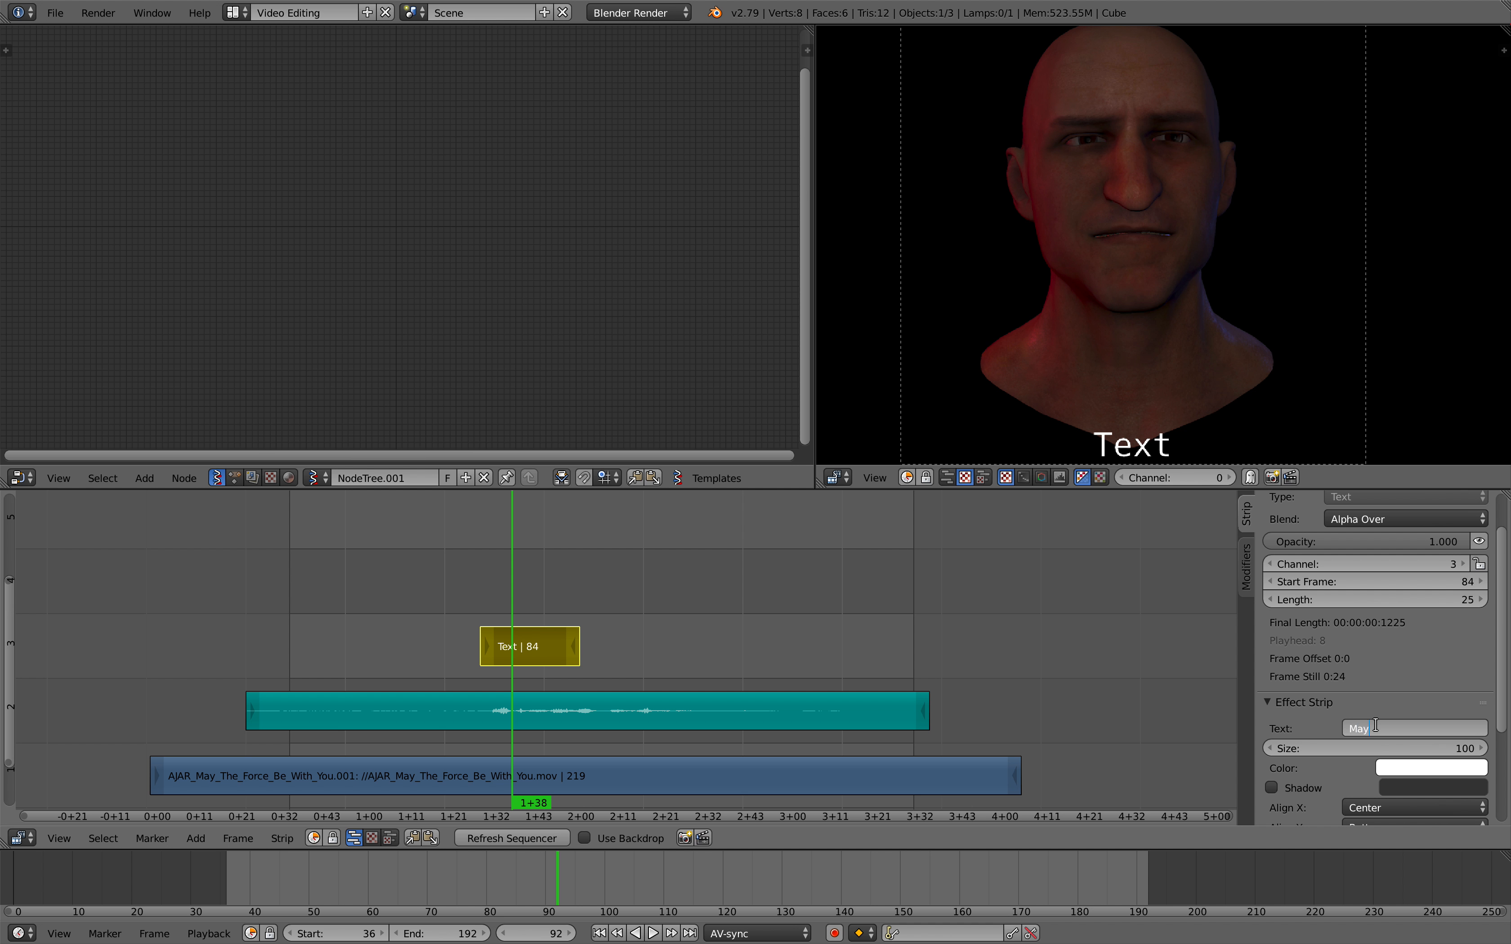
key(Return)
- Play back around the "May" caption and duplicate its strip onto channel 4, starting at frame 100
key(shift+alt+a)
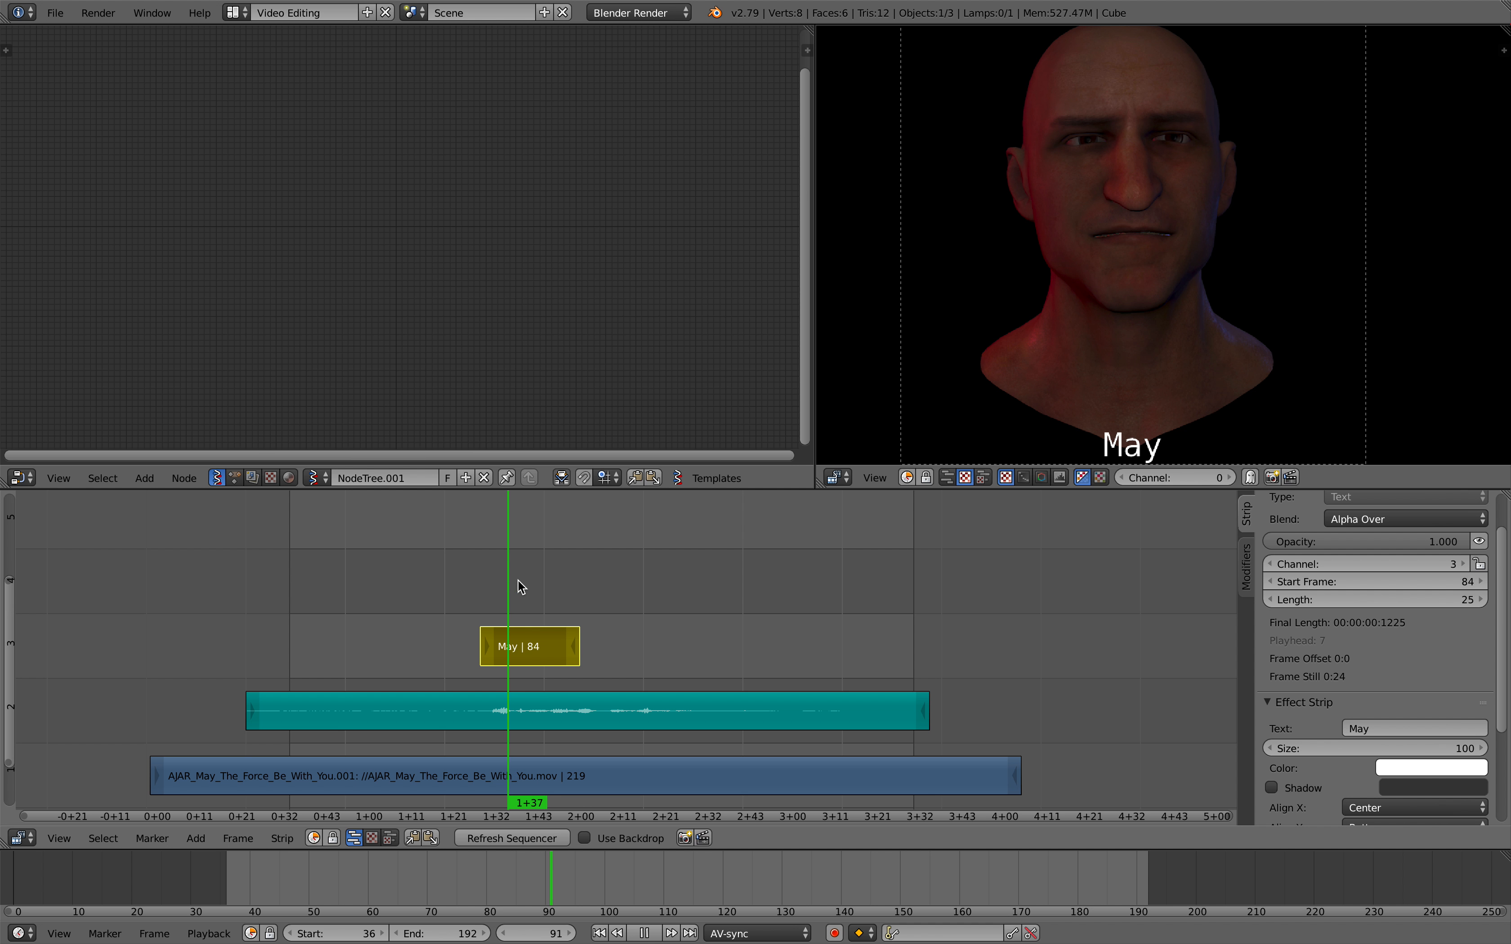
key(alt+a)
scroll(1294, 518, up, 2)
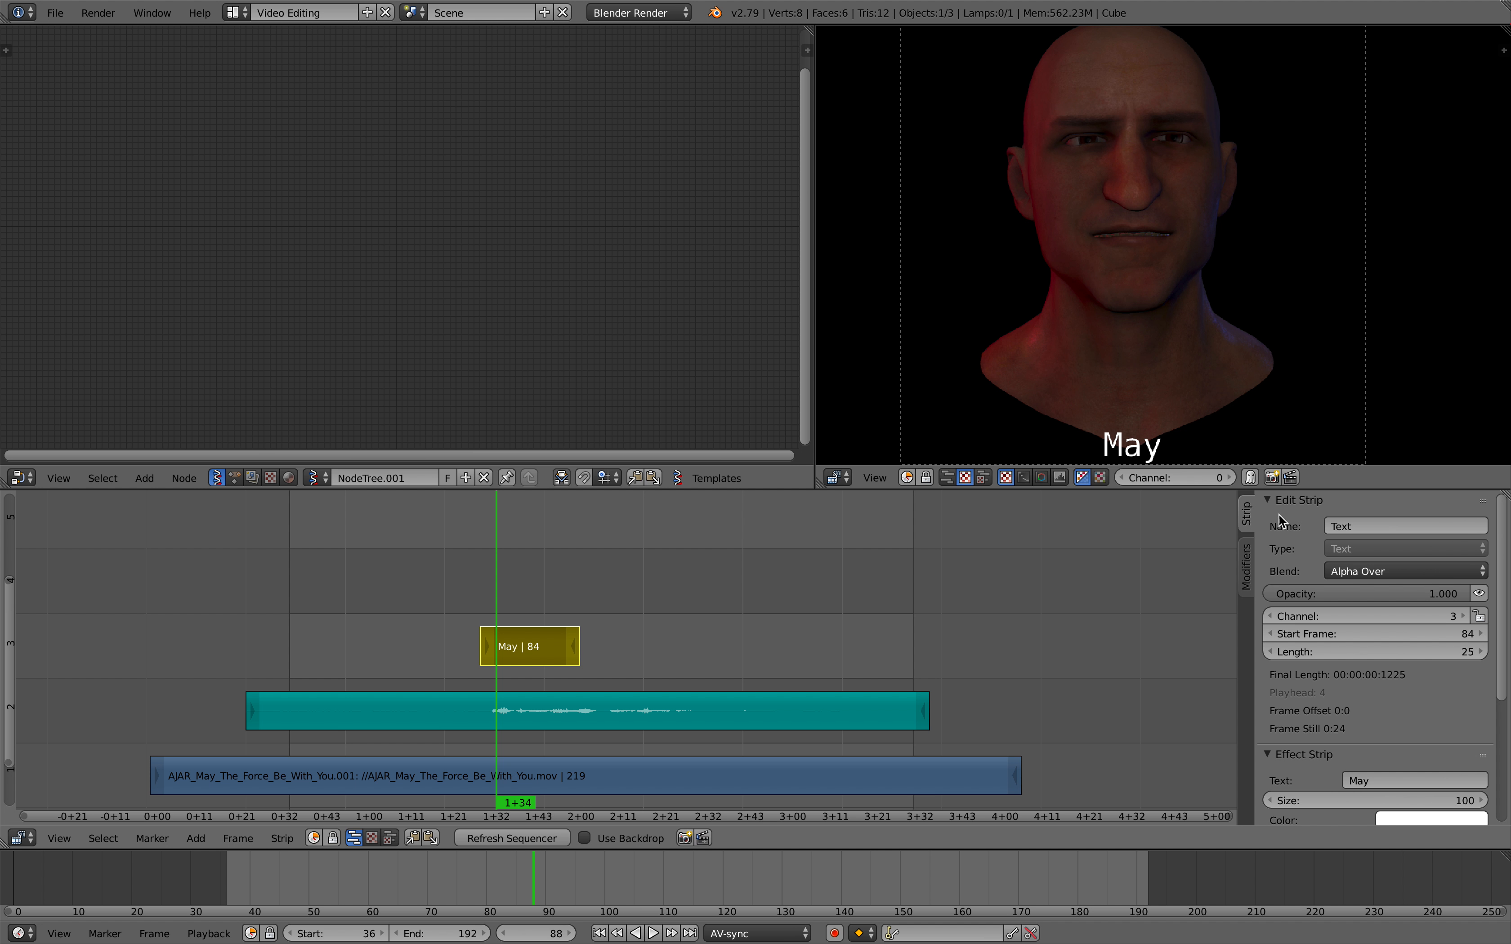
right_click(496, 643)
right_click(529, 646)
key(shift+d)
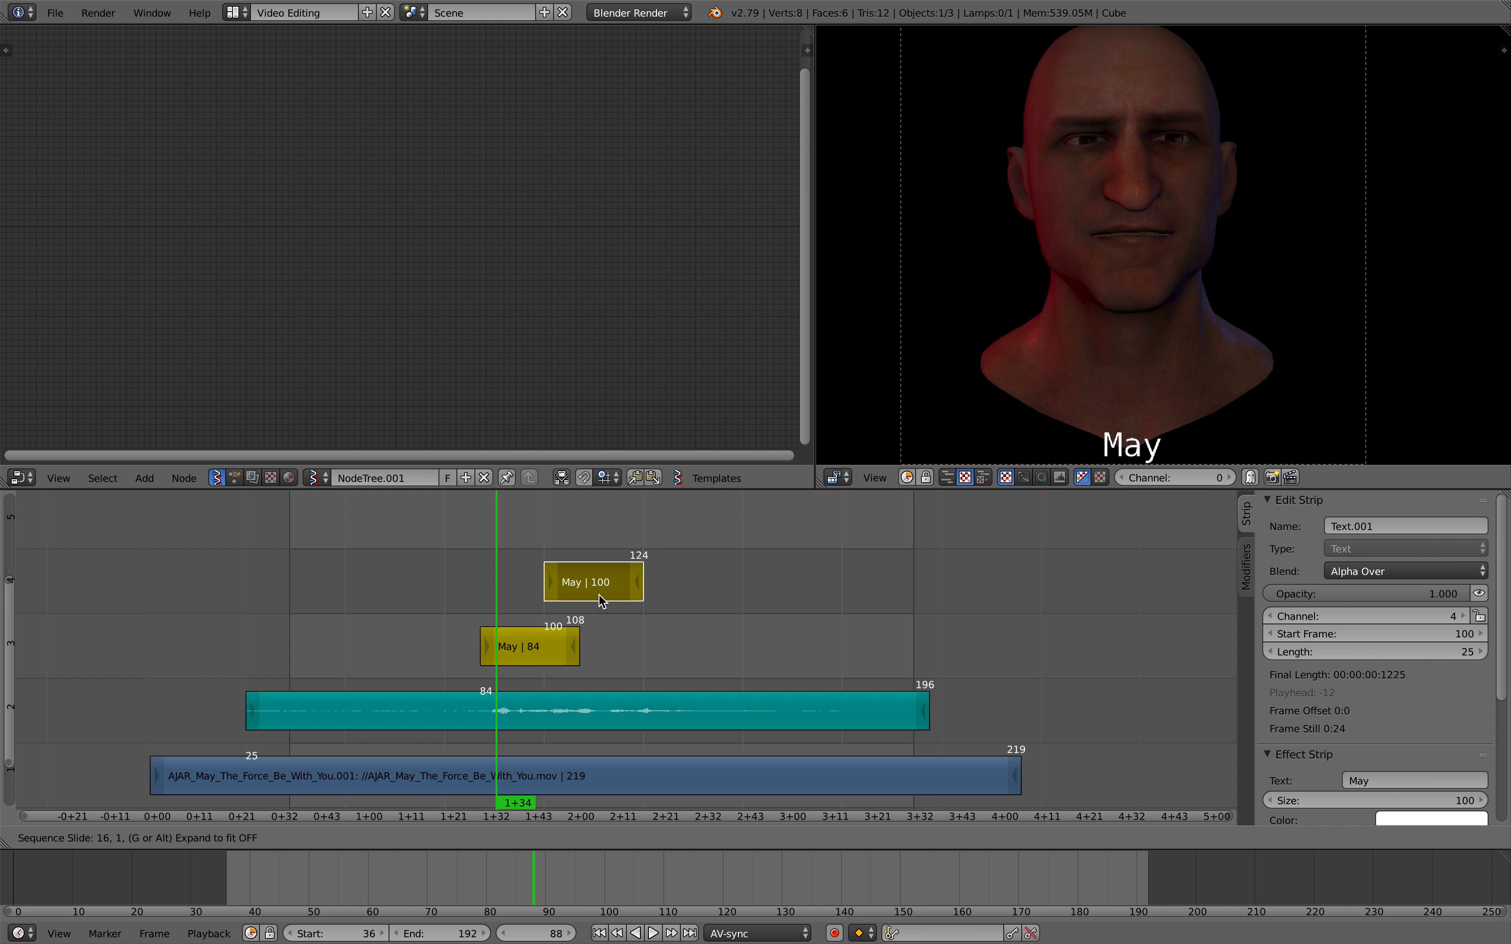
click(599, 594)
middle_drag(599, 594, 550, 660)
- Add three more caption copies on channels 5, 6 and 7, starting at frames 118, 134 and 157, and save over sv_VSE_nodes_001.blend
key(shift+d)
click(641, 609)
key(shift+d)
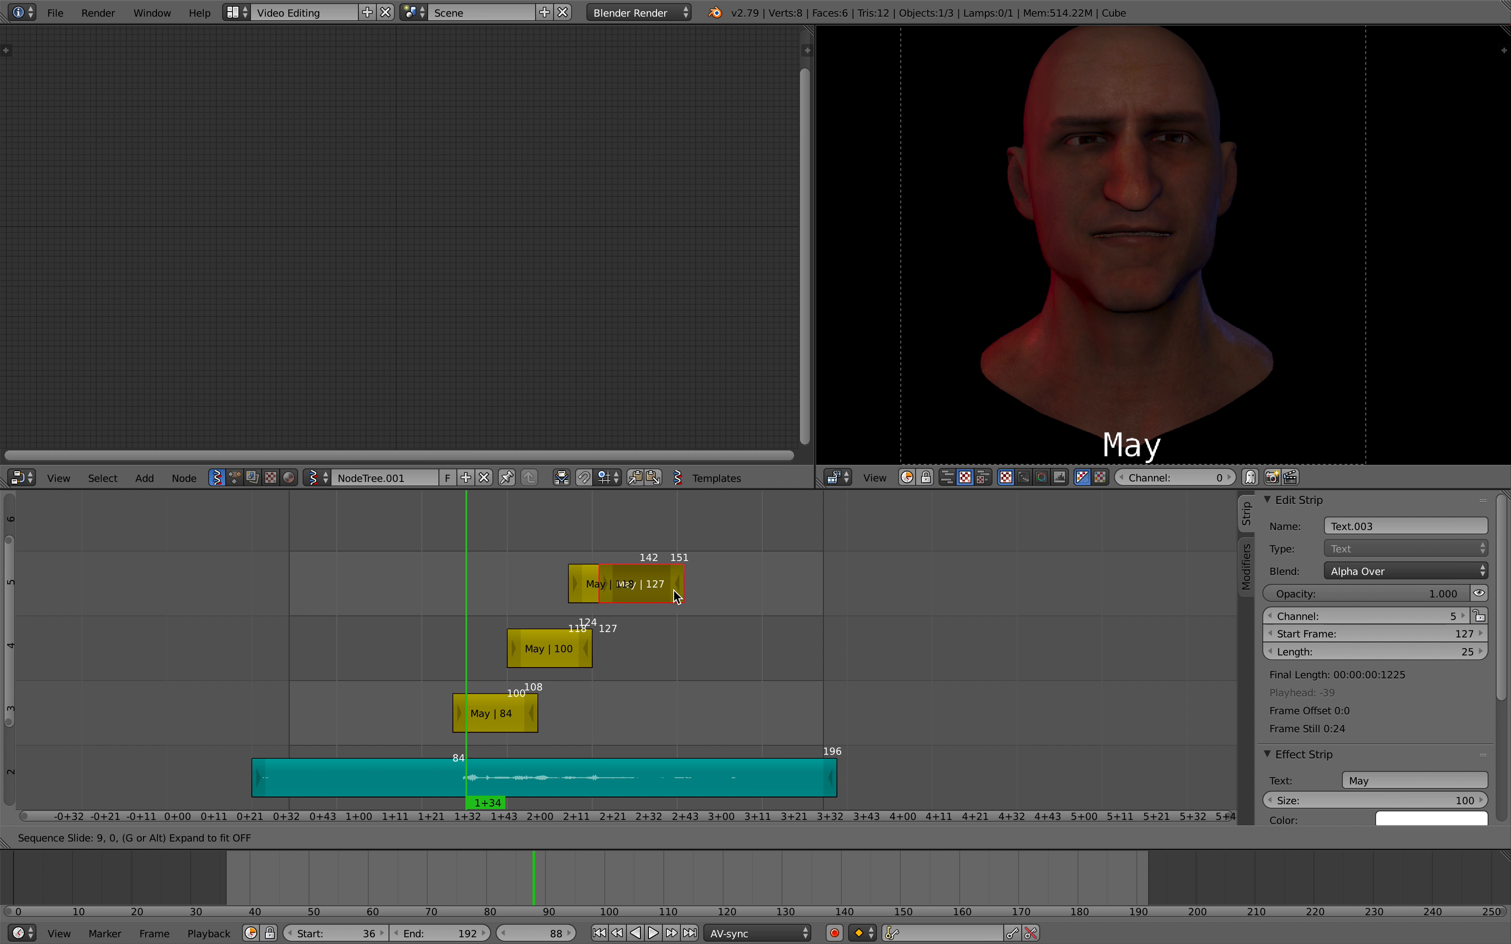
click(698, 567)
middle_drag(698, 567, 738, 642)
key(shift+d)
click(759, 587)
key(ctrl+s)
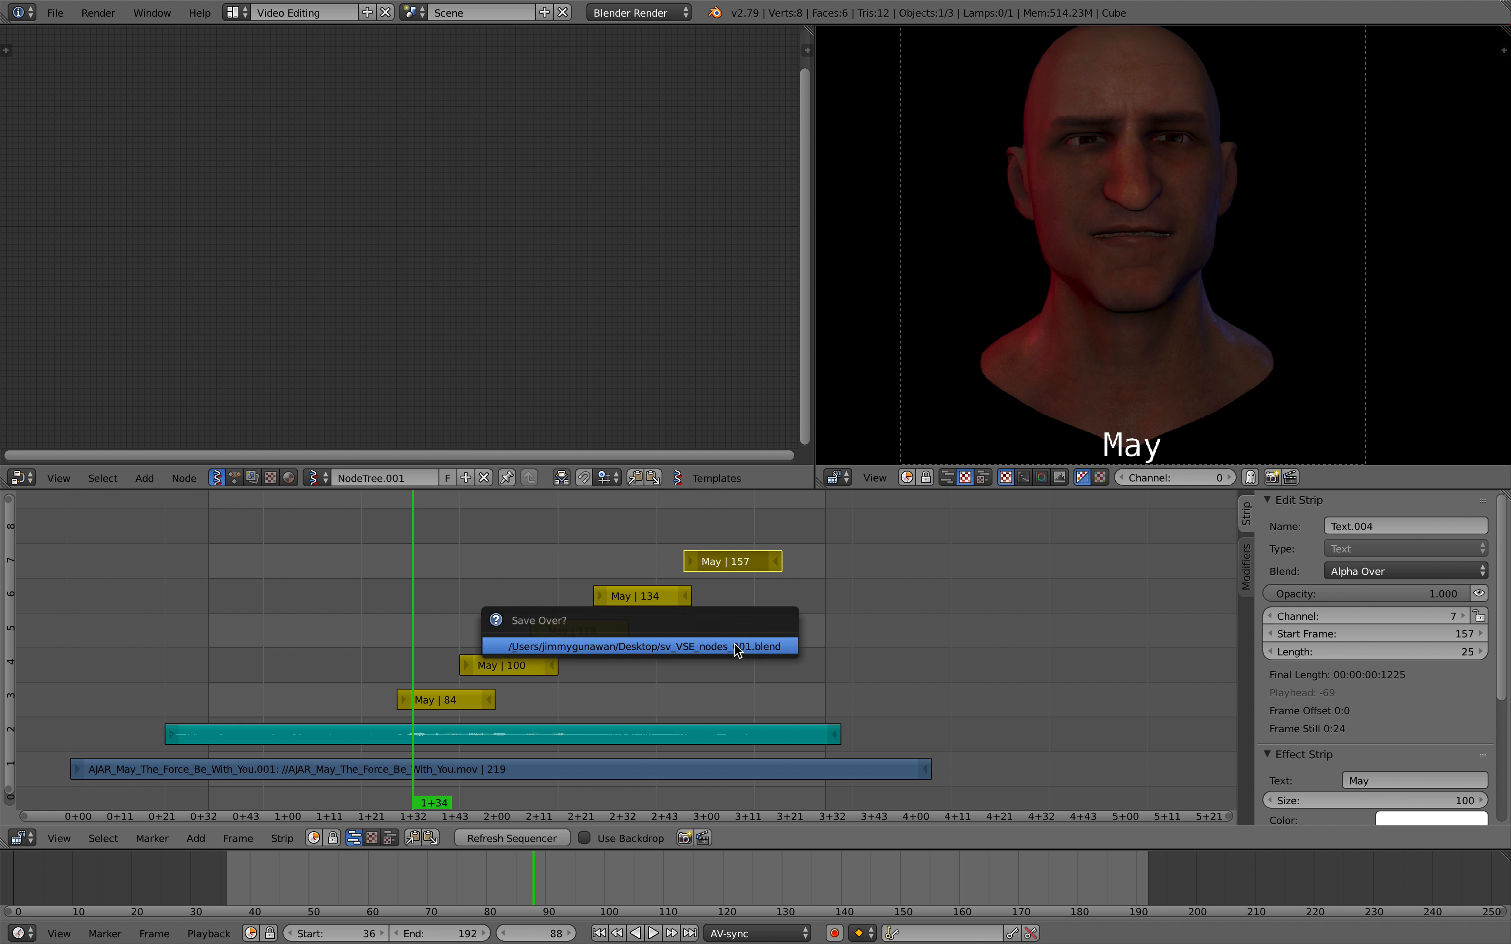
click(714, 645)
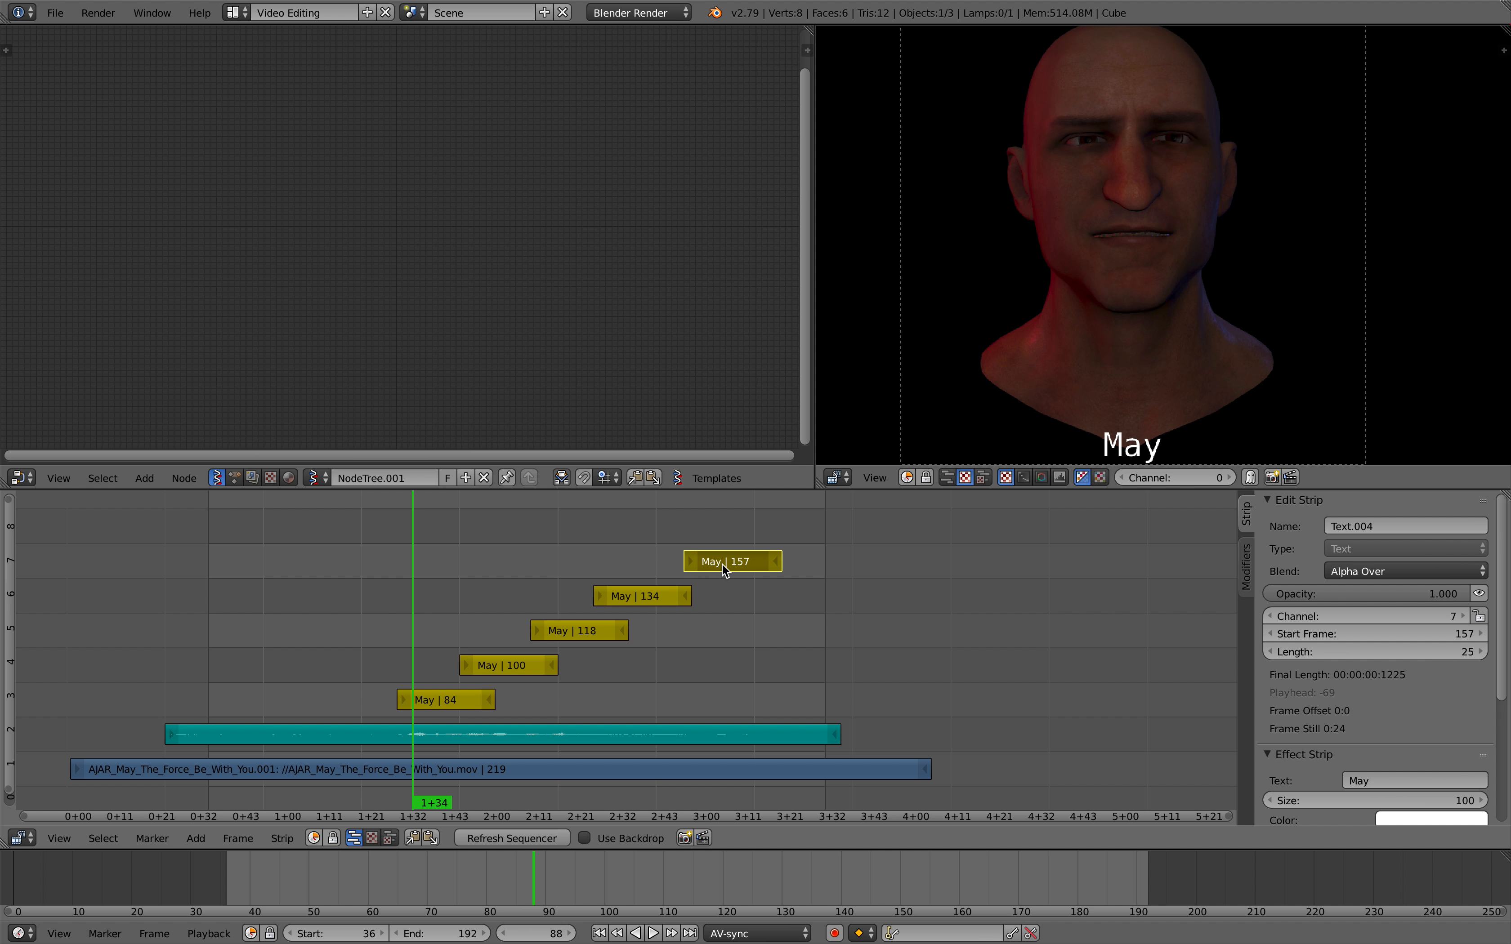
- Duplicate the channel 7 caption onto channel 8 starting at frame 168, and scrub the playhead to frame 97
key(shift+d)
click(766, 528)
drag(415, 592, 451, 606)
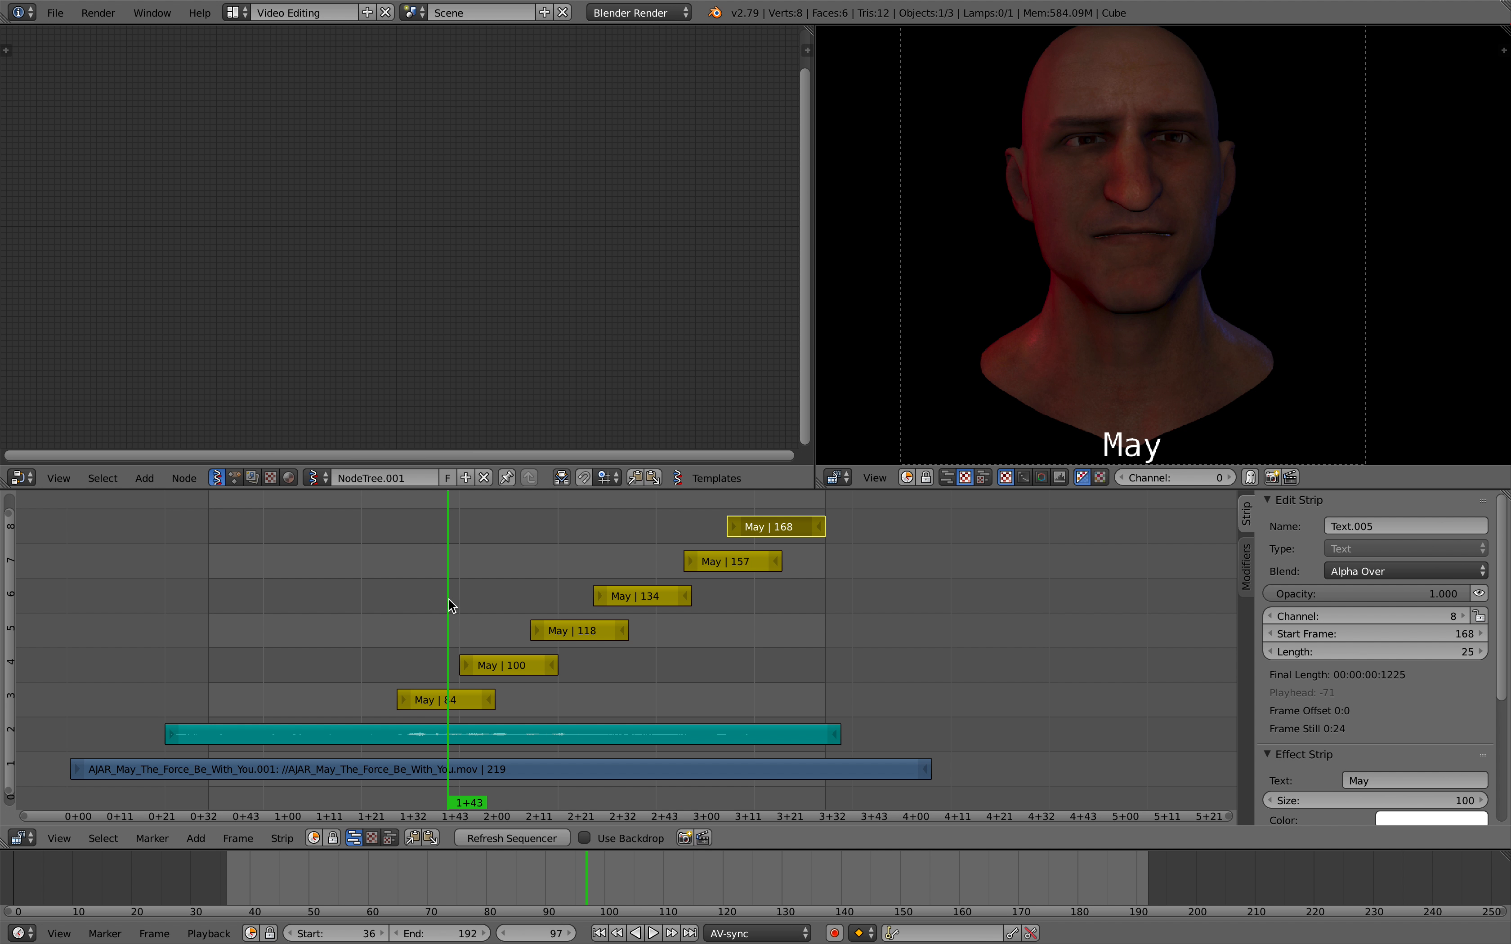
- Move the playhead to frame 112 and change the channel 4 caption's text to "The"
right_click(544, 670)
click(506, 609)
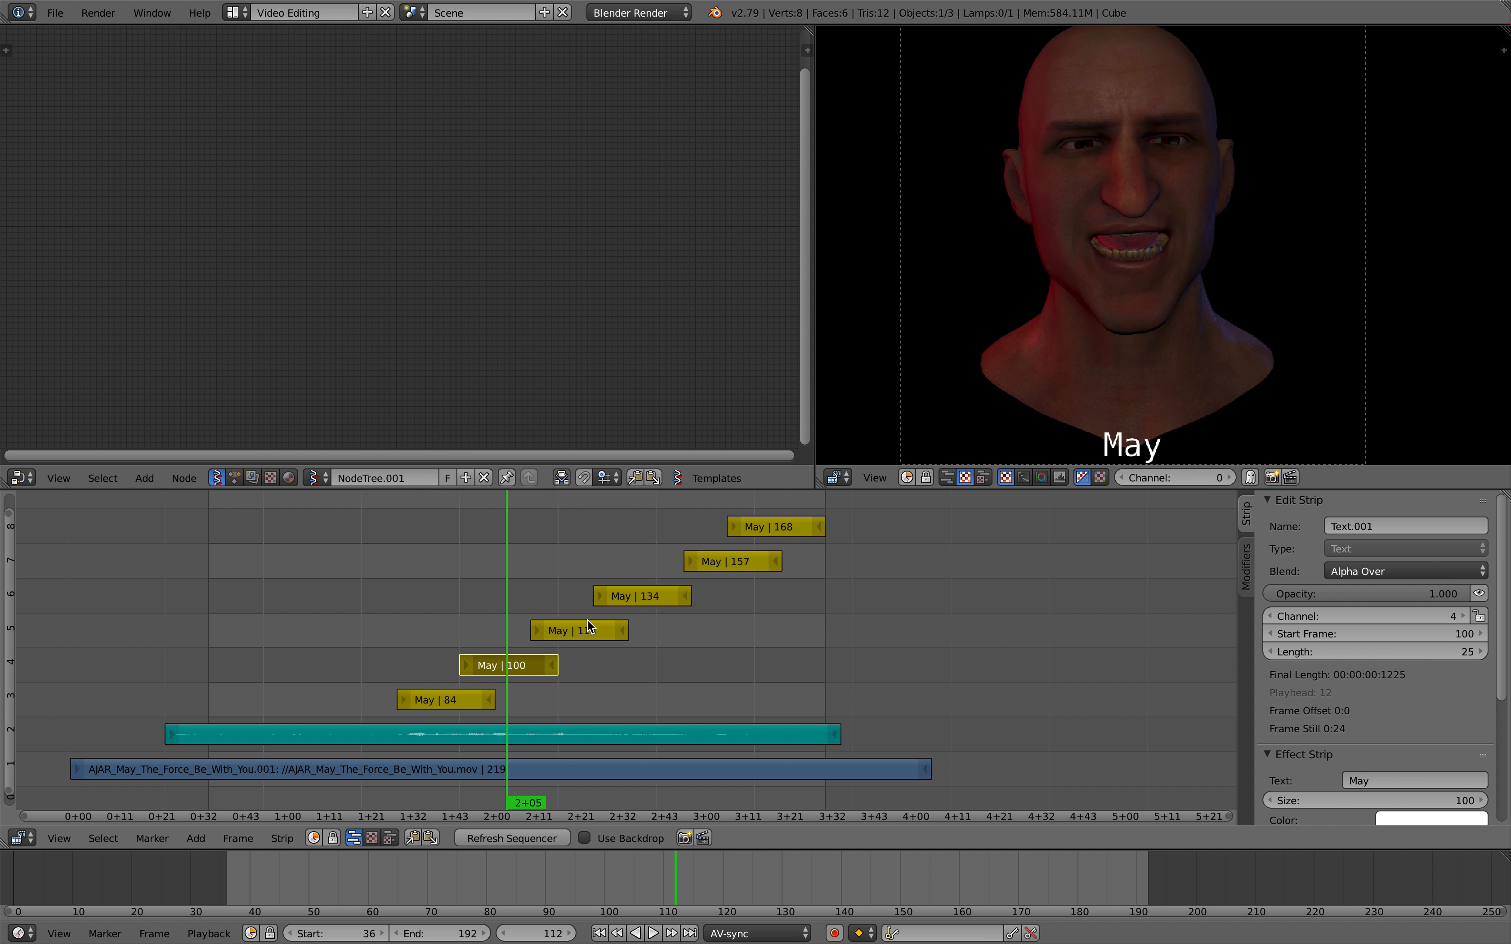
click(1406, 780)
text(The)
key(Return)
- Change the text of the captions on channels 5, 6 and 7 to "Force", "Be" and "With"
click(582, 637)
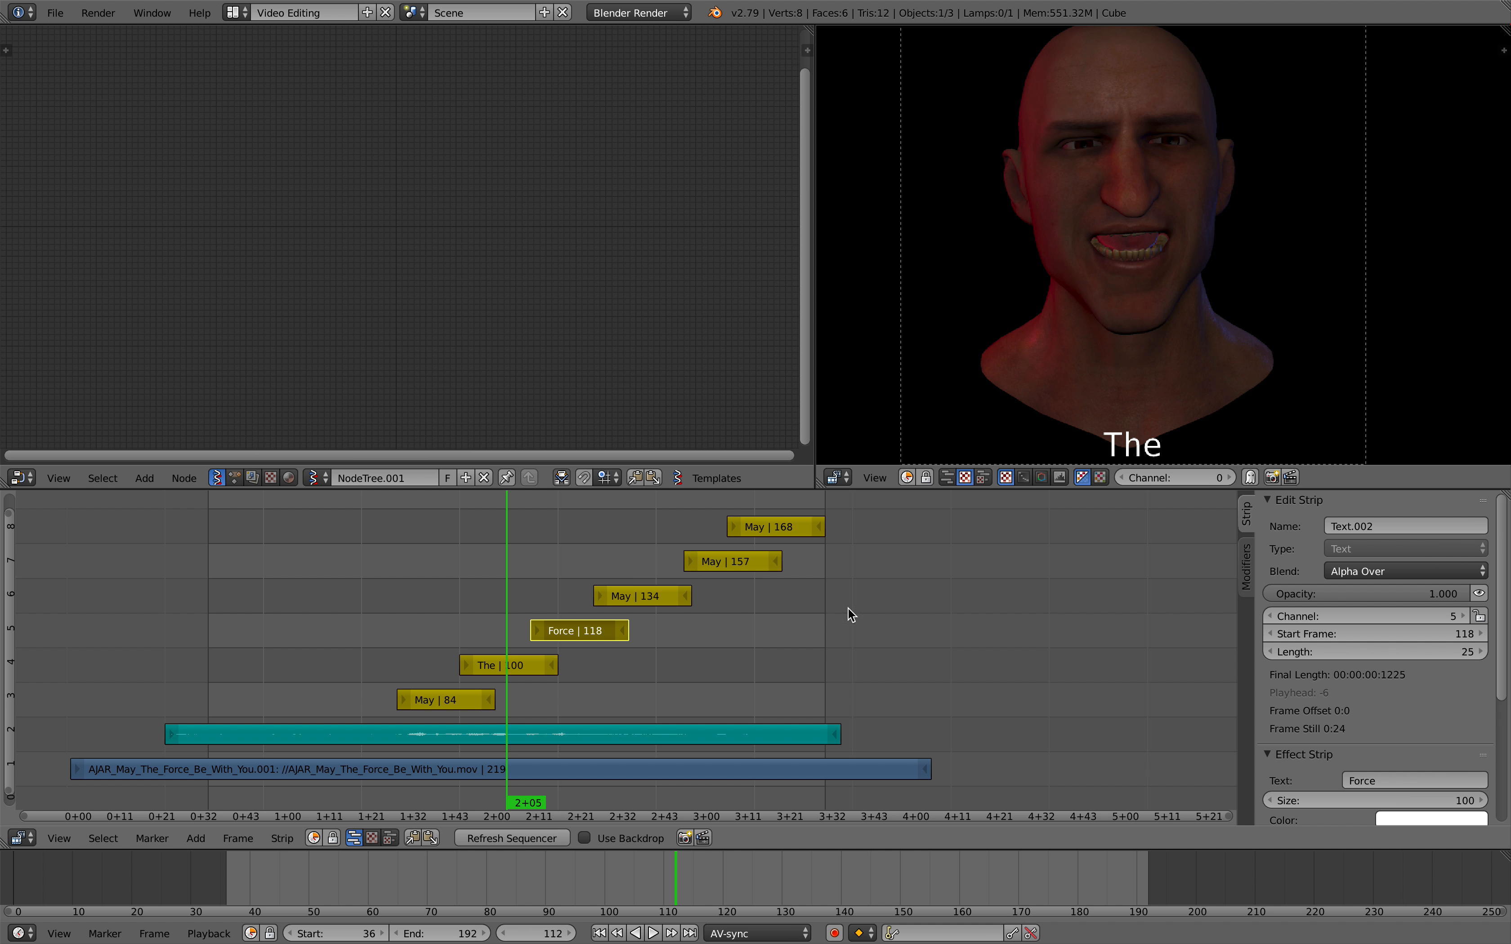
click(634, 590)
click(1373, 775)
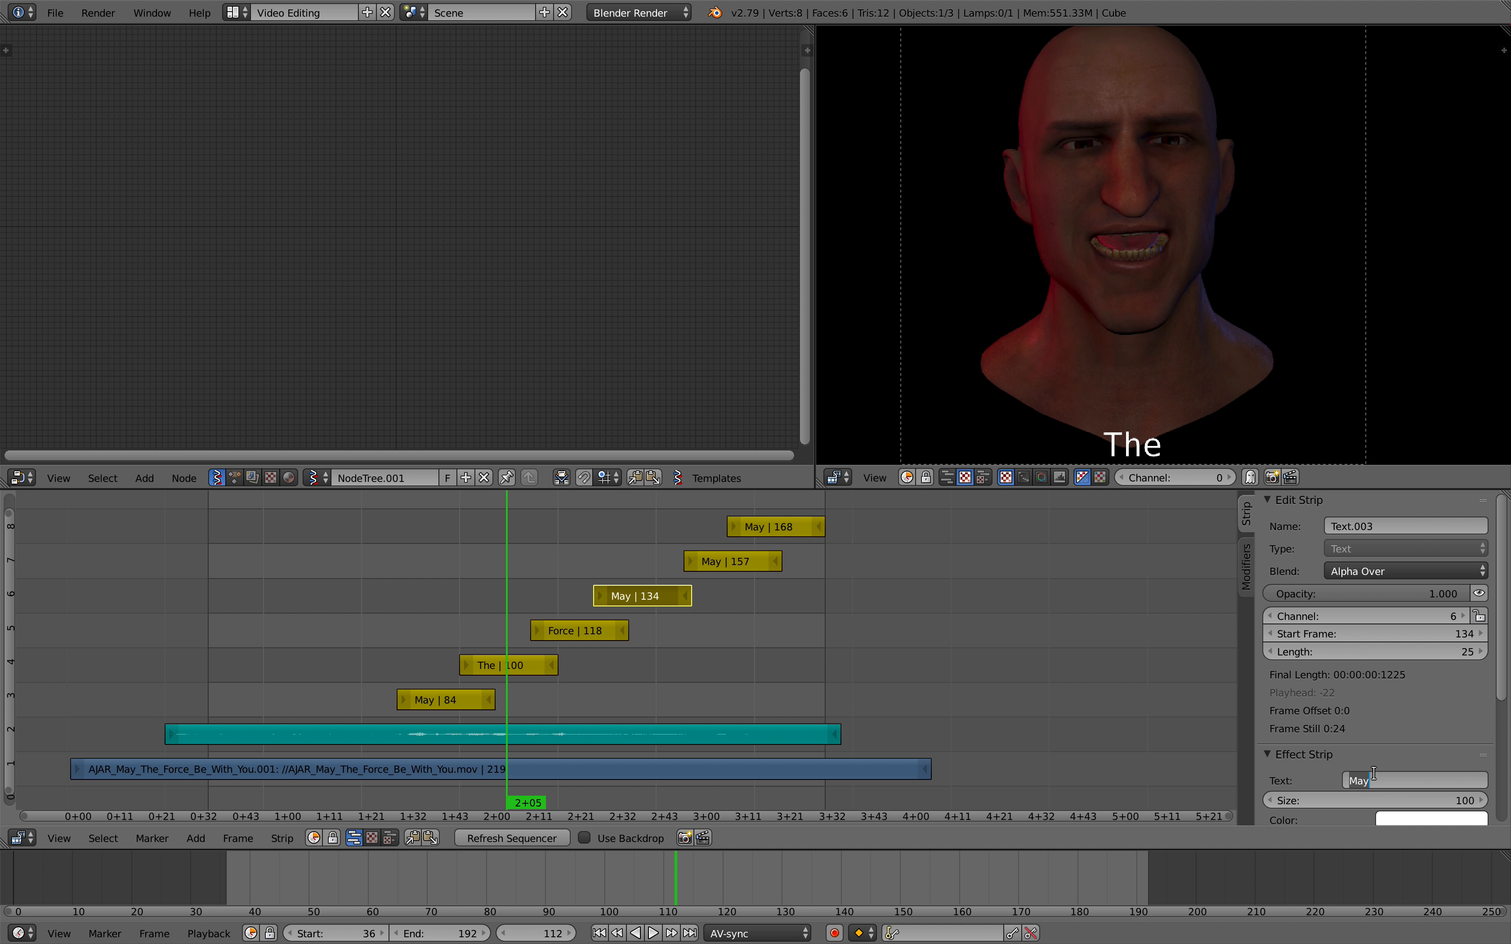
click(718, 562)
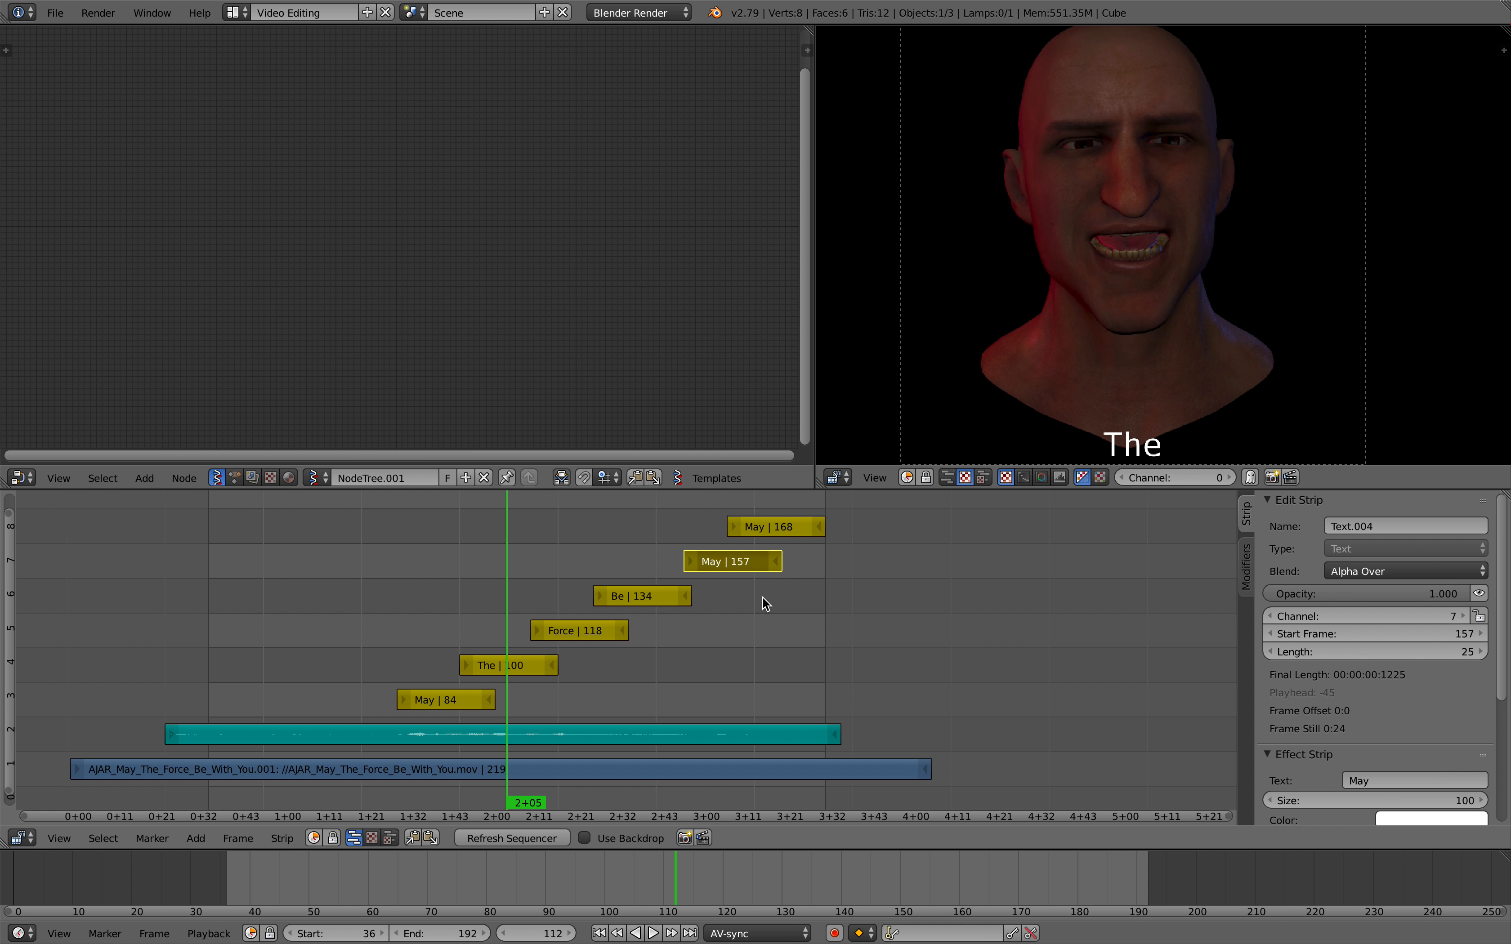
key(Return)
- Change the channel 8 caption's text to "You", move the playhead to frame 105 and save over sv_VSE_nodes_001.blend
right_click(783, 525)
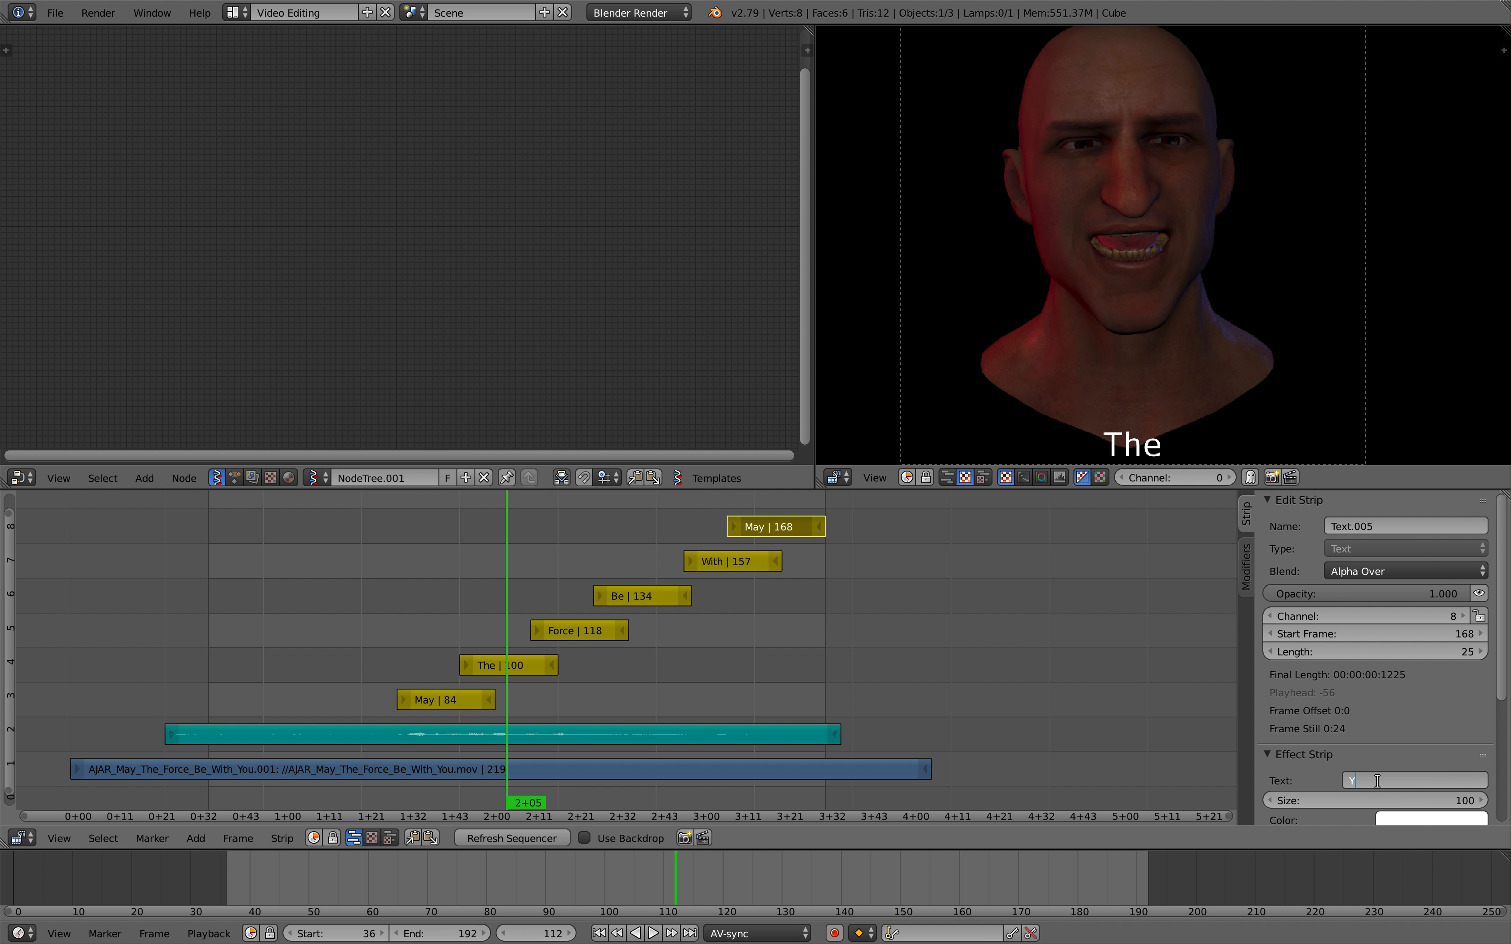
click(1378, 780)
text(You)
mouse_move(477, 566)
mouse_down()
mouse_move(432, 565)
mouse_move(588, 547)
mouse_move(456, 580)
mouse_move(498, 578)
mouse_up()
drag(427, 660, 479, 585)
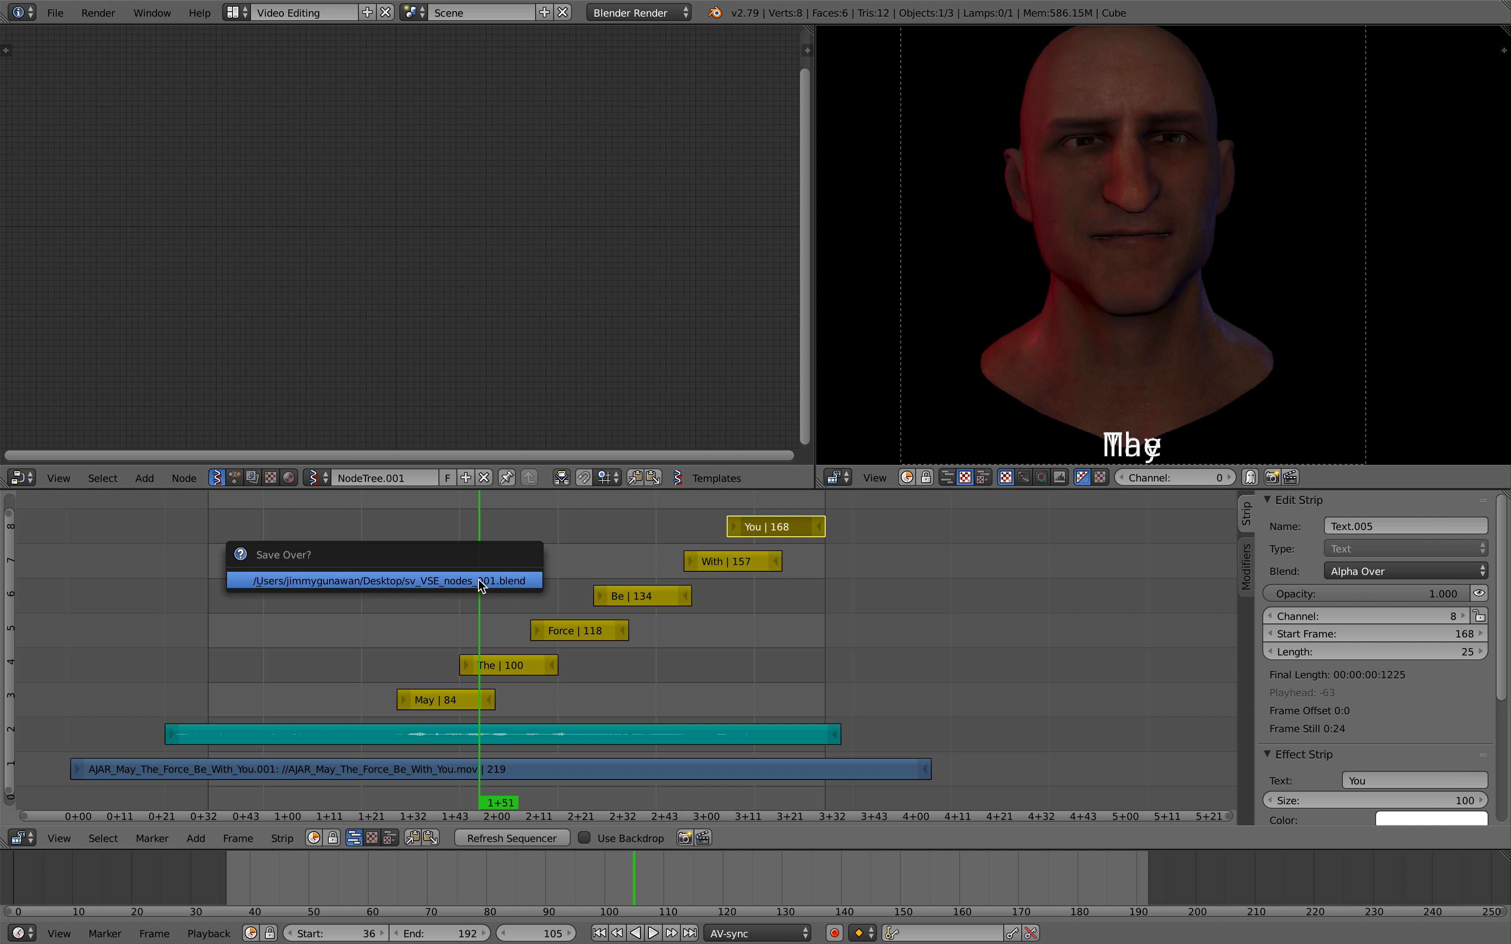
key(ctrl+s)
click(487, 664)
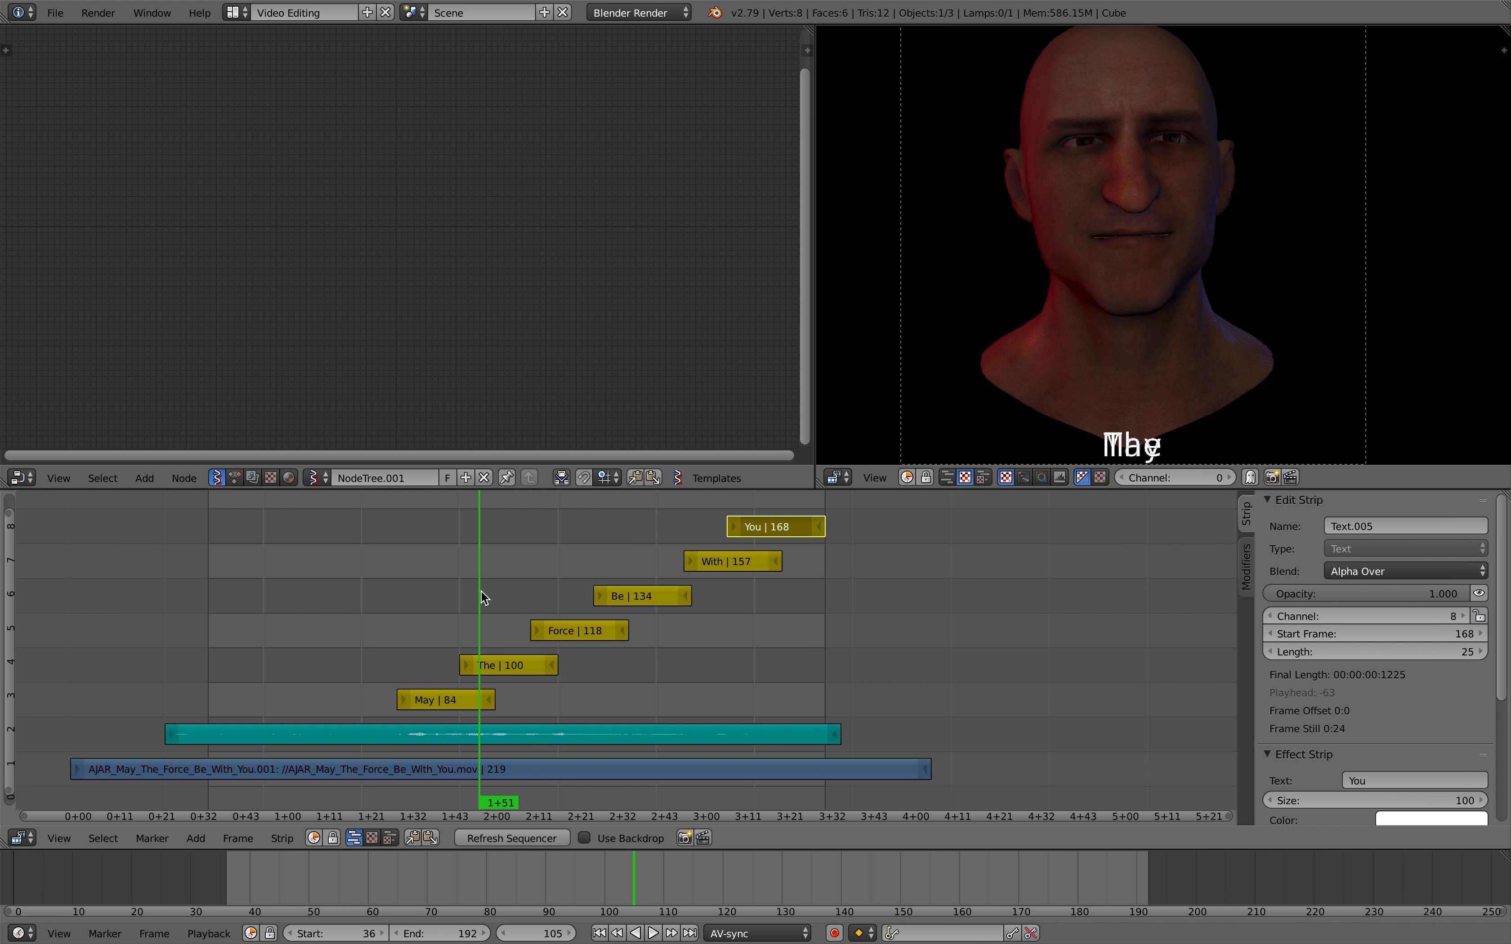
- Make the node editor and preview slightly taller, and scrub the playhead through the captions to frame 169
mouse_move(532, 490)
mouse_down()
mouse_move(536, 446)
mouse_move(536, 501)
mouse_up()
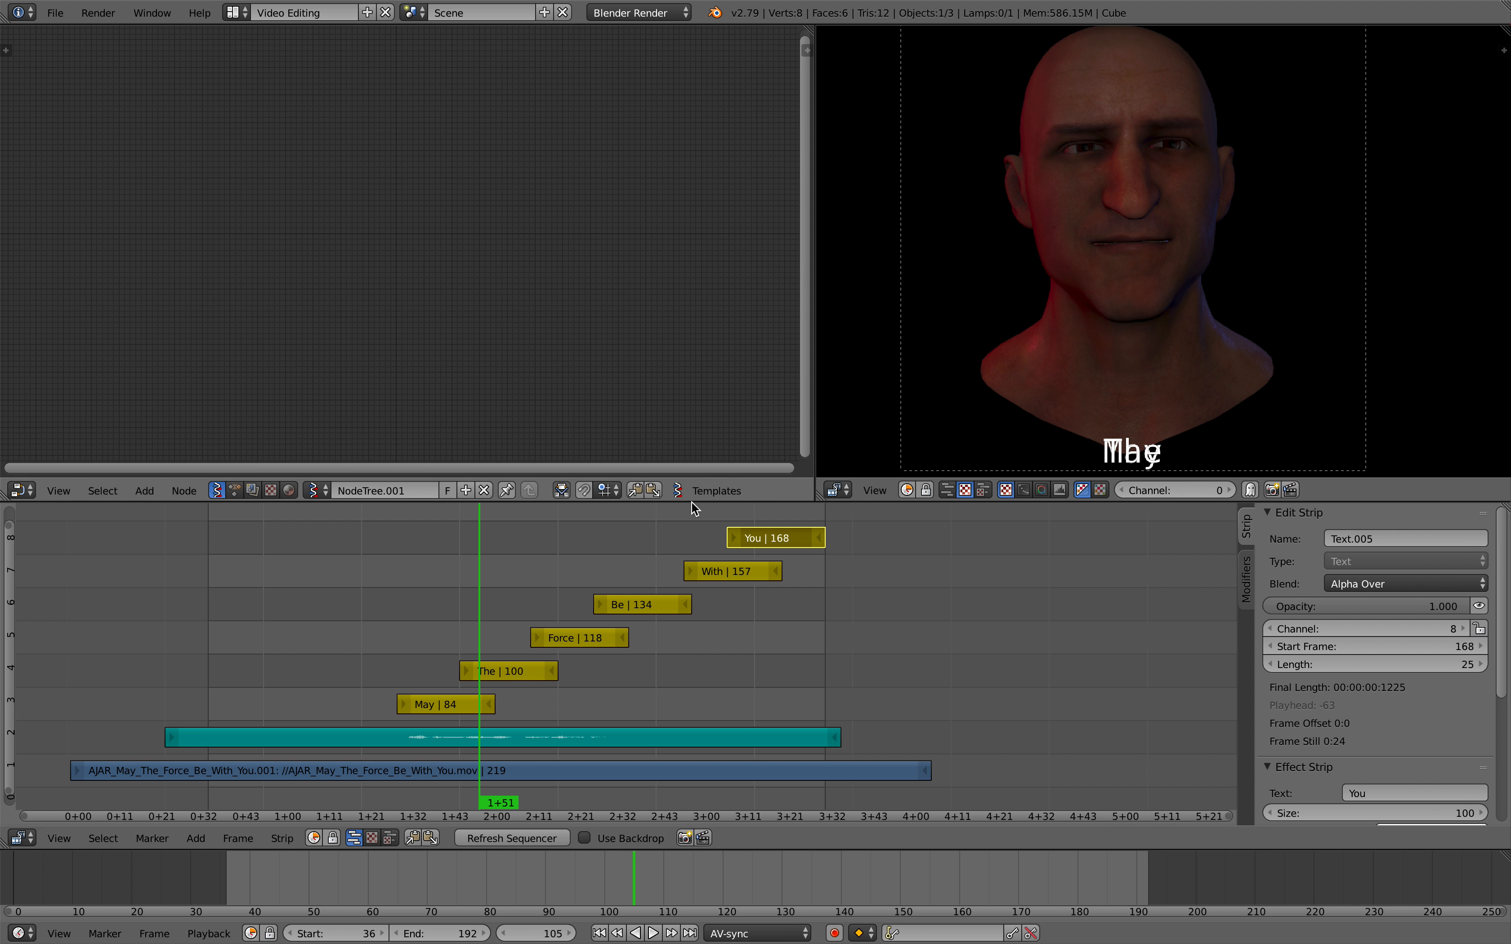
drag(620, 578, 524, 554)
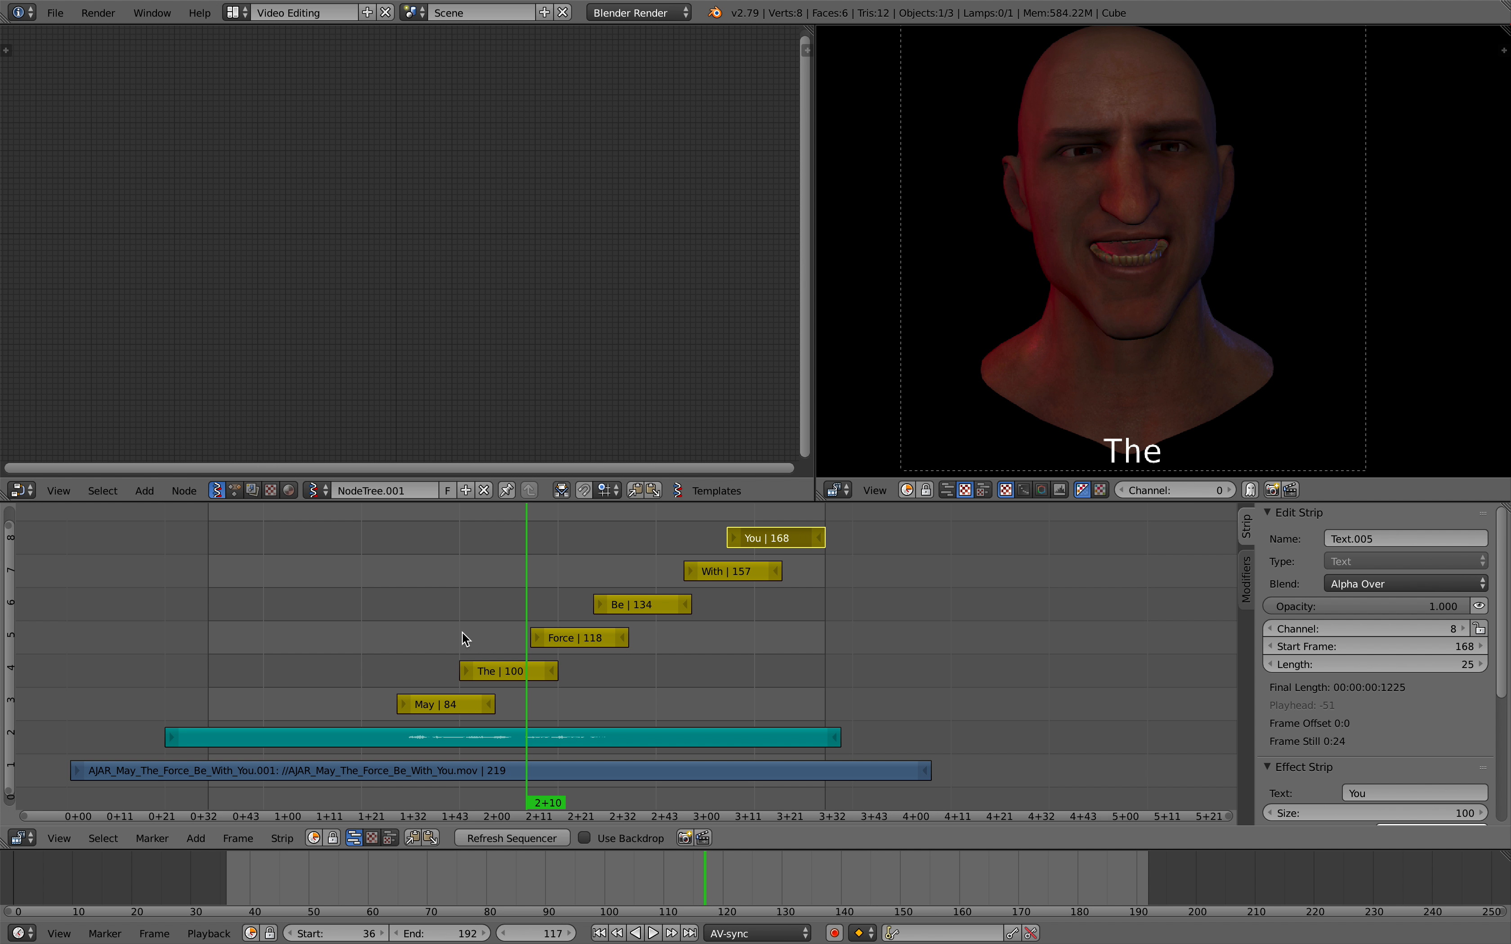
mouse_move(737, 575)
mouse_down()
mouse_move(497, 566)
mouse_move(732, 548)
mouse_up()
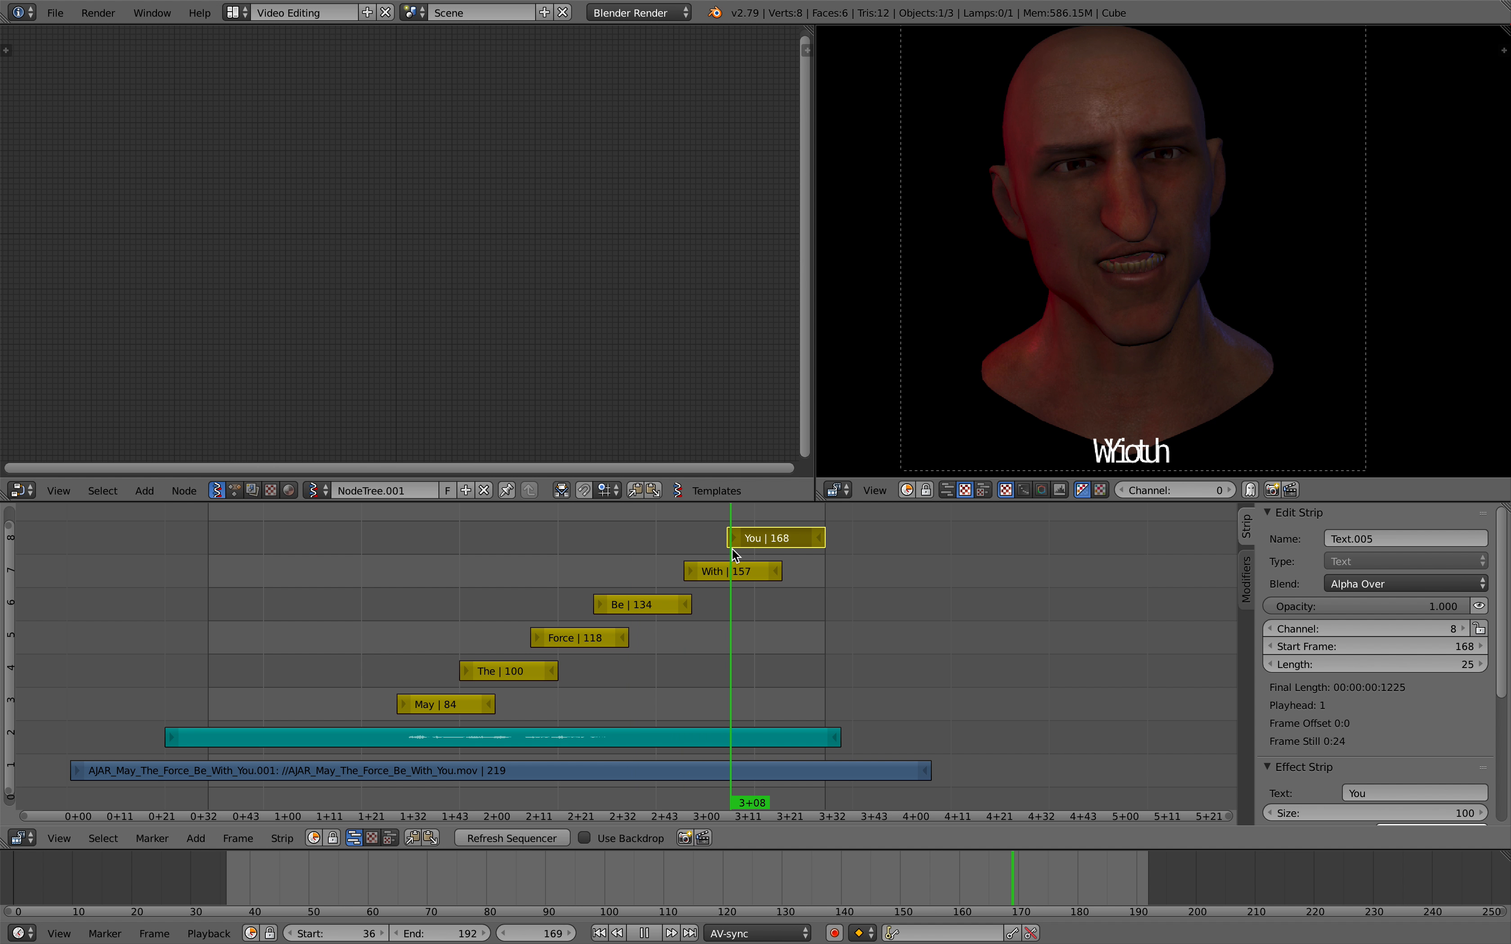
- Select all six caption strips with "With" active, try a text size of 20 and check the captions at frame 107
right_click(729, 569)
key(b)
drag(392, 539, 779, 710)
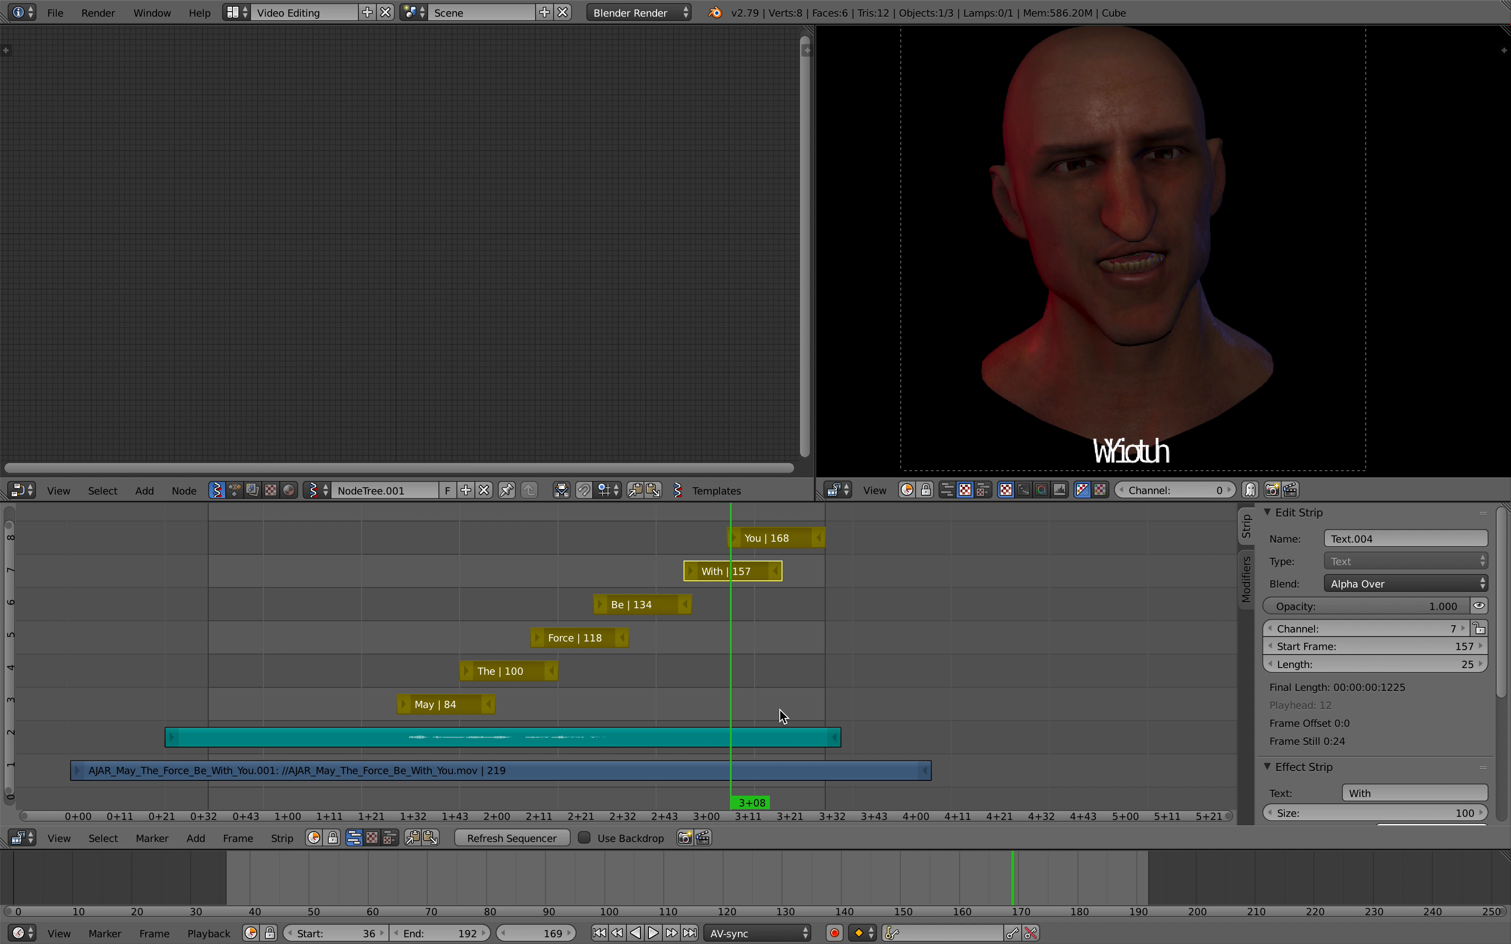
scroll(1502, 707, down, 3)
click(1436, 743)
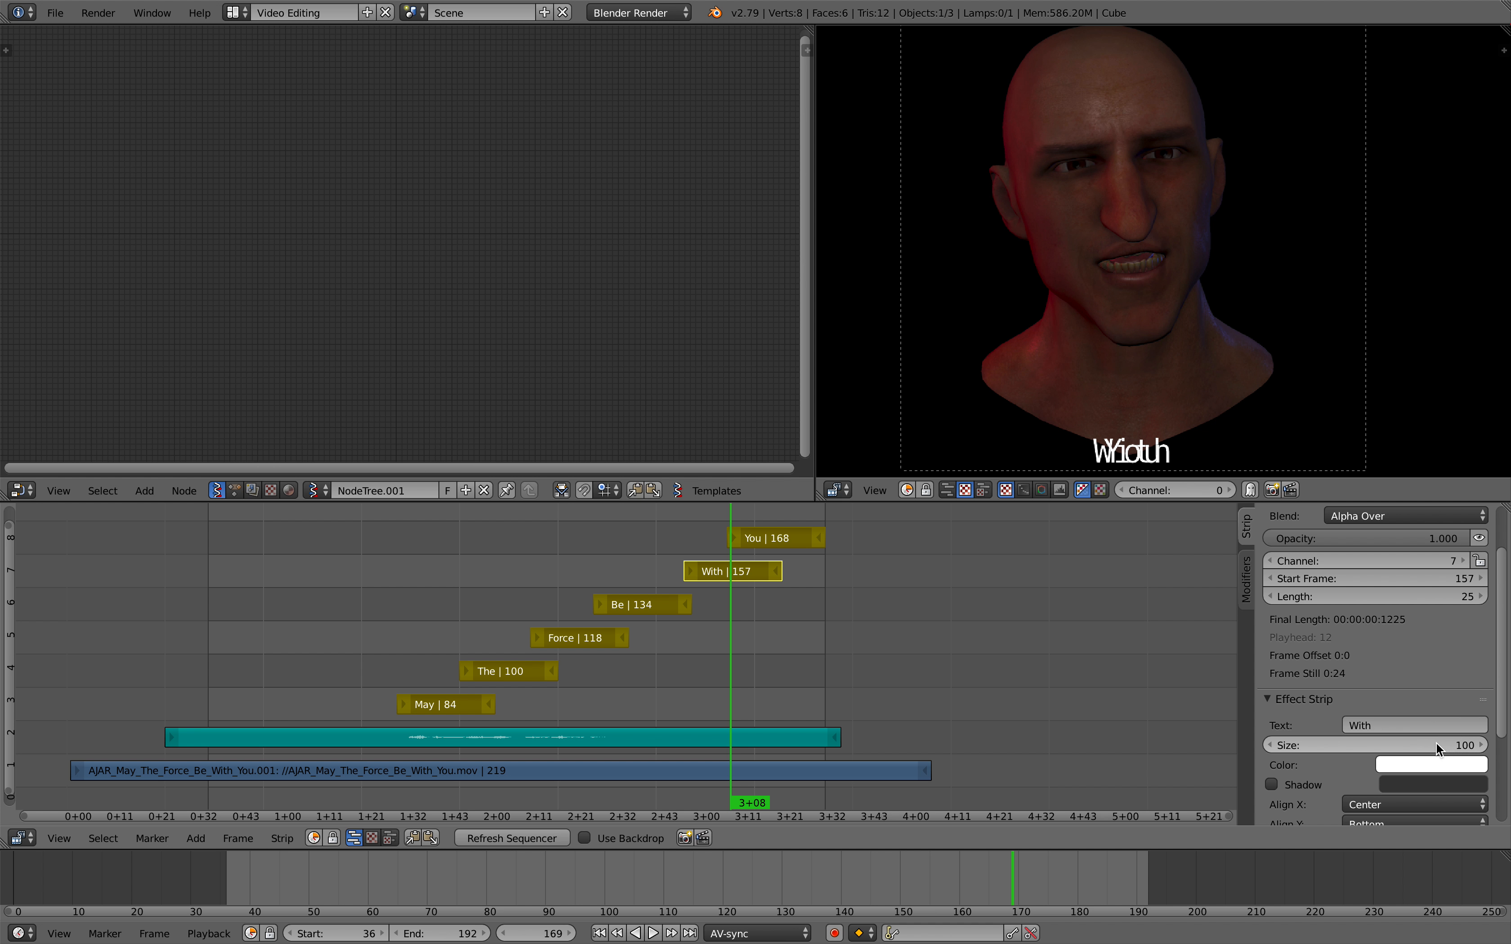
text(20)
key(Return)
drag(680, 679, 753, 561)
click(487, 565)
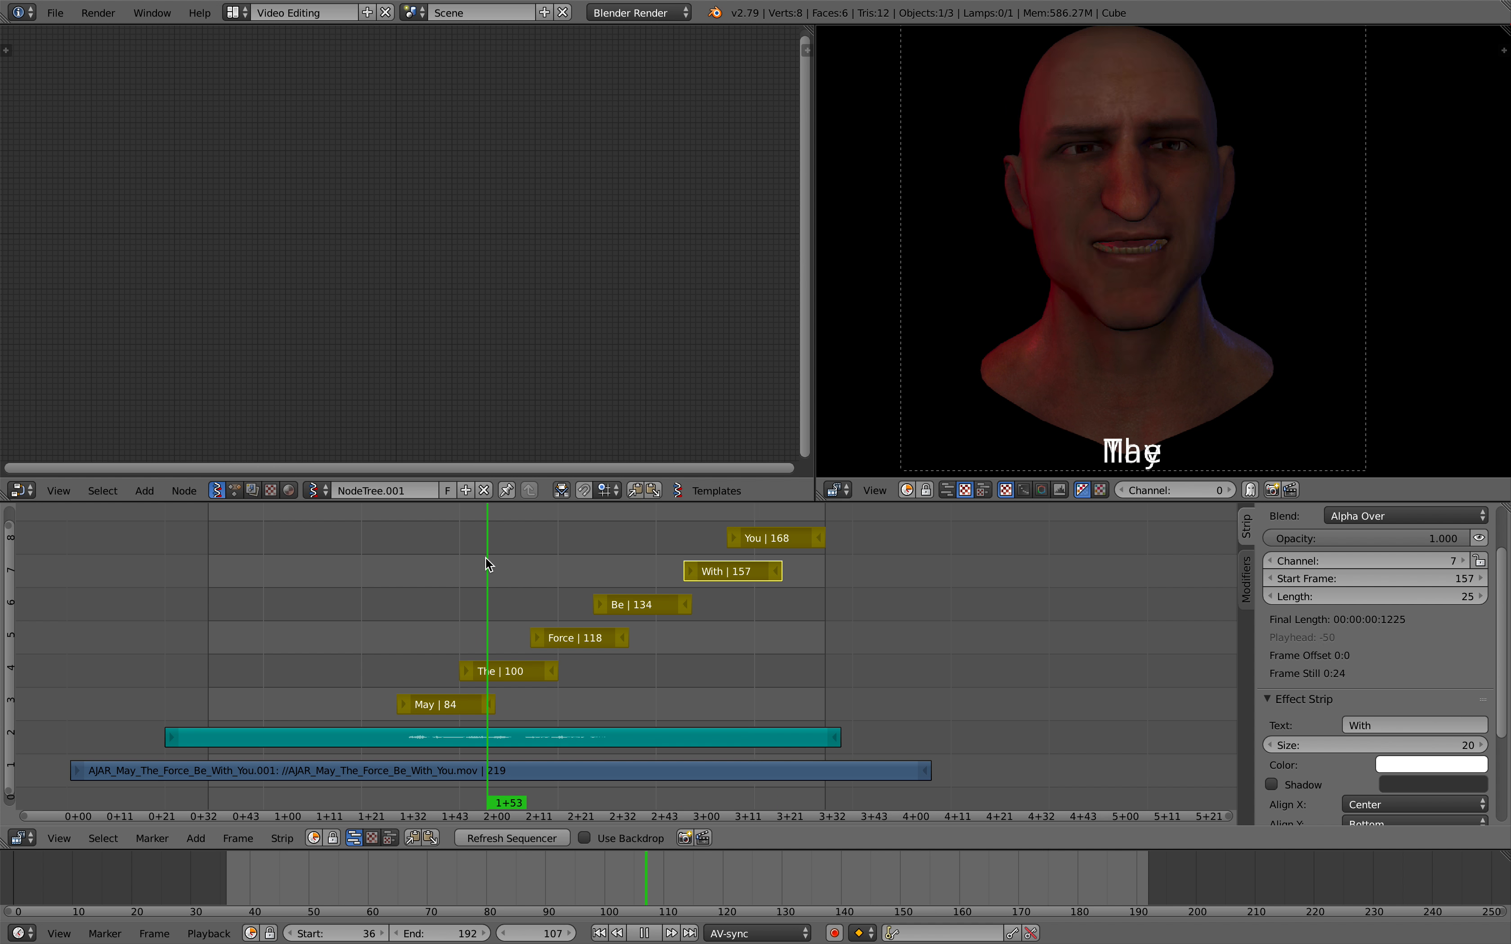
- Select all six caption strips again, set their text size to 60 and preview them, ending at frame 99
key(b)
drag(389, 528, 805, 708)
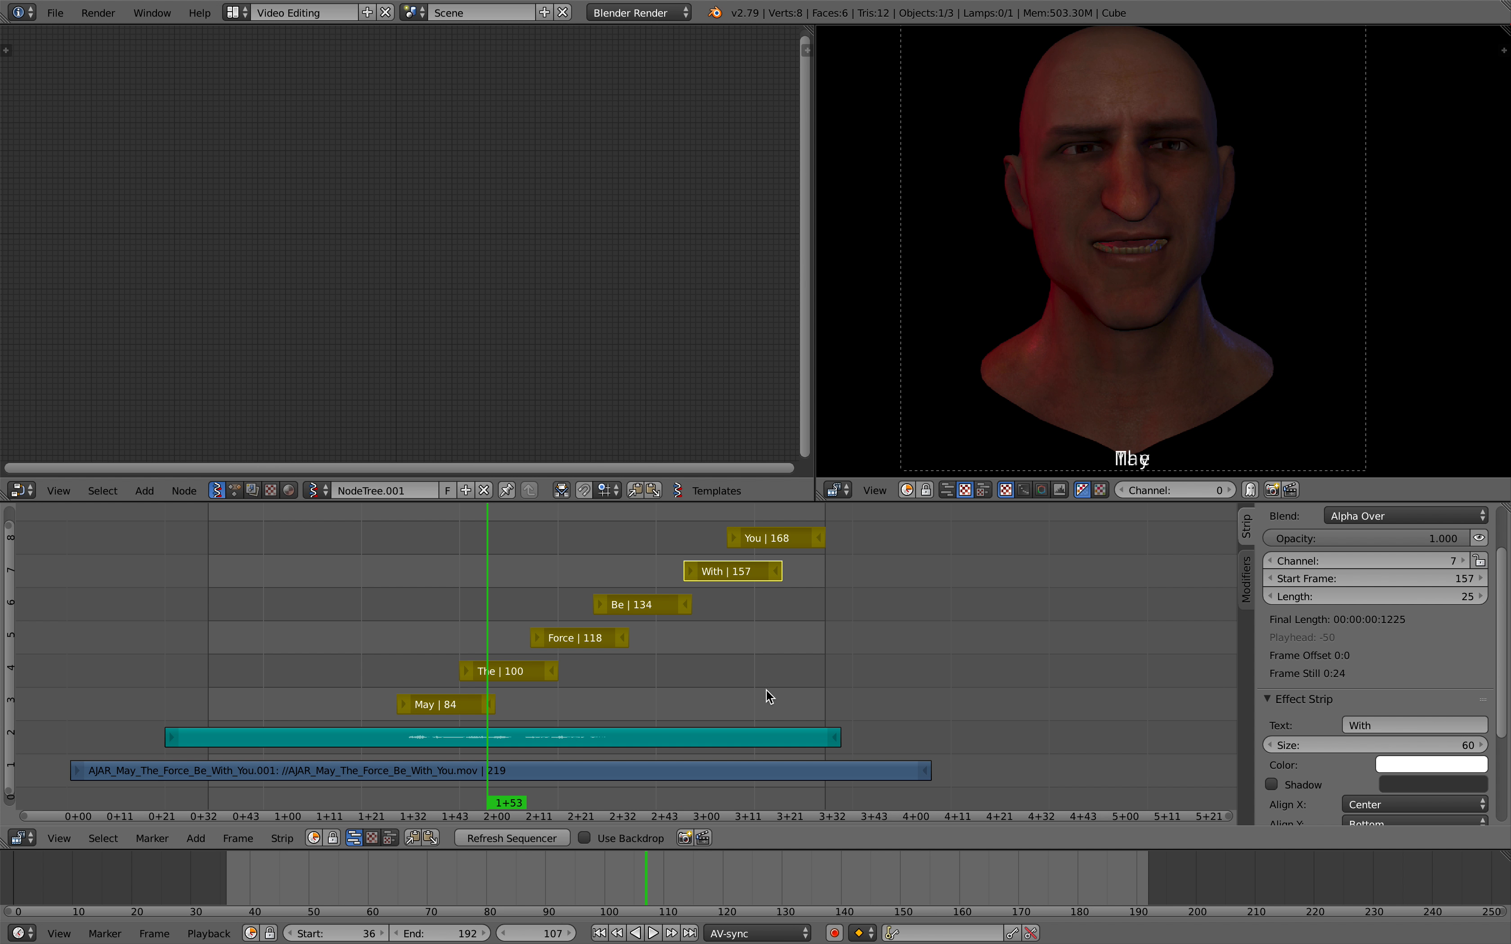
click(459, 580)
key(alt+a)
drag(726, 556, 455, 562)
- Set the location of the captions from "The" to "You" to X 0.68 and Y 0.58, and play back the result
key(b)
mouse_move(409, 532)
mouse_down()
mouse_move(777, 690)
mouse_move(786, 719)
mouse_up()
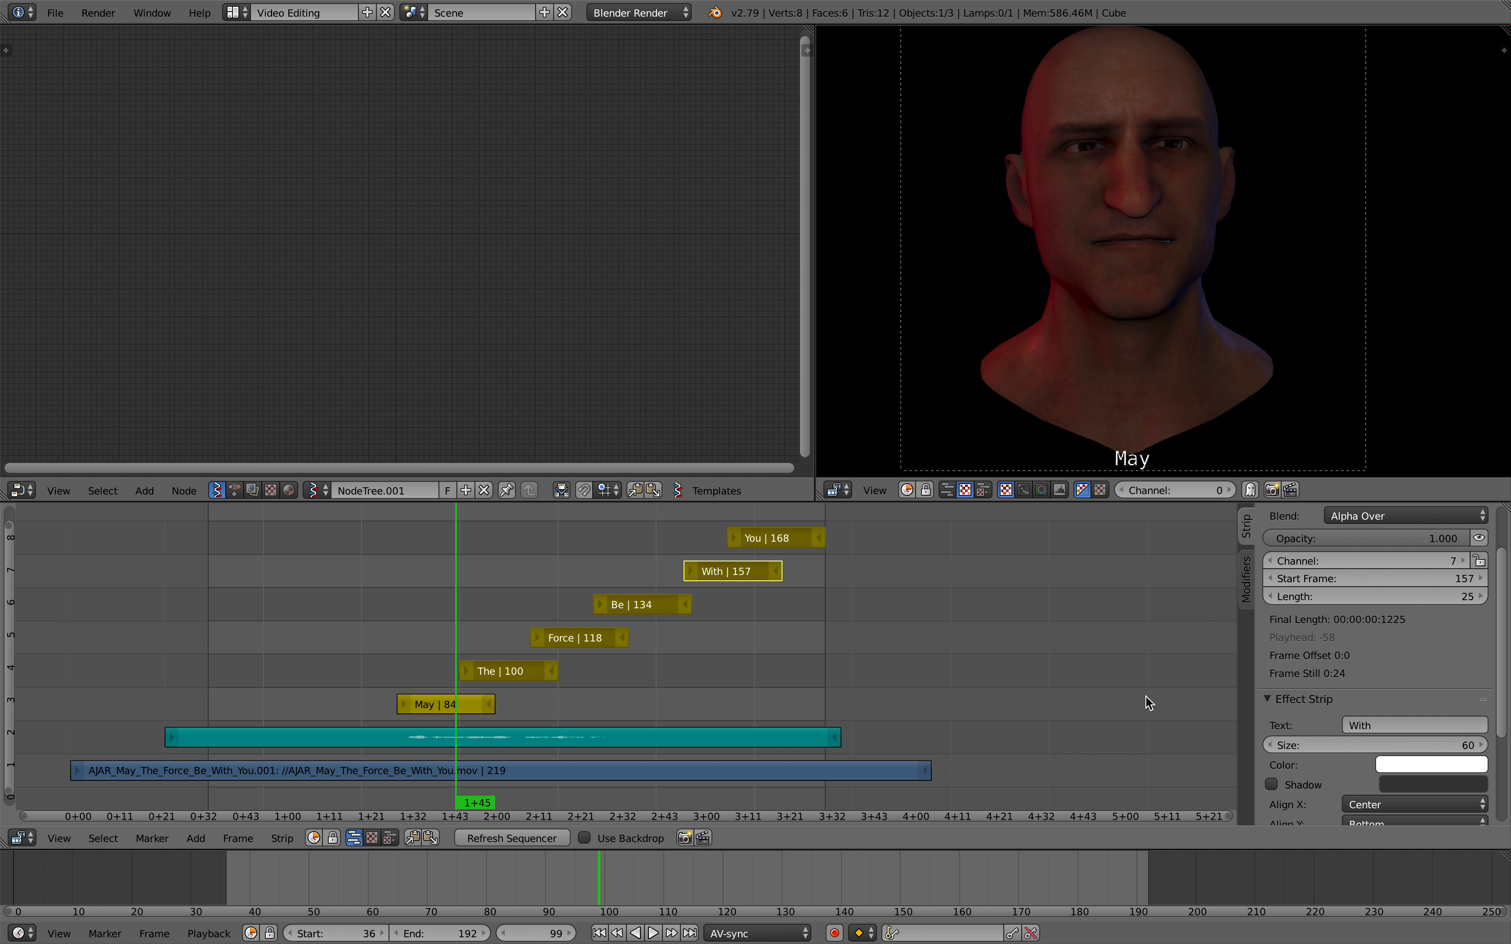
scroll(1415, 728, down, 3)
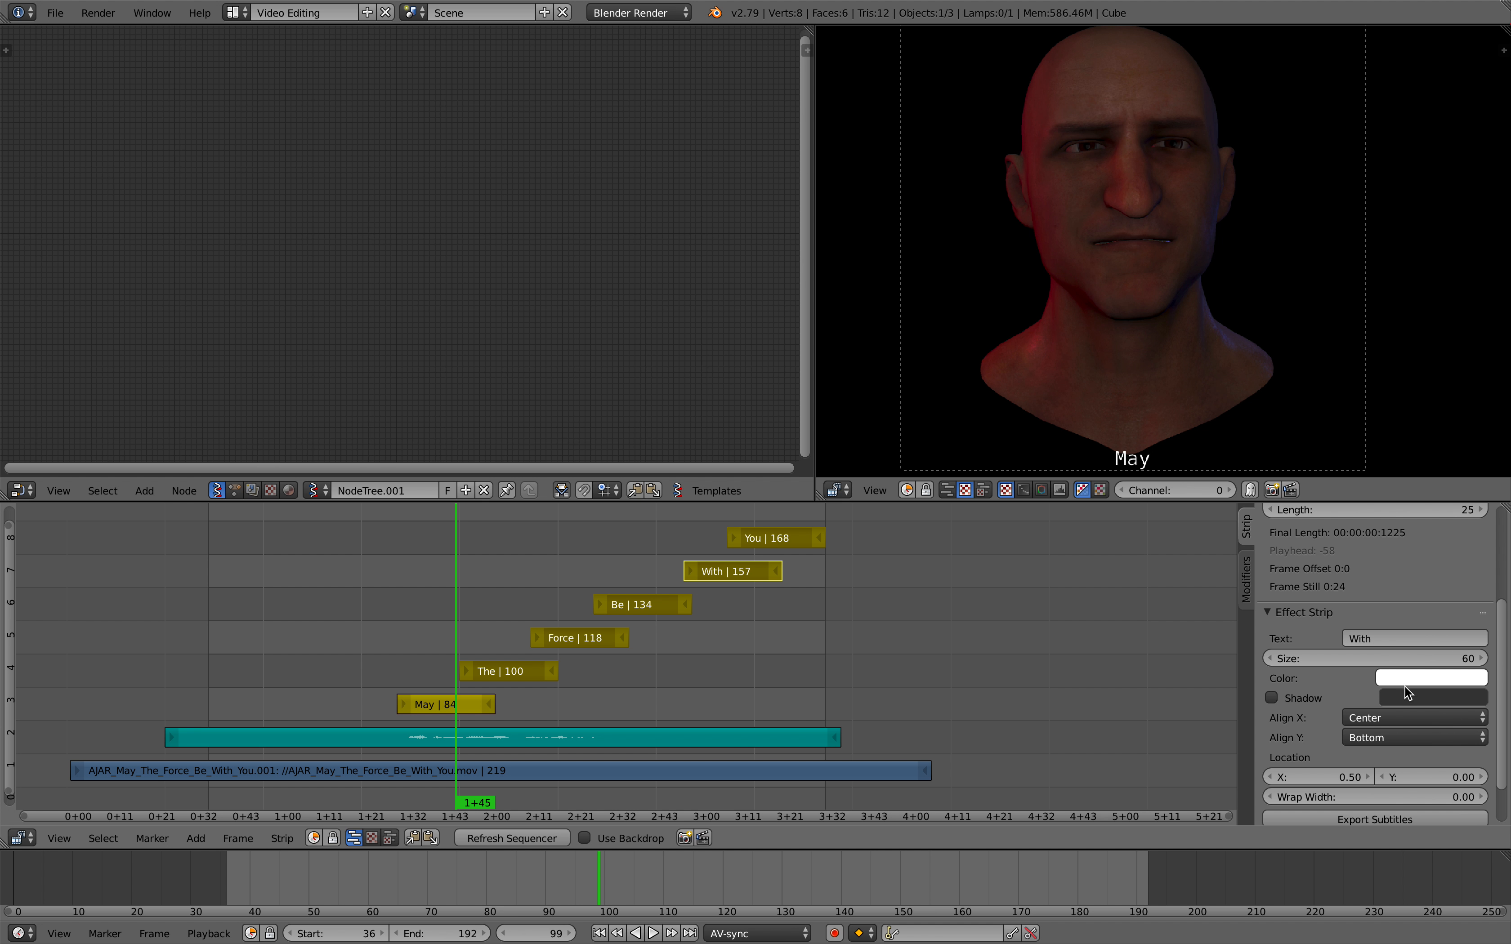
scroll(1506, 683, down, 2)
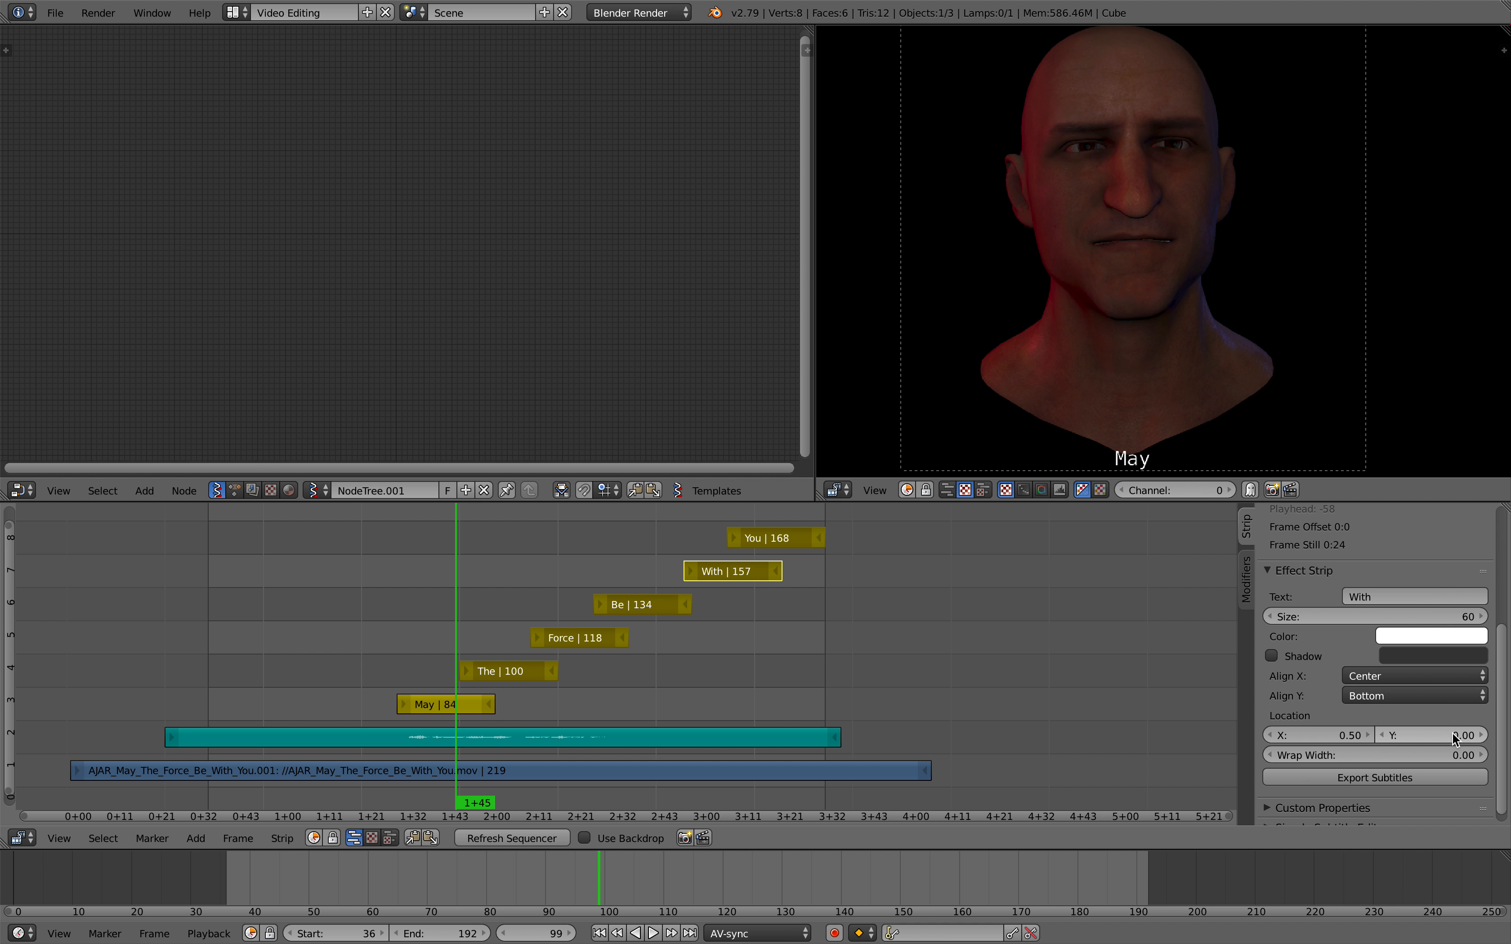
drag(1452, 734, 1473, 735)
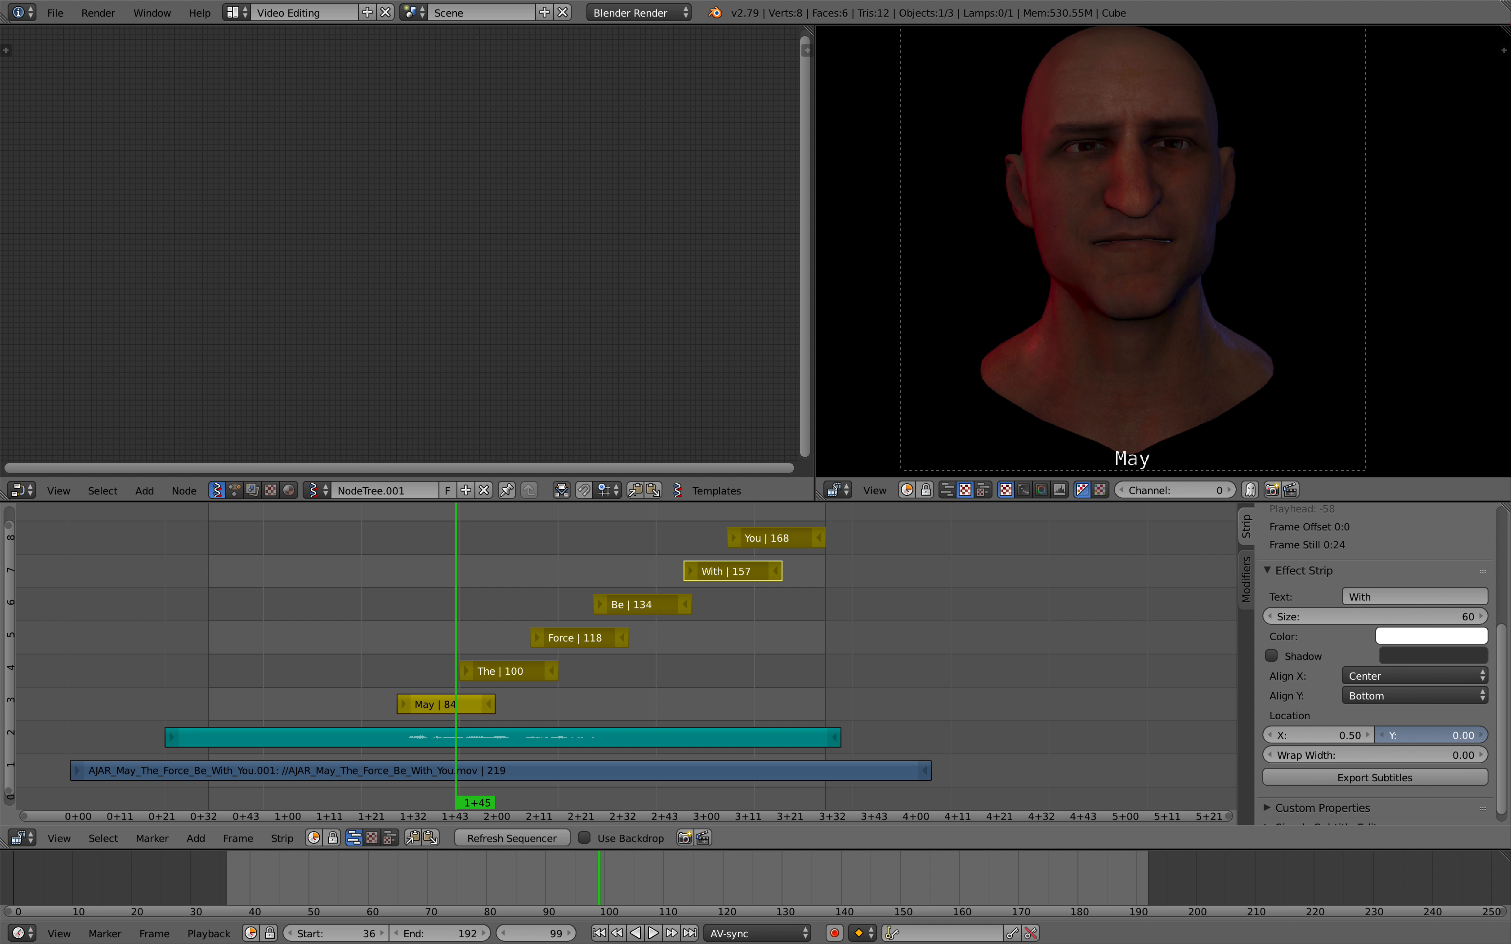
drag(1317, 736, 1346, 735)
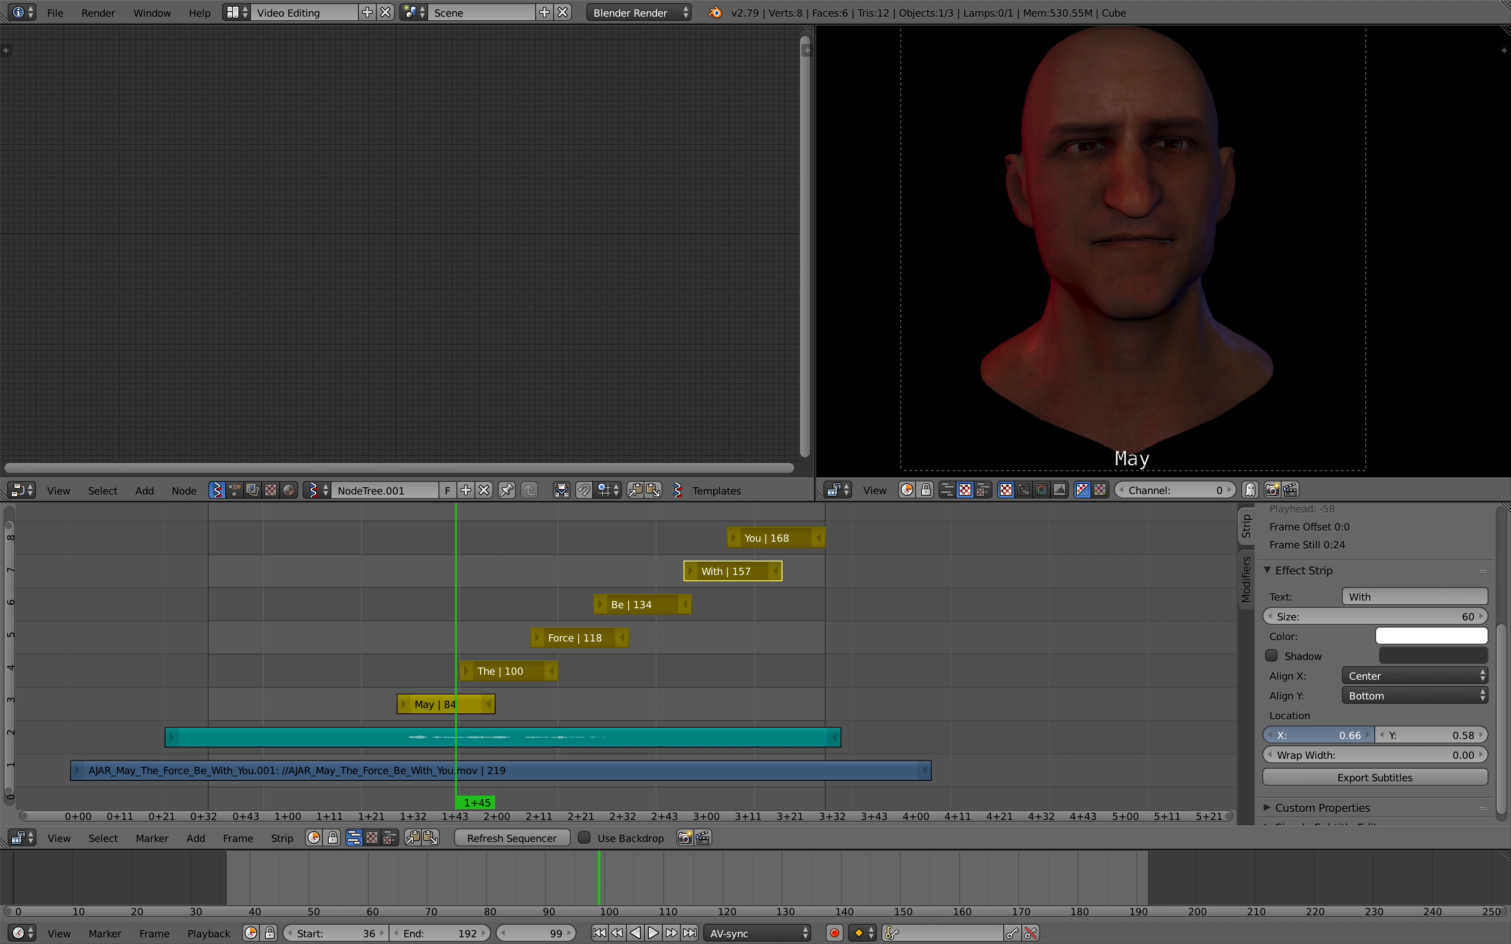
key(alt+a)
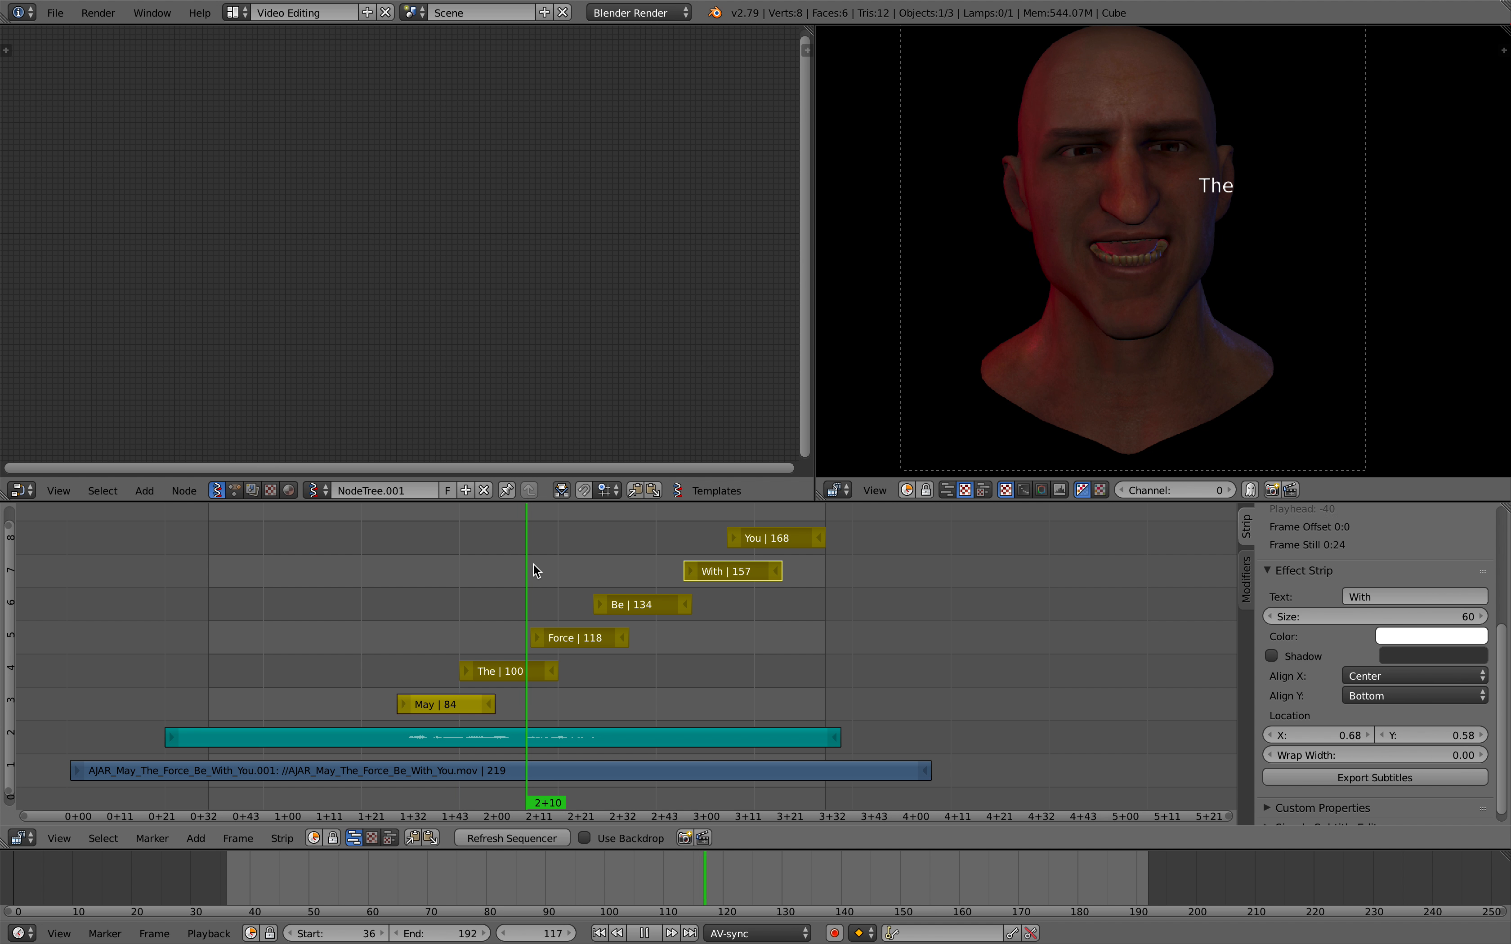
key(Escape)
- Select all six caption strips with the "May" strip as the active one and the playhead at frame 99
right_click(458, 701)
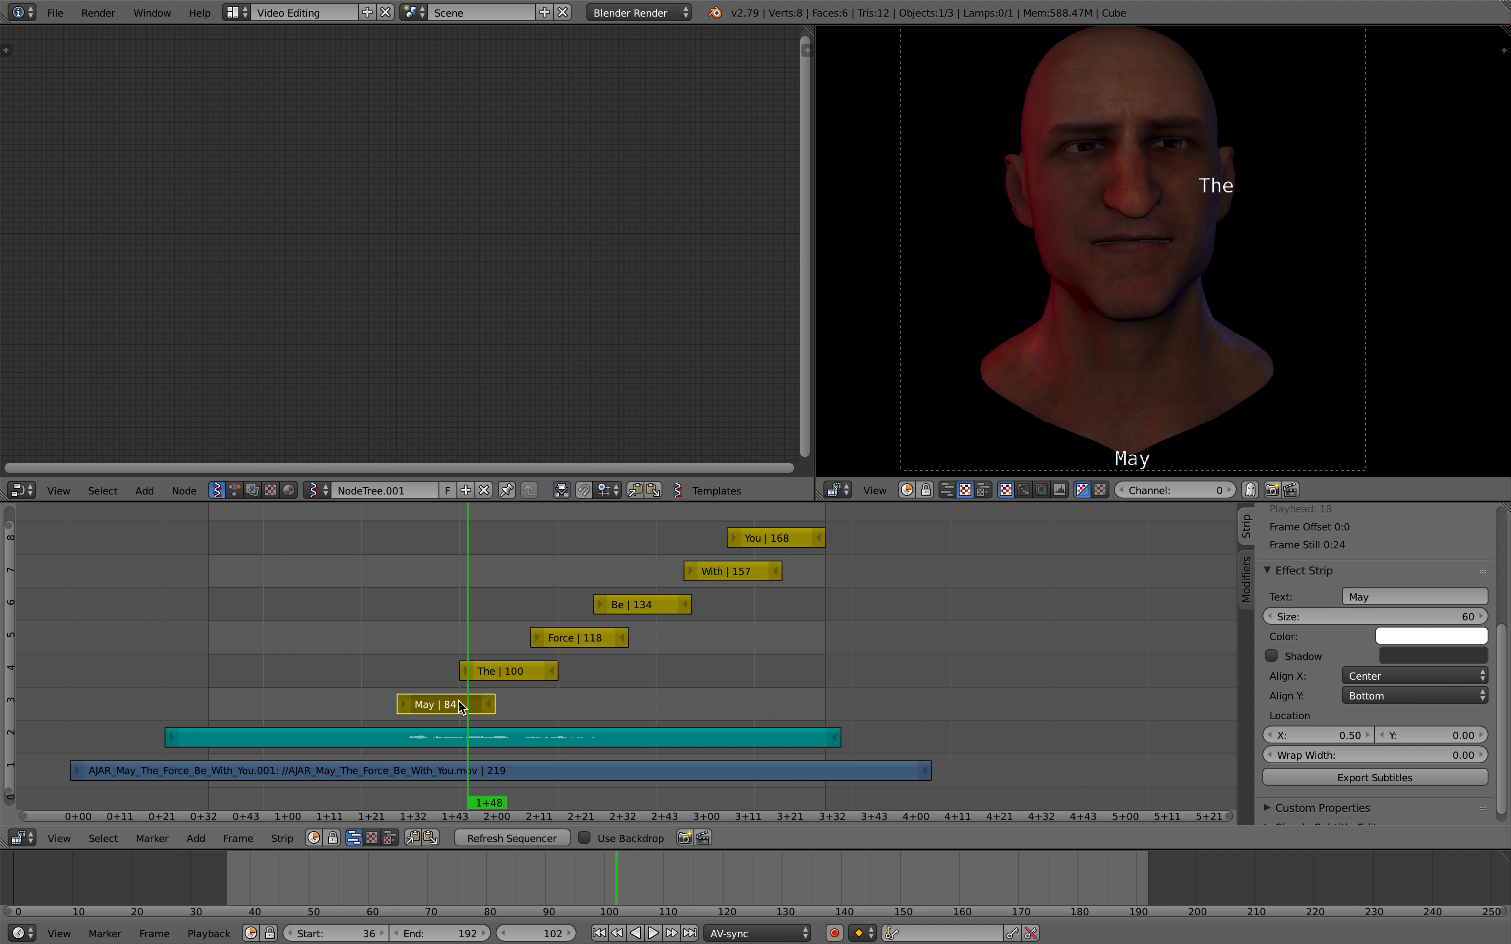
key(b)
drag(348, 516, 693, 655)
click(457, 608)
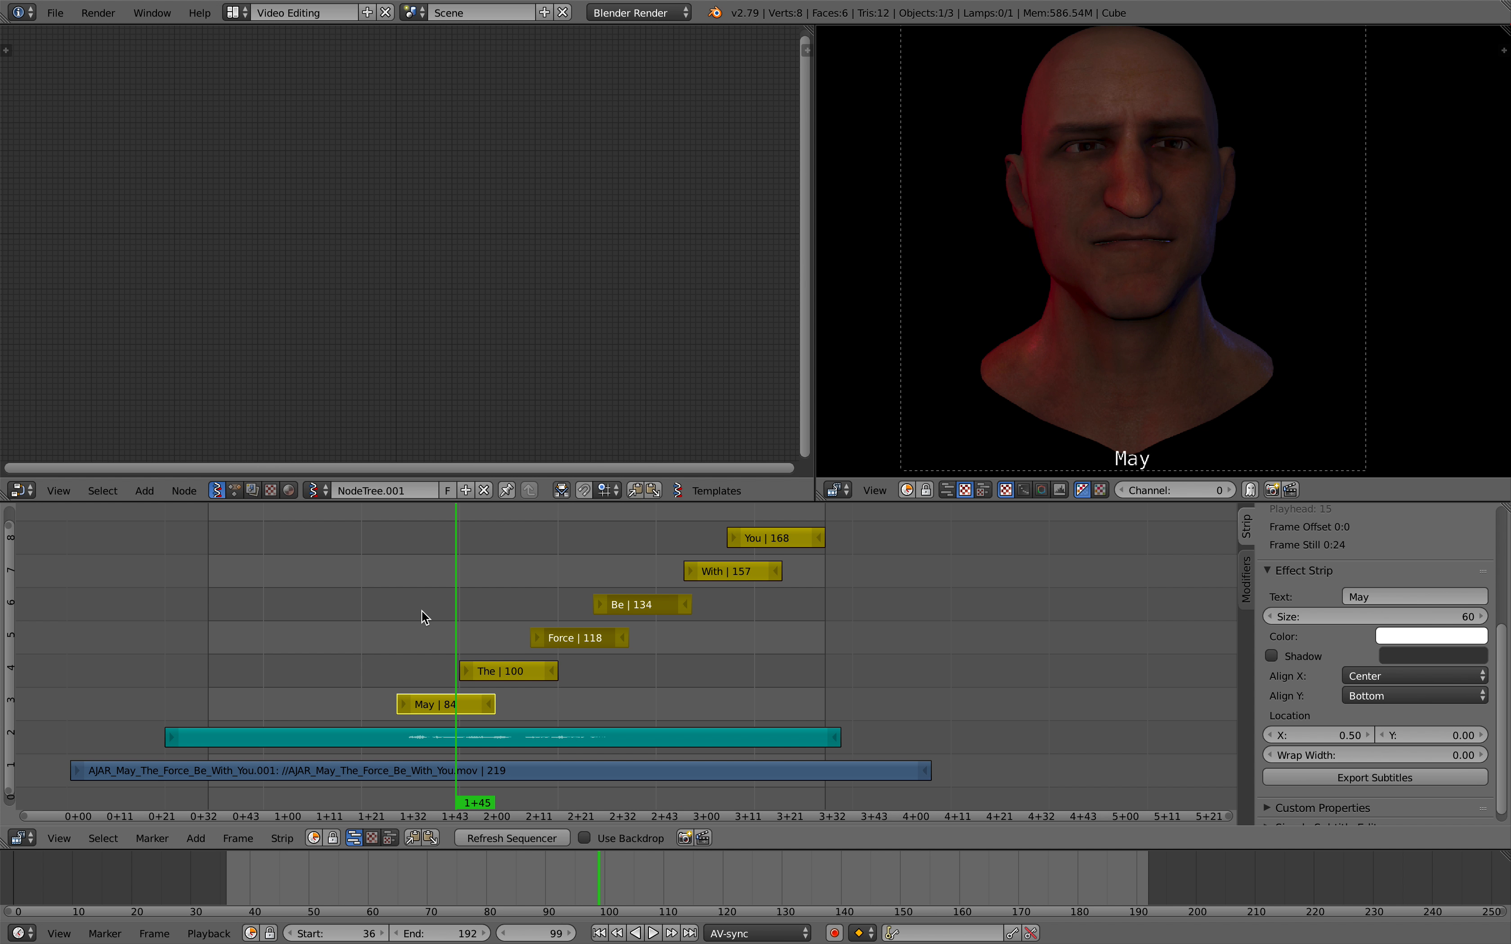
key(c)
key(Escape)
key(b)
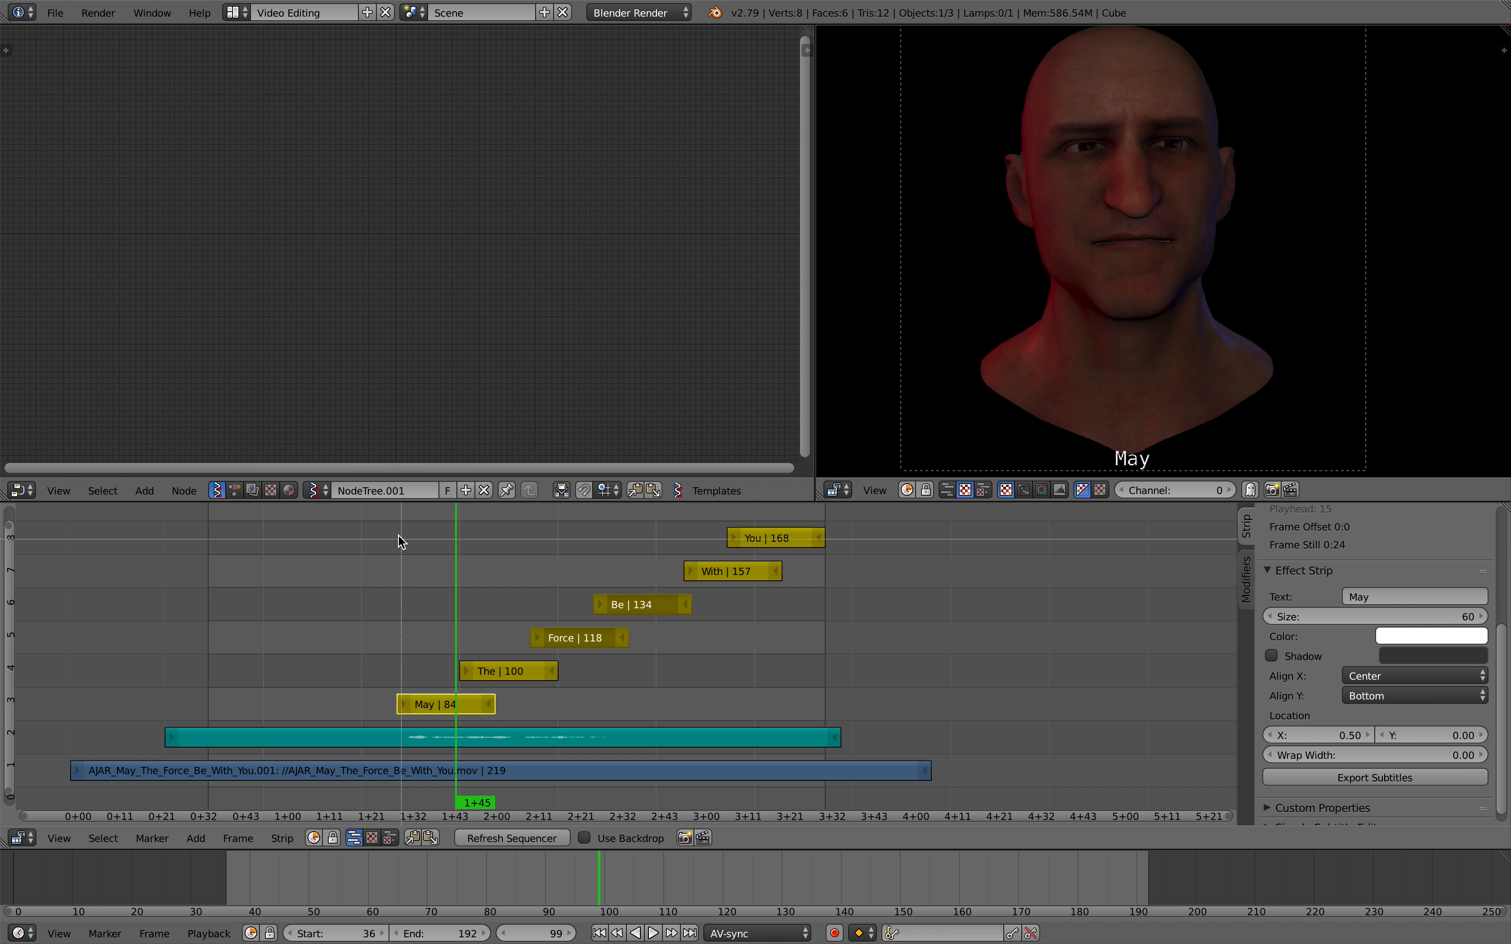
drag(394, 527, 816, 705)
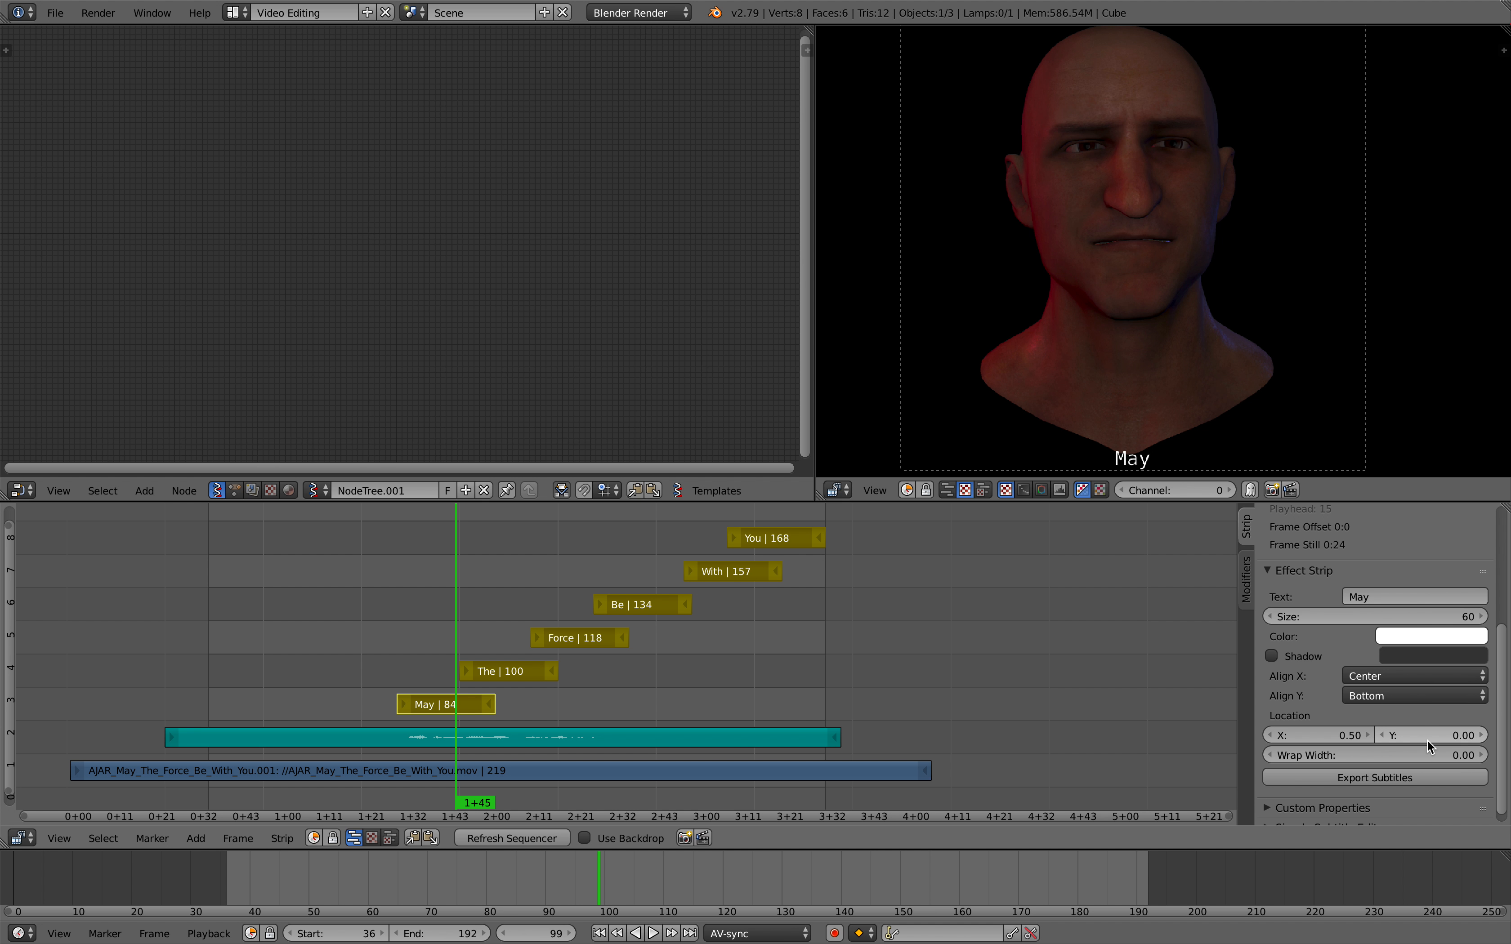
- Shift all selected captions together so "May" is at X 0.56, Y 0.14, enlarge its text size to 122, and preview the captions
mouse_move(1449, 739)
mouse_down()
mouse_move(1480, 739)
mouse_move(1464, 739)
mouse_up()
mouse_move(1317, 736)
mouse_down()
mouse_move(1349, 735)
mouse_move(1336, 735)
mouse_up()
drag(1382, 616, 1445, 616)
key(alt+a)
drag(742, 562, 463, 593)
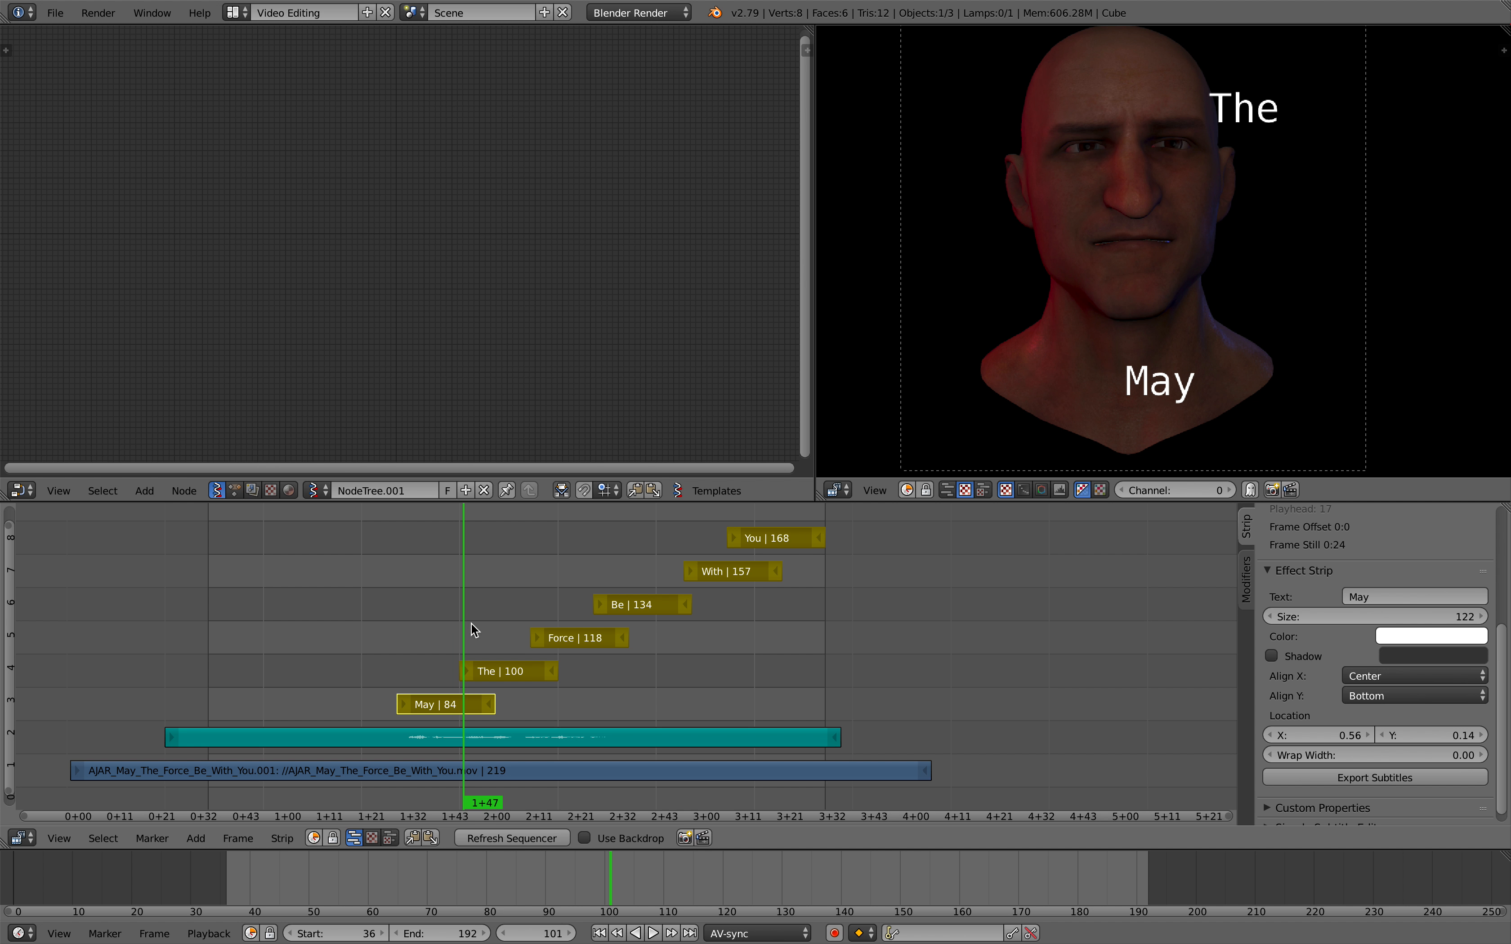
key(space)
key(Escape)
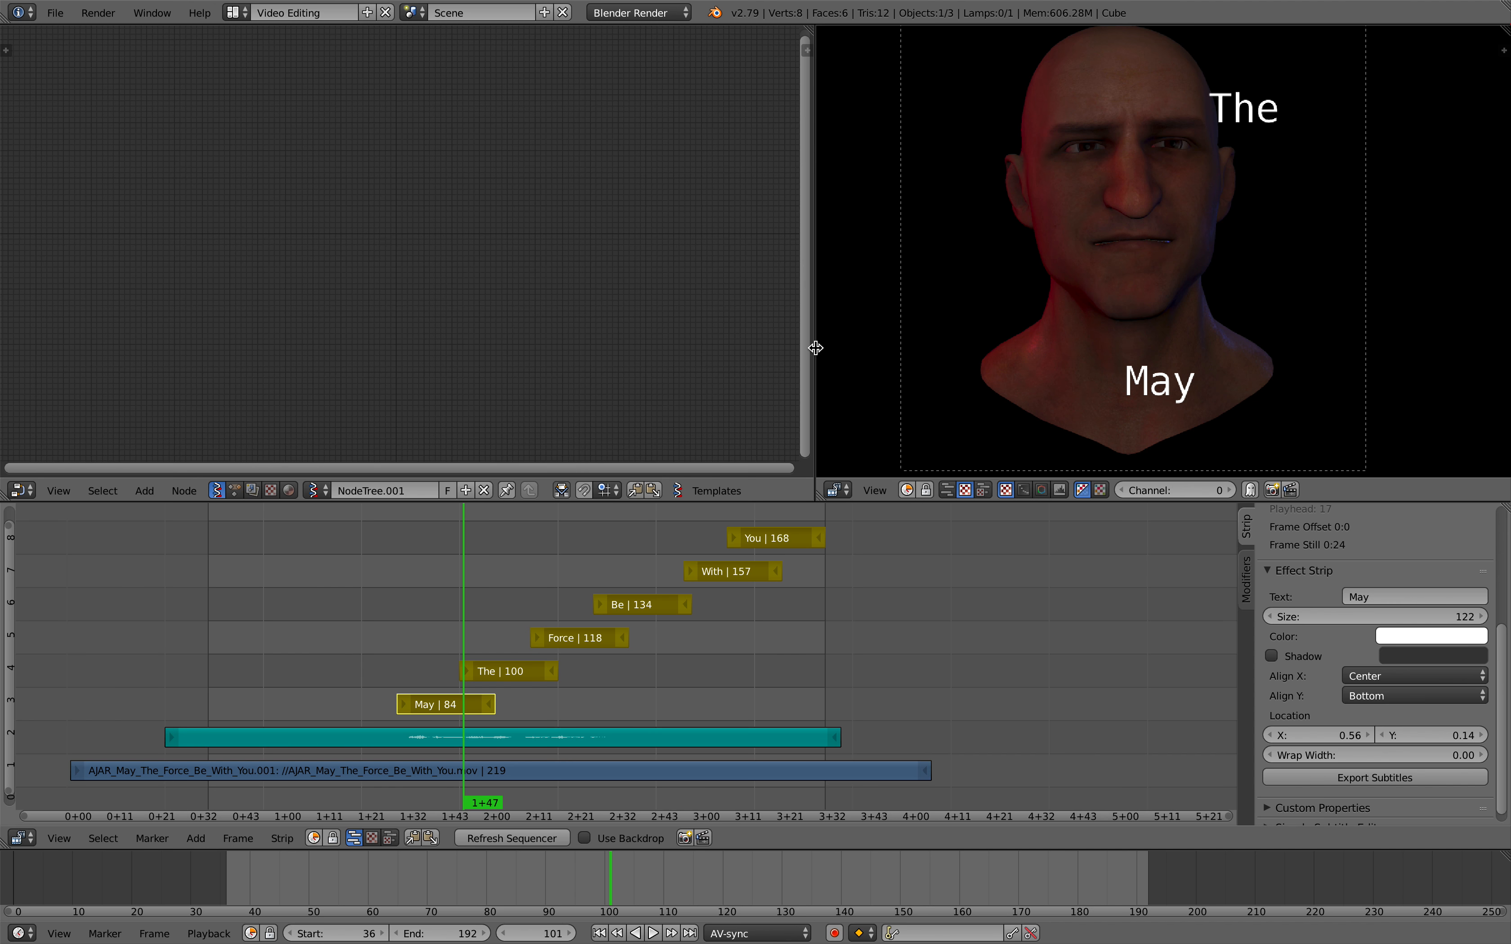
- Widen the node editor, save over the current blend file and make the sequencer slightly taller
drag(812, 347, 933, 351)
key(ctrl+s)
click(1091, 315)
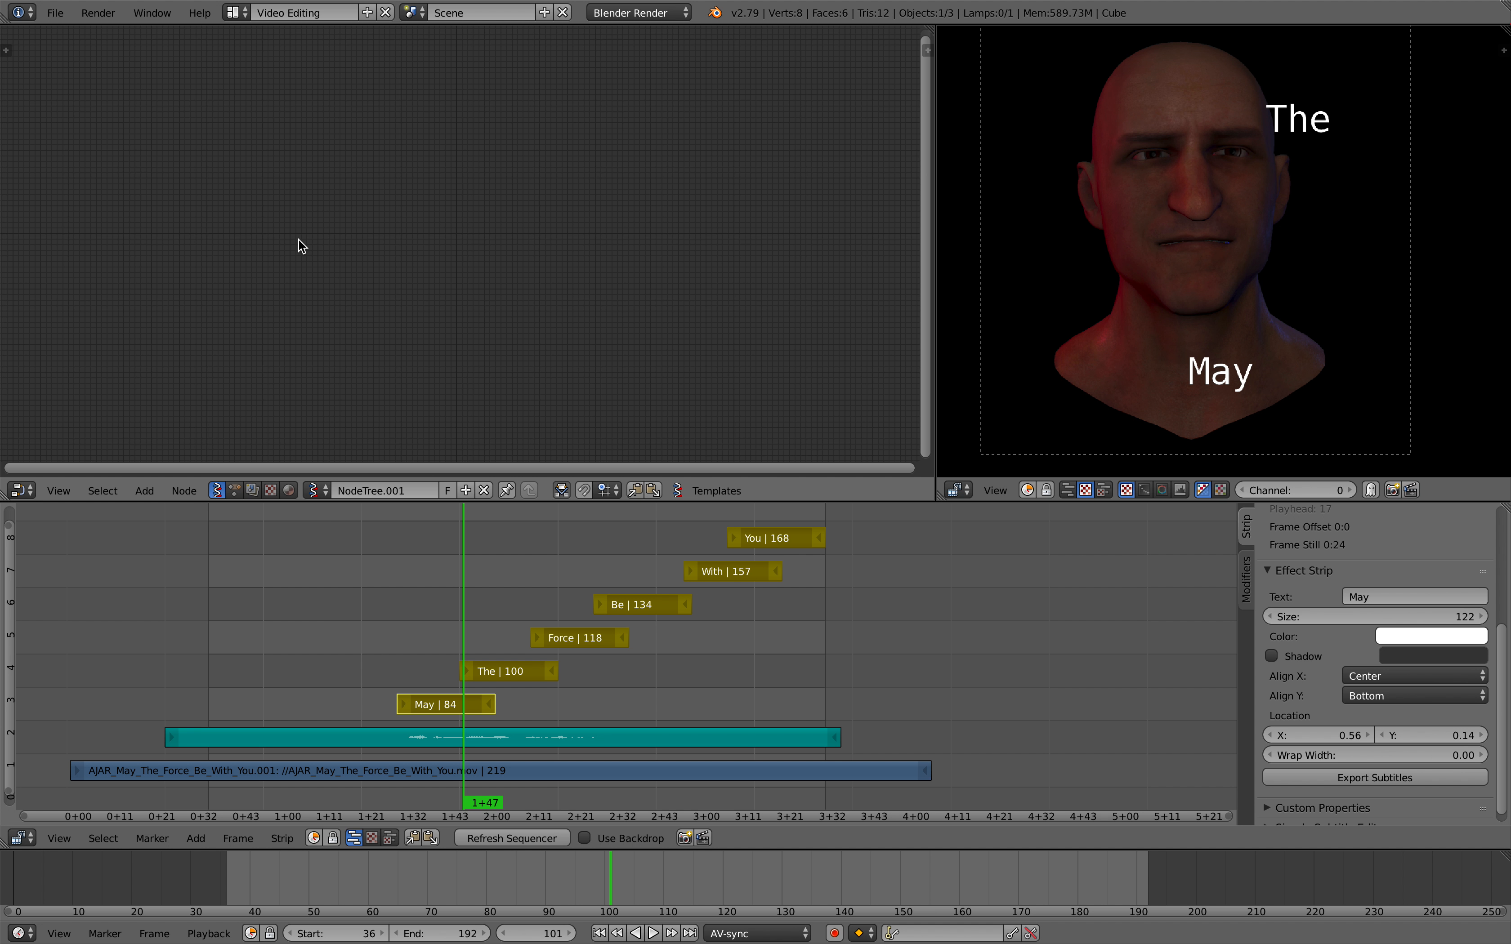
key(shift+a)
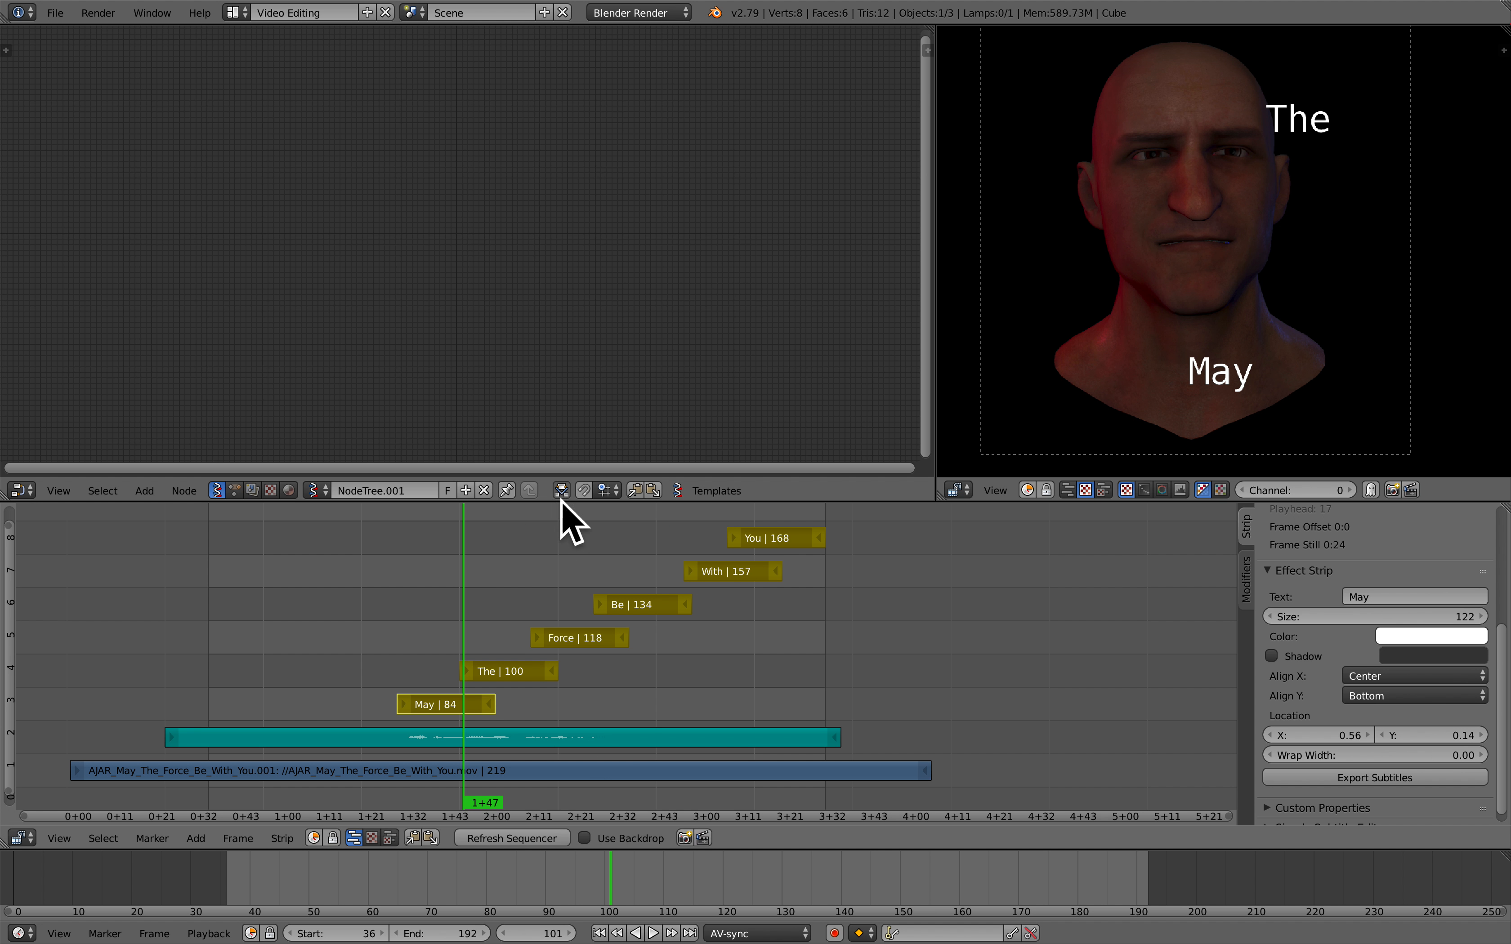
drag(656, 851, 659, 859)
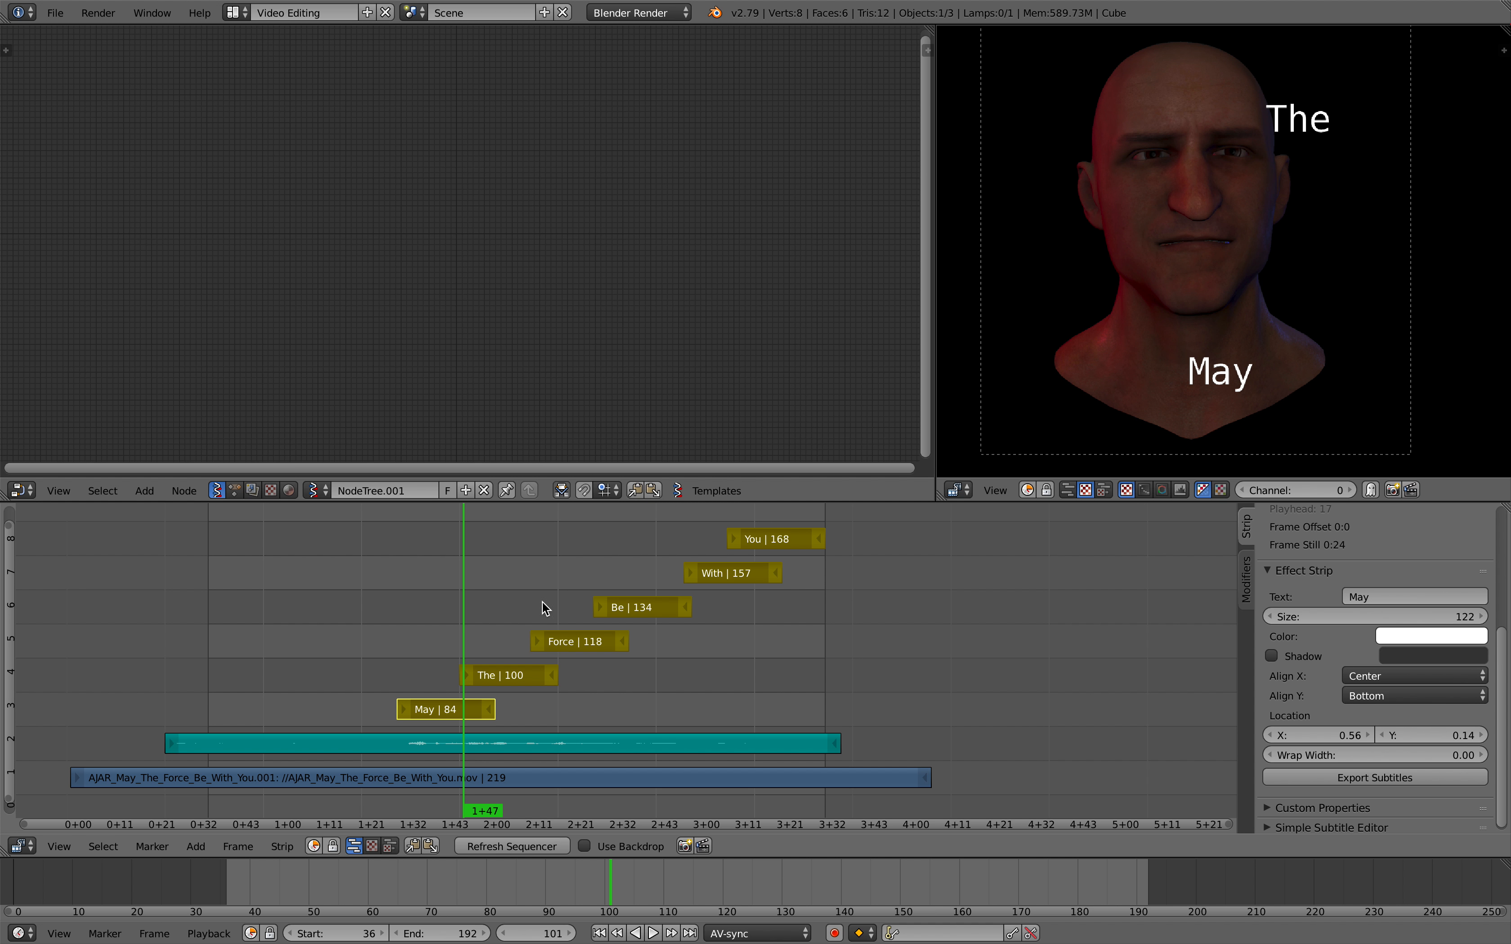
- Search the Sverchok nodes for "object id" and place an Object ID Selector node in the node editor
key(shift+a)
click(319, 252)
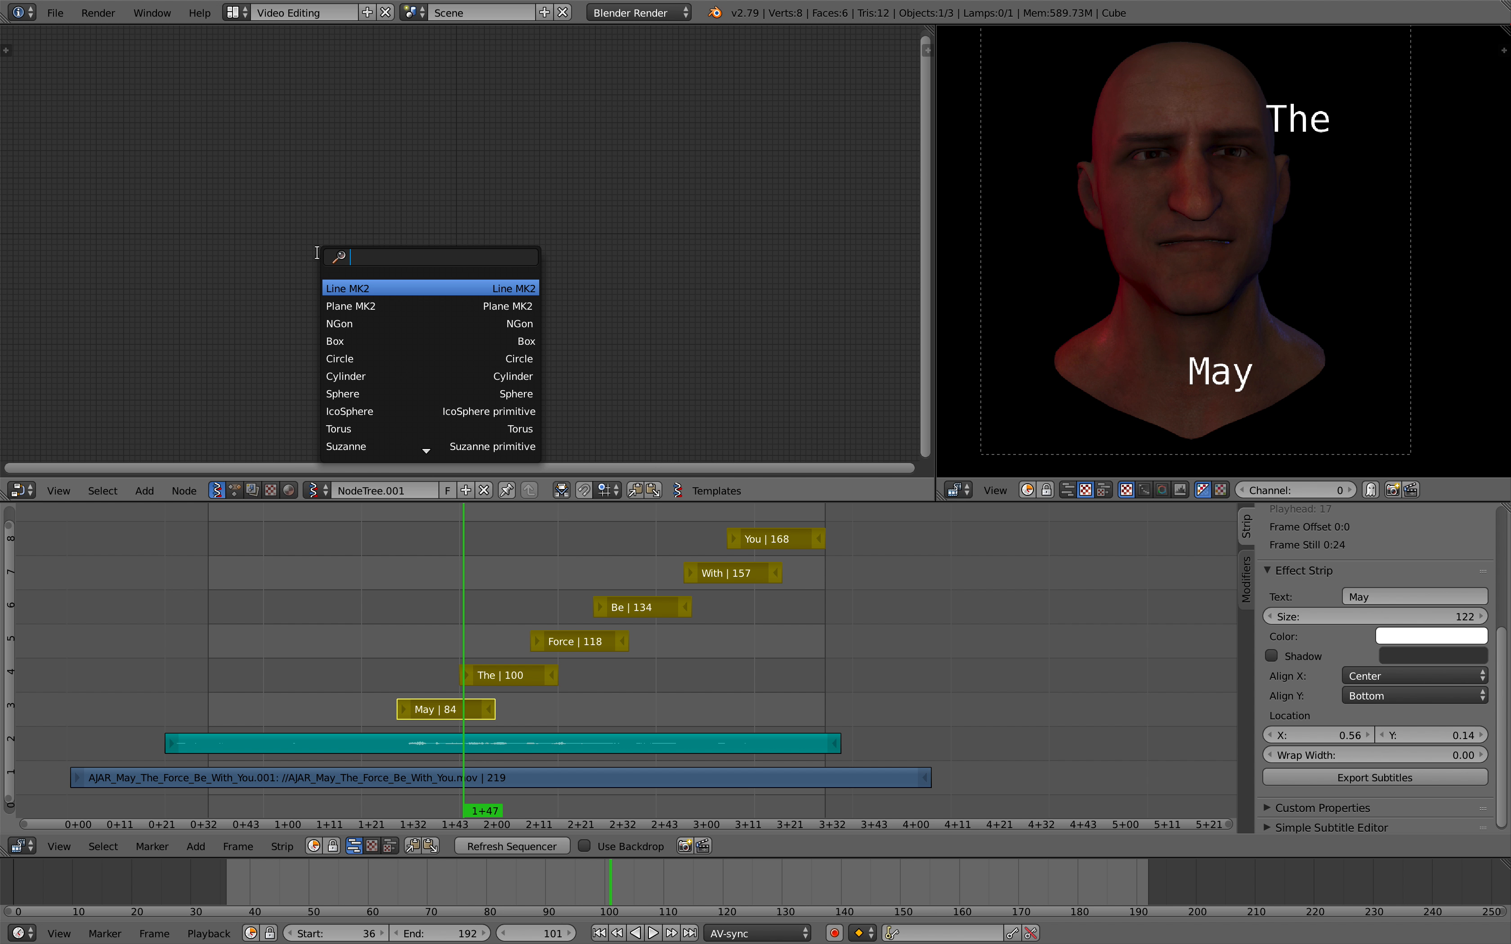
text(object id)
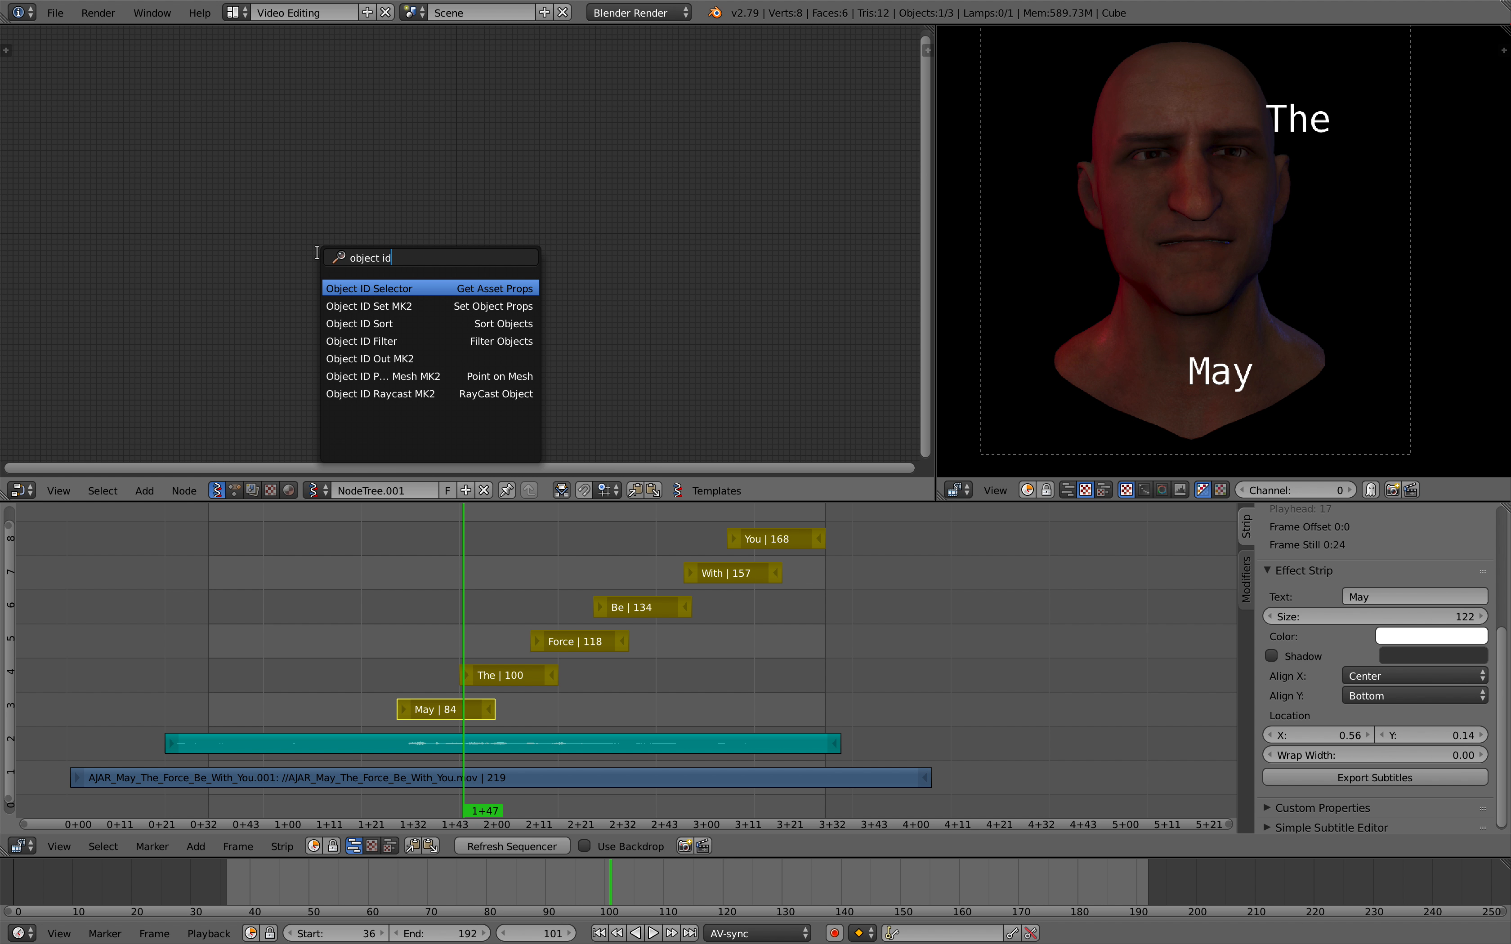
click(363, 288)
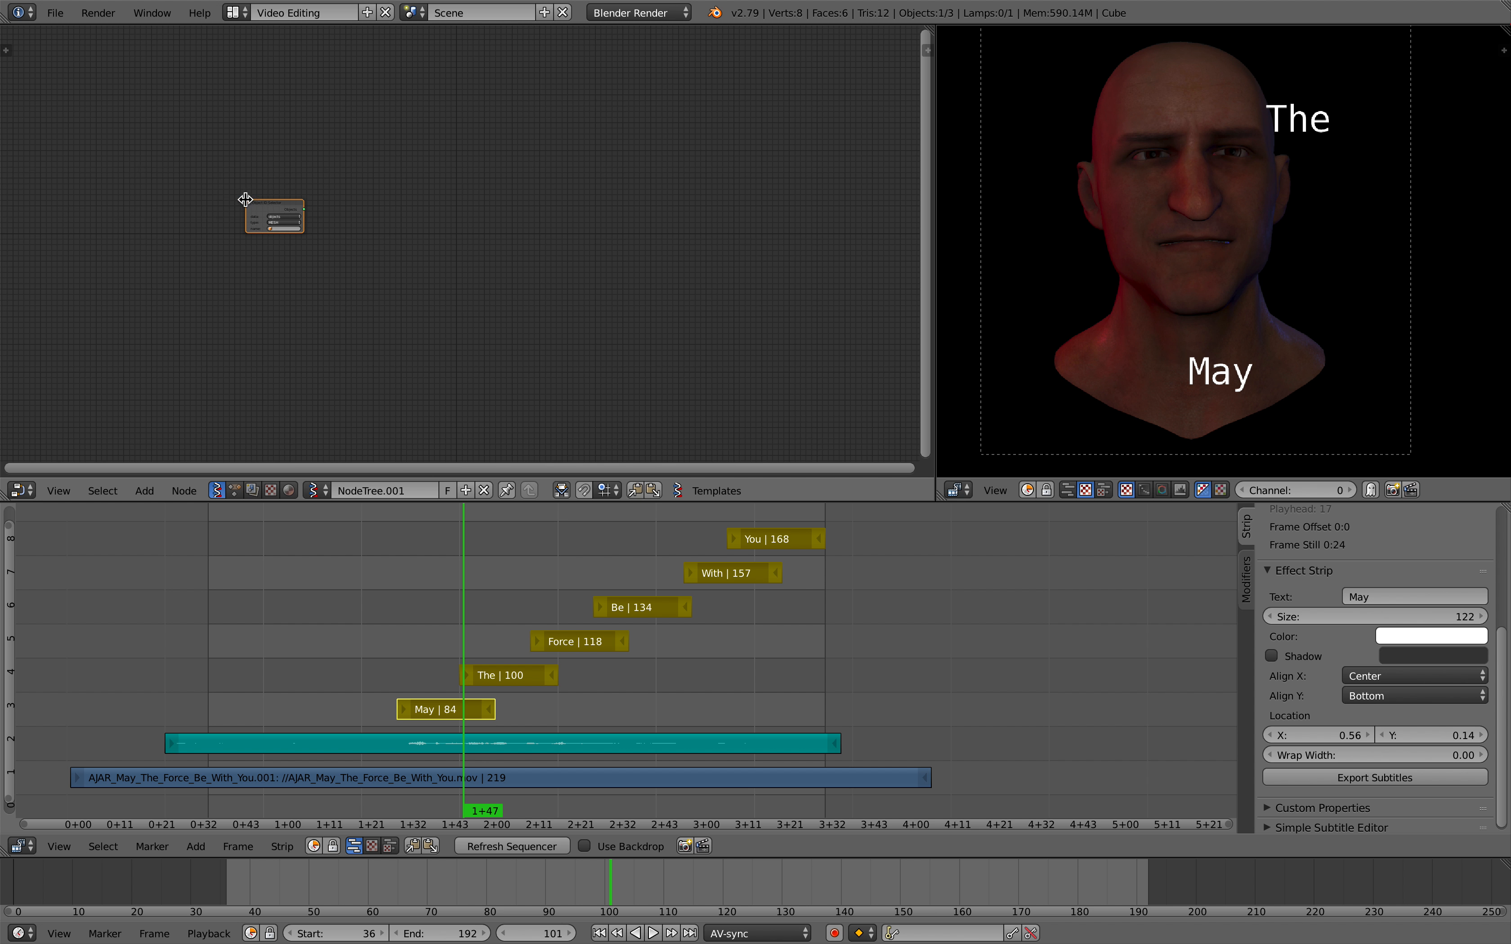
click(255, 251)
- Look through the Object ID Selector's data and type options, and set its data to scenes
click(249, 266)
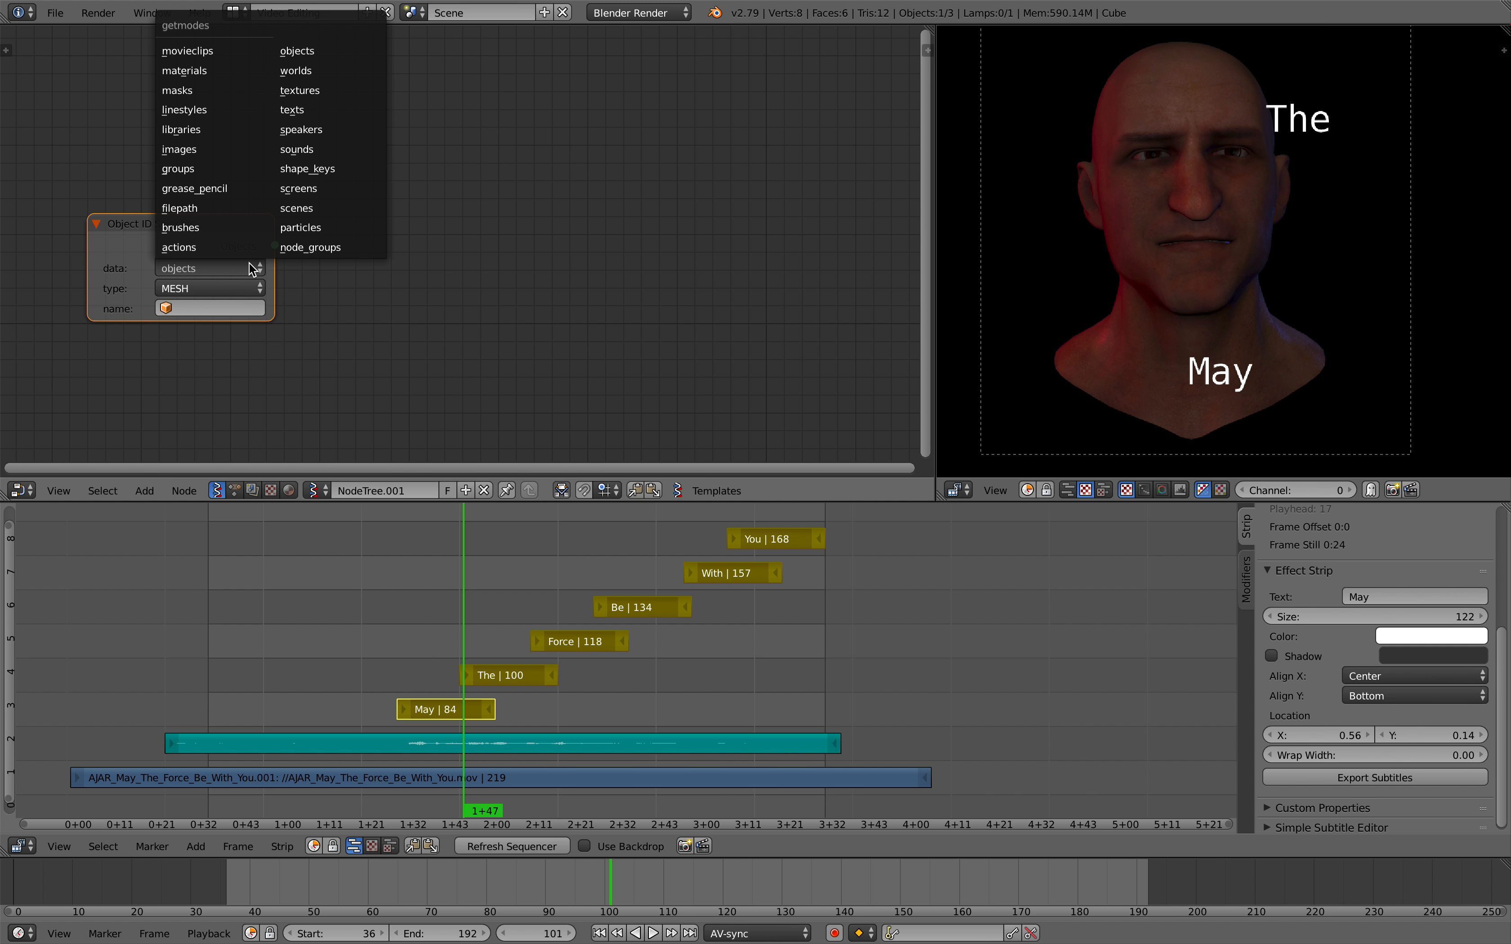
click(249, 263)
click(249, 286)
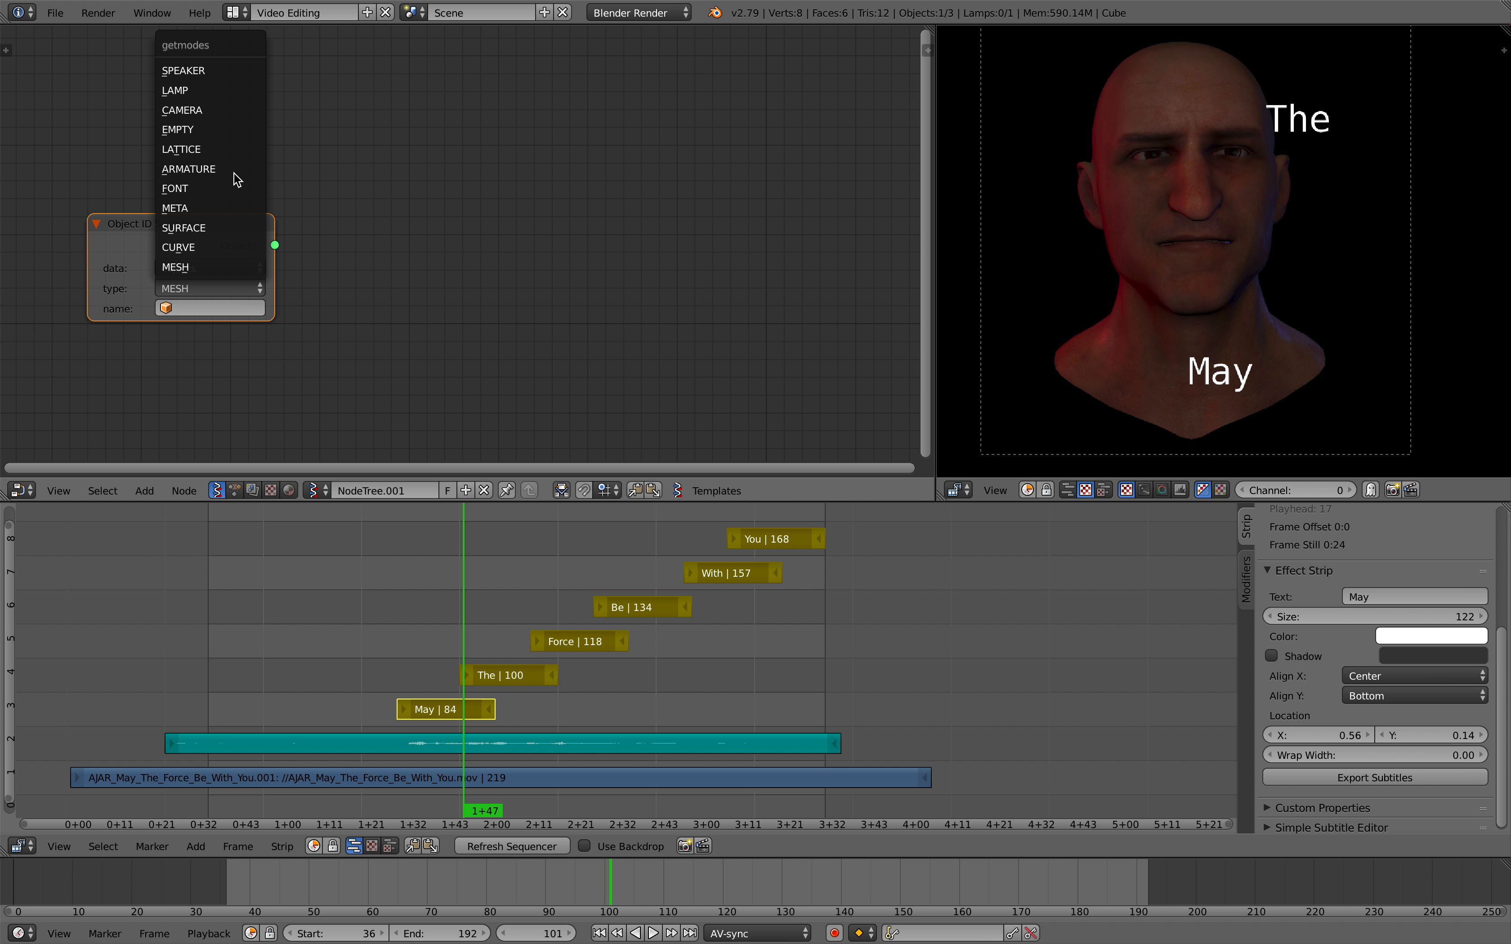
click(219, 261)
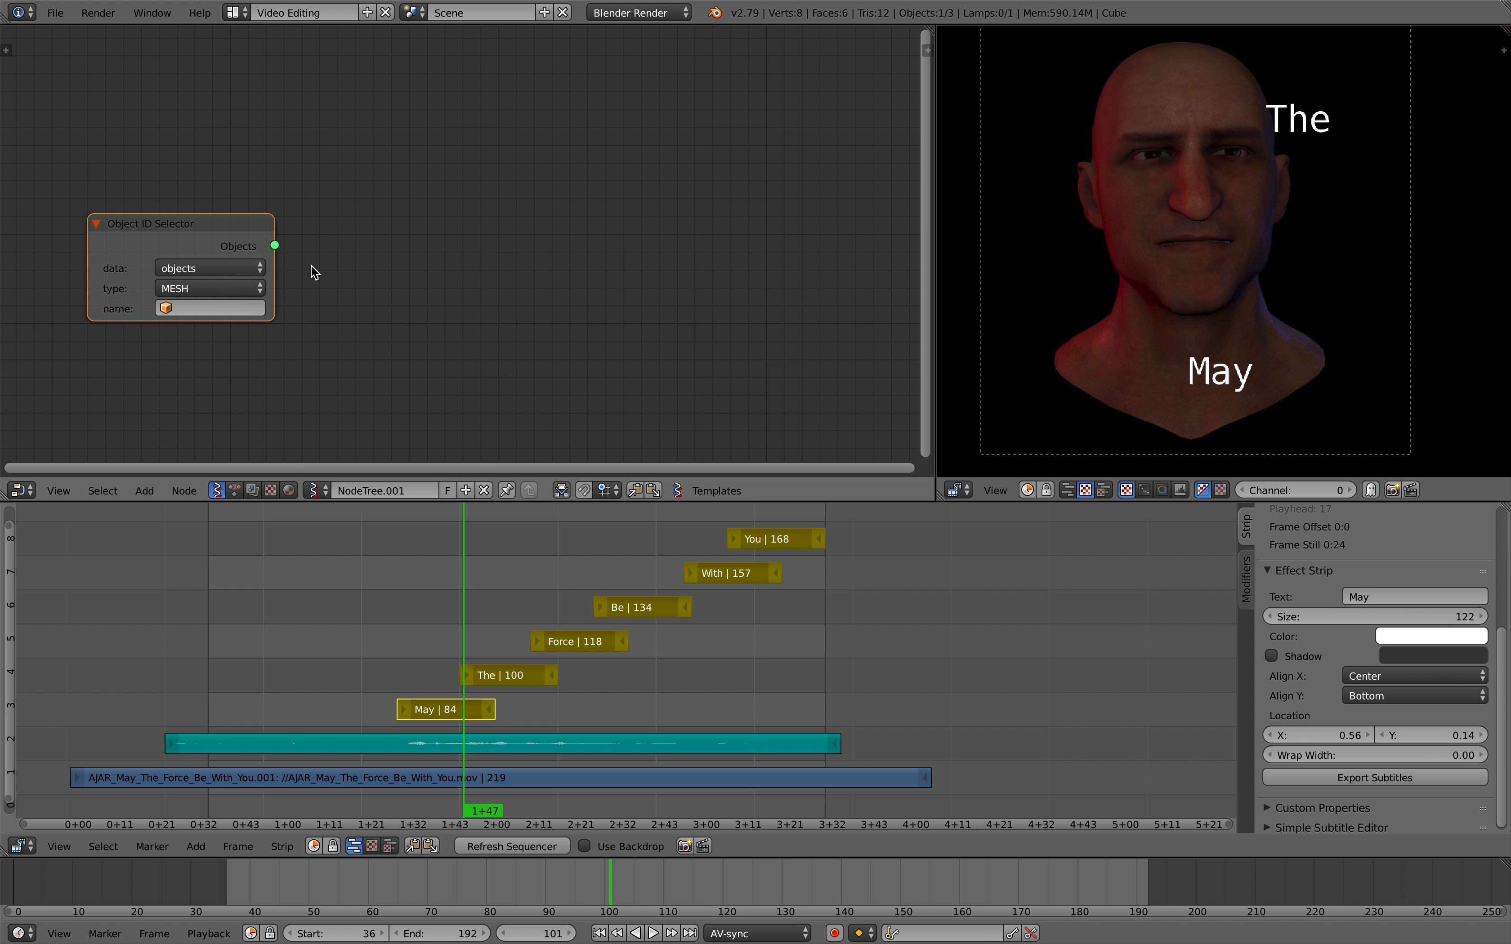
click(254, 263)
click(296, 208)
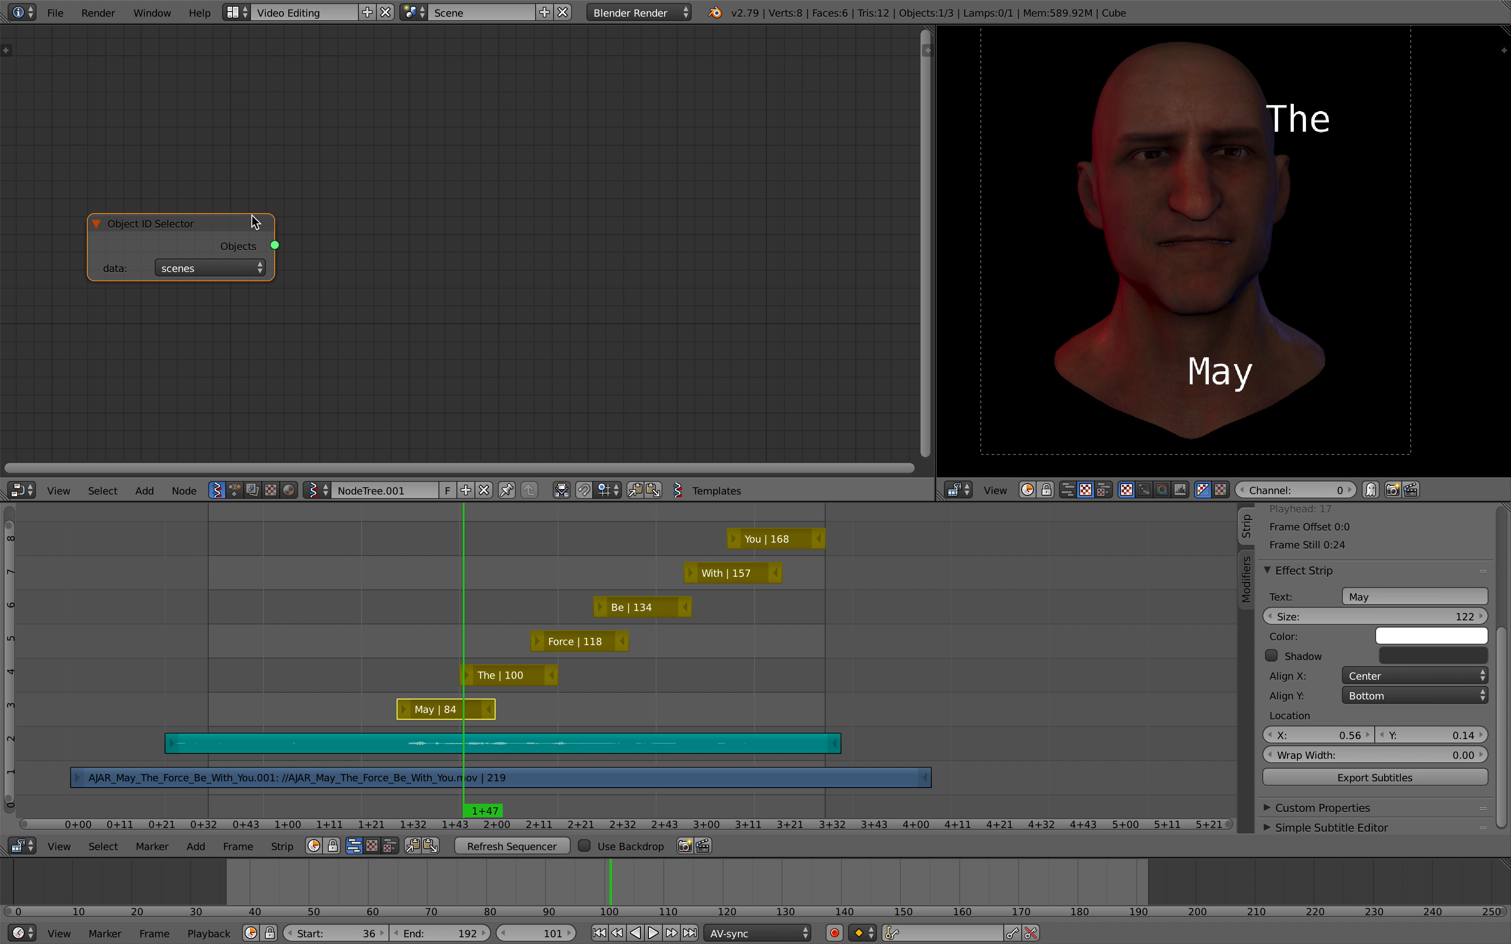
- Search the nodes for "object id", add an Object ID Set MK2 node and link the Object ID Selector's Objects output to its Objects input
drag(238, 222, 255, 203)
click(226, 247)
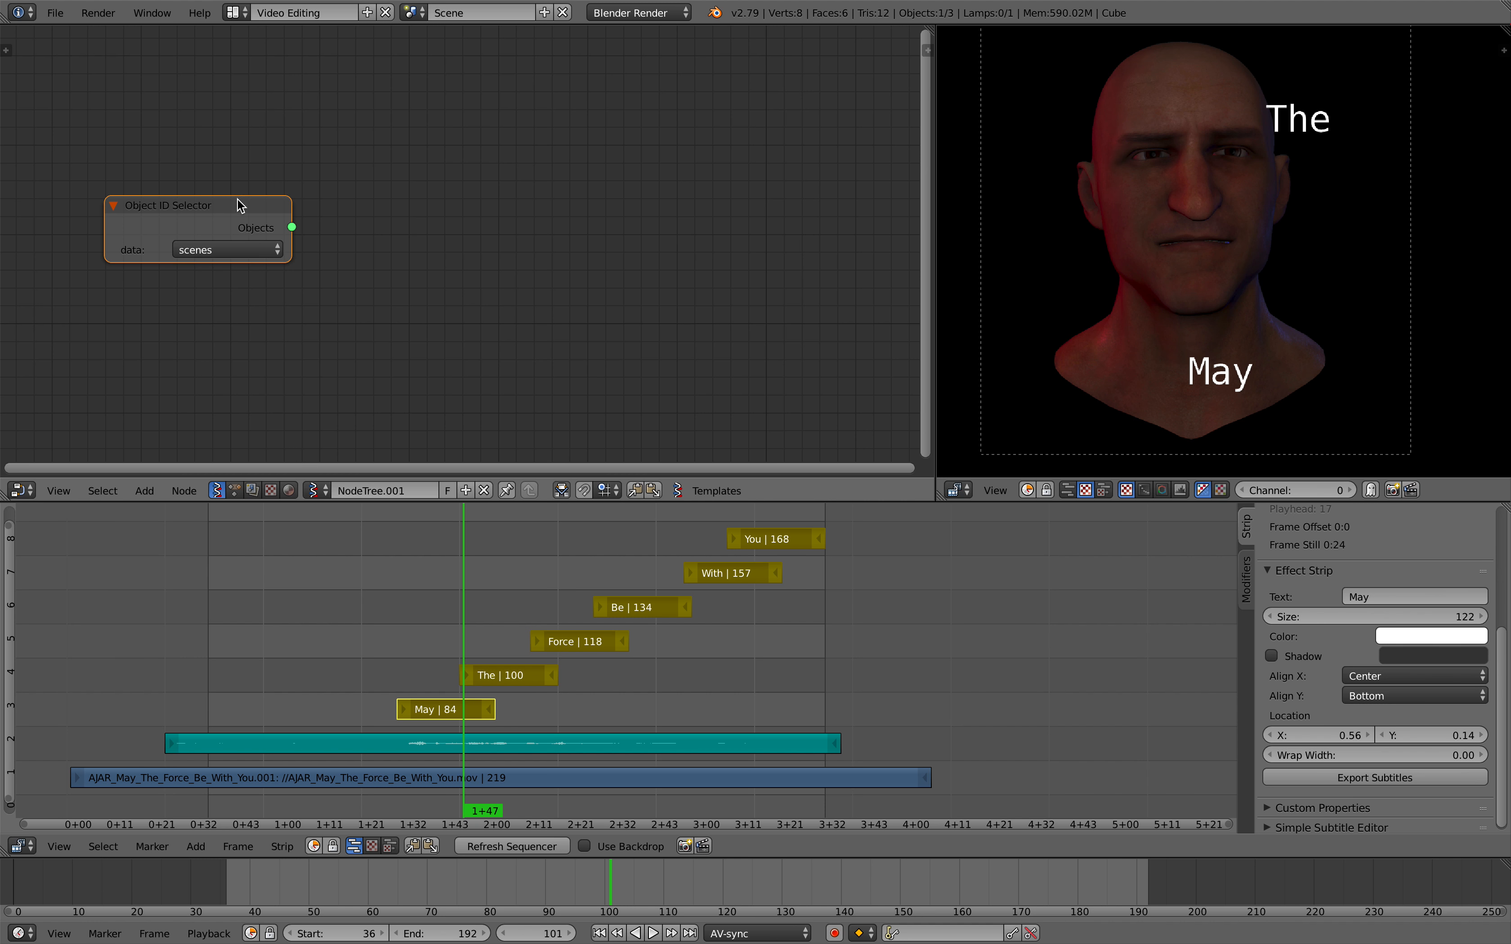
double_click(407, 223)
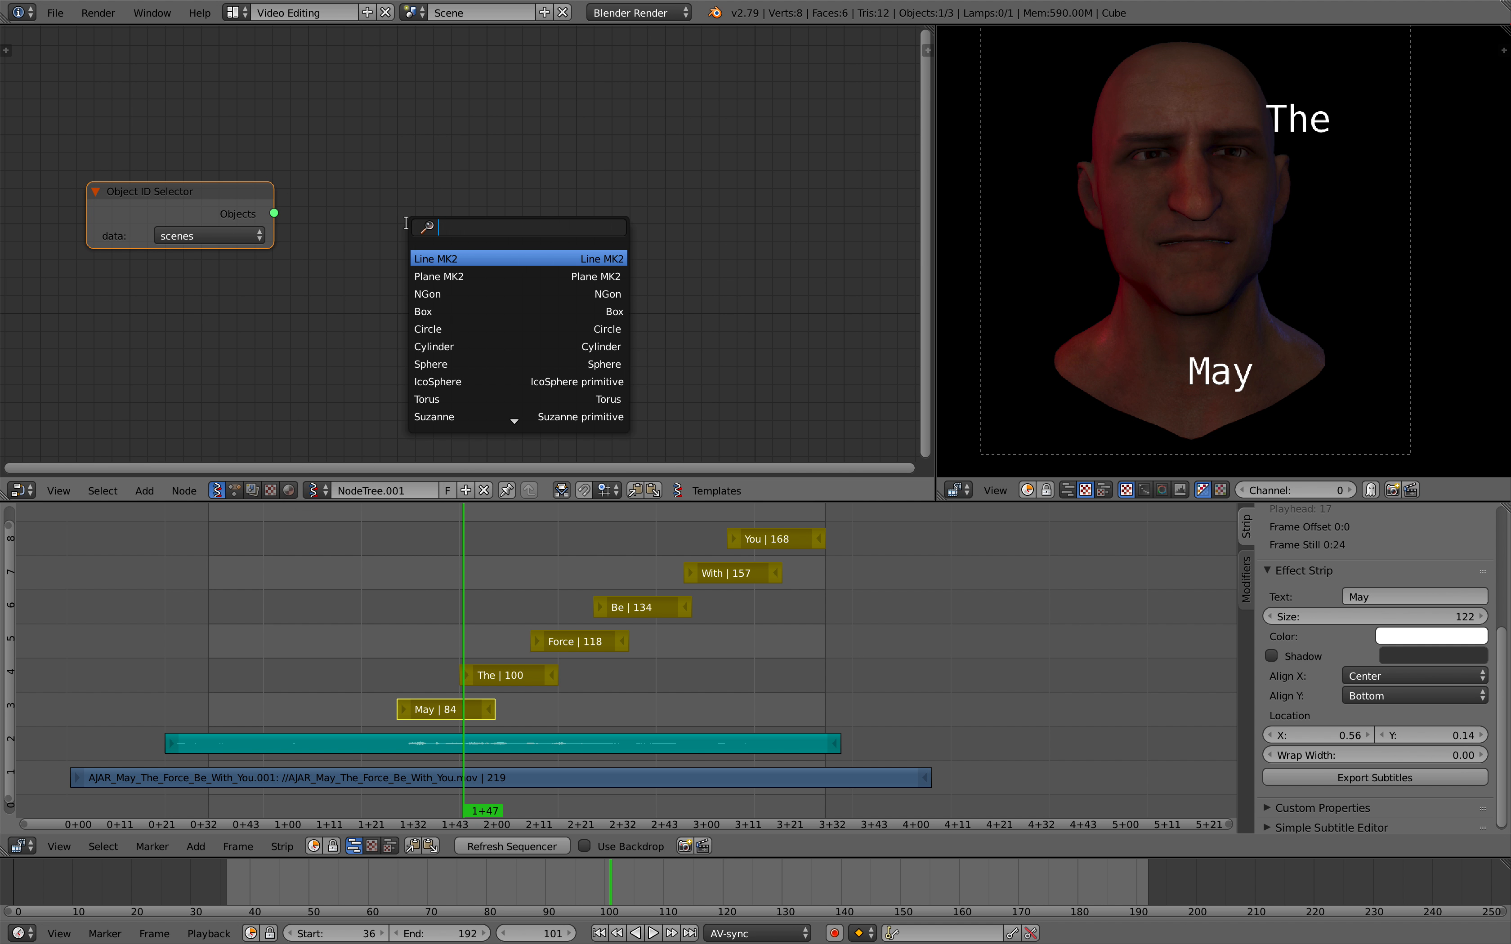
text(object id)
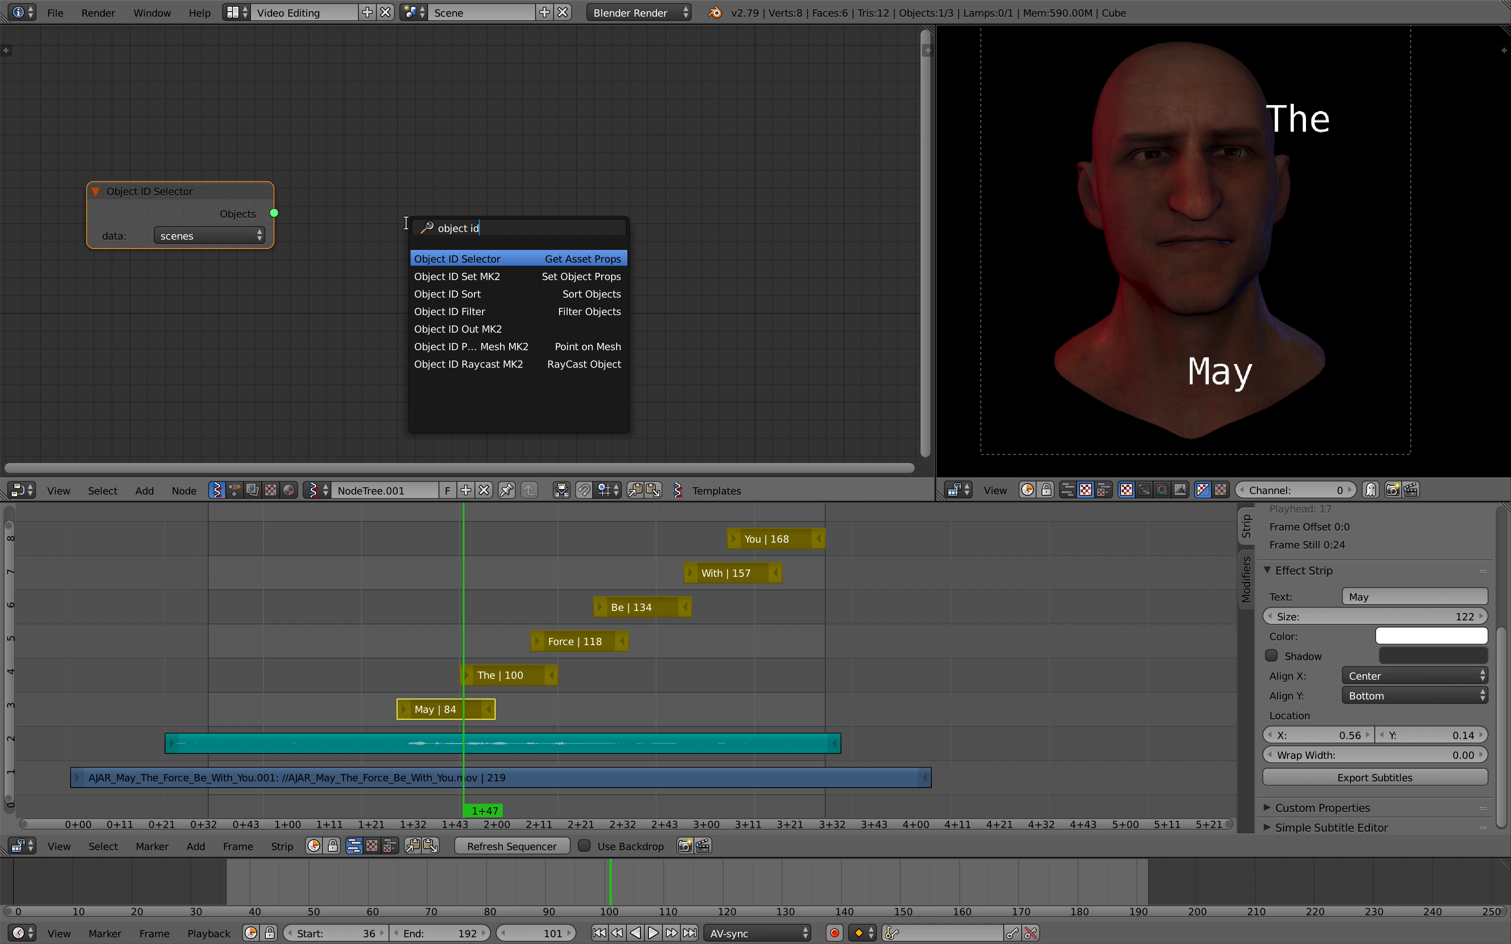
click(457, 276)
click(412, 199)
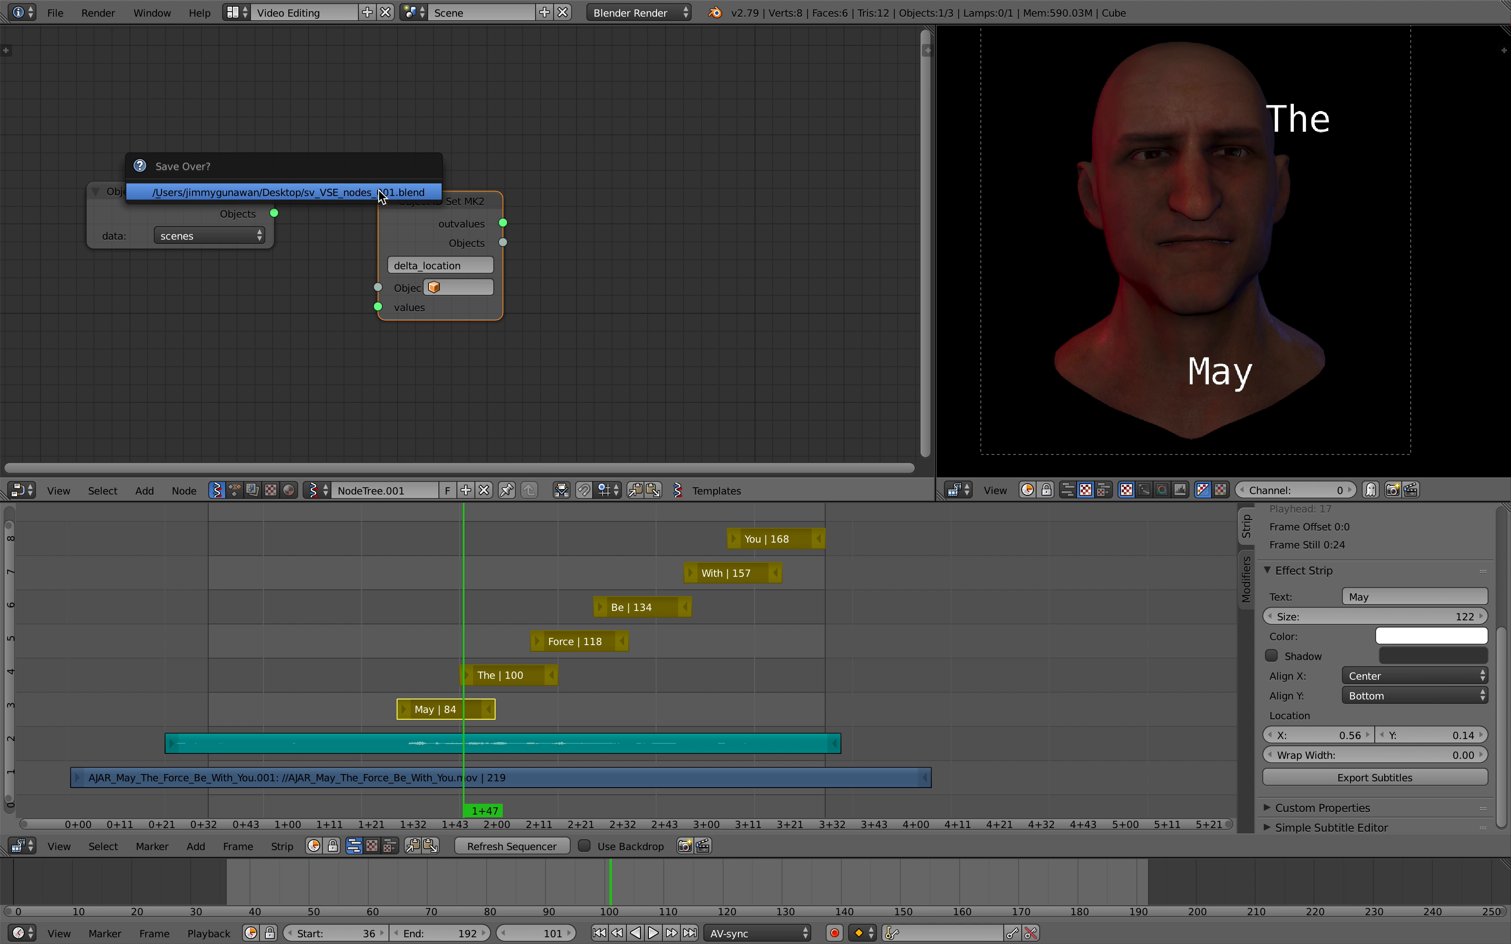
drag(284, 218, 378, 289)
drag(422, 221, 391, 226)
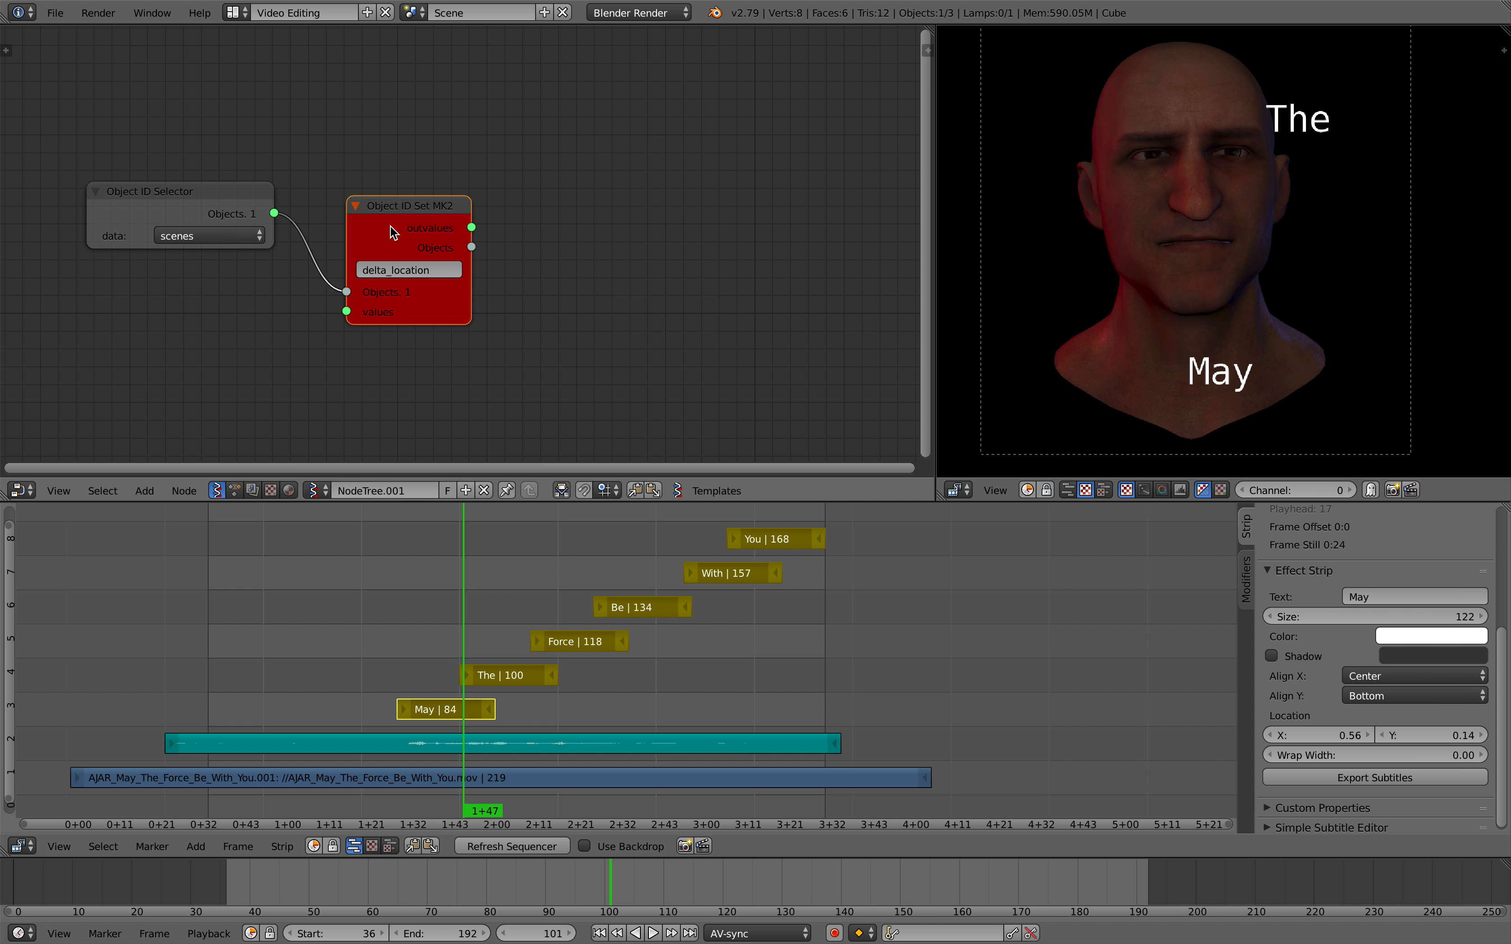
key(shift+d)
key(x)
click(562, 255)
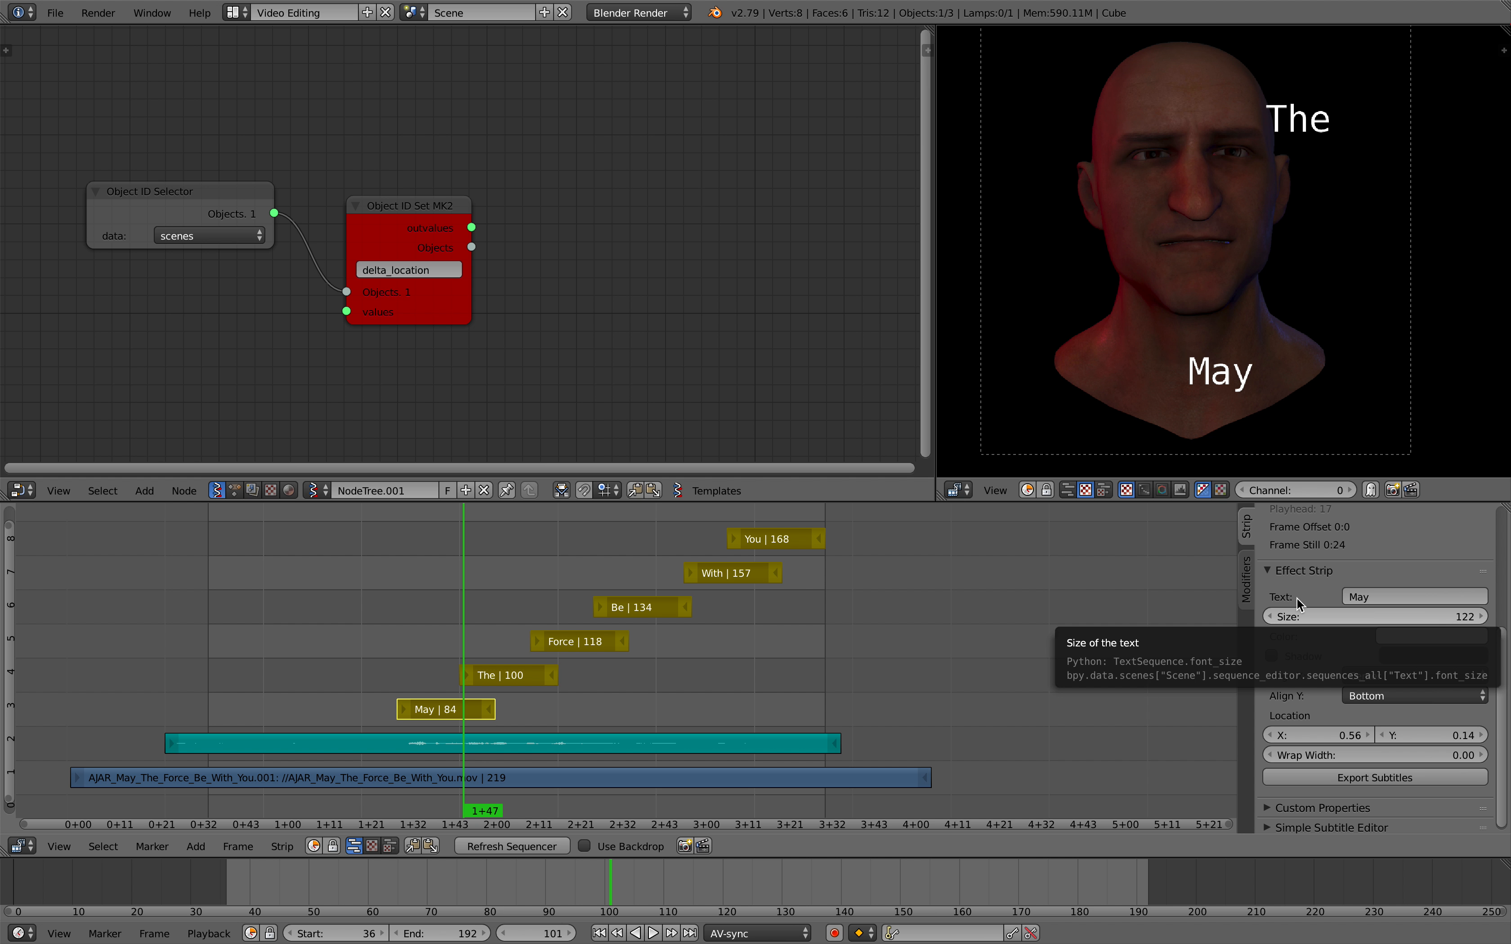
- Set the Object ID Set MK2 node's property to sequence_editor and move the node slightly closer to the selector
click(405, 270)
text(sequence_editor)
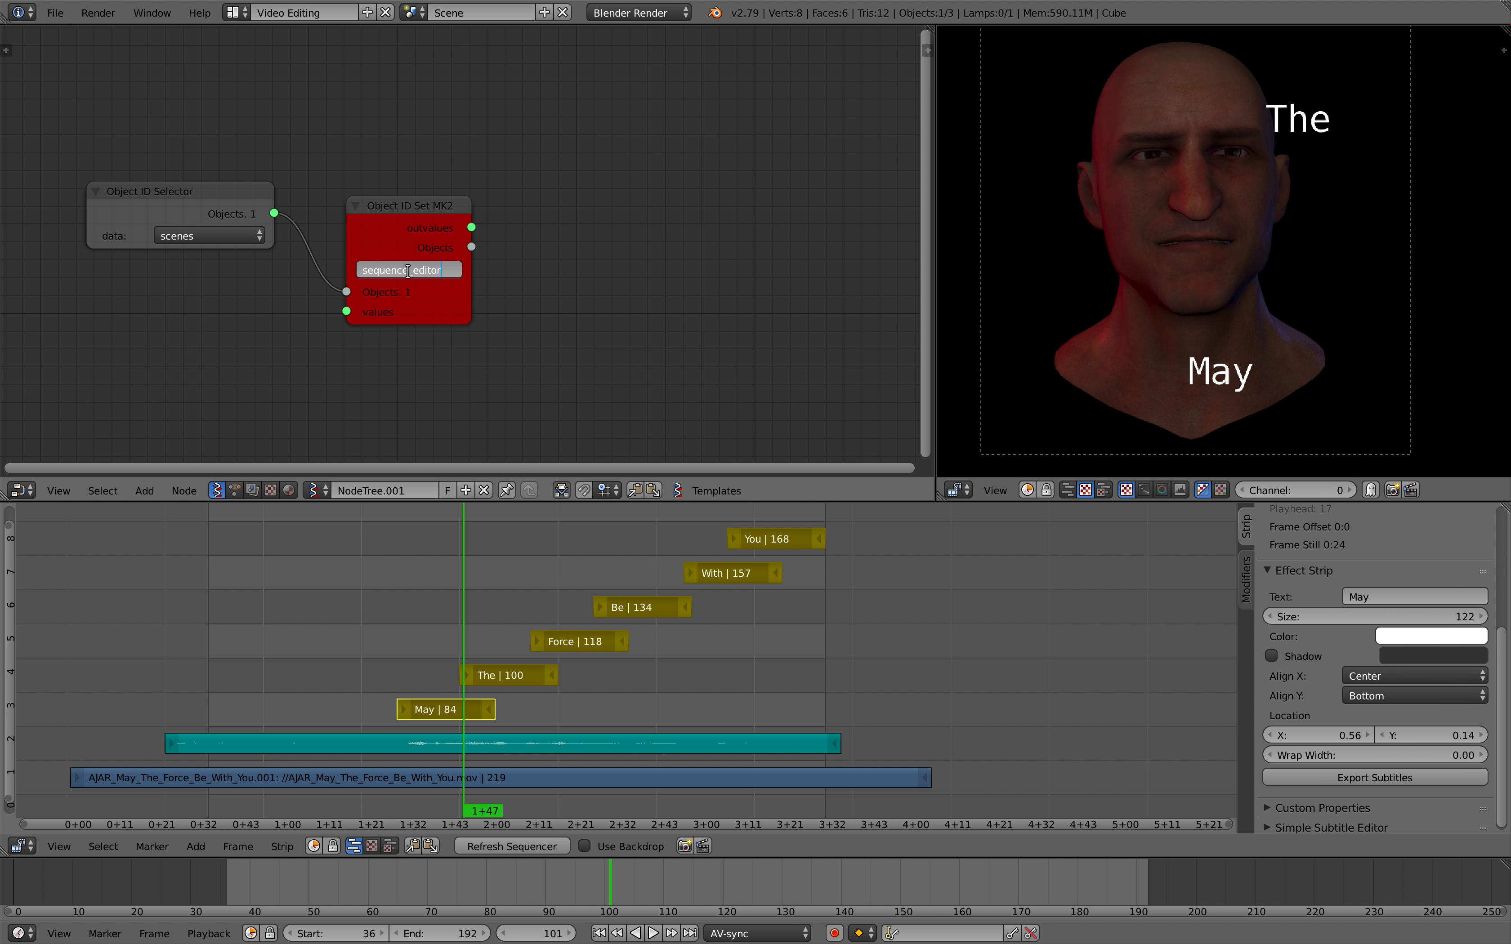
key(Return)
drag(393, 231, 375, 231)
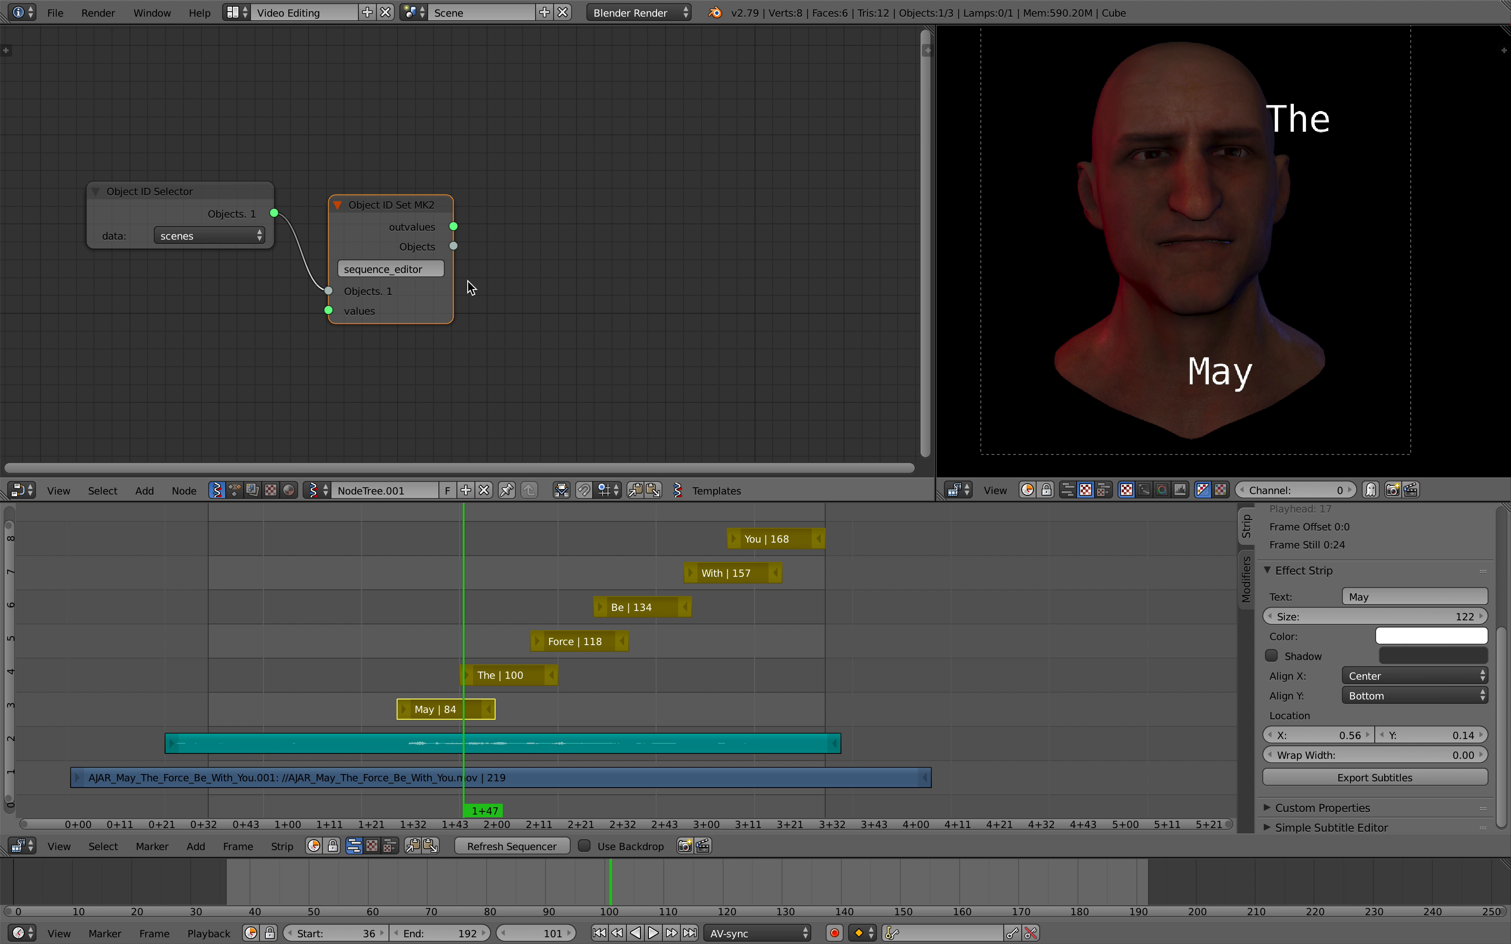
drag(454, 287, 467, 284)
- Search the nodes for "ste", add a Stethoscope MK2 node and feed the sequence_editor node's outvalues into its Data input to inspect them
scroll(500, 261, right, 3)
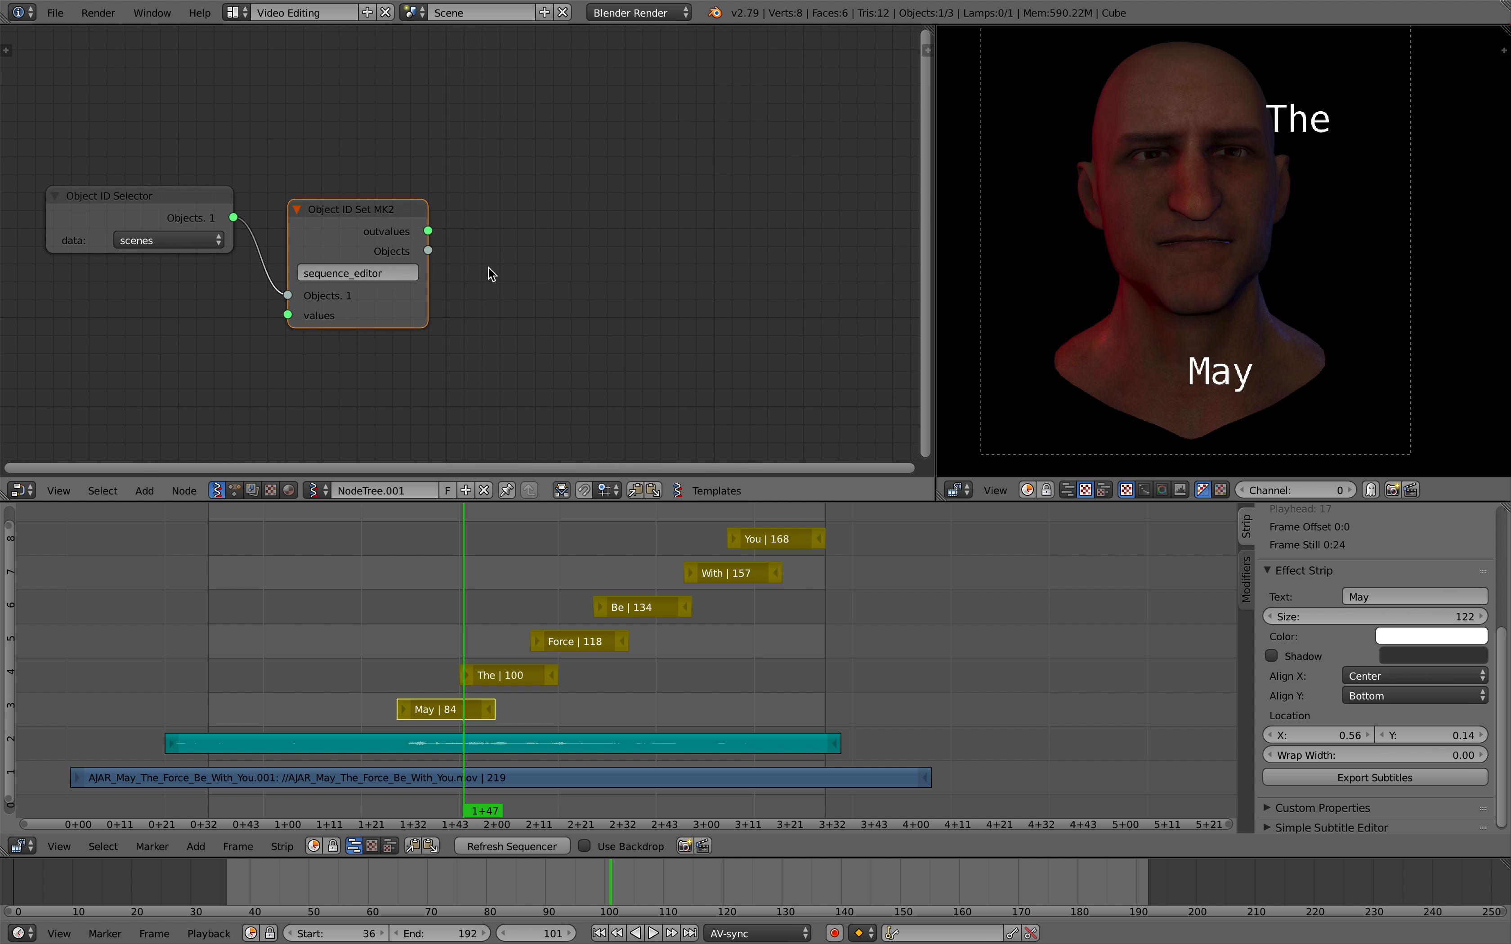
key(shift+a)
click(543, 229)
text(ste)
key(Down)
key(Return)
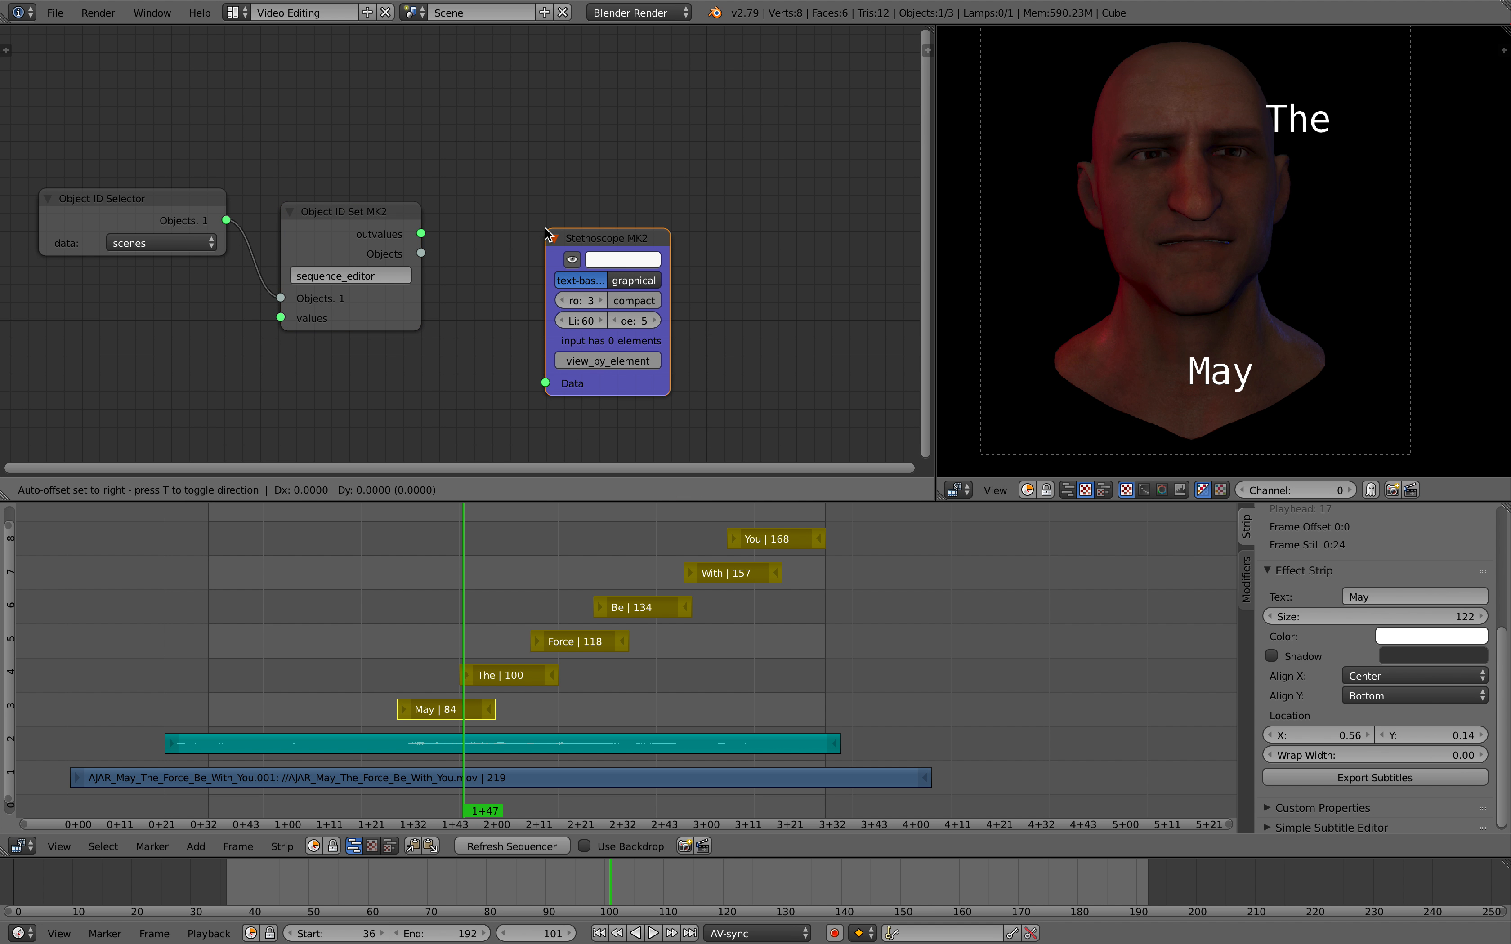
click(553, 195)
drag(422, 239, 556, 351)
scroll(550, 337, right, 3)
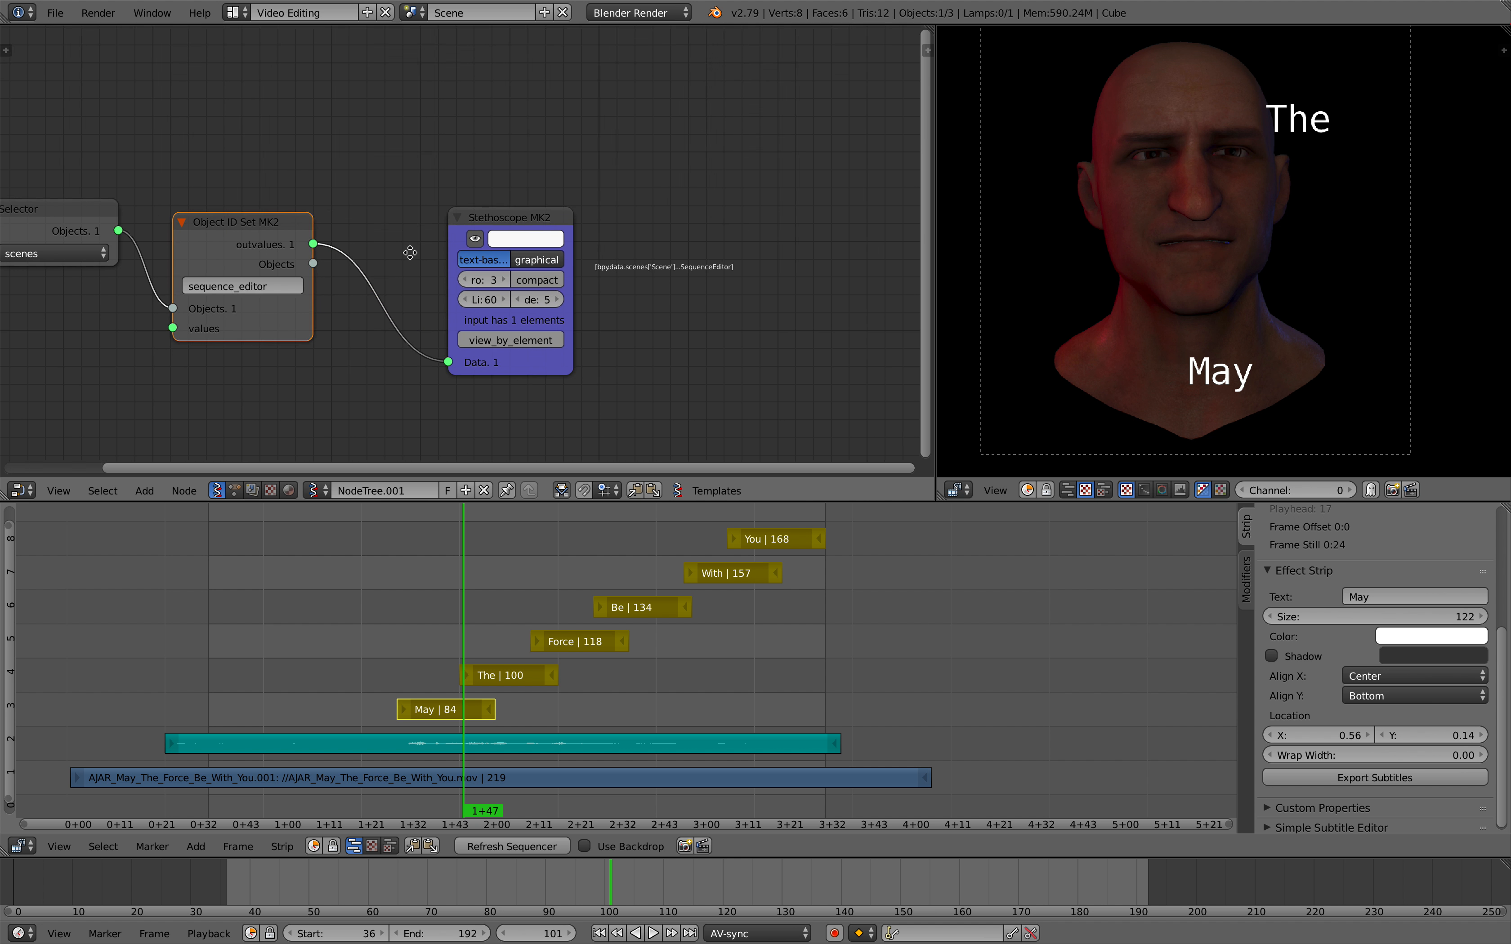
scroll(510, 289, up, 4)
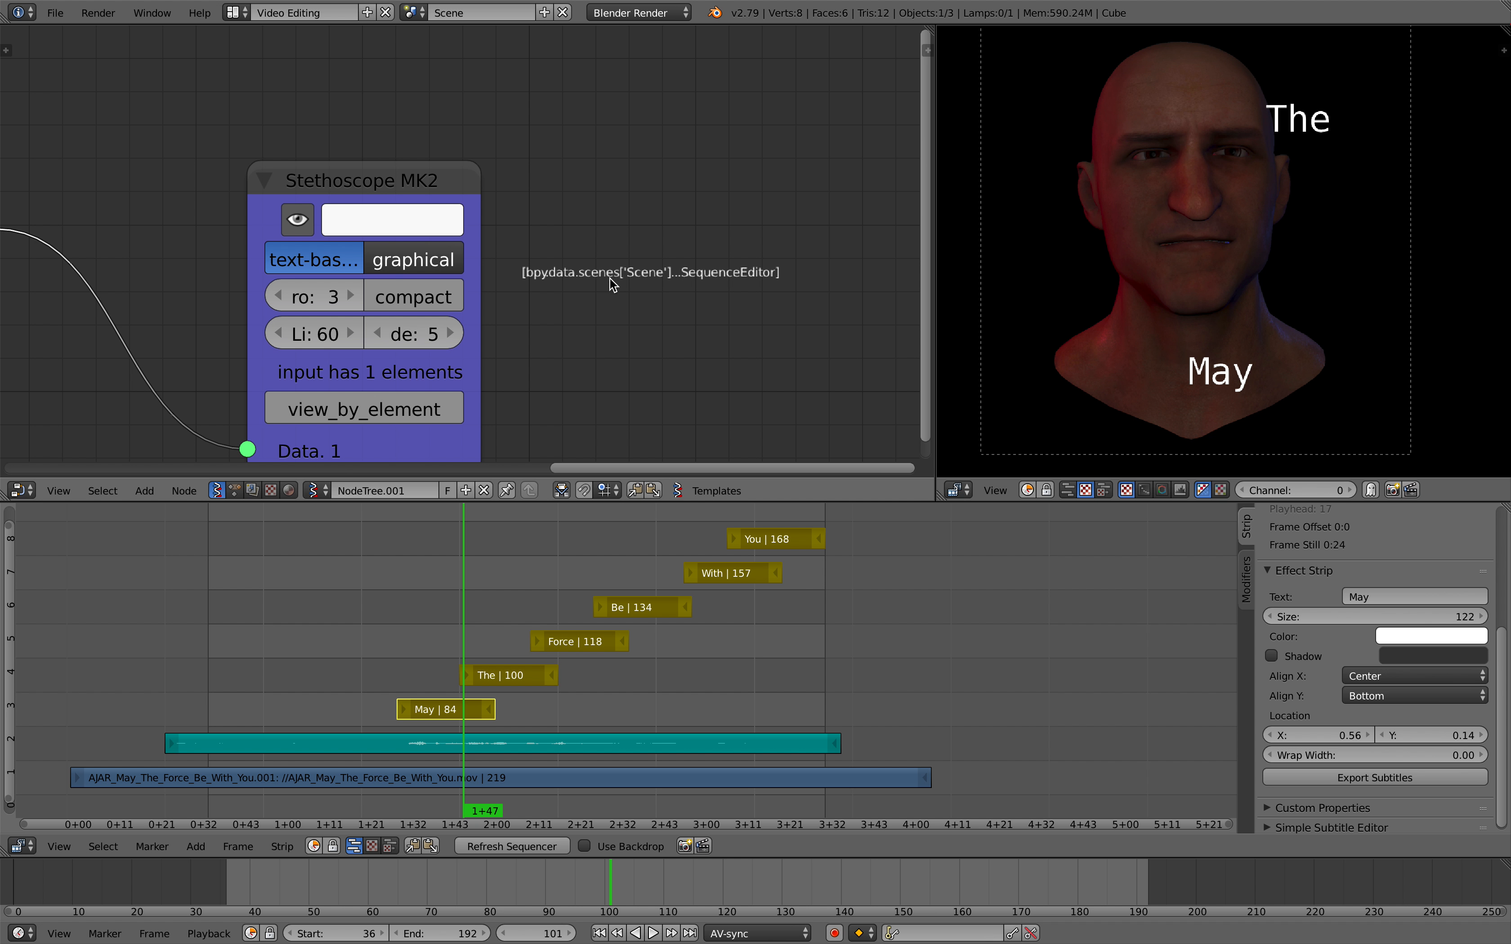
scroll(638, 278, down, 3)
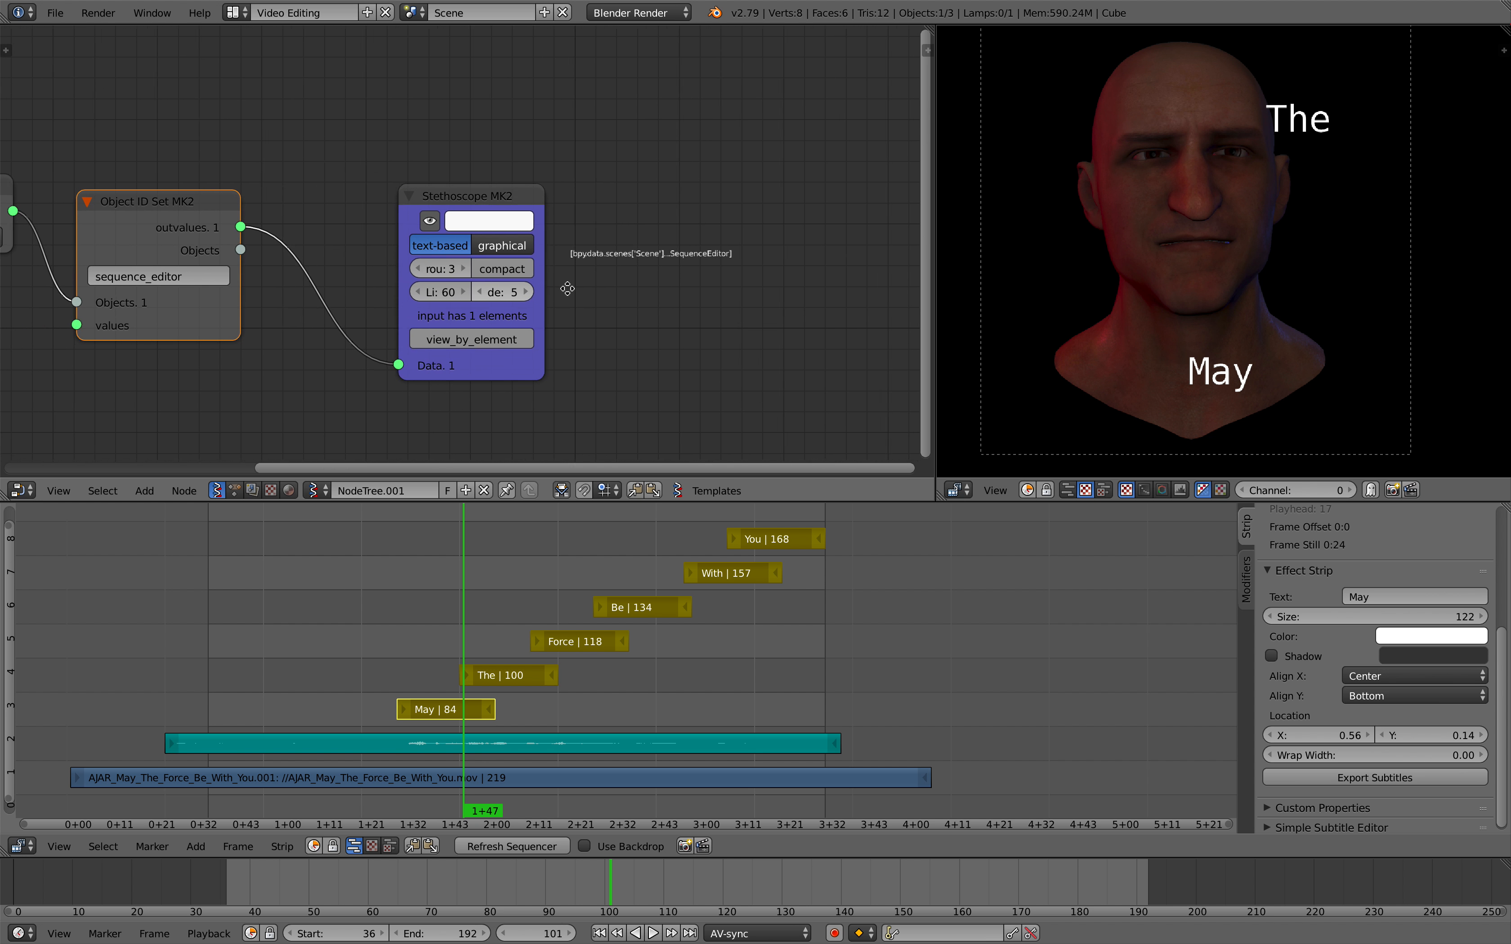
- Duplicate the sequence_editor node, chain the copy after the original's outvalues, and leave the Stethoscope detached from the copy
scroll(525, 203, left, 4)
key(shift+d)
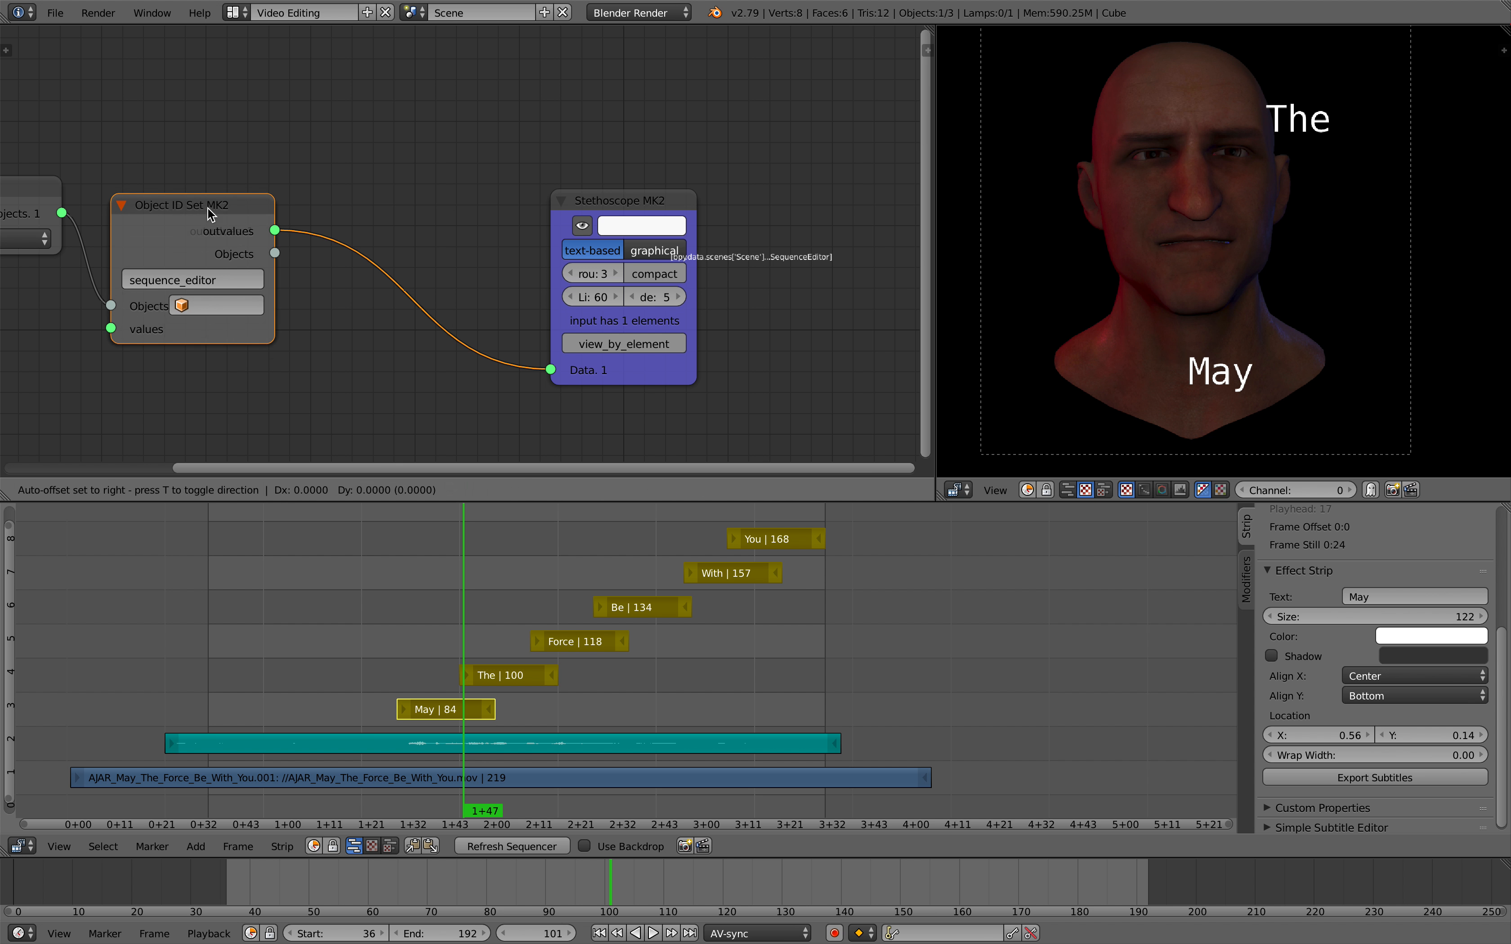
click(448, 278)
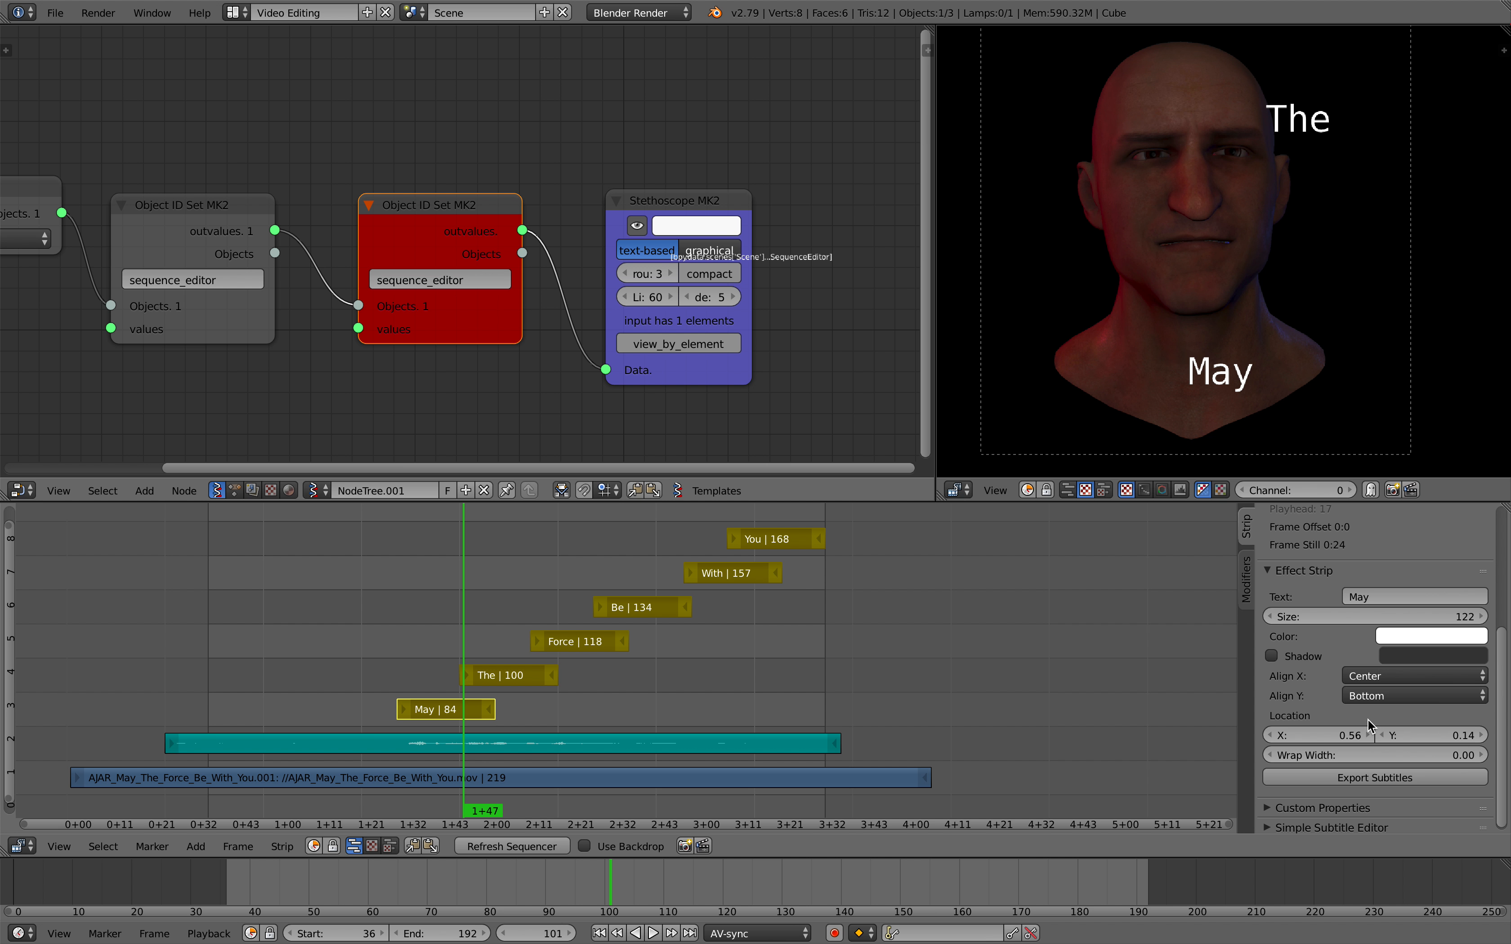
click(469, 281)
key(Return)
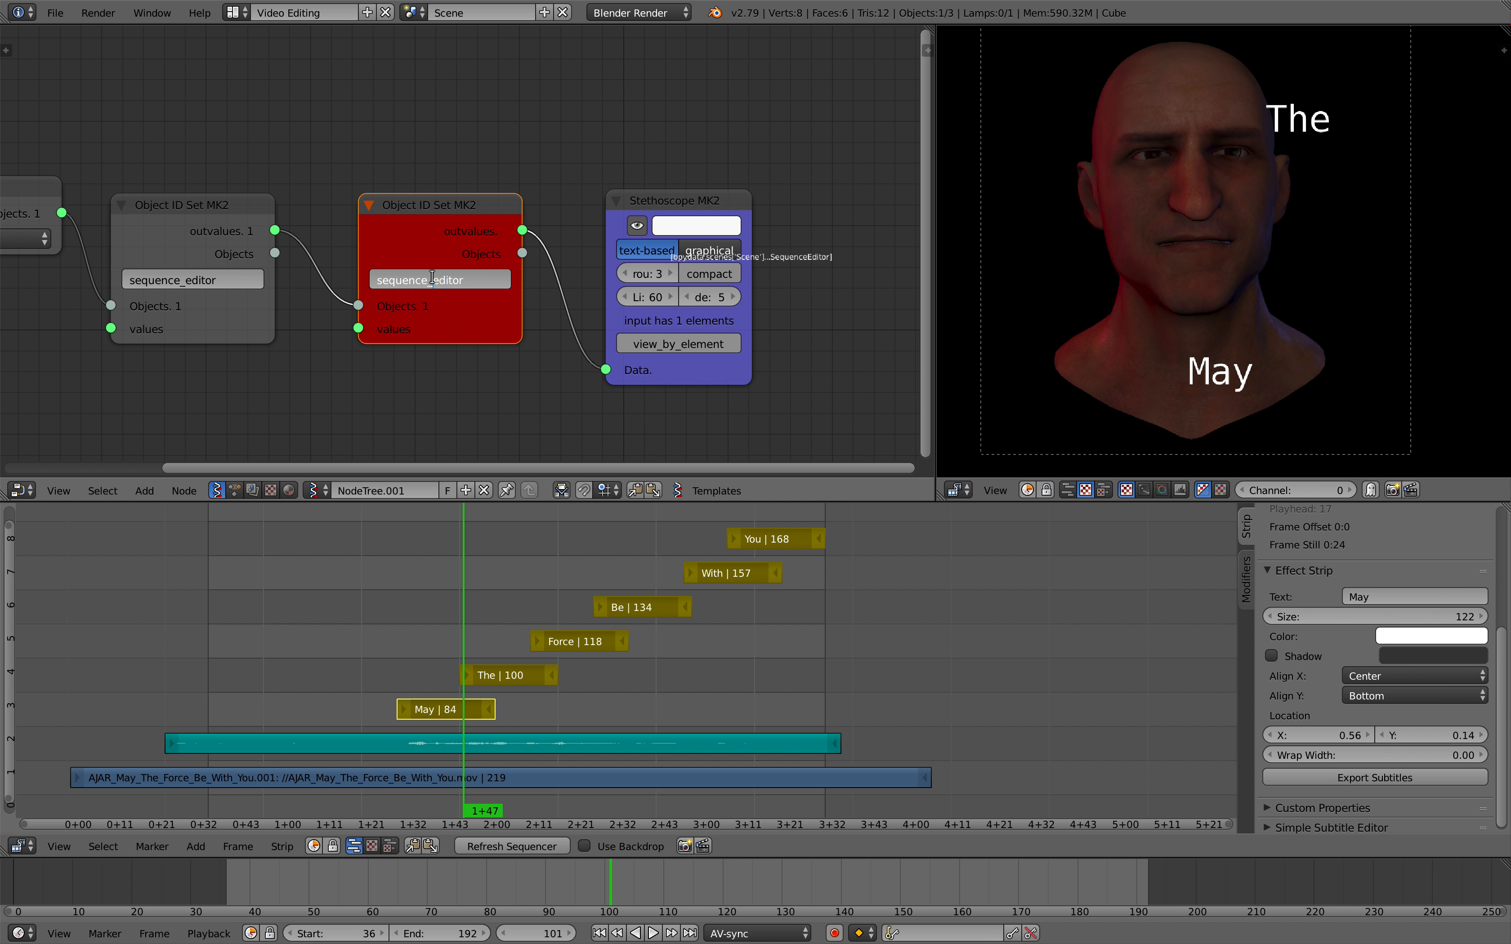
key(ctrl+s)
click(528, 286)
- Set the second Object ID Set MK2 node's property to sequences_all
click(466, 284)
text(sequence_alls)
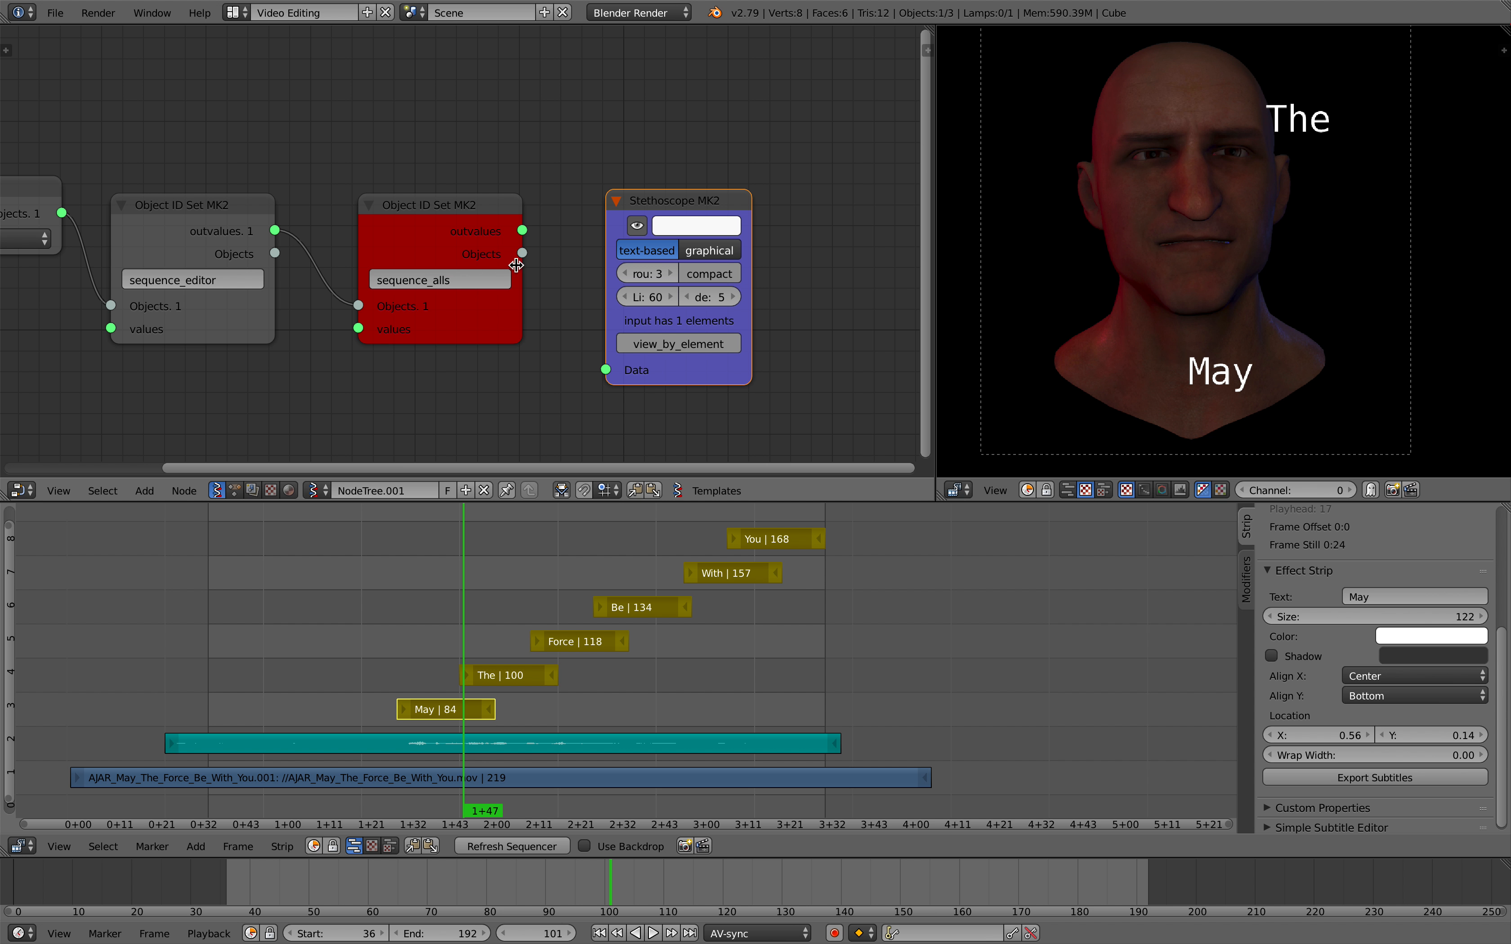
key(Return)
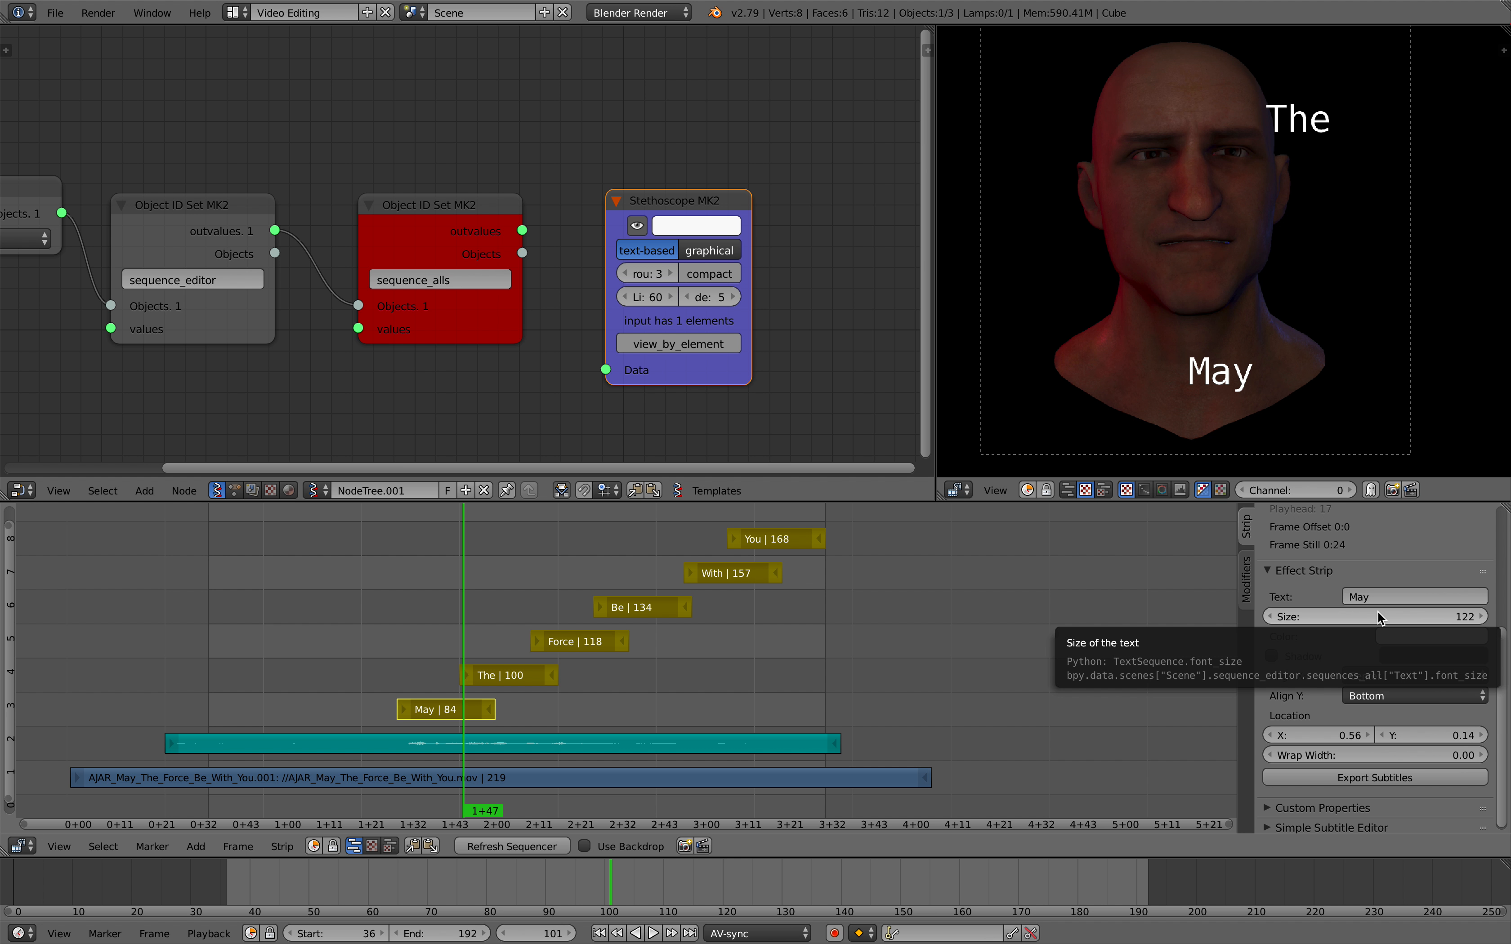
click(448, 288)
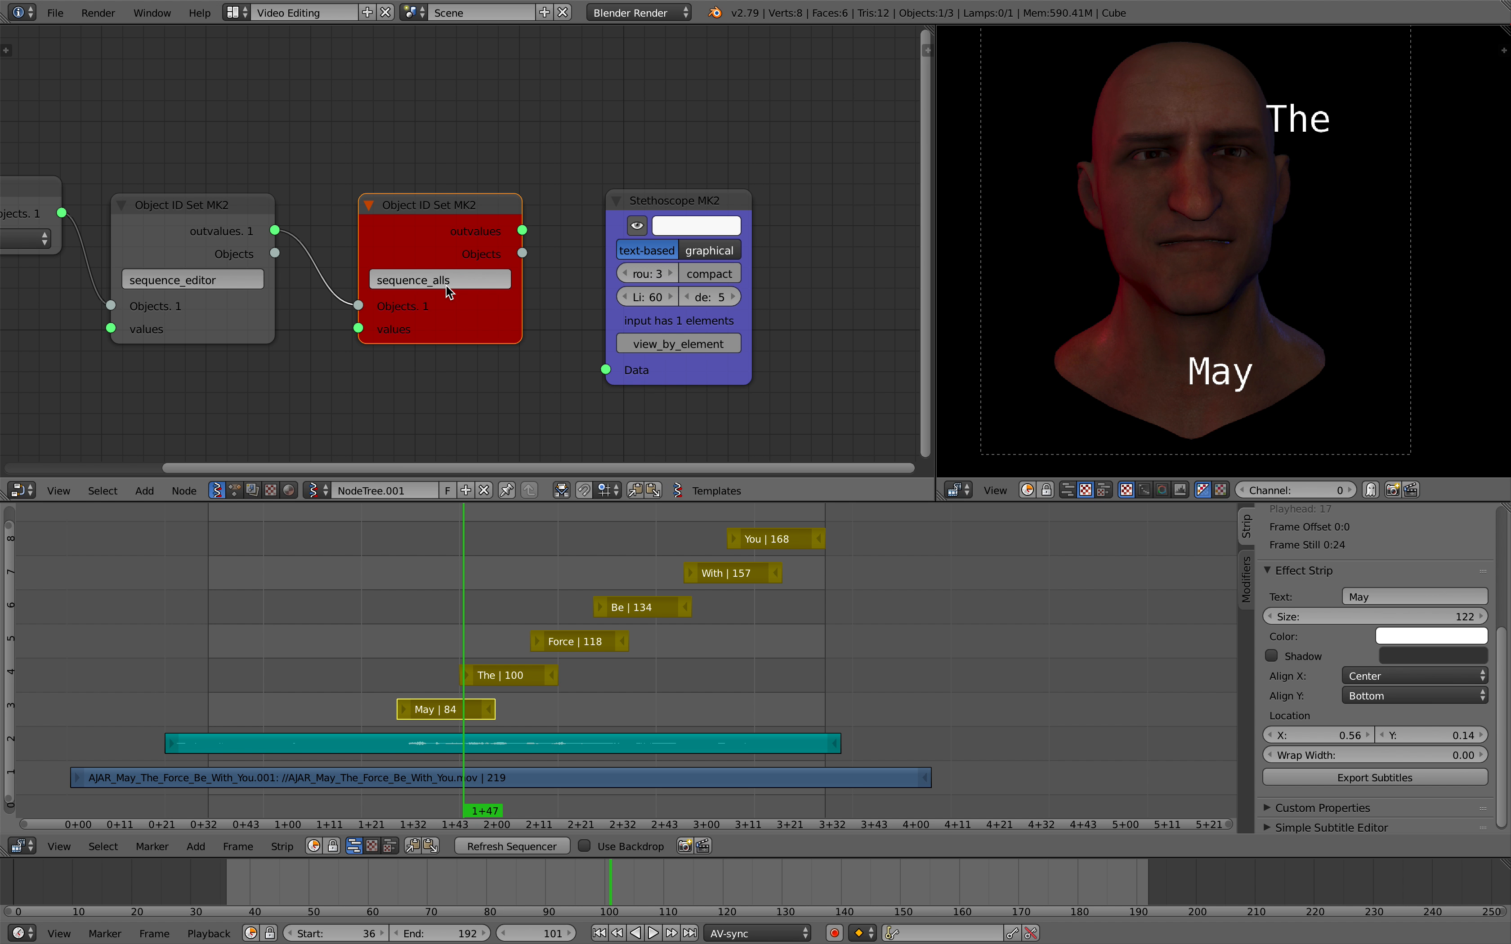
key(Left)
key(Left)
key(Left)
key(Left)
key(Left)
text(s)
key(BackSpace)
key(Return)
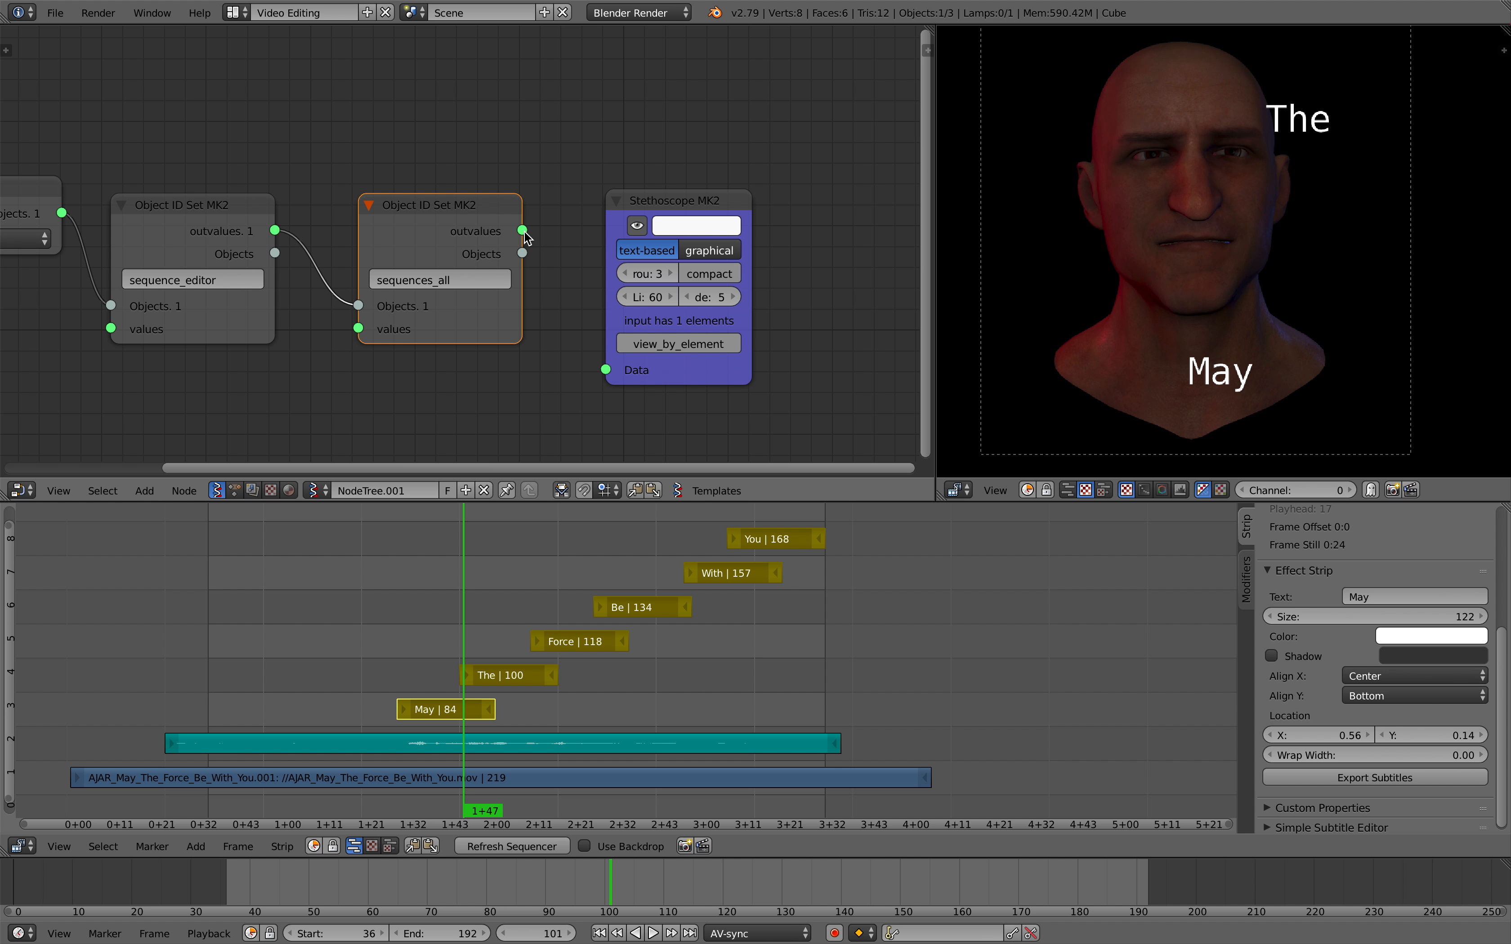
- Connect the sequences_all node's outvalues to the Stethoscope's Data input and shift the Stethoscope node further along
drag(522, 230, 605, 369)
scroll(573, 246, up, 1)
scroll(464, 197, up, 3)
scroll(623, 203, down, 2)
scroll(741, 224, up, 2)
drag(585, 190, 669, 174)
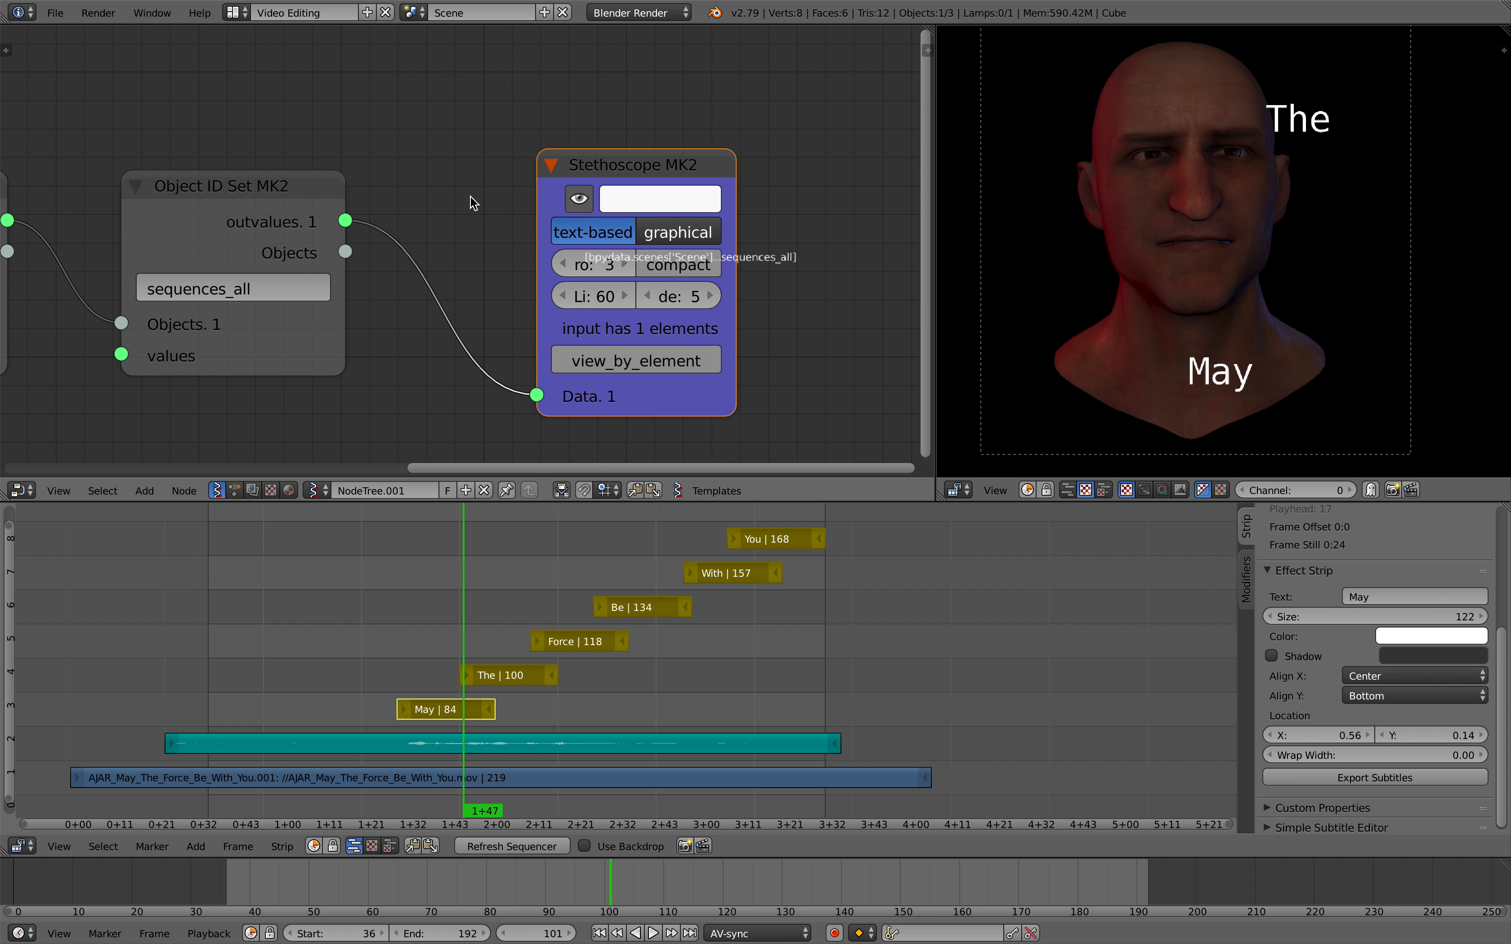
- Extend the second Object ID Set MK2 node's property to sequences_all[:] so it outputs the individual strips
ctrl+scroll(480, 197, left, 2)
click(324, 288)
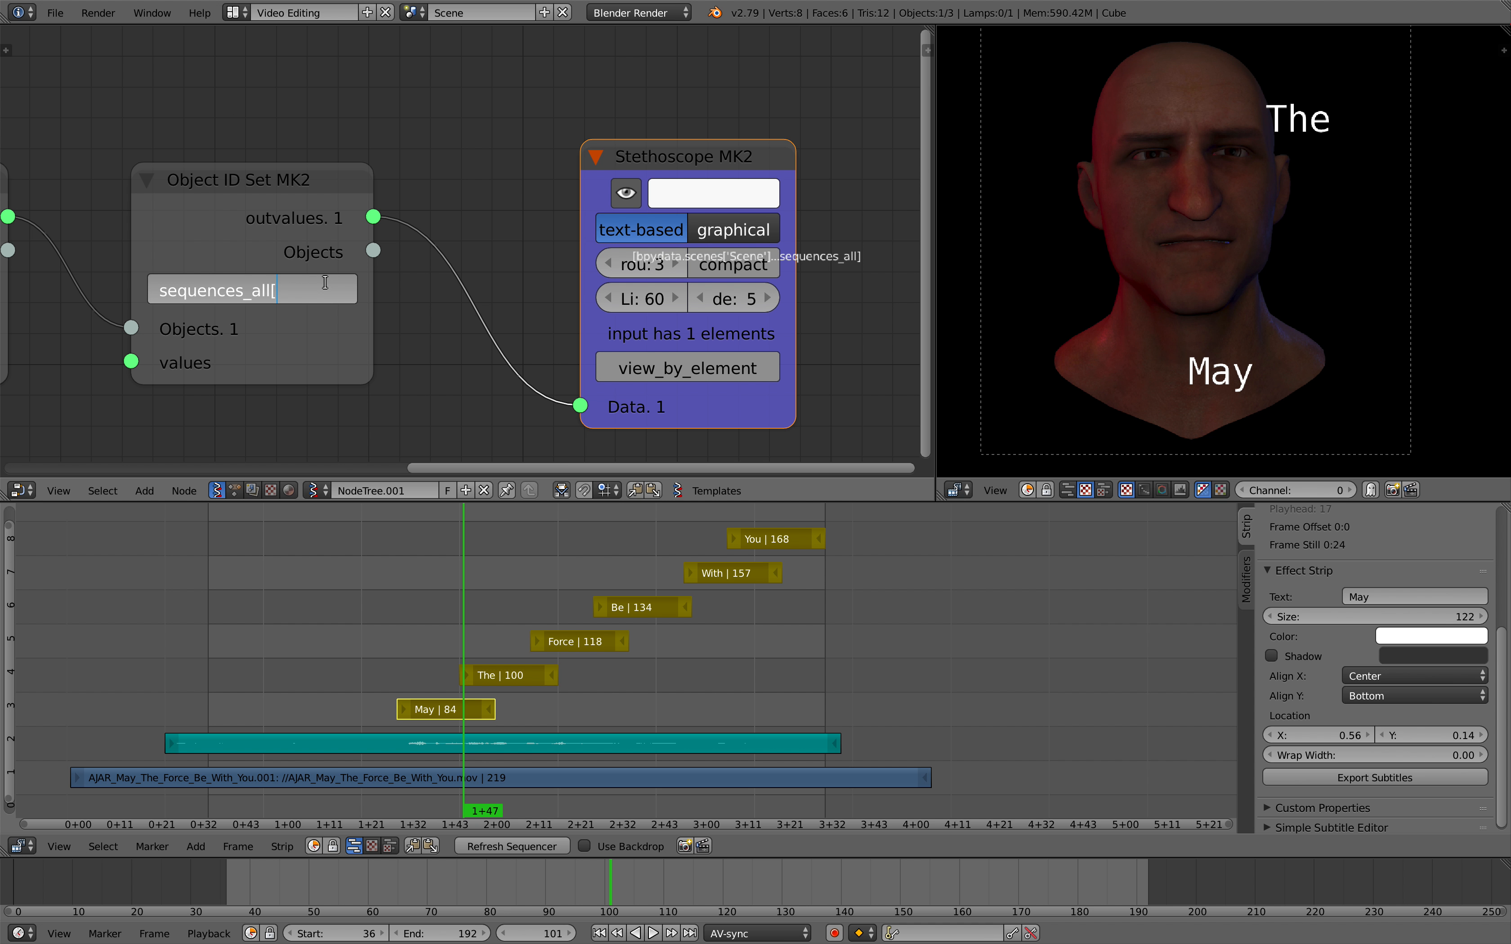
key(Return)
scroll(326, 282, up, 3)
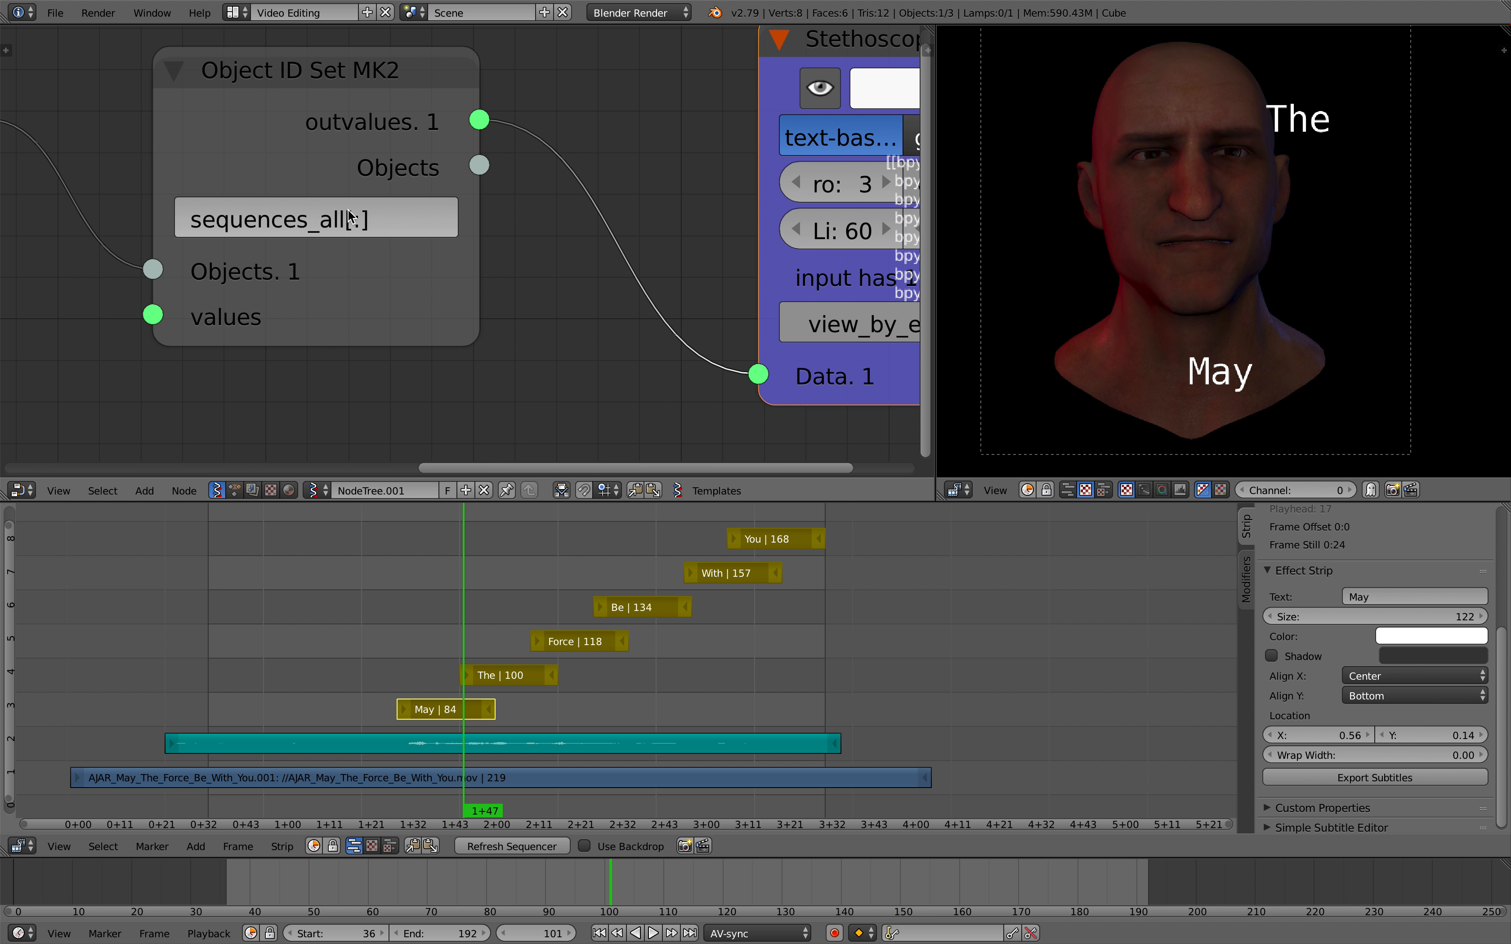
middle_drag(362, 219, 273, 253)
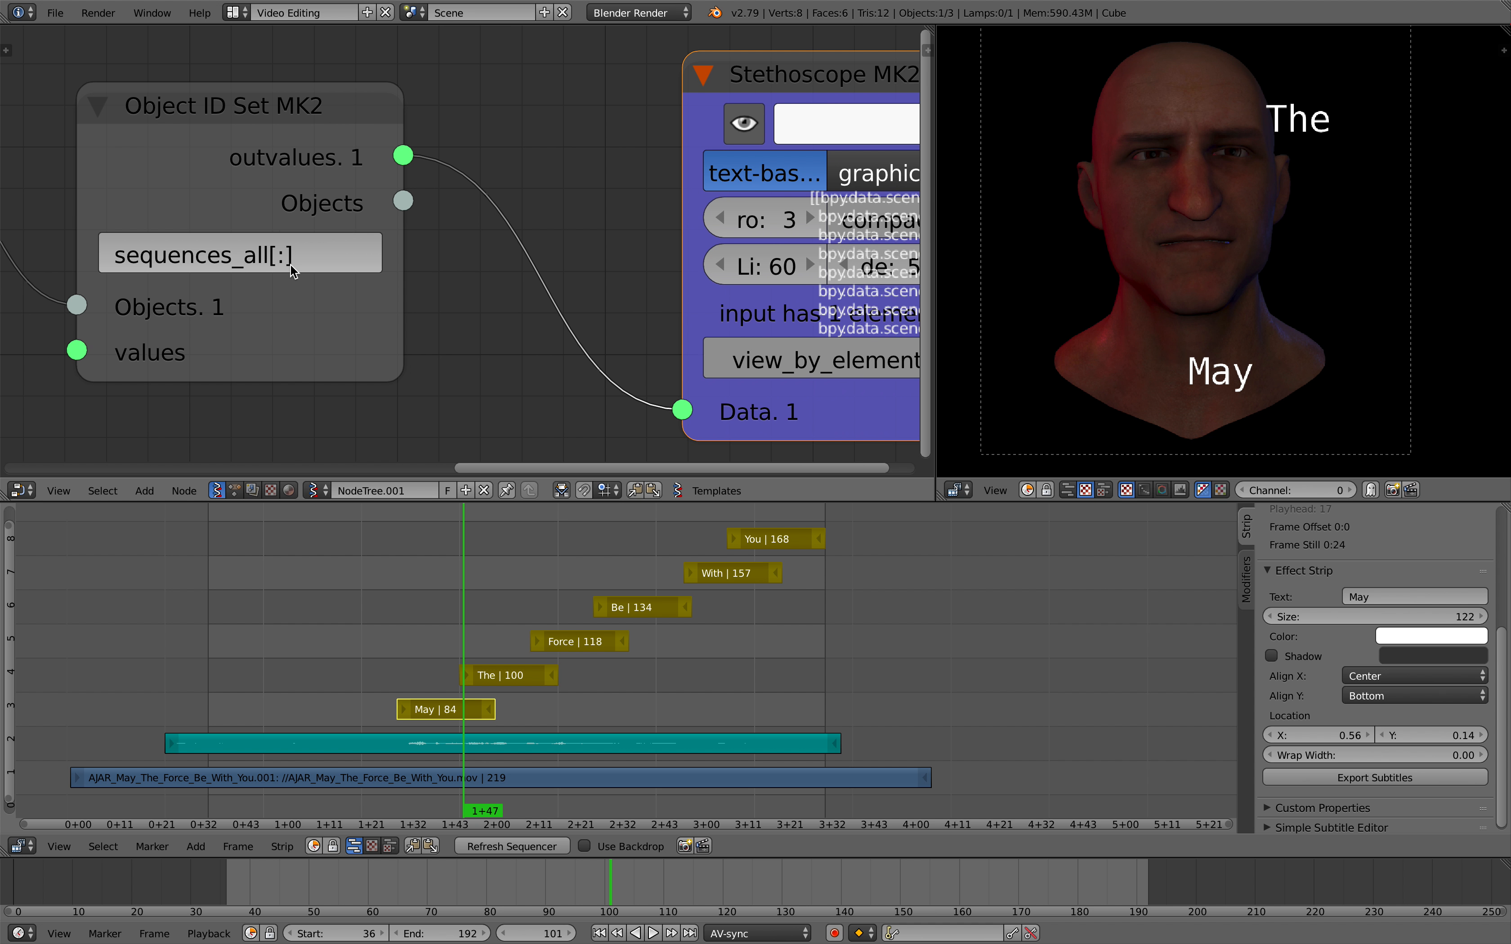
- Reposition the Stethoscope node around its printed strip list and compare the entries with the strips in the sequencer
scroll(315, 287, down, 2)
scroll(350, 300, right, 4)
scroll(362, 266, right, 3)
scroll(313, 246, up, 2)
drag(270, 111, 203, 105)
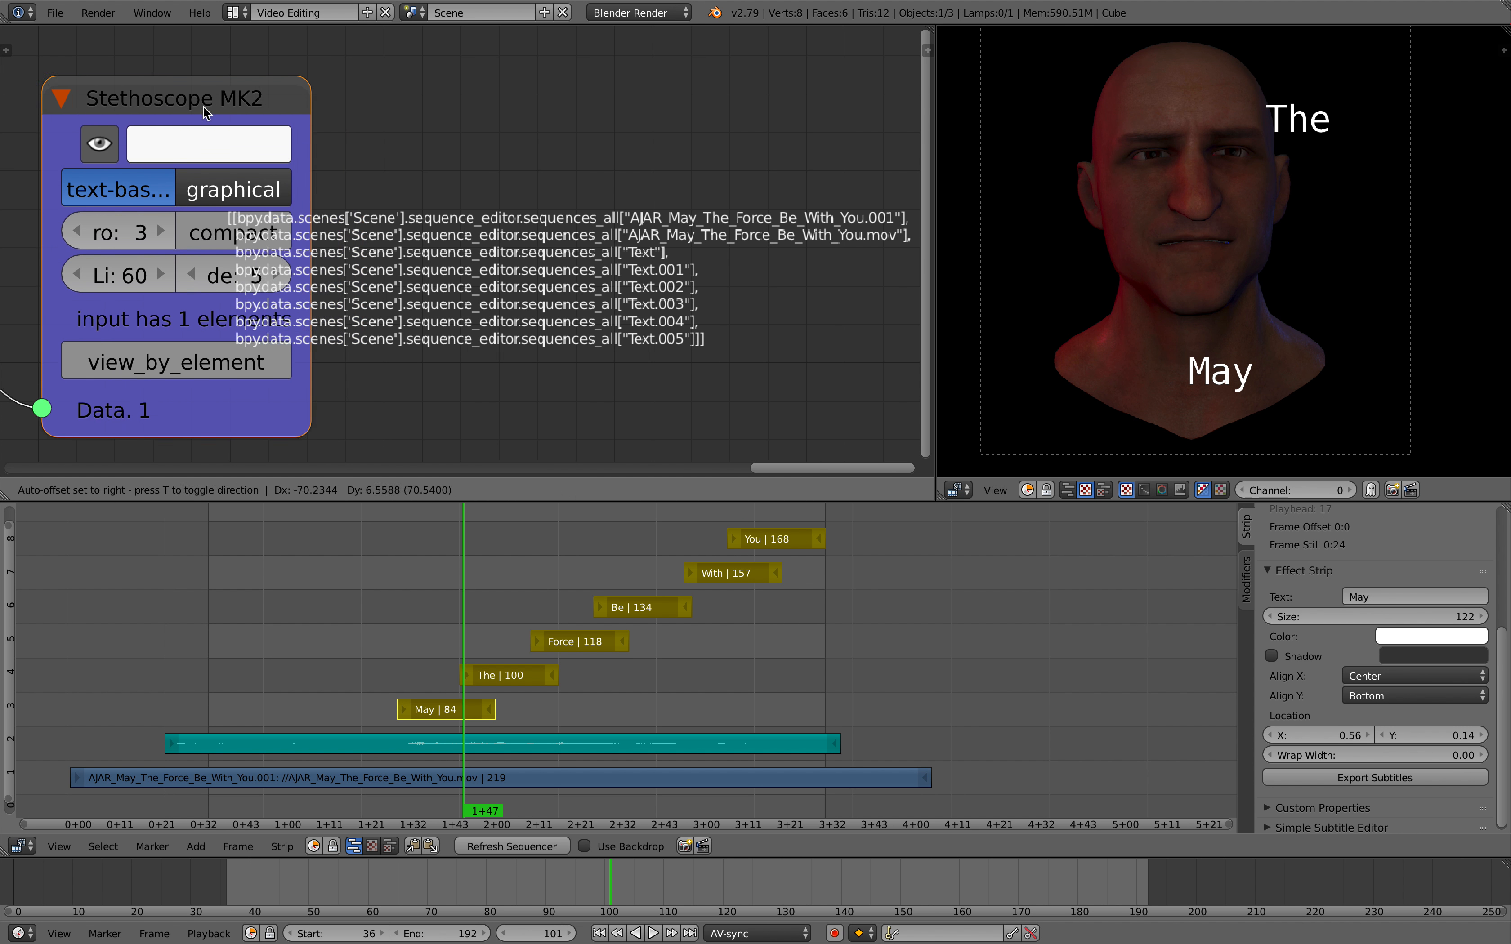
scroll(203, 105, down, 1)
middle_drag(476, 664, 490, 664)
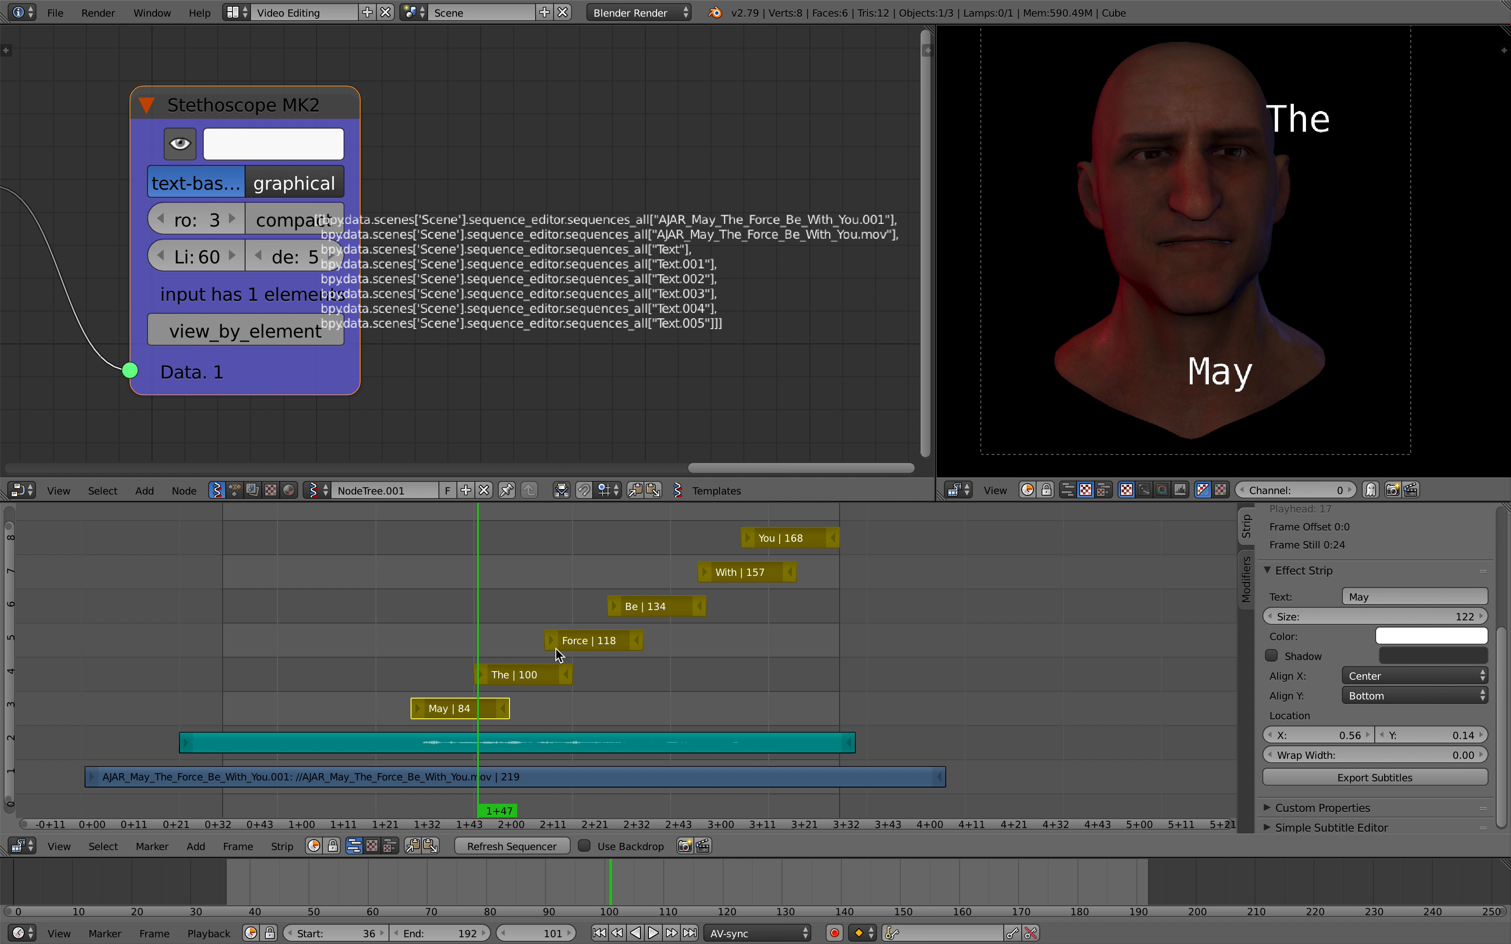
scroll(319, 178, down, 1)
middle_drag(325, 142, 354, 233)
drag(354, 211, 380, 33)
- Move the playhead to frame 130 and examine the movie, sound and text strip entries in the Stethoscope's list
click(782, 886)
middle_drag(479, 334, 480, 374)
scroll(523, 384, up, 1)
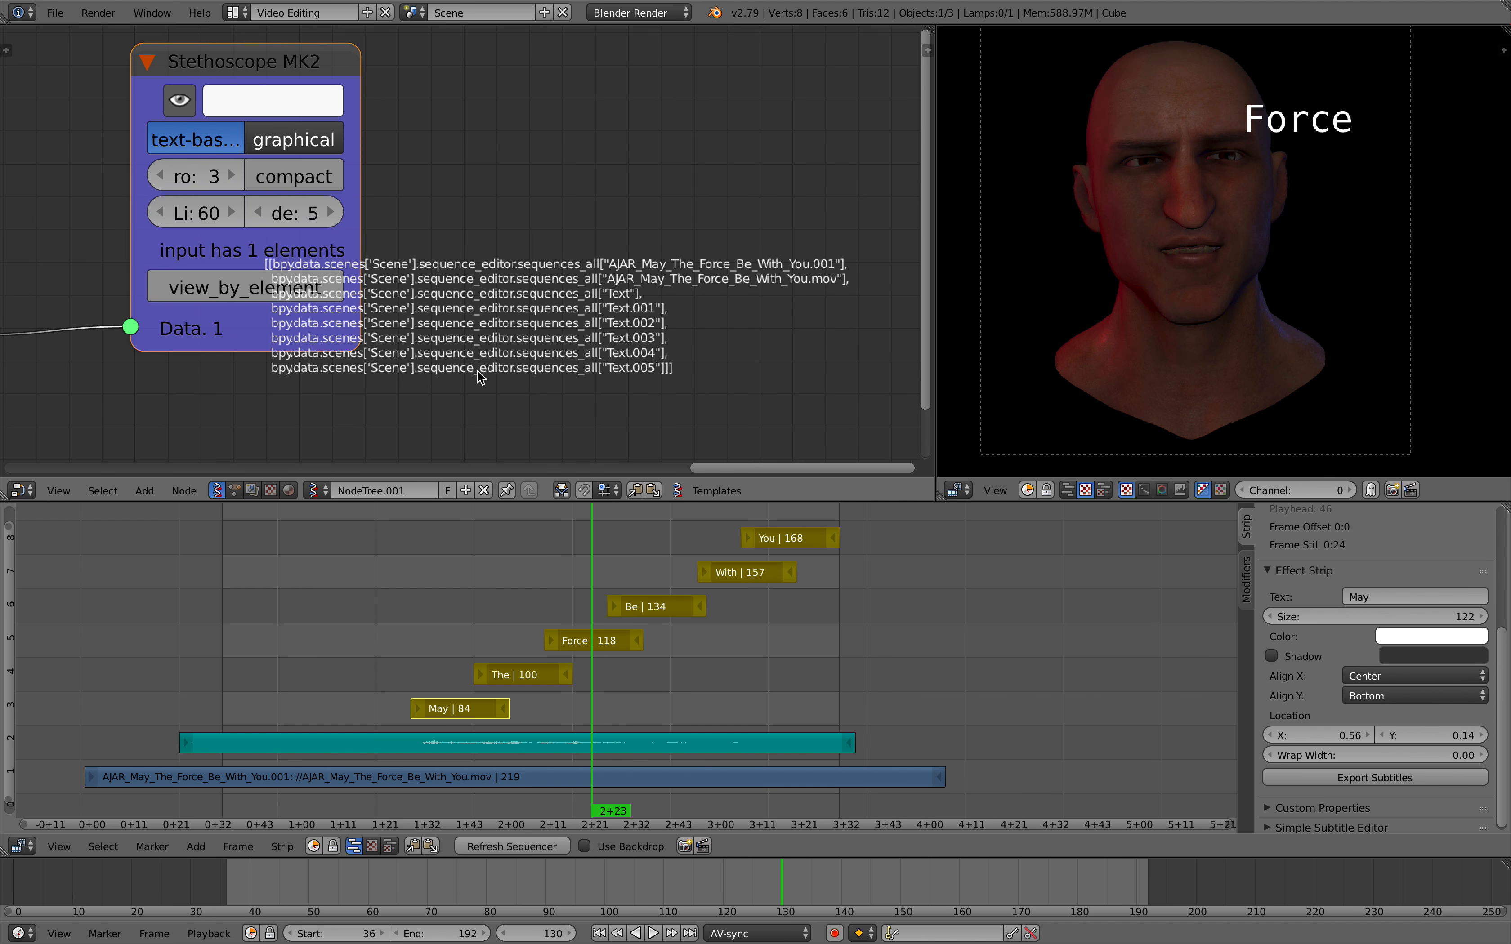
scroll(663, 319, up, 1)
middle_drag(601, 275, 556, 273)
scroll(541, 350, up, 1)
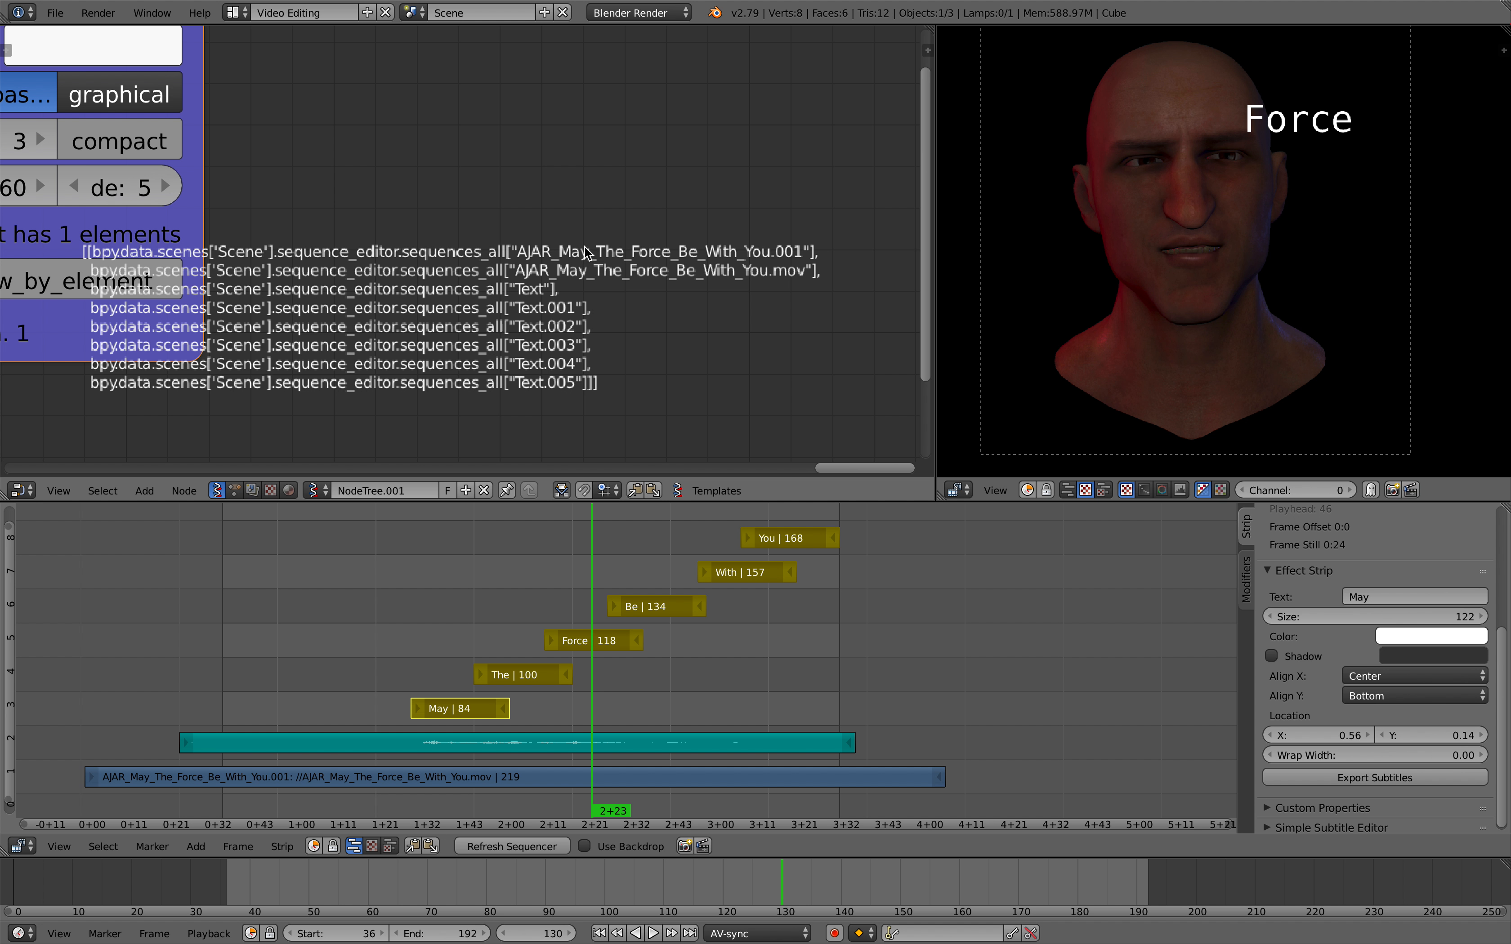
scroll(609, 331, down, 2)
scroll(574, 361, down, 1)
scroll(565, 353, up, 1)
scroll(585, 323, down, 4)
middle_drag(462, 327, 683, 321)
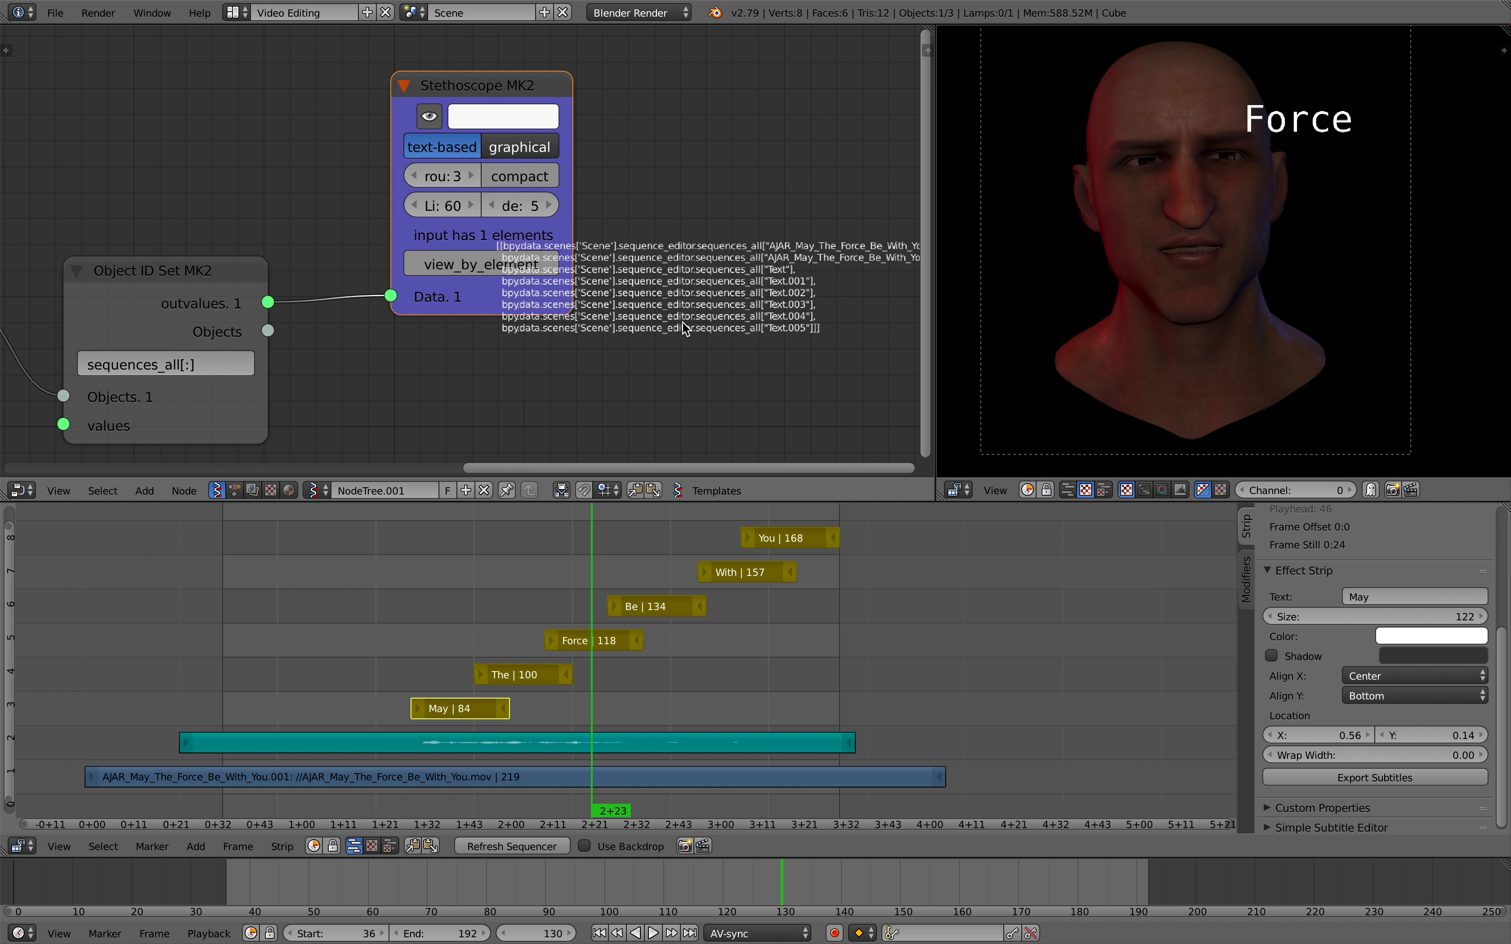
- Make room by moving the Stethoscope, search for "filter" and insert an Object ID Filter node between sequences_all[:] and the Stethoscope
key(g)
click(610, 103)
key(alt+space)
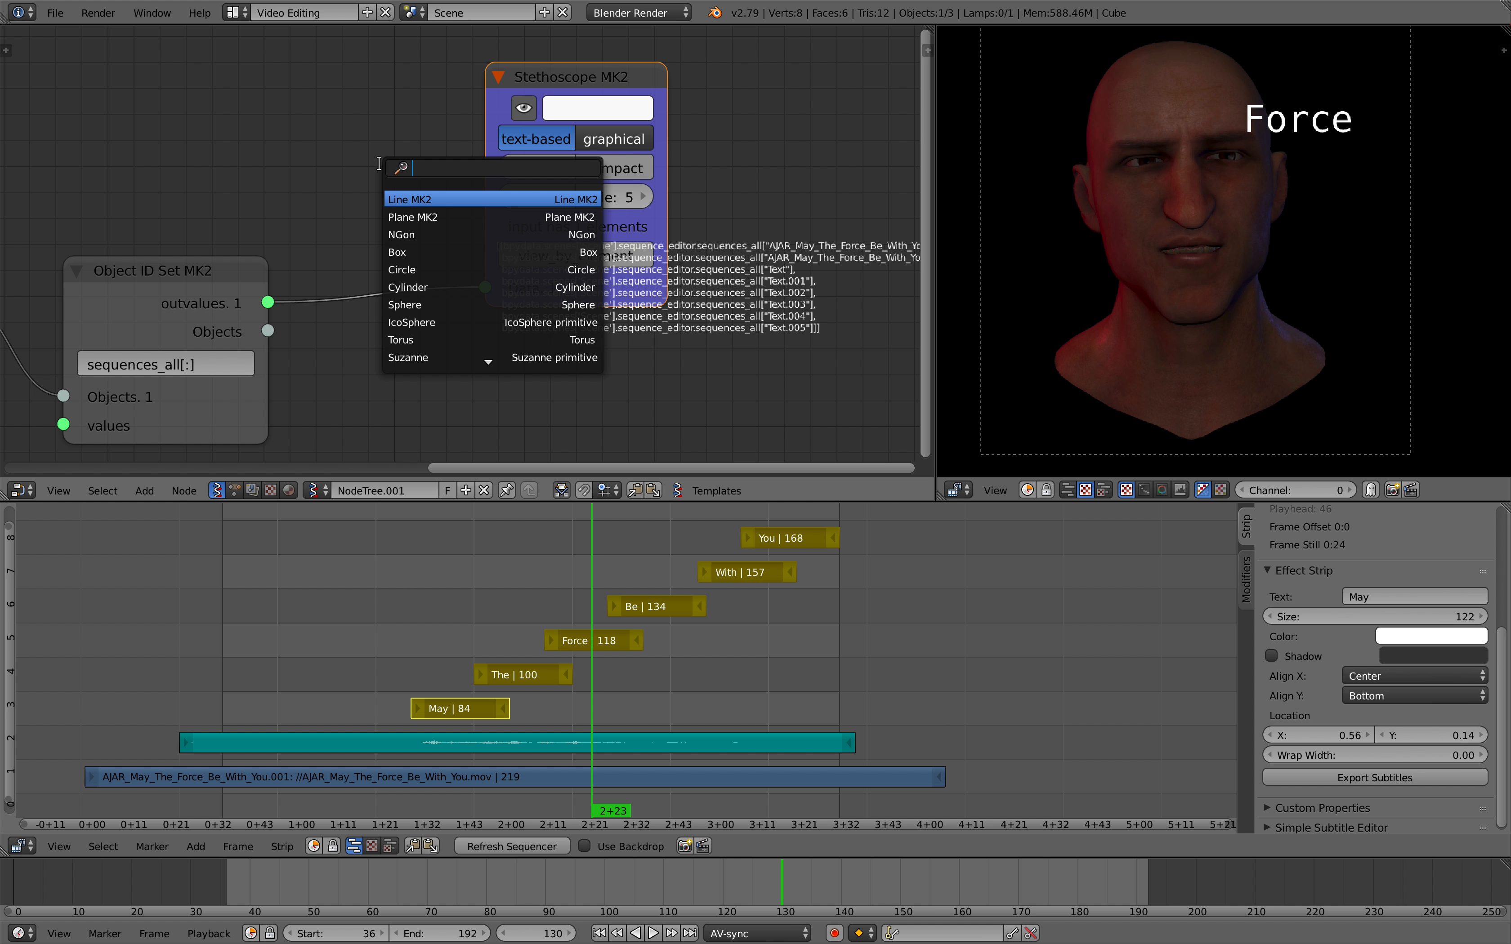
text(filter)
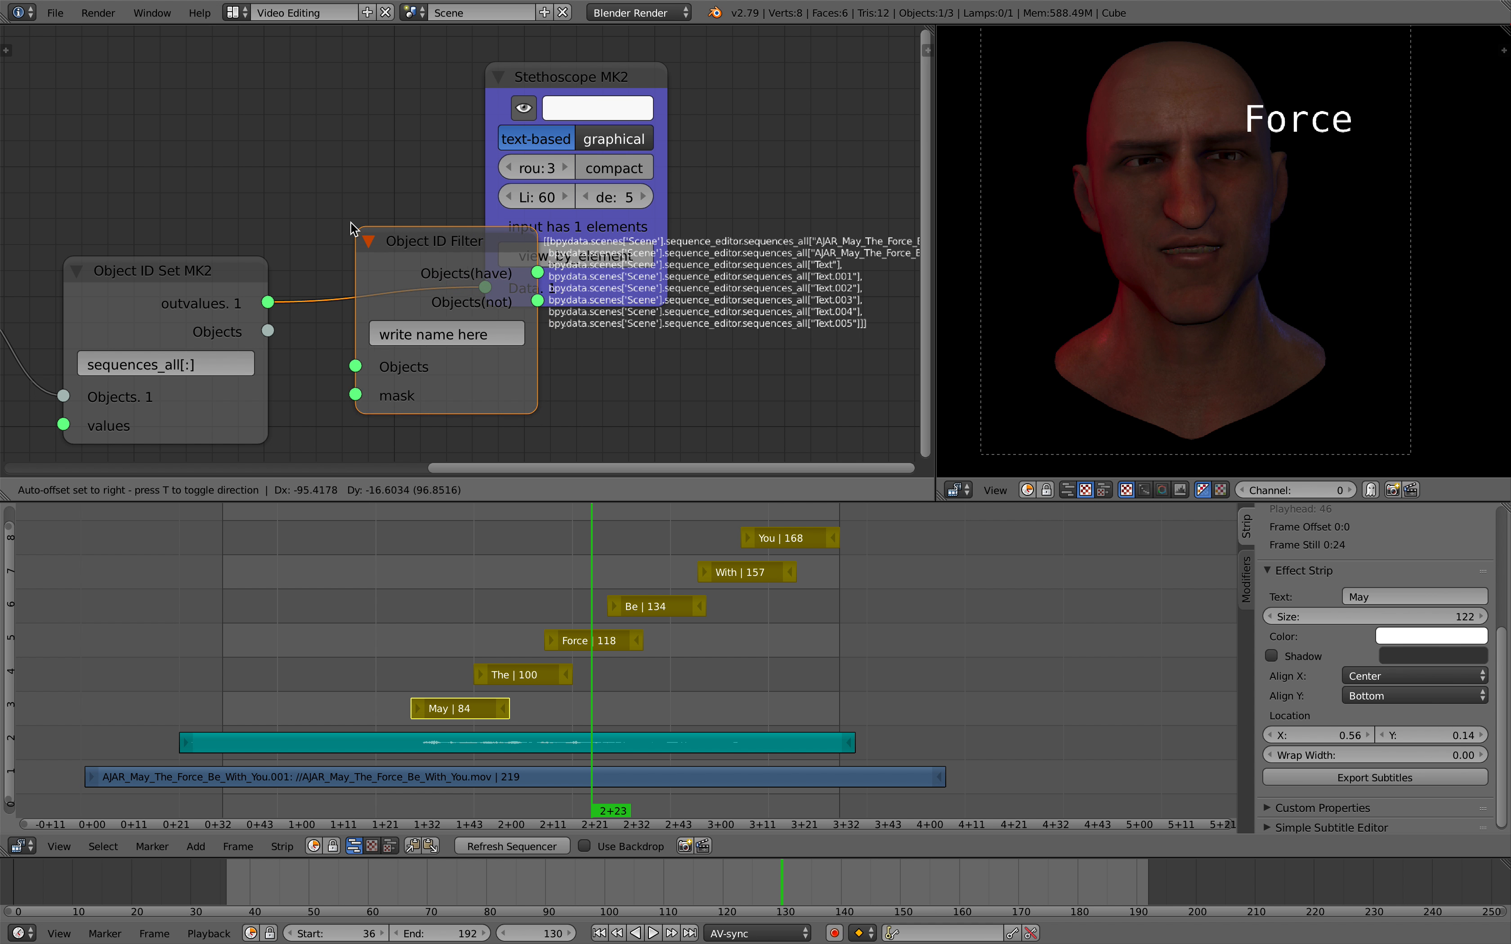
click(437, 237)
- Set the Object ID Filter's name to Text and check the filtered strips in the Stethoscope's list
click(451, 326)
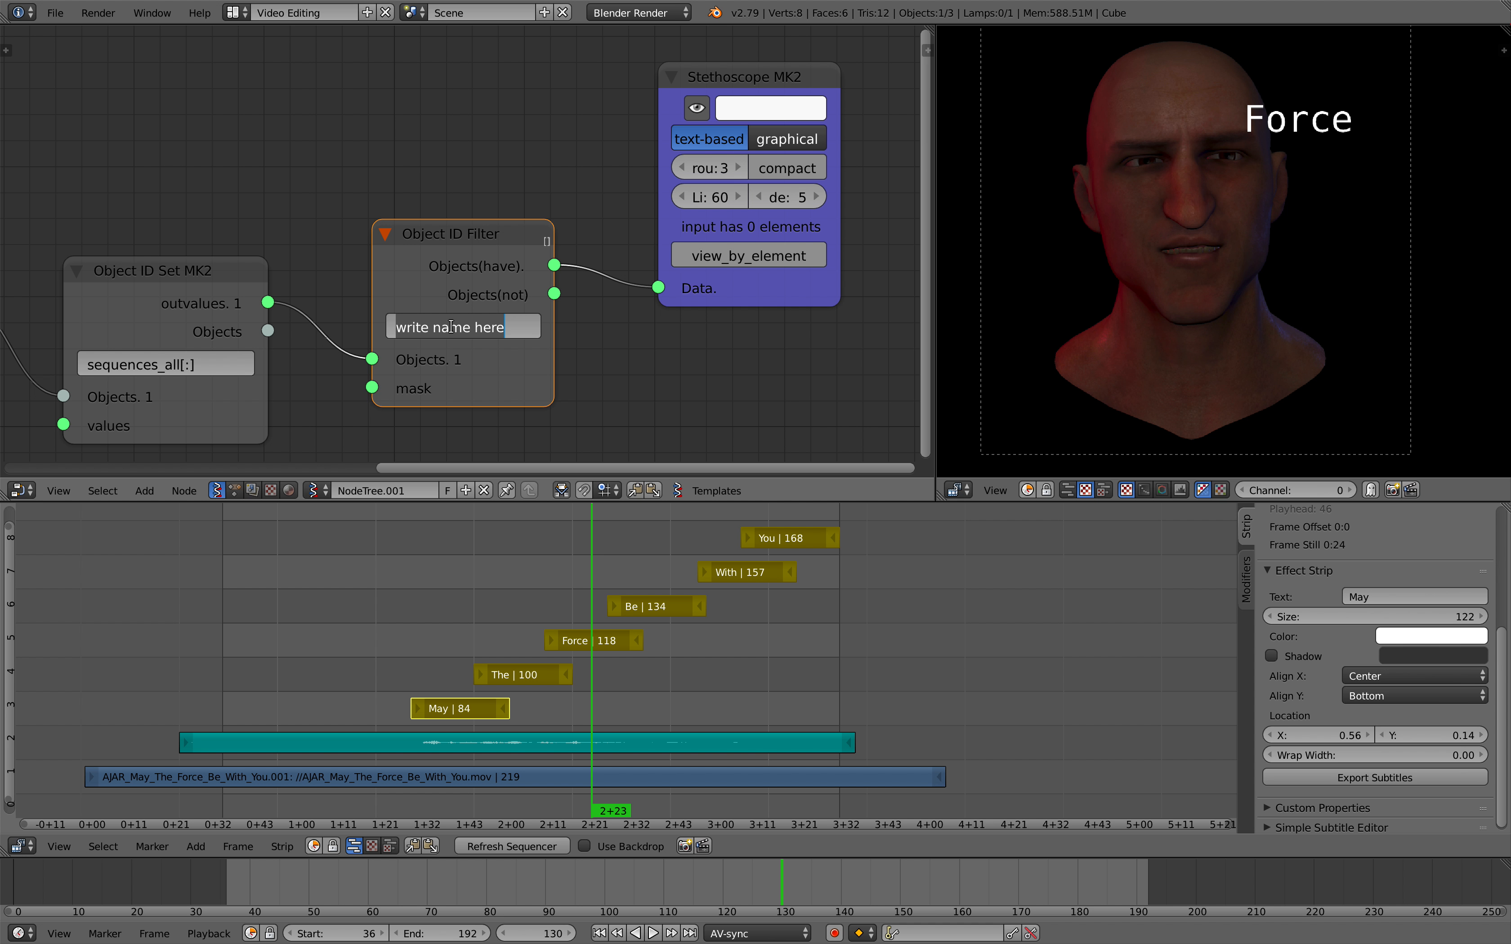
text(T)
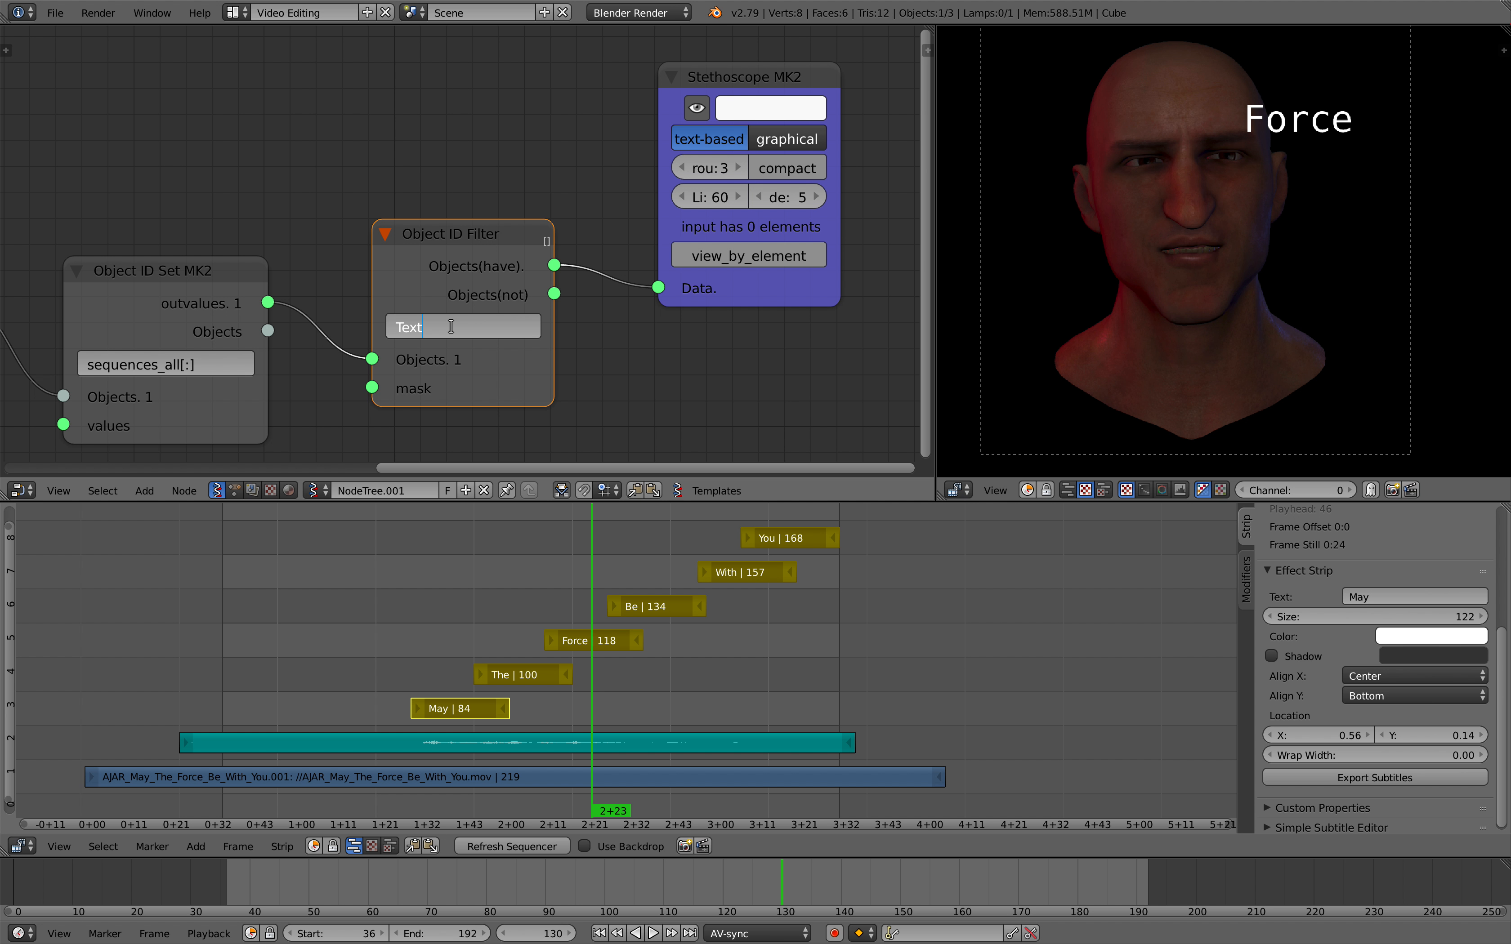
text(ext)
key(Return)
scroll(717, 237, up, 3)
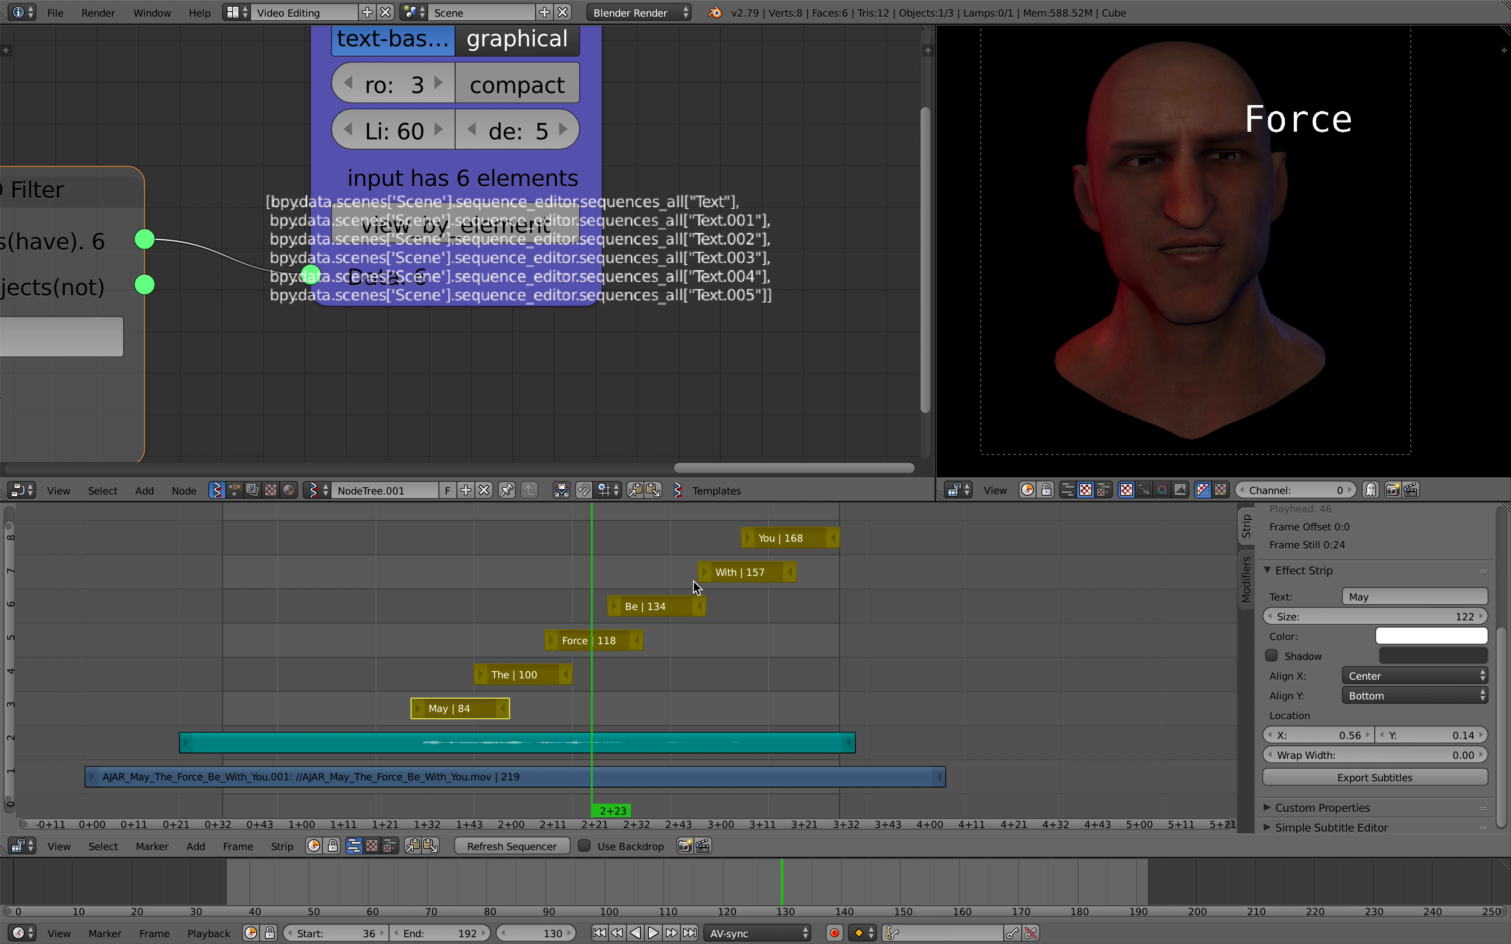
scroll(587, 578, down, 3)
scroll(547, 306, down, 1)
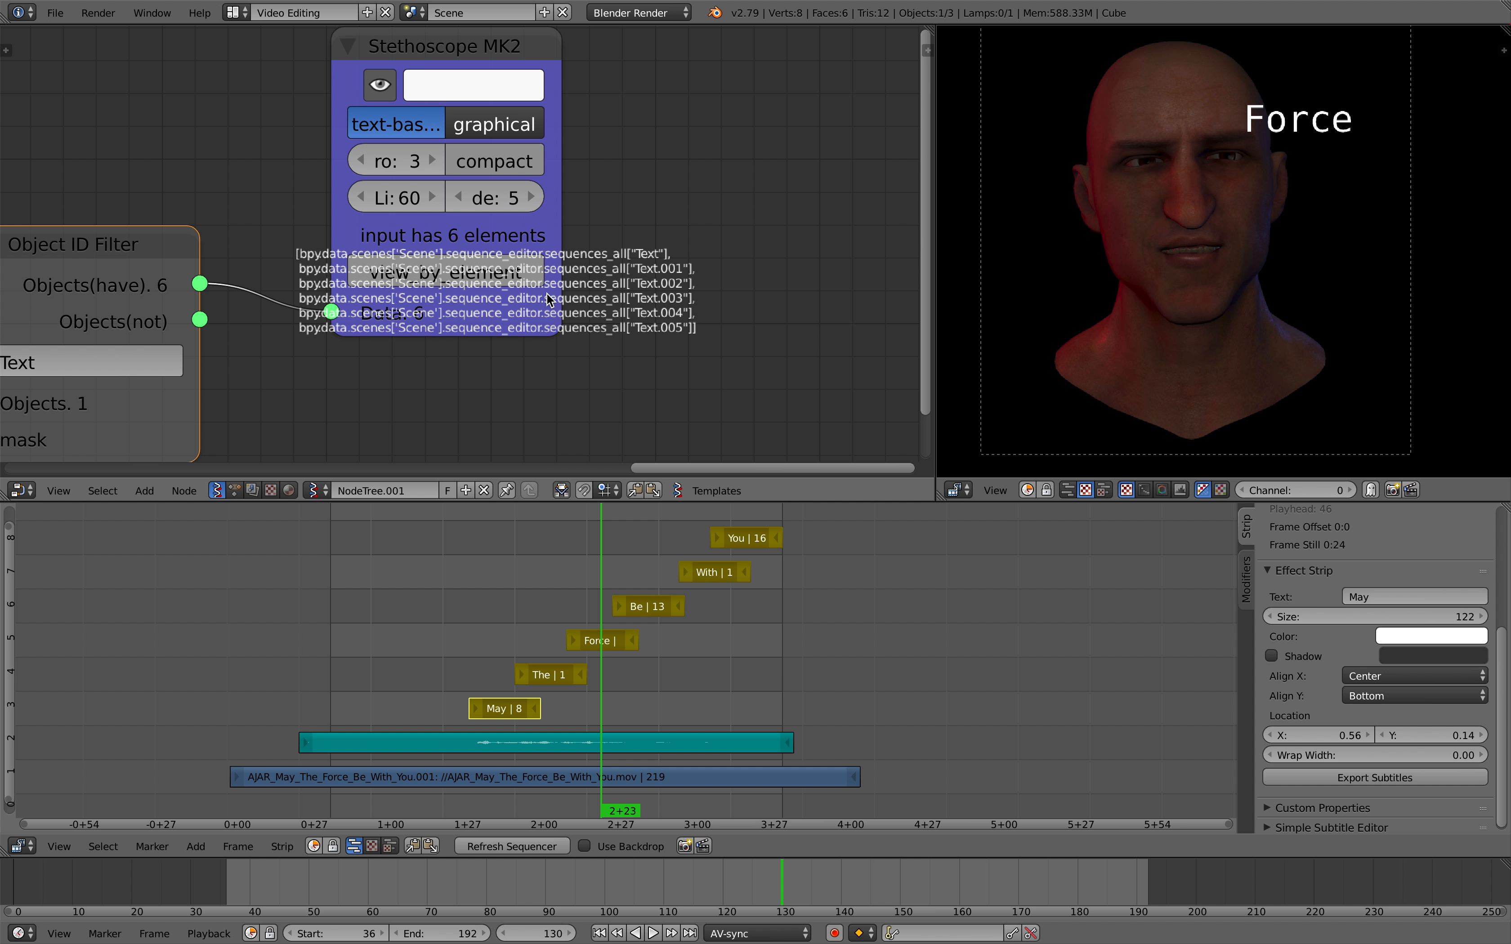
- Move the Stethoscope node away from the Object ID Filter node and reposition the filter to make room between them
drag(556, 225, 620, 220)
drag(453, 55, 692, 98)
scroll(509, 163, down, 3)
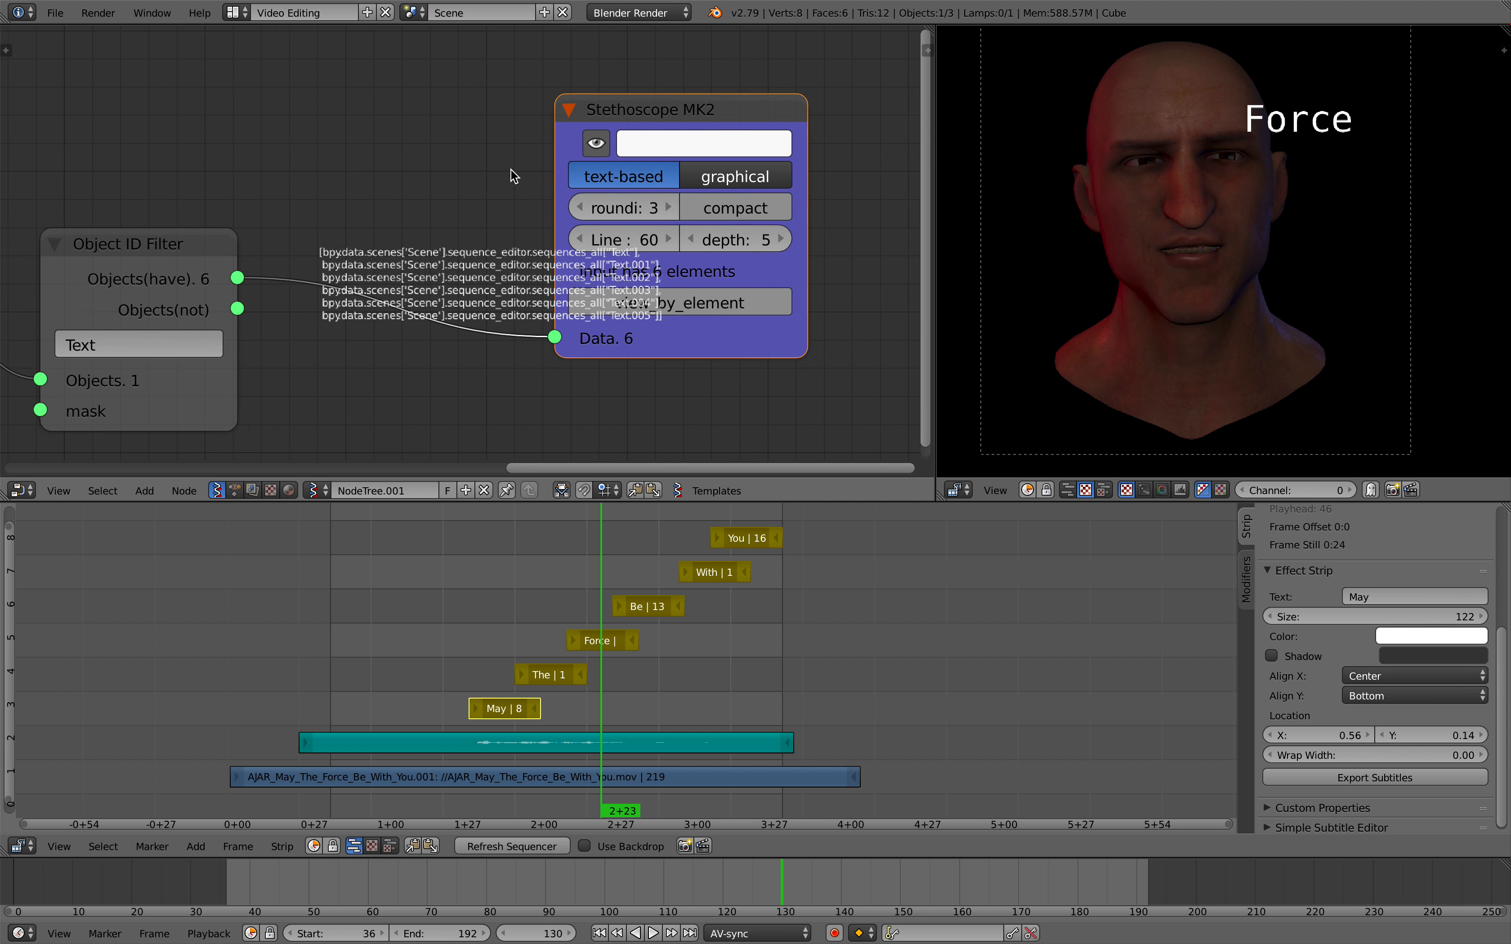
middle_drag(287, 286, 397, 253)
drag(312, 222, 272, 206)
middle_drag(370, 216, 318, 239)
- Search for "sort", insert an Object ID Sort node between the Object ID Filter and the Stethoscope, and set its sort key to name
key(alt+space)
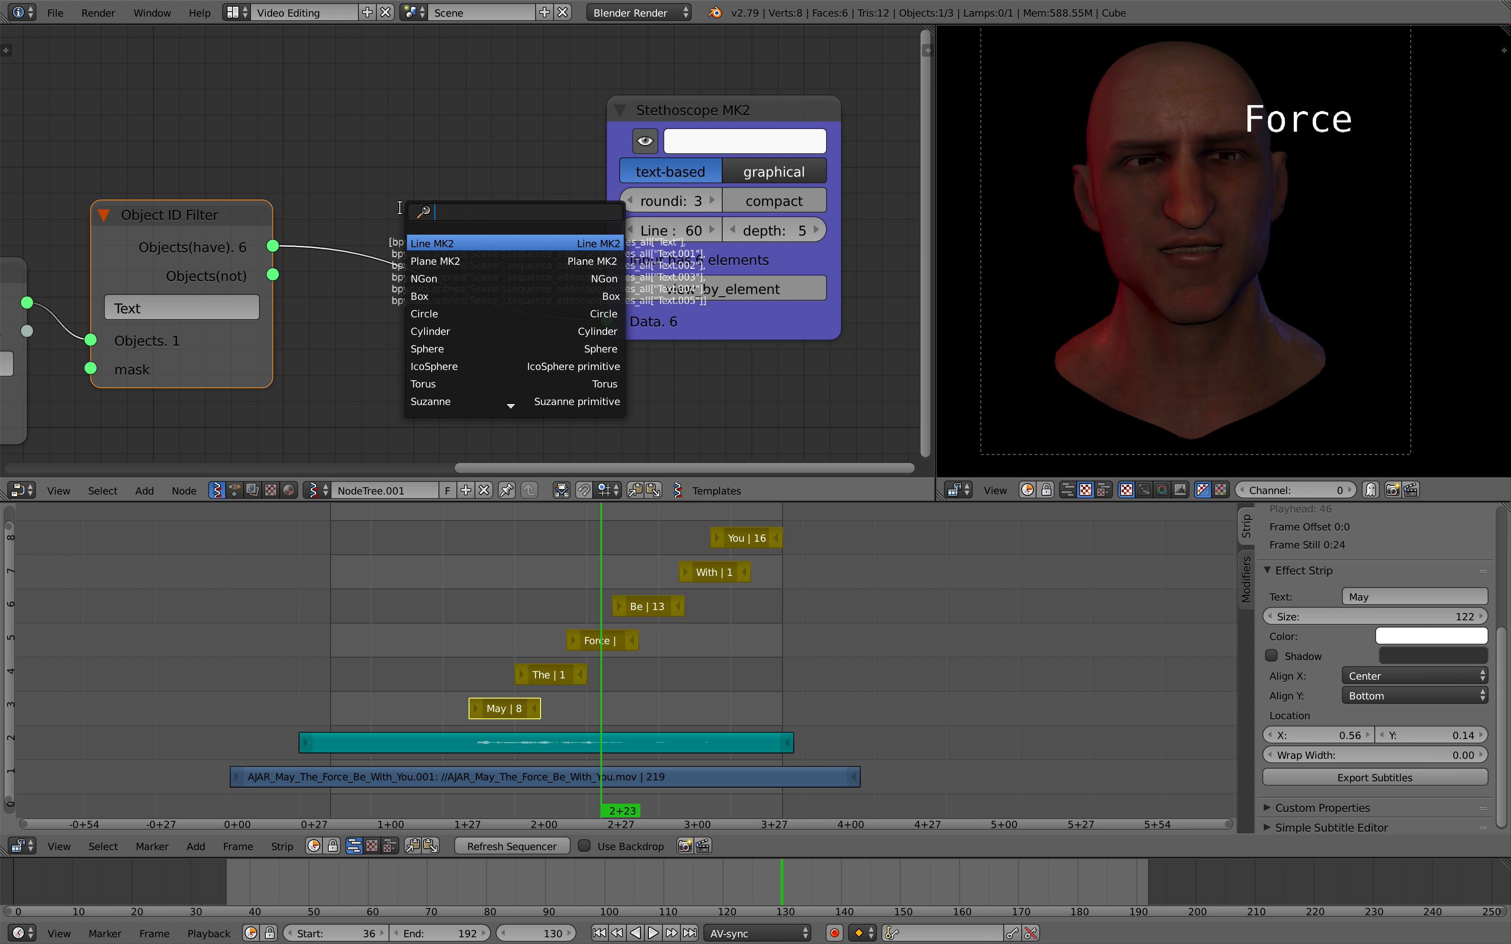
text(sort)
key(Down)
key(Down)
key(Return)
click(379, 210)
click(435, 294)
text(name)
key(Return)
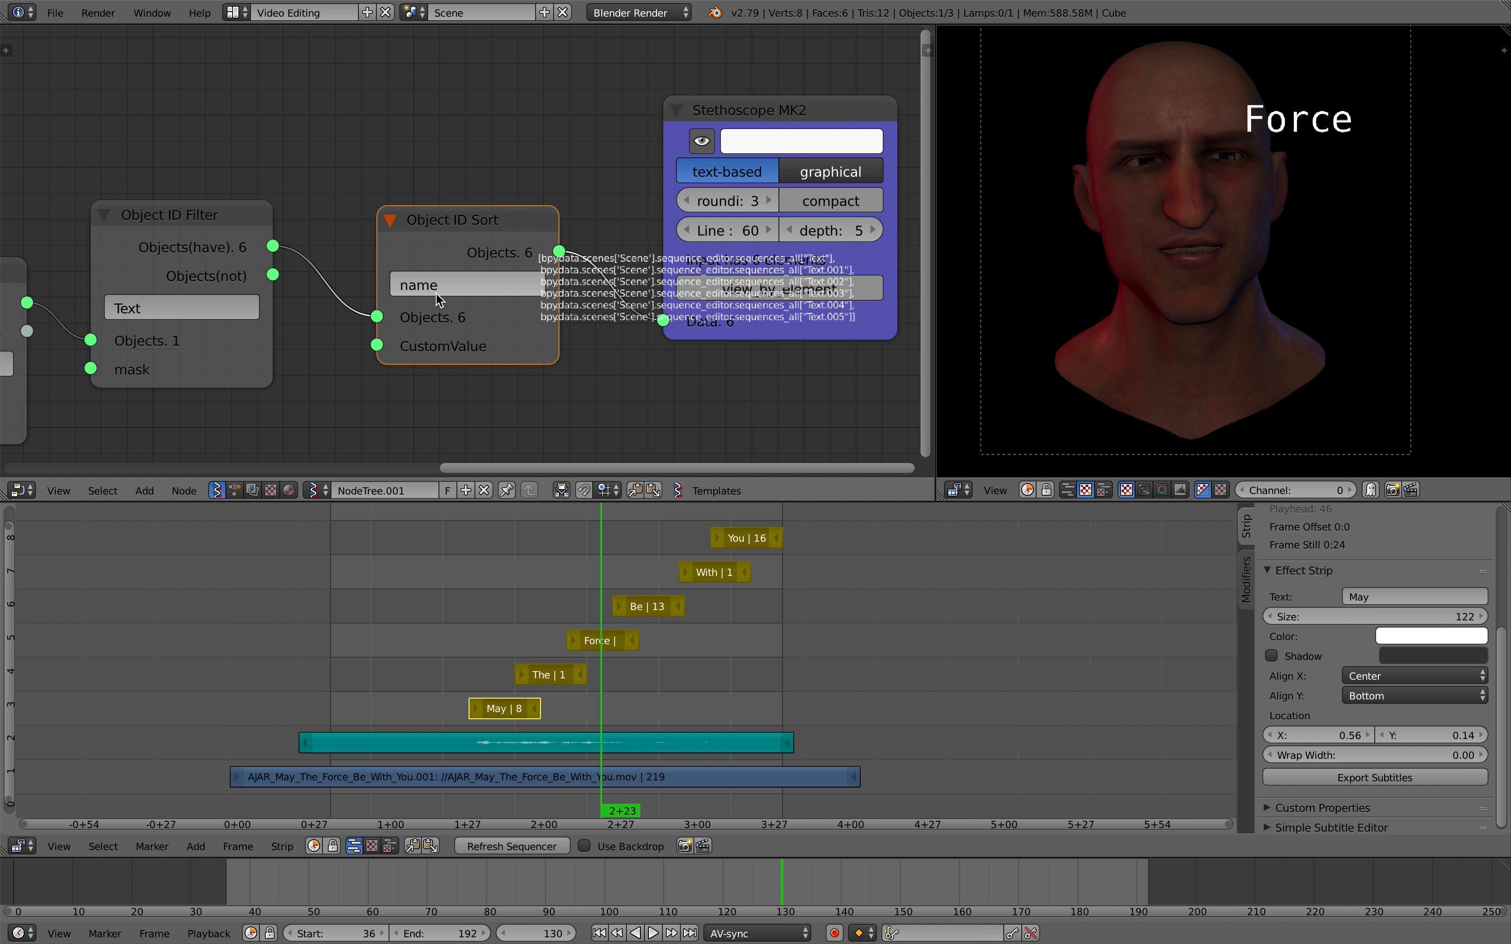
- Examine the sorted strip list and move the Stethoscope further from the Object ID Sort node so the entries are readable
scroll(436, 293, right, 3)
scroll(522, 287, up, 2)
scroll(633, 286, up, 1)
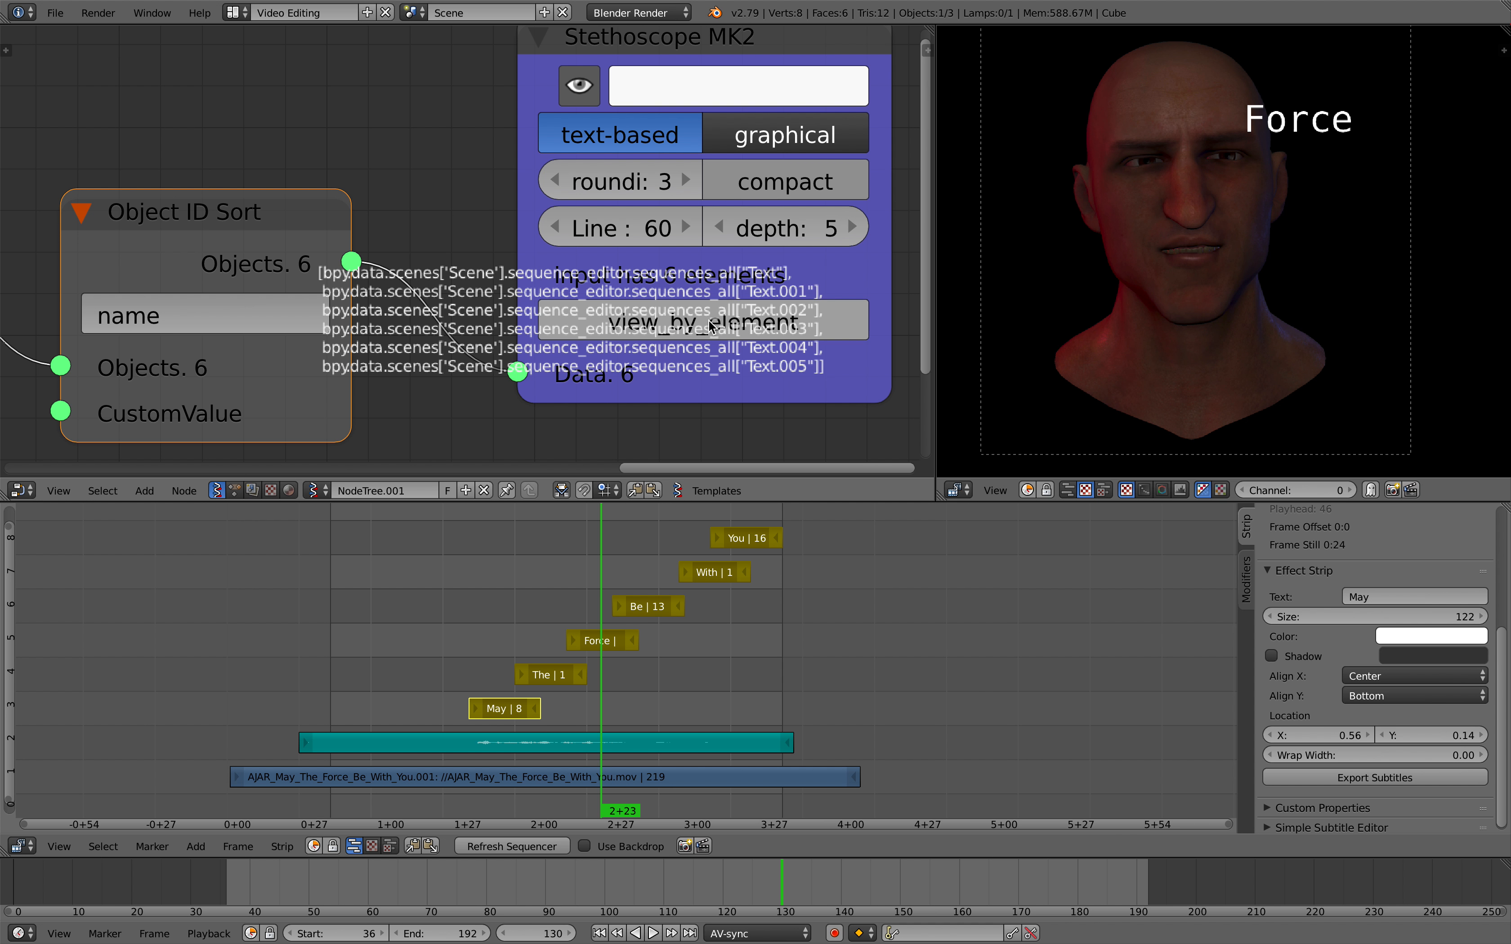
scroll(618, 318, down, 1)
ctrl+scroll(258, 218, left, 4)
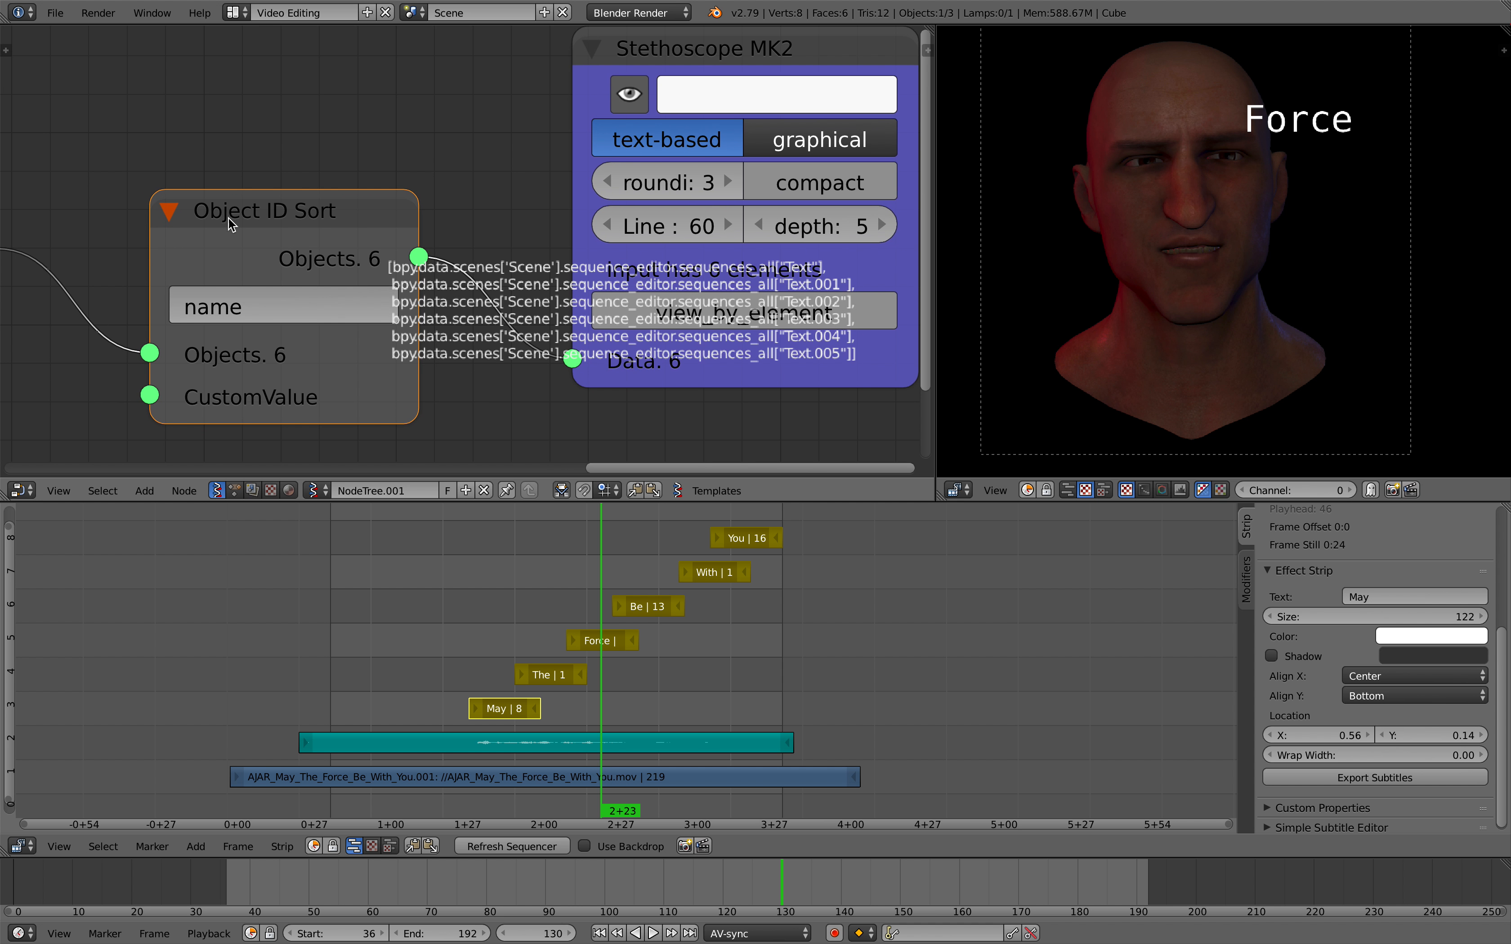
scroll(192, 287, down, 1)
scroll(434, 269, down, 2)
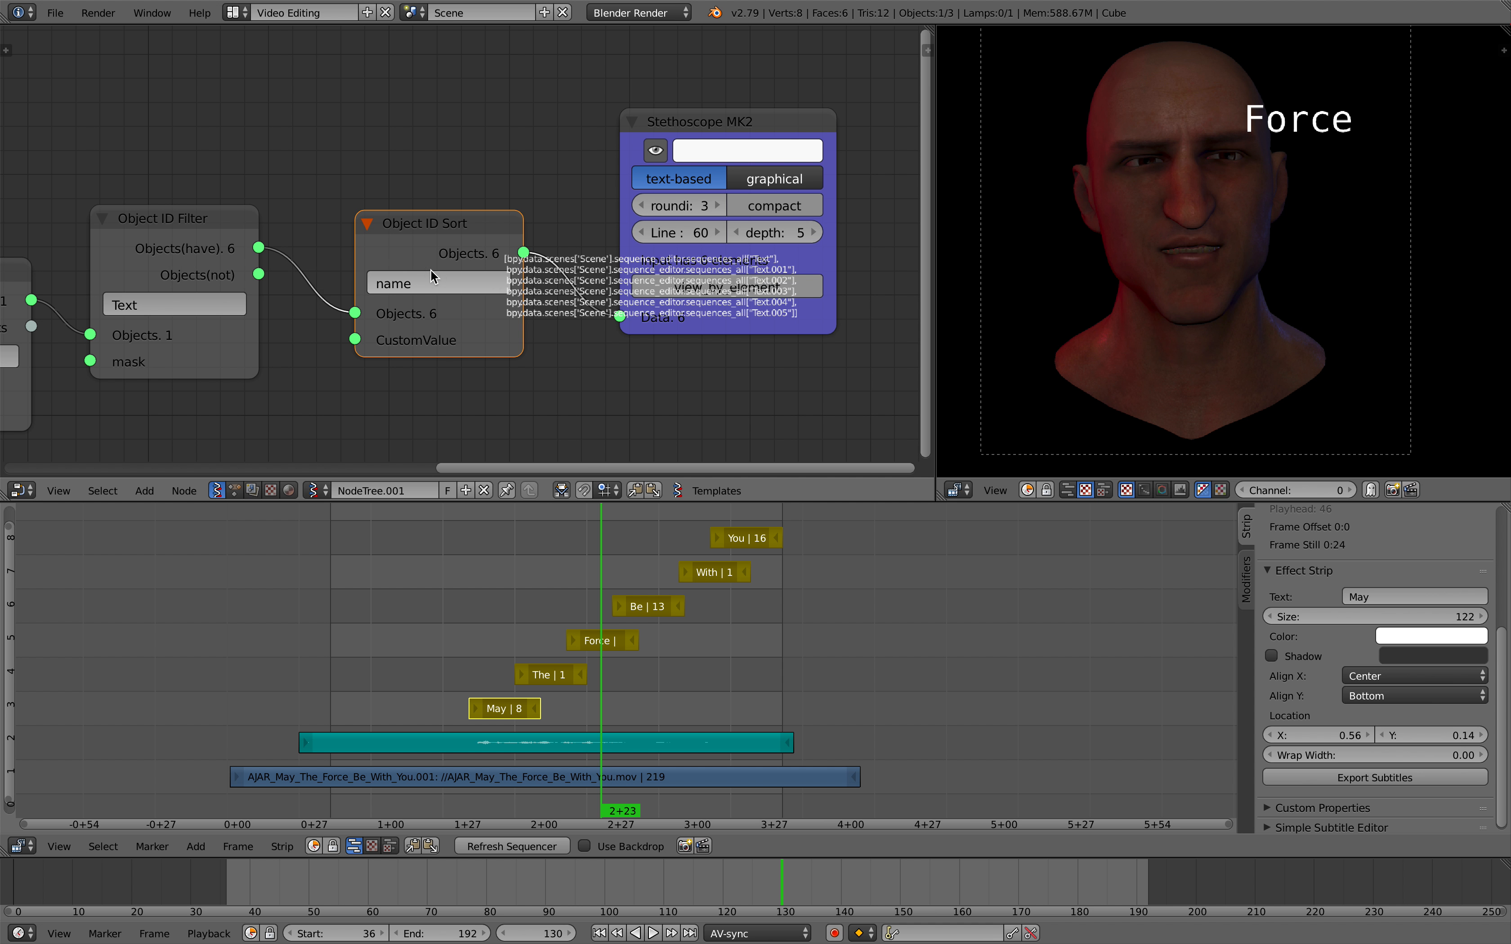
ctrl+scroll(522, 112, right, 4)
drag(522, 113, 749, 110)
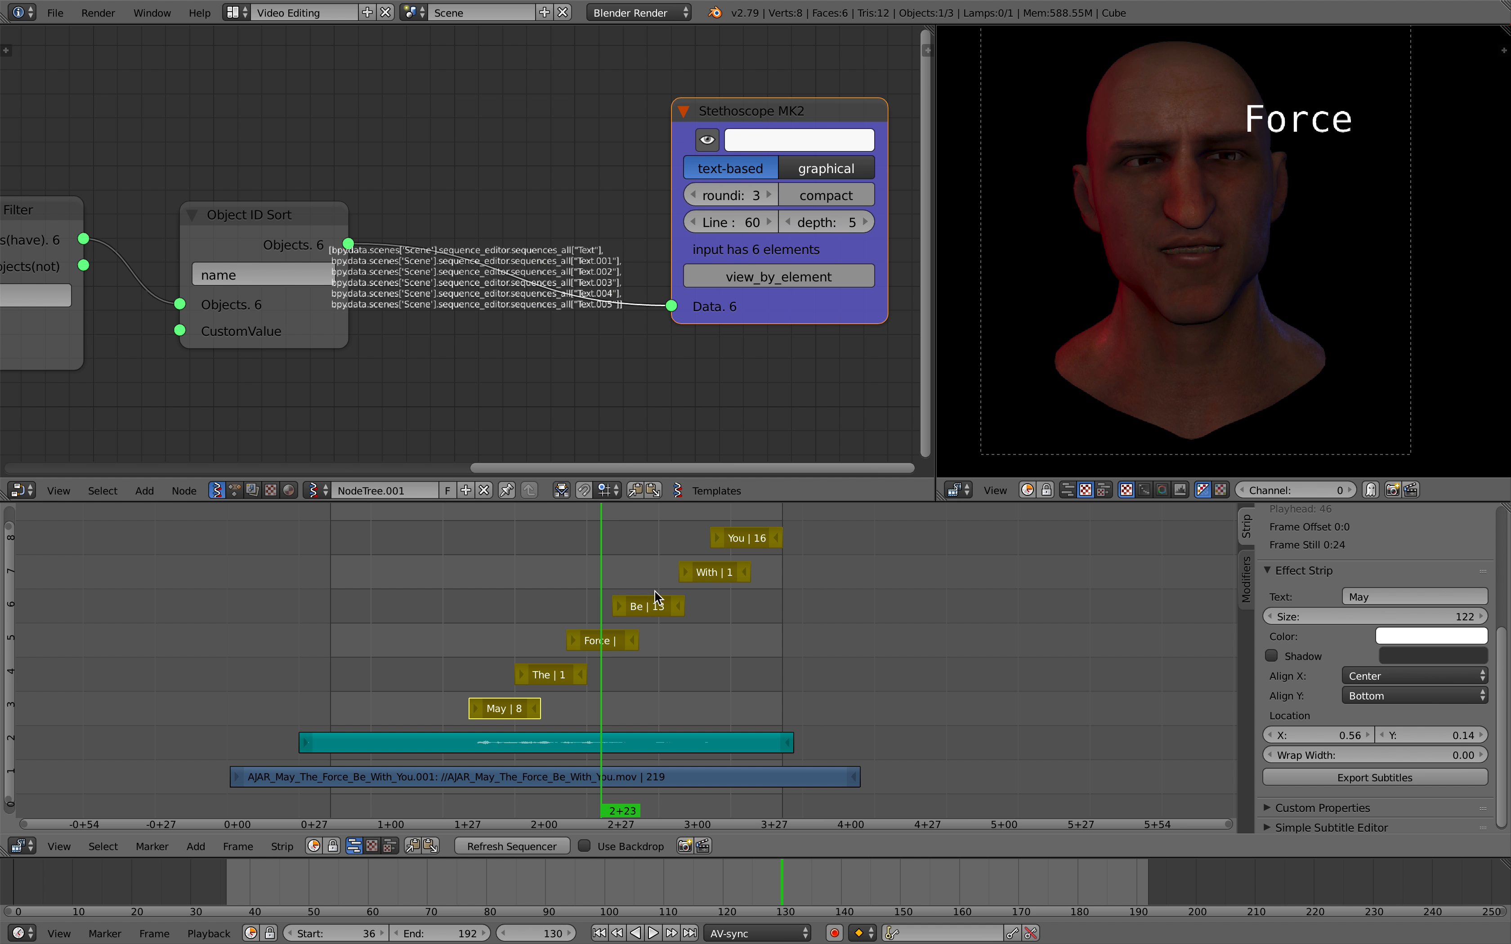
- Move the playhead to frame 101 and look up the Python property name of the text strip's Size
scroll(553, 326, up, 1)
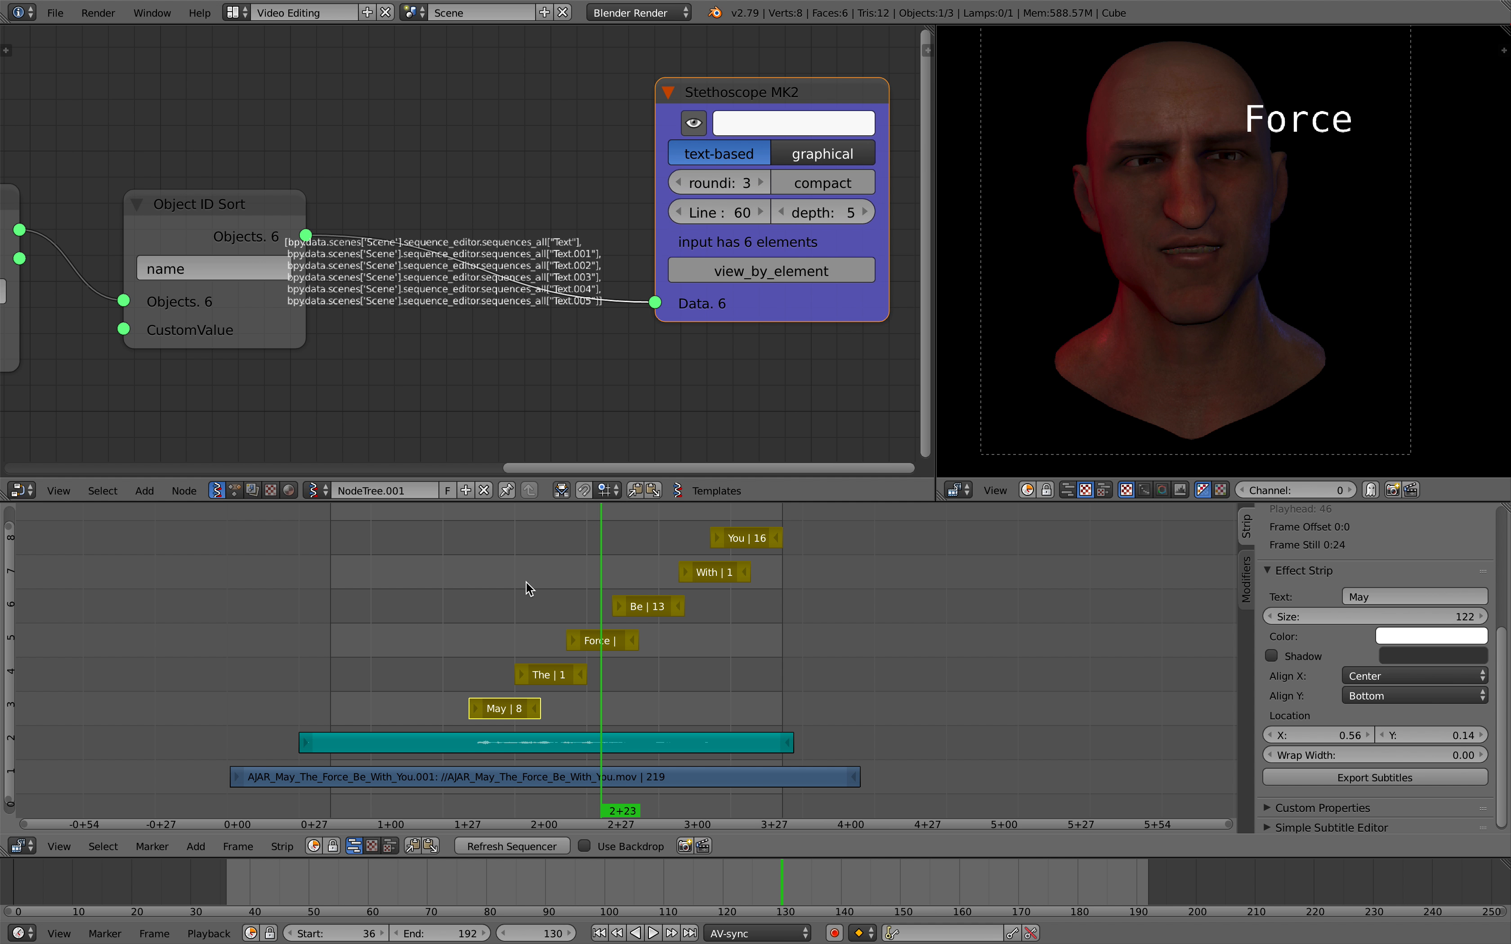
key(shift+alt+a)
drag(580, 573, 677, 538)
click(517, 560)
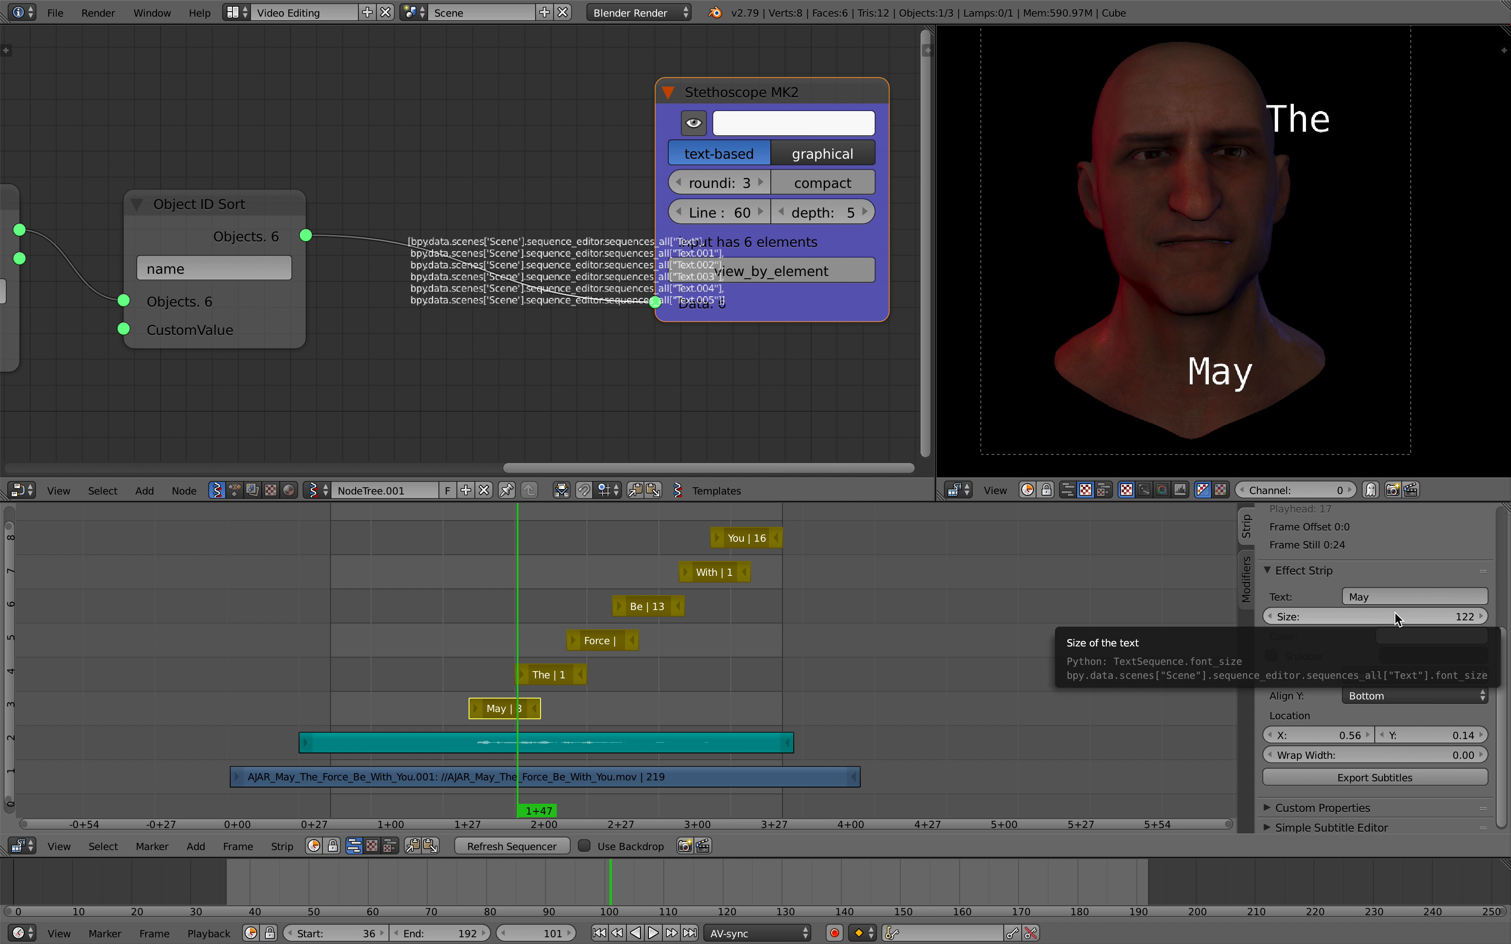
- Search for "object id" and insert an Object ID Set MK2 node between the Object ID Sort node and the Stethoscope
drag(240, 204, 246, 177)
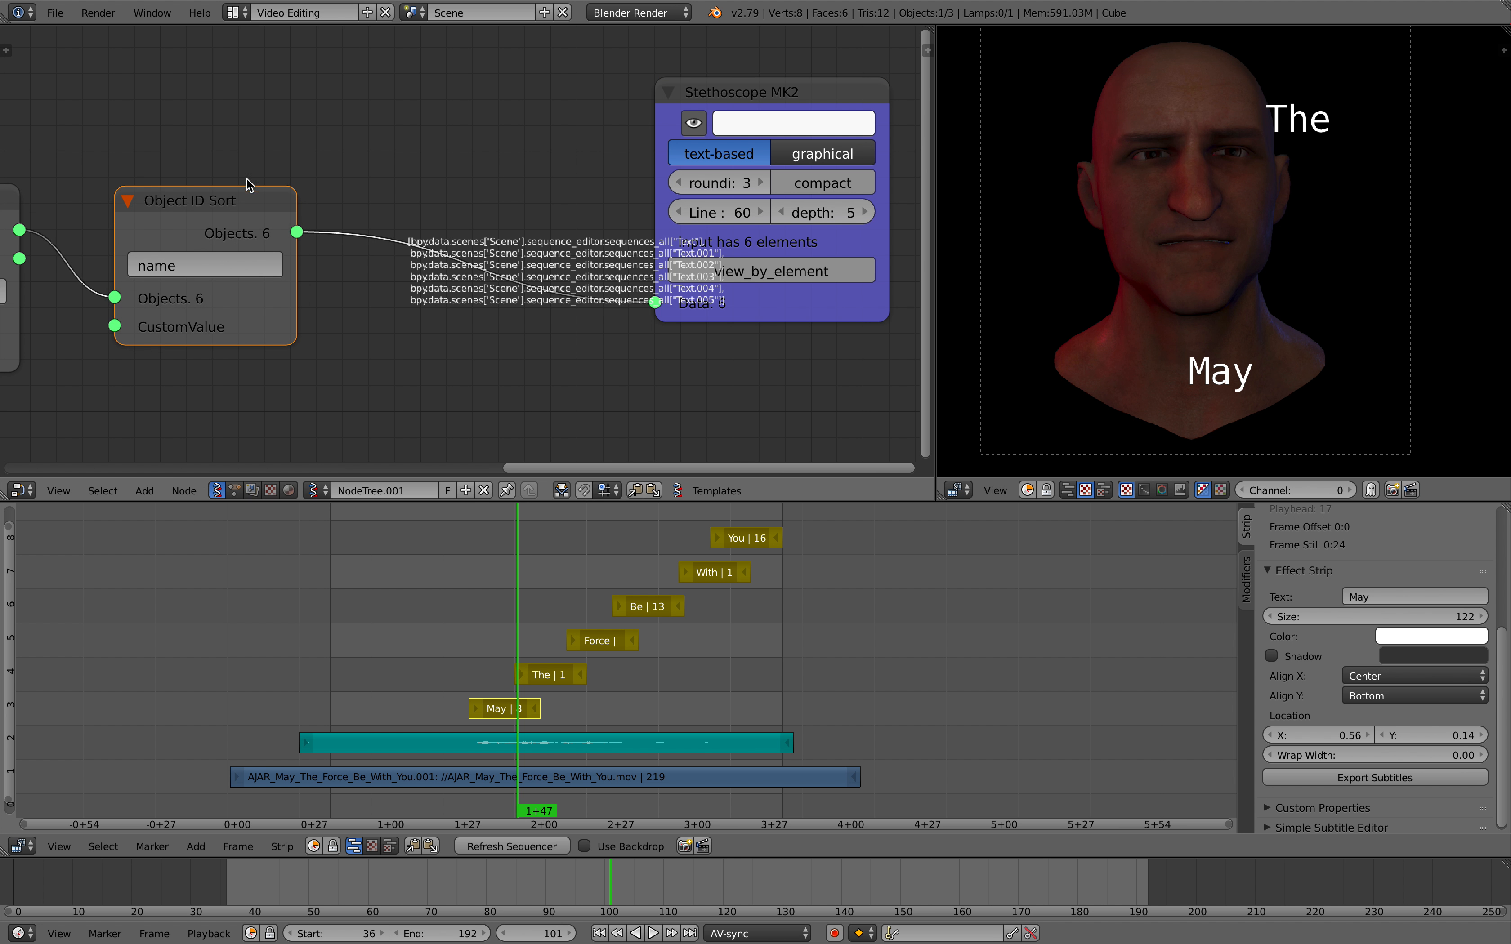
scroll(246, 177, down, 2)
scroll(240, 259, left, 5)
scroll(538, 160, right, 3)
key(shift+a)
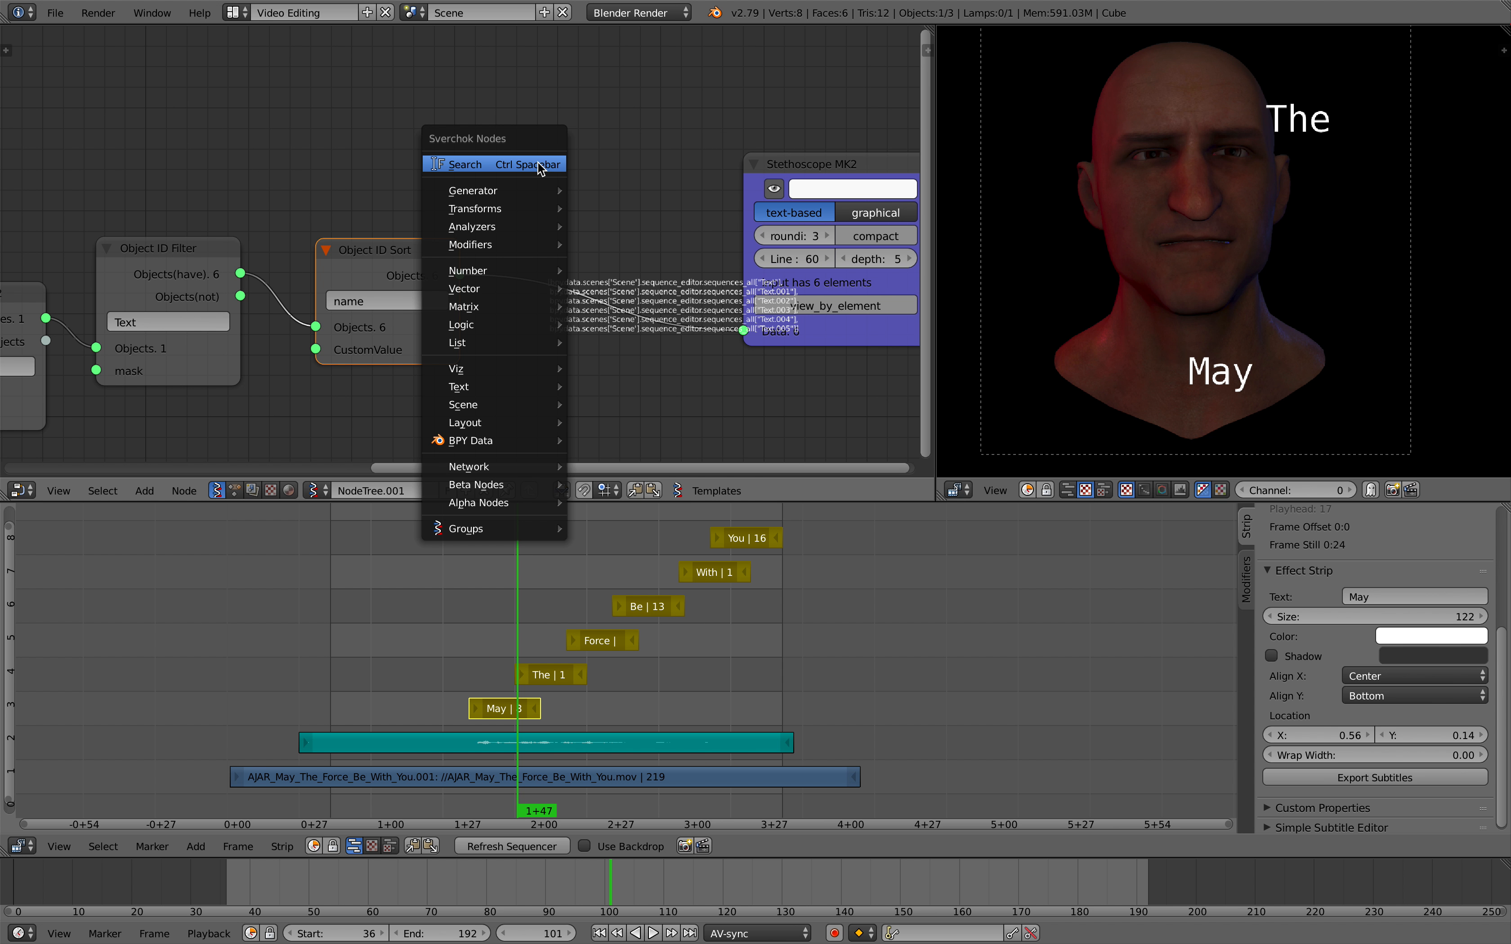
click(538, 165)
text(object id)
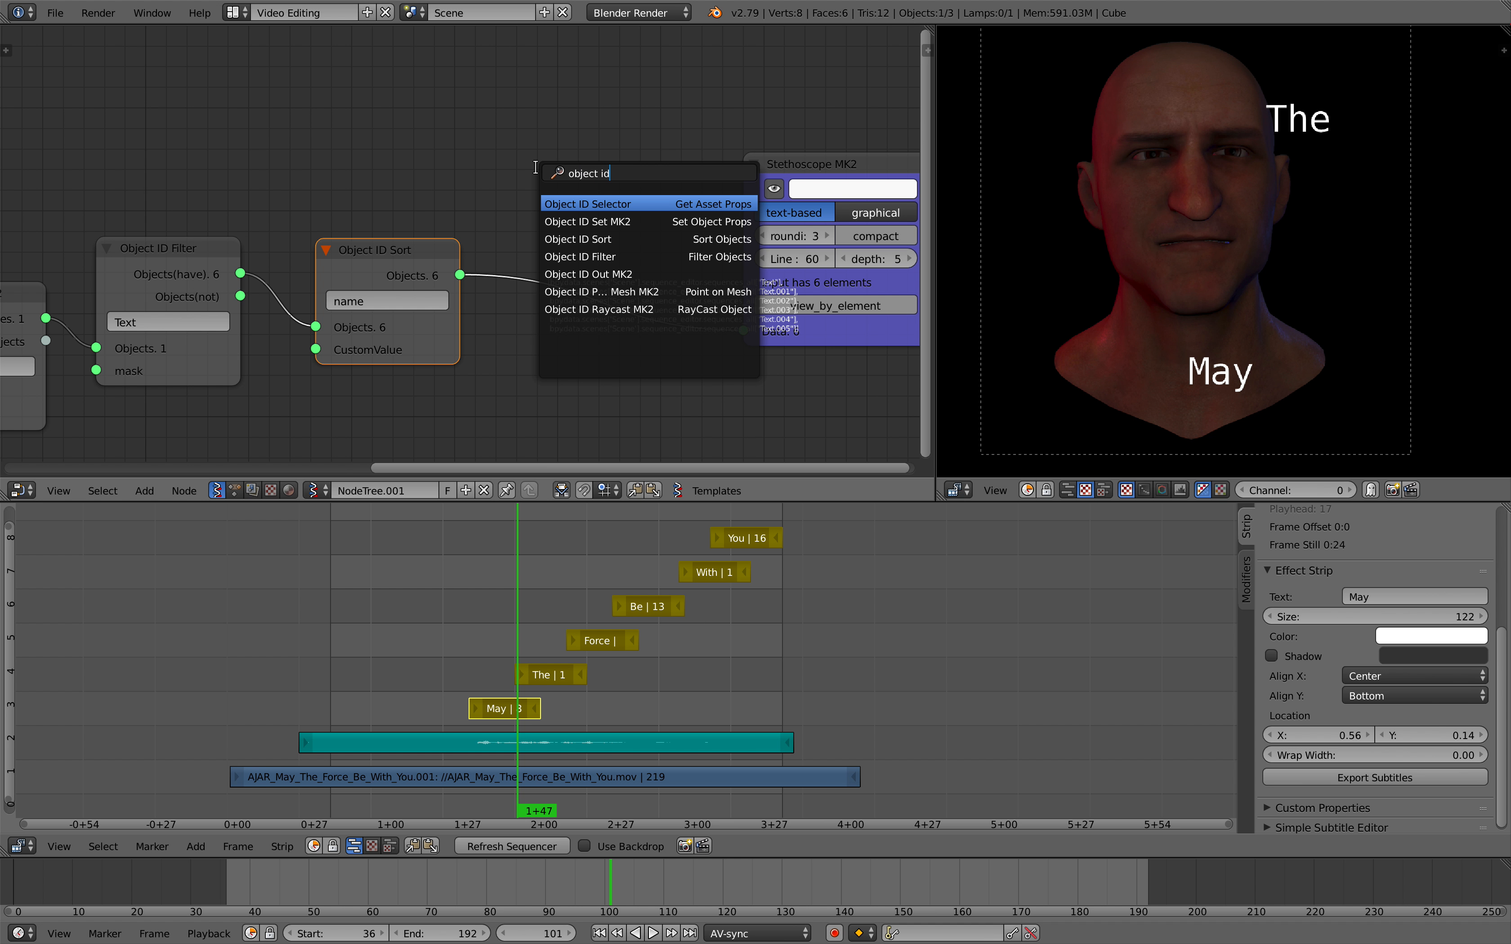
click(584, 221)
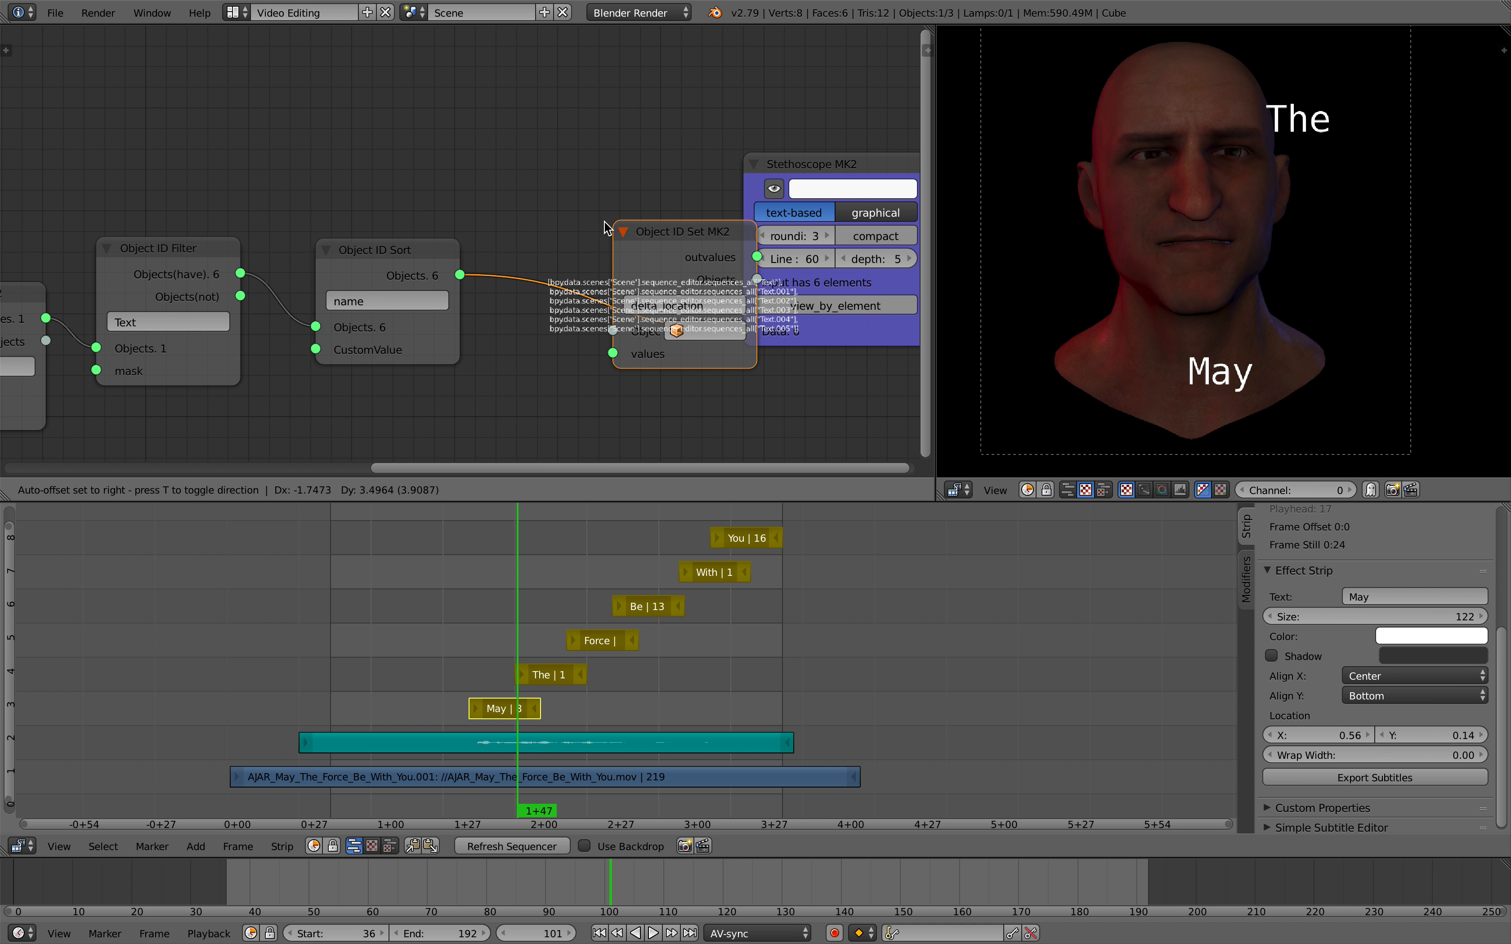
click(586, 140)
- Set the Object ID Set node's property to font_size and inspect the values printed by the Stethoscope
text(font_)
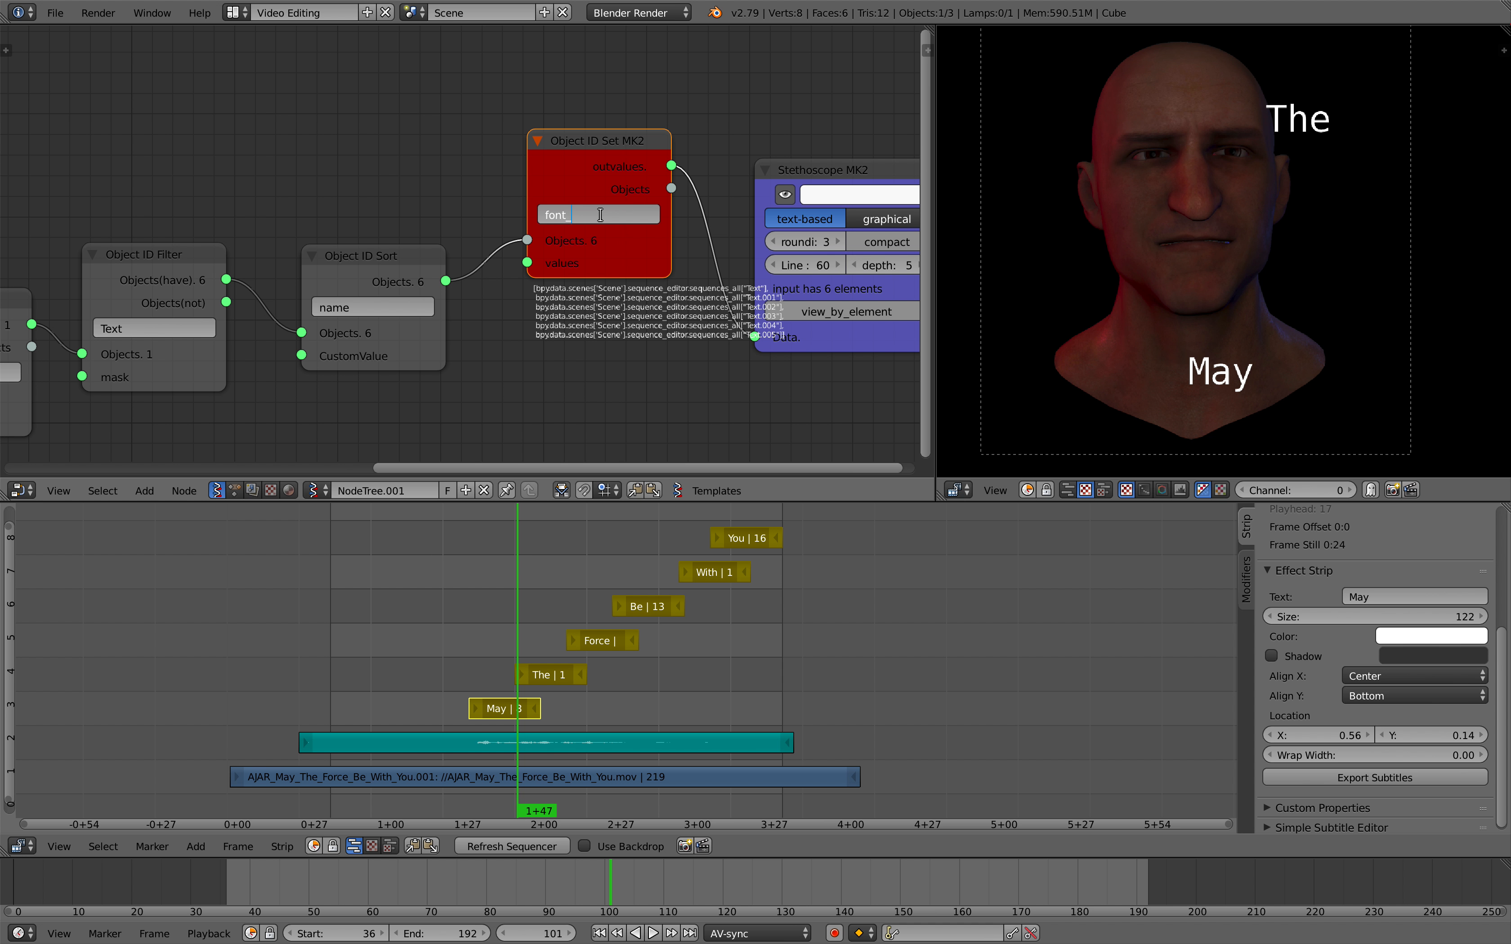
key(Return)
middle_drag(601, 213, 479, 244)
drag(466, 196, 479, 169)
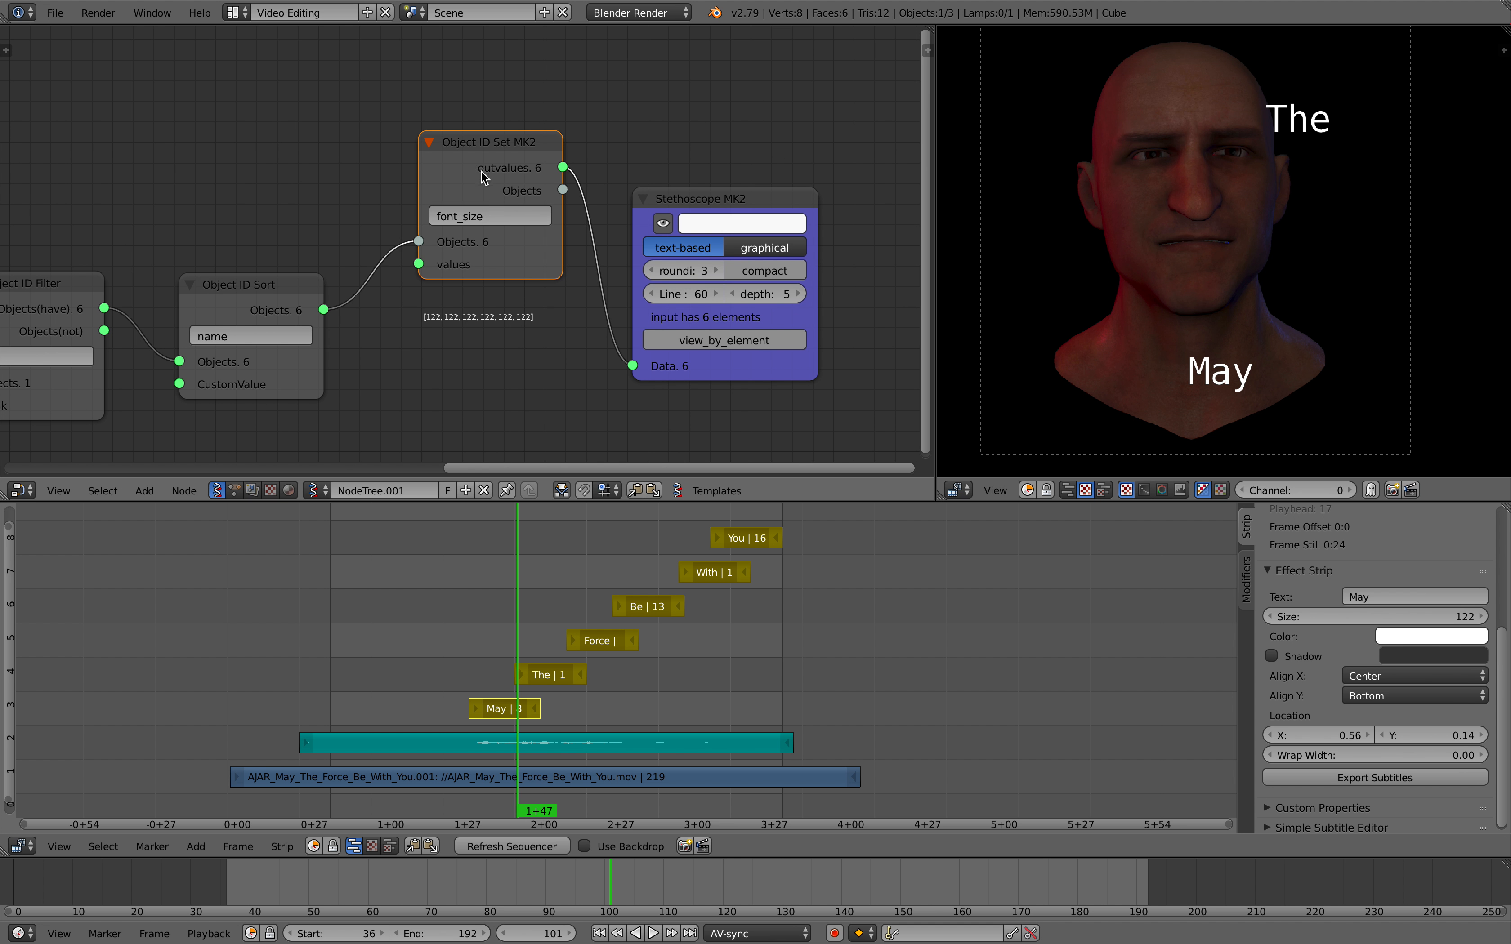
scroll(499, 213, up, 3)
drag(692, 412, 694, 412)
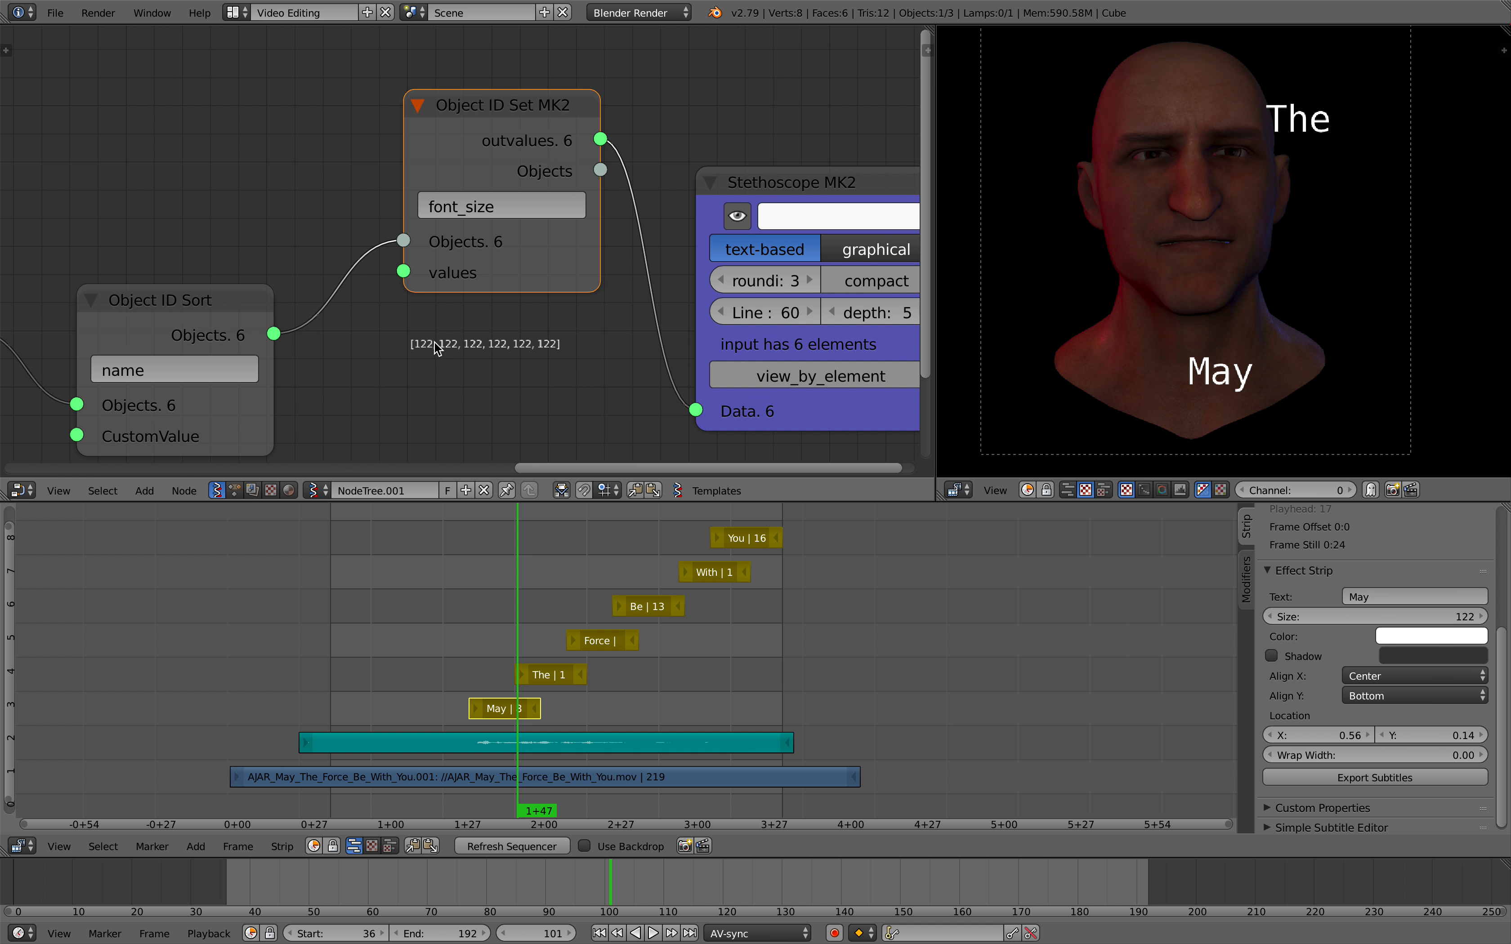
scroll(448, 358, up, 2)
middle_drag(449, 360, 411, 378)
scroll(386, 372, up, 1)
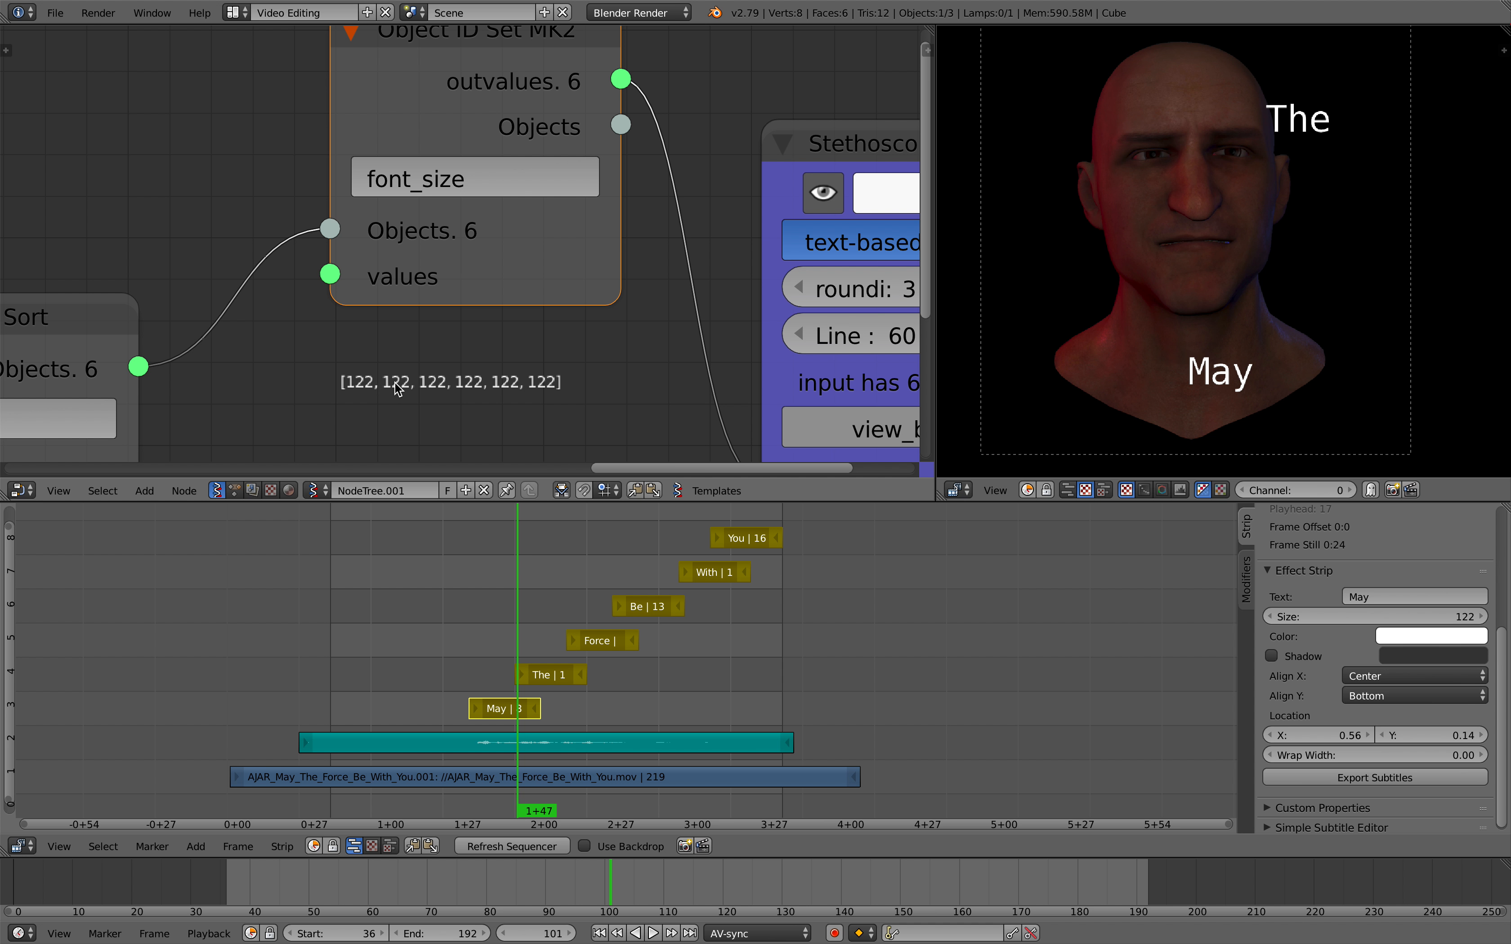
- Search for "int", add an integer number node, connect it to the font_size node's values input, and set it to 89
scroll(397, 387, down, 2)
middle_drag(249, 165, 303, 202)
key(alt+space)
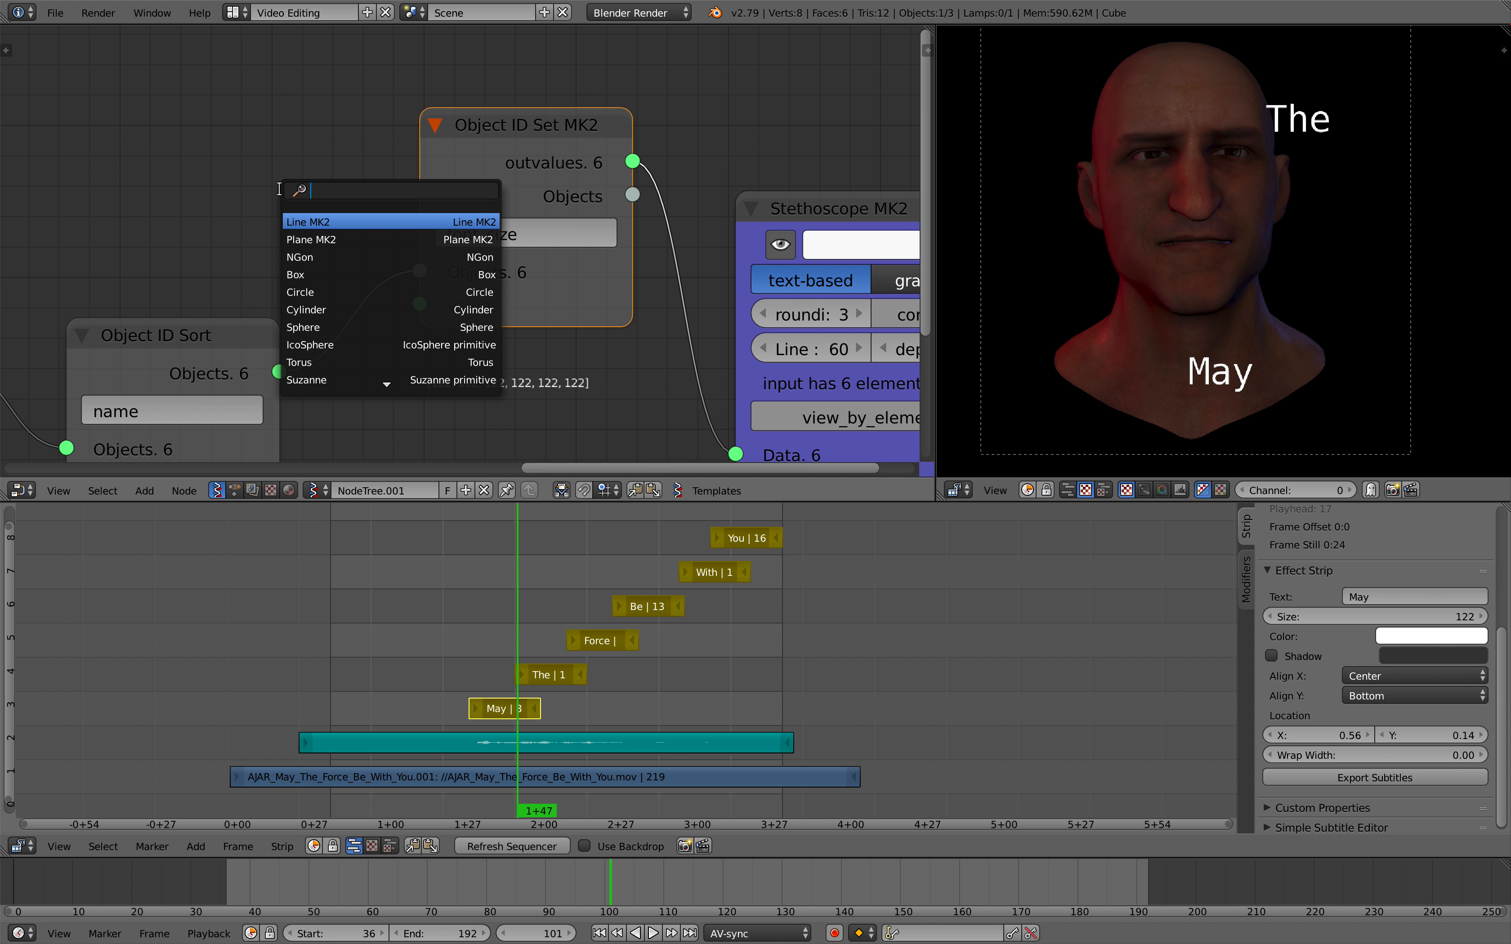
text(int)
key(Down)
key(Down)
key(Down)
key(Down)
key(Return)
click(138, 123)
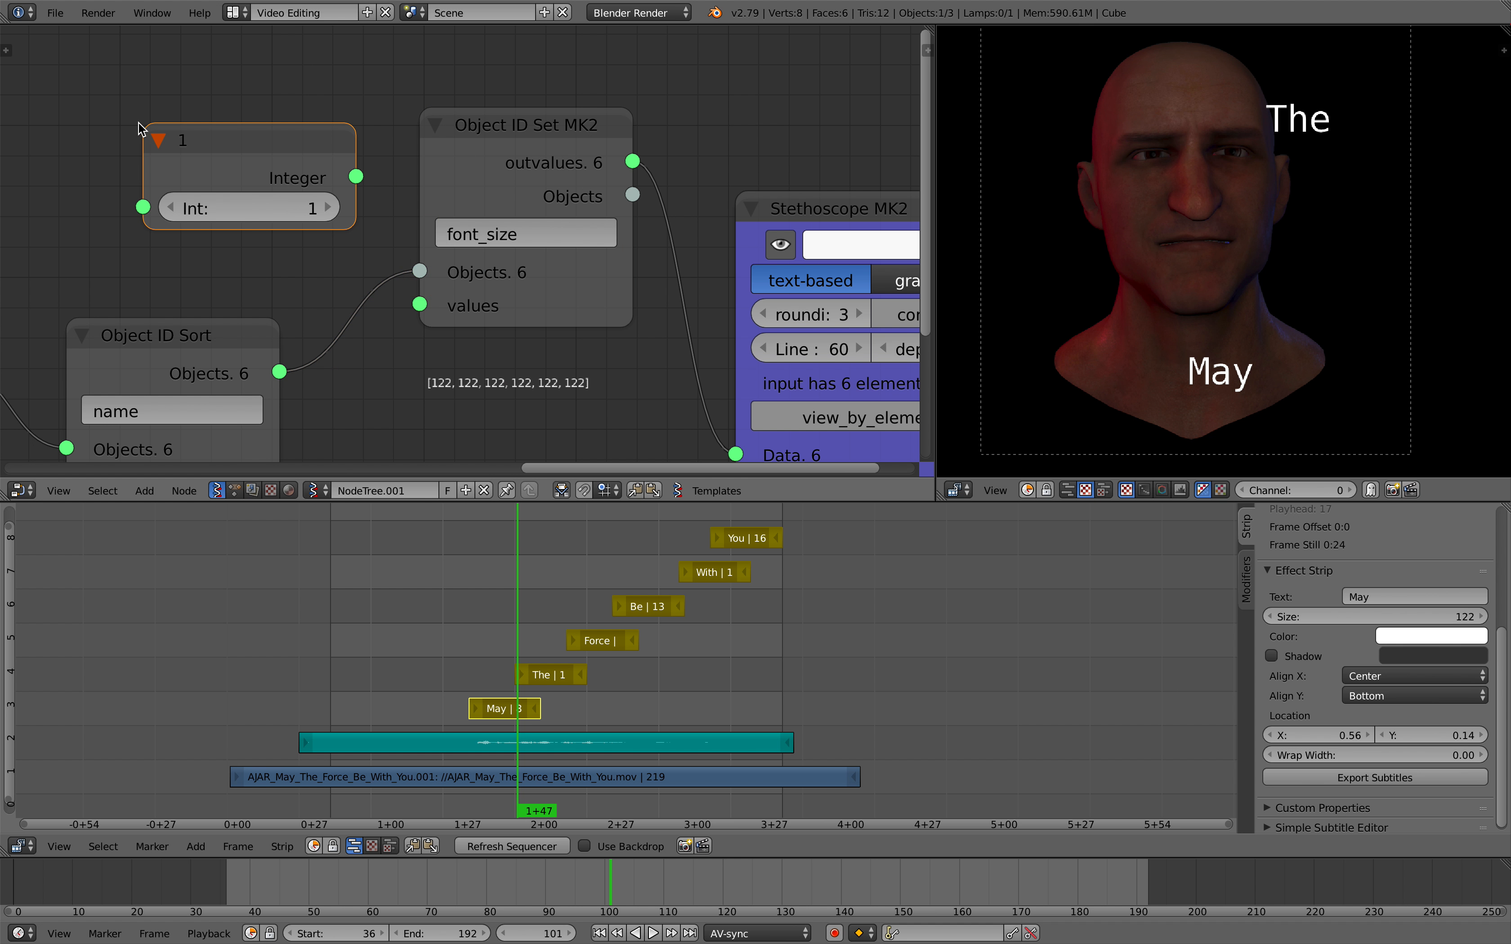
drag(355, 177, 419, 304)
drag(294, 208, 375, 207)
- Play back the captions to review their new size, and look up the Python property name of the text strip's X location
scroll(434, 110, down, 1)
key(alt+a)
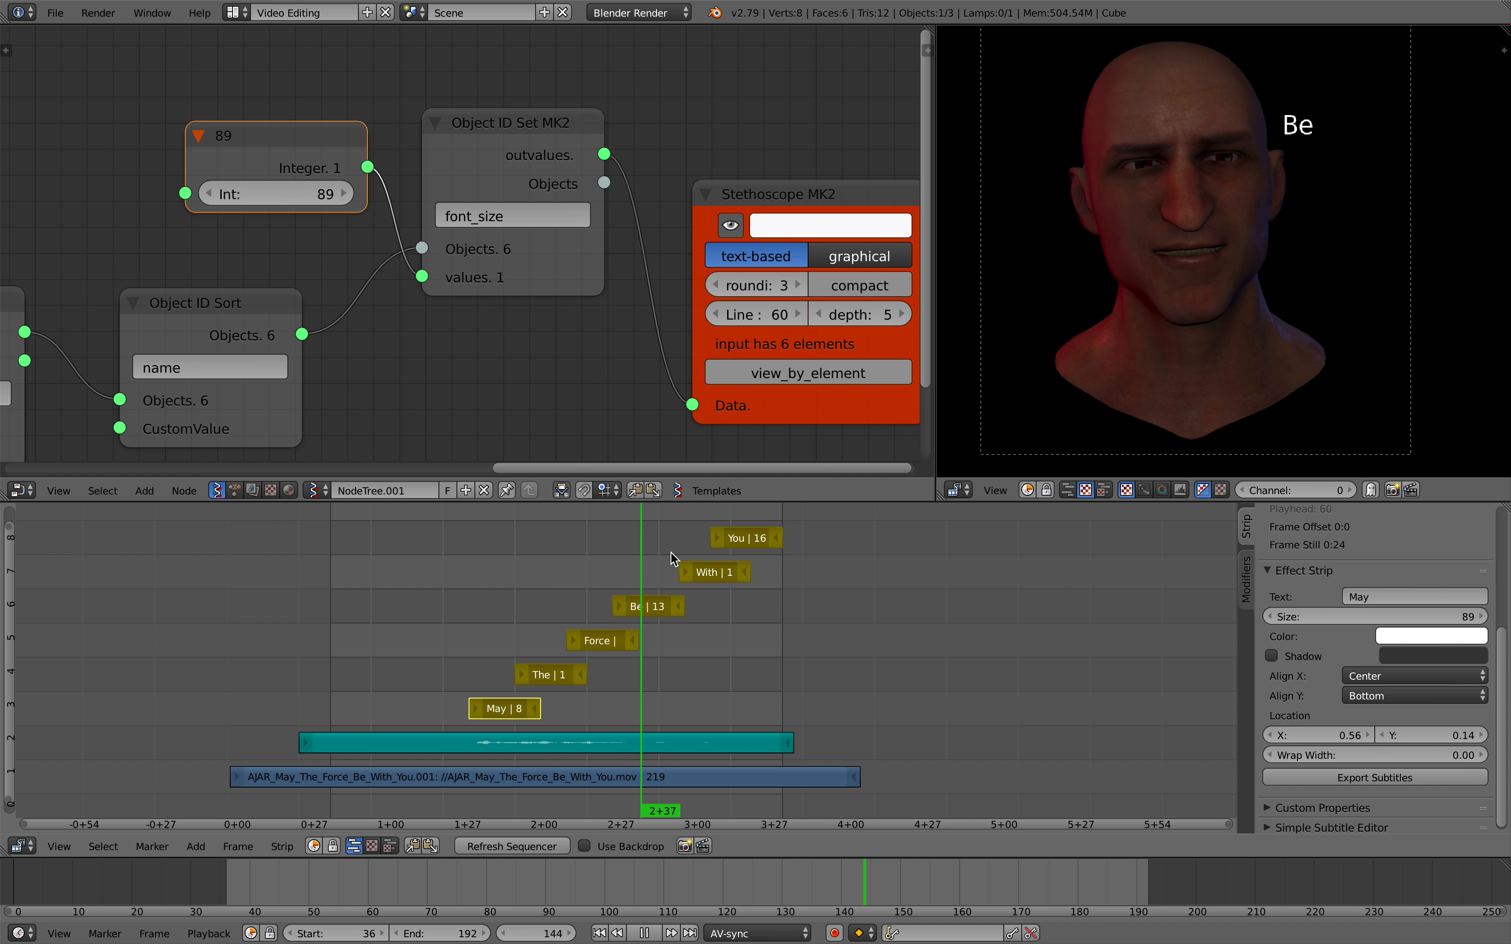
key(alt+a)
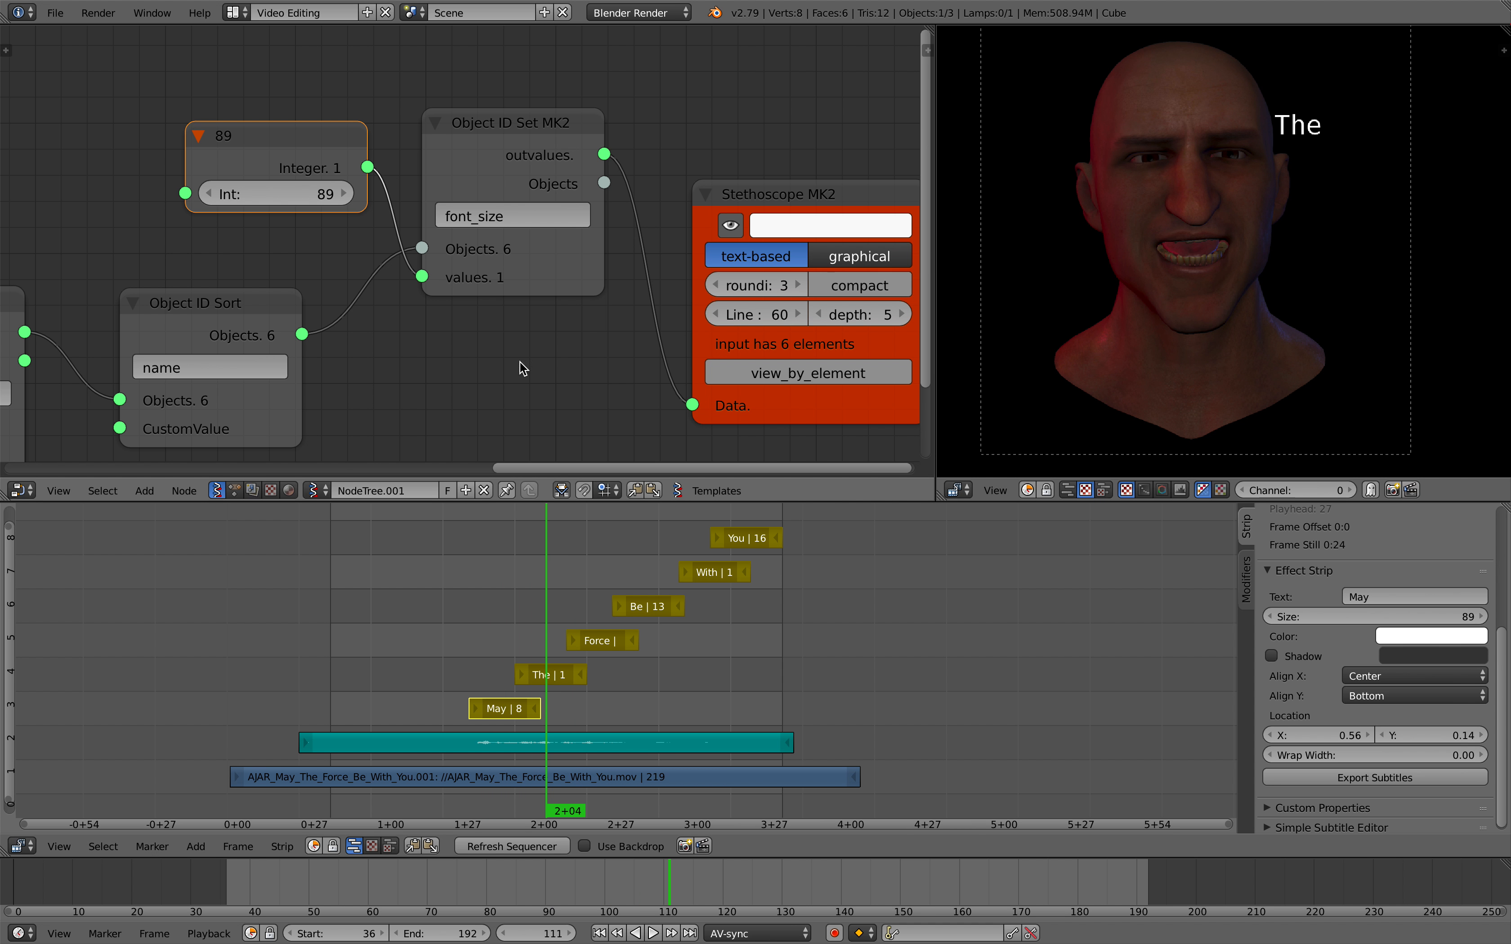
scroll(508, 258, down, 4)
middle_drag(508, 258, 397, 258)
scroll(447, 248, up, 3)
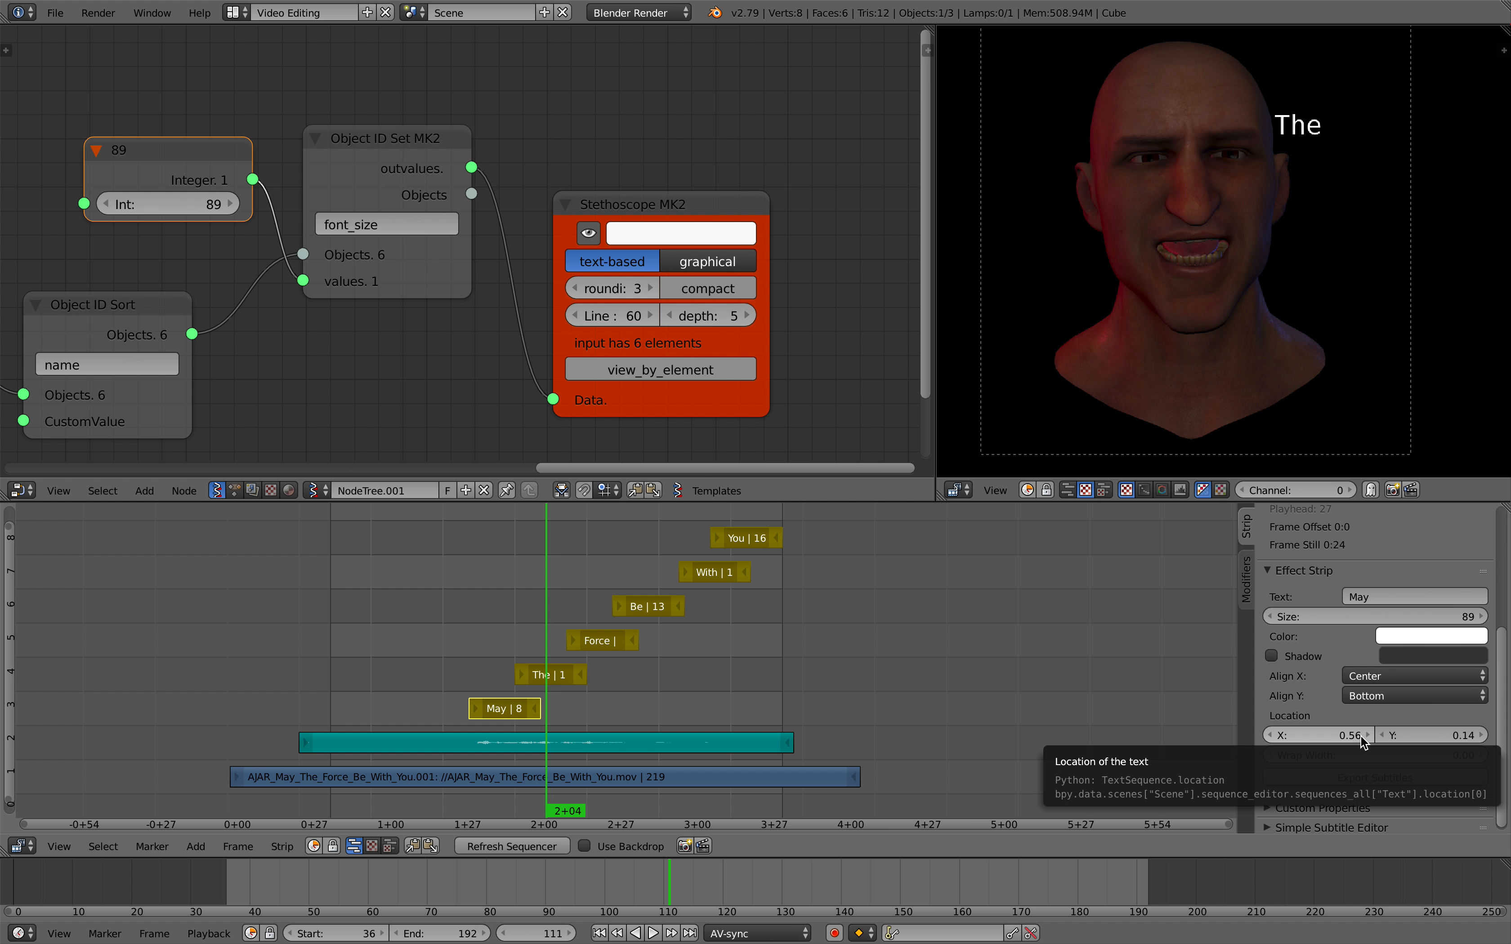
- Make room by moving the Stethoscope, and insert a duplicate of the font_size Object ID Set node in front of it
scroll(531, 338, down, 1)
middle_drag(539, 327, 485, 332)
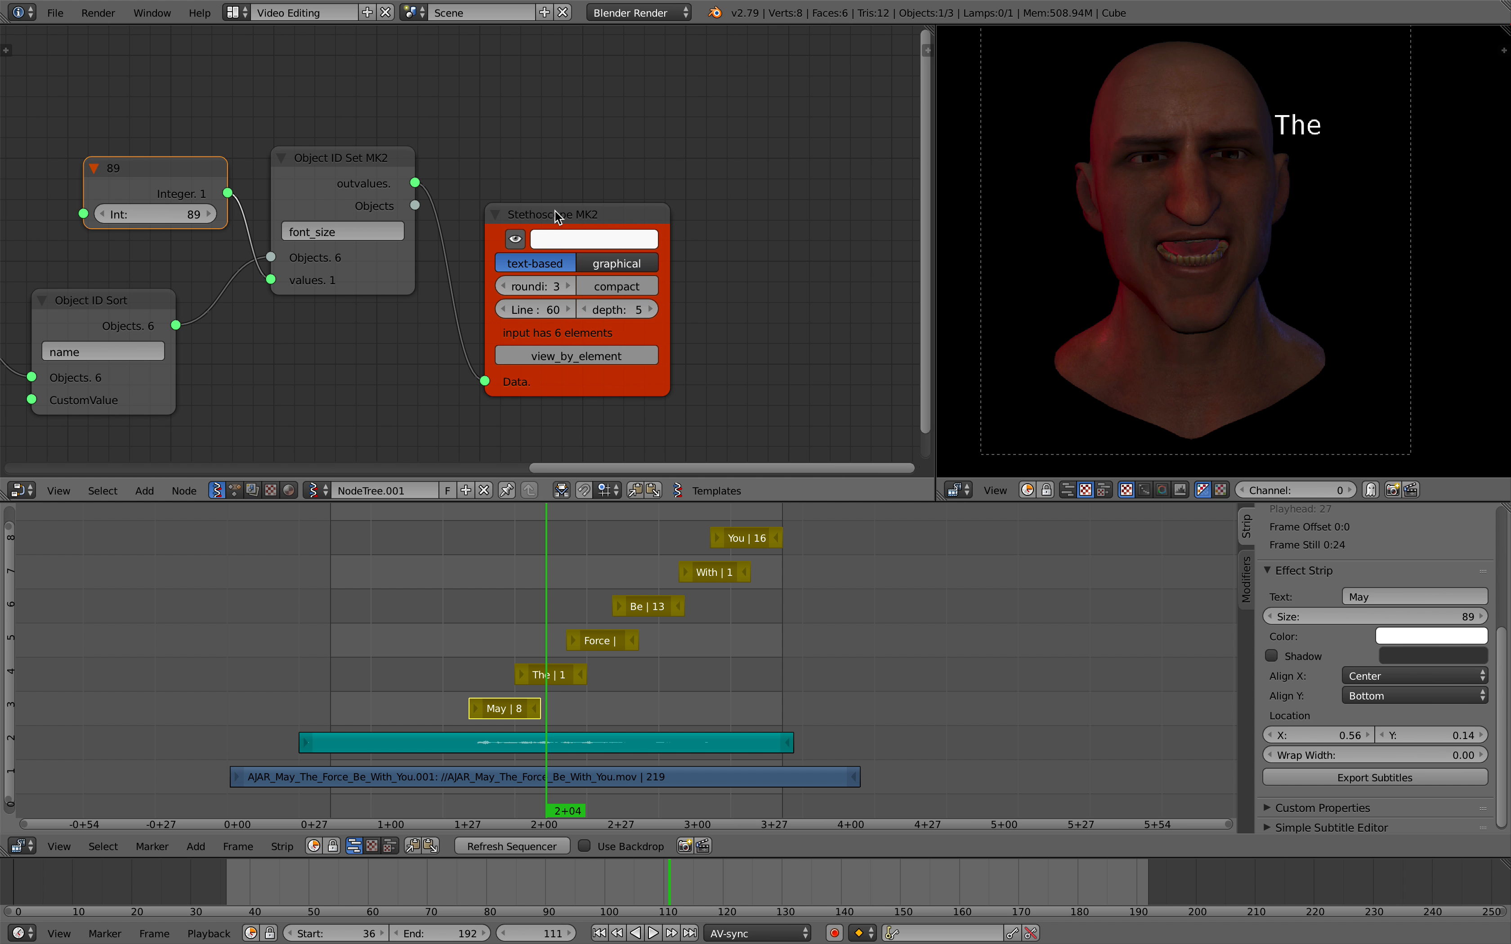
drag(555, 211, 690, 222)
click(335, 177)
key(shift+d)
click(569, 197)
scroll(565, 206, up, 1)
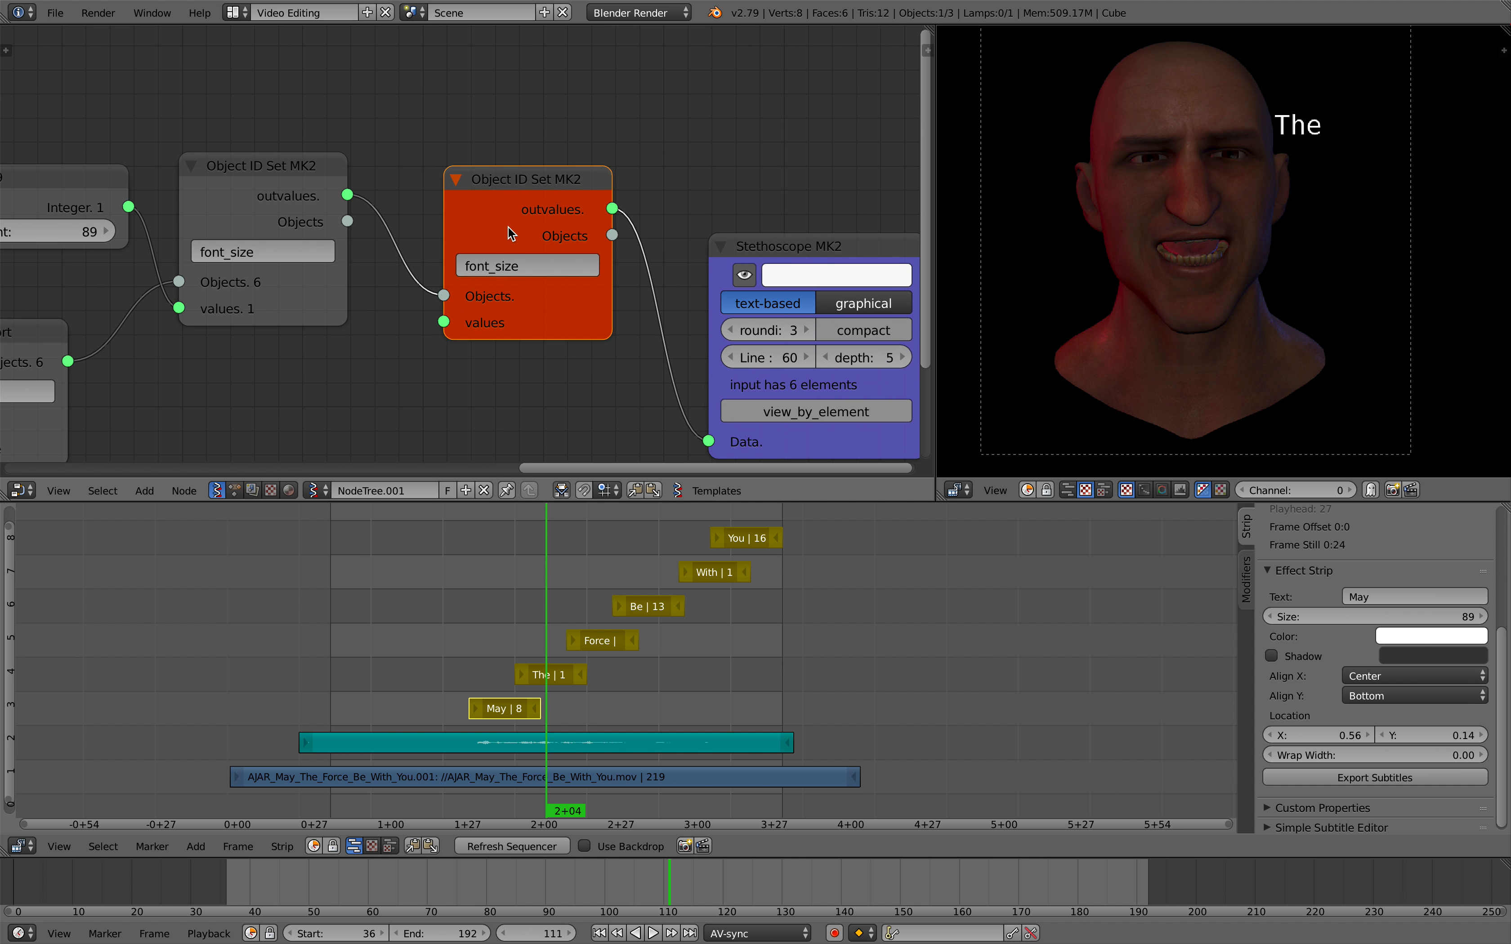
- Set the duplicated Object ID Set node's property to location[0] and move the node up
click(519, 258)
text(lo)
key(Return)
drag(495, 192, 495, 145)
- Duplicate the location[0] node, insert the copy before the Stethoscope, and set its property to location[1]
key(shift+d)
click(497, 331)
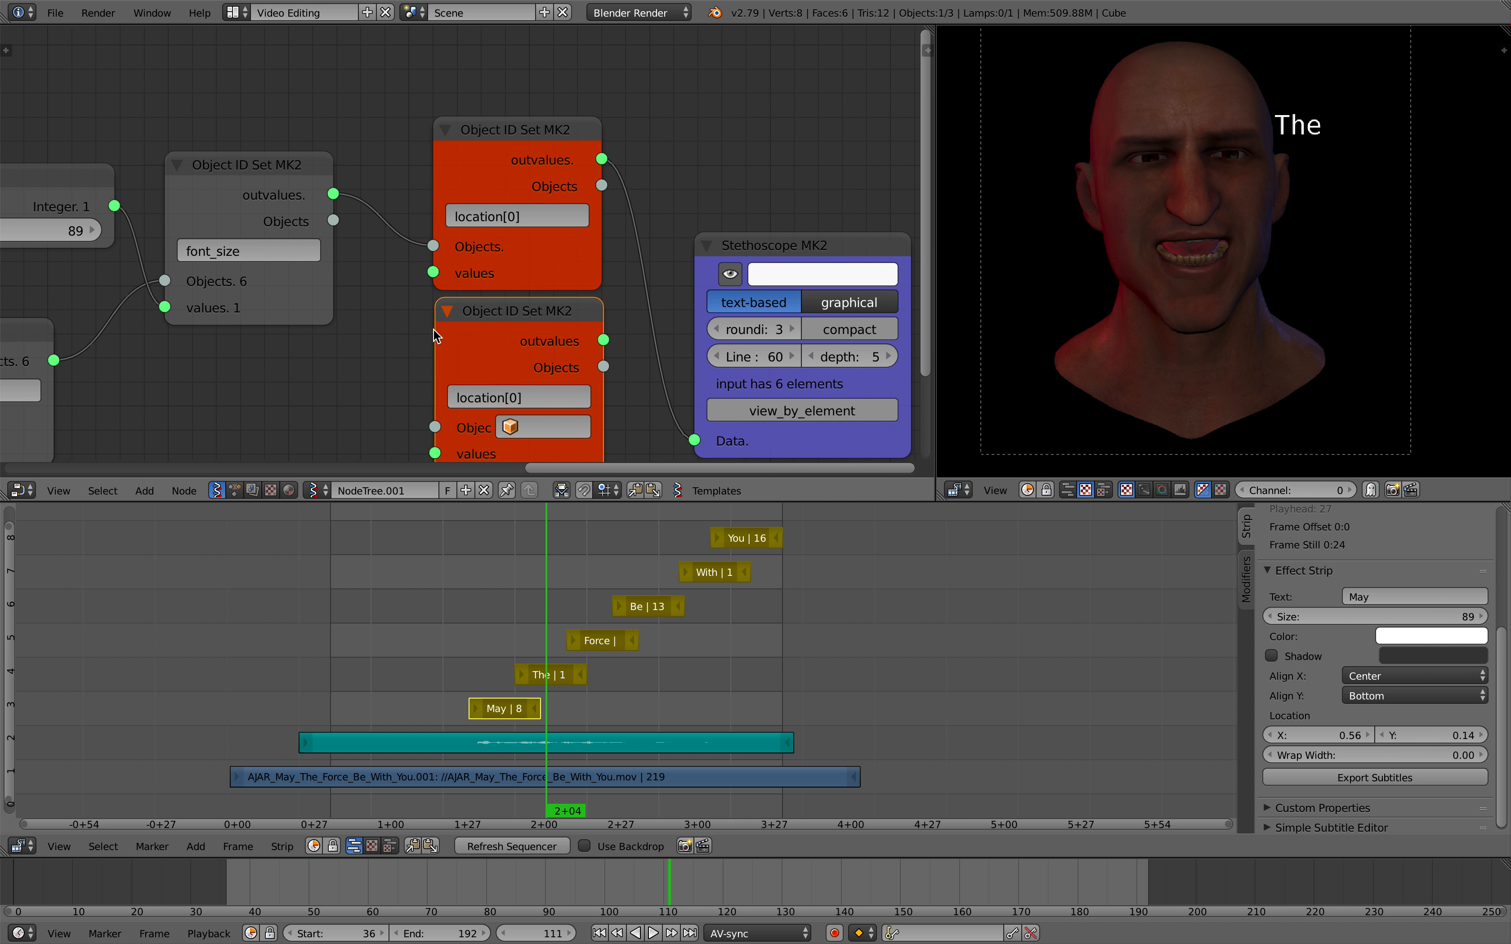
drag(434, 330, 657, 254)
click(654, 315)
click(632, 318)
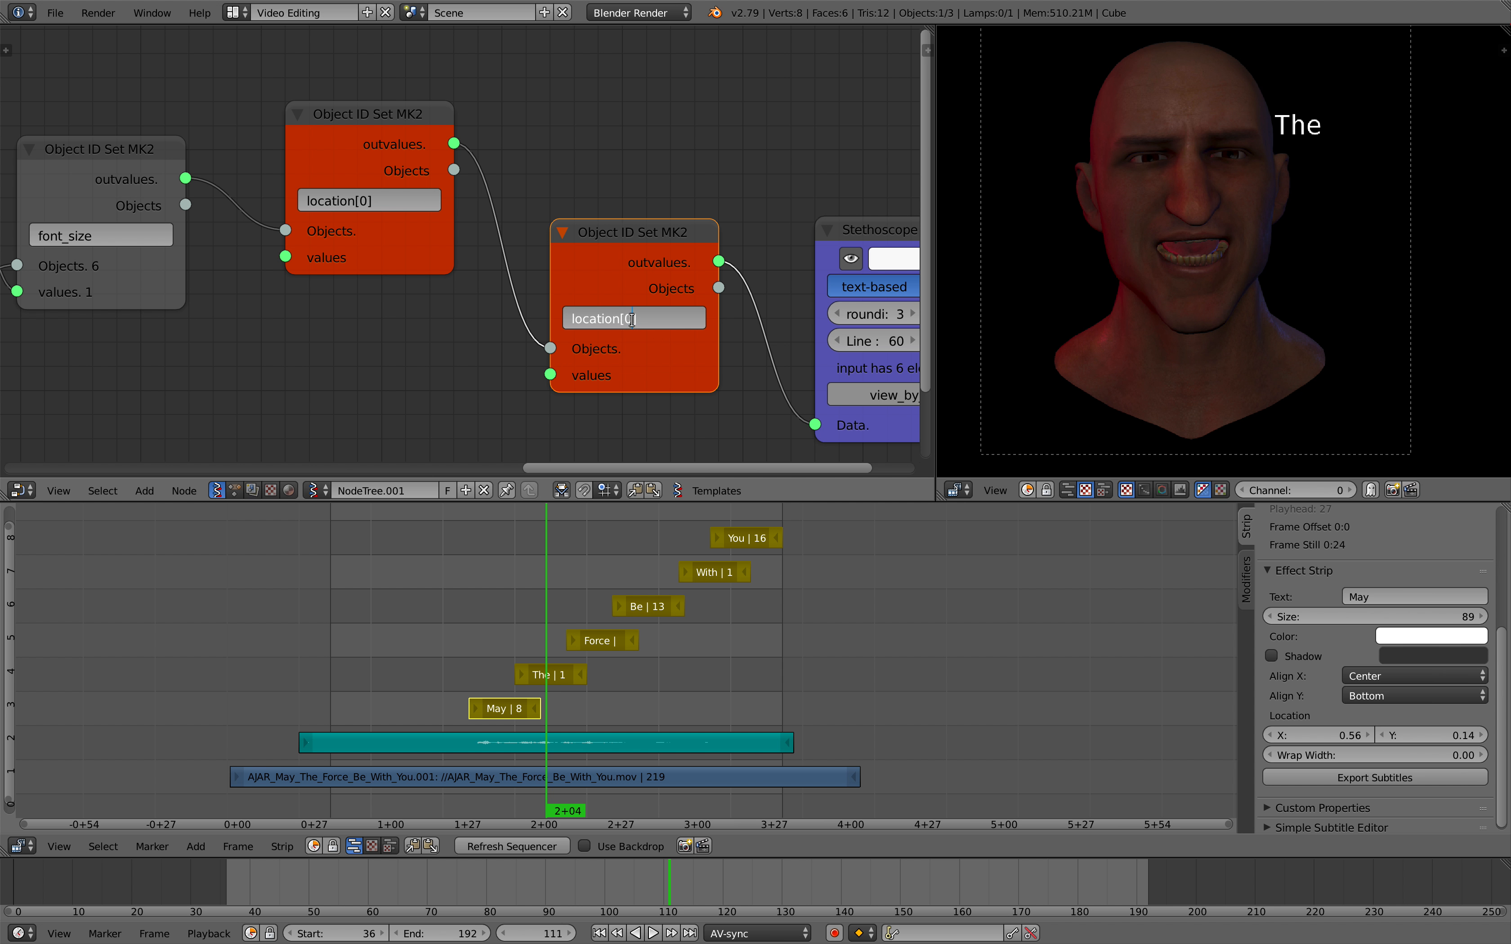
key(BackSpace)
text(1)
key(Return)
- Cut the Stethoscope's link and chain the font_size, location[0] and location[1] nodes through their Objects outputs and inputs
scroll(491, 284, down, 3)
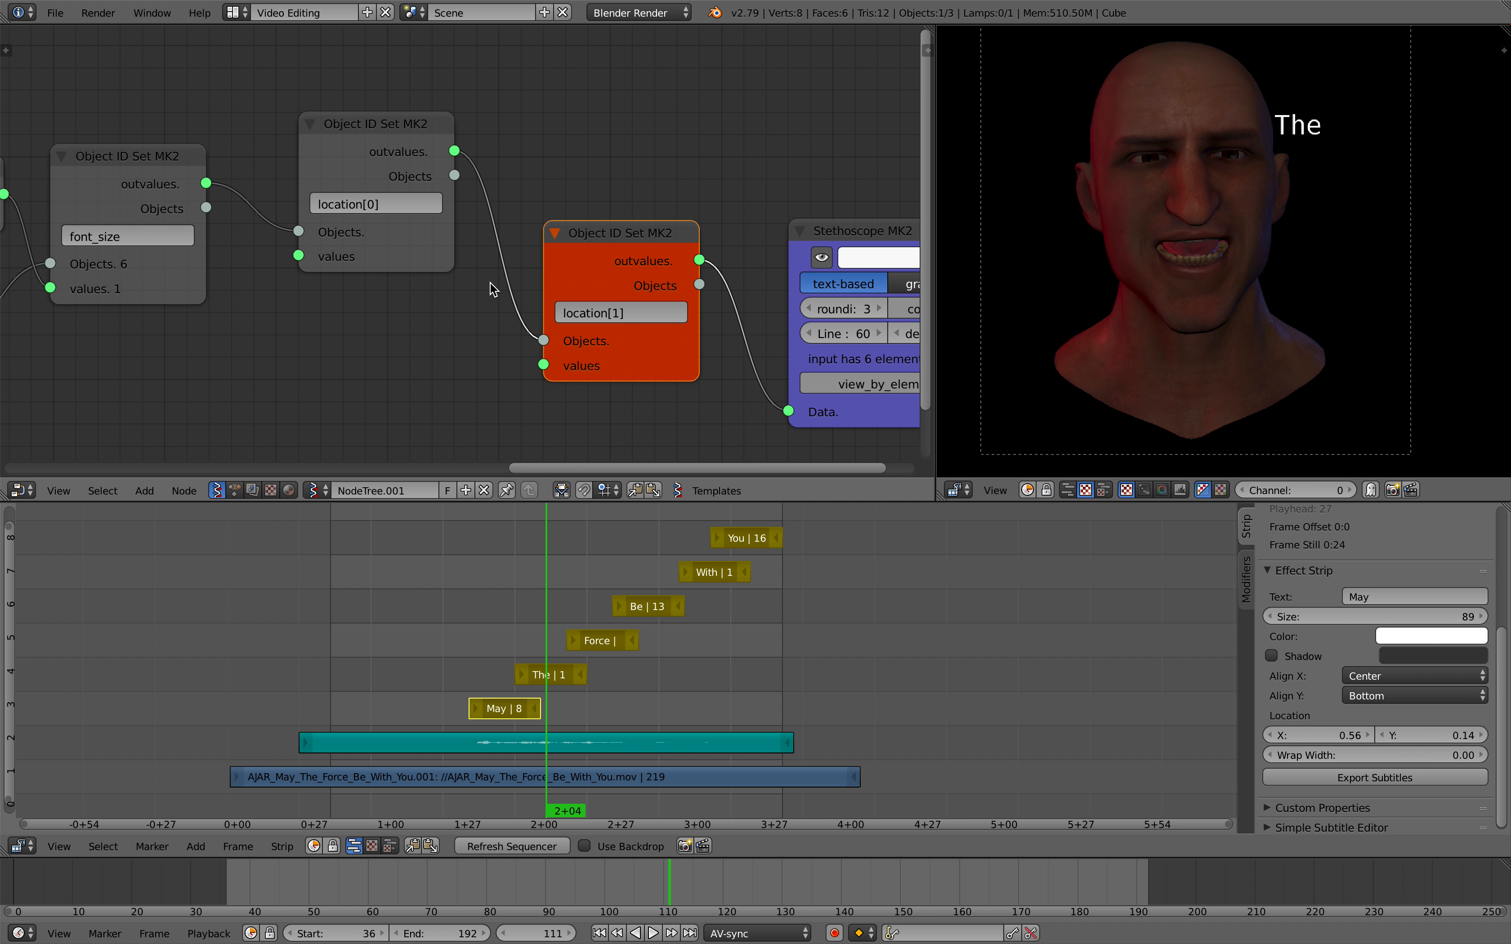
ctrl+drag(712, 296, 731, 293)
middle_drag(636, 268, 680, 252)
drag(679, 252, 693, 235)
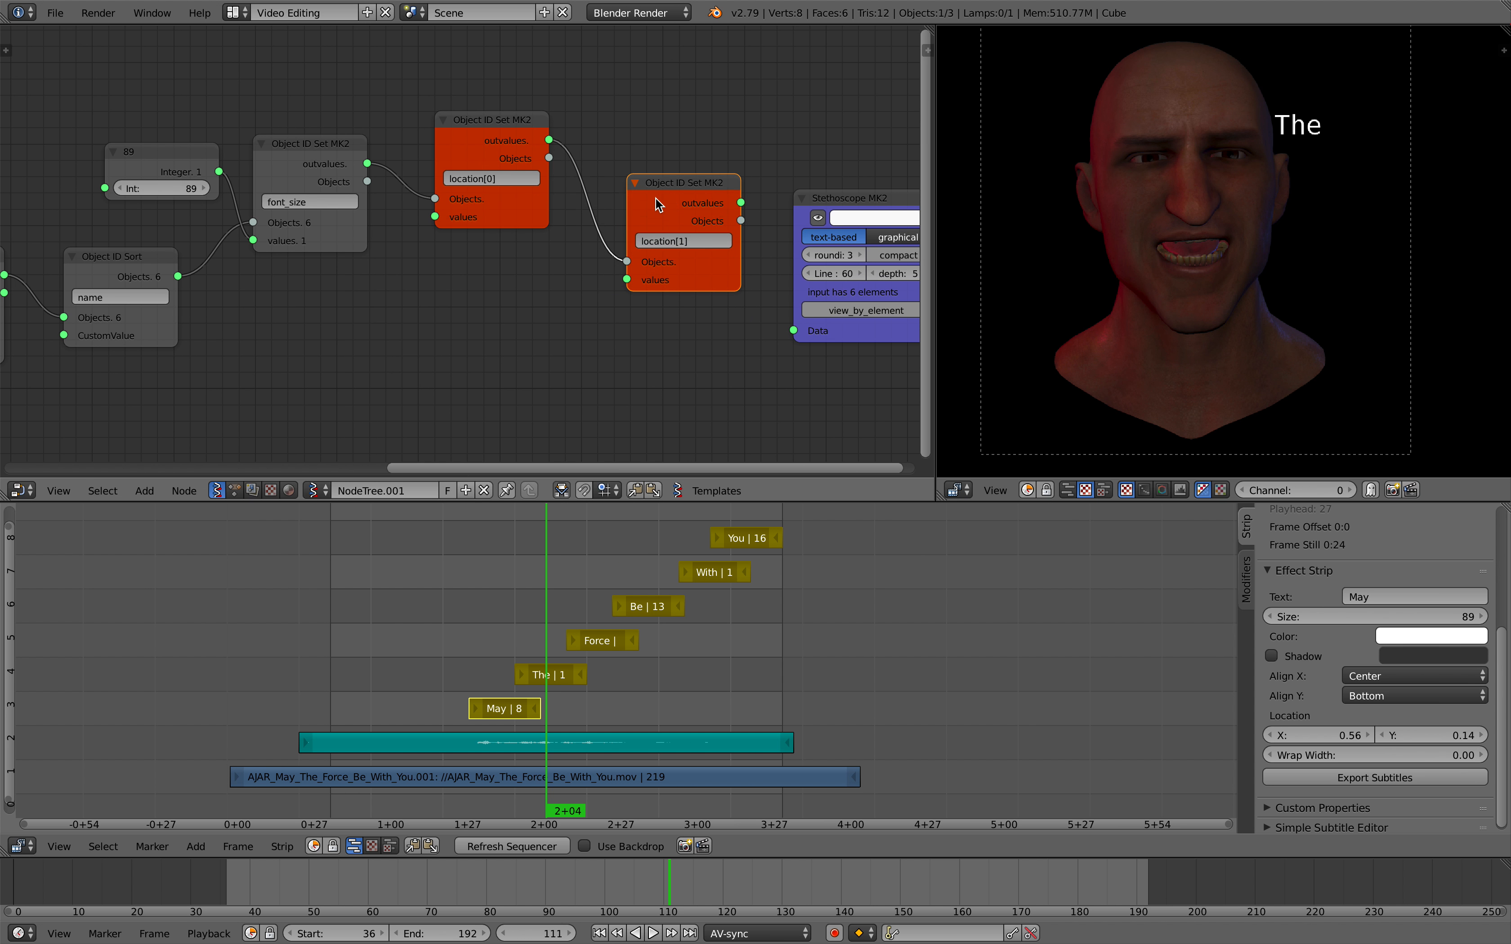
middle_drag(609, 247, 614, 250)
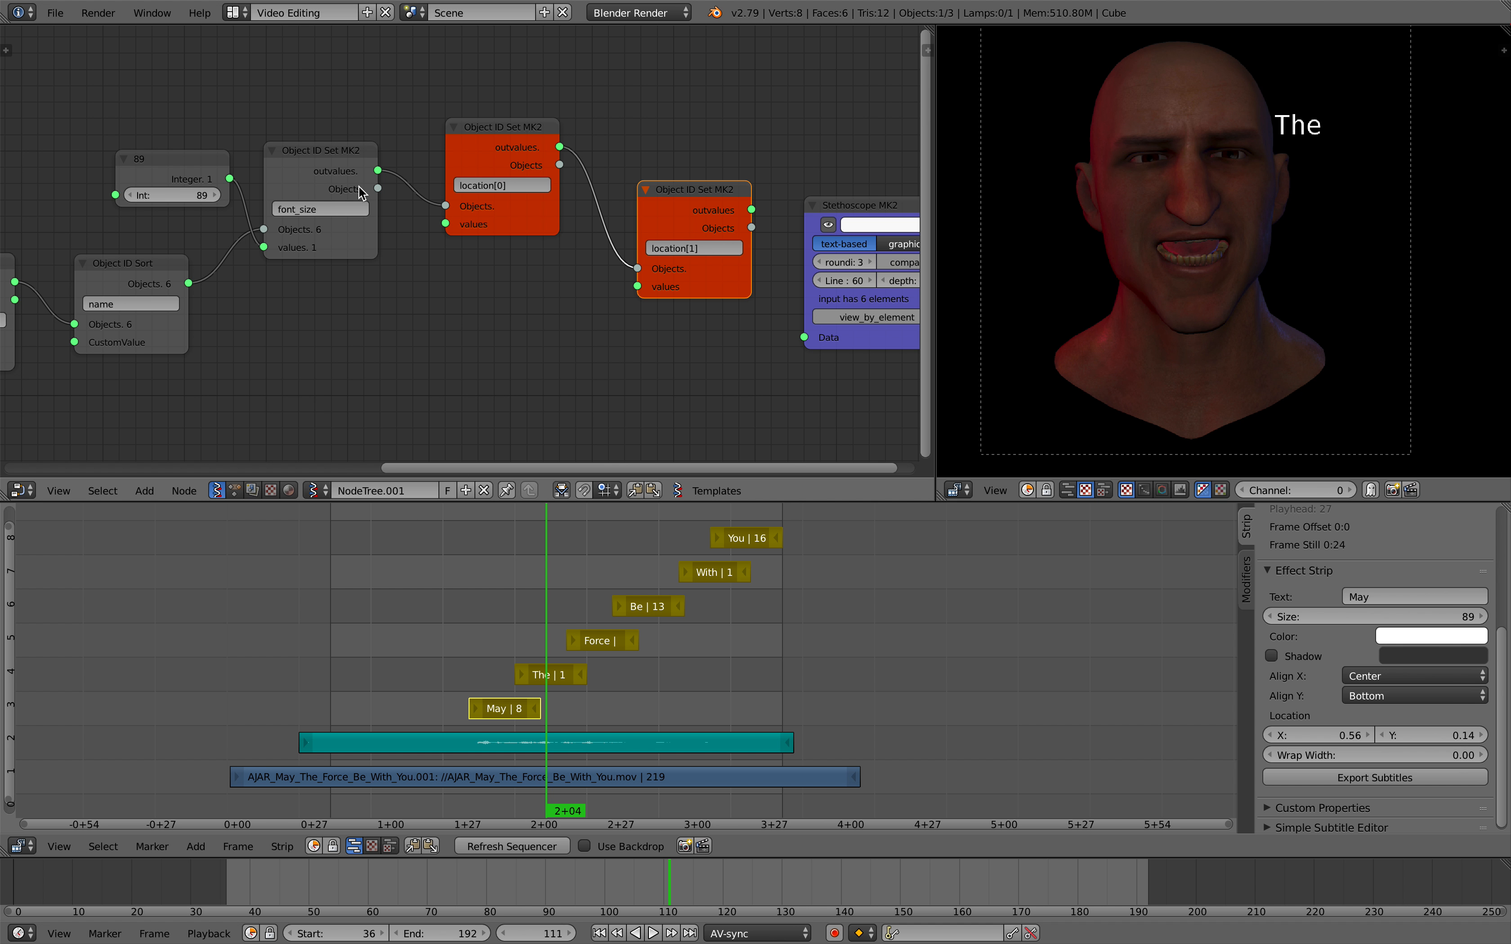
scroll(358, 185, left, 2)
drag(392, 198, 652, 277)
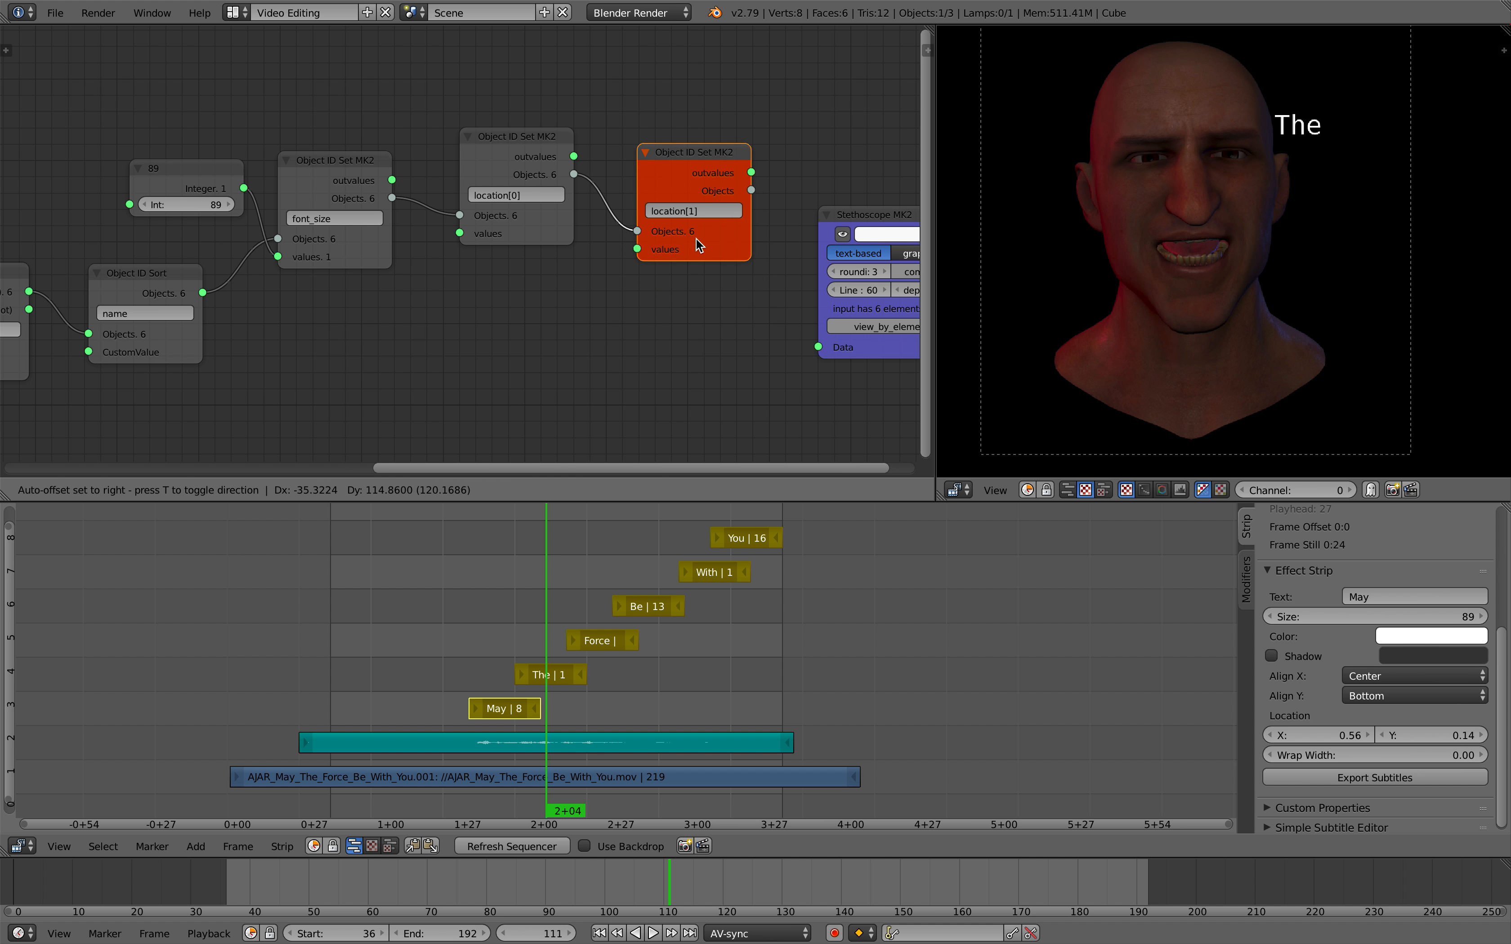
- Review the links from the font_size node and move the location[0] node slightly closer to it
scroll(695, 237, up, 3)
middle_drag(176, 267, 514, 172)
scroll(514, 172, down, 2)
middle_drag(202, 318, 278, 335)
scroll(278, 336, up, 1)
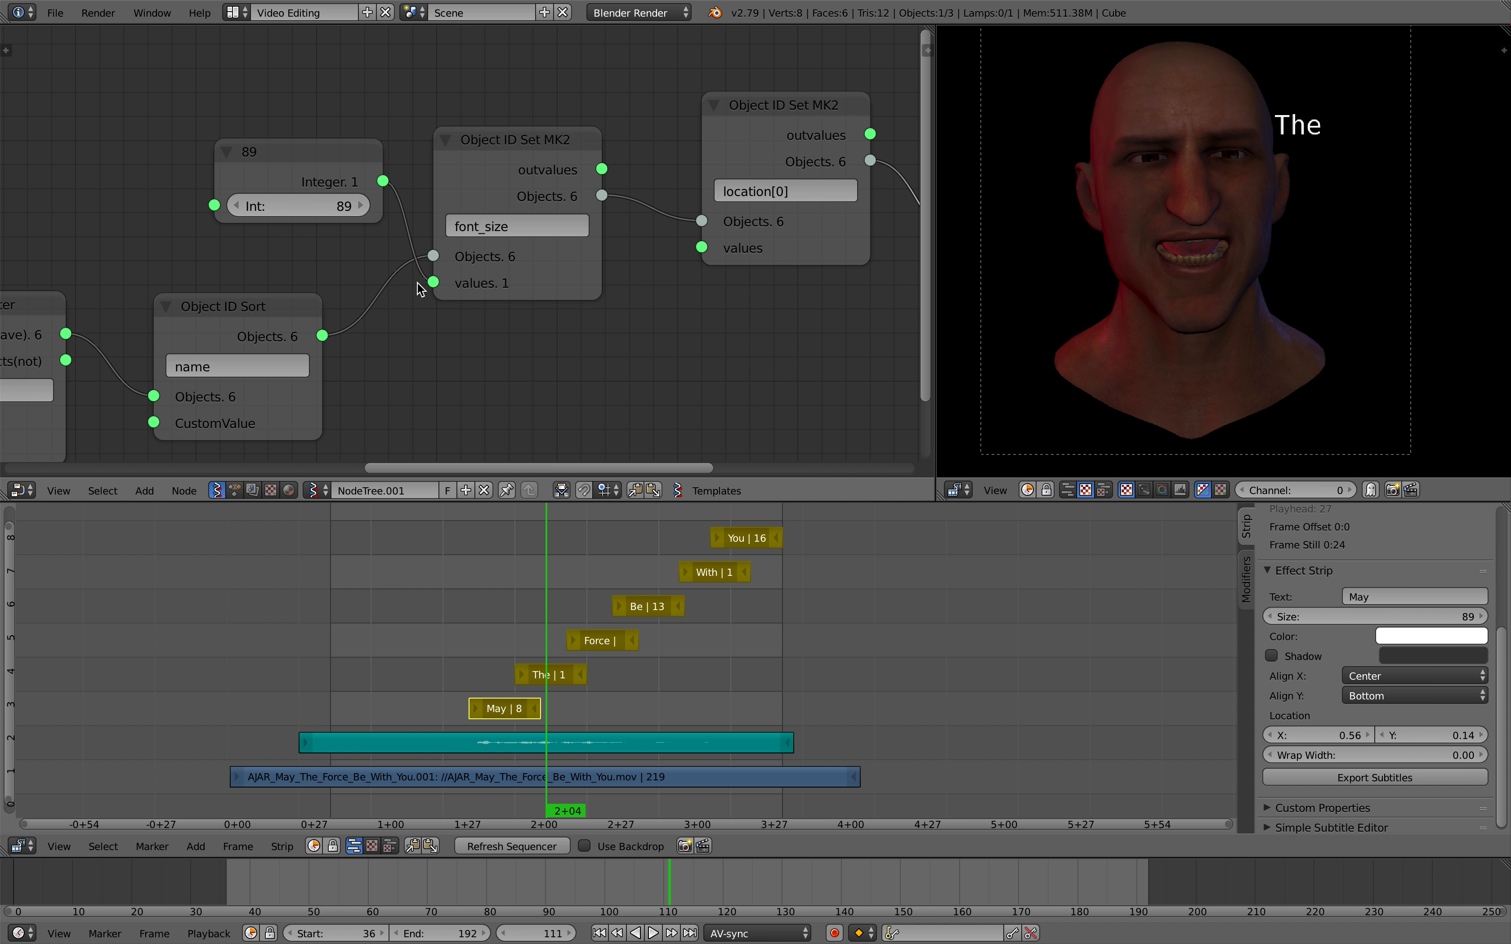
middle_drag(560, 203, 333, 253)
drag(374, 218, 395, 192)
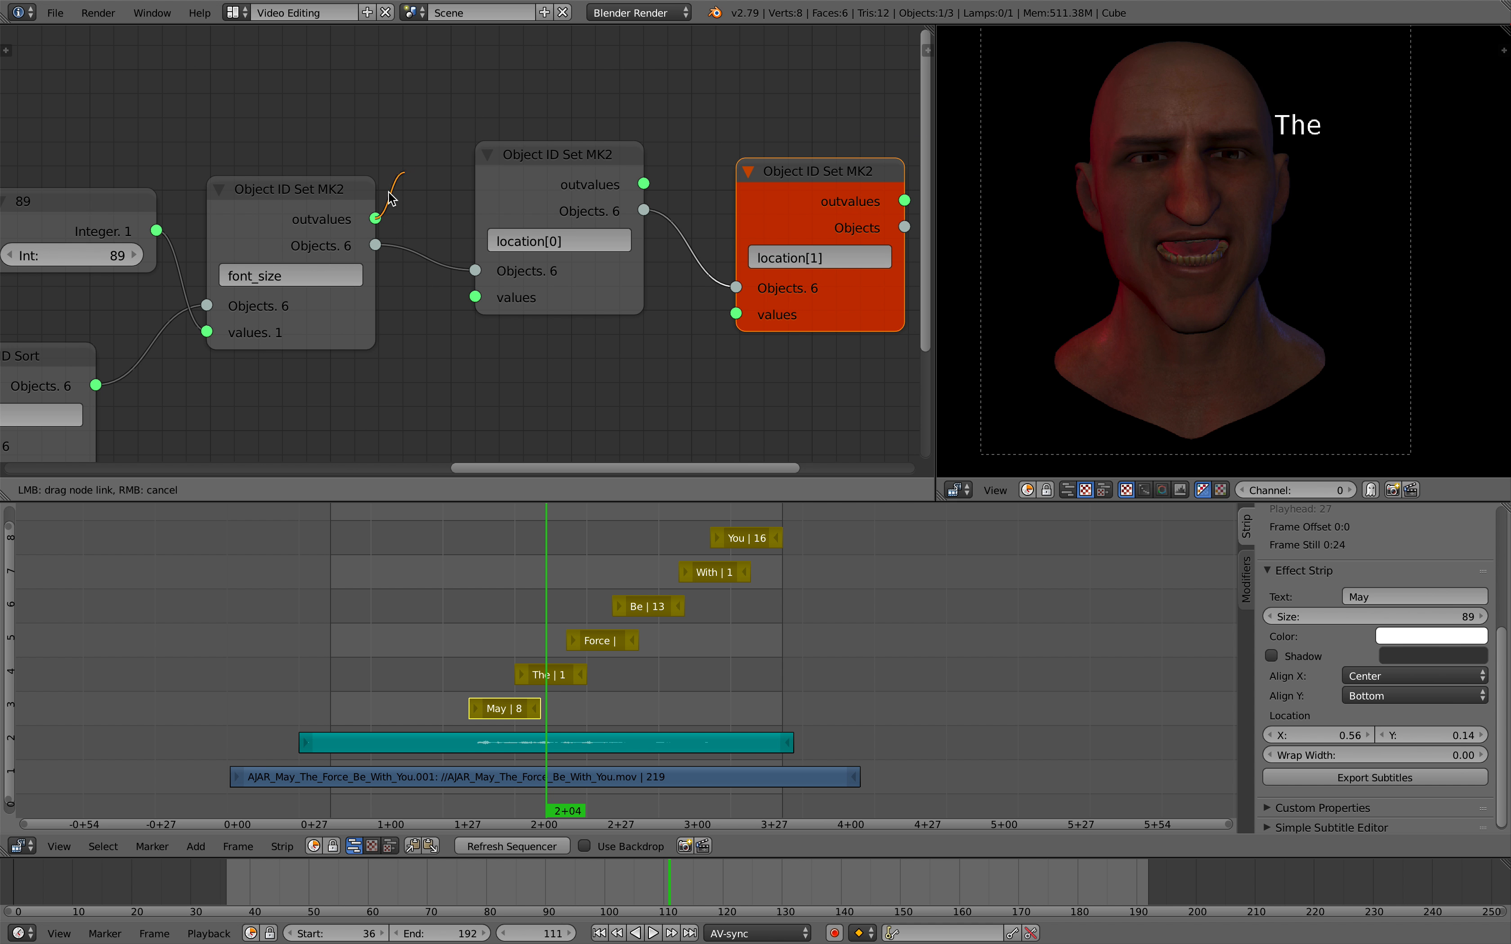
drag(484, 80, 488, 84)
drag(535, 172, 521, 180)
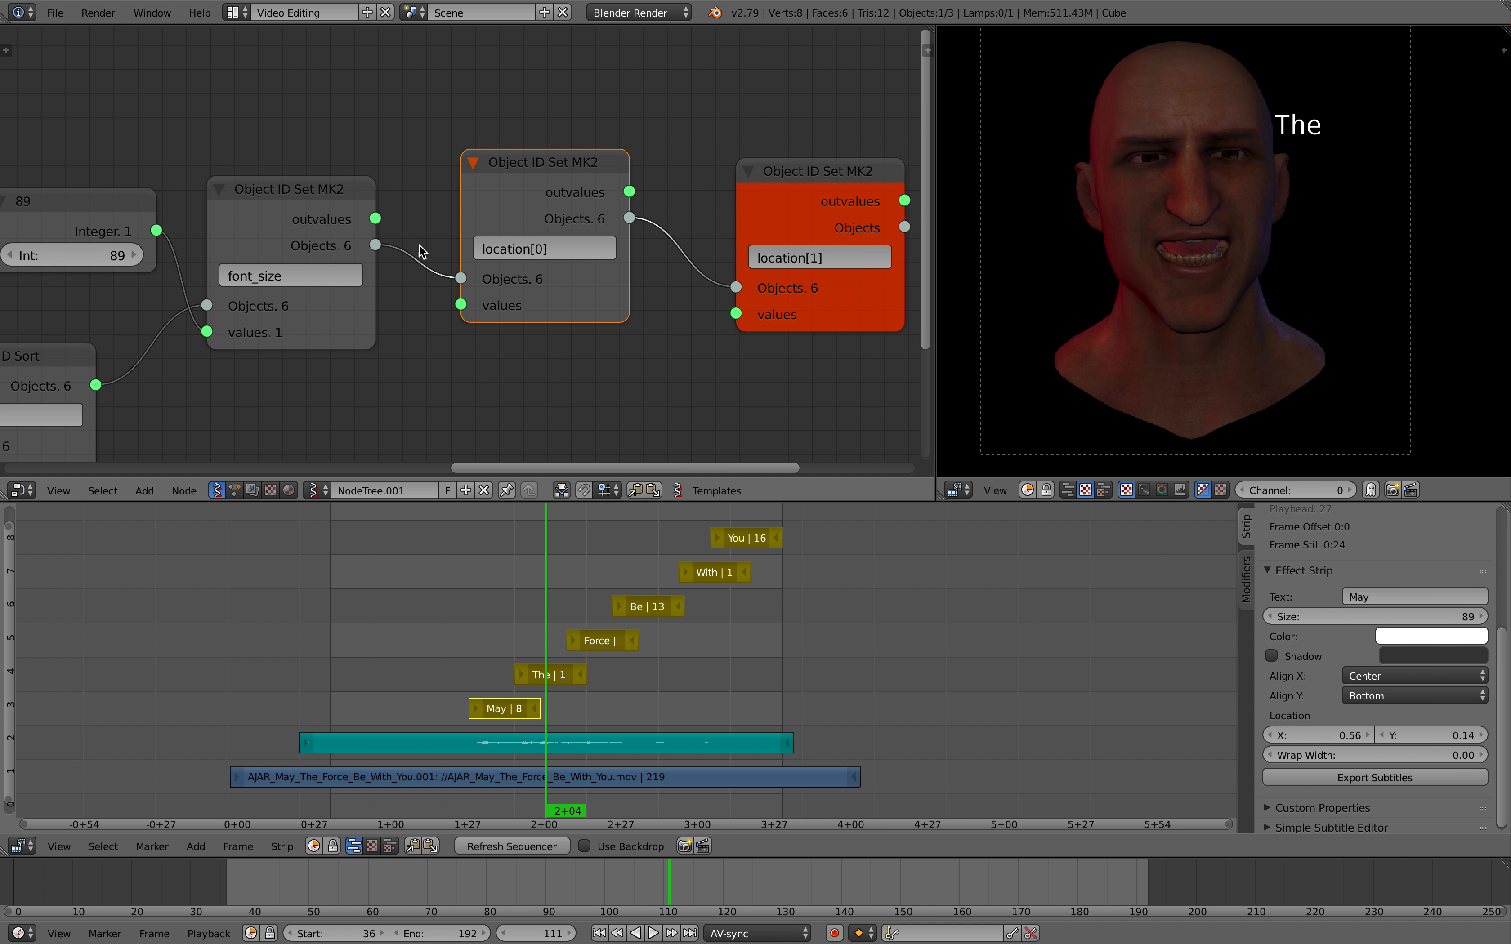
drag(376, 219, 419, 199)
- Save the Blender file
middle_drag(521, 255, 431, 264)
scroll(492, 262, down, 1)
key(ctrl+s)
click(494, 264)
- Add a Float number node below the font_size node and save the Blender file
scroll(500, 265, down, 4)
scroll(416, 226, up, 2)
key(shift+a)
click(420, 280)
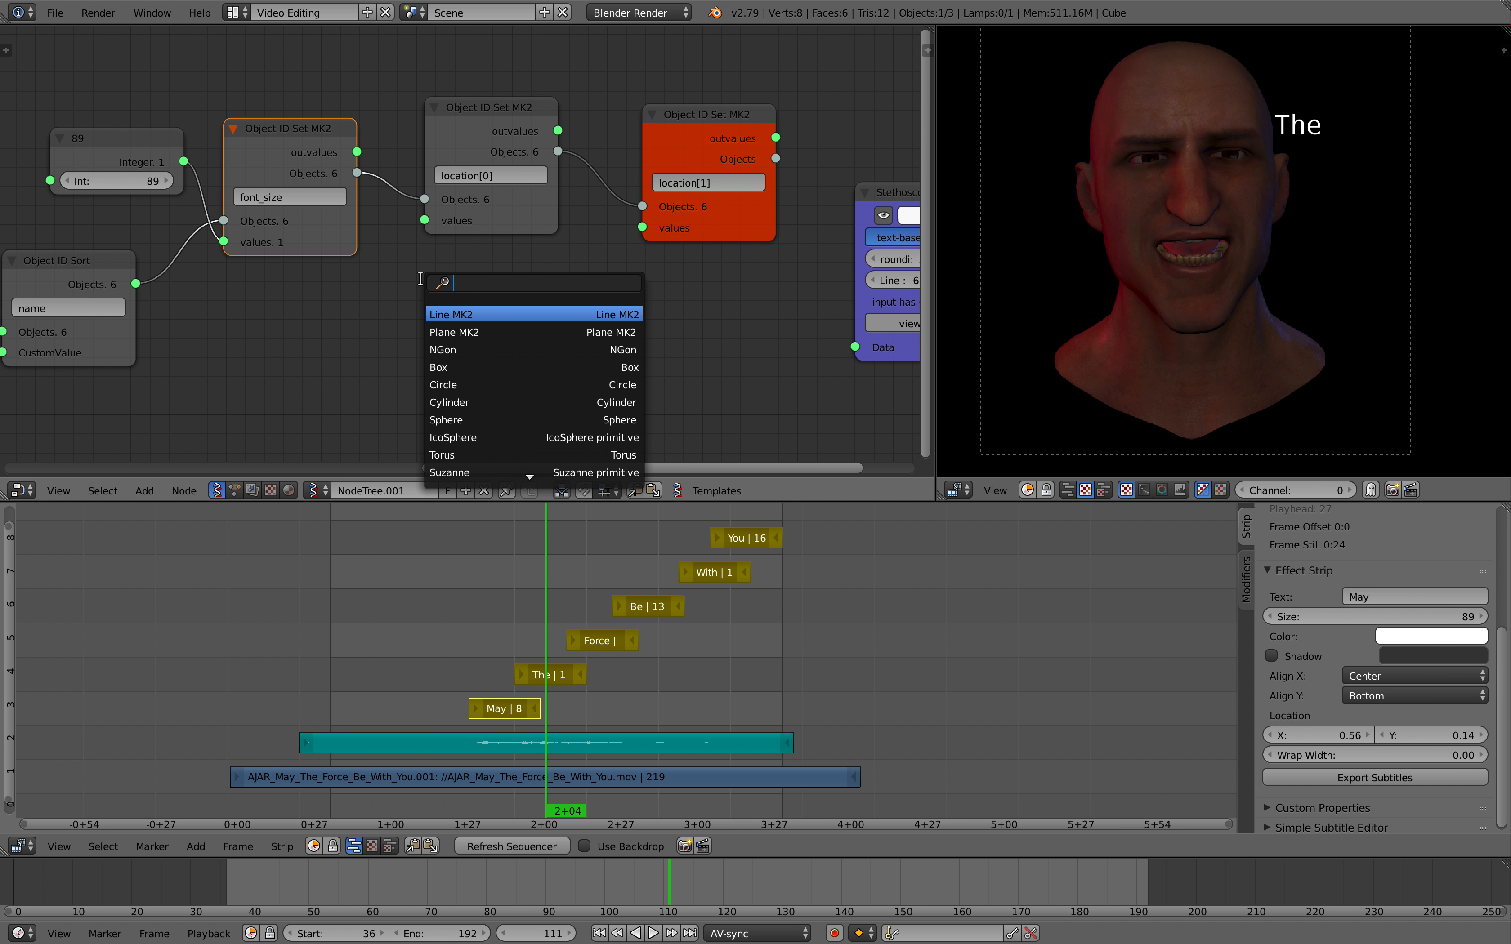
text(float)
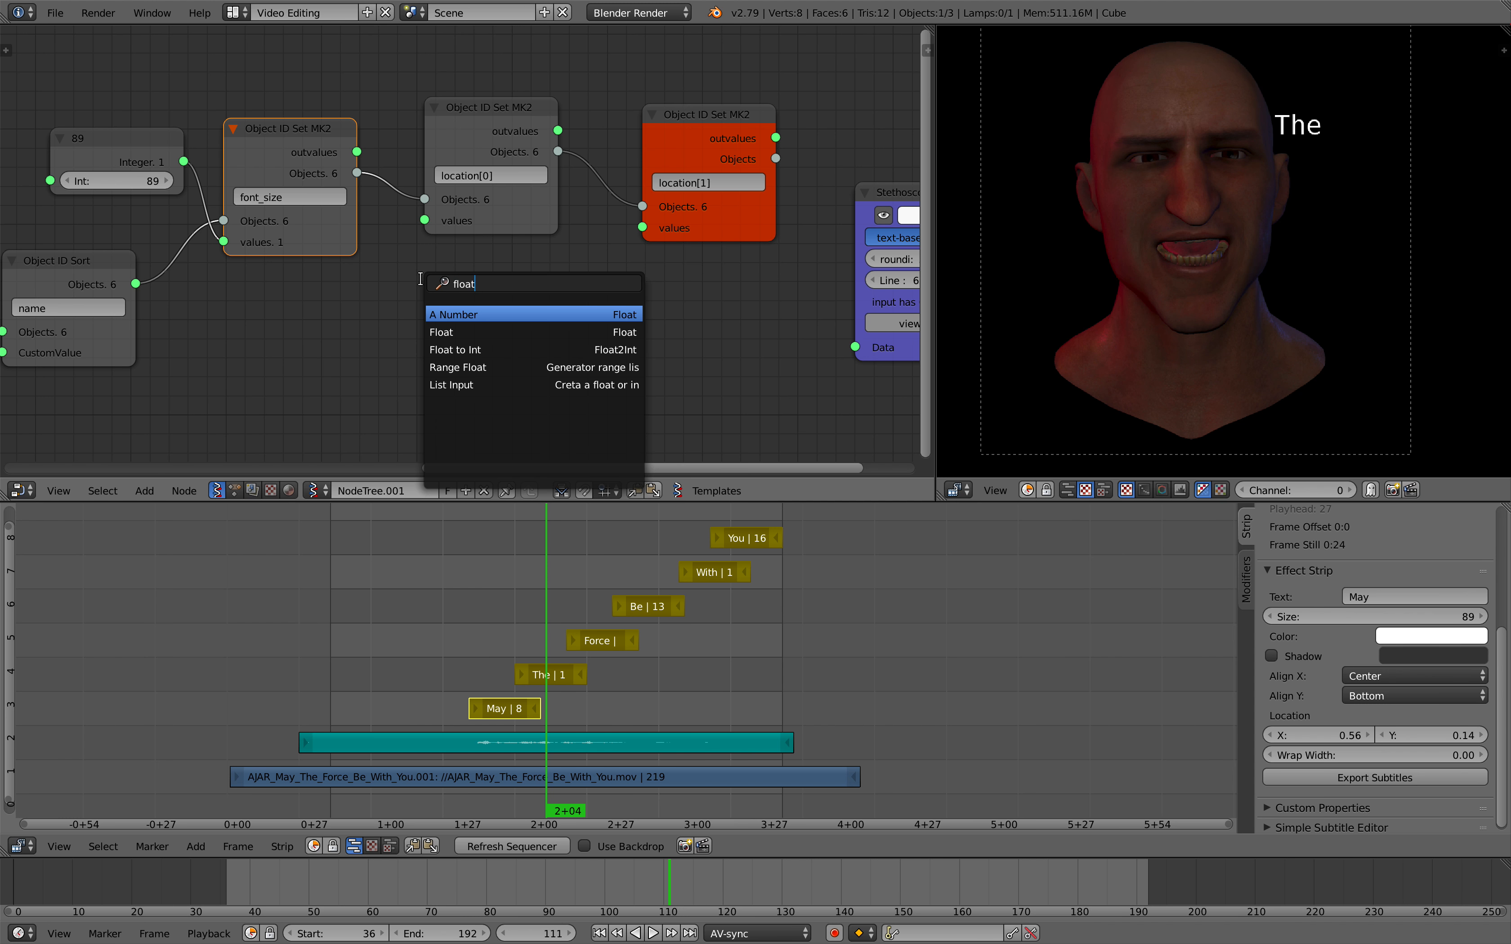
click(438, 332)
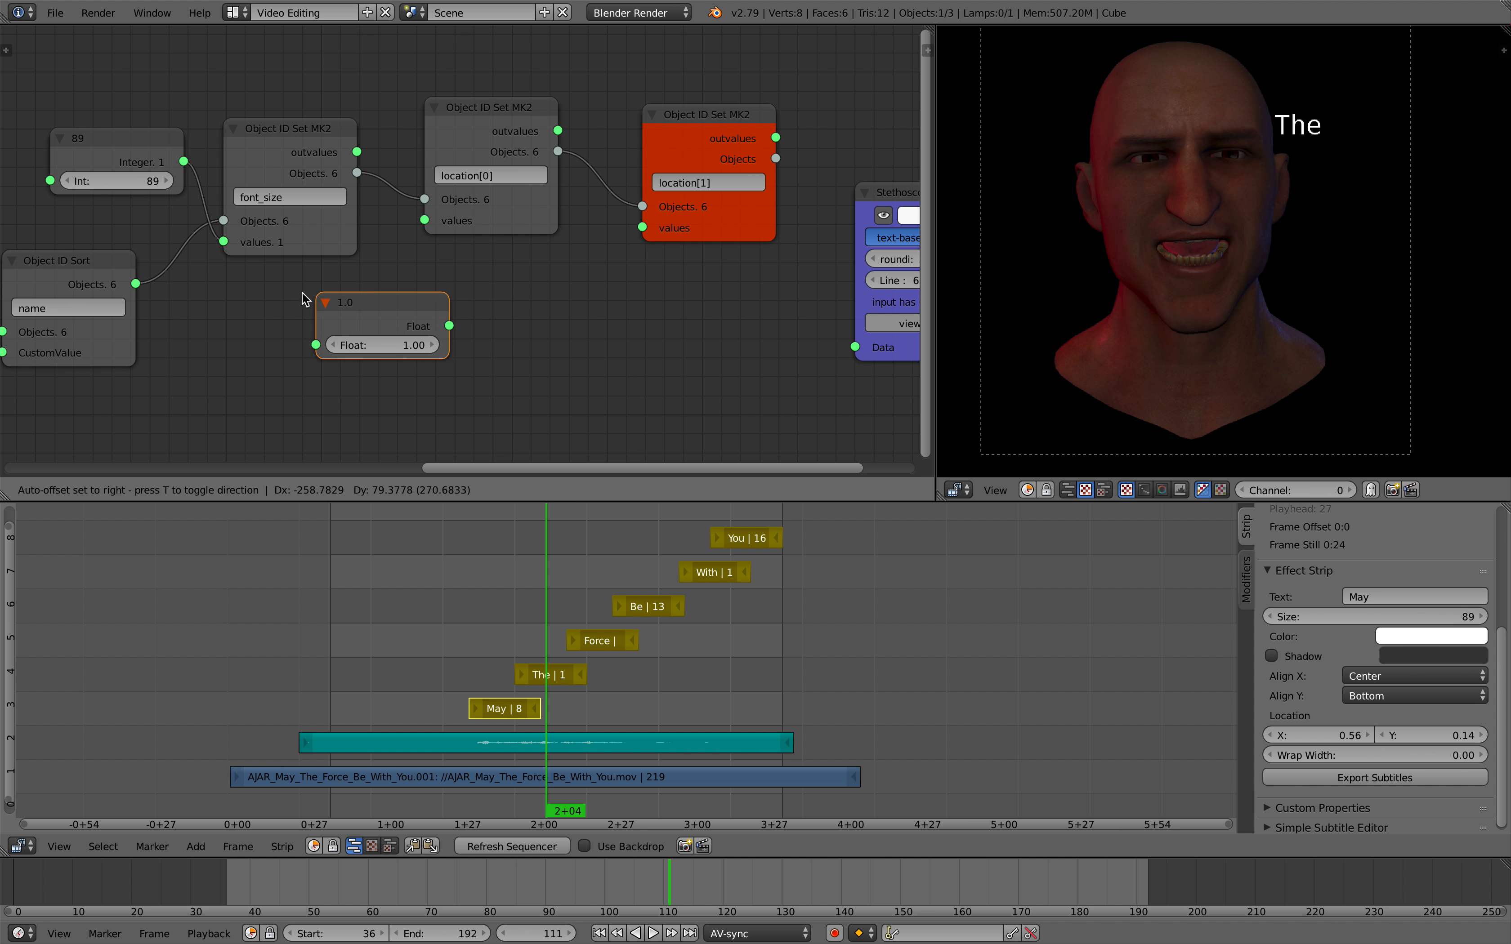
click(276, 320)
key(ctrl+s)
click(277, 320)
- Duplicate the Float node and link the two Floats to the values inputs of the location[0] and location[1] nodes
key(shift+d)
click(512, 345)
drag(357, 339, 425, 220)
drag(578, 364, 642, 227)
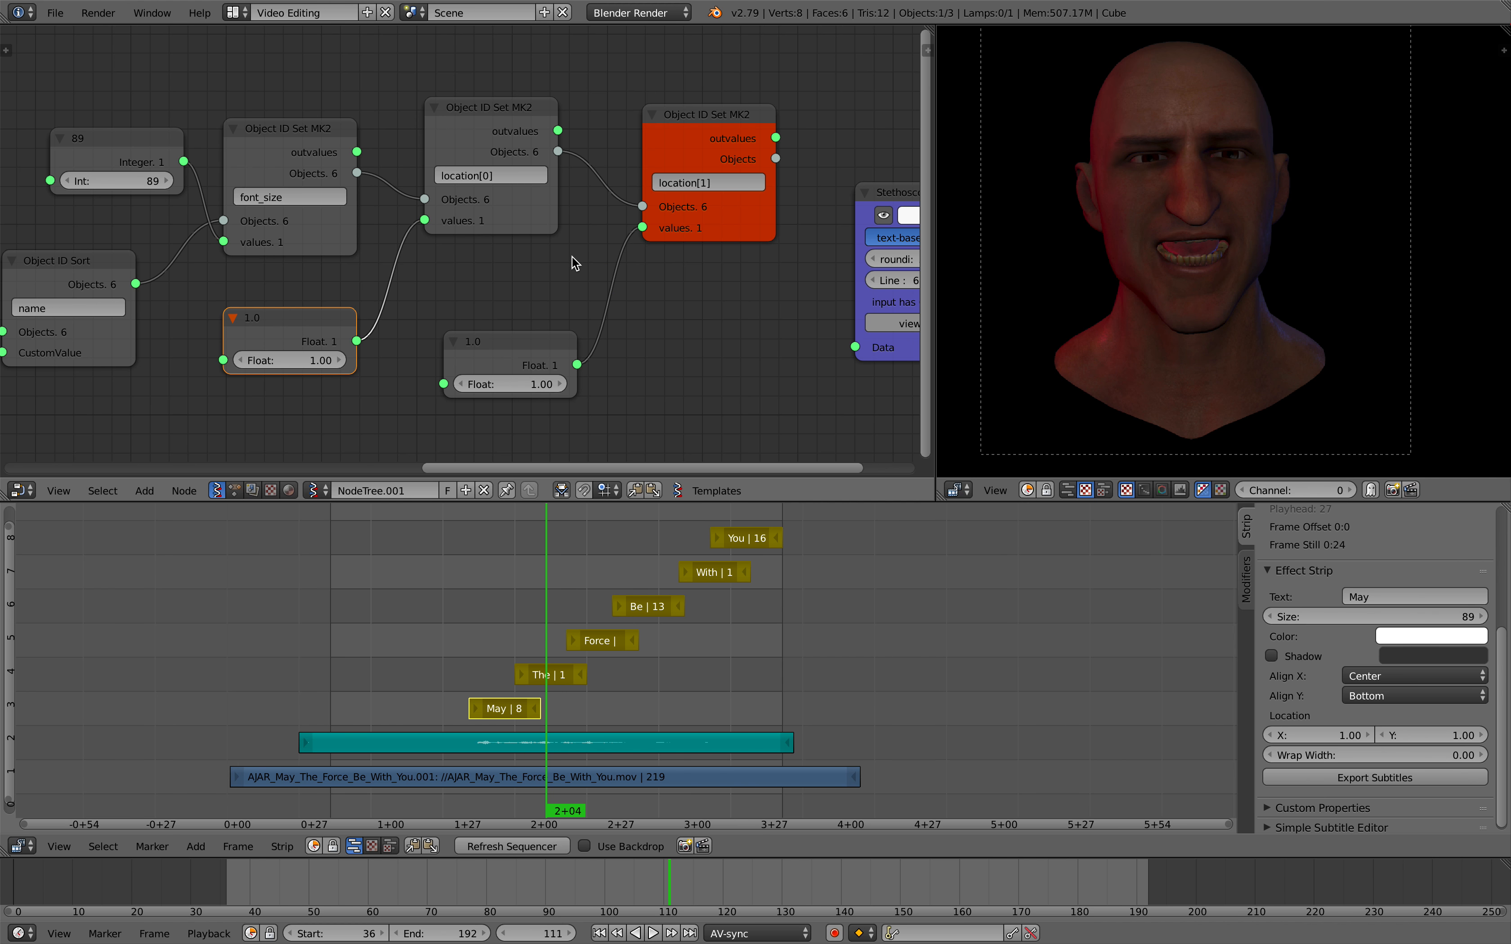
- Set both Float nodes feeding the captions' X and Y locations to 0
drag(289, 360, 263, 361)
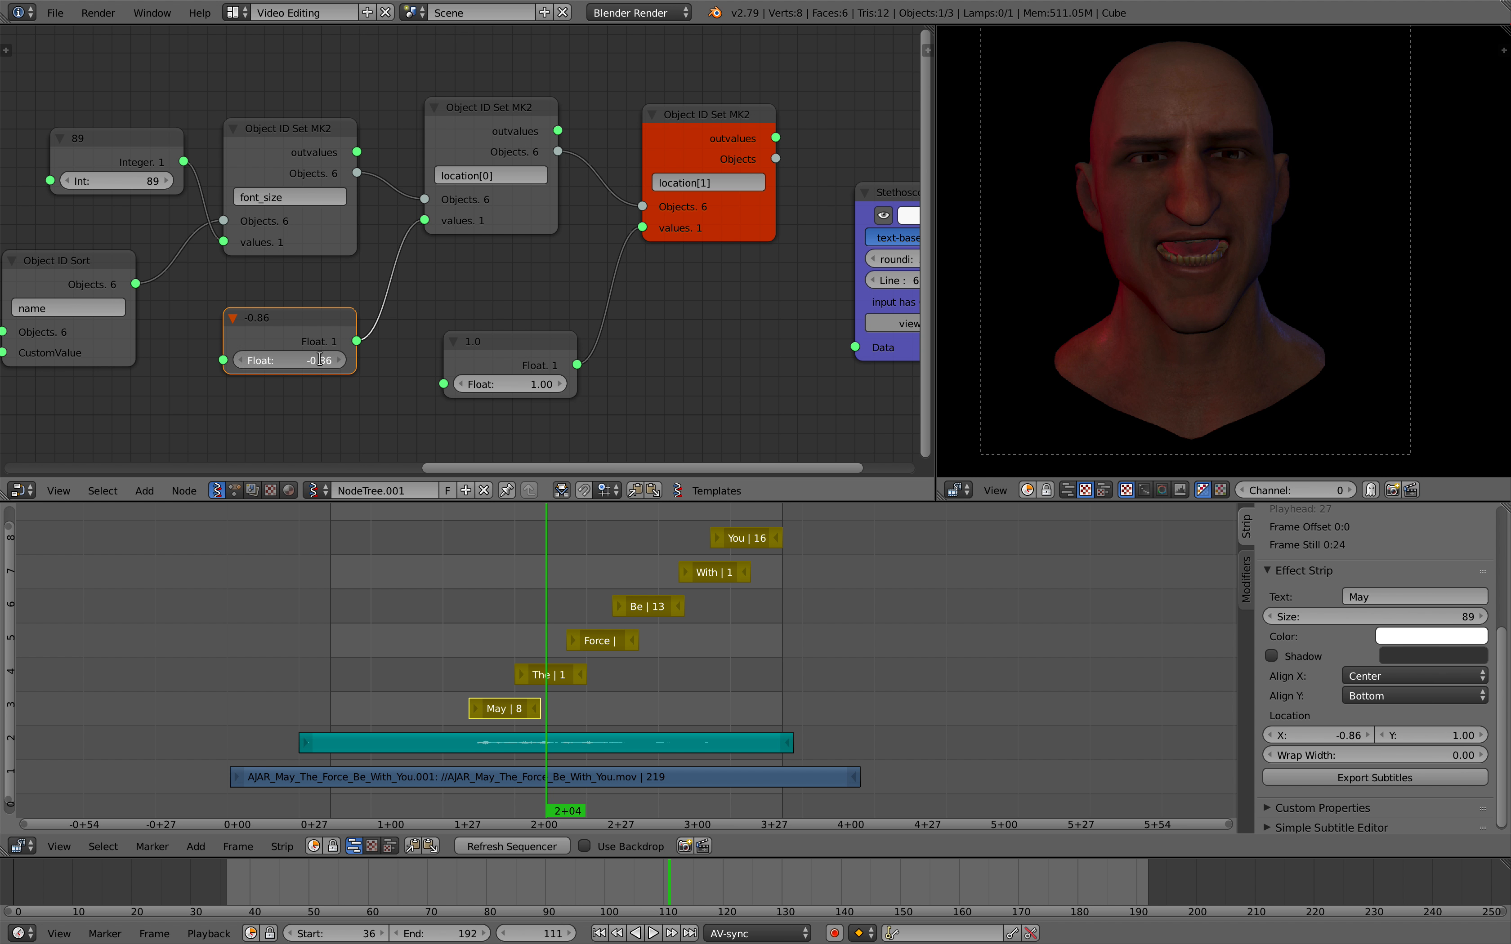
key(Return)
double_click(545, 384)
text(0)
key(Return)
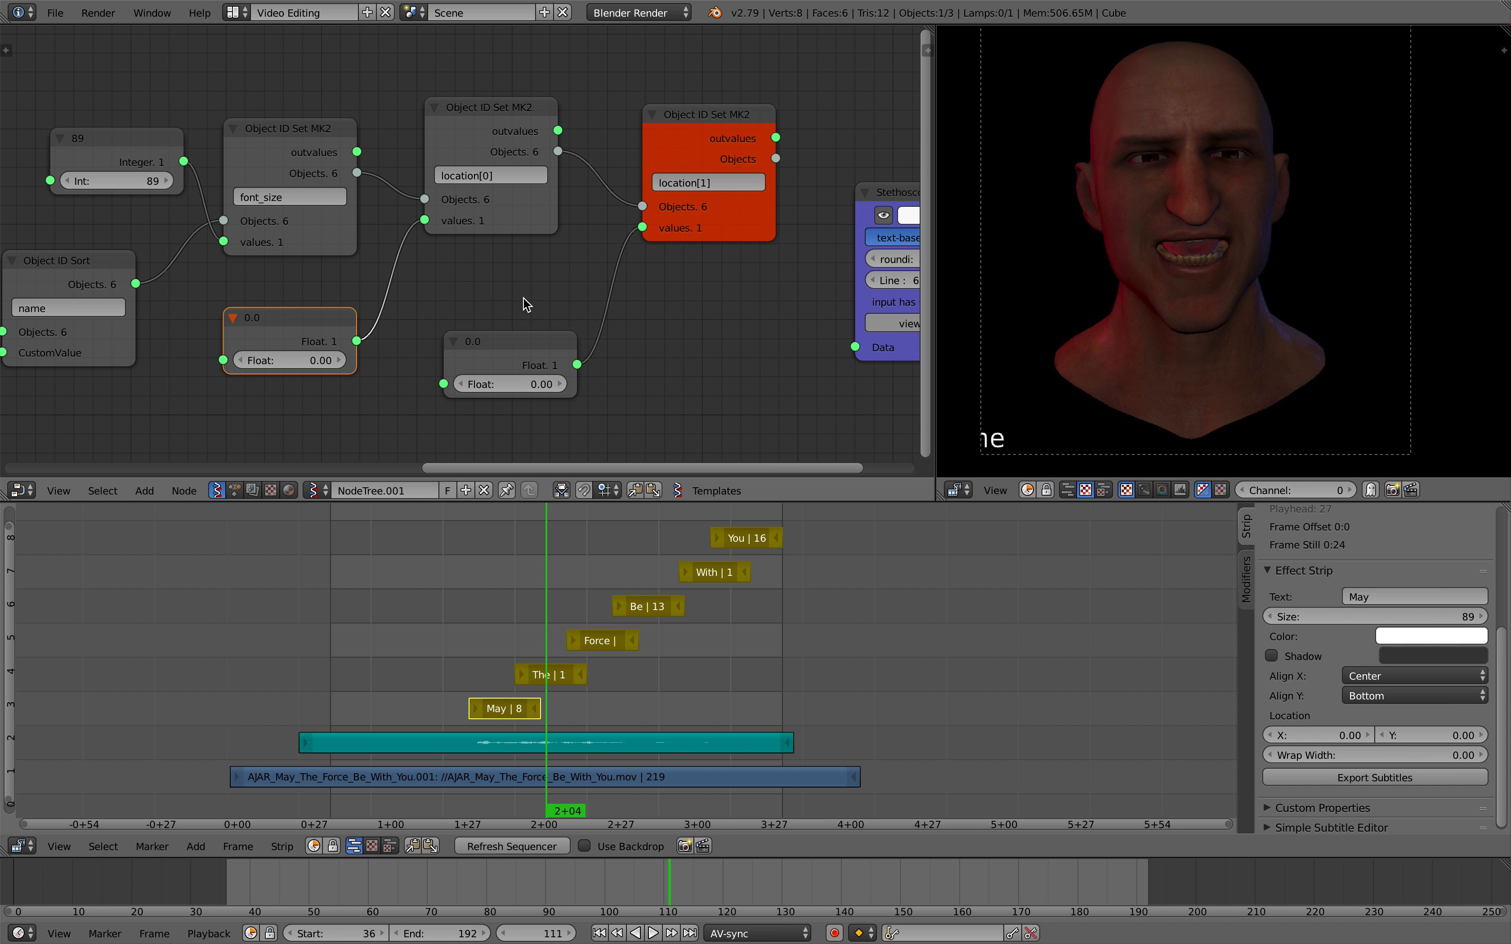
- Move the playhead to frame 103 and set the Float feeding location[0] to 0.5
mouse_move(538, 565)
mouse_down()
mouse_move(526, 574)
mouse_move(723, 552)
mouse_move(523, 562)
mouse_up()
drag(331, 361, 342, 360)
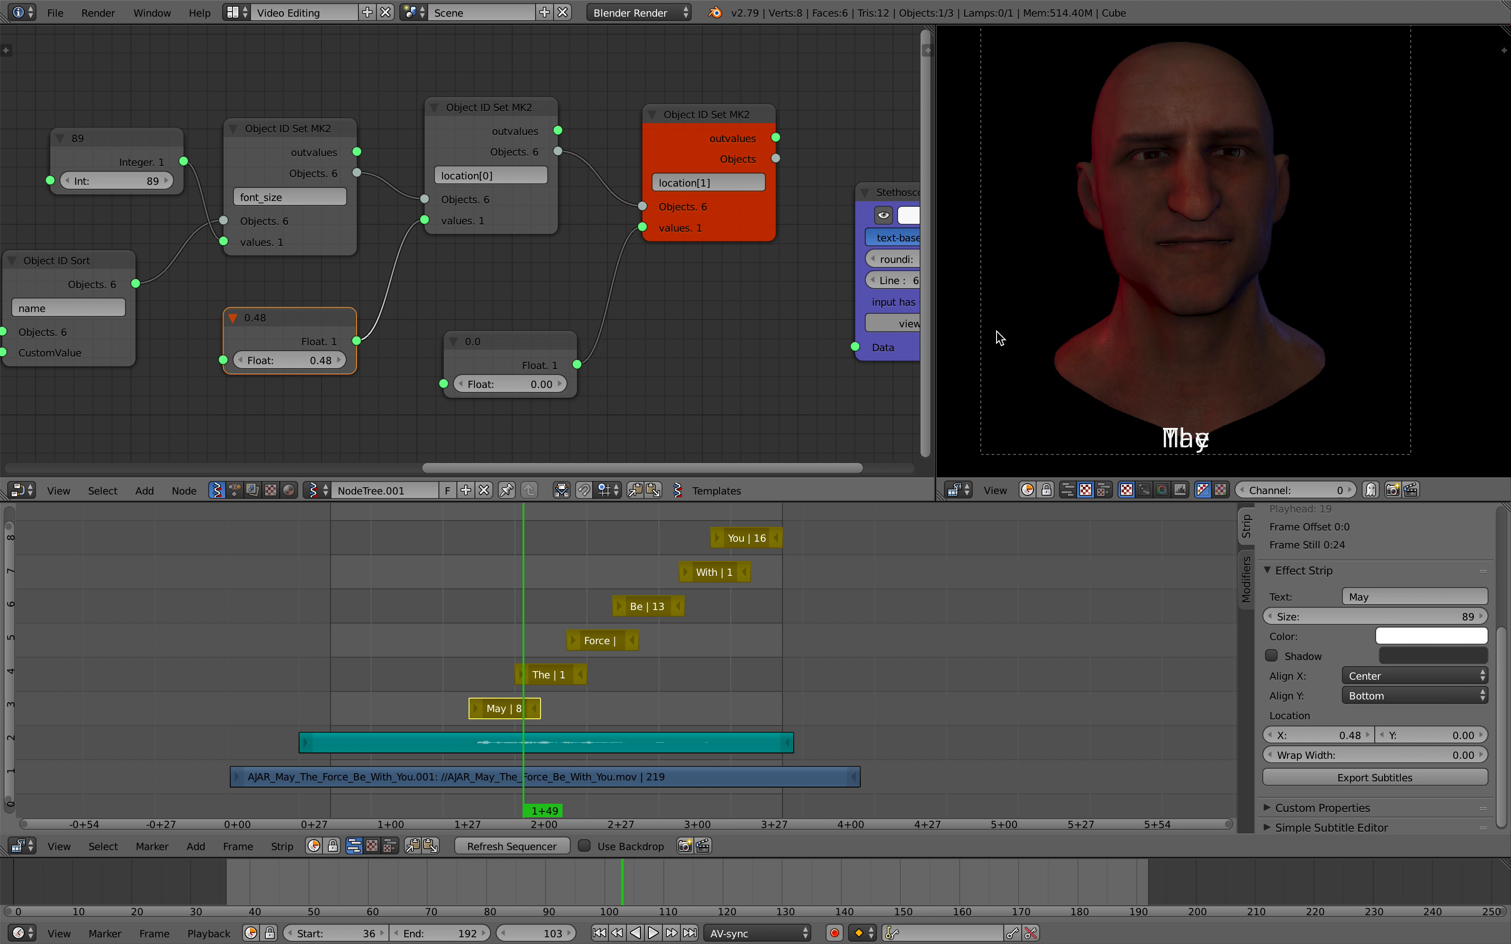
drag(337, 360, 341, 360)
key(BackSpace)
key(Return)
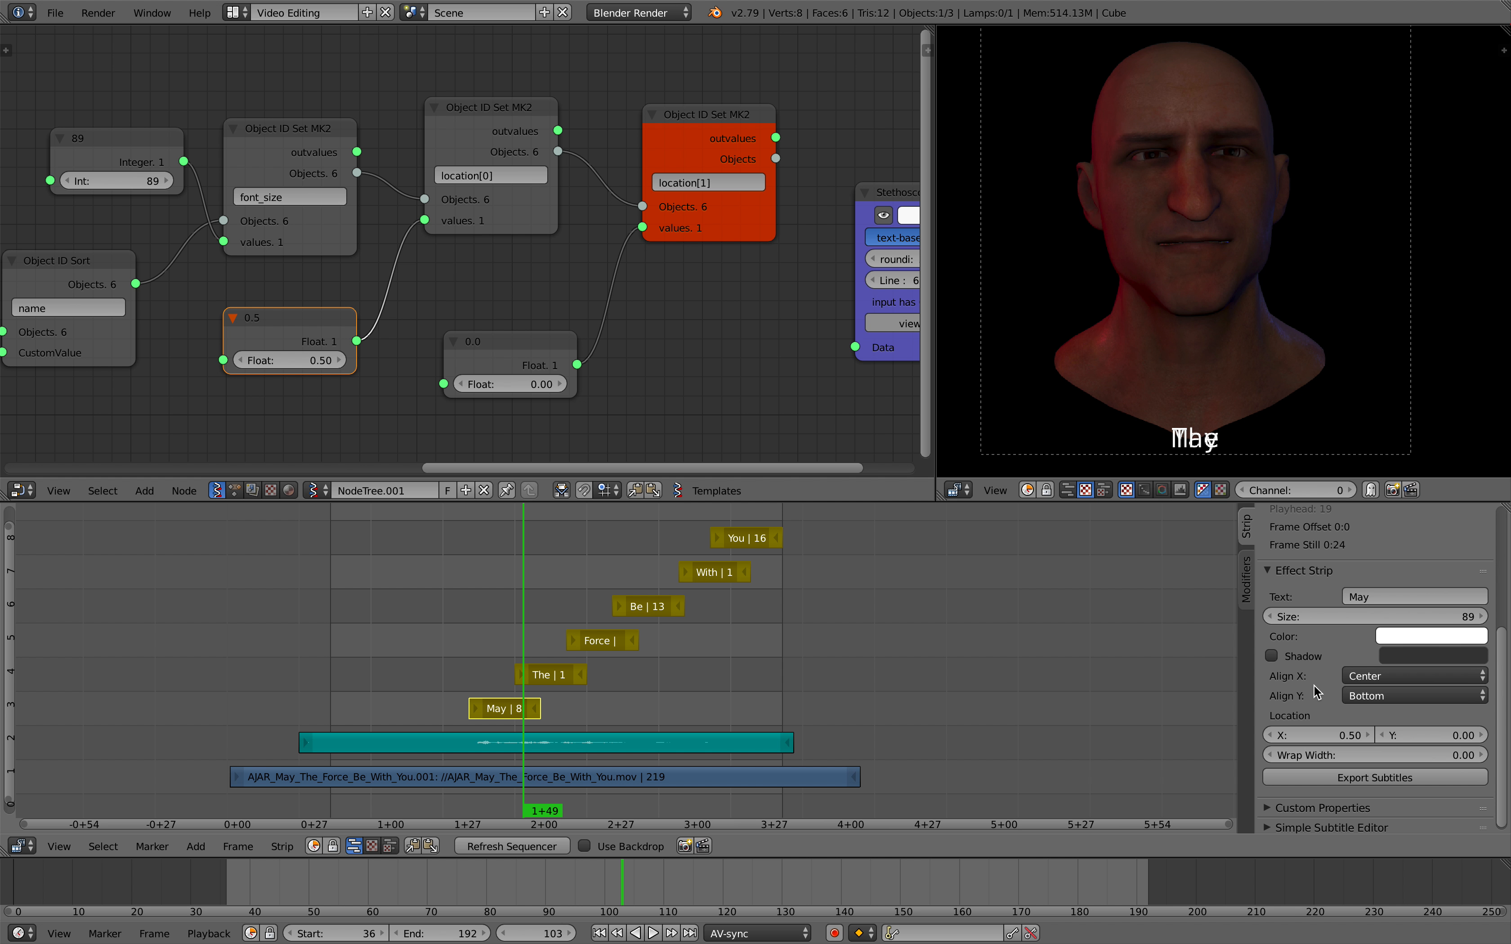
- Set the location[1] Float to 0.456 and the font_size Int to 207, and preview the captions in playback
drag(509, 384, 590, 385)
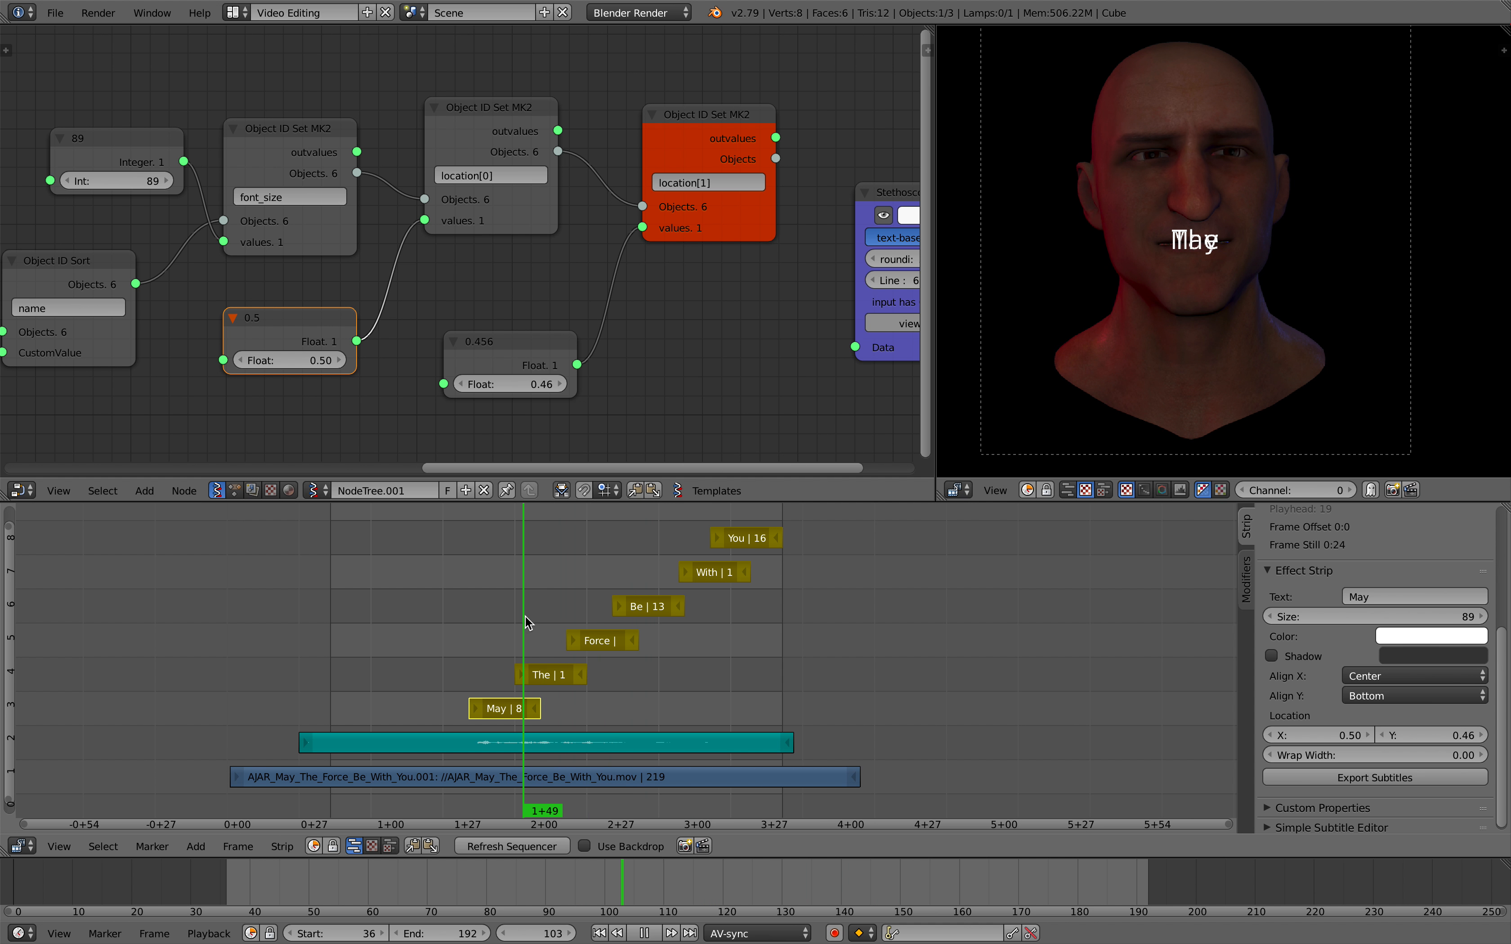
middle_drag(144, 156, 180, 160)
drag(178, 185, 249, 185)
key(alt+a)
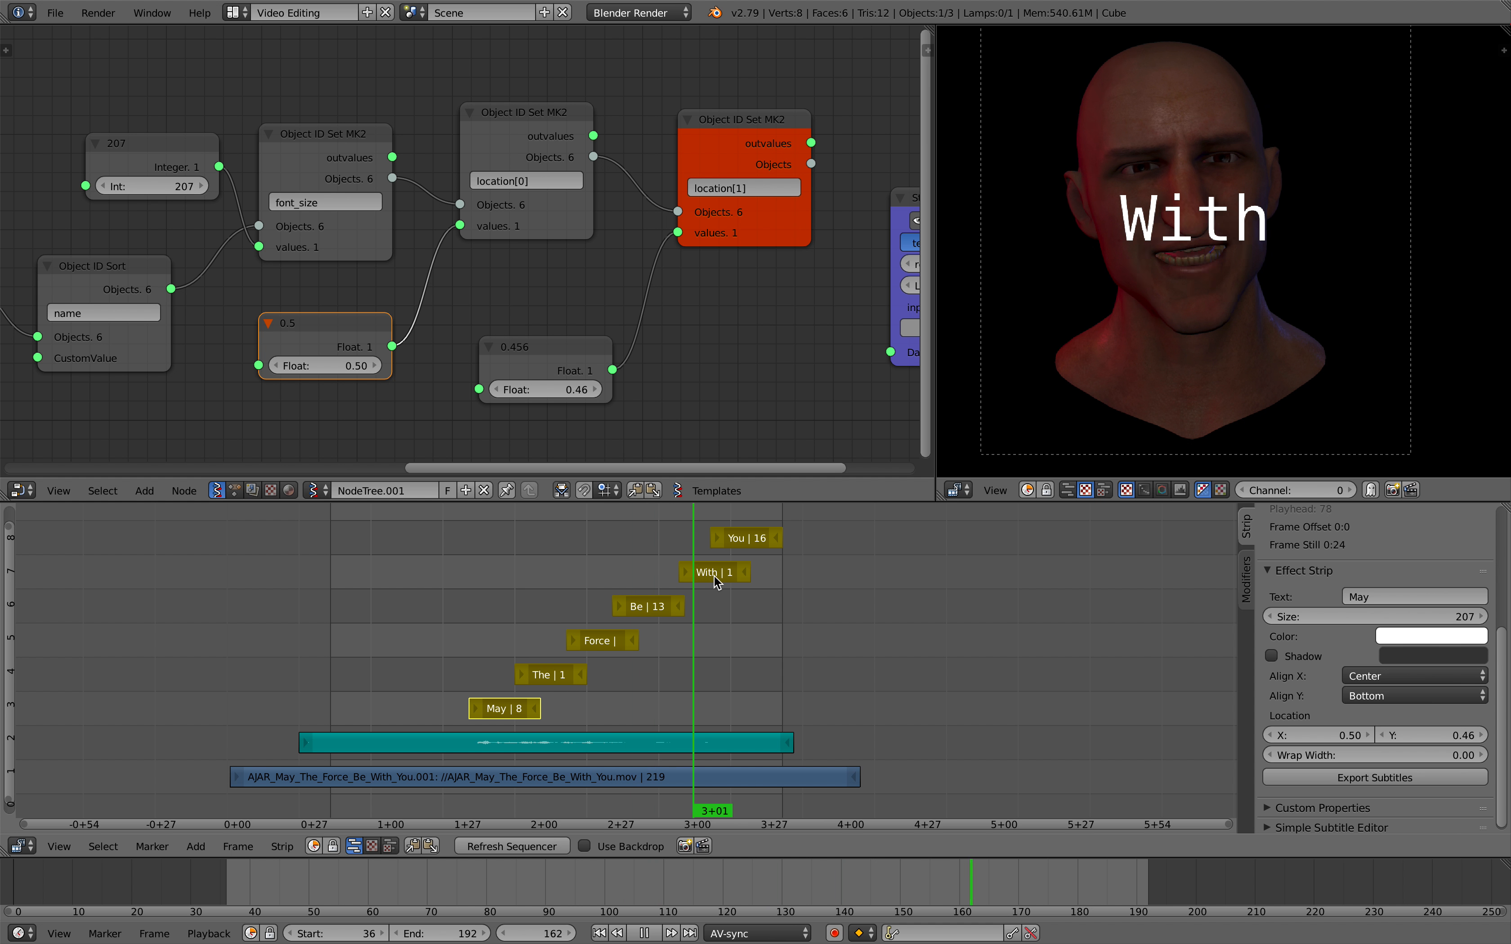
key(alt+a)
- Lower the location[1] Float to 0.066, preview the captions in playback and return the playhead to frame 103
drag(550, 389, 494, 389)
key(alt+a)
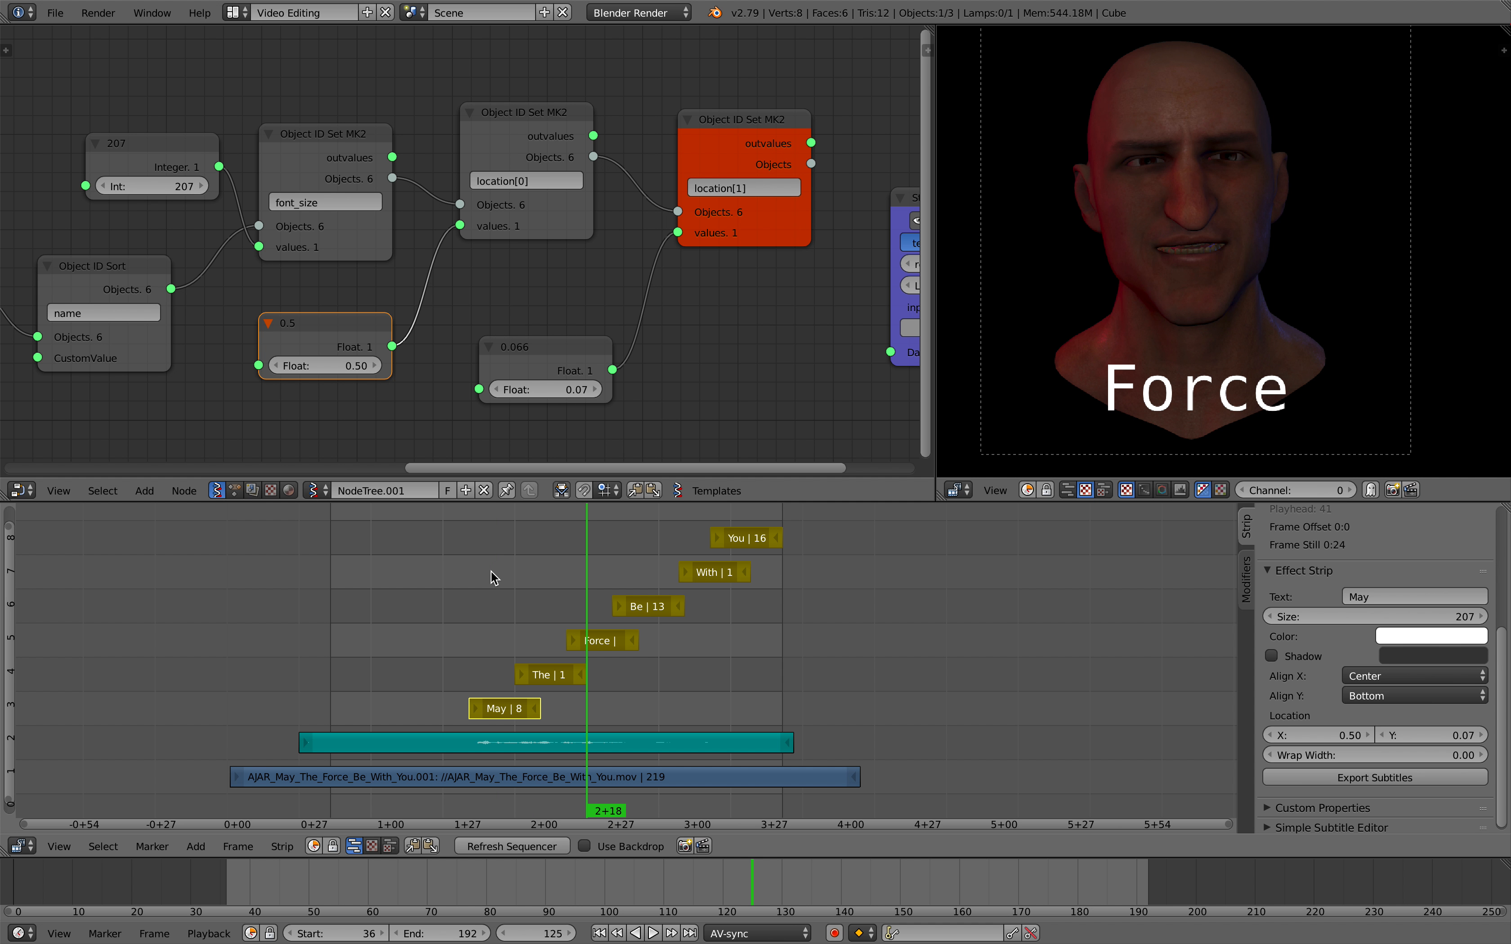
key(alt+a)
click(524, 561)
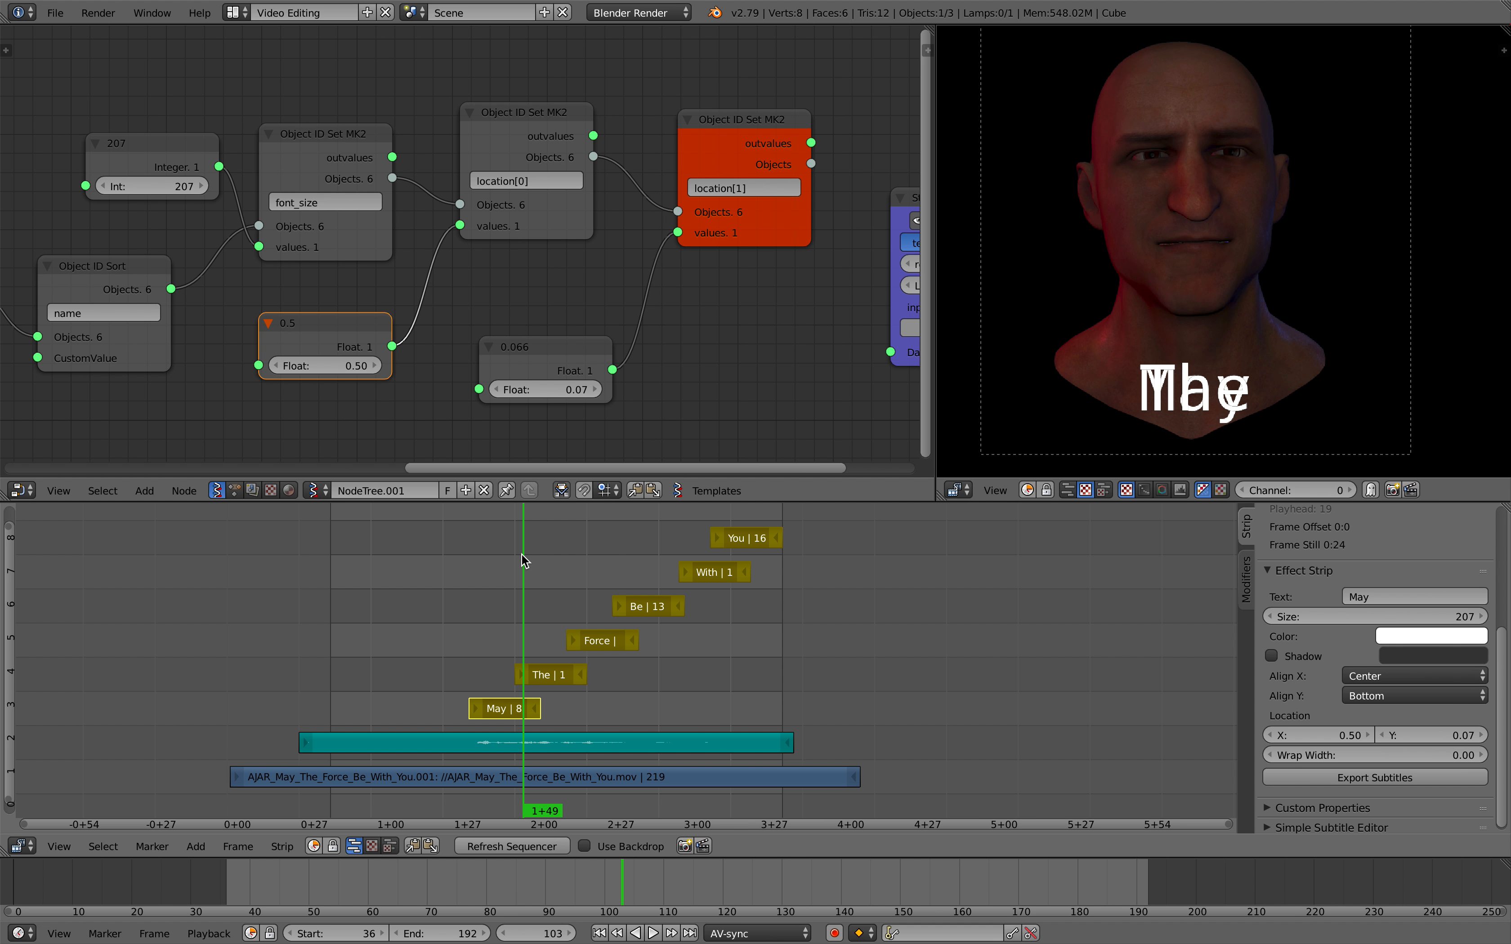
- Move the playhead to frame 134 and examine the overlapping captions and the May strip's text properties, including its color
scroll(506, 260, down, 4)
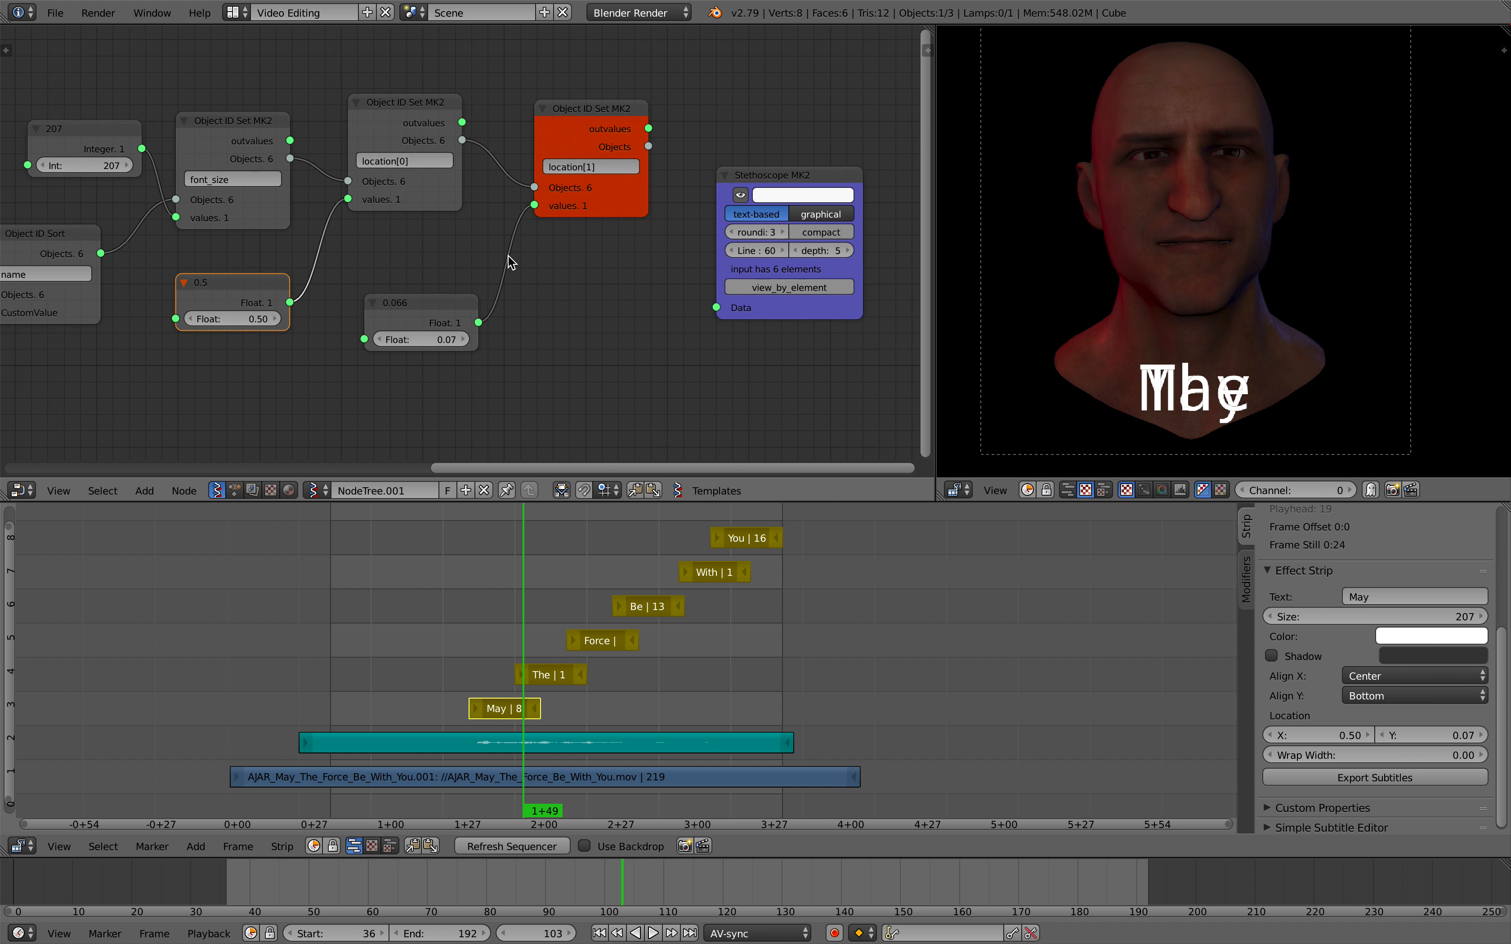
drag(500, 601, 612, 553)
scroll(646, 563, up, 9)
scroll(615, 585, up, 2)
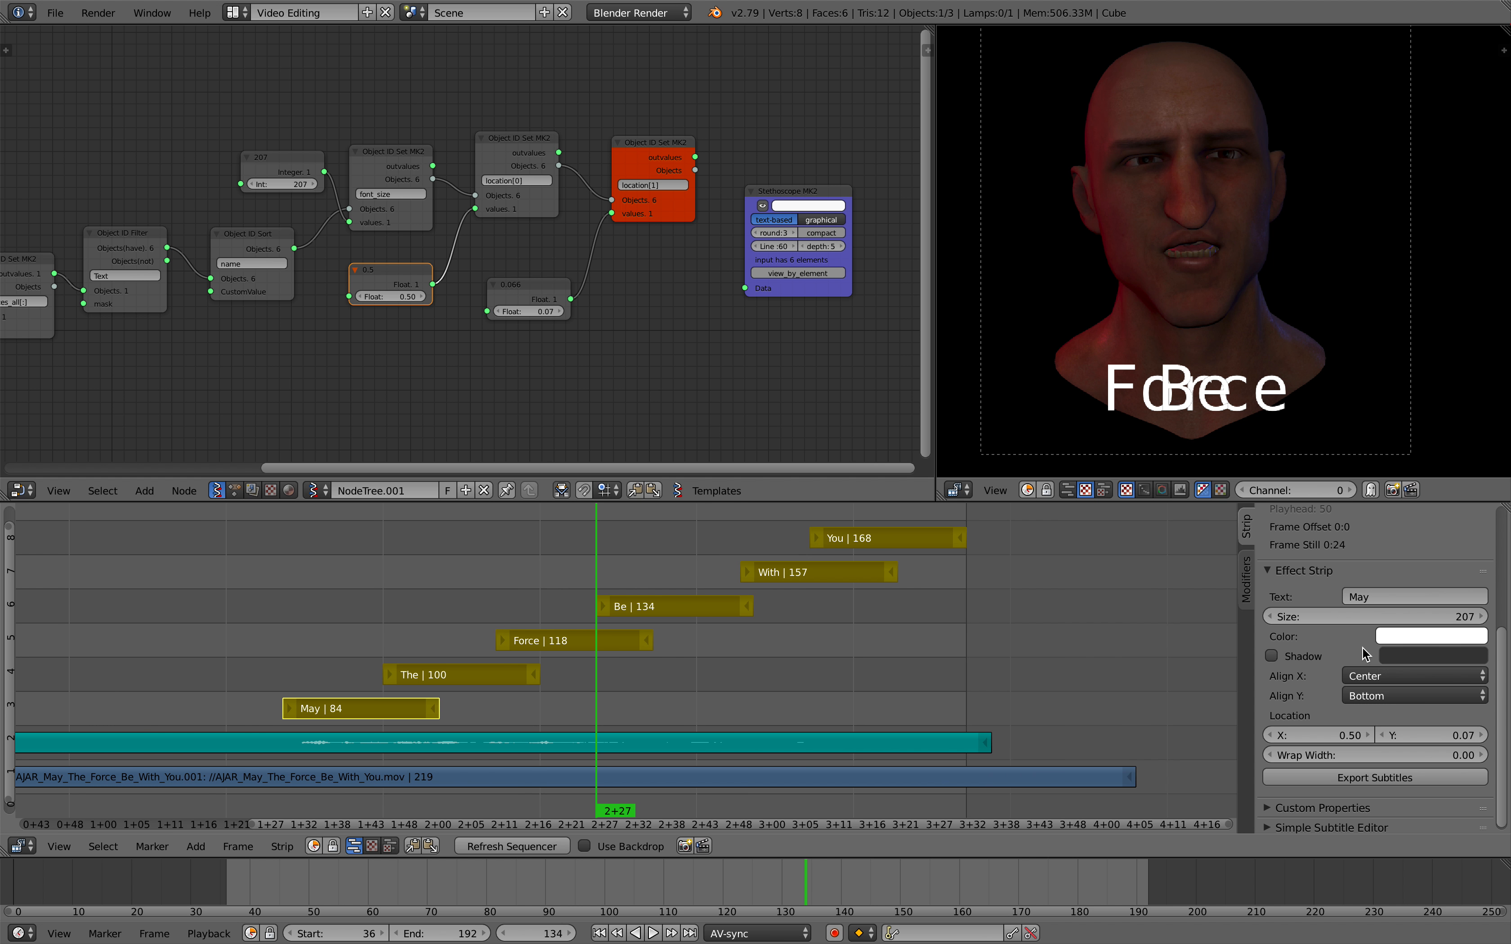
scroll(1505, 672, down, 1)
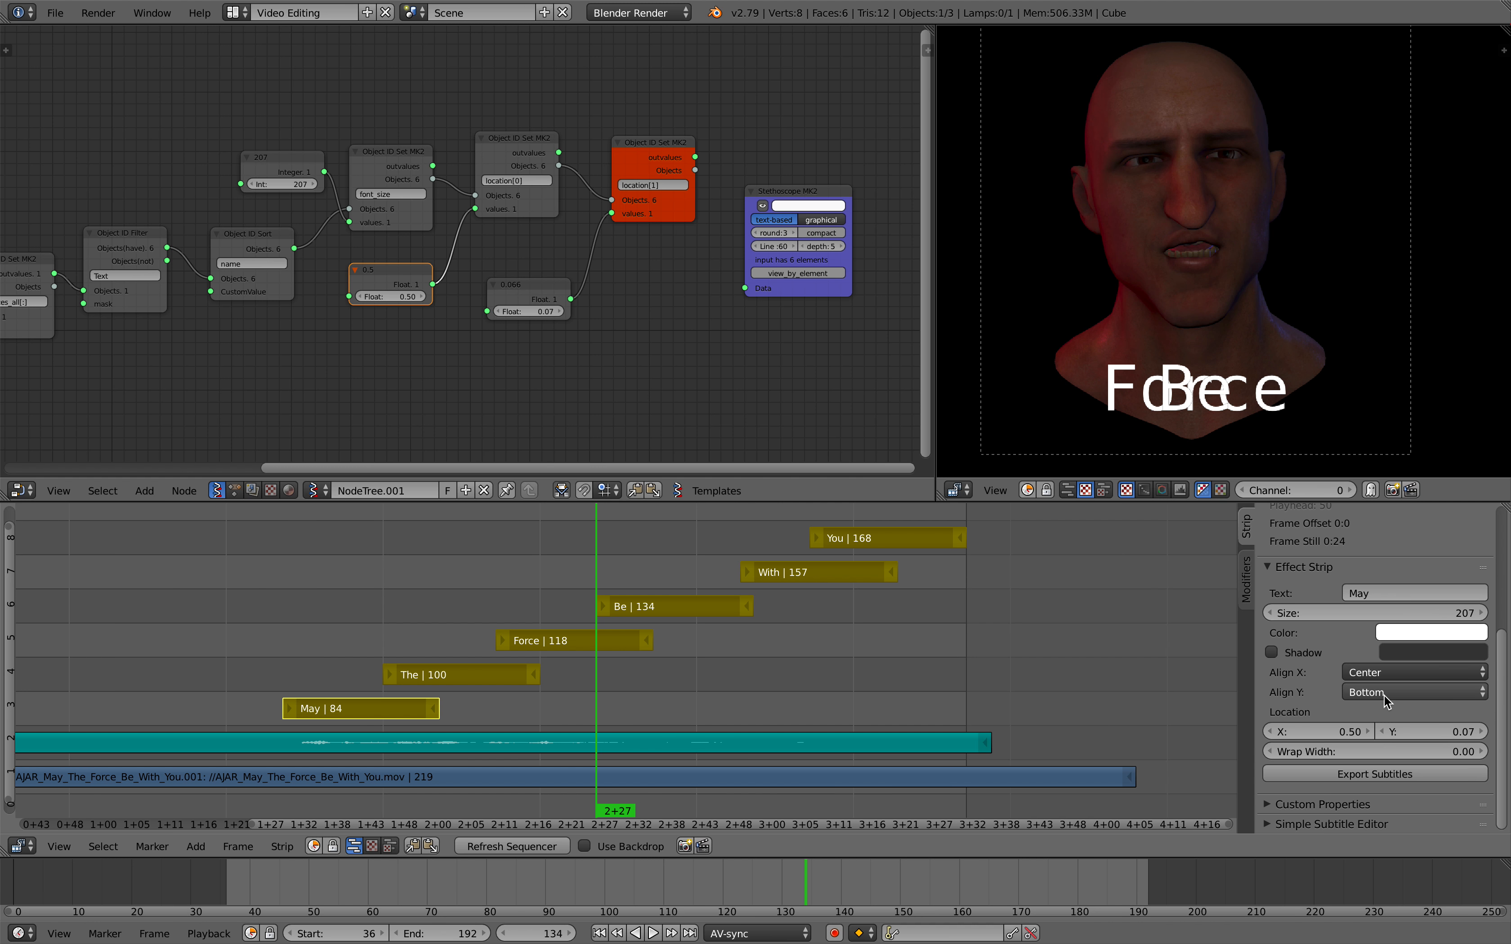
scroll(1506, 642, up, 1)
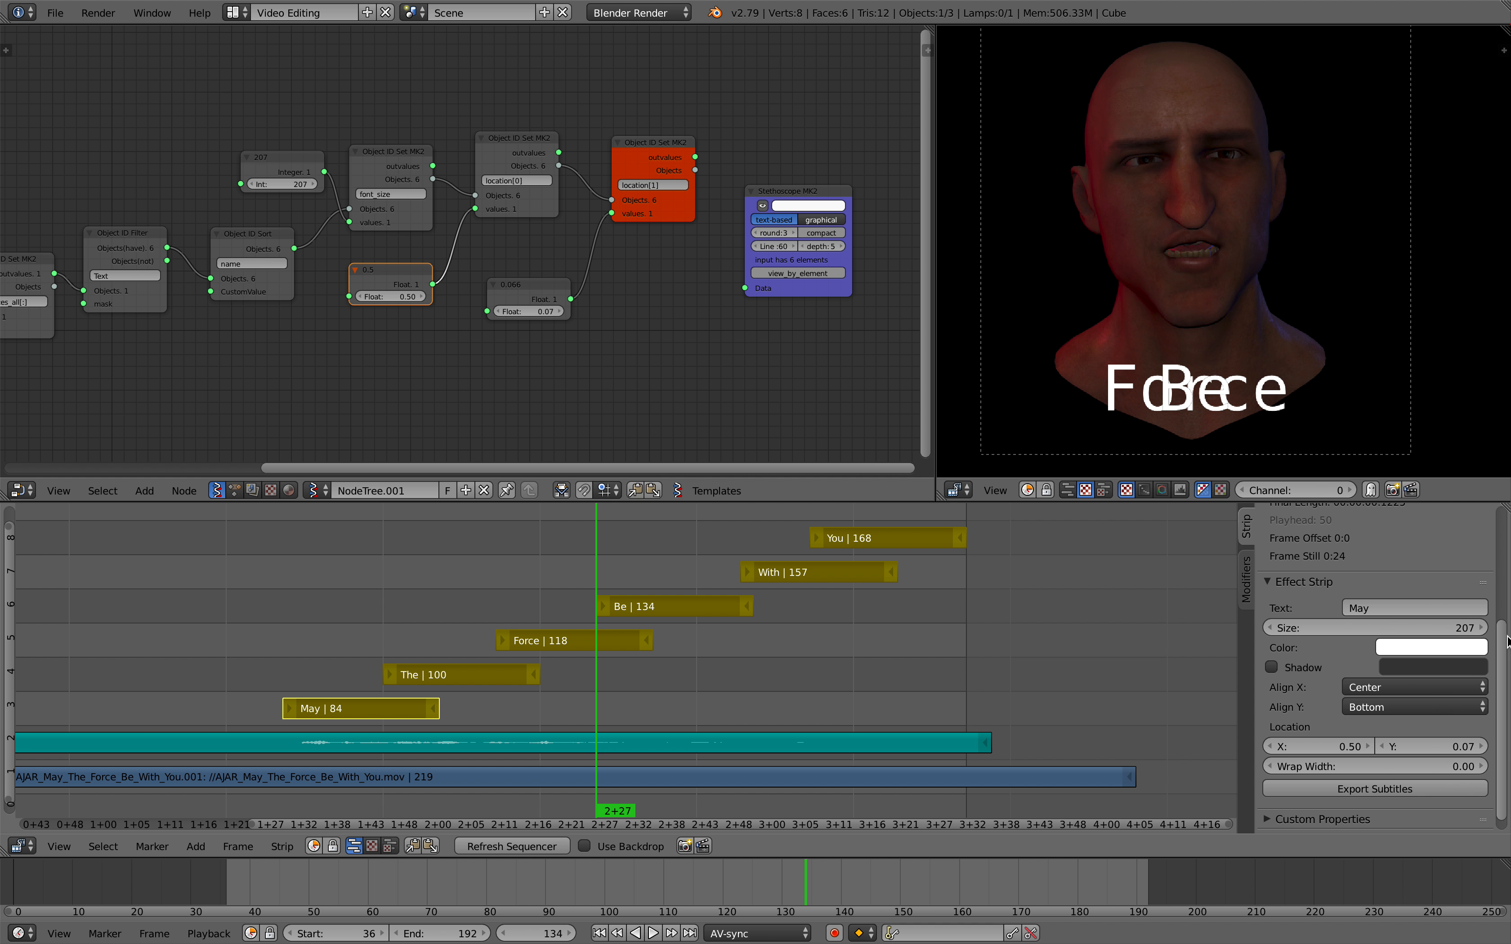
middle_drag(662, 276, 637, 276)
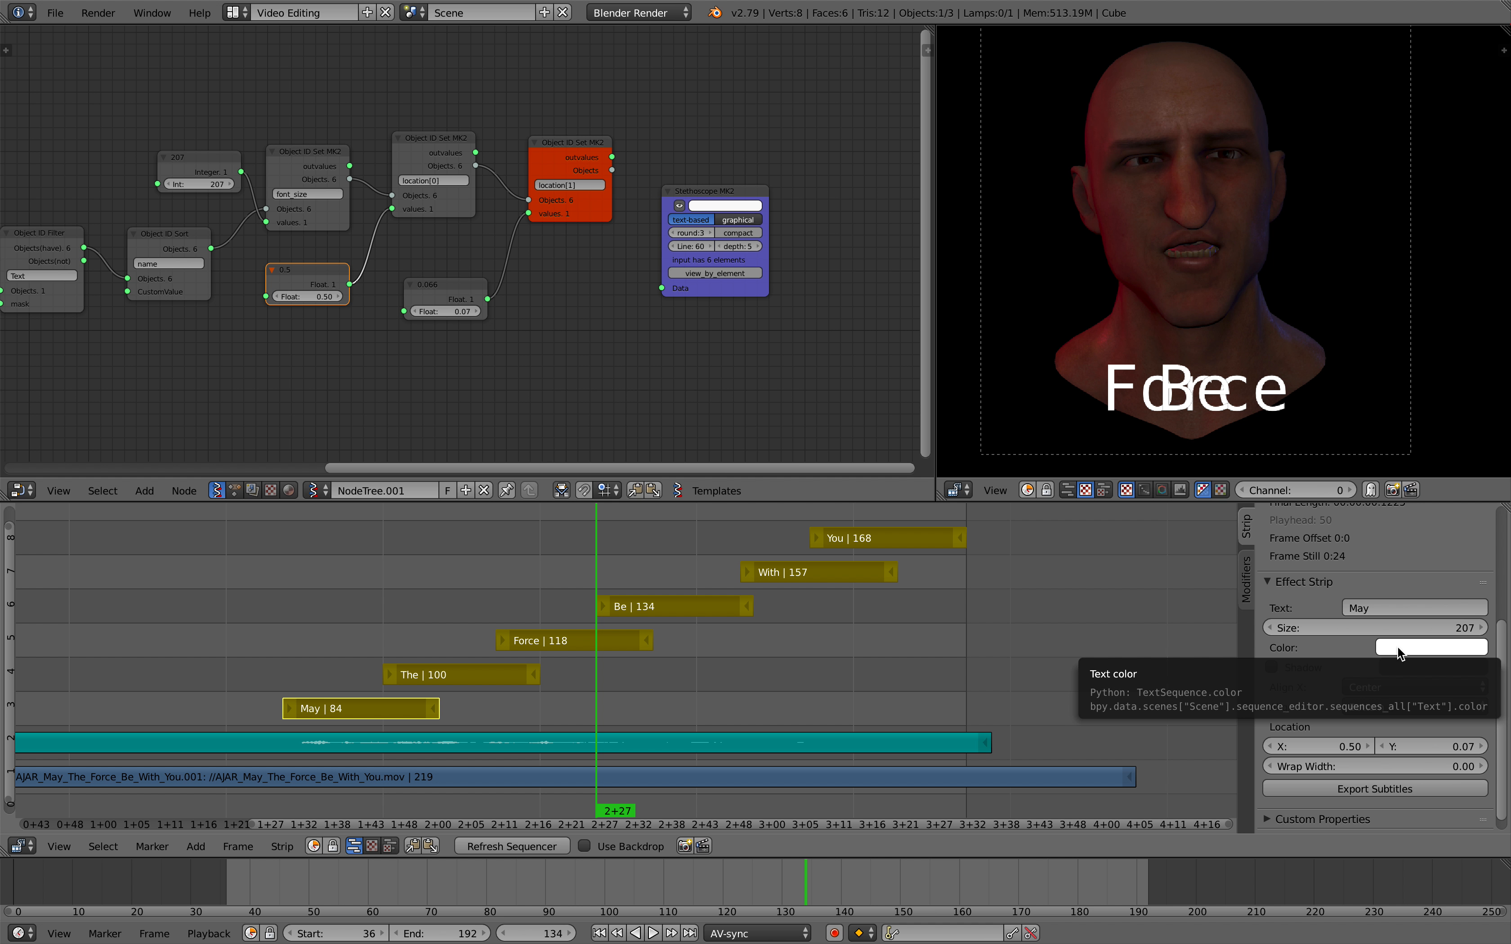
- Duplicate the location[1] node, chain the copy after it through Objects, and set the copy's property to color
scroll(556, 175, up, 2)
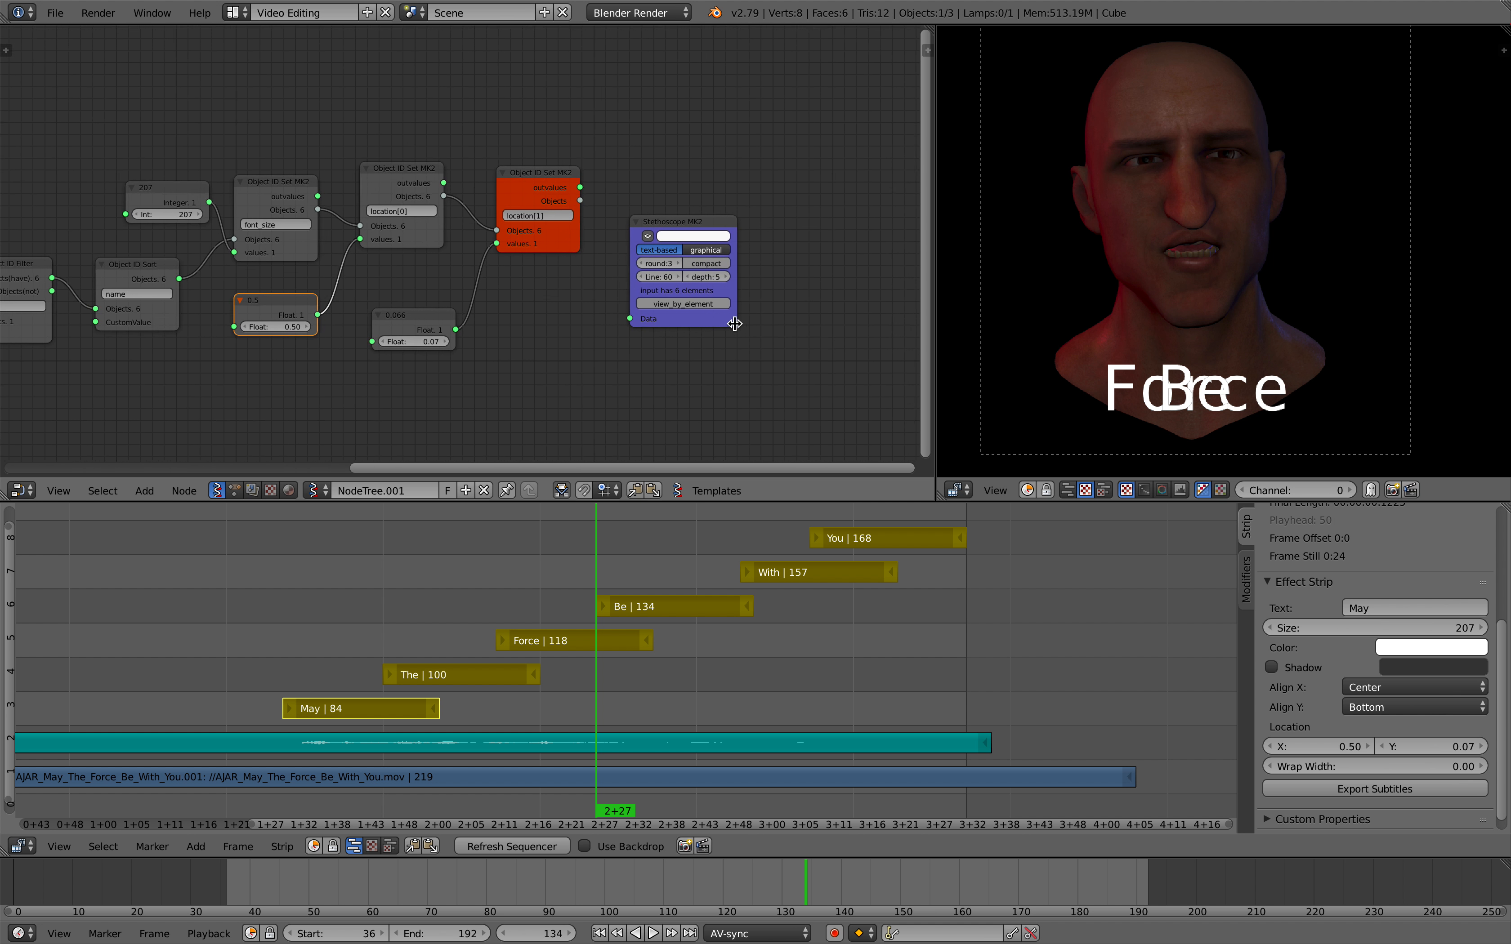
key(shift+d)
click(718, 142)
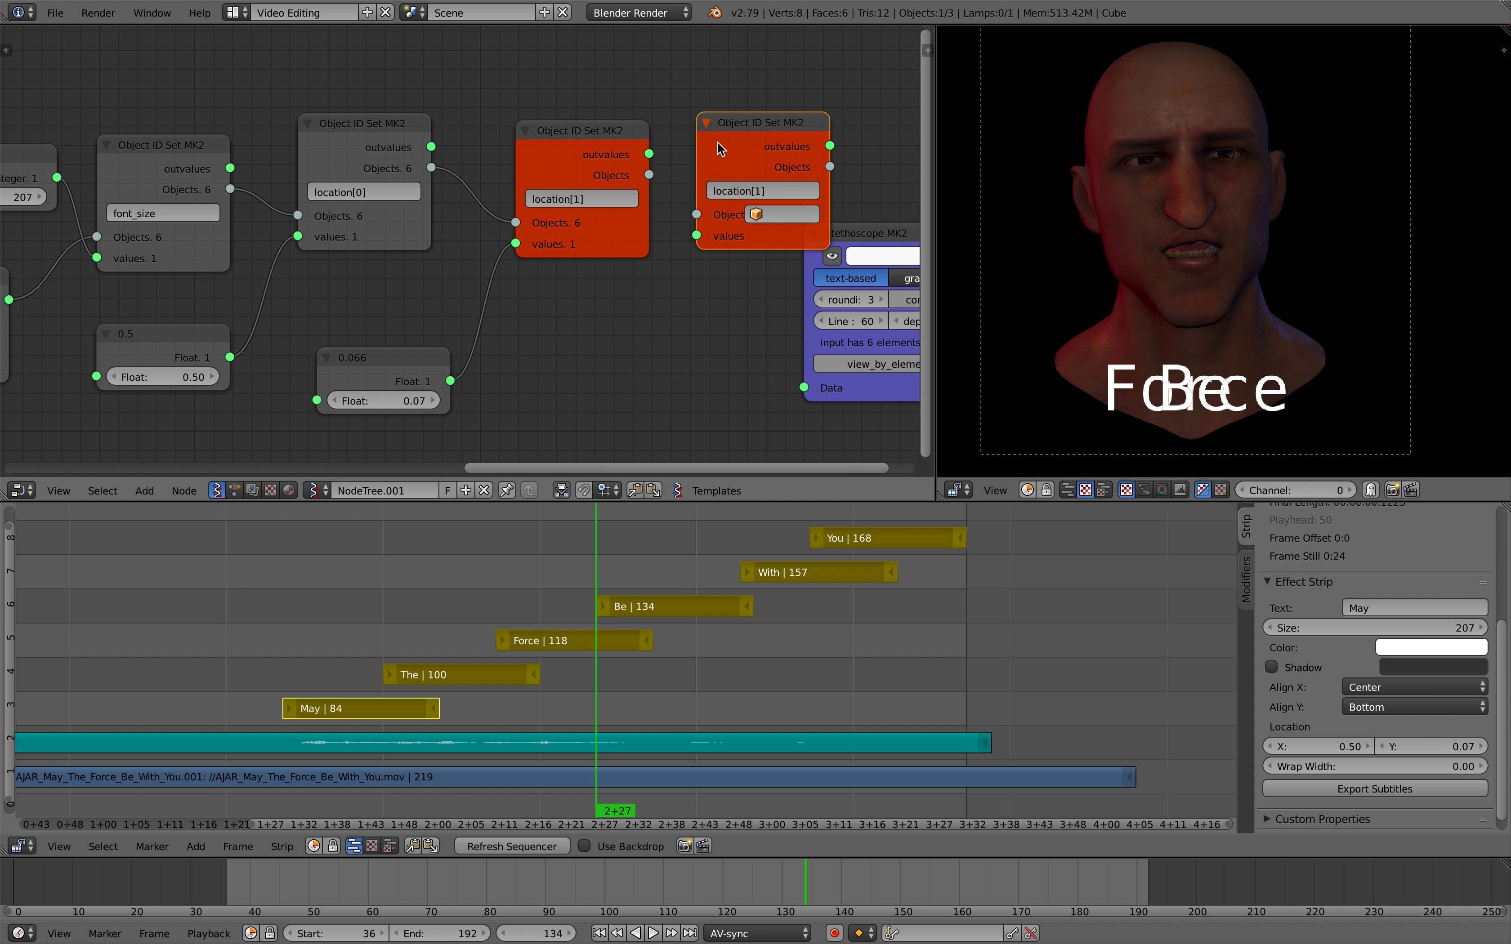
scroll(667, 185, up, 1)
click(642, 215)
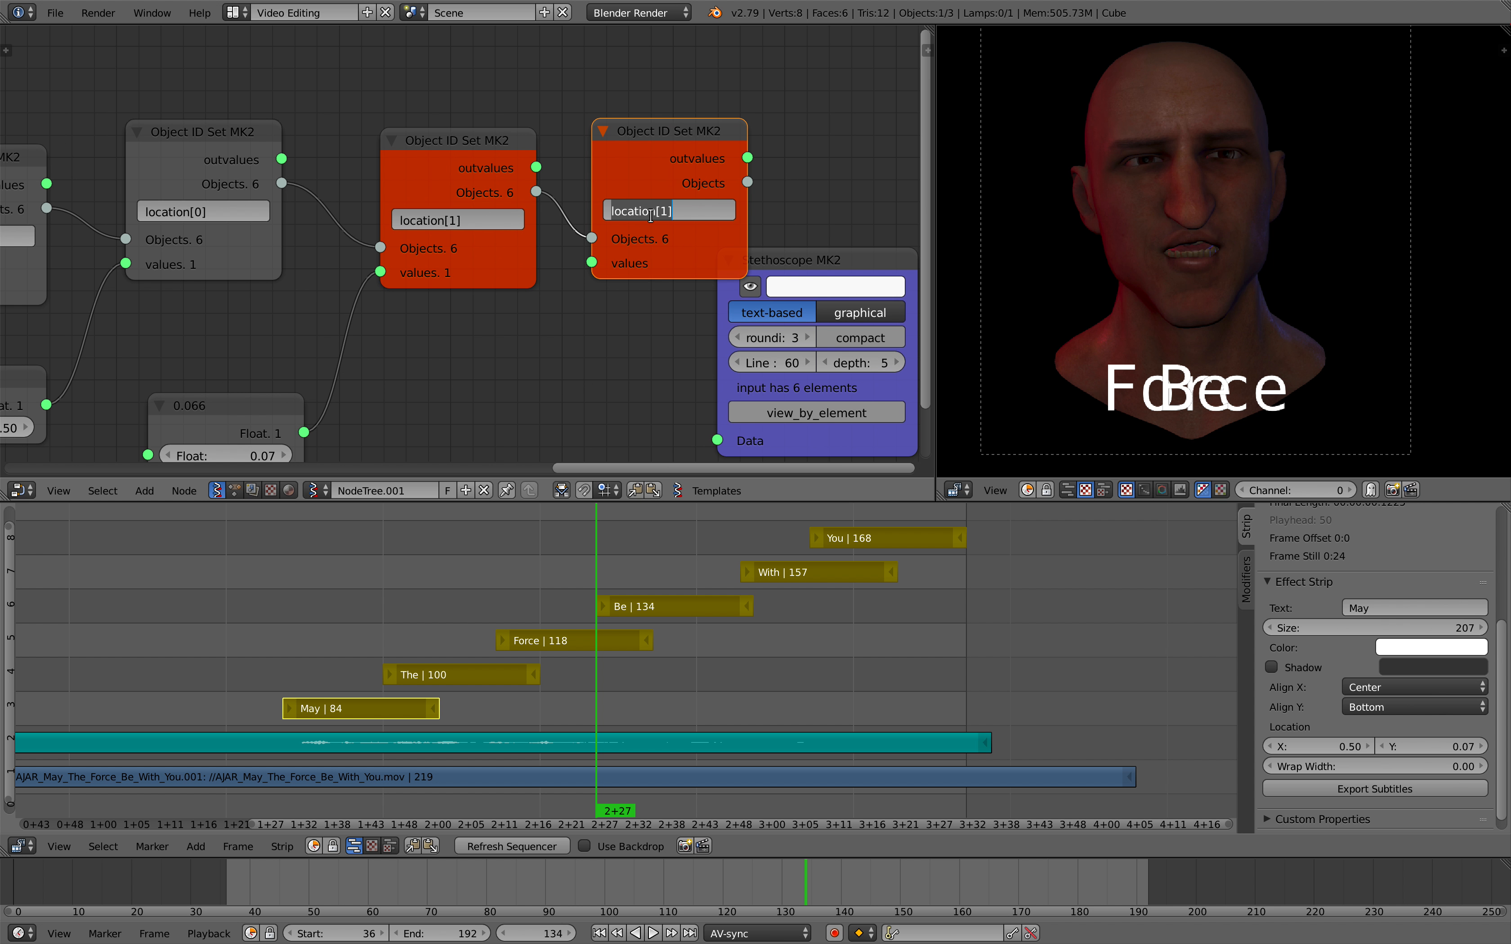
- Add a Color in node and link its Colors output to the color node's values input
scroll(530, 287, down, 1)
middle_drag(529, 287, 600, 101)
key(shift+a)
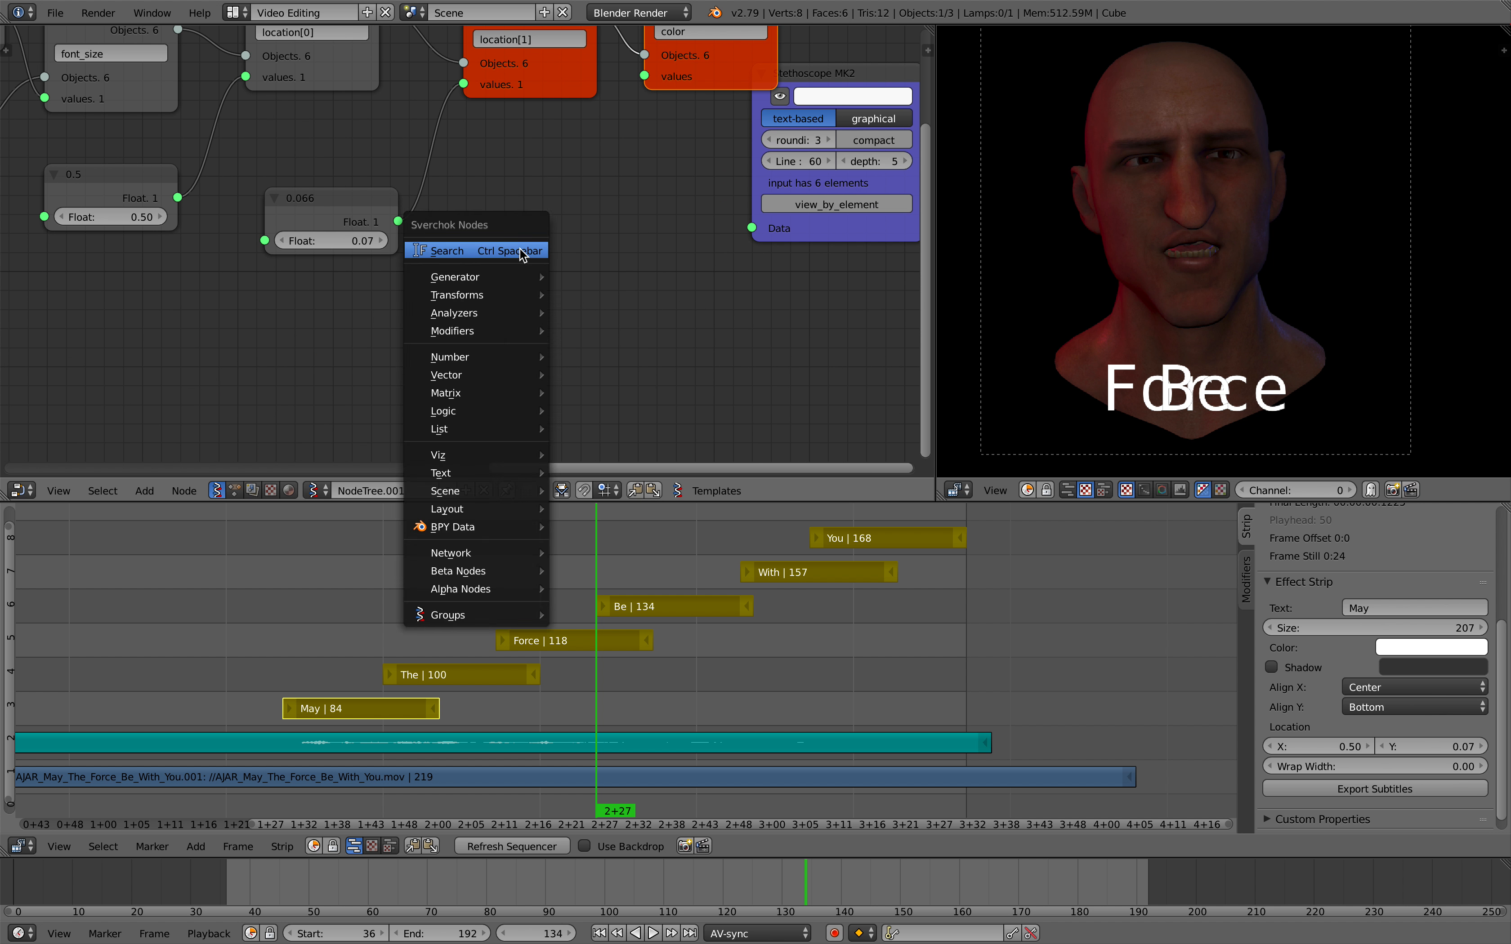
click(519, 251)
text(color in)
key(Return)
click(499, 170)
drag(597, 206, 643, 76)
- Reposition the Color in and Stethoscope nodes for more room and enable use_alpha on the Color in node
middle_drag(583, 184, 577, 221)
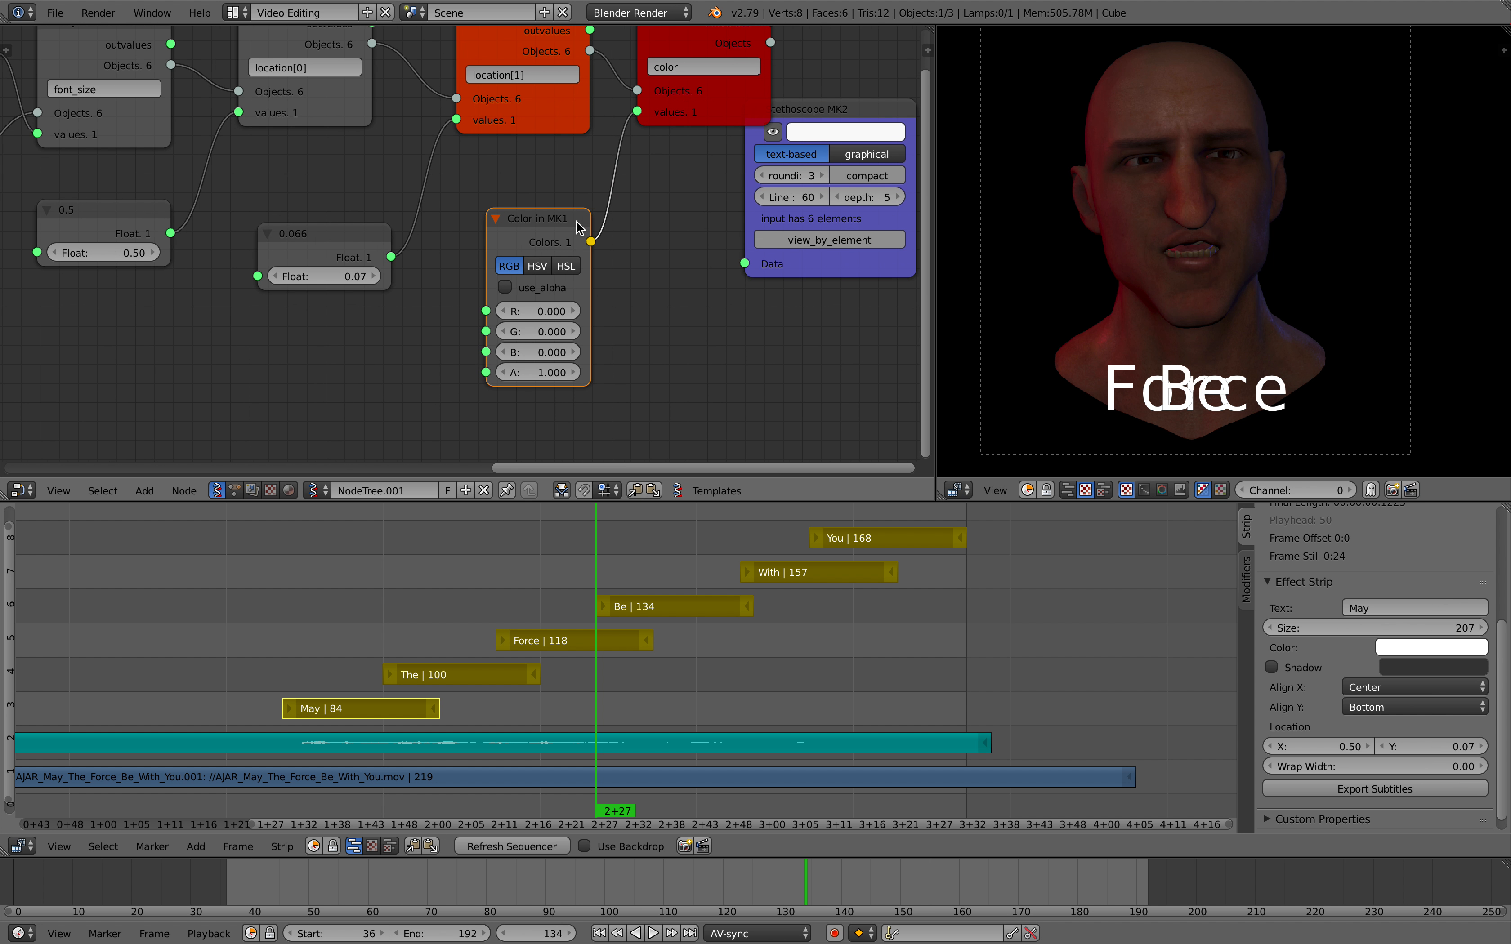
scroll(576, 221, up, 1)
drag(565, 227, 553, 209)
middle_drag(625, 197, 538, 286)
drag(731, 191, 814, 219)
middle_drag(448, 365, 457, 313)
click(457, 313)
middle_drag(544, 295, 526, 312)
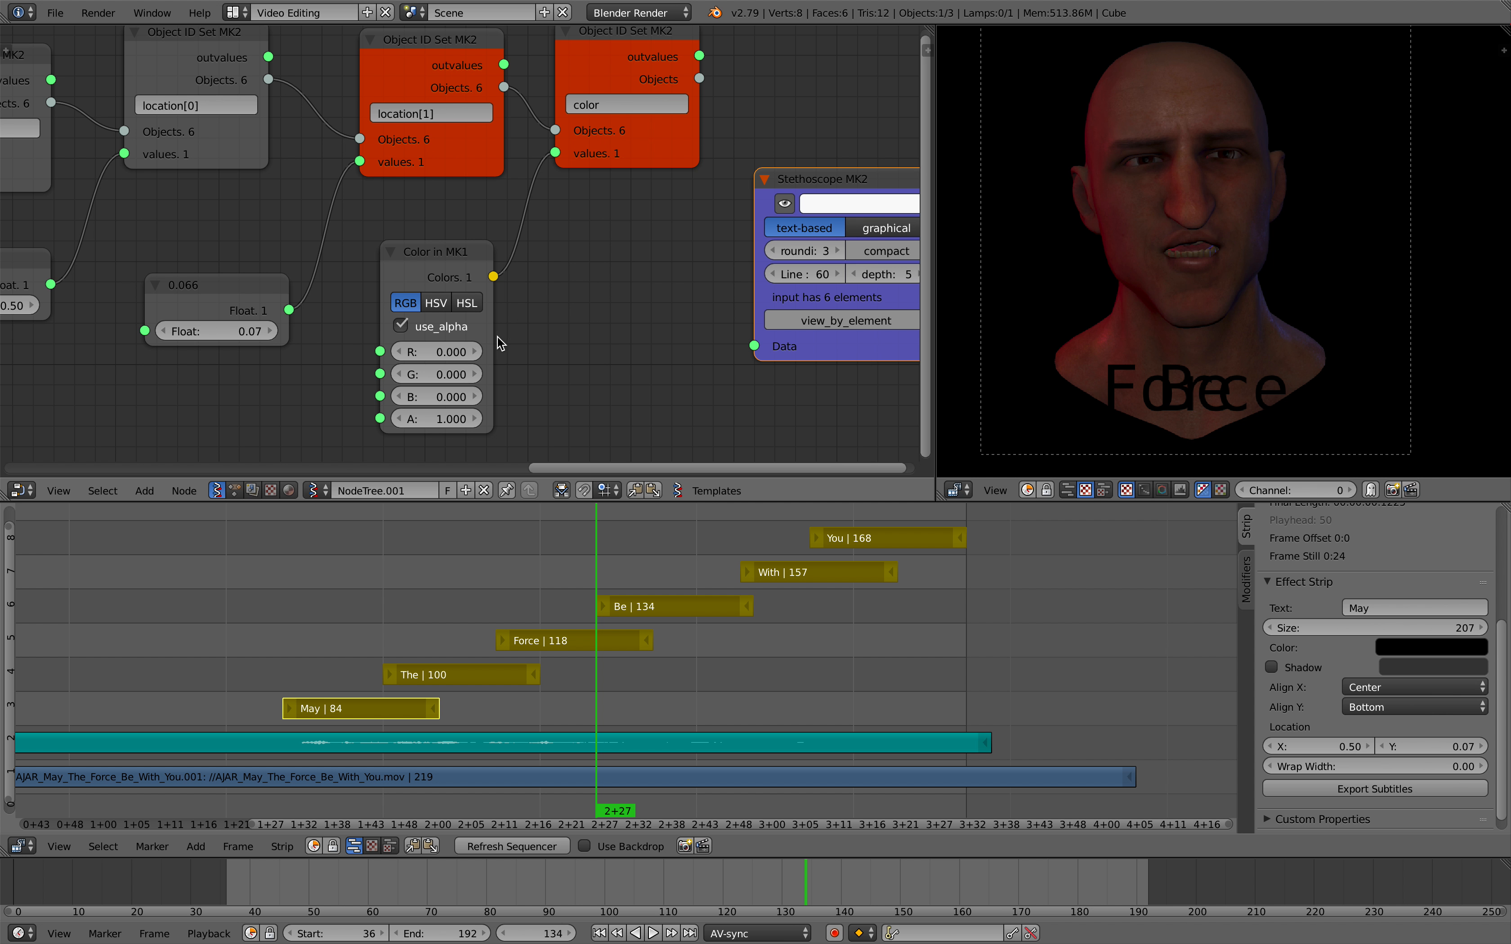
- Try R and G at 1.000 in the Color in node, and switch it to HSV with H 0.000, S 1.000 and V 1.000
mouse_move(452, 352)
mouse_down()
mouse_move(494, 352)
mouse_move(443, 381)
mouse_up()
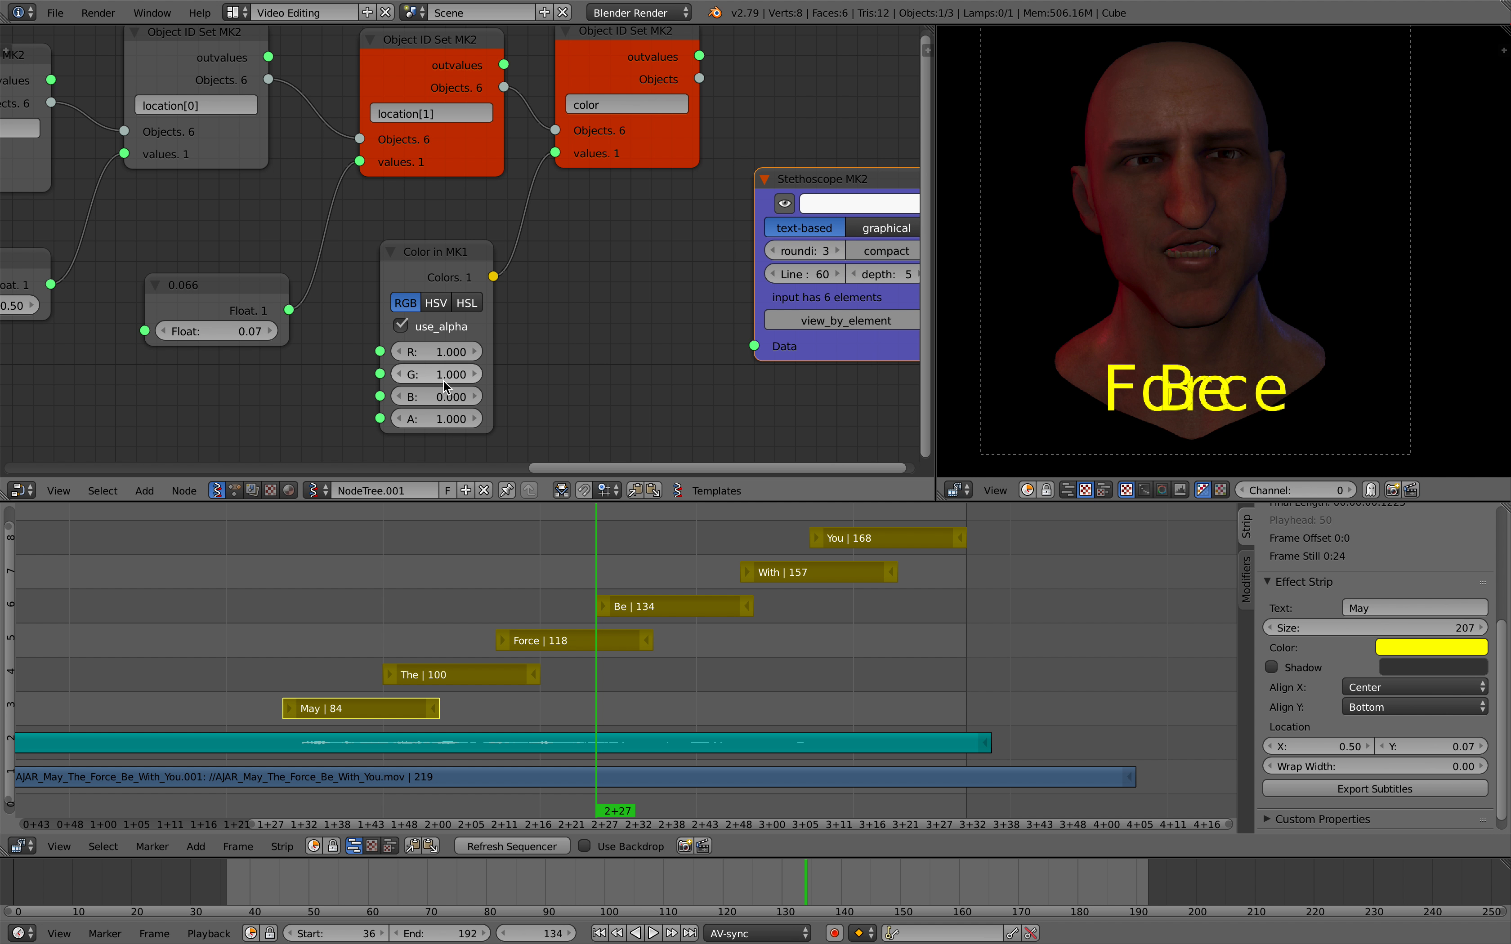
click(437, 303)
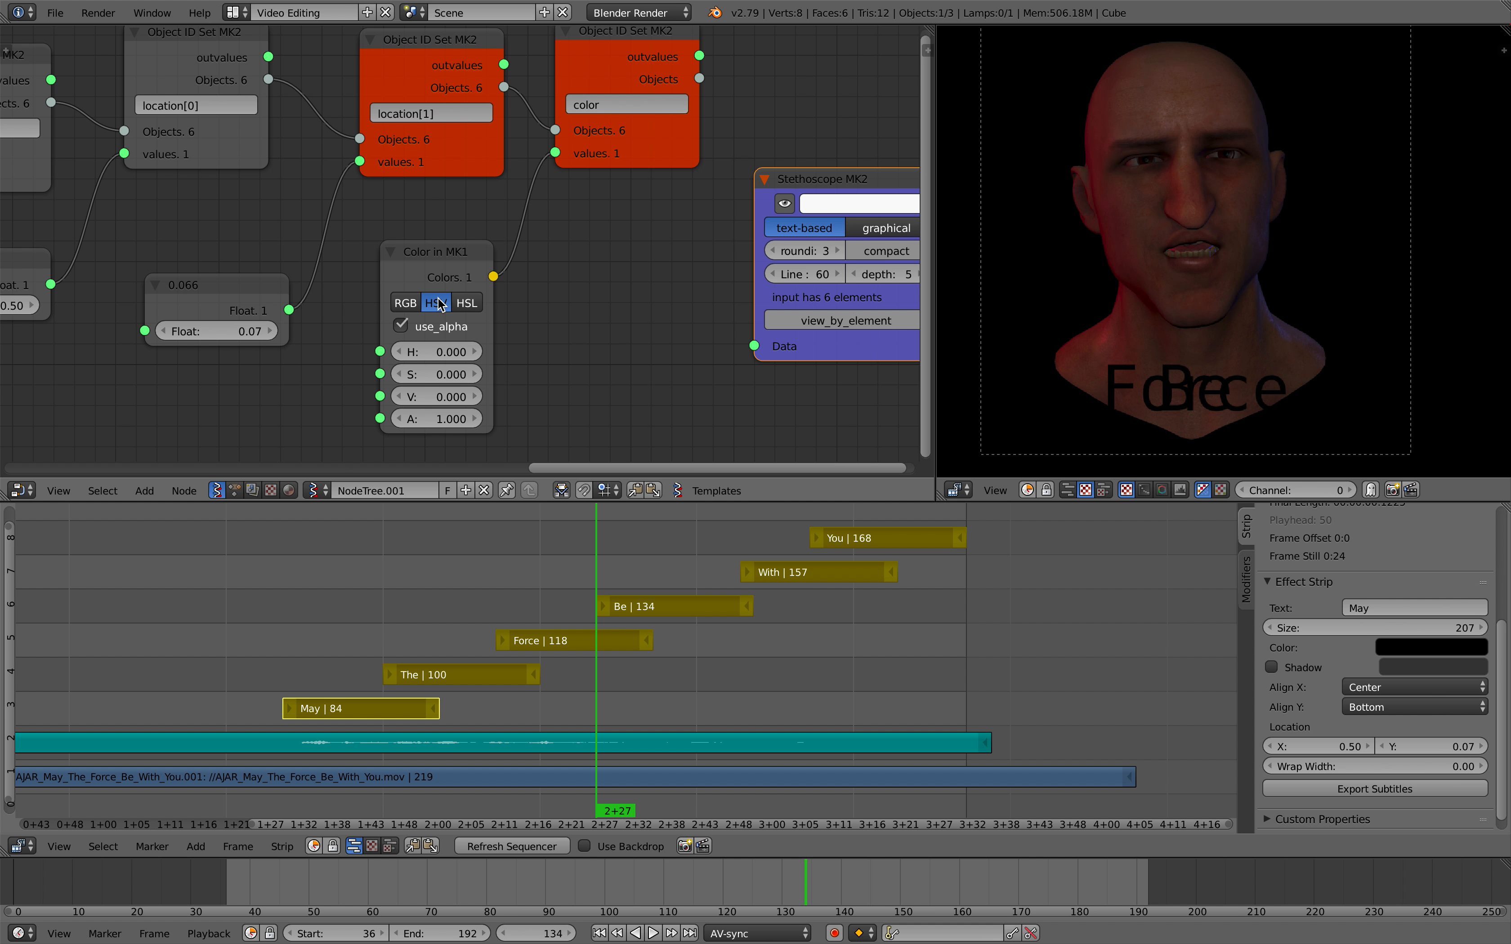
mouse_move(436, 374)
mouse_down()
mouse_move(441, 396)
mouse_move(481, 397)
mouse_move(405, 352)
mouse_move(443, 352)
mouse_move(400, 352)
mouse_move(443, 352)
mouse_up()
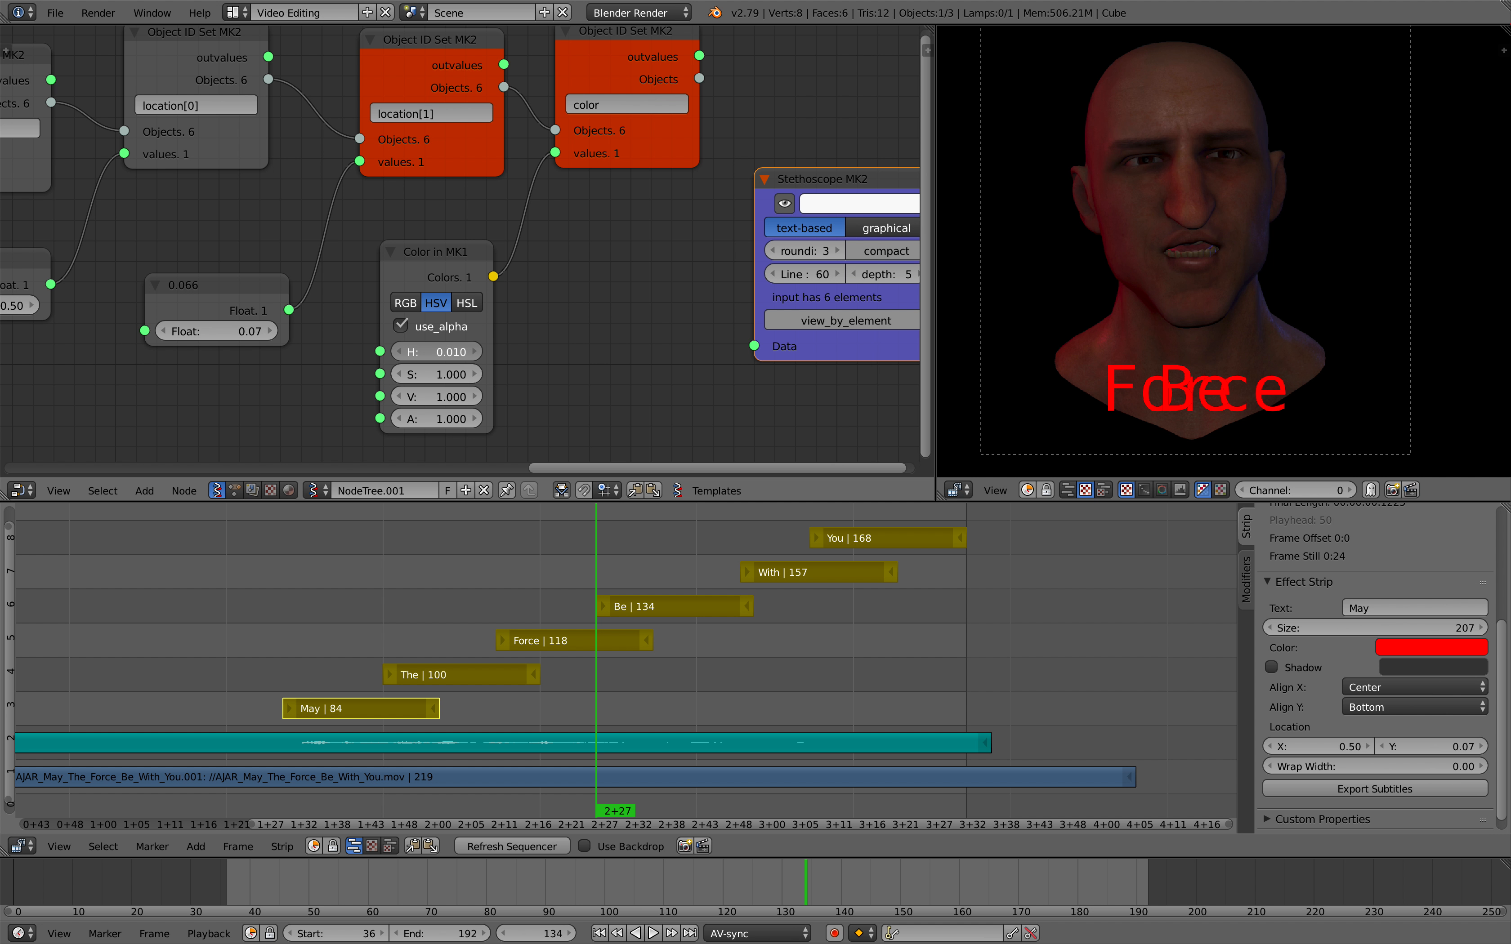
middle_drag(437, 352, 566, 333)
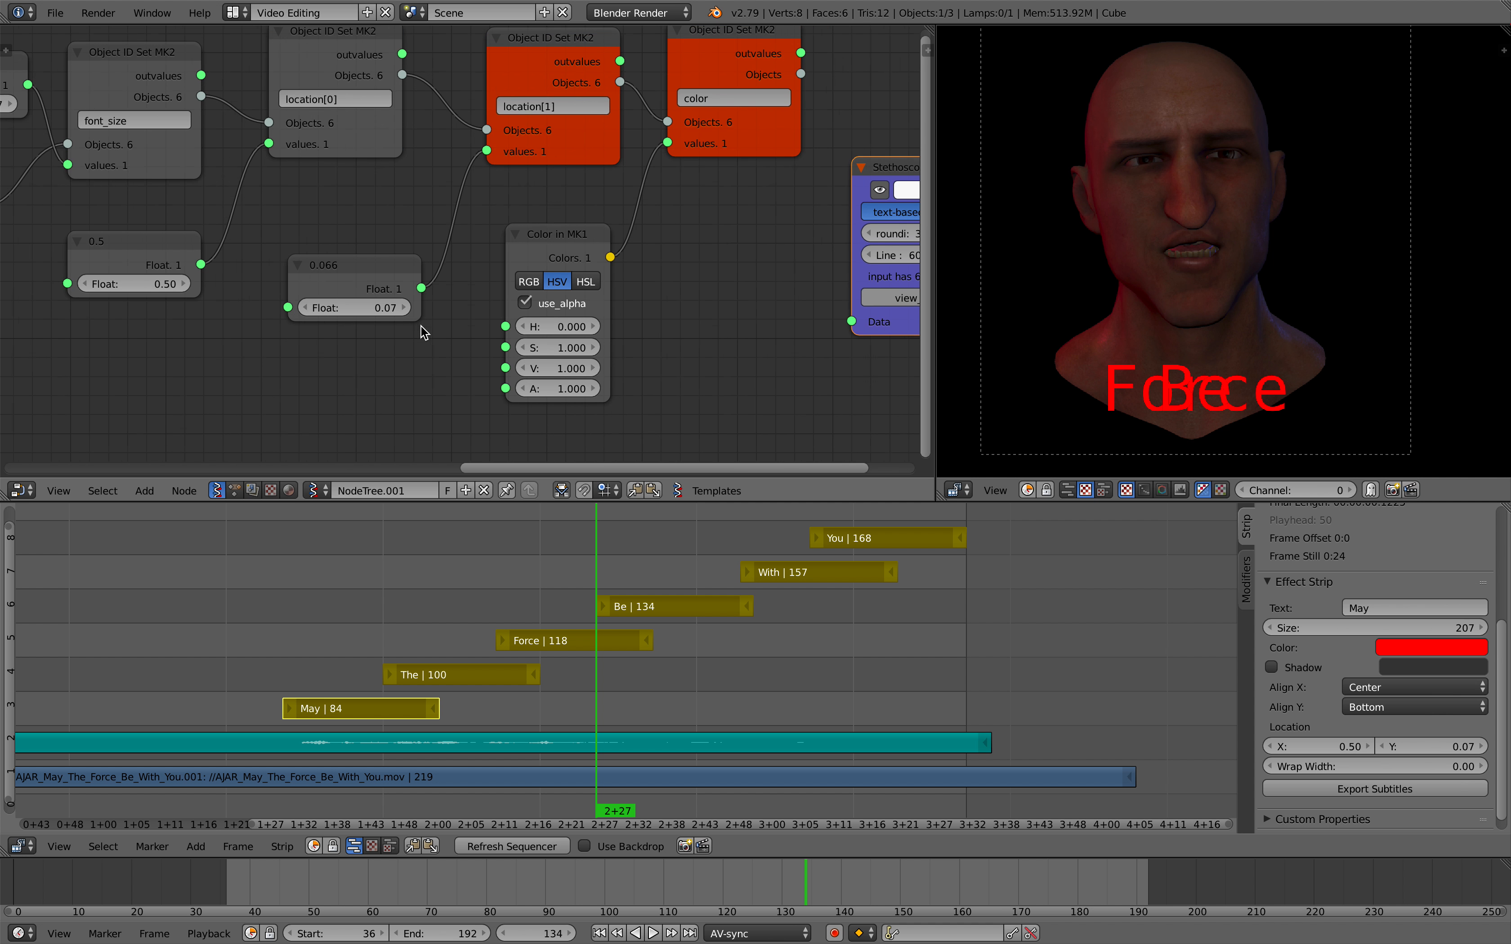
middle_drag(421, 327, 490, 299)
key(shift+a)
click(350, 327)
text(random)
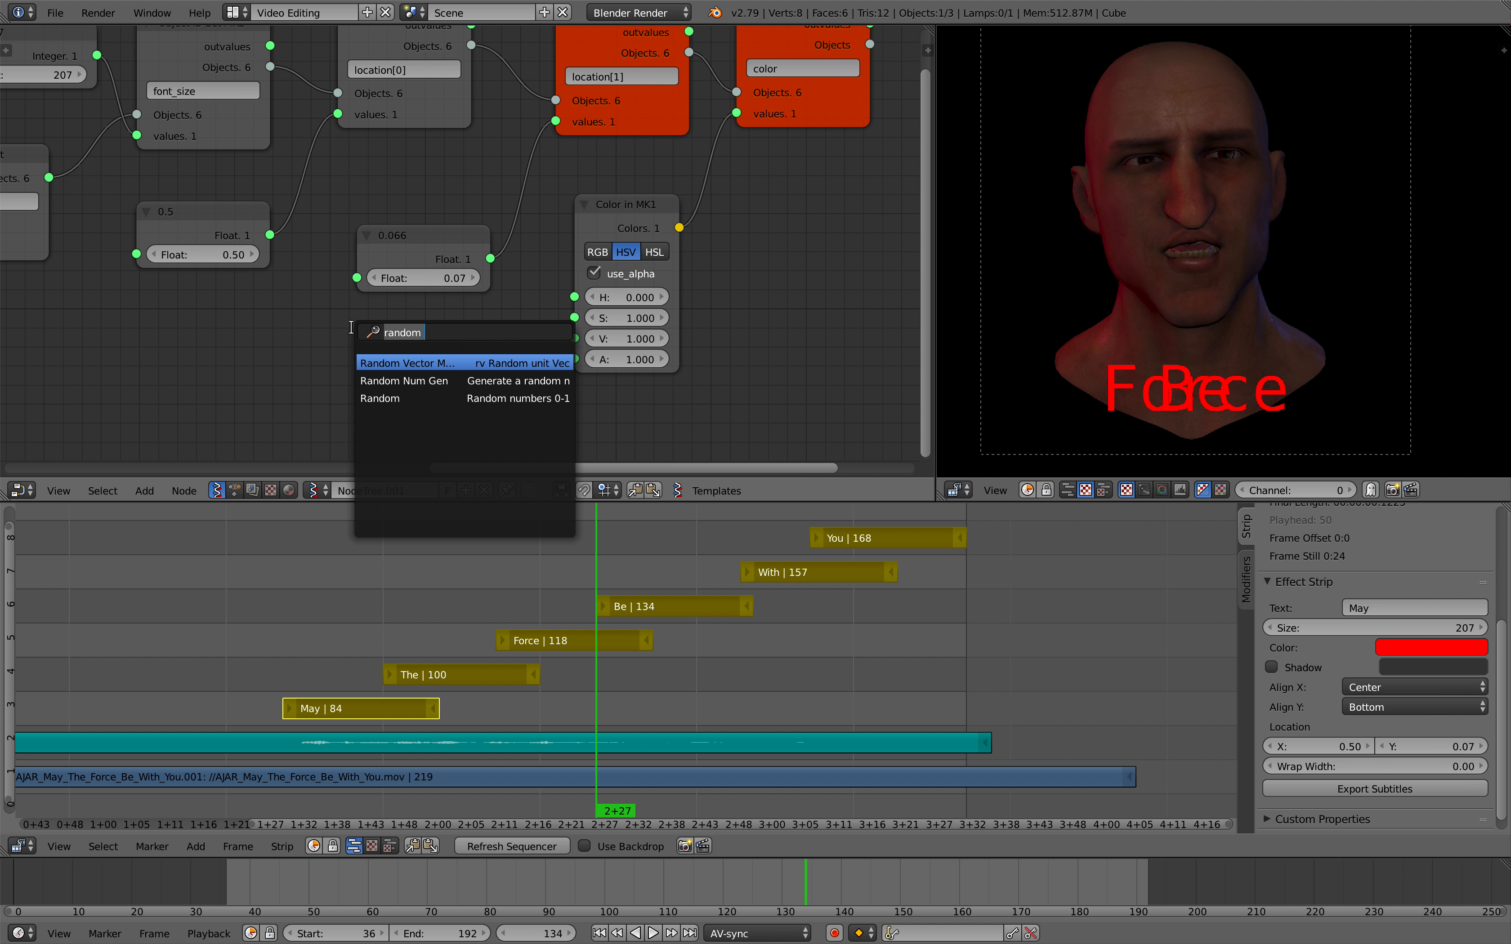
key(Escape)
- Widen the Color in node and save the Blender file over the existing one
mouse_move(680, 214)
mouse_down()
mouse_move(707, 214)
mouse_move(676, 226)
mouse_up()
middle_drag(524, 227, 524, 217)
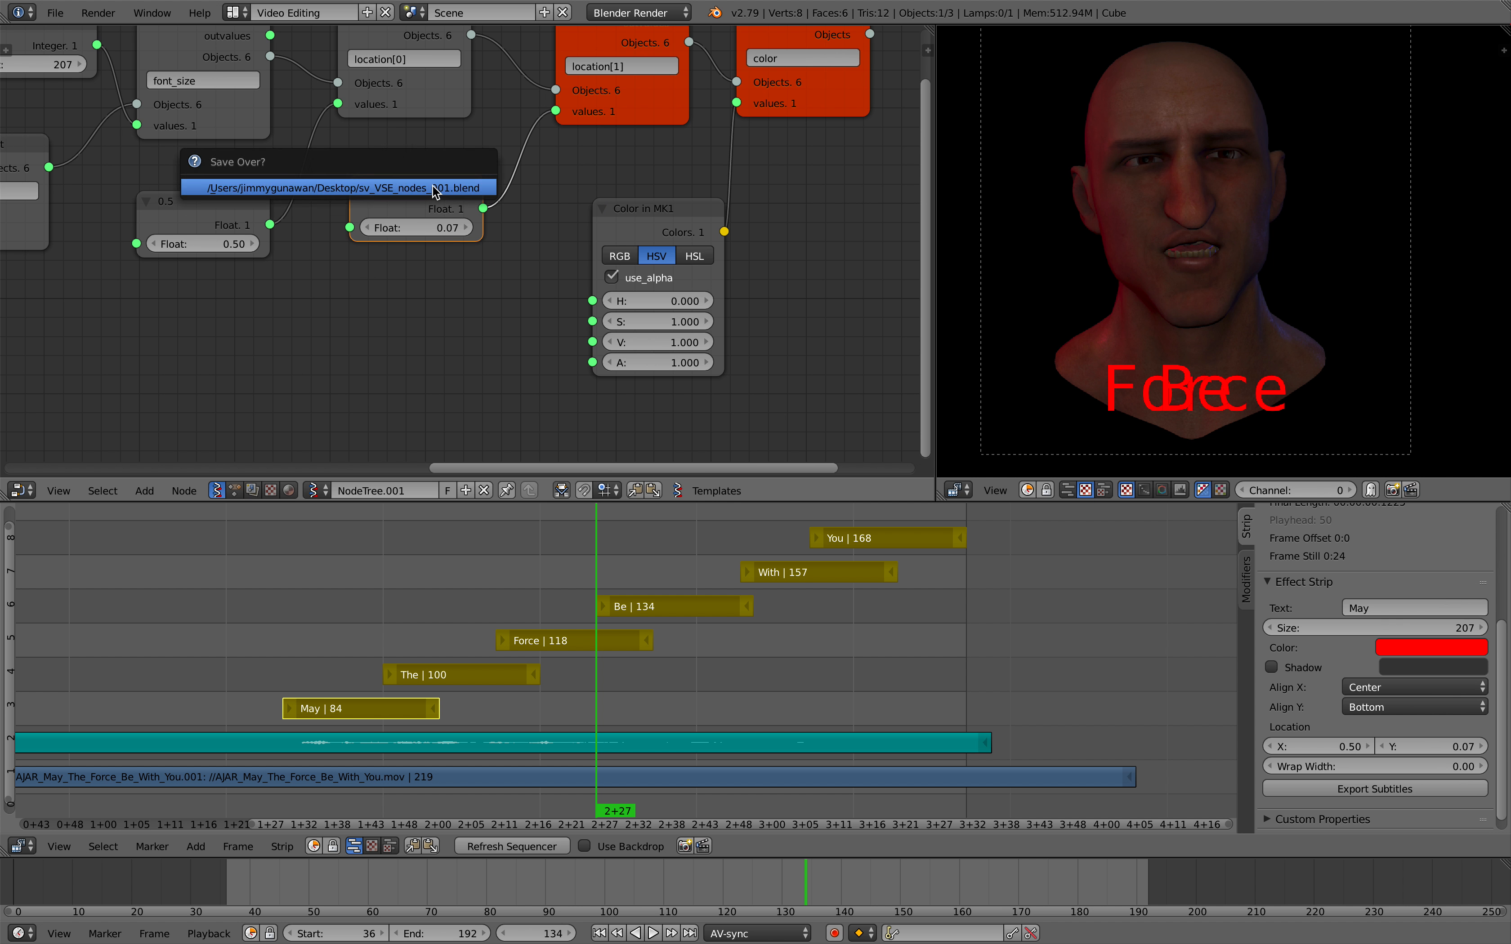
drag(431, 231, 425, 192)
- Add a Color Out node below the 0.066 Float node
middle_drag(442, 291, 424, 247)
key(shift+a)
click(422, 247)
text(colo)
key(Down)
key(Down)
key(Down)
key(Return)
click(410, 320)
middle_drag(410, 320, 394, 308)
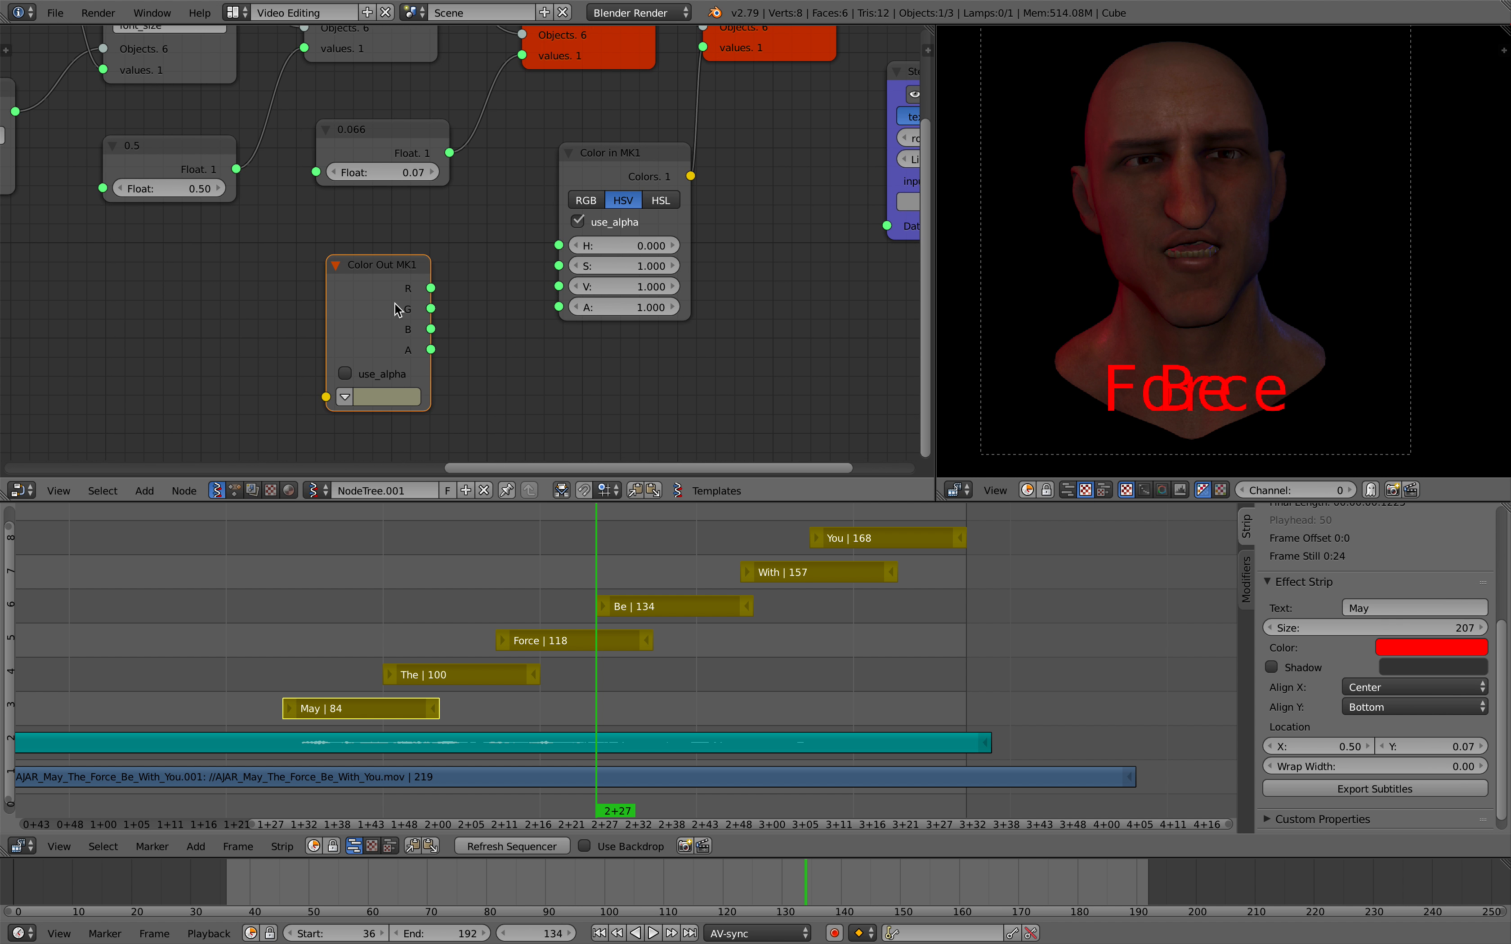
- Switch the Color in node to RGB and link the Color Out node's R, G and B outputs to its matching inputs
drag(429, 287, 558, 246)
click(585, 199)
drag(429, 309, 558, 286)
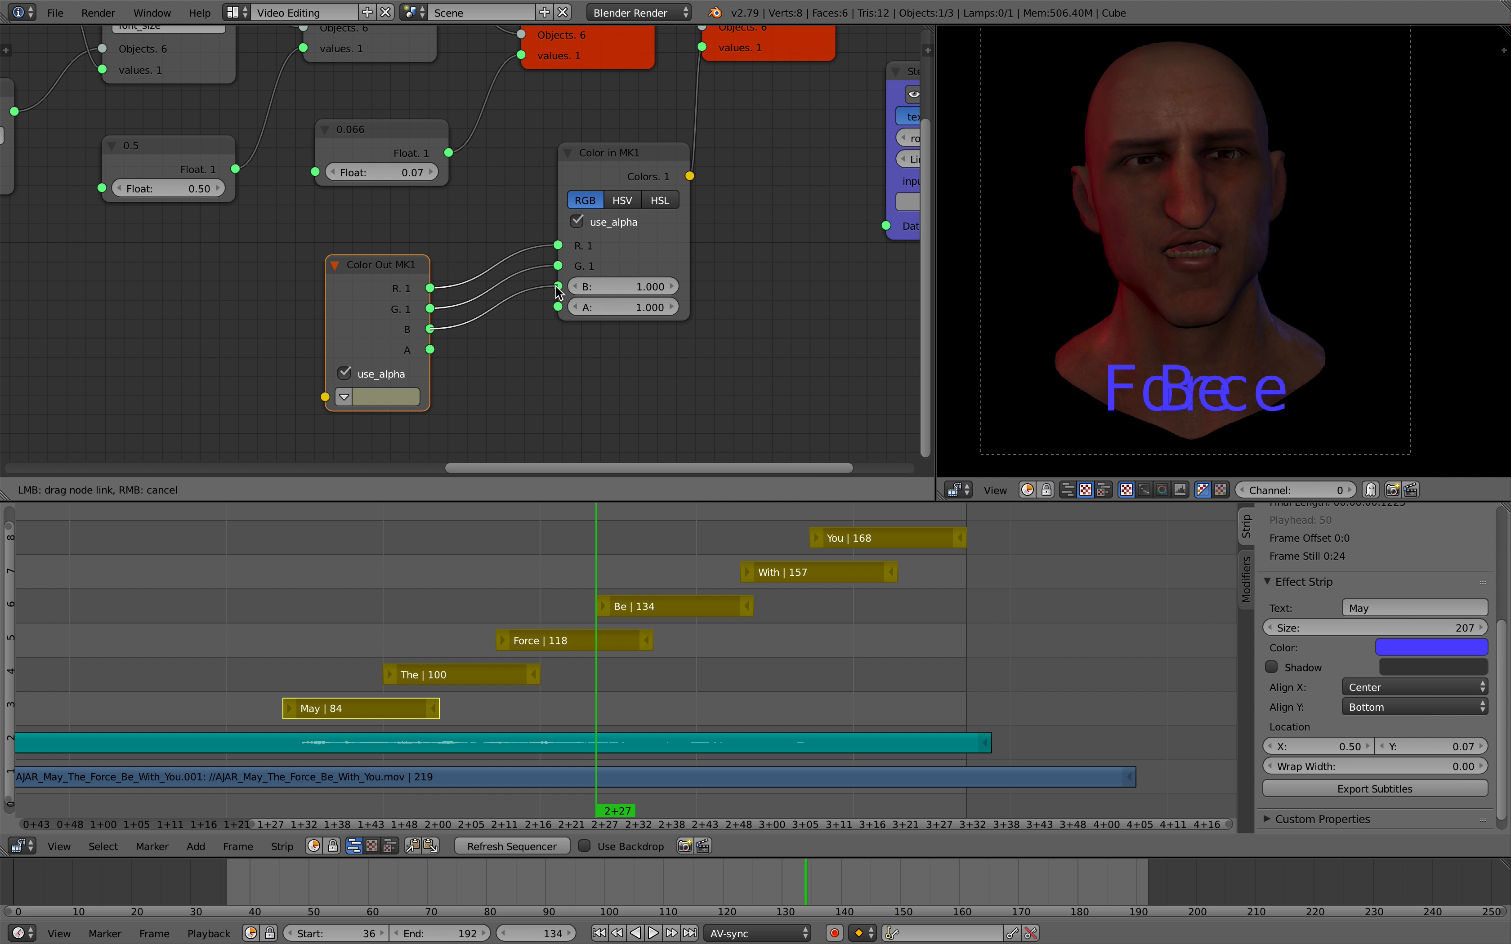
- Try a light yellow-green in the Color Out node's color swatch and delete that node
click(394, 400)
drag(442, 240, 516, 123)
drag(484, 206, 390, 212)
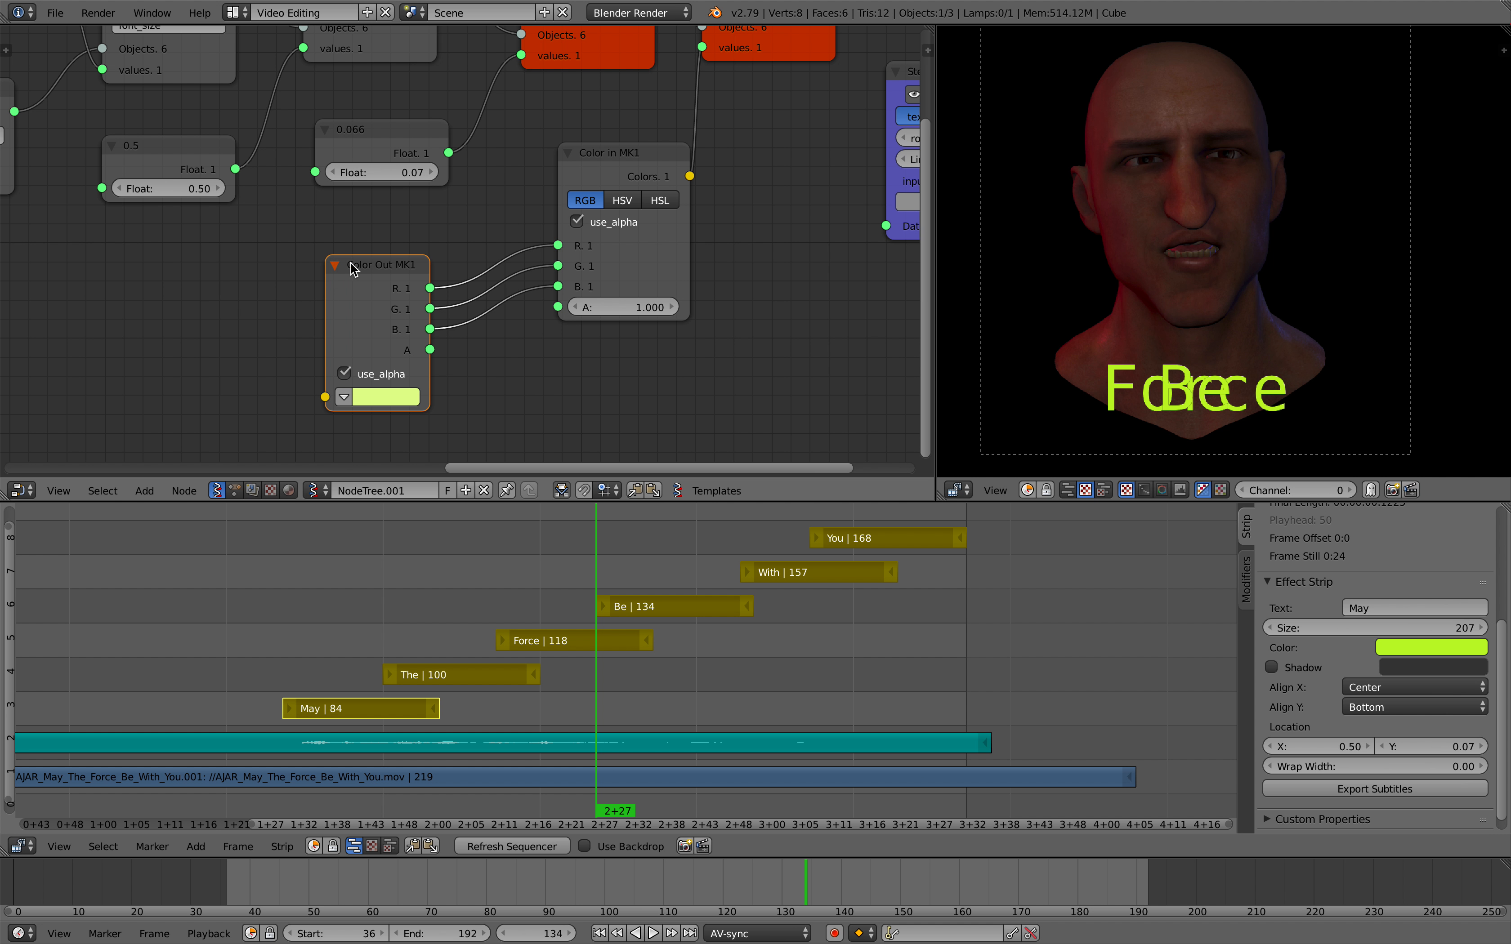
middle_drag(384, 265, 375, 277)
key(x)
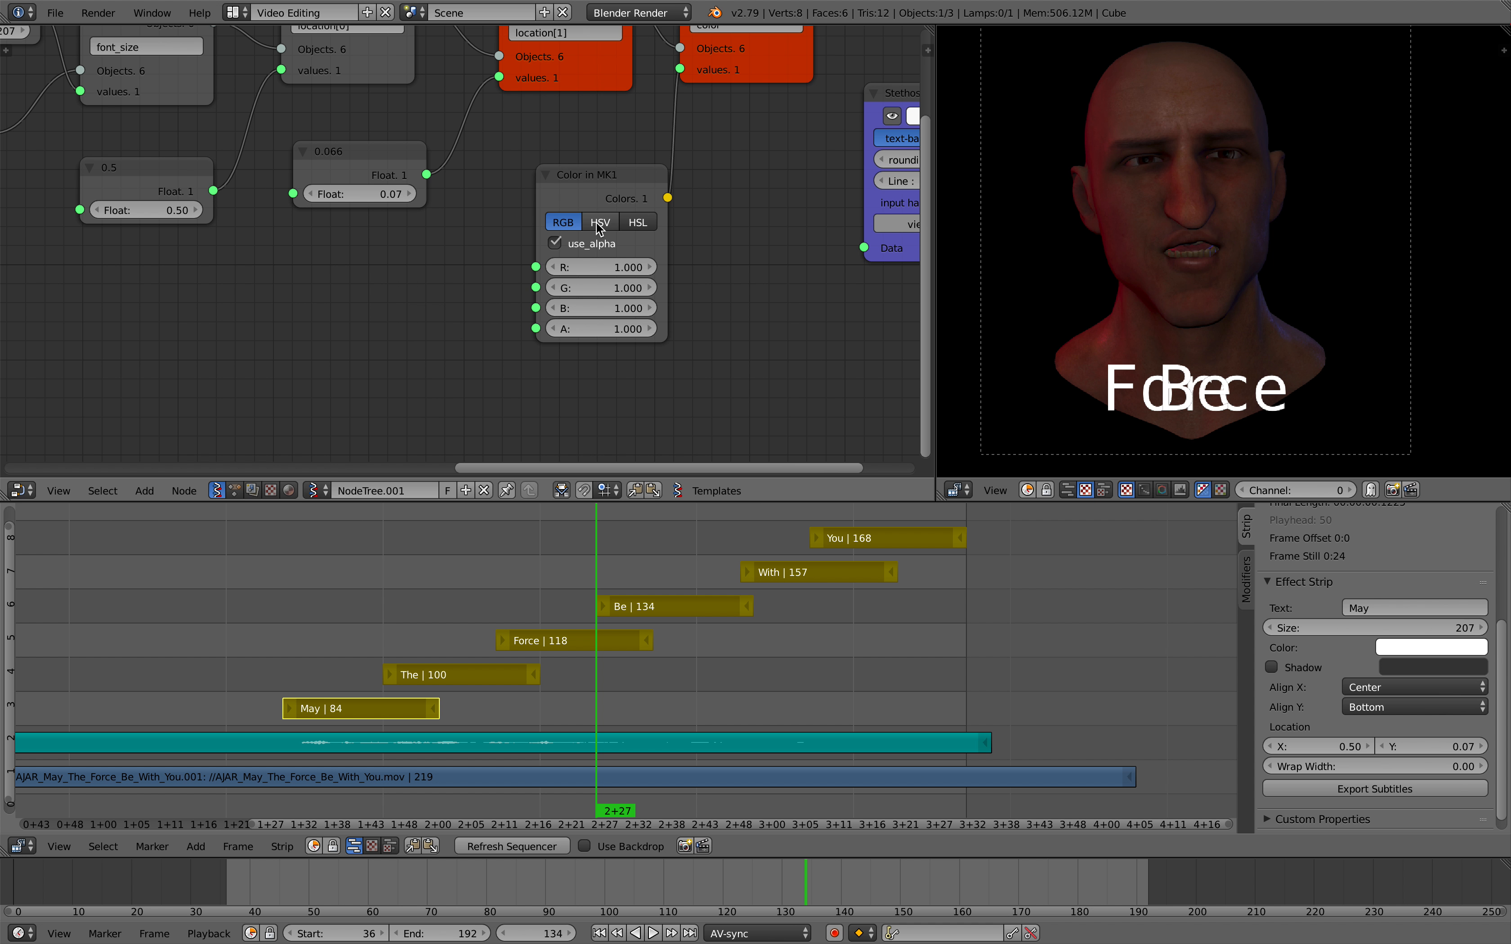
- Switch the Color in node back to HSV, set H to 1.000 and save the Blender file
click(597, 221)
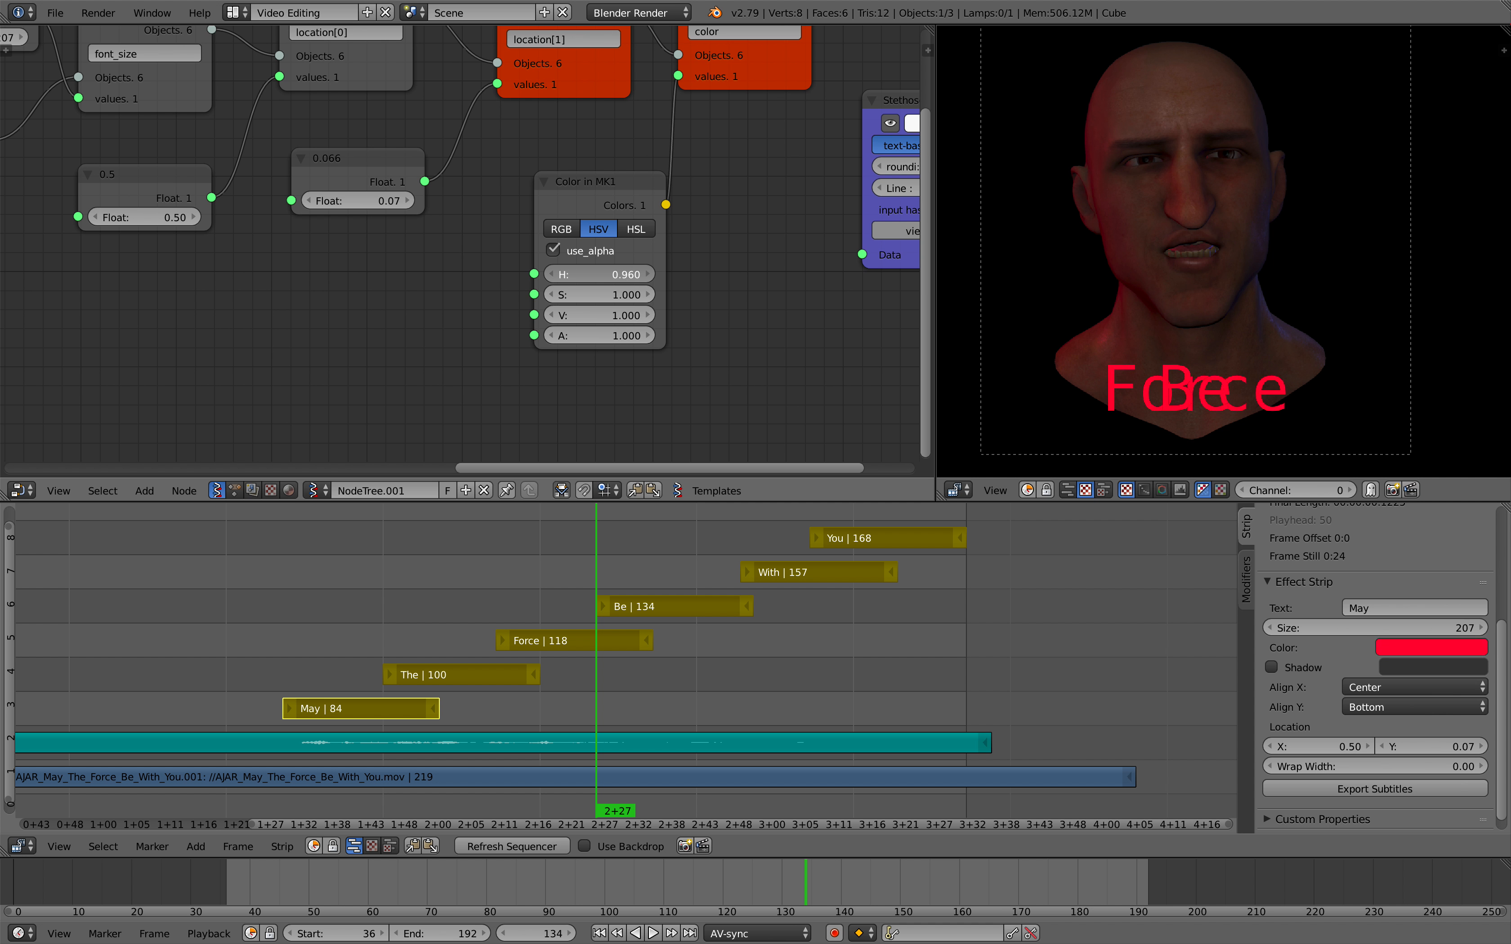
scroll(567, 272, up, 5)
mouse_move(650, 288)
mouse_down()
mouse_move(634, 289)
mouse_move(658, 289)
mouse_up()
scroll(438, 327, down, 2)
middle_drag(355, 327, 398, 292)
key(ctrl+s)
click(397, 290)
- Add a Random Num Gen node below the 0.066 Float node
key(shift+a)
click(334, 269)
text(random n)
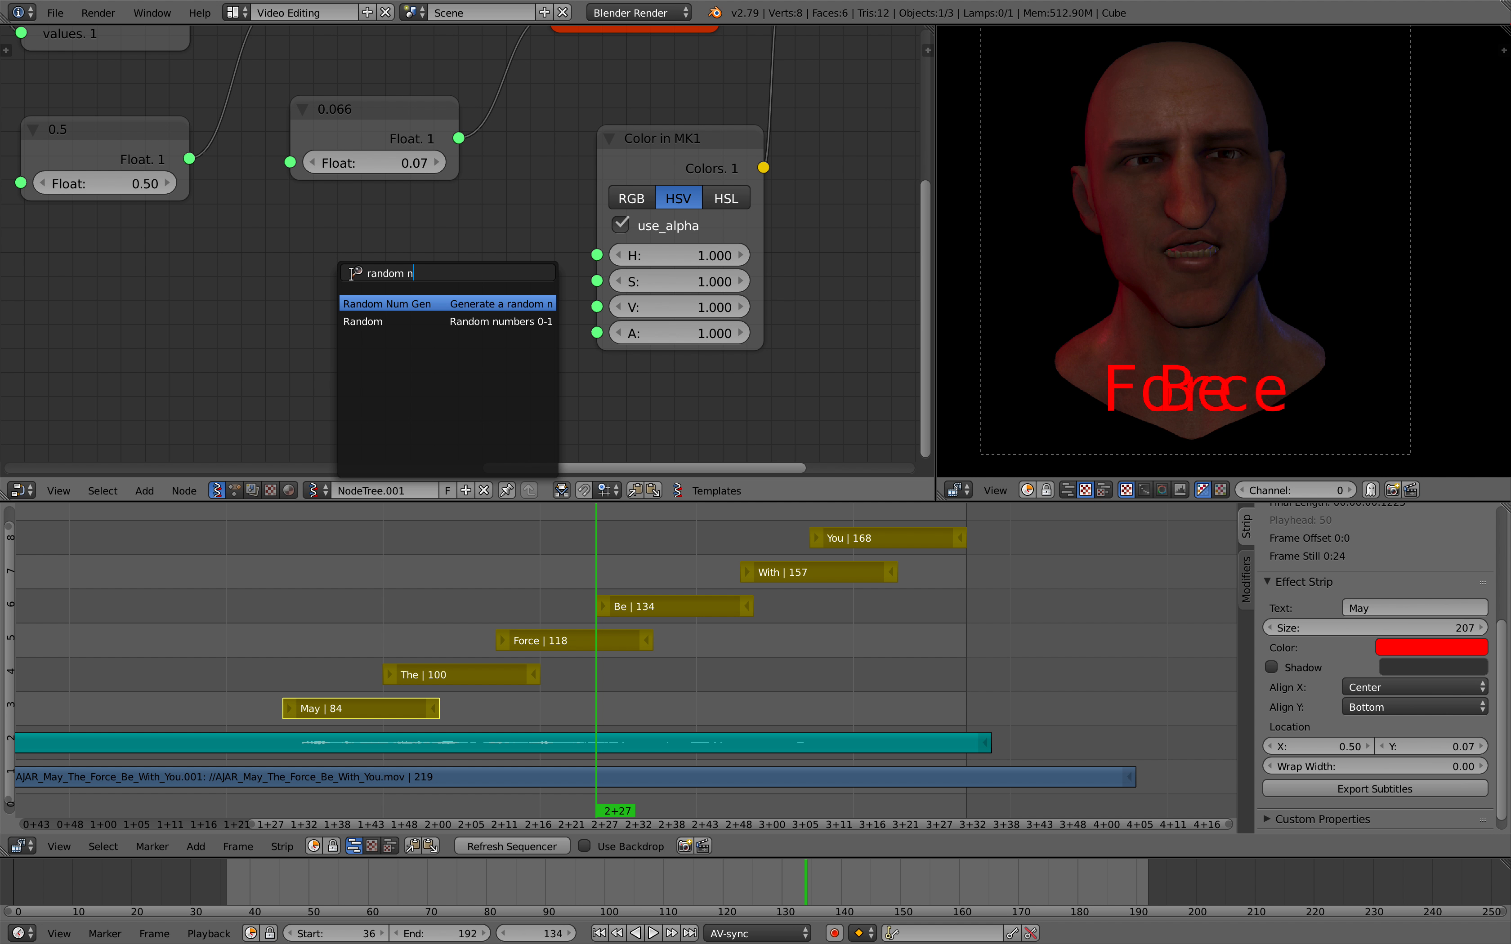
key(Return)
click(310, 263)
drag(390, 277, 315, 244)
scroll(315, 259, down, 3)
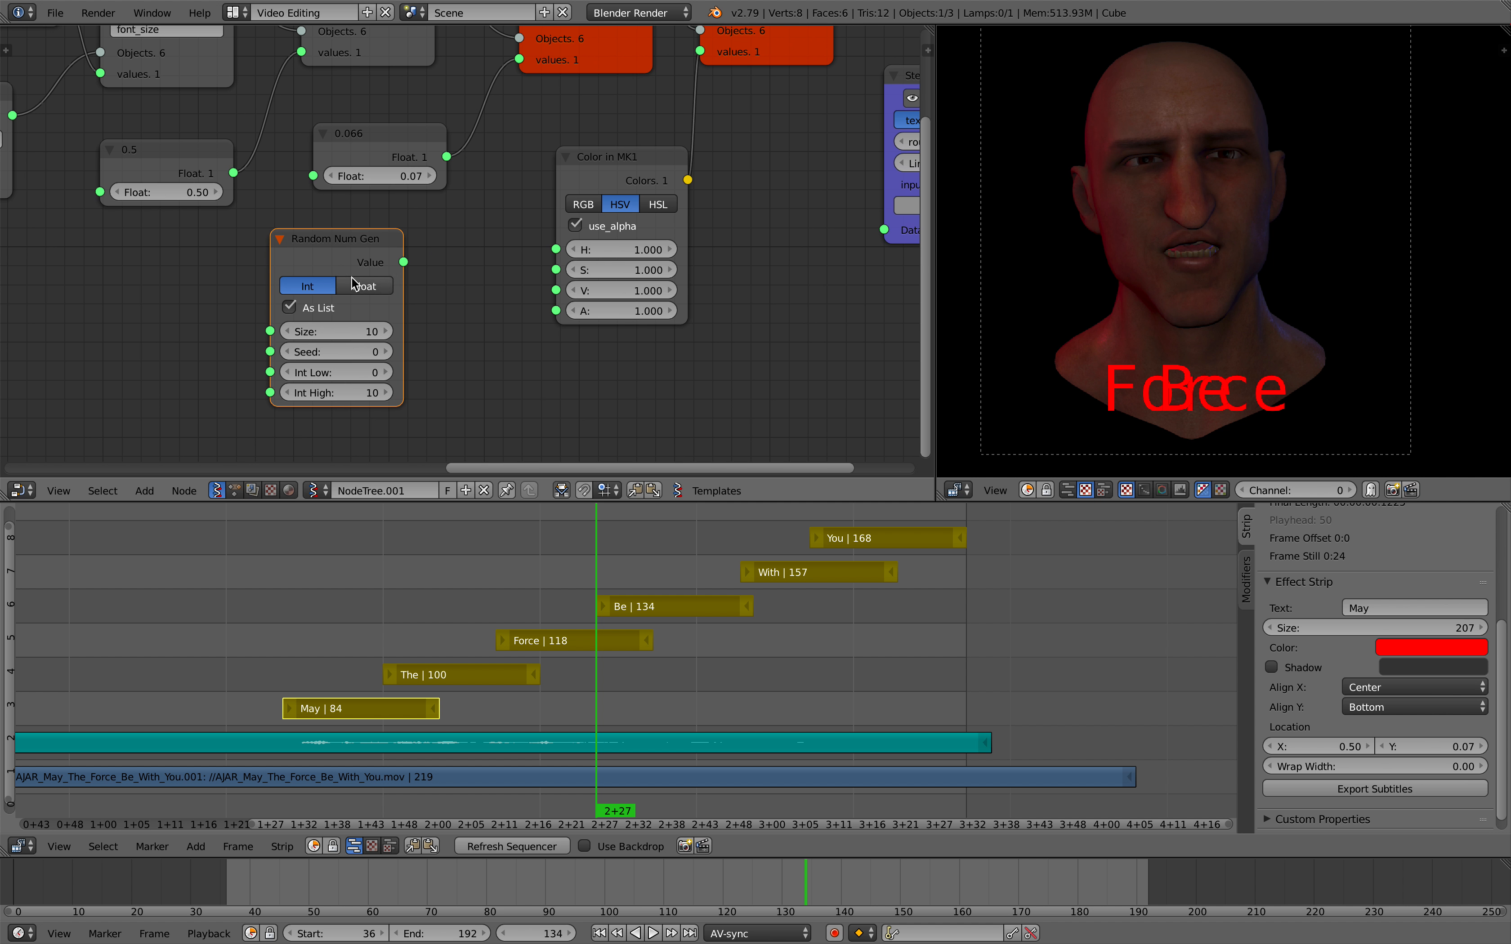
- Switch the Random Num Gen node to Float and set its Size to 1
scroll(352, 289, up, 3)
click(352, 289)
click(325, 354)
text(1)
key(Return)
- Link the Random Num Gen node's Value output to the Color in node's H input and set its Seed to 34
drag(389, 267, 581, 250)
click(299, 380)
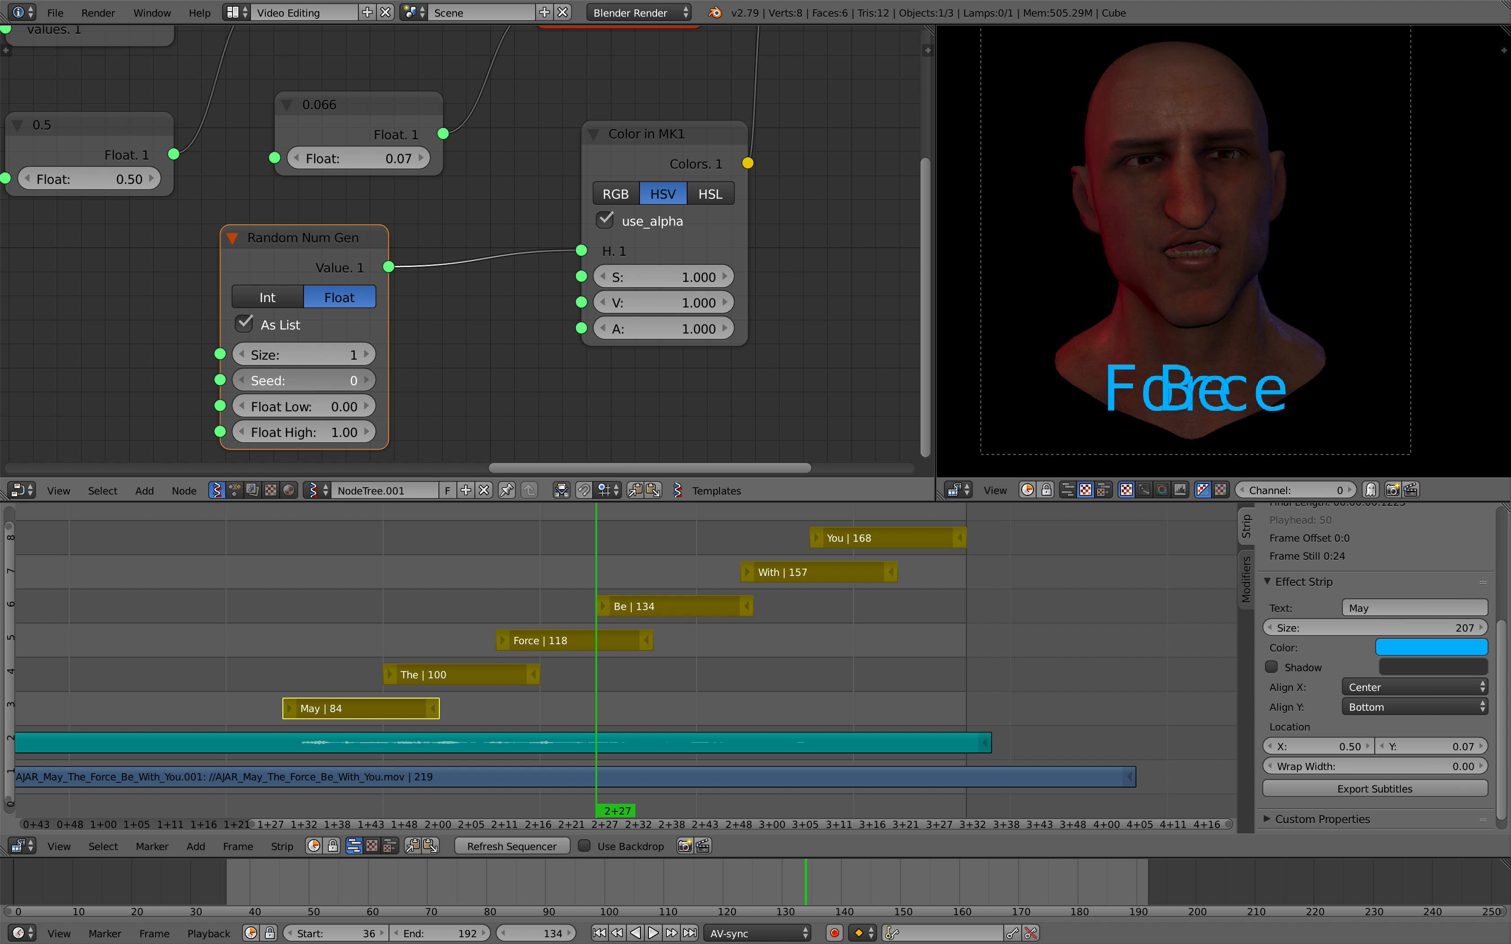
text(34)
key(Return)
- Add a Frame info node and link its Current Frame output to the Random Num Gen node's Seed input
middle_drag(242, 342, 386, 326)
key(shift+a)
click(148, 297)
text(fra)
click(167, 367)
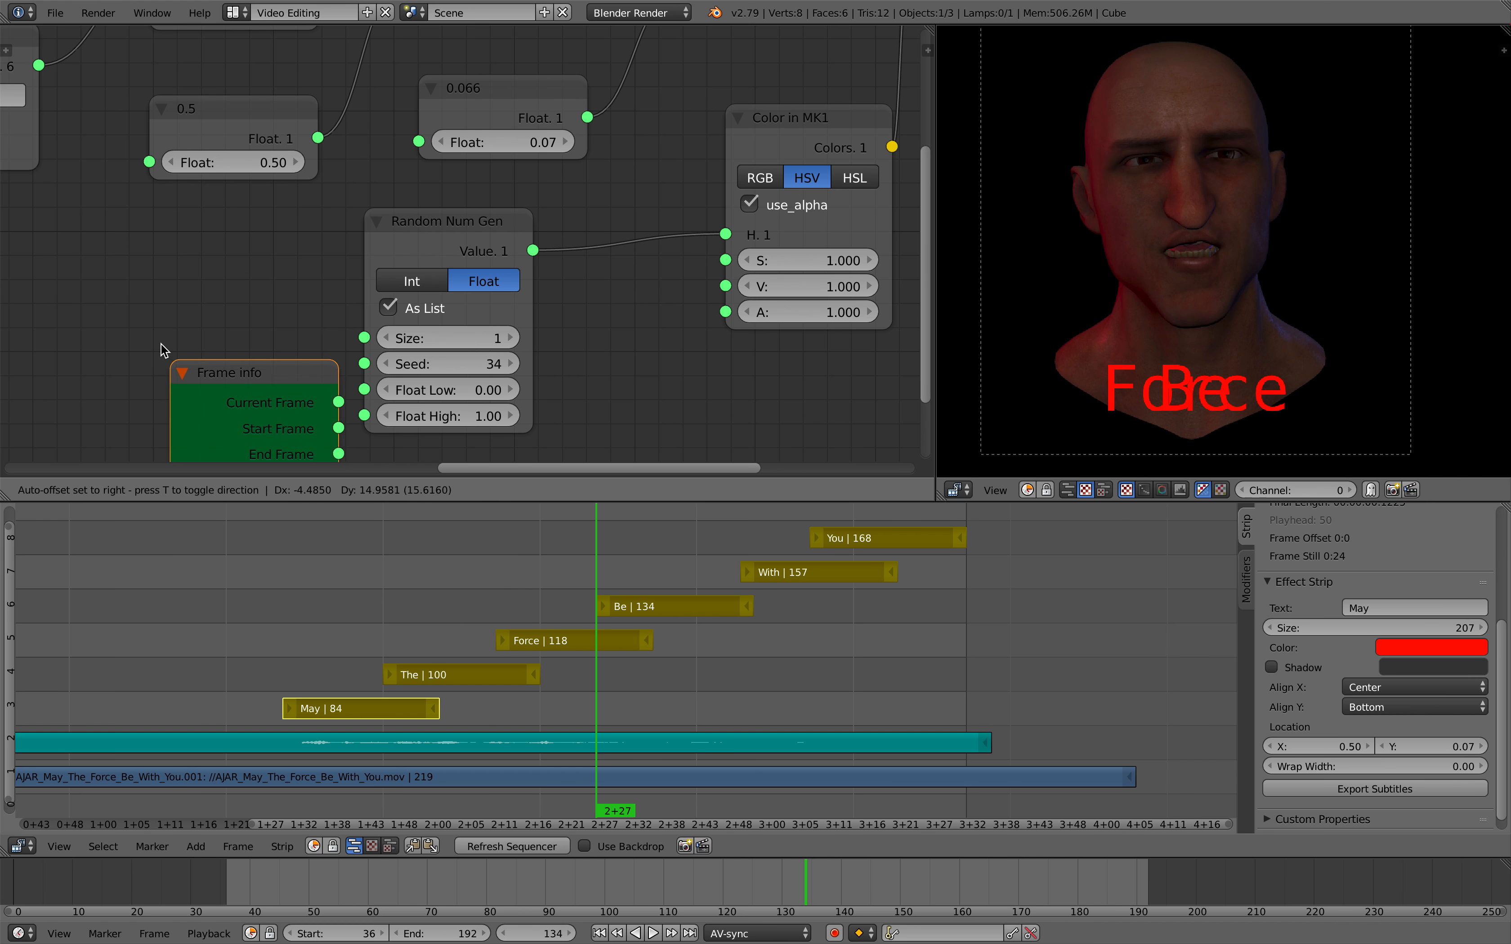
click(128, 298)
drag(298, 342, 364, 363)
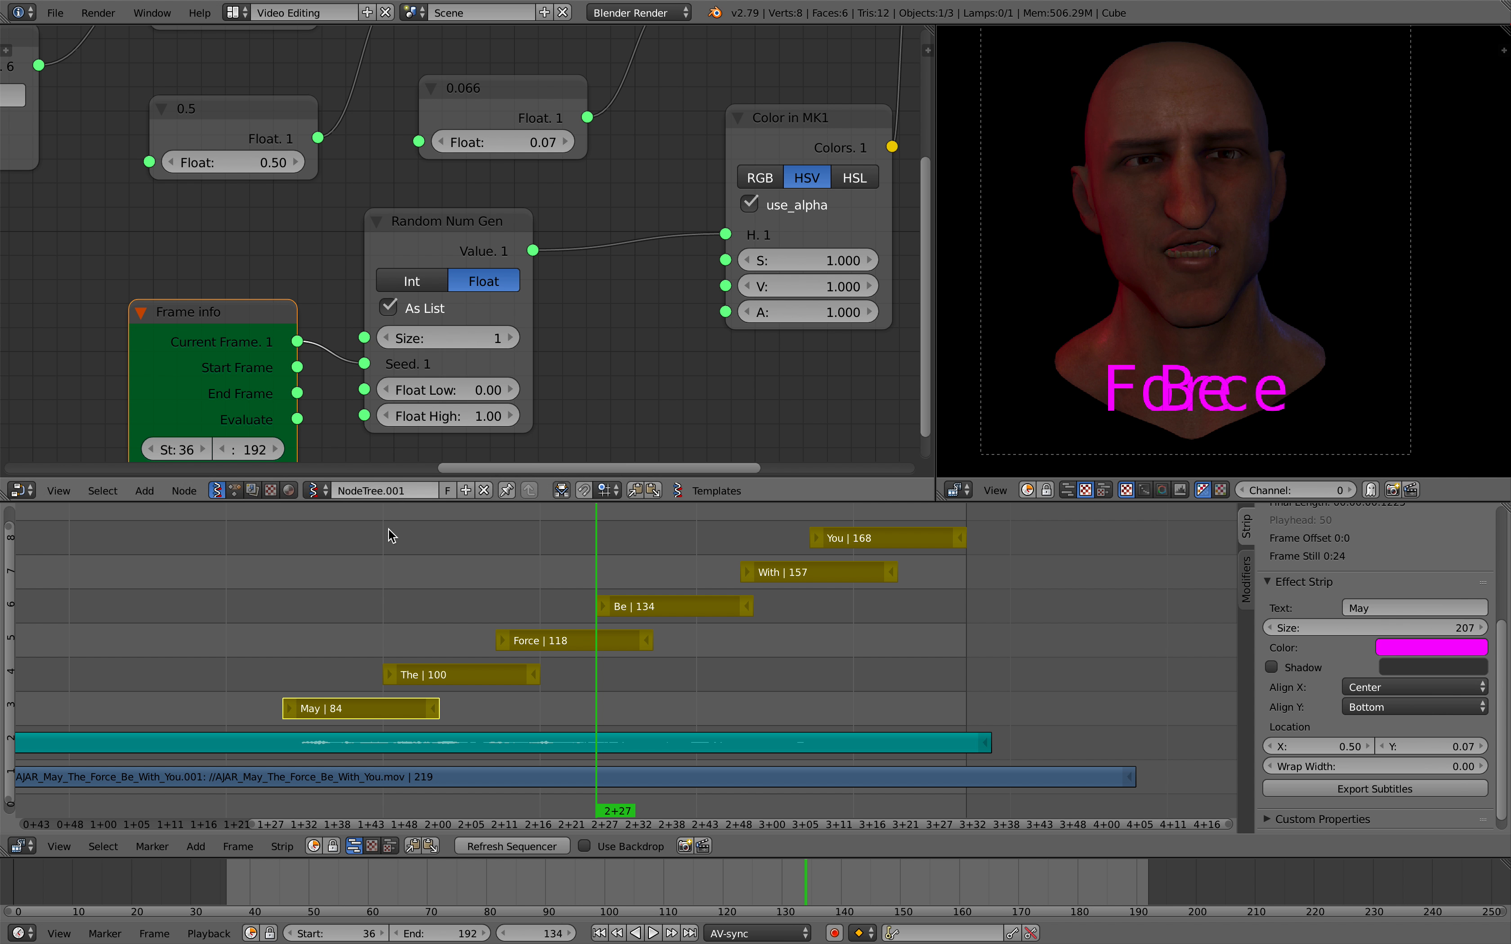
- Play the animation over the caption strips to check the frame-driven color changes
key(alt+a)
click(254, 559)
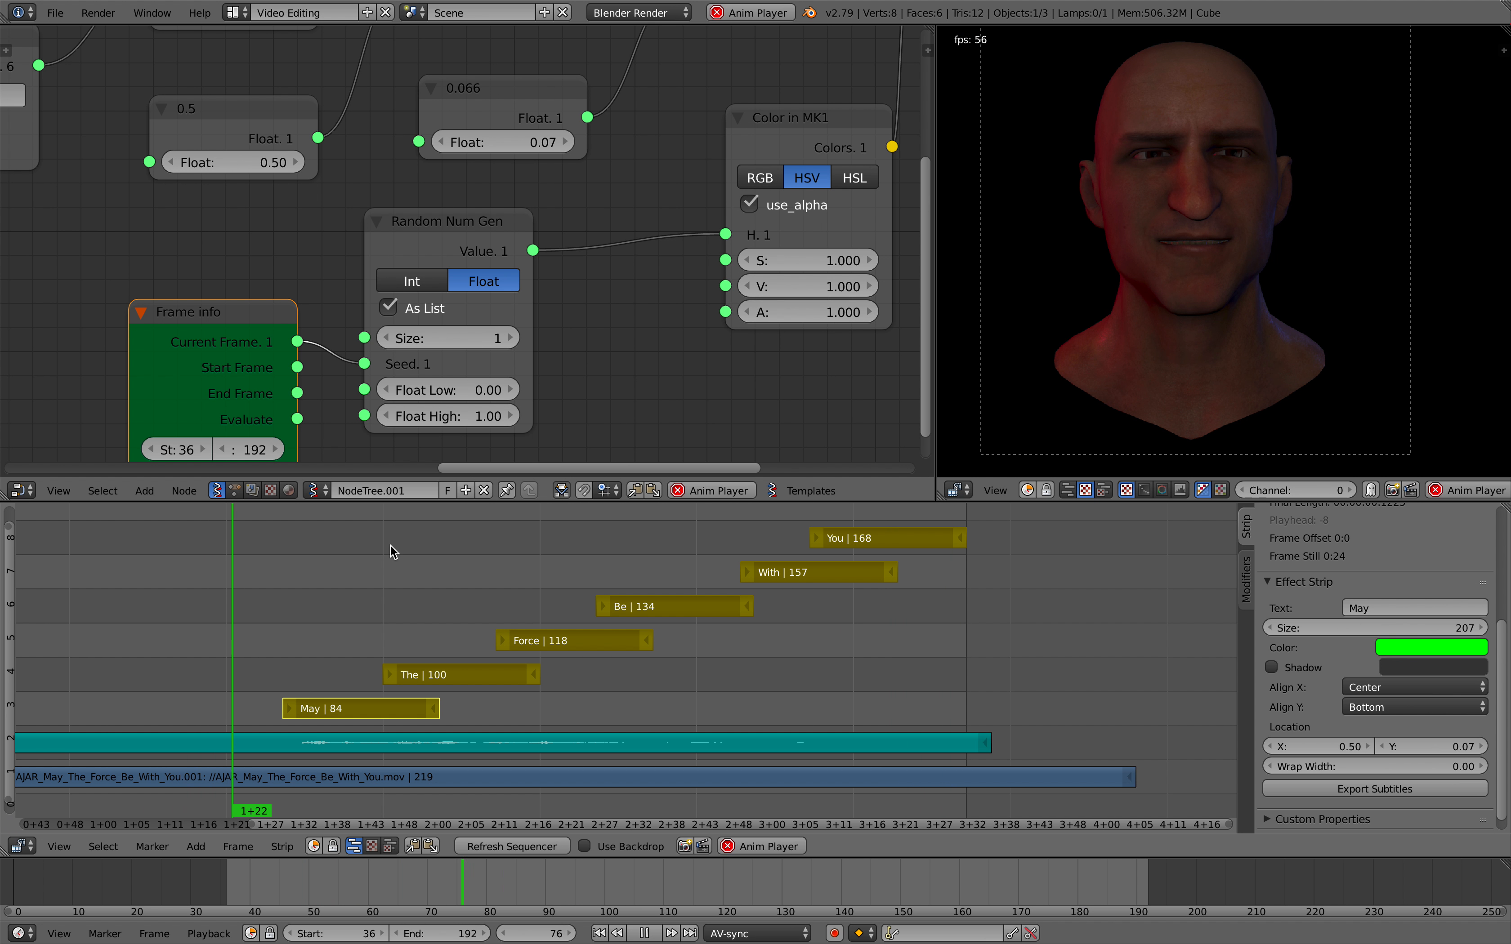
key(ctrl+s)
click(357, 567)
key(alt+a)
- Delete the Frame info node so the Random Num Gen node's Seed is no longer driven by the current frame
drag(236, 319, 228, 292)
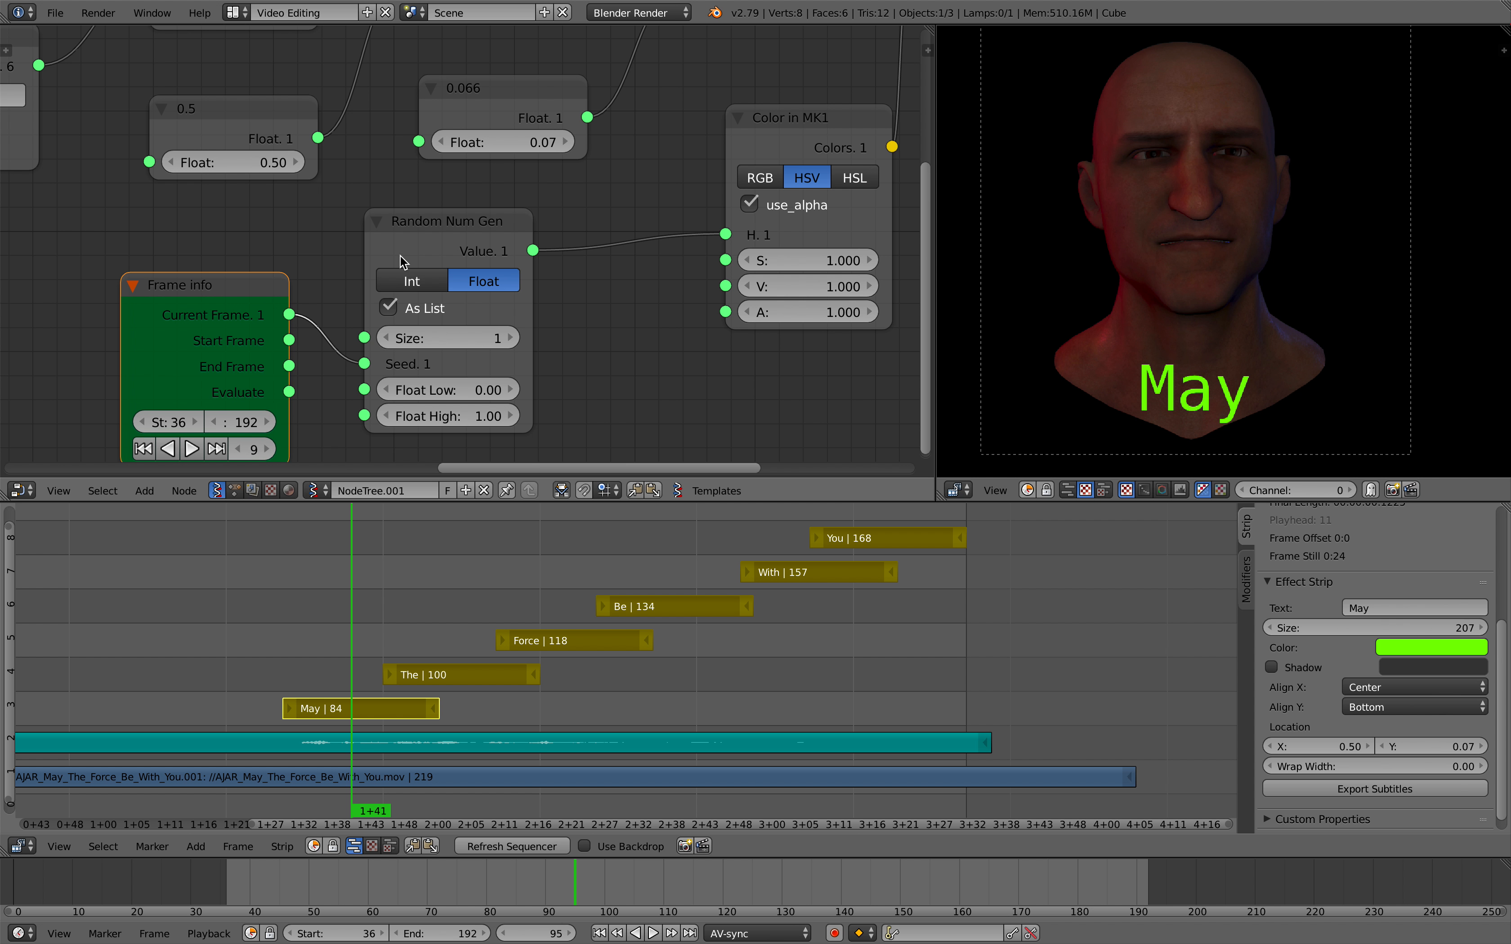
drag(410, 249, 428, 258)
click(220, 288)
key(x)
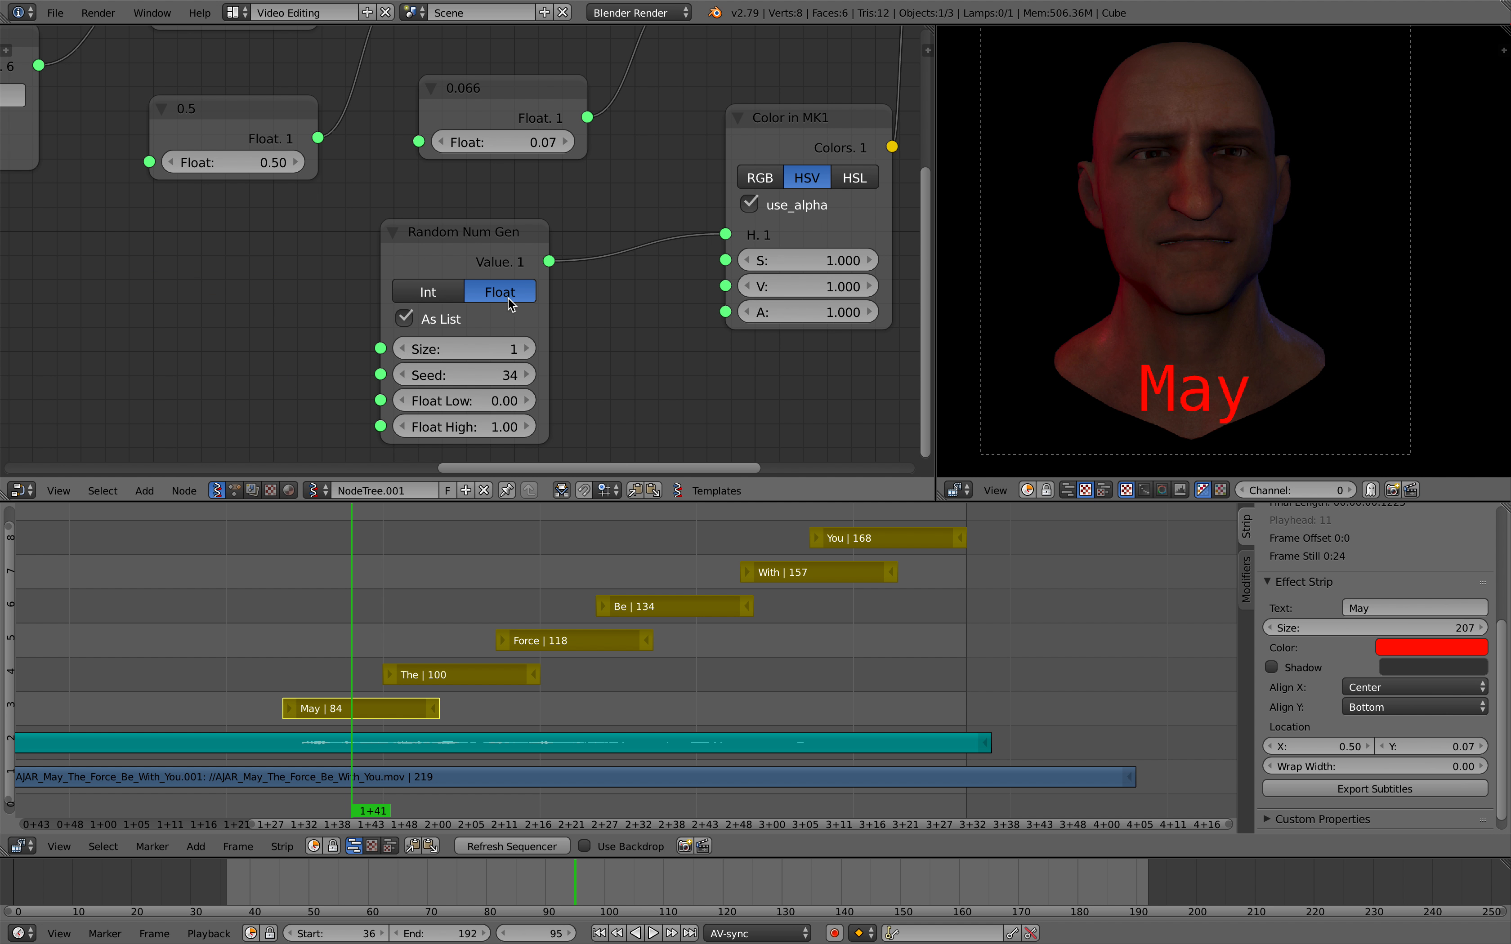
- Set the Random Num Gen node's Size to 6 and play the animation to check each caption's color
text(6)
key(Return)
key(alt+a)
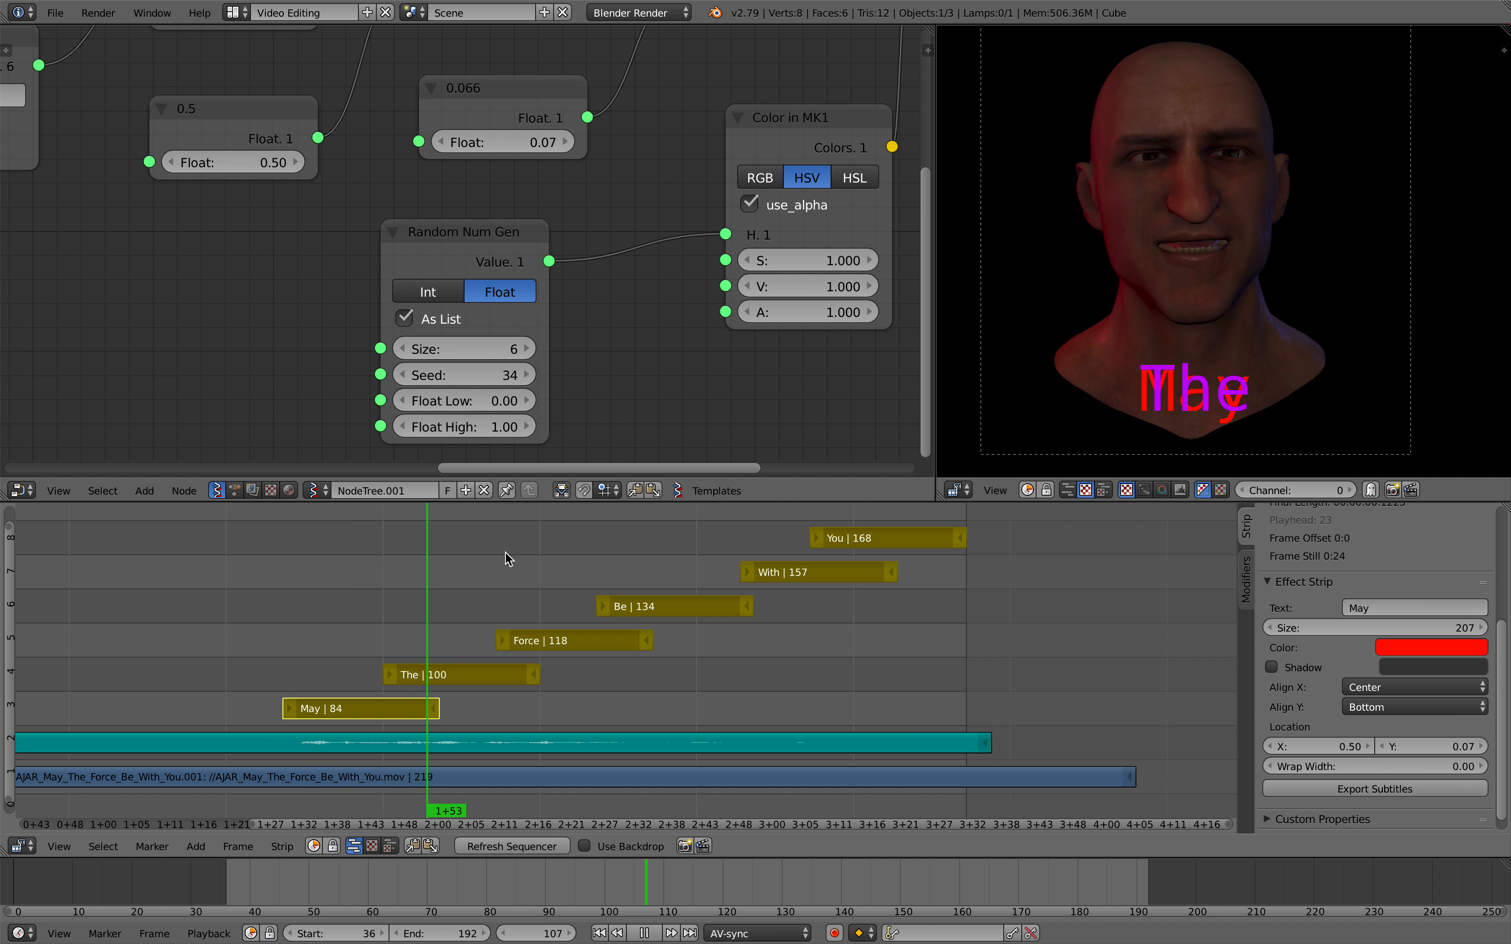
key(Escape)
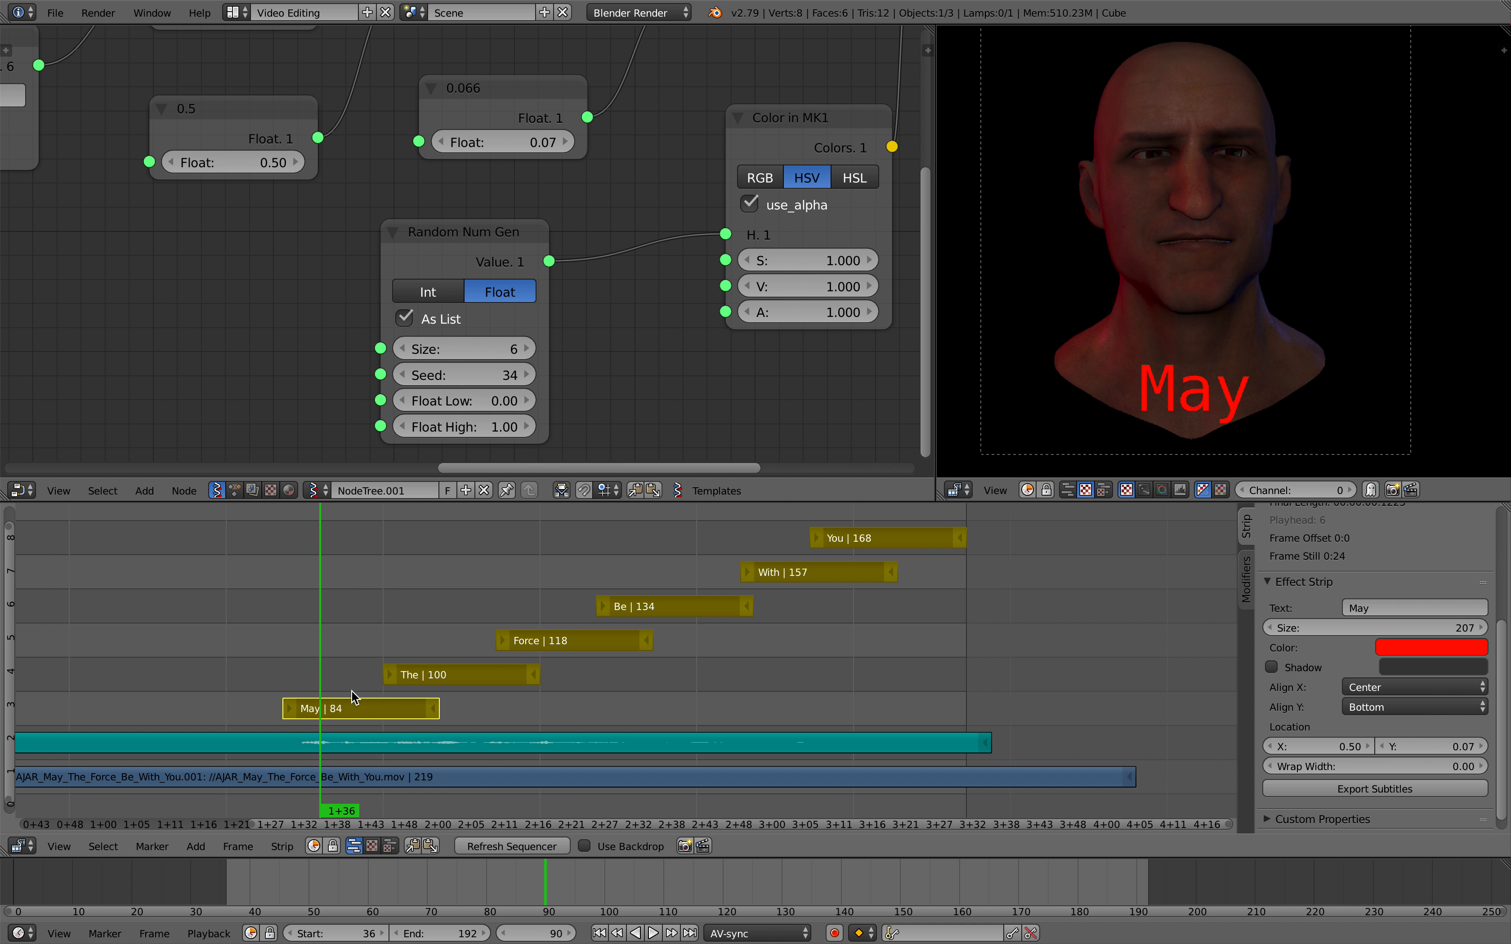
- Reposition the Random Num Gen node beside the Color in node and play back the full run of captions
scroll(375, 687, down, 2)
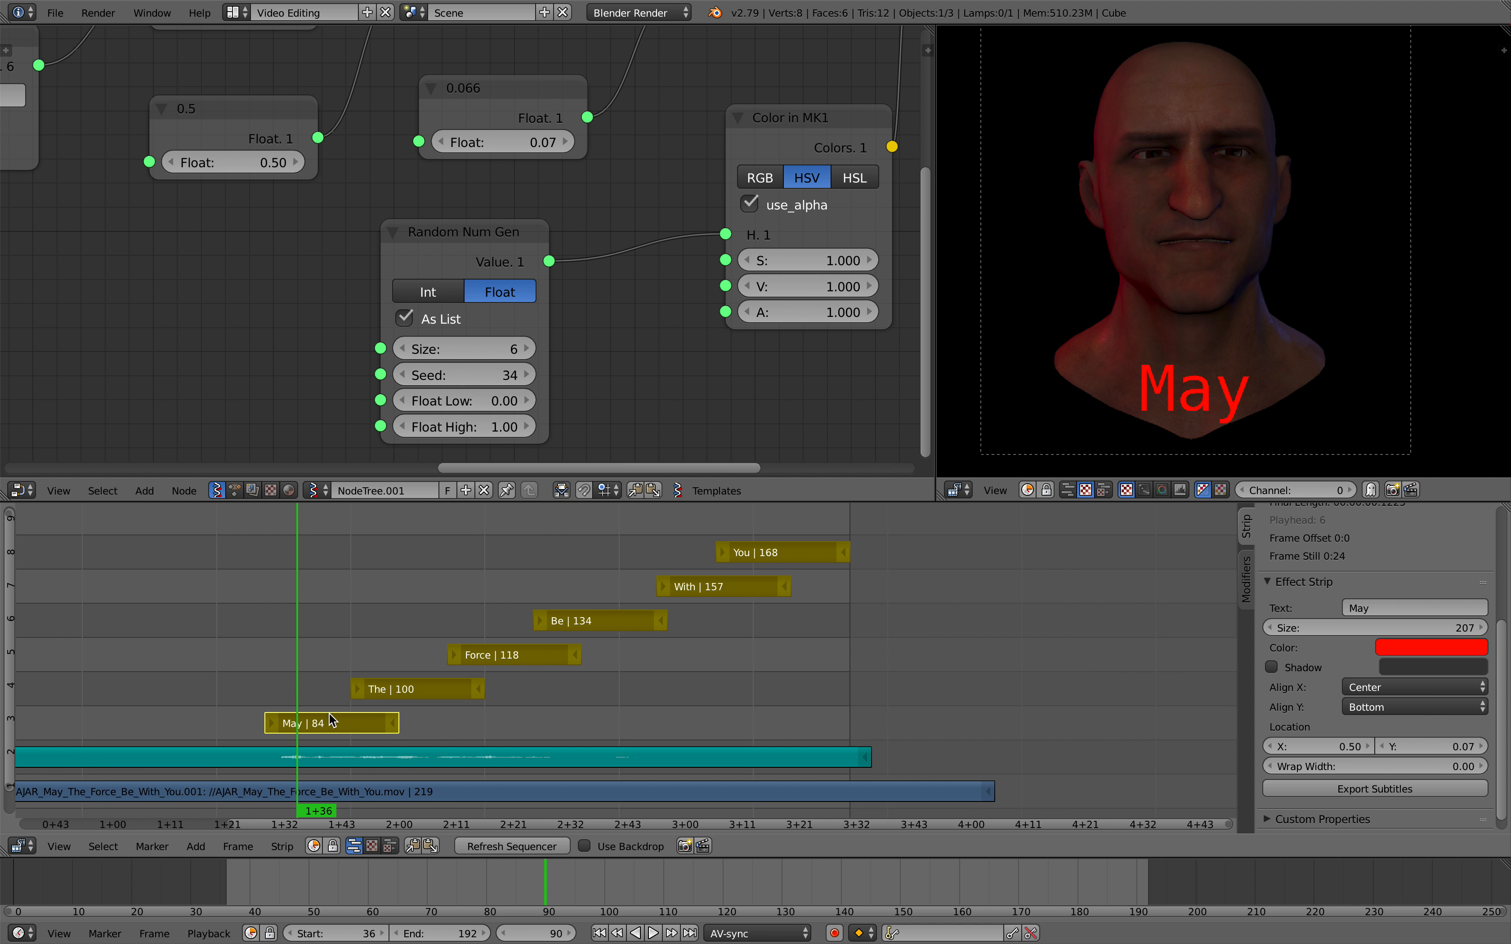
scroll(607, 327, down, 2)
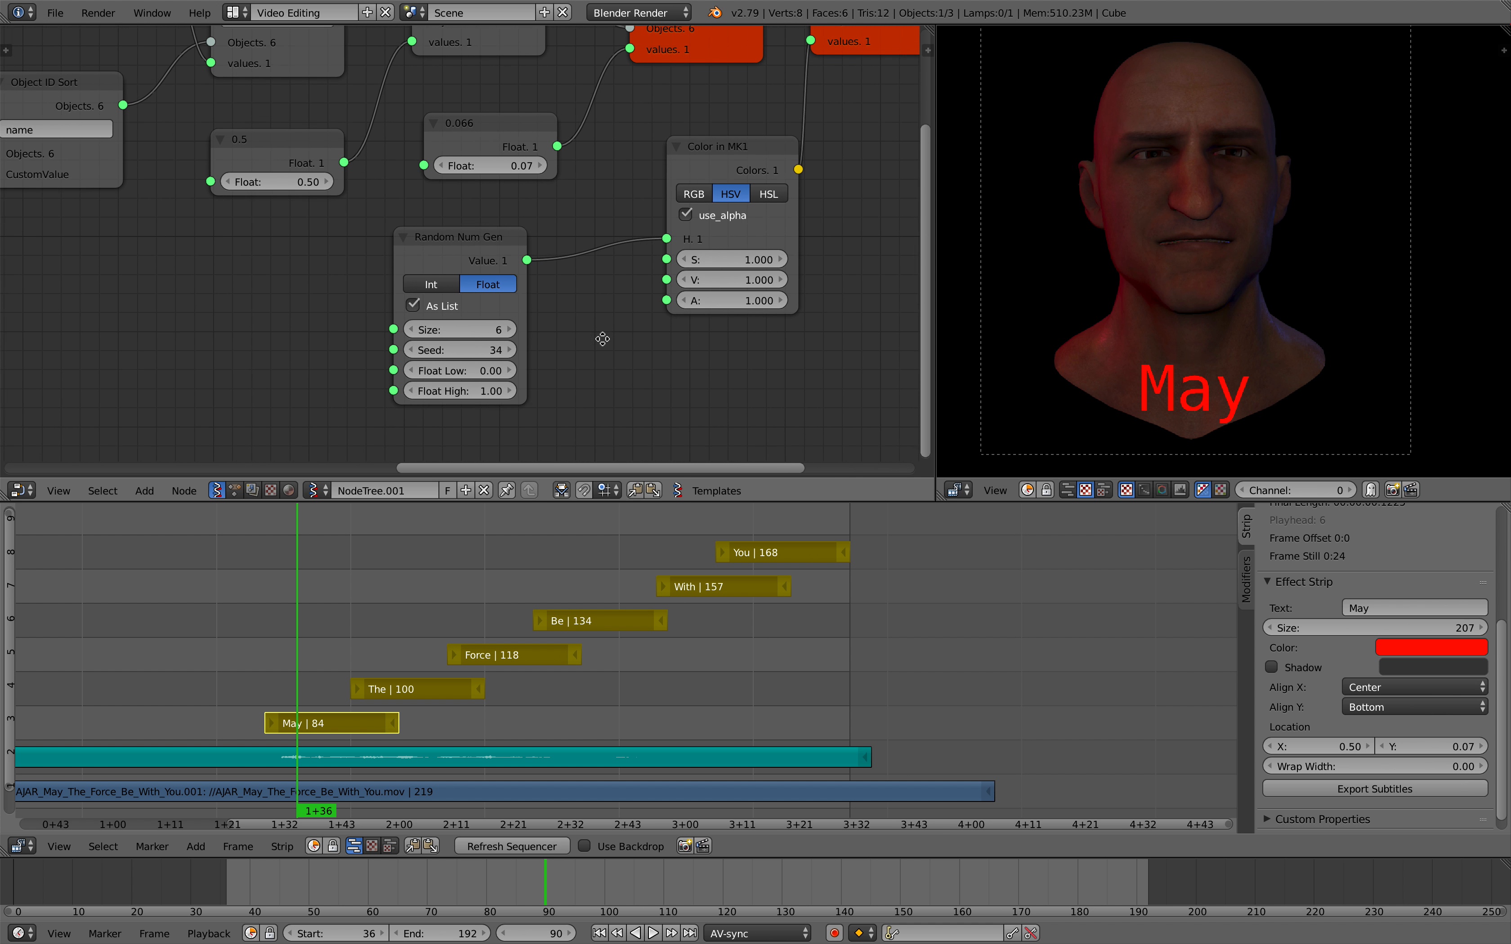
middle_drag(549, 300, 422, 344)
drag(397, 371, 457, 351)
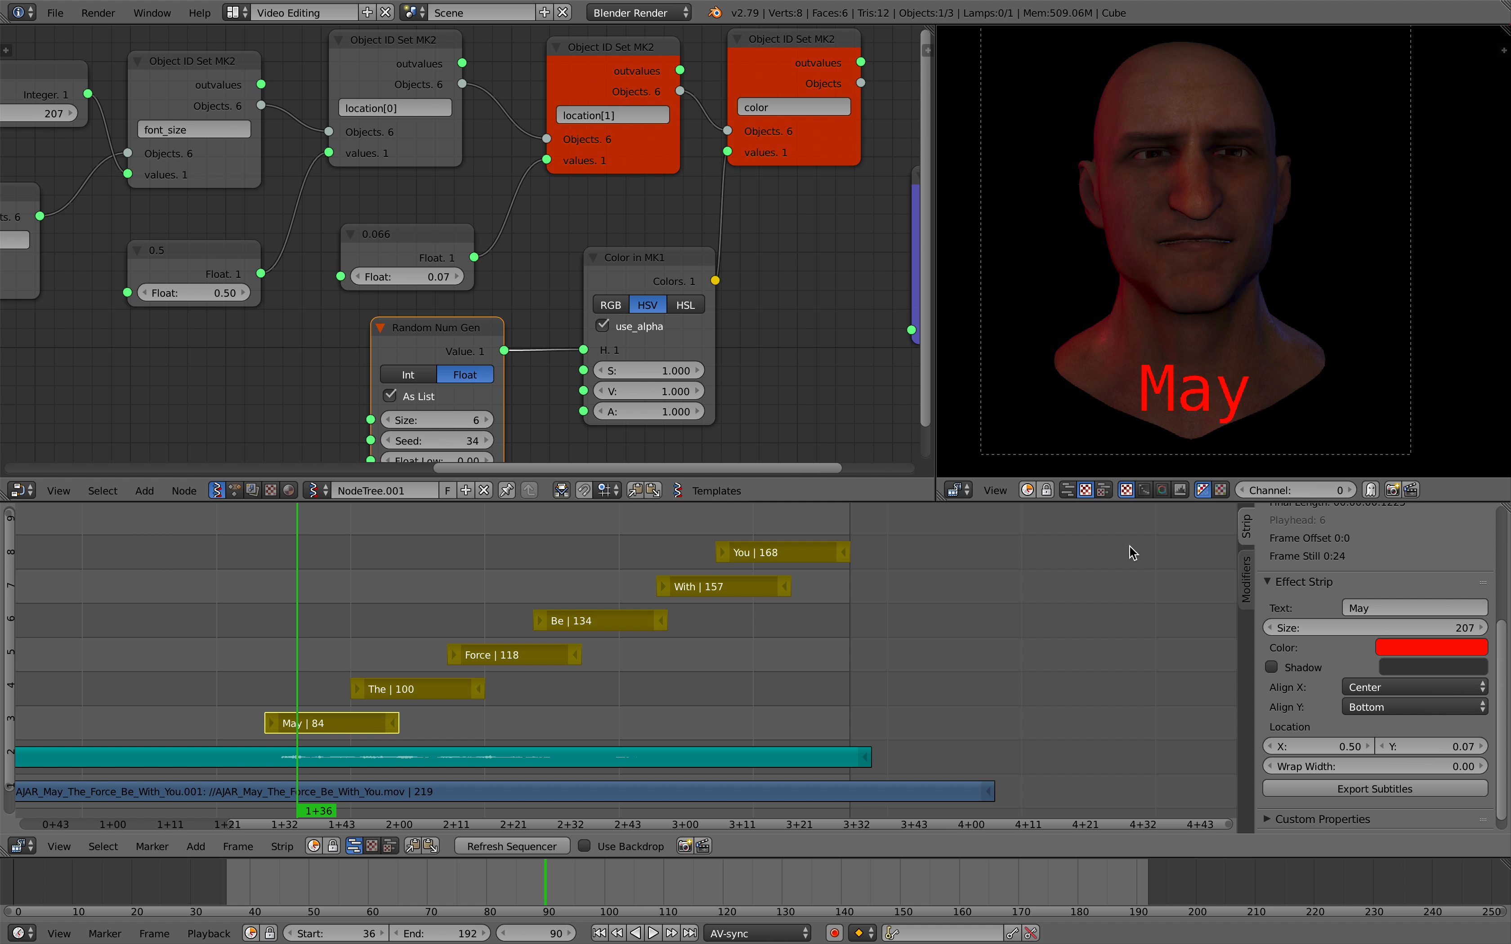
key(alt+a)
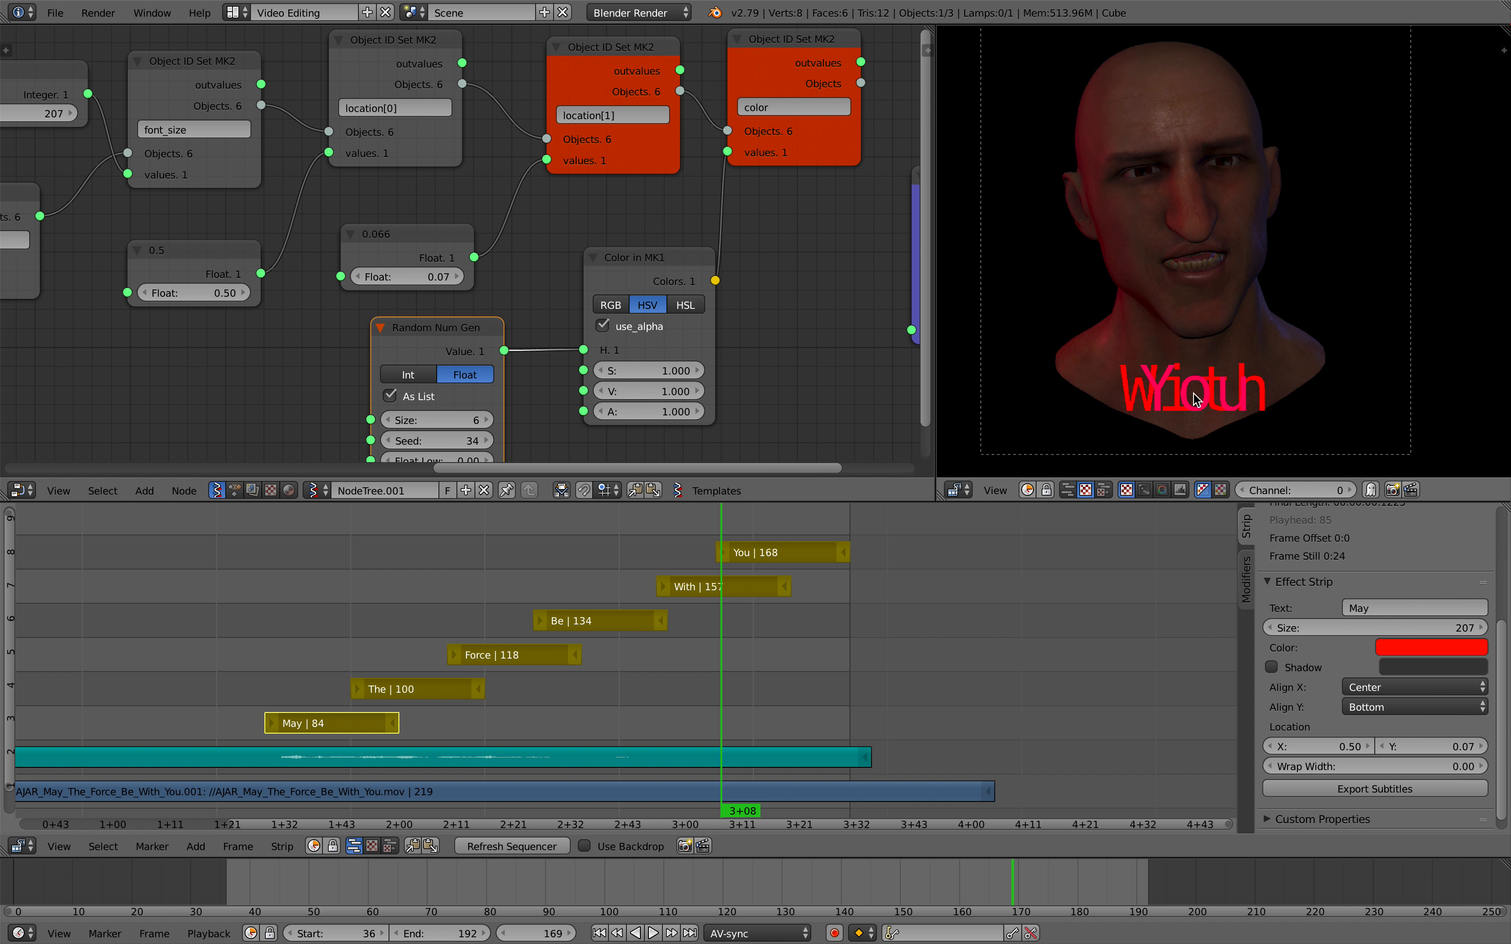
key(Left)
click(789, 518)
key(alt+shift+a)
key(alt+a)
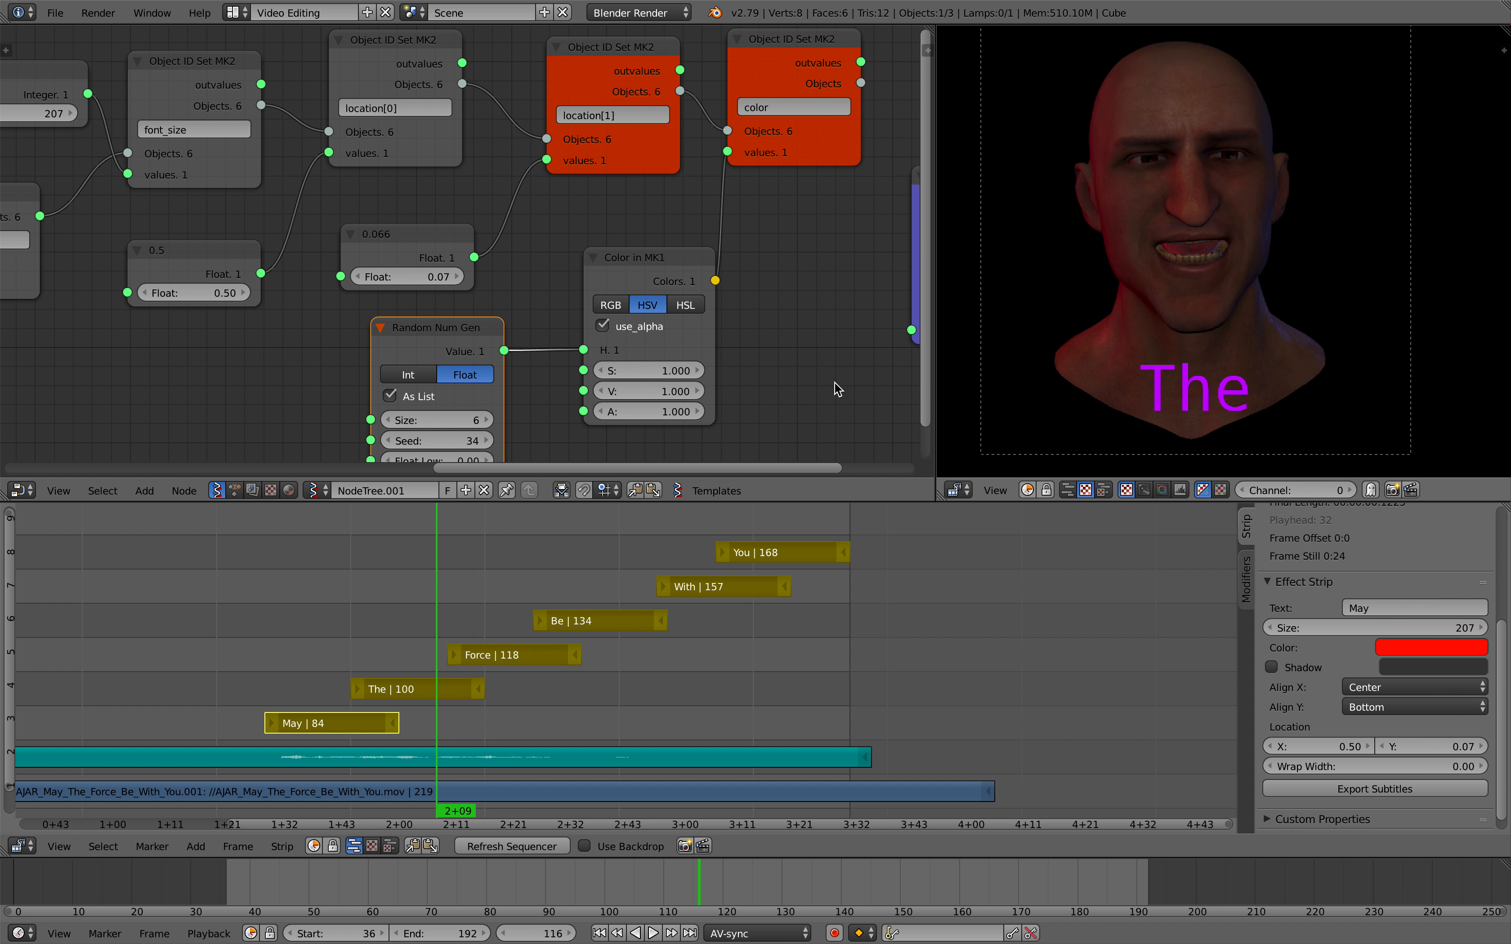
- Widen the sequencer's strip properties area and examine the May strip's Effect Strip settings
alt+scroll(541, 569, up, 20)
scroll(1116, 326, down, 2)
drag(1507, 743, 1508, 632)
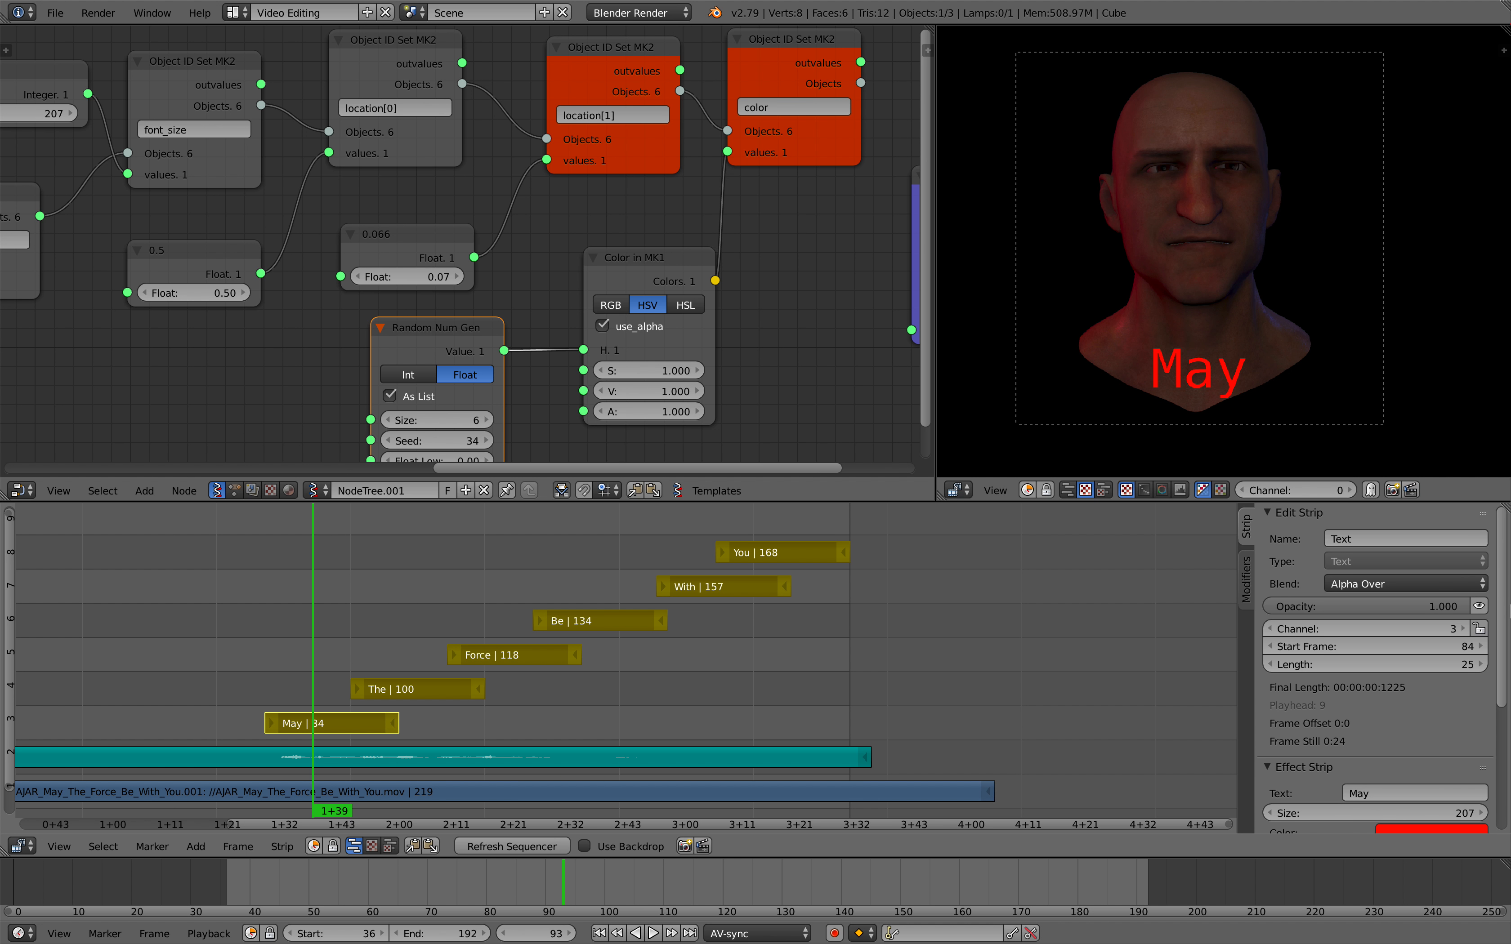
drag(1238, 629, 1124, 630)
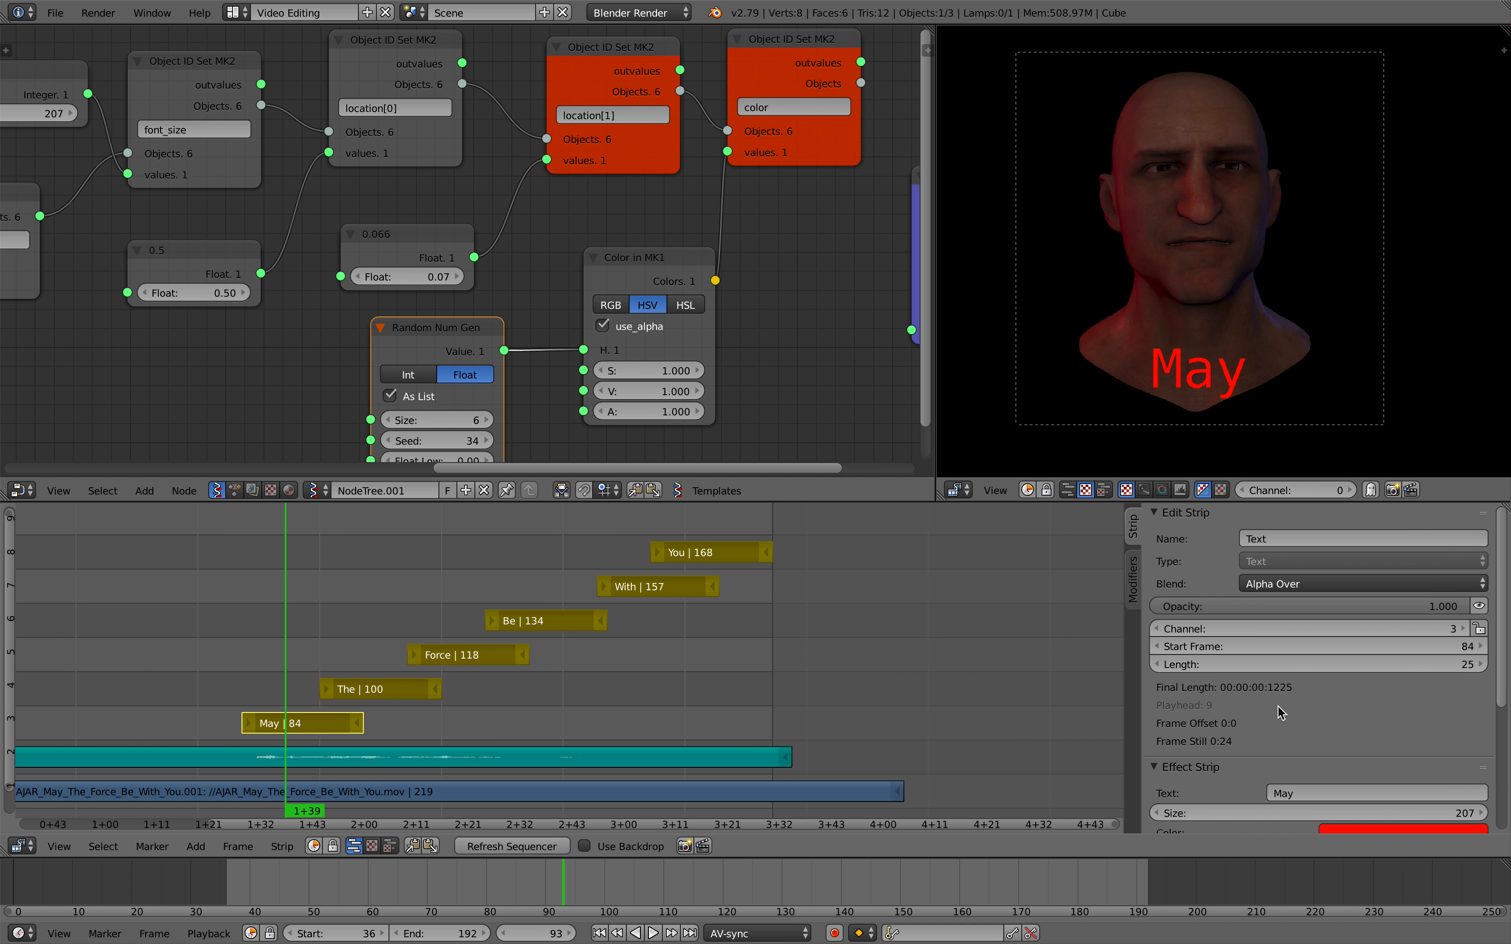
scroll(1284, 706, down, 6)
scroll(1289, 705, down, 1)
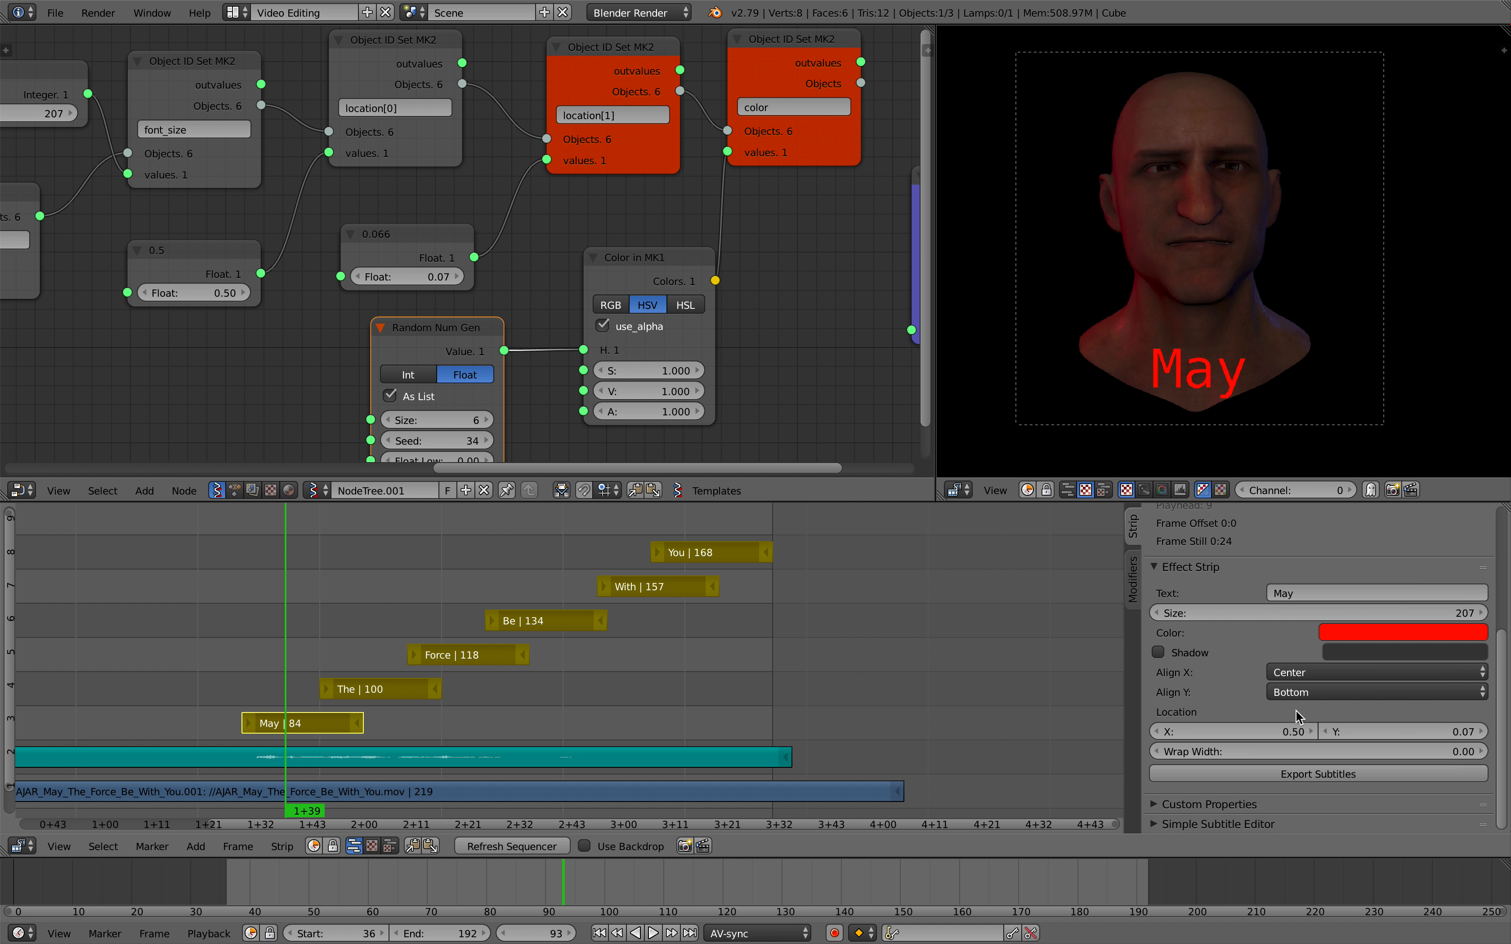
- Shorten the May strip so it starts at frame 86, and trim The strip to run from frame 102 to 123
click(355, 724)
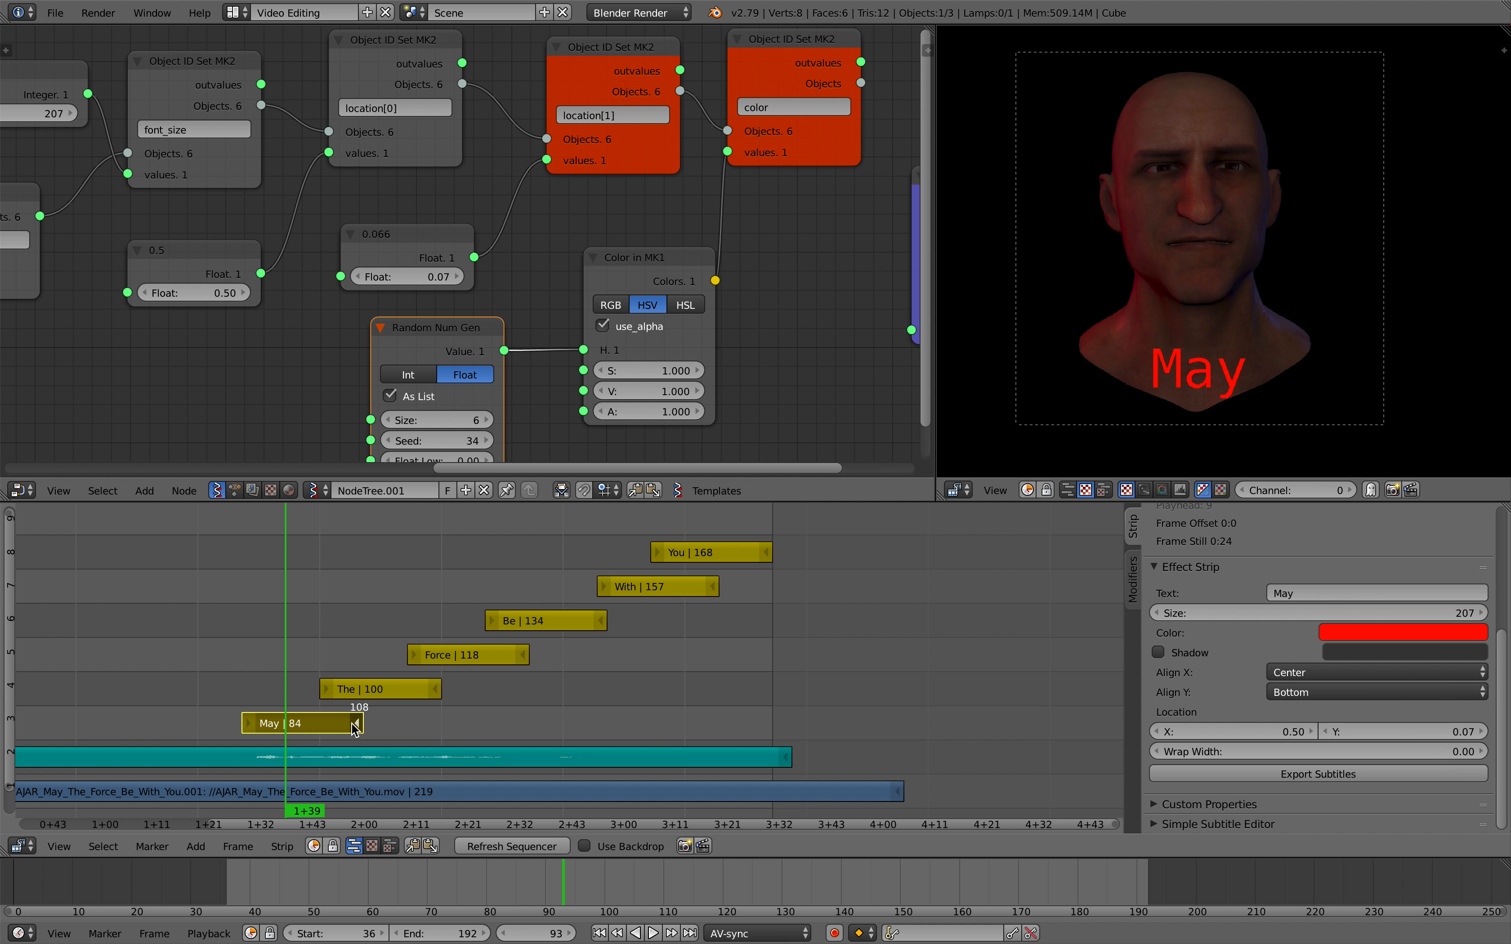
drag(357, 728, 255, 728)
click(326, 689)
drag(326, 689, 336, 689)
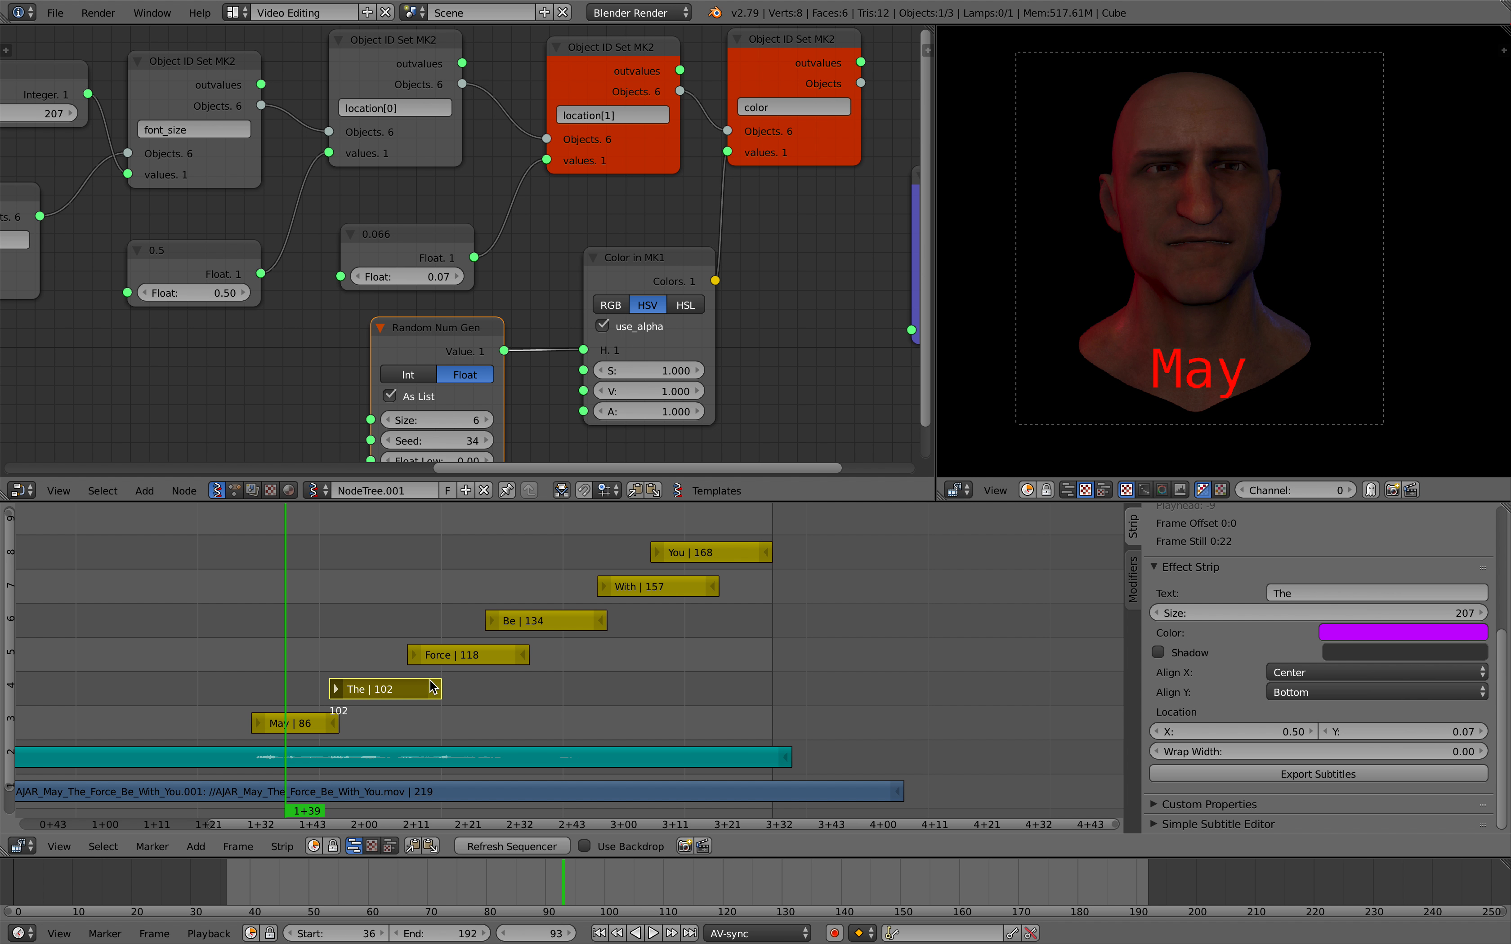
click(431, 687)
drag(430, 692, 416, 653)
scroll(433, 656, down, 1)
drag(427, 693, 444, 692)
- Examine the logged Python commands for the strip edits and the Length property of The strip
drag(470, 24, 147, 123)
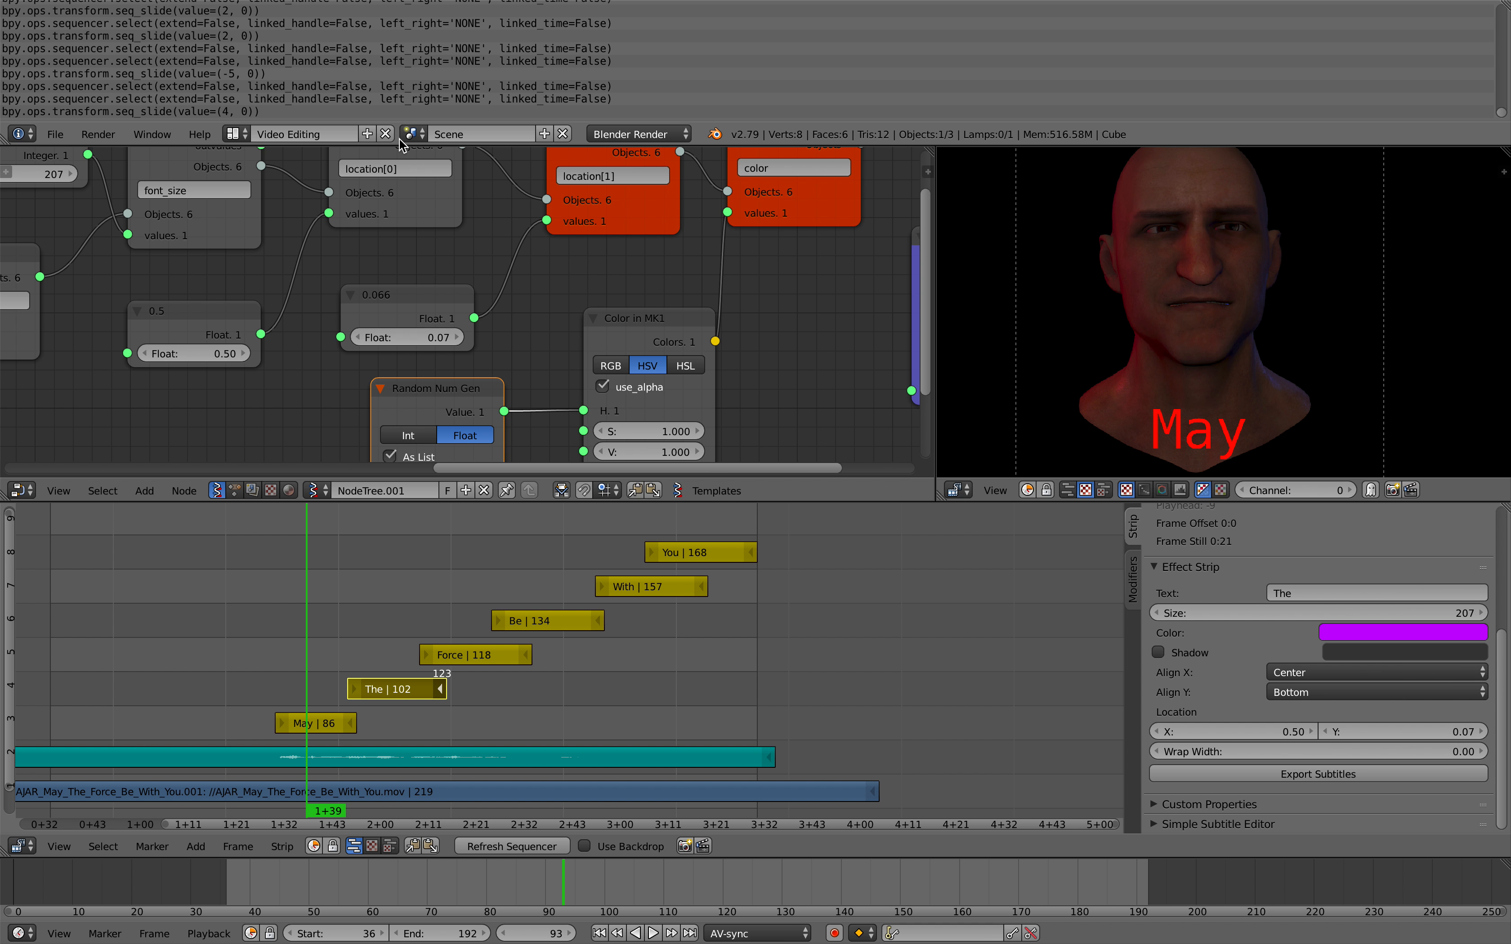
drag(400, 145, 400, 25)
middle_drag(731, 184, 459, 206)
scroll(1322, 611, up, 4)
scroll(1323, 611, up, 3)
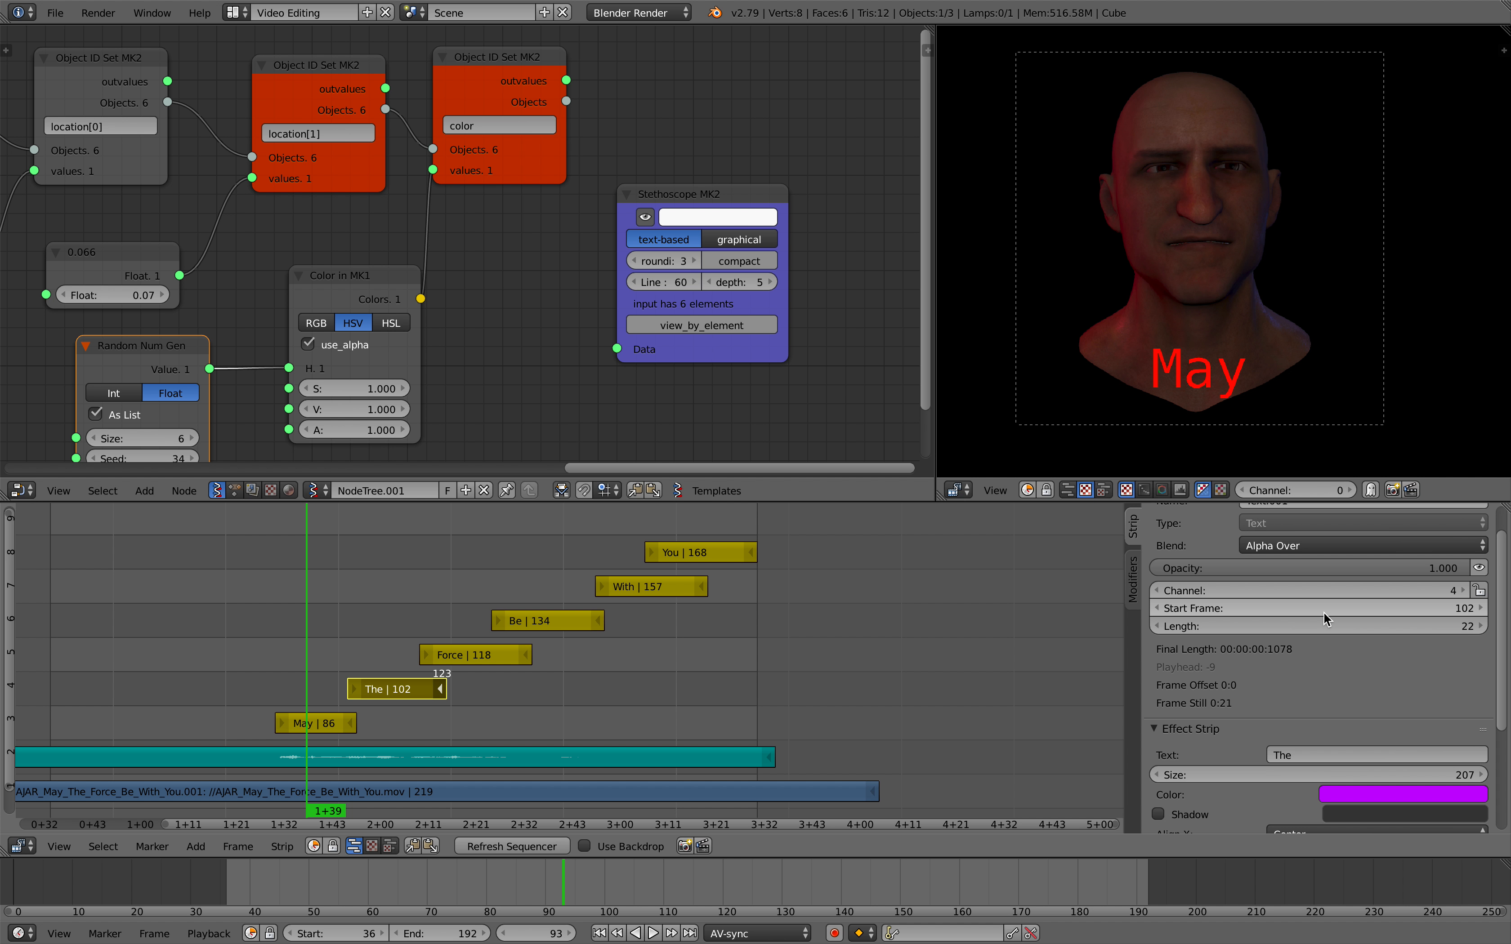
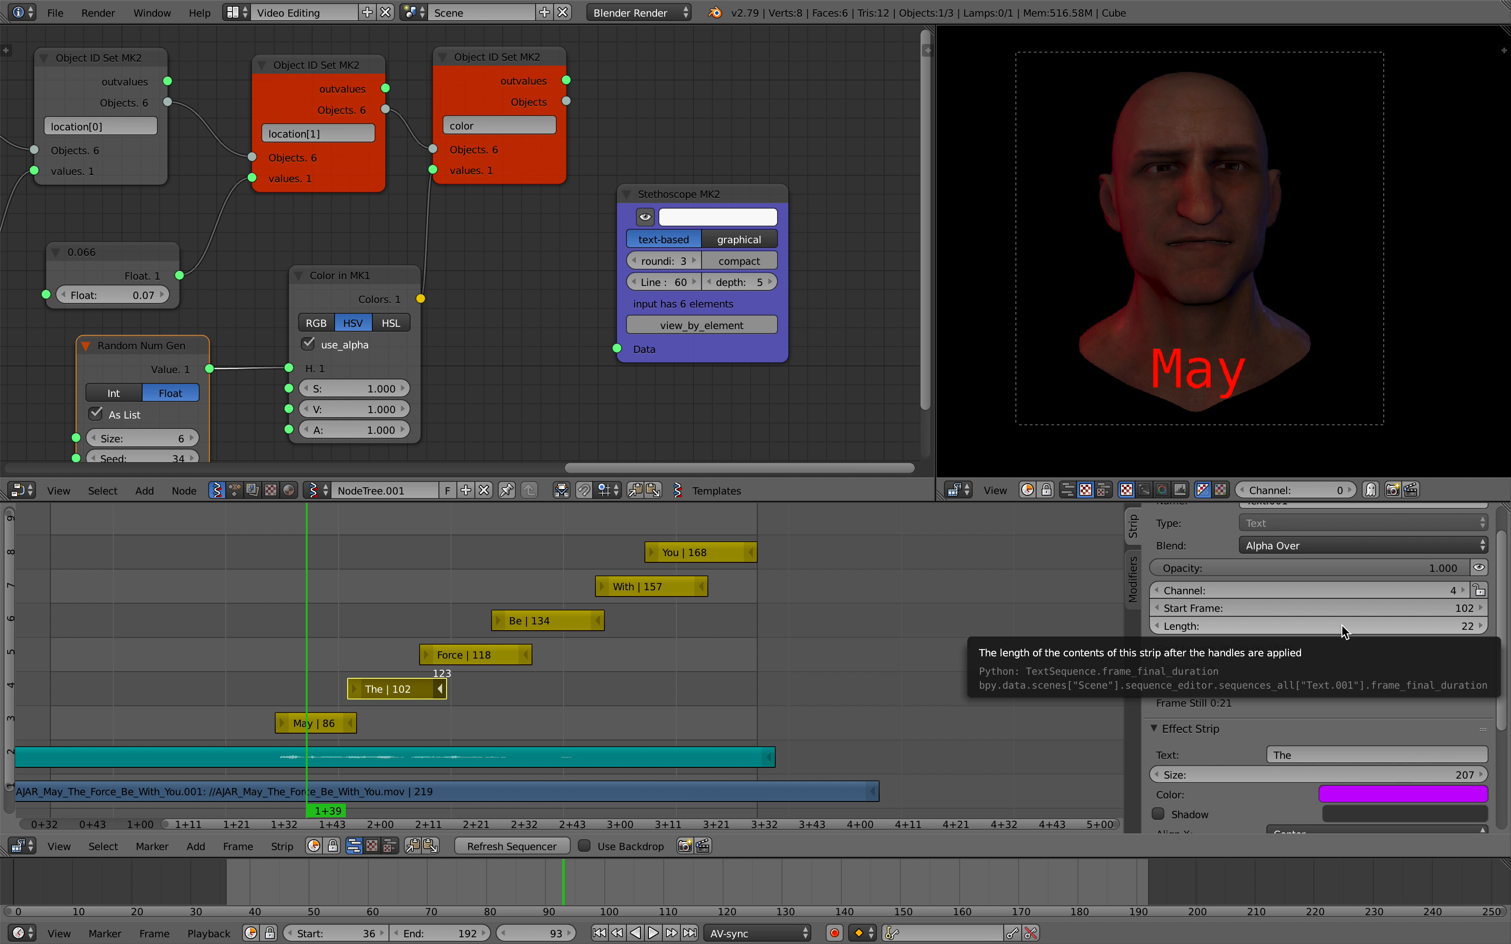
scroll(1341, 626, up, 2)
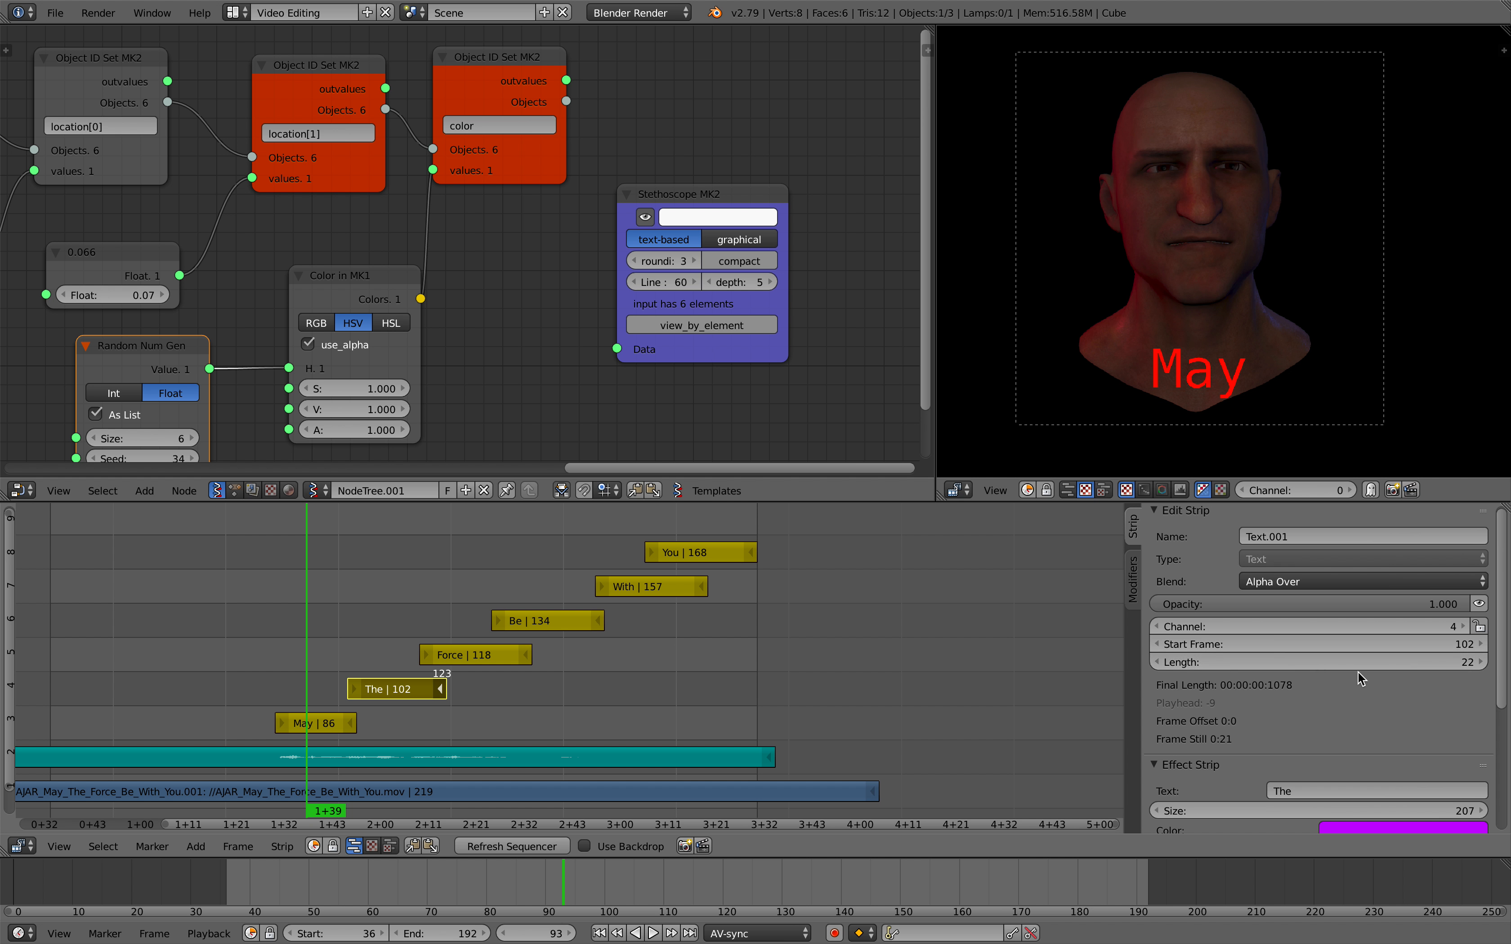
- Shorten The strip through its Length property and set the May strip's Length to 15
mouse_move(1455, 603)
mouse_down()
mouse_move(1256, 602)
mouse_move(1473, 602)
mouse_up()
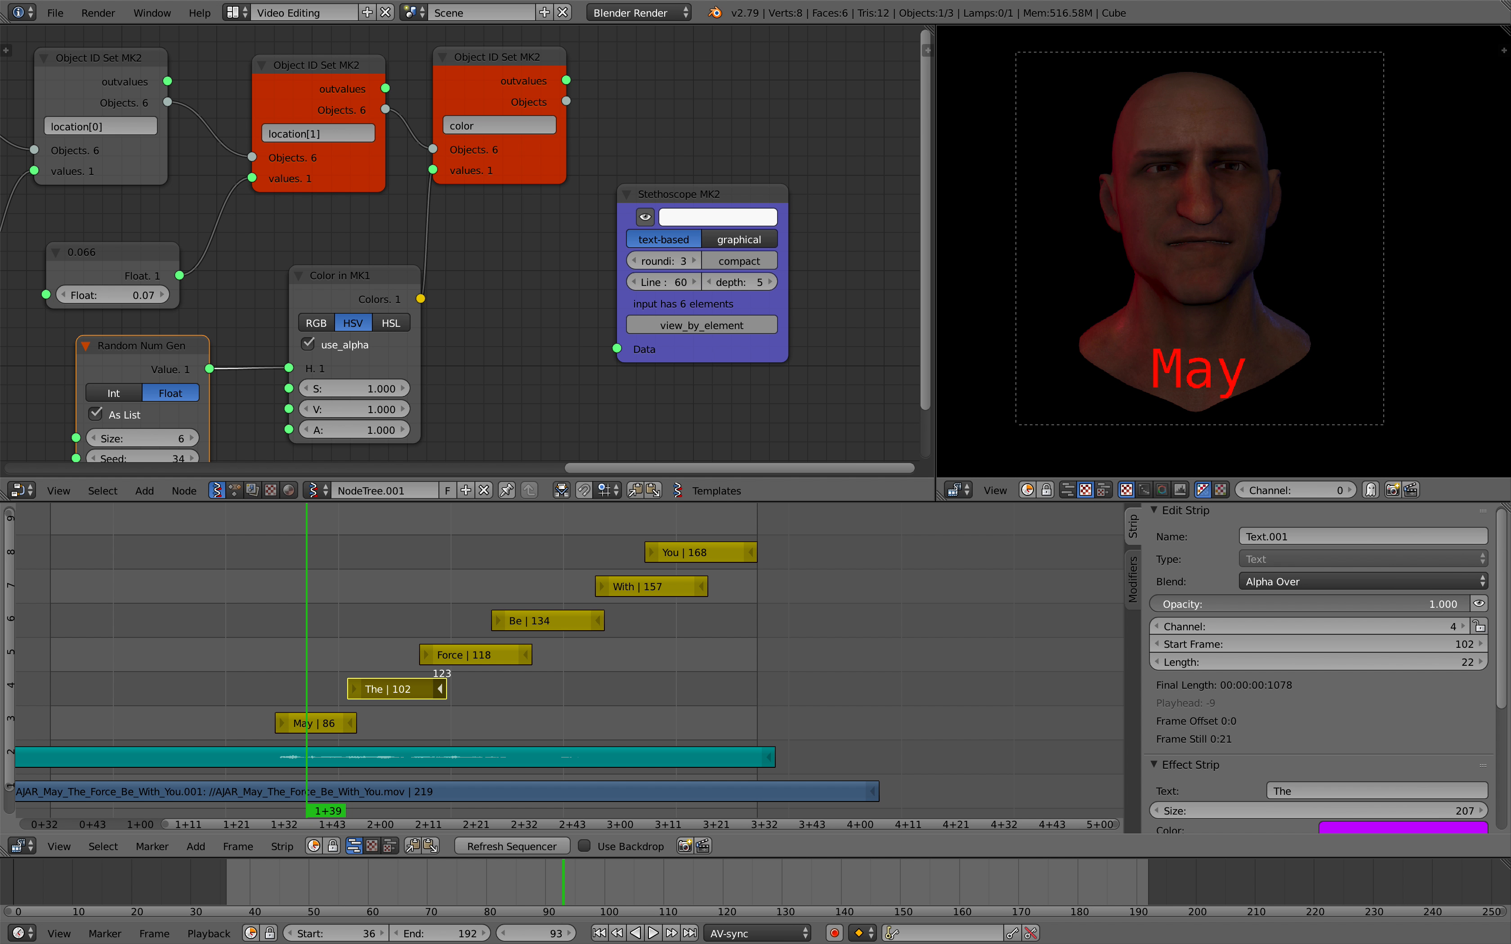
mouse_move(1374, 662)
mouse_down()
mouse_move(1430, 662)
mouse_move(1374, 662)
mouse_up()
click(331, 728)
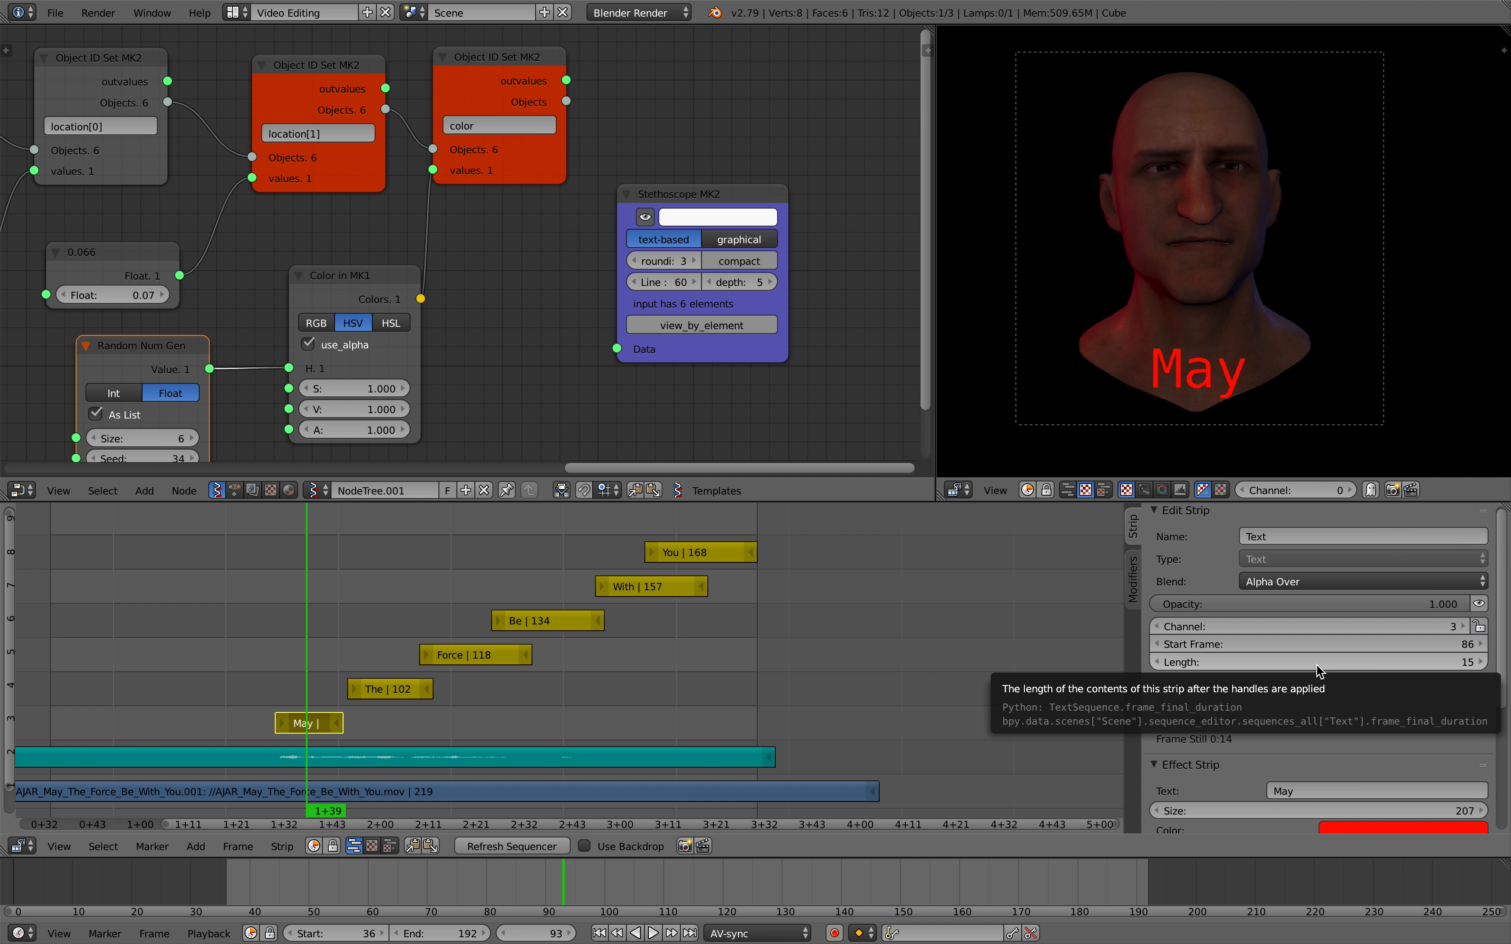
- Duplicate the color Object ID Set node and link the original's Objects output to the copy's Objects input
middle_drag(382, 212, 295, 282)
drag(569, 275, 589, 307)
click(421, 127)
key(shift+d)
click(631, 115)
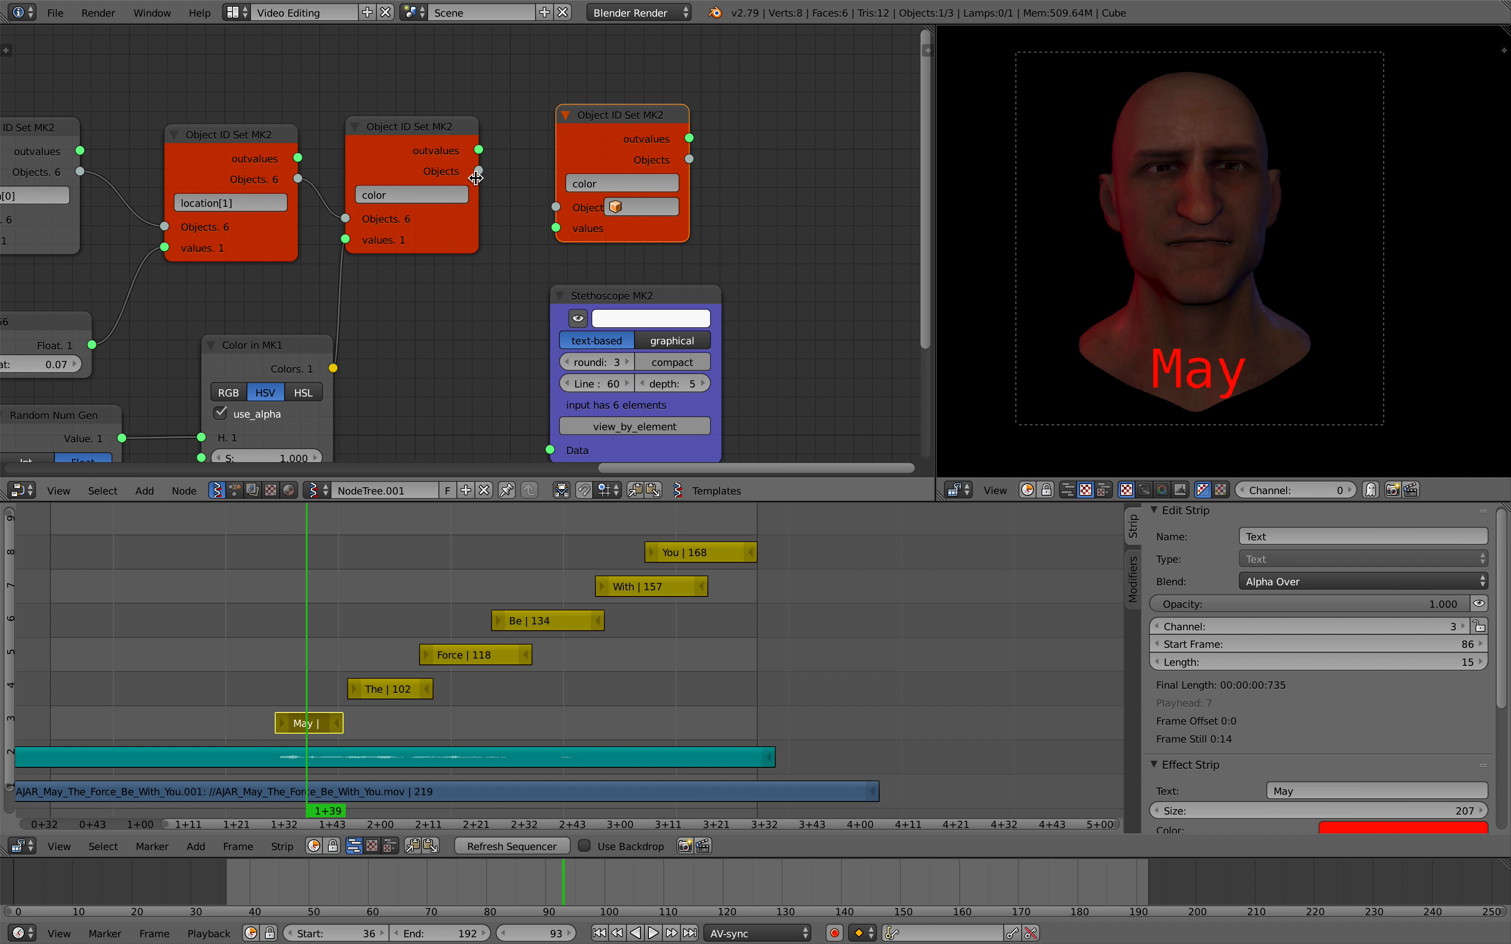
drag(477, 172, 561, 208)
scroll(570, 195, up, 3)
middle_drag(570, 194, 441, 276)
drag(424, 292, 327, 247)
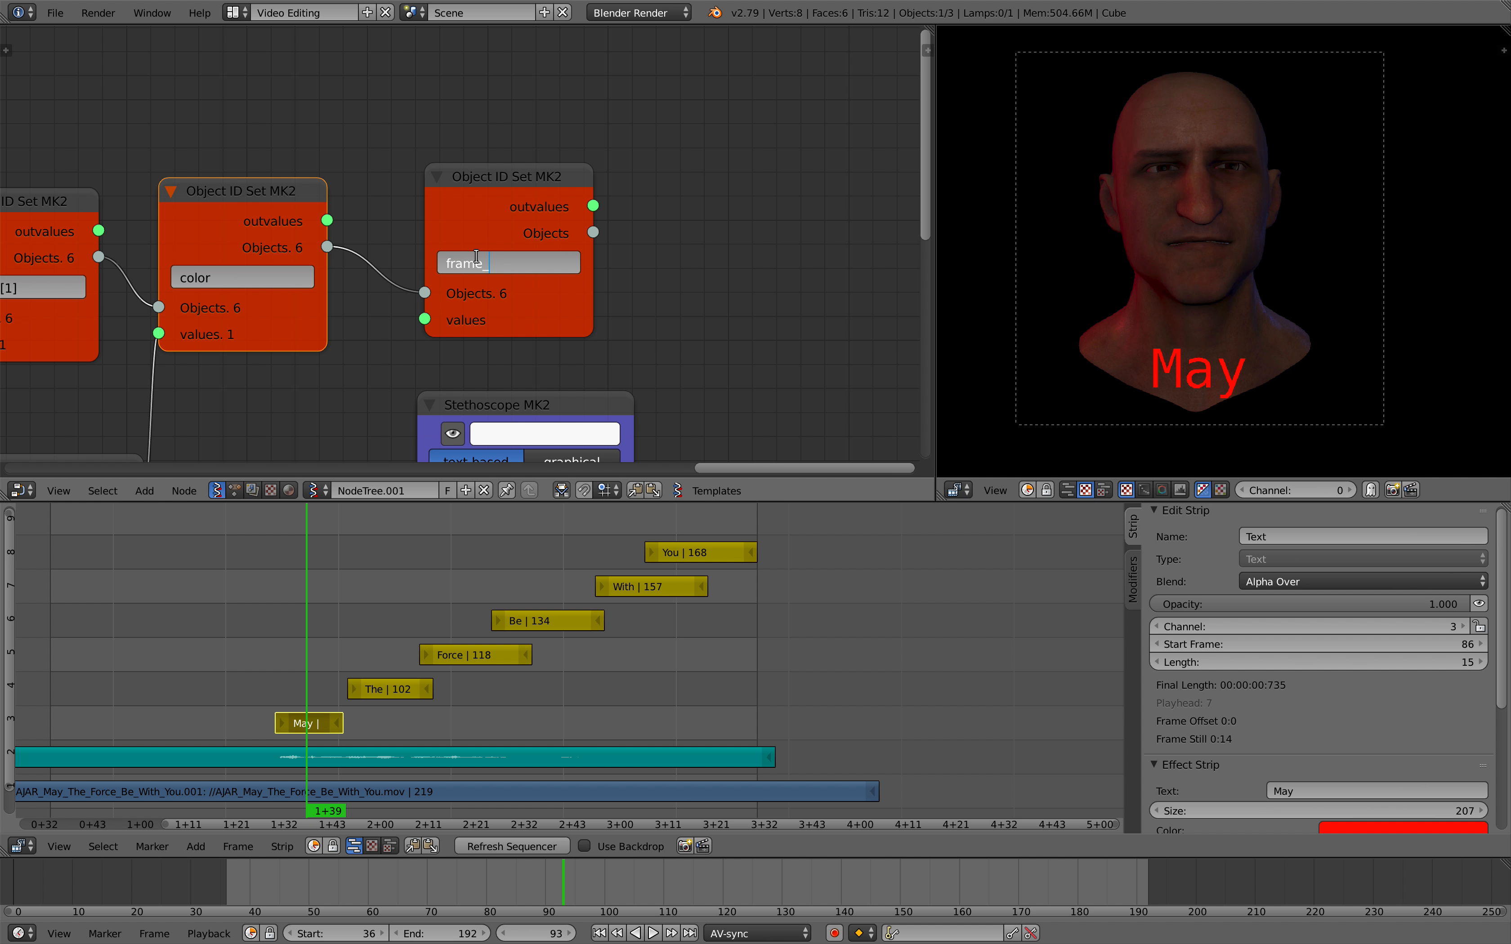
- Set the duplicated Object ID Set node's property to frame_final_duration and widen the node
text(ion)
key(Return)
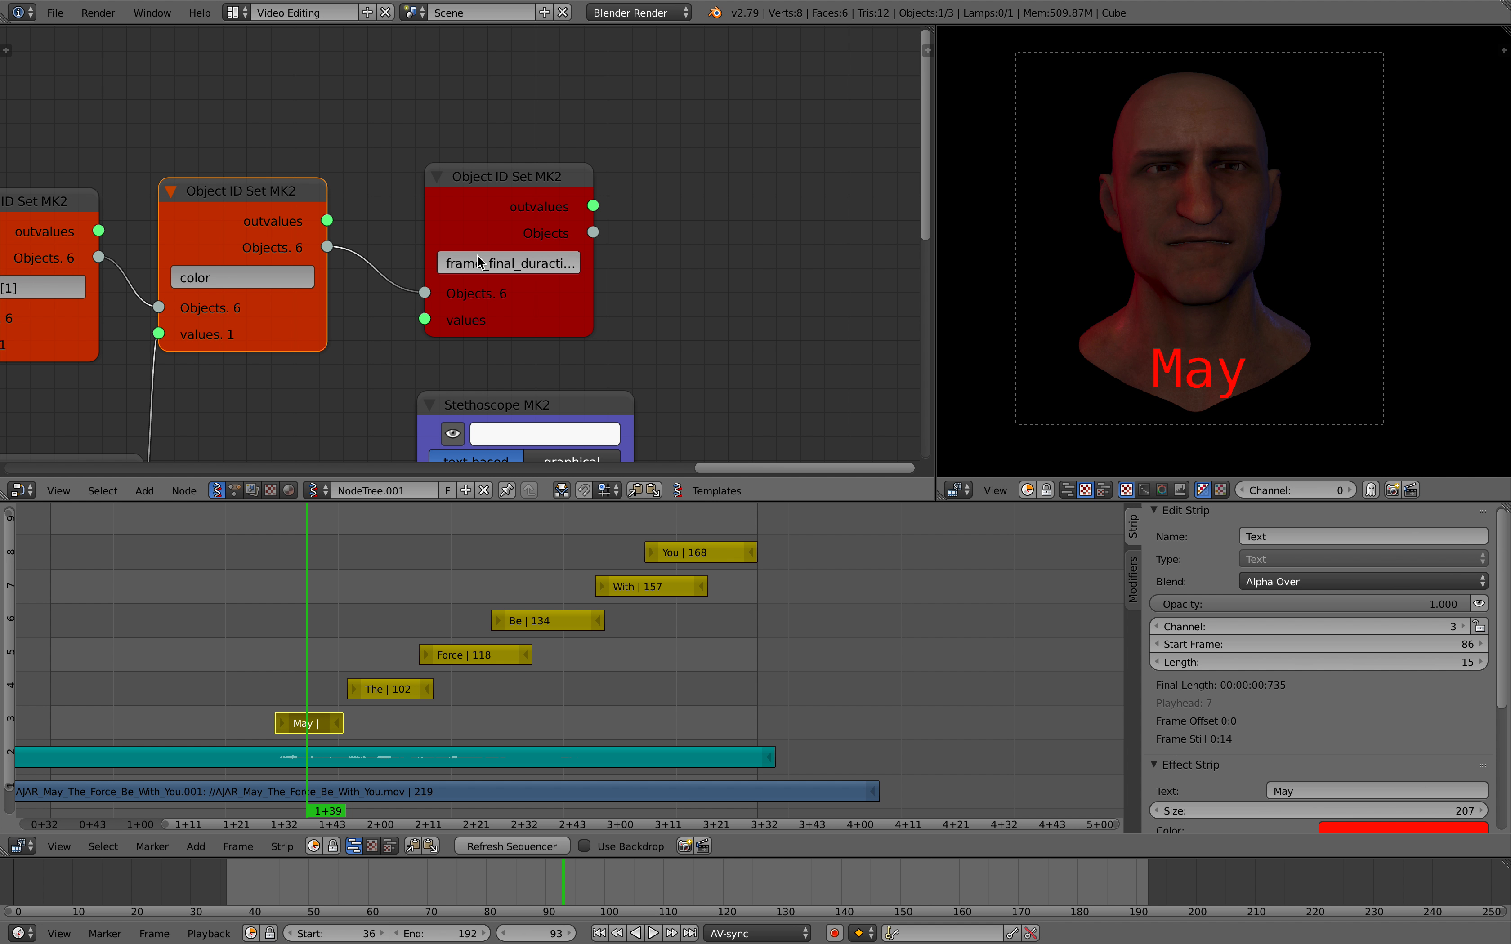
click(588, 271)
scroll(614, 275, up, 4)
click(614, 275)
click(609, 275)
key(BackSpace)
key(Return)
drag(582, 192, 663, 190)
- Save over the existing Blender file and move the Stethoscope node below the frame_final_duration node
key(ctrl+s)
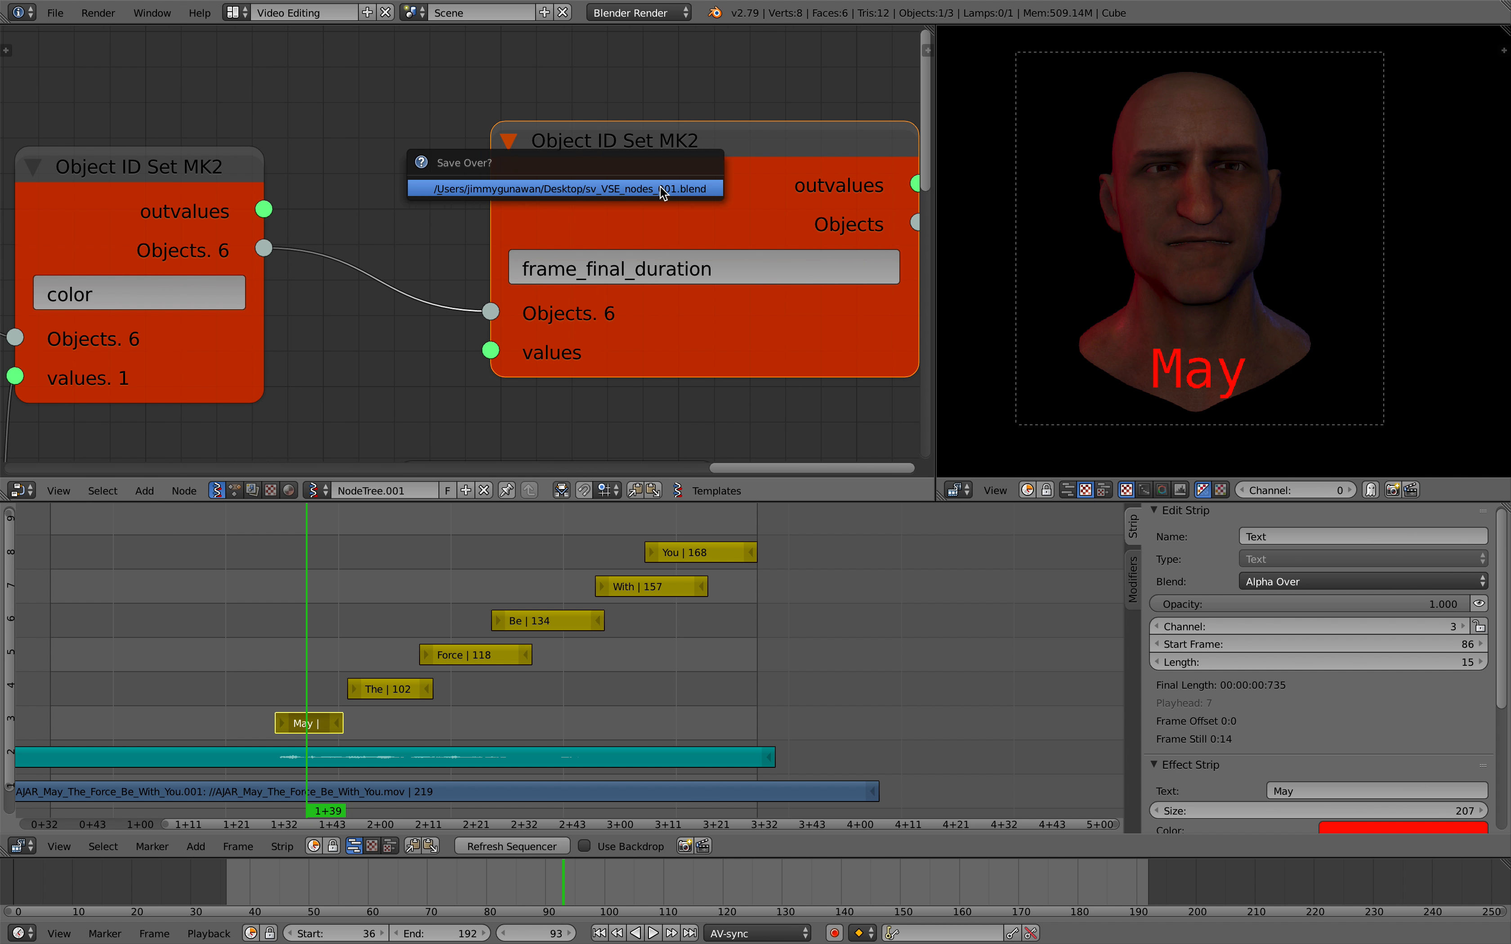
click(661, 187)
scroll(625, 200, down, 3)
middle_drag(546, 216, 607, 215)
scroll(587, 349, down, 3)
middle_drag(608, 356, 688, 282)
drag(688, 281, 808, 285)
scroll(548, 280, down, 2)
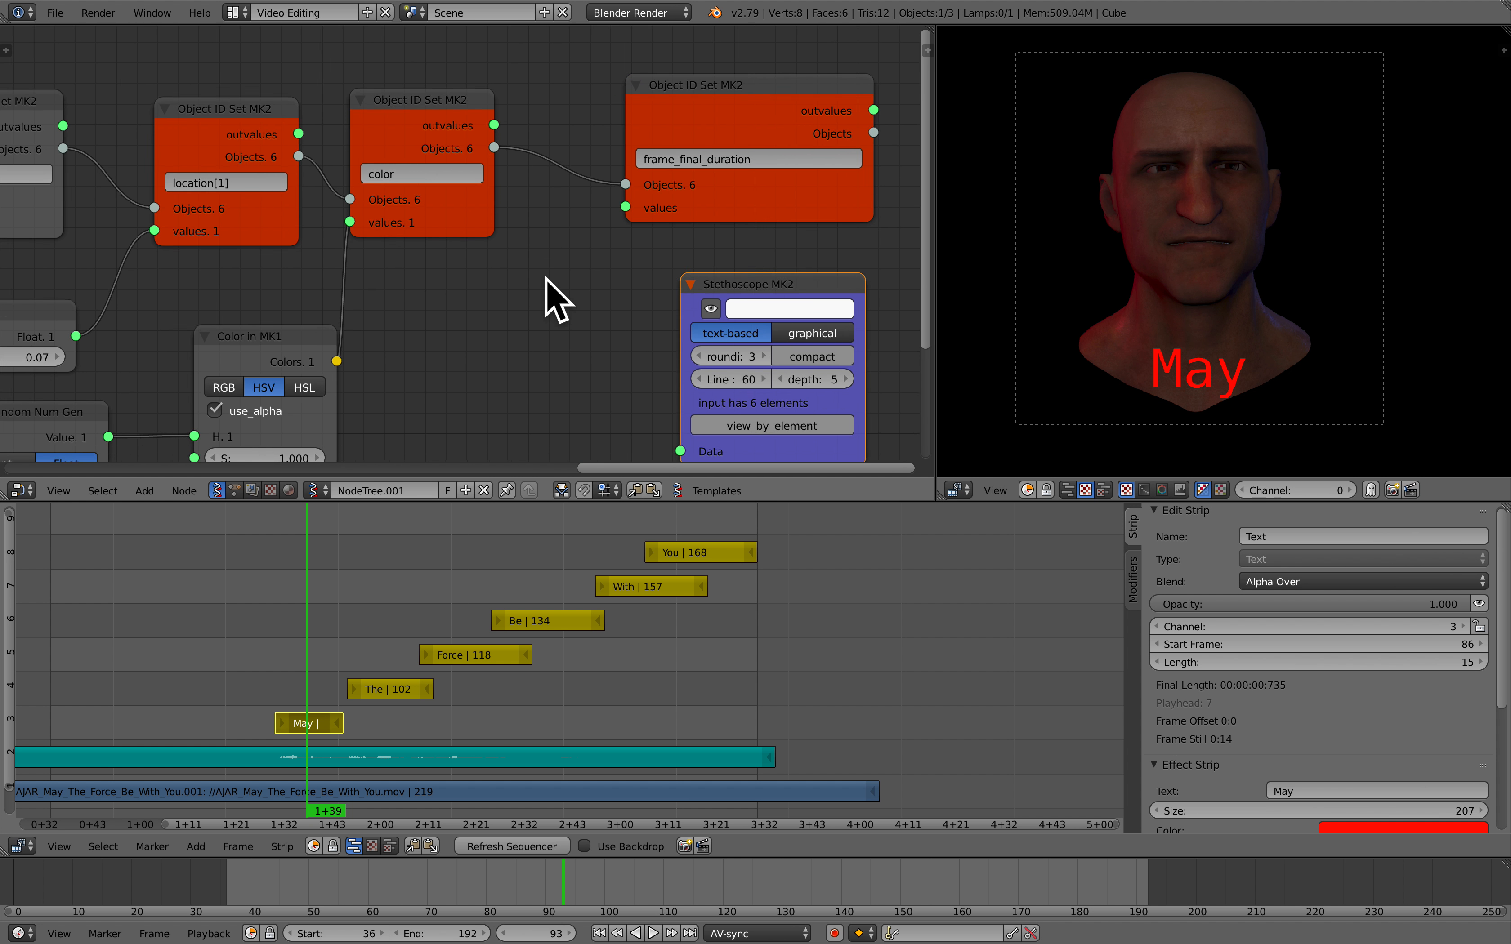
- Add an Int node, link it to the frame_final_duration node's values input and set it to 23
key(shift+a)
click(496, 256)
text(int)
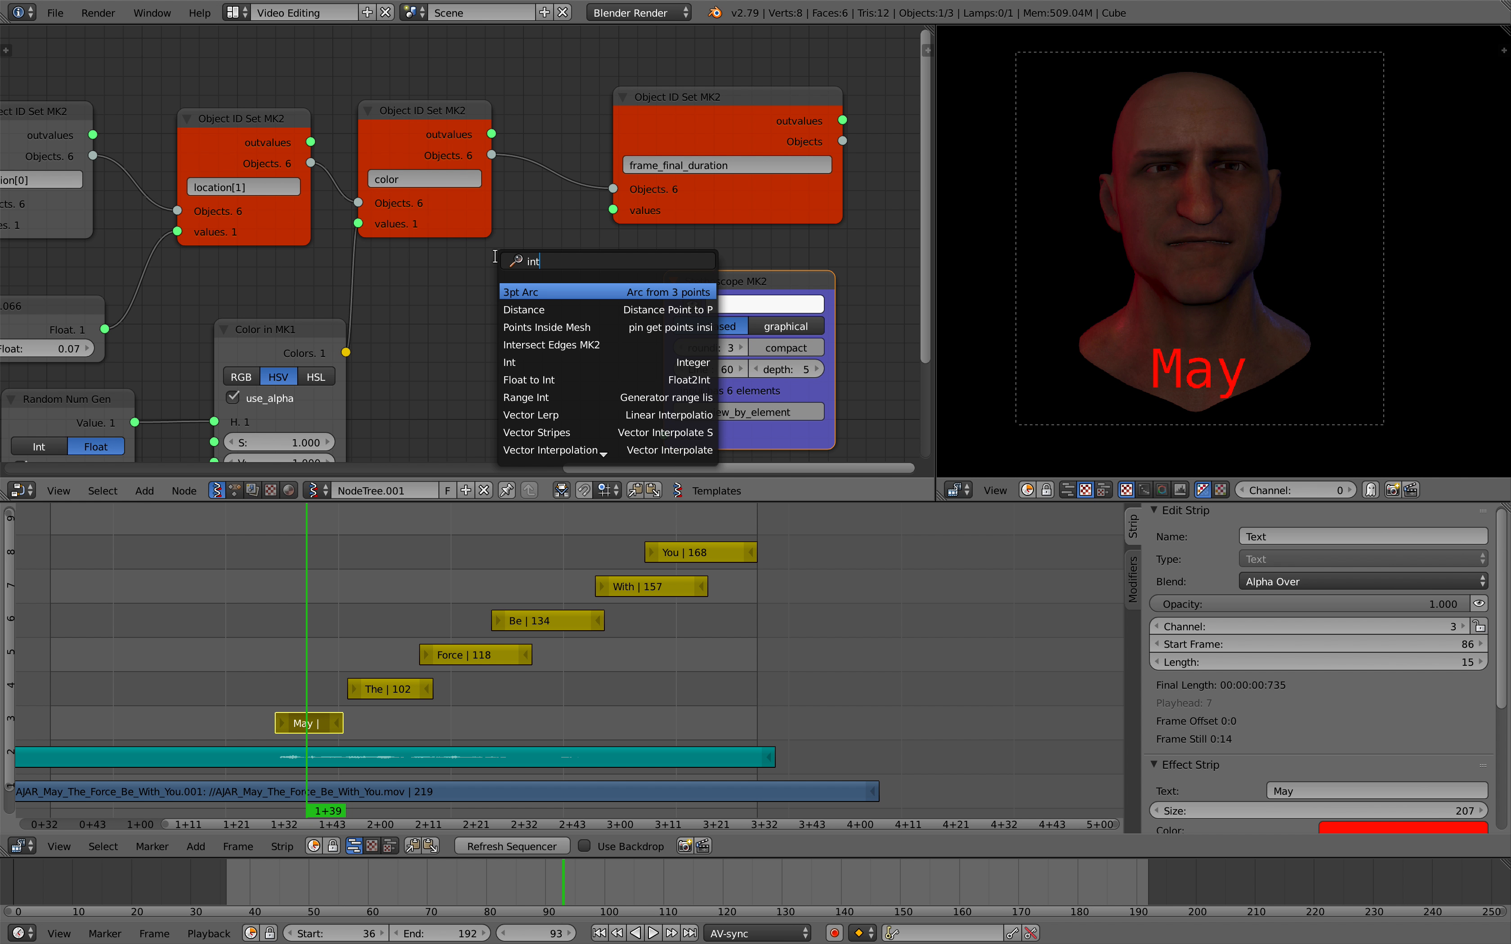
click(510, 362)
drag(589, 331, 613, 228)
drag(554, 341, 610, 340)
- Play the captions to check their timing and set the Int node to 13
key(alt+a)
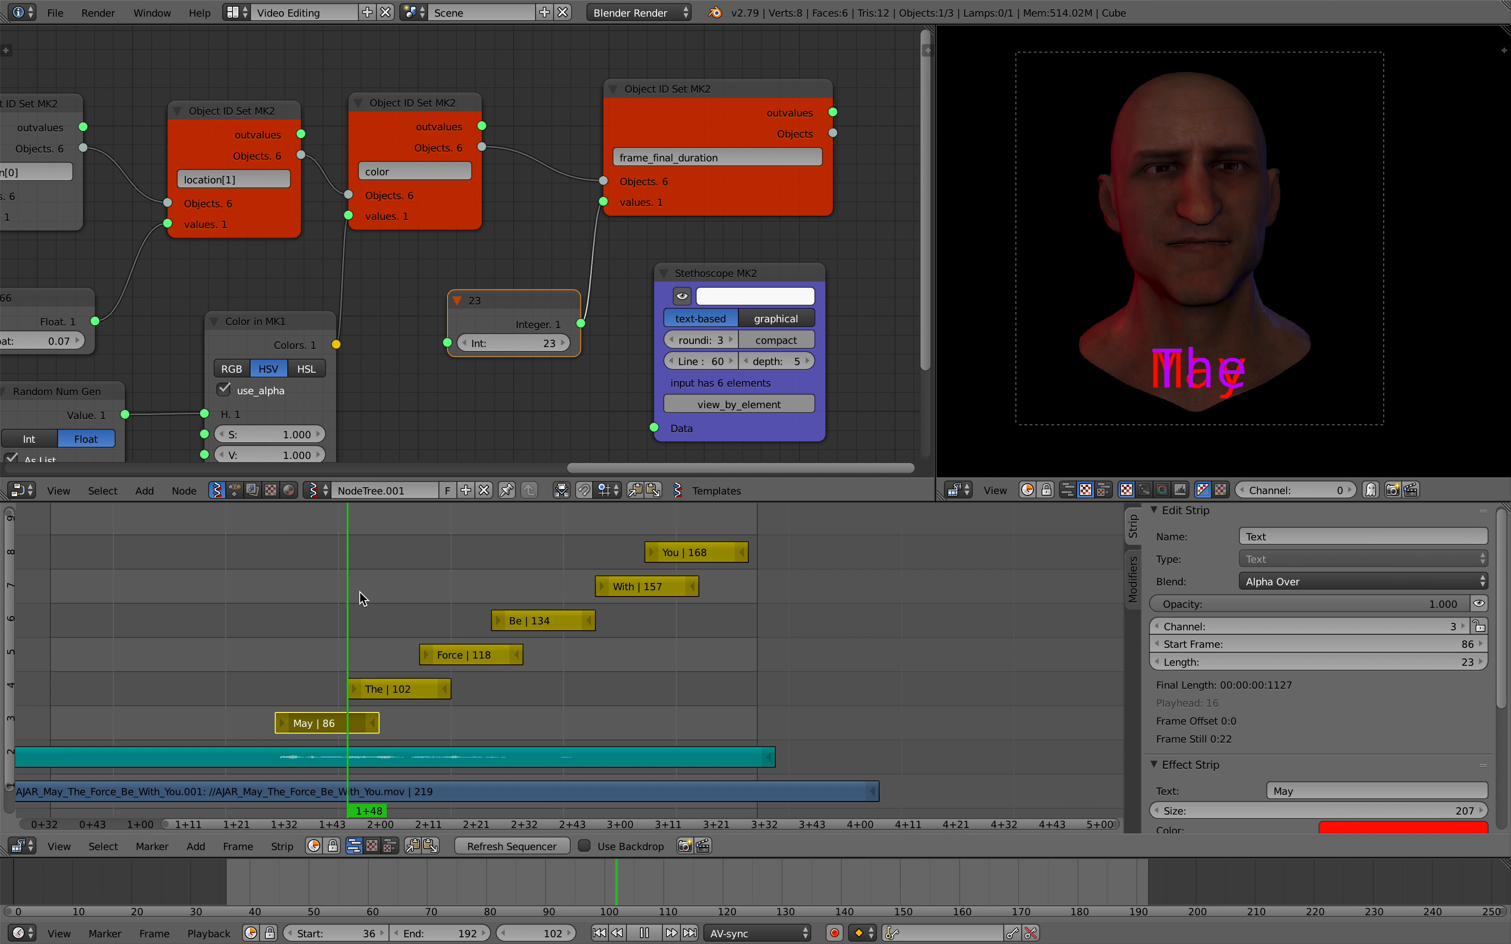
click(271, 602)
key(alt+a)
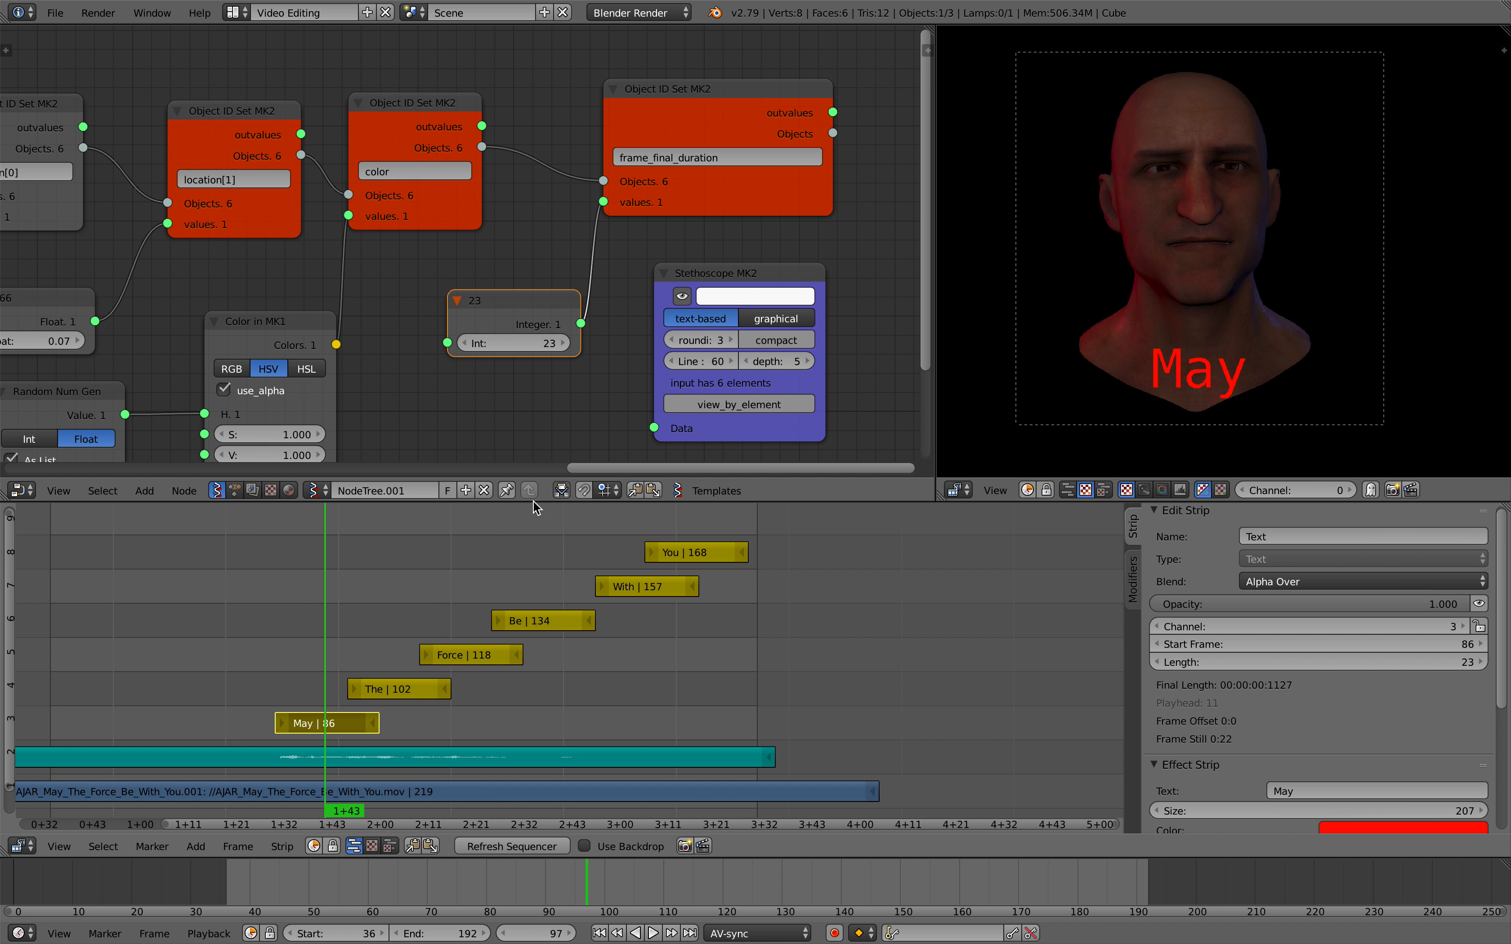
mouse_move(525, 345)
mouse_down()
mouse_move(490, 345)
mouse_move(504, 344)
mouse_up()
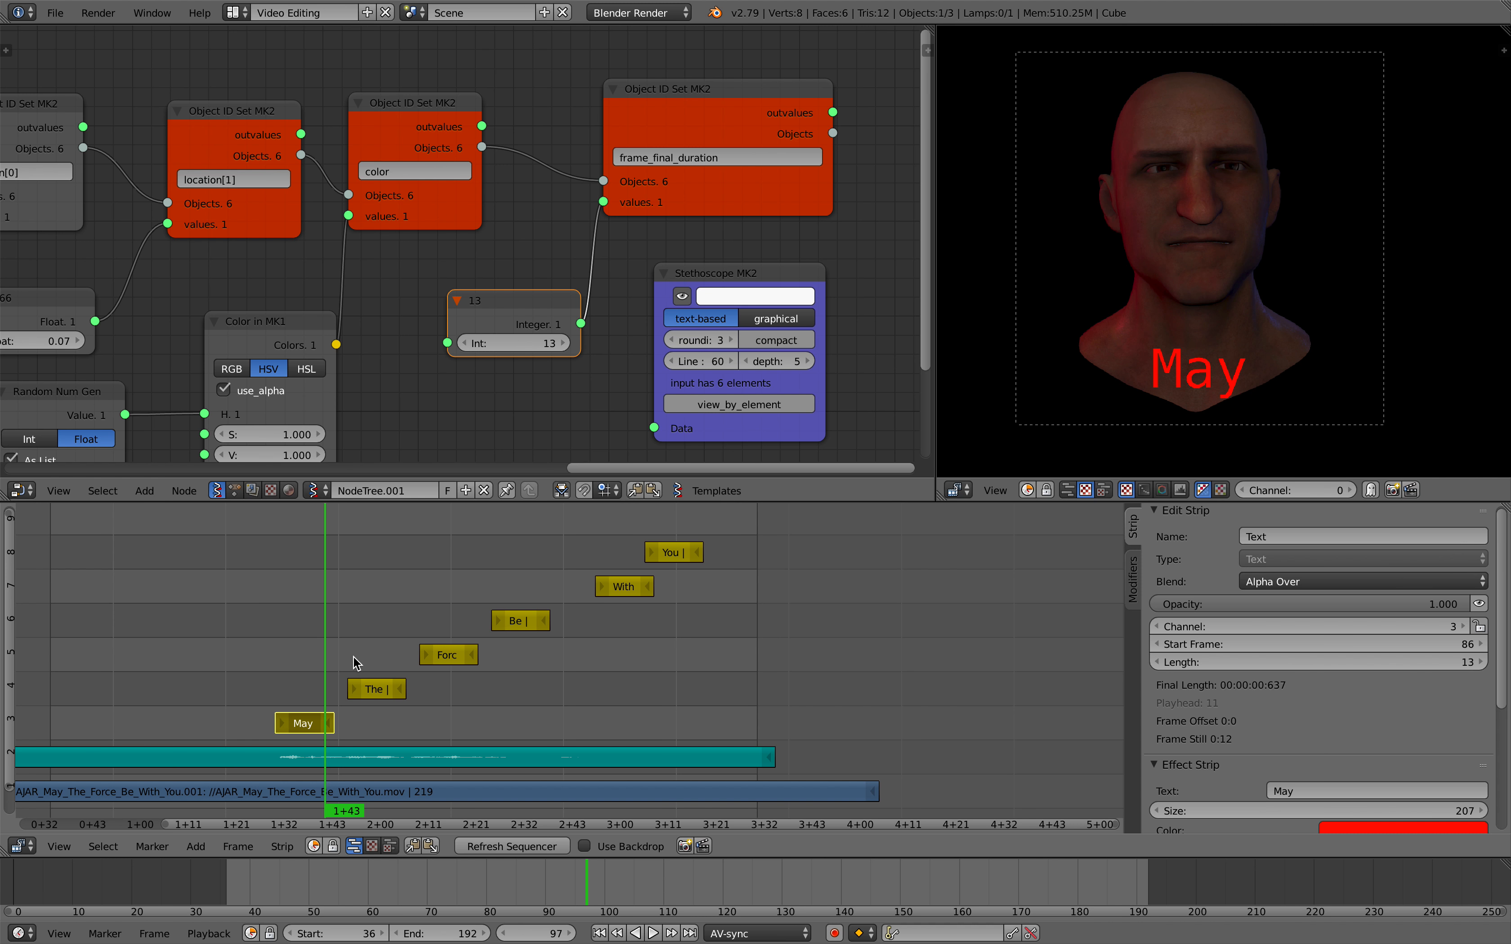
- Play back the captions to check how the shortened strips match the speech
key(alt+a)
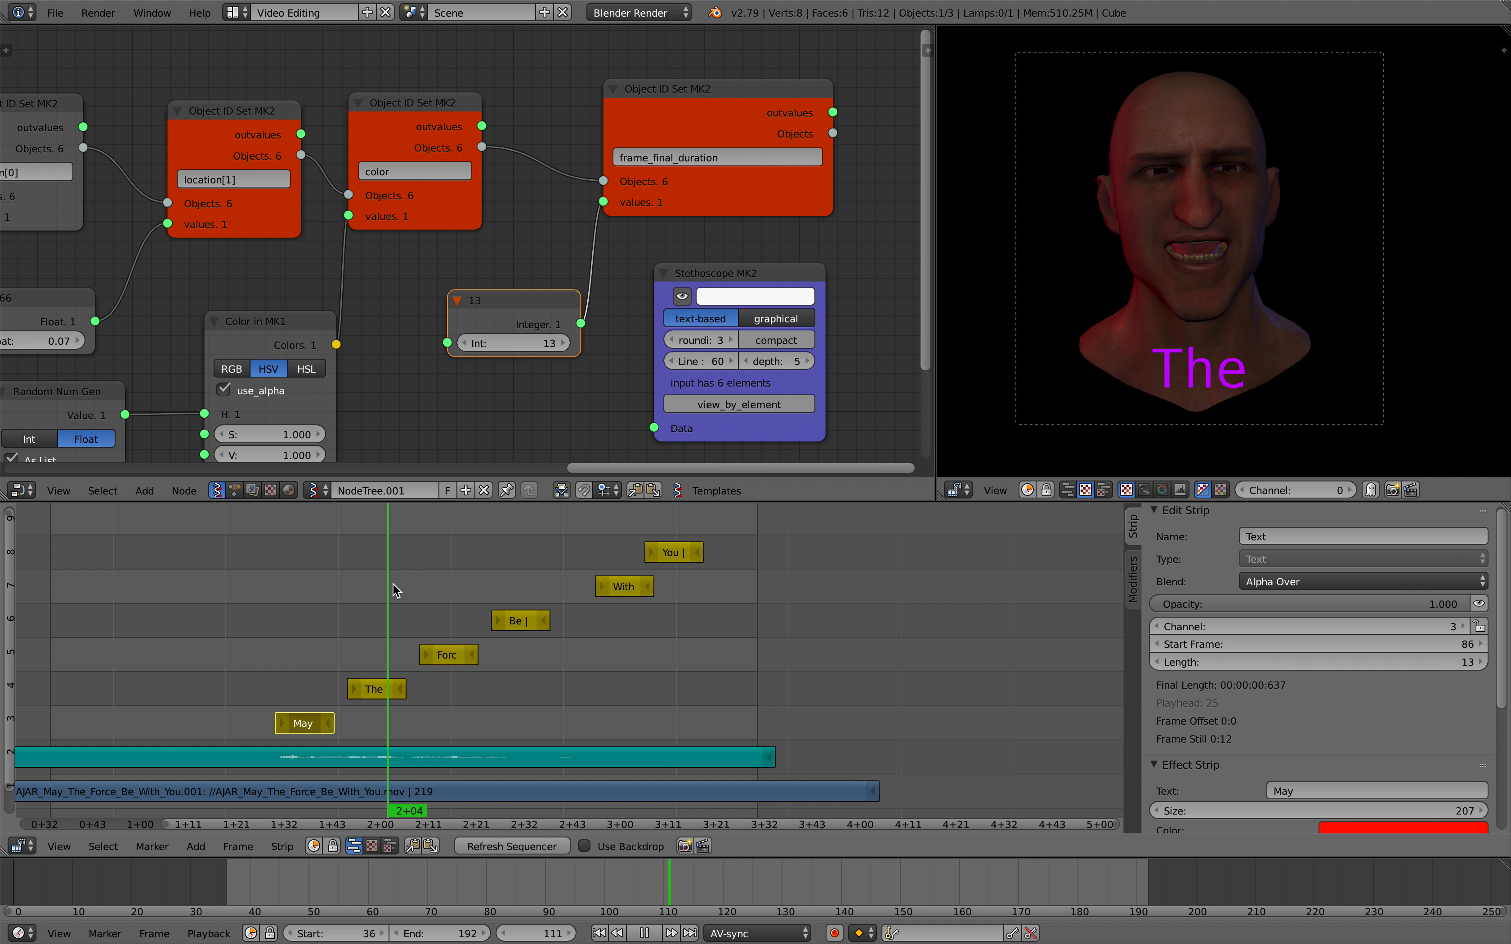
mouse_move(394, 590)
mouse_down()
mouse_move(370, 581)
mouse_move(579, 553)
mouse_move(423, 565)
mouse_move(371, 604)
mouse_up()
key(alt+a)
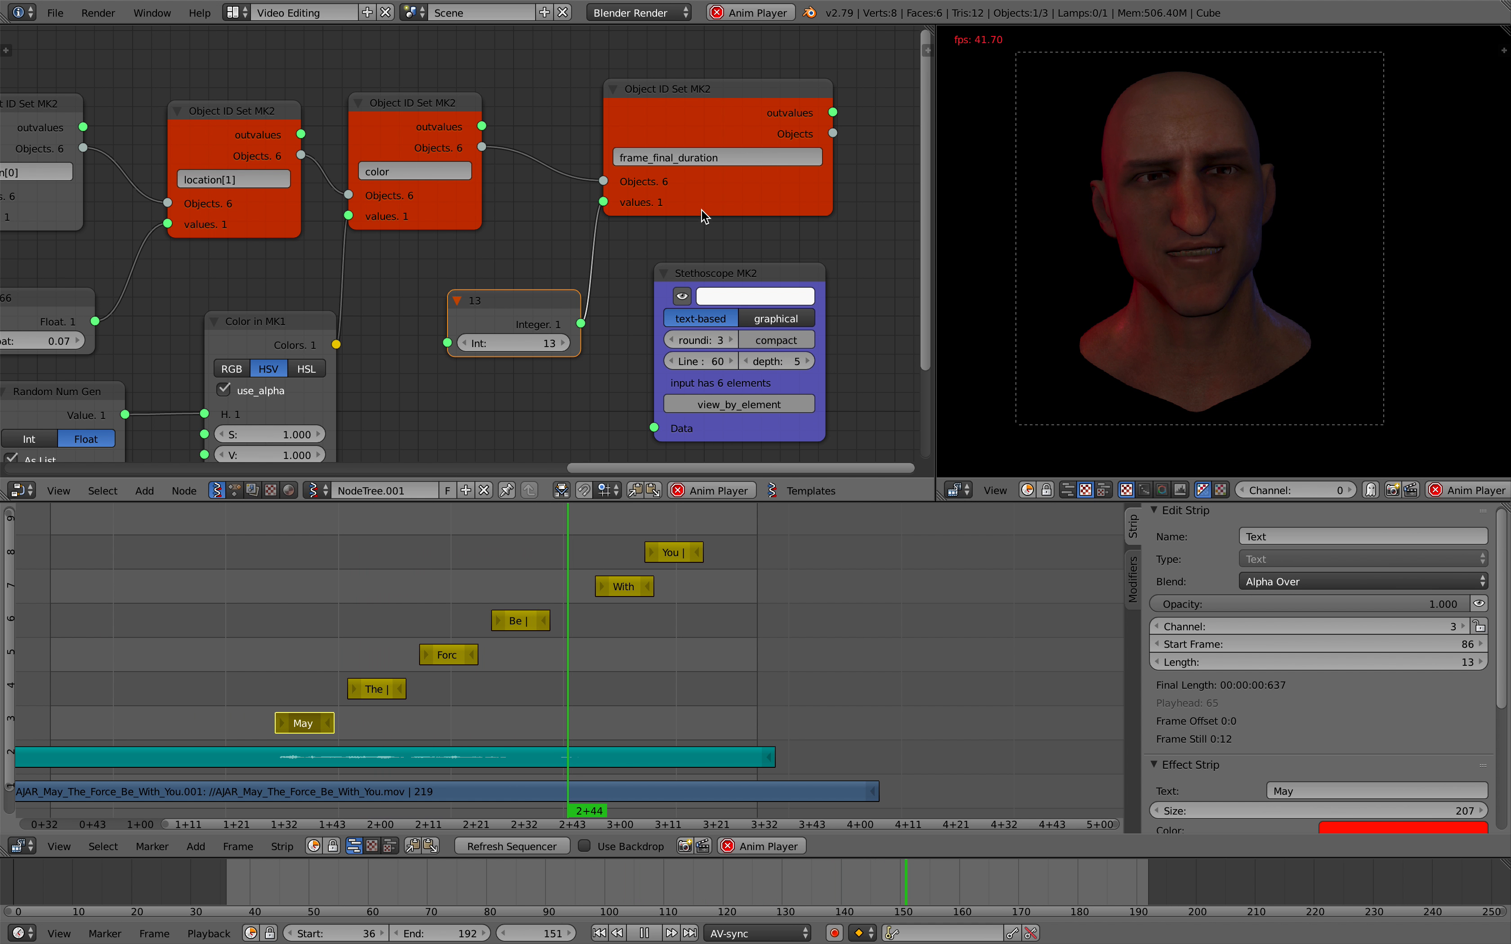
drag(701, 211, 790, 201)
key(alt+a)
- Reposition the frame_final_duration and Stethoscope nodes farther from the color node and the Int node
middle_drag(735, 243, 639, 248)
drag(729, 206, 754, 193)
drag(691, 273, 812, 315)
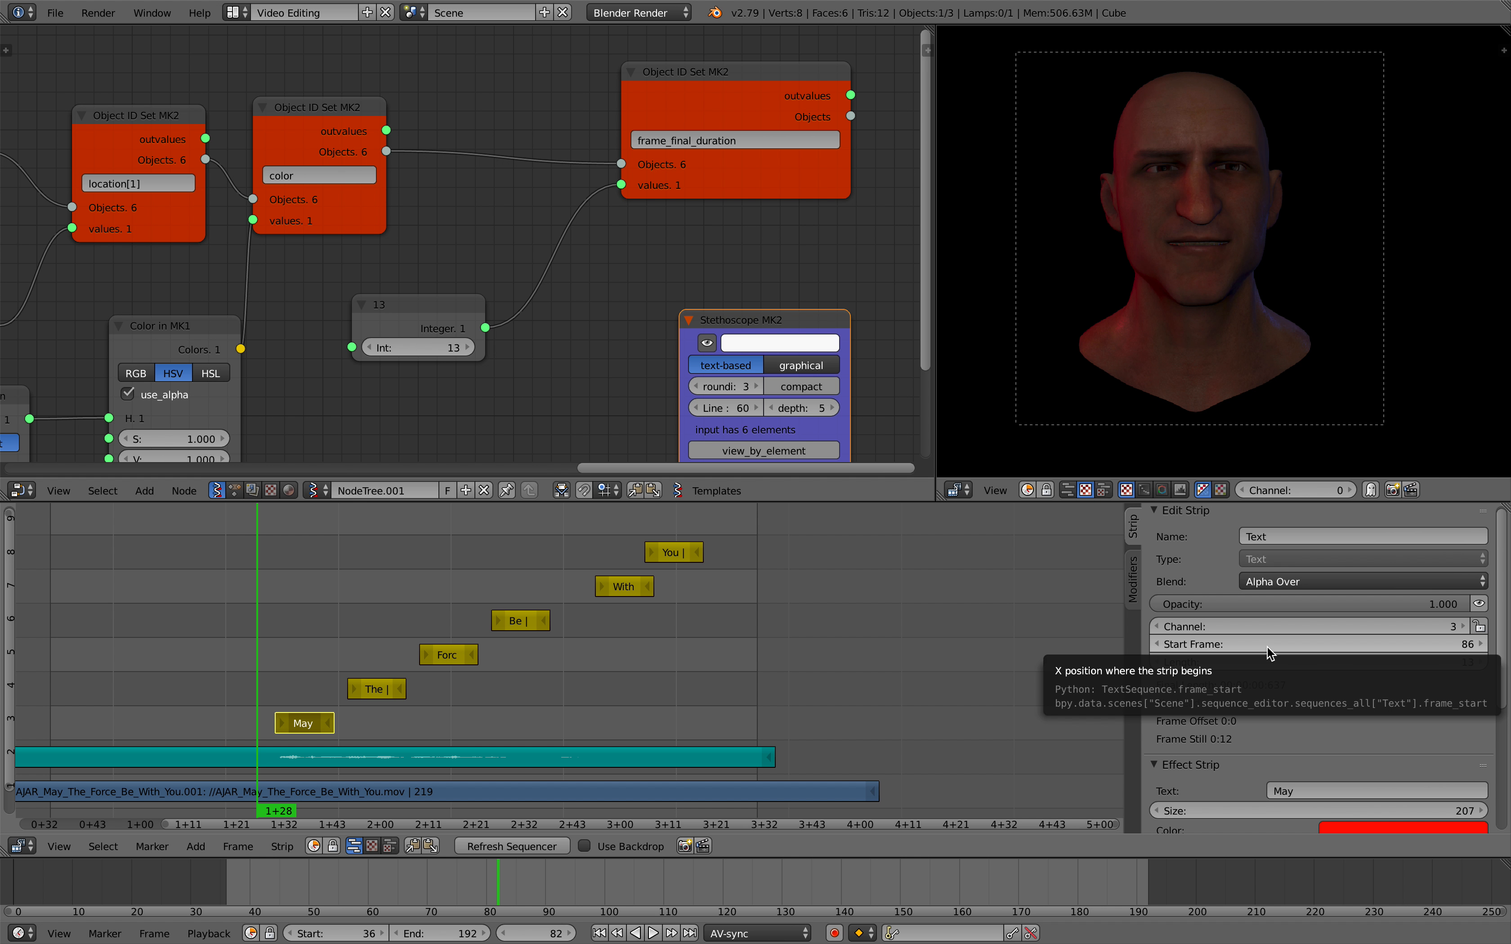
- Duplicate the frame_final_duration node, link its Objects output into the copy and set the copy's property to frame_start
scroll(519, 245, down, 1)
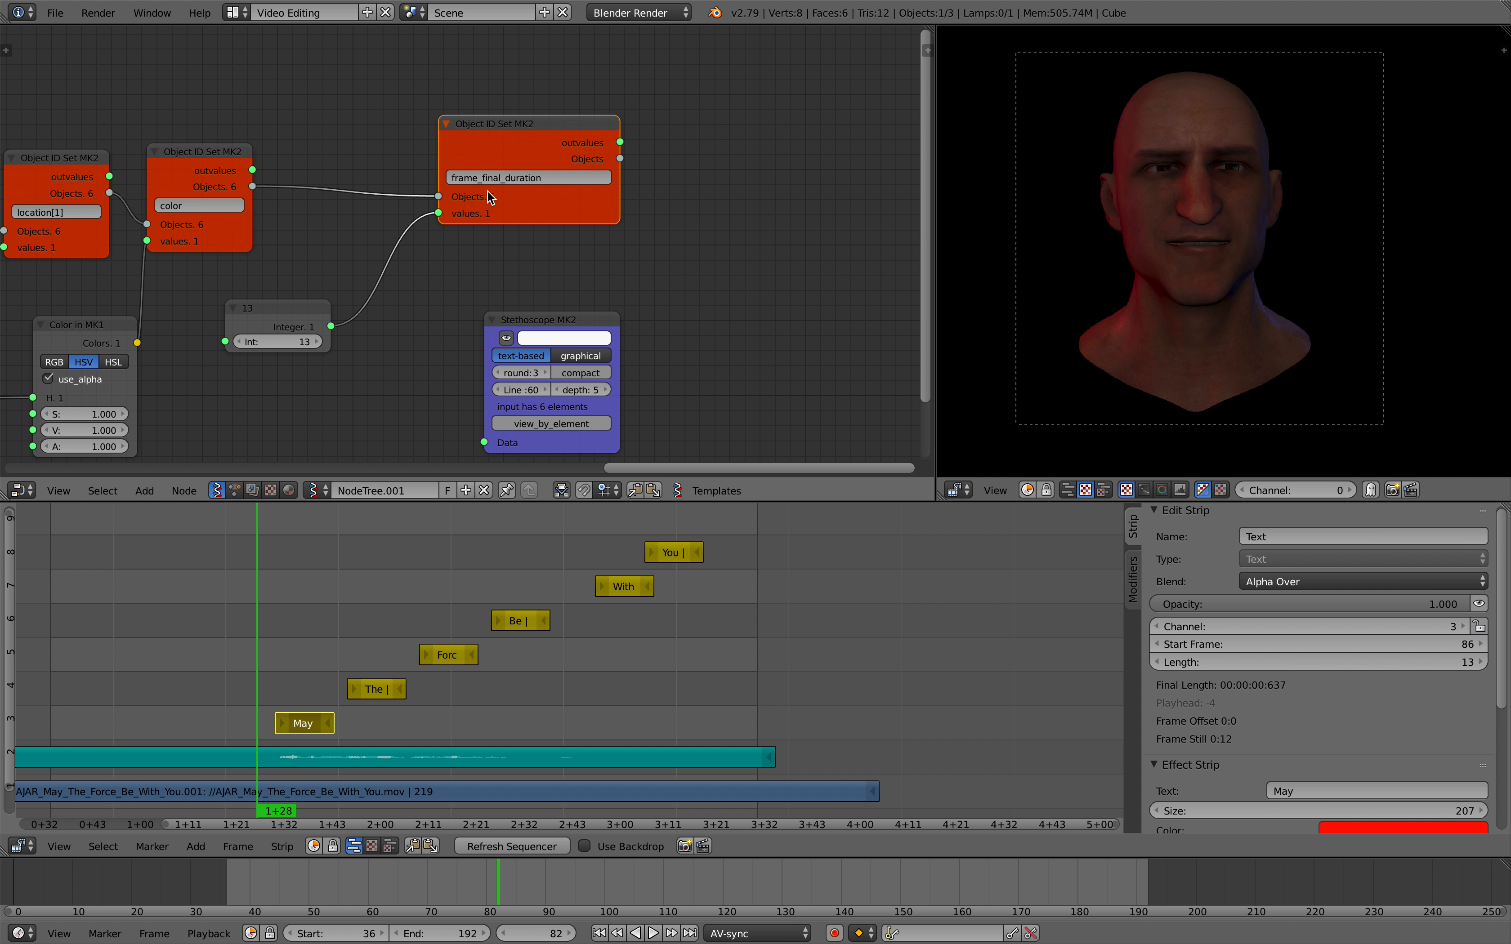
key(shift+d)
click(728, 156)
middle_drag(727, 157, 616, 180)
drag(518, 187, 549, 230)
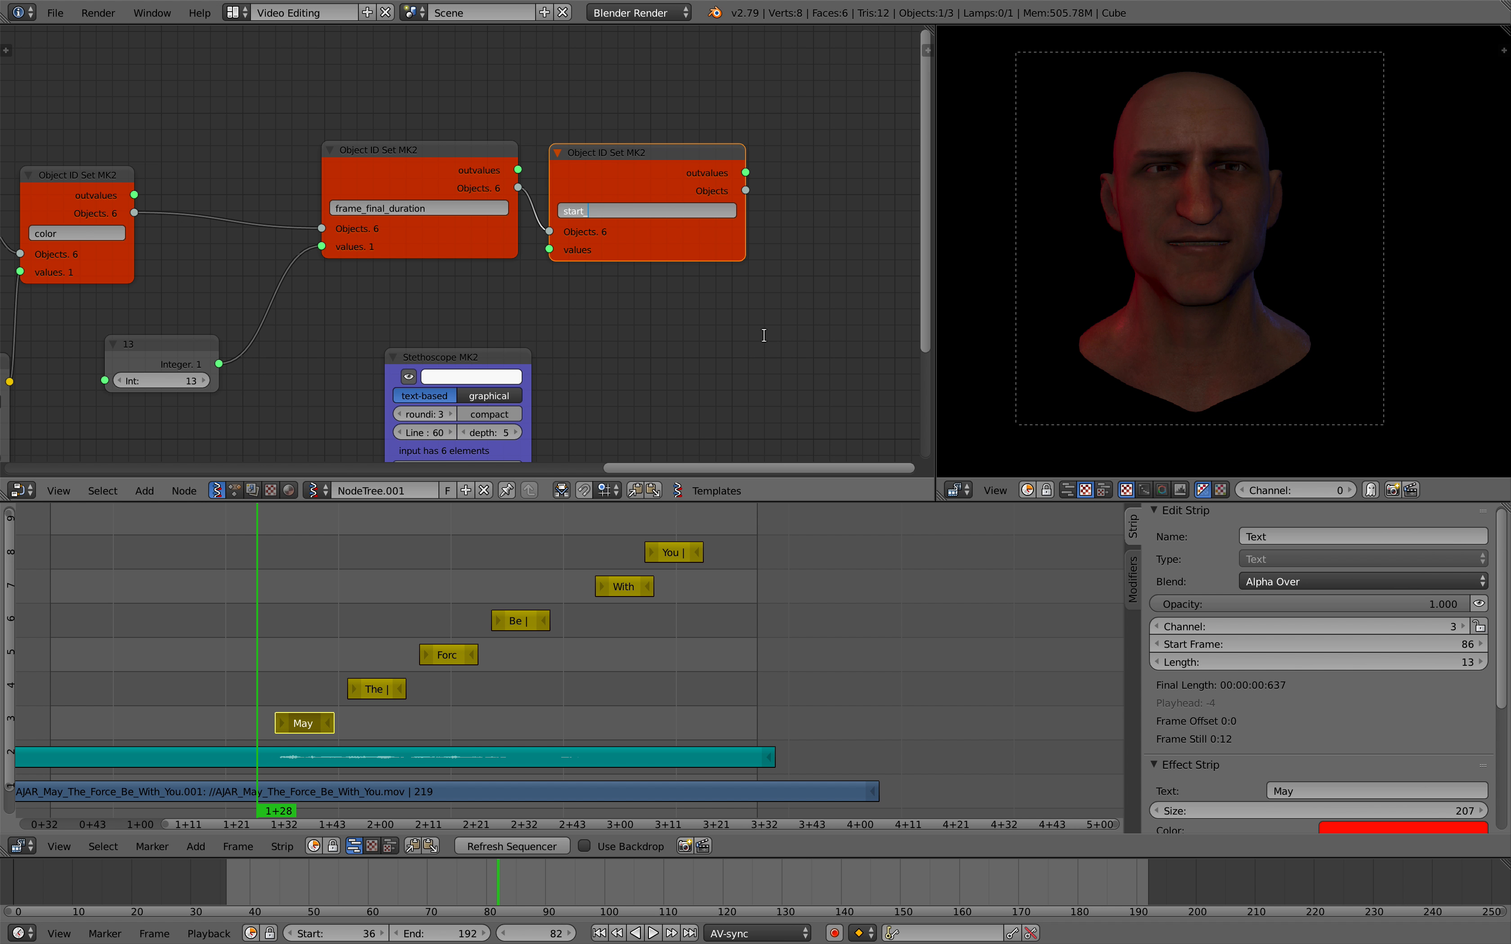
key(Return)
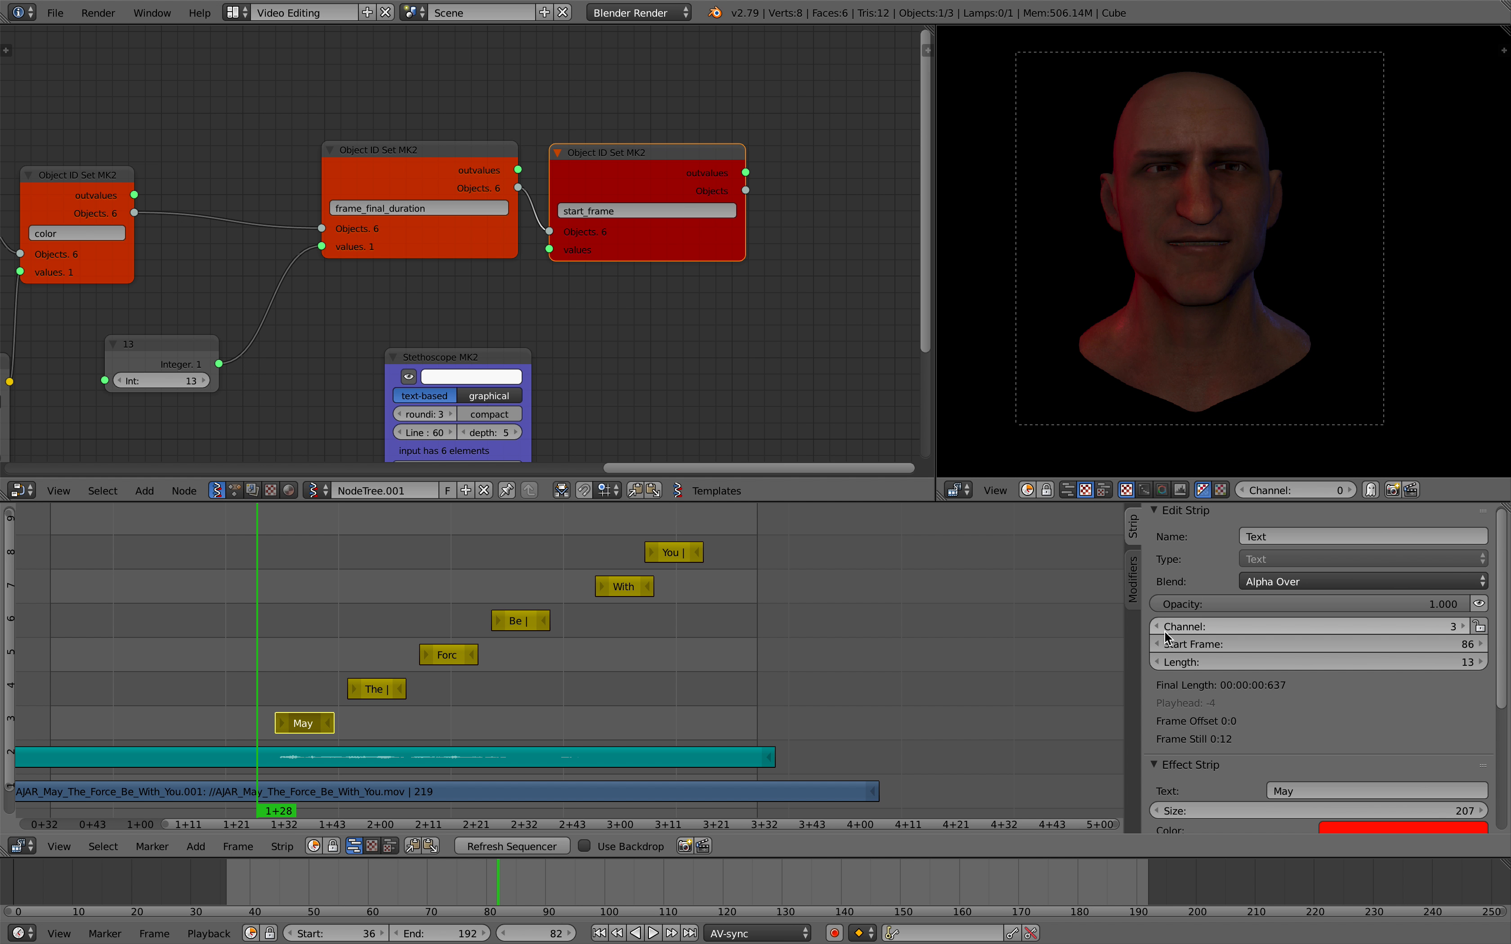
scroll(659, 211, up, 2)
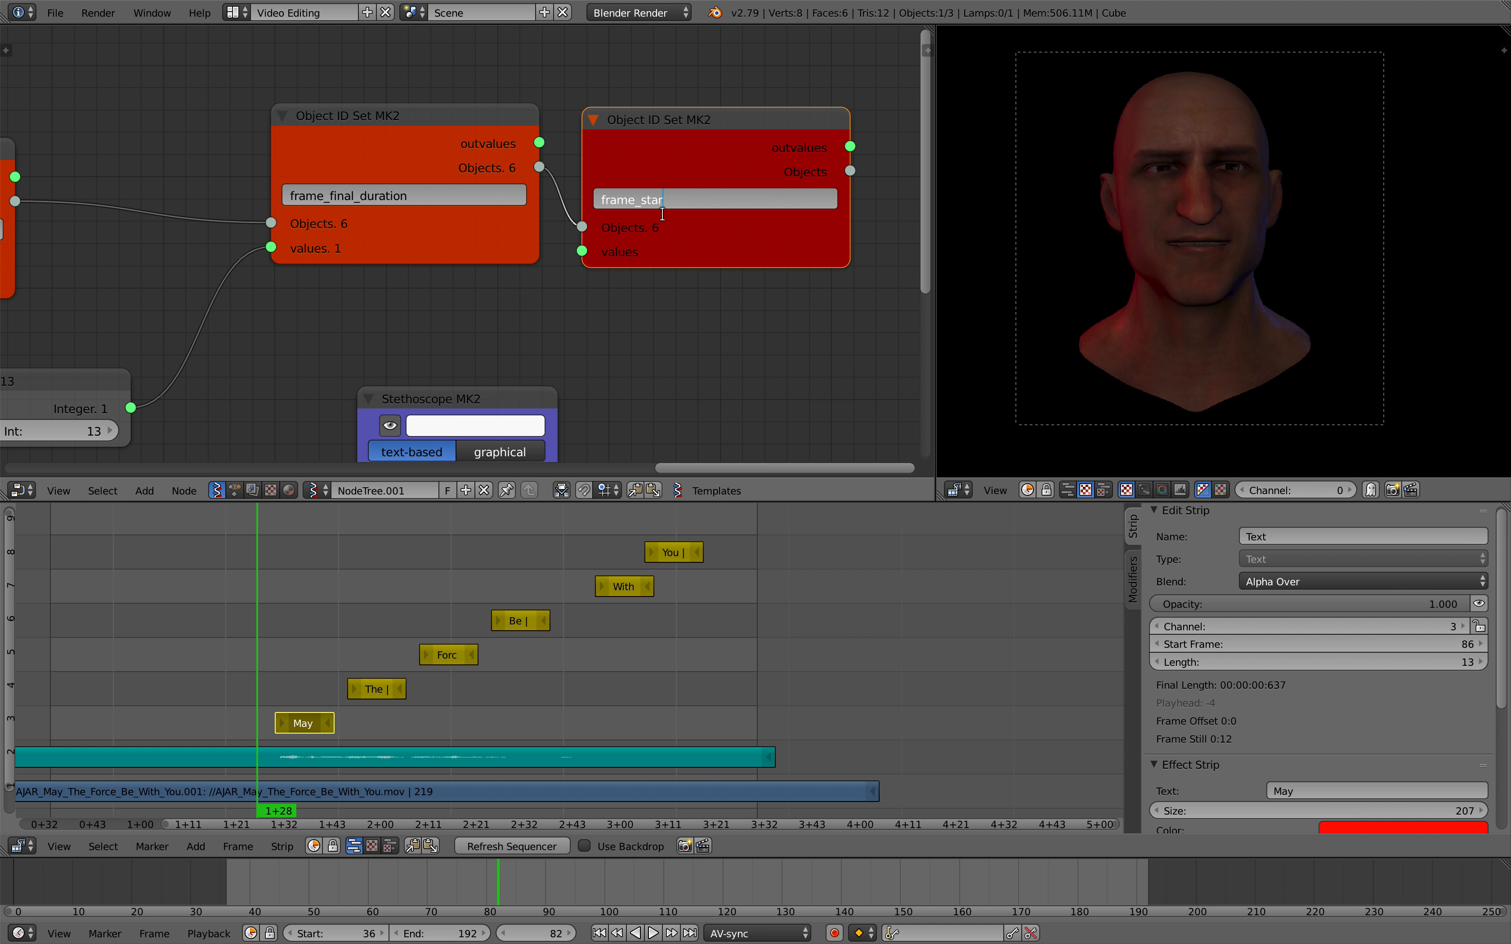
text(t)
key(Return)
- Duplicate the Int node, link the copy to the frame_start node's values input and set it to 75
scroll(680, 262, down, 1)
shift+scroll(562, 319, down, 2)
drag(483, 327, 568, 371)
middle_drag(508, 326, 537, 265)
click(155, 247)
key(shift+d)
click(458, 226)
drag(492, 250, 651, 133)
drag(418, 270, 487, 271)
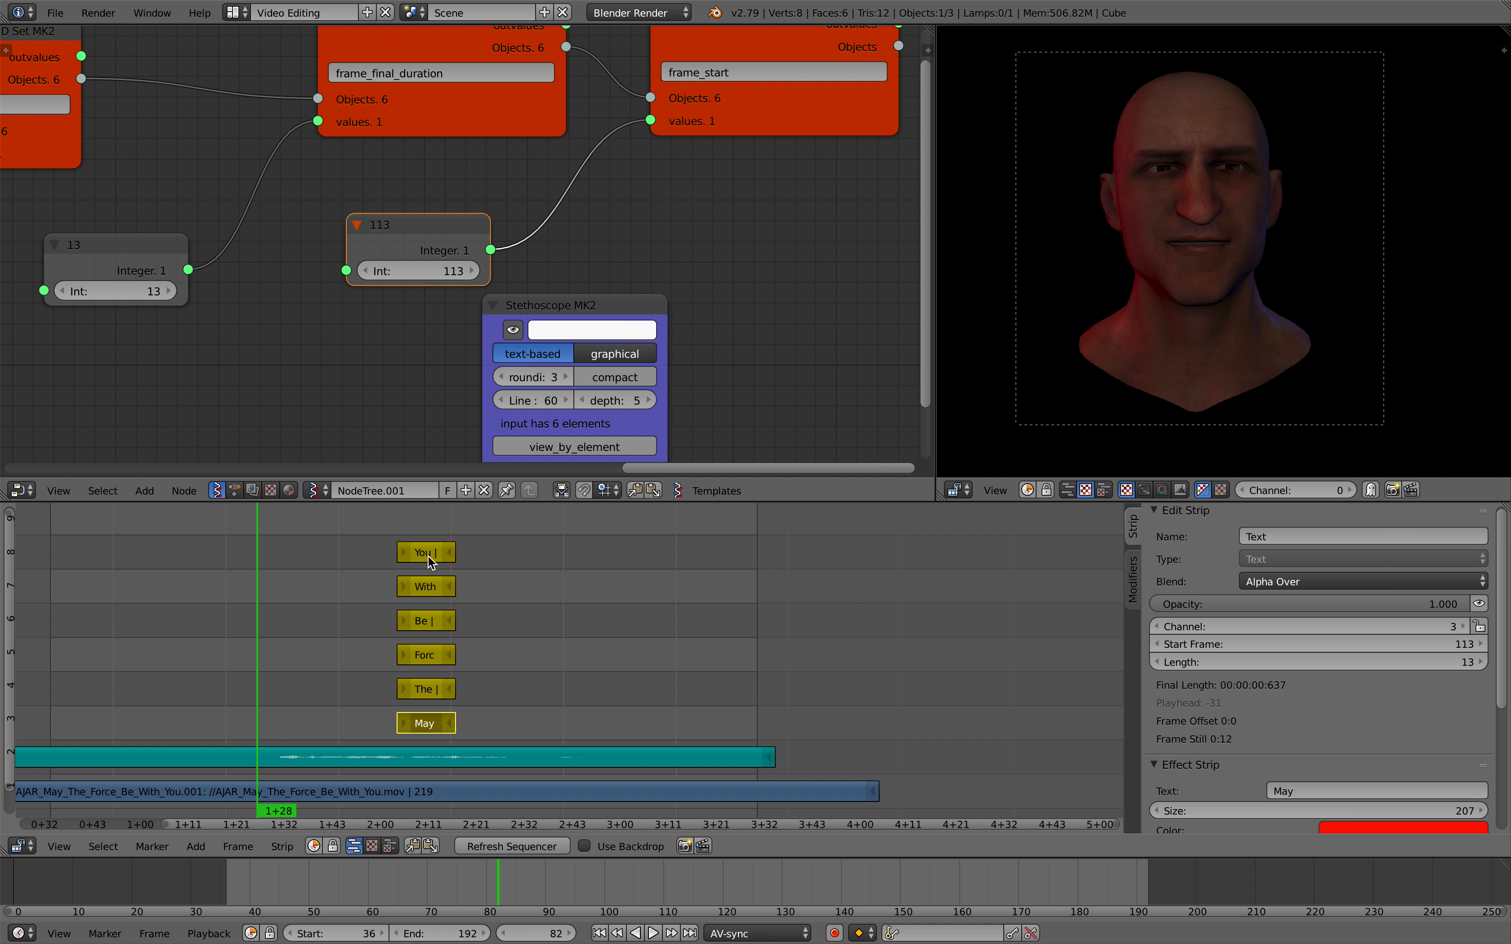
drag(568, 306, 601, 319)
mouse_move(437, 270)
mouse_down()
mouse_move(417, 271)
mouse_move(454, 270)
mouse_move(420, 270)
mouse_up()
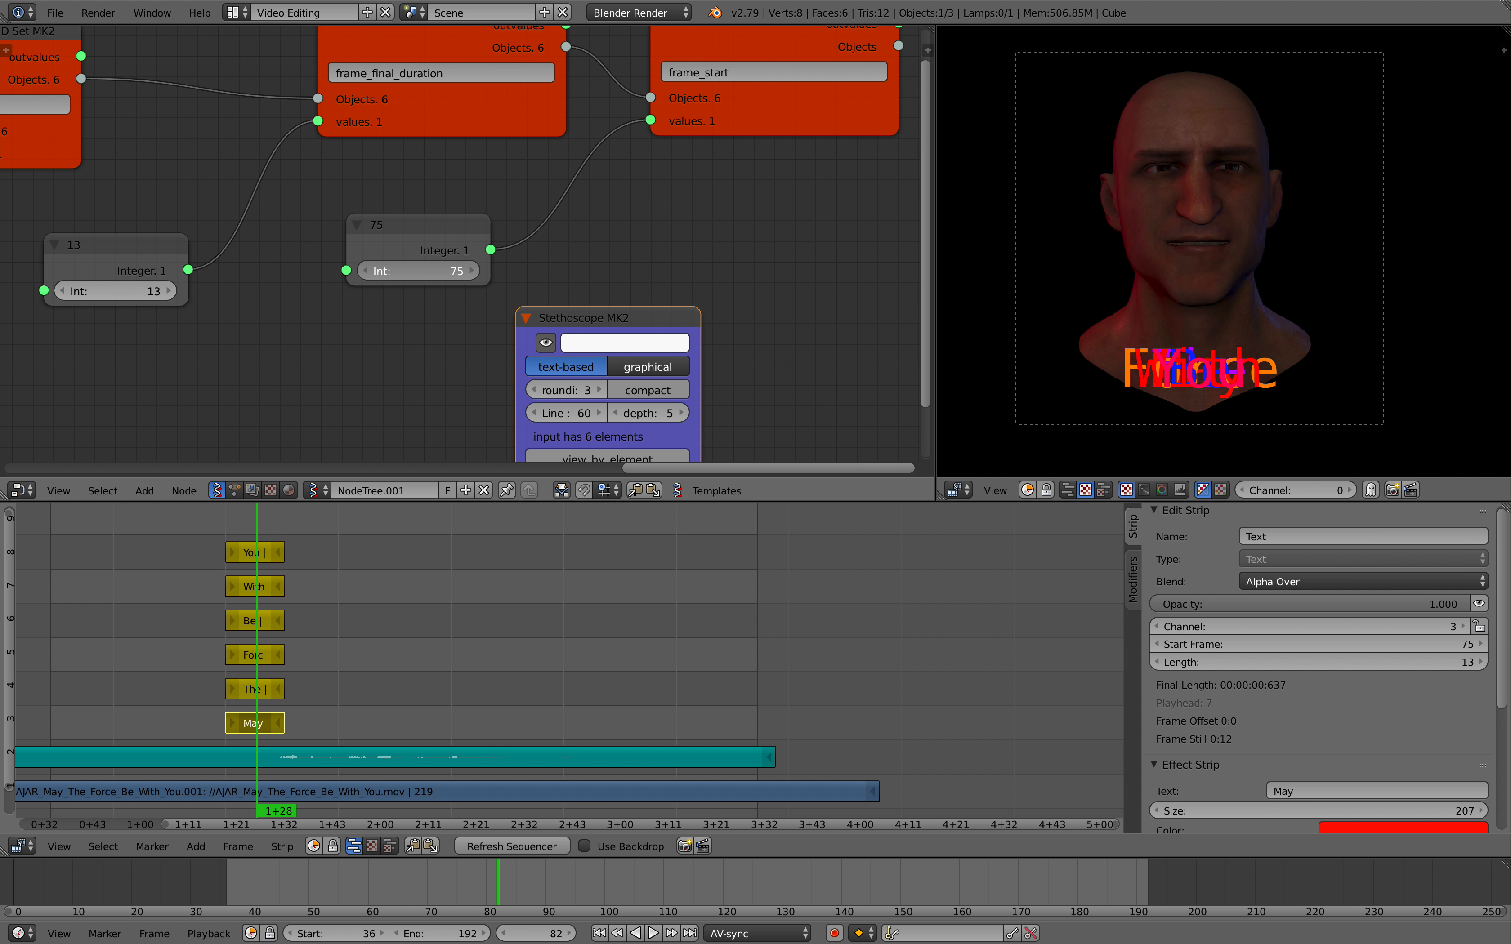
- Move the Stethoscope node farther aside and save over the existing sv_VSE_nodes_001.blend file
scroll(431, 607, down, 4)
drag(587, 324, 671, 315)
scroll(551, 364, down, 2)
middle_drag(552, 365, 492, 382)
drag(580, 350, 611, 350)
key(ctrl+s)
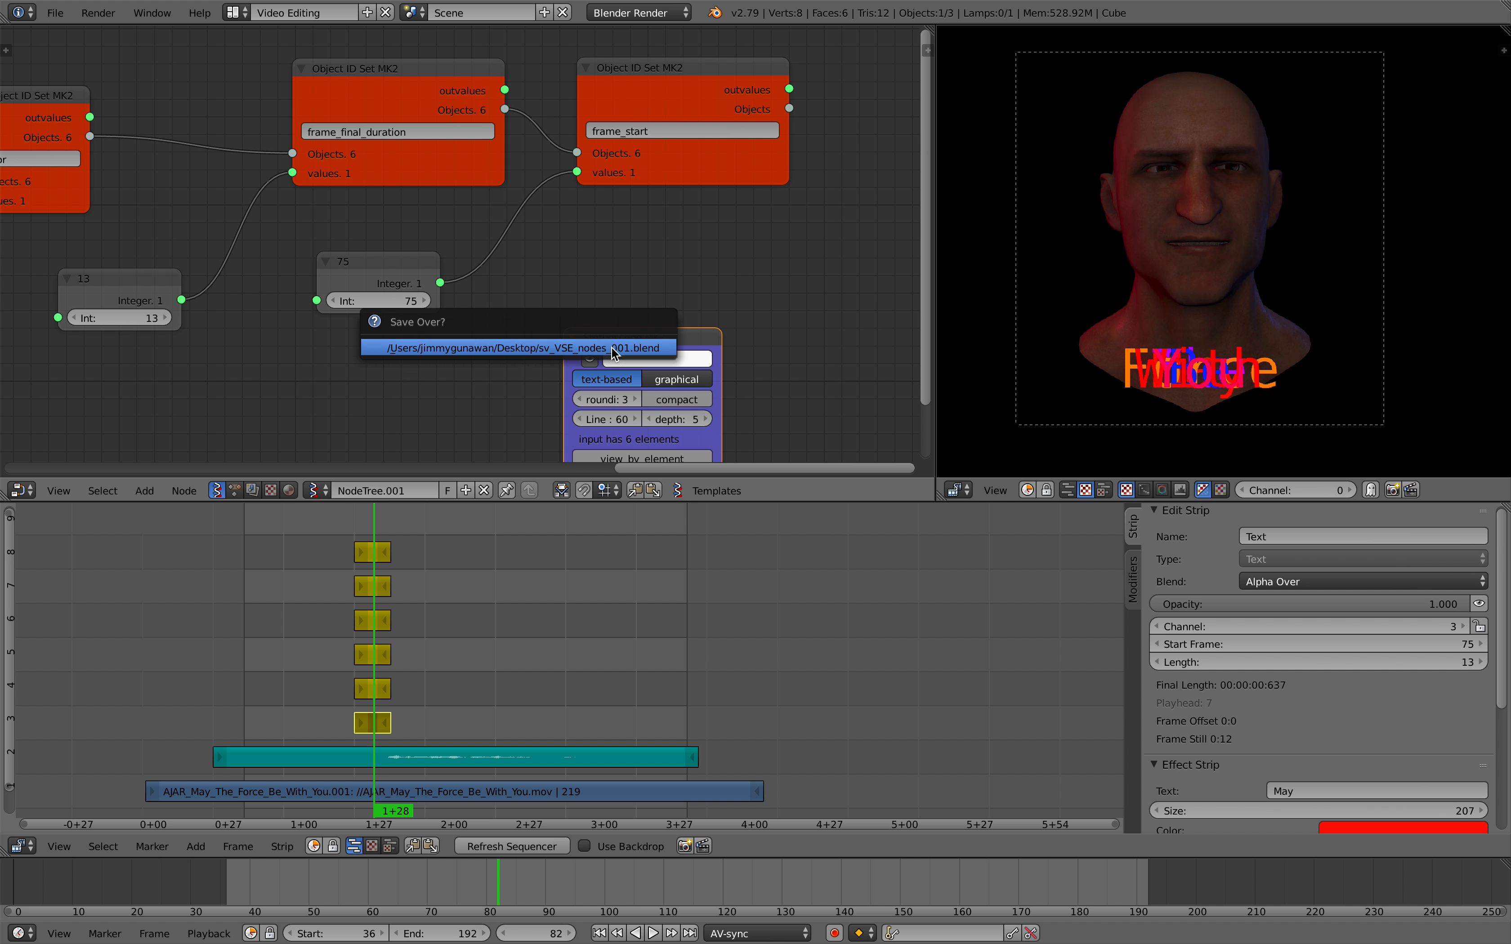
click(612, 352)
- Disconnect the 75 Int node from the frame_start node and add a List Input node beside it
mouse_move(435, 265)
mouse_down()
mouse_move(497, 244)
mouse_move(454, 273)
mouse_move(431, 262)
mouse_up()
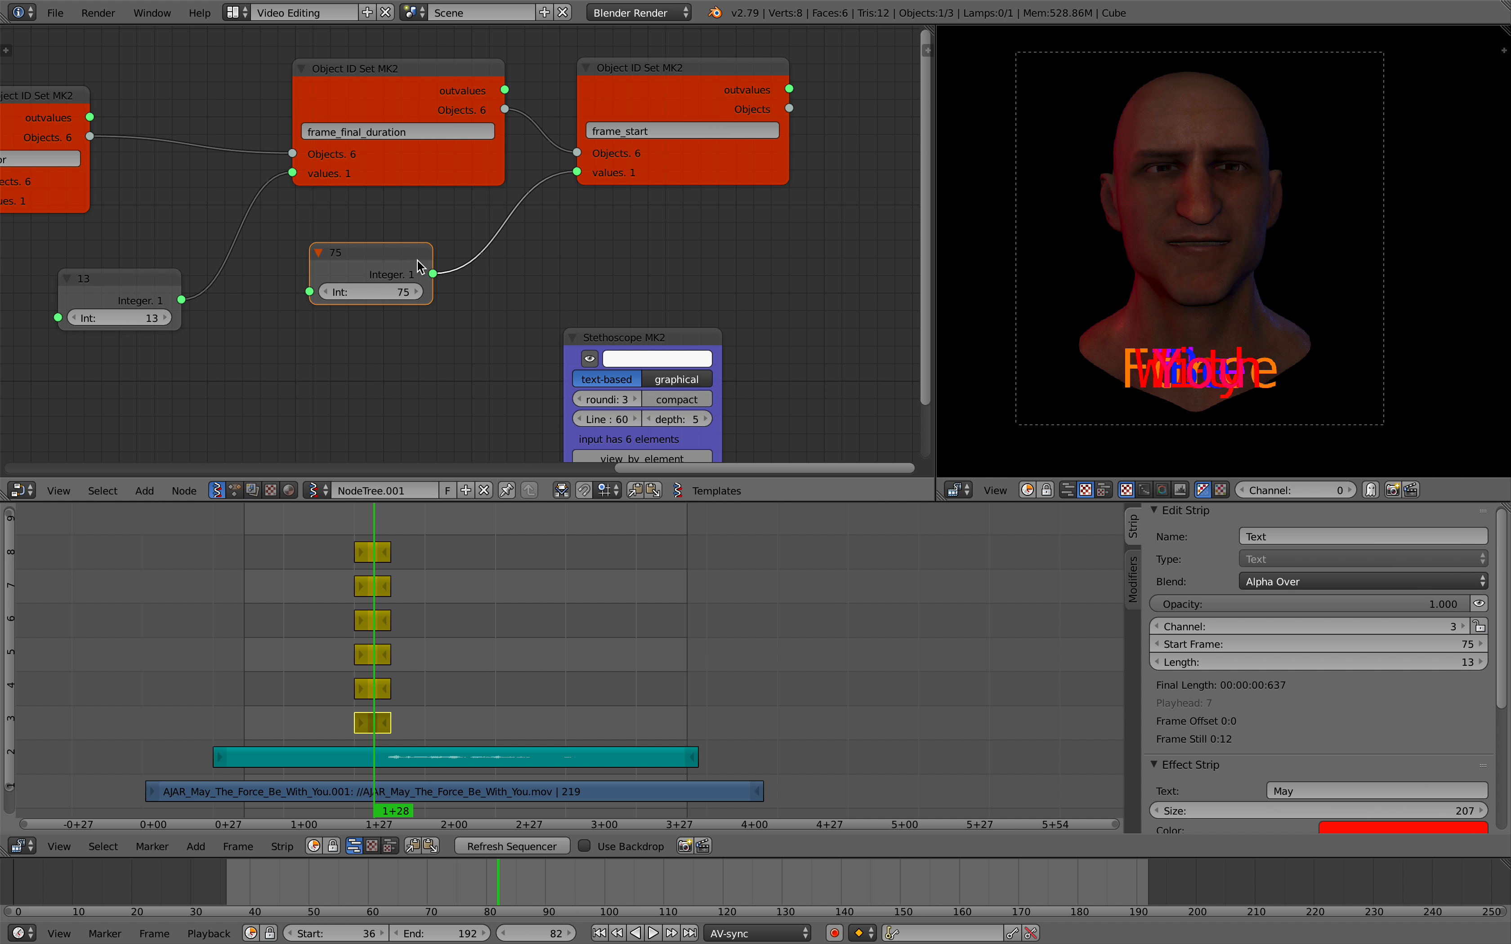
scroll(675, 237, up, 2)
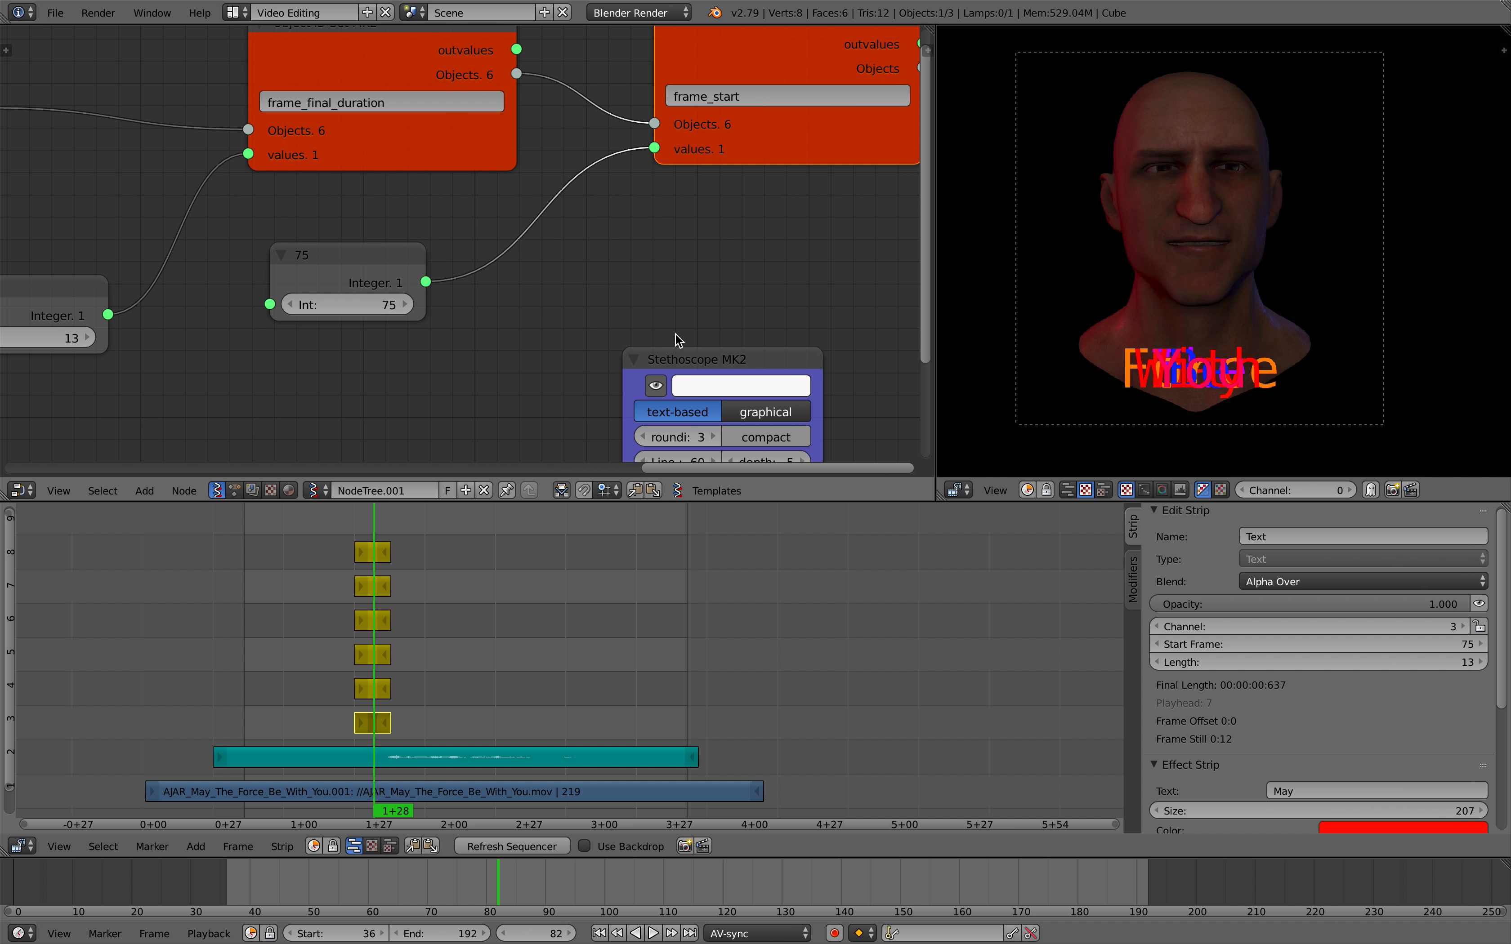
drag(653, 148, 573, 201)
key(alt+space)
text(list i)
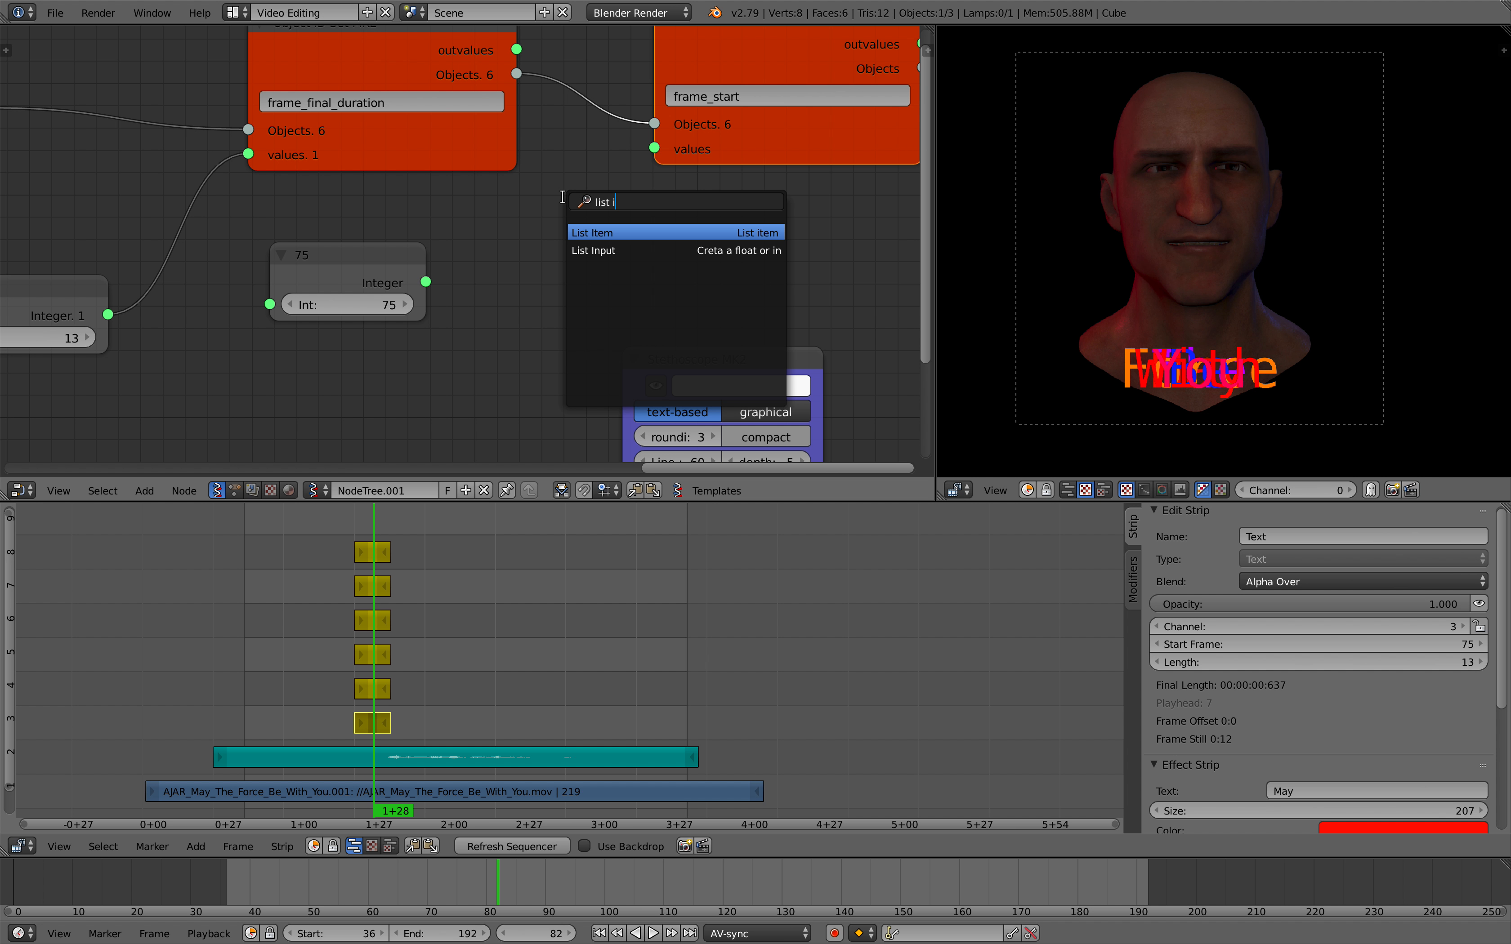
key(Down)
key(Return)
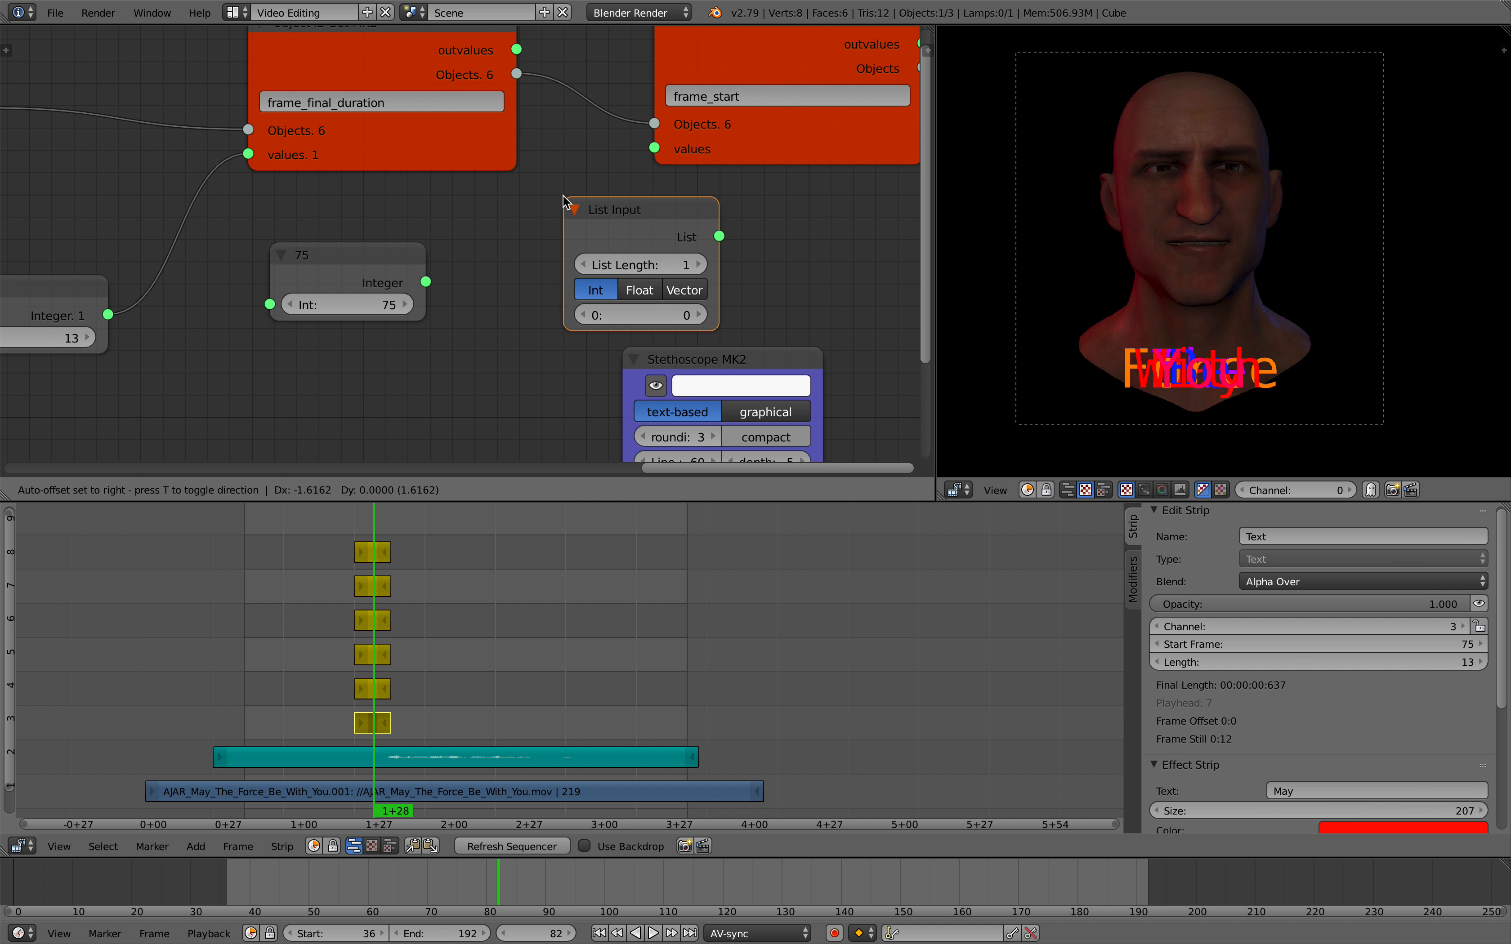
click(506, 194)
- Set the List Input node's length to 6 and link its List output to the frame_start node's values input
click(646, 253)
click(646, 252)
click(646, 252)
click(646, 252)
click(646, 252)
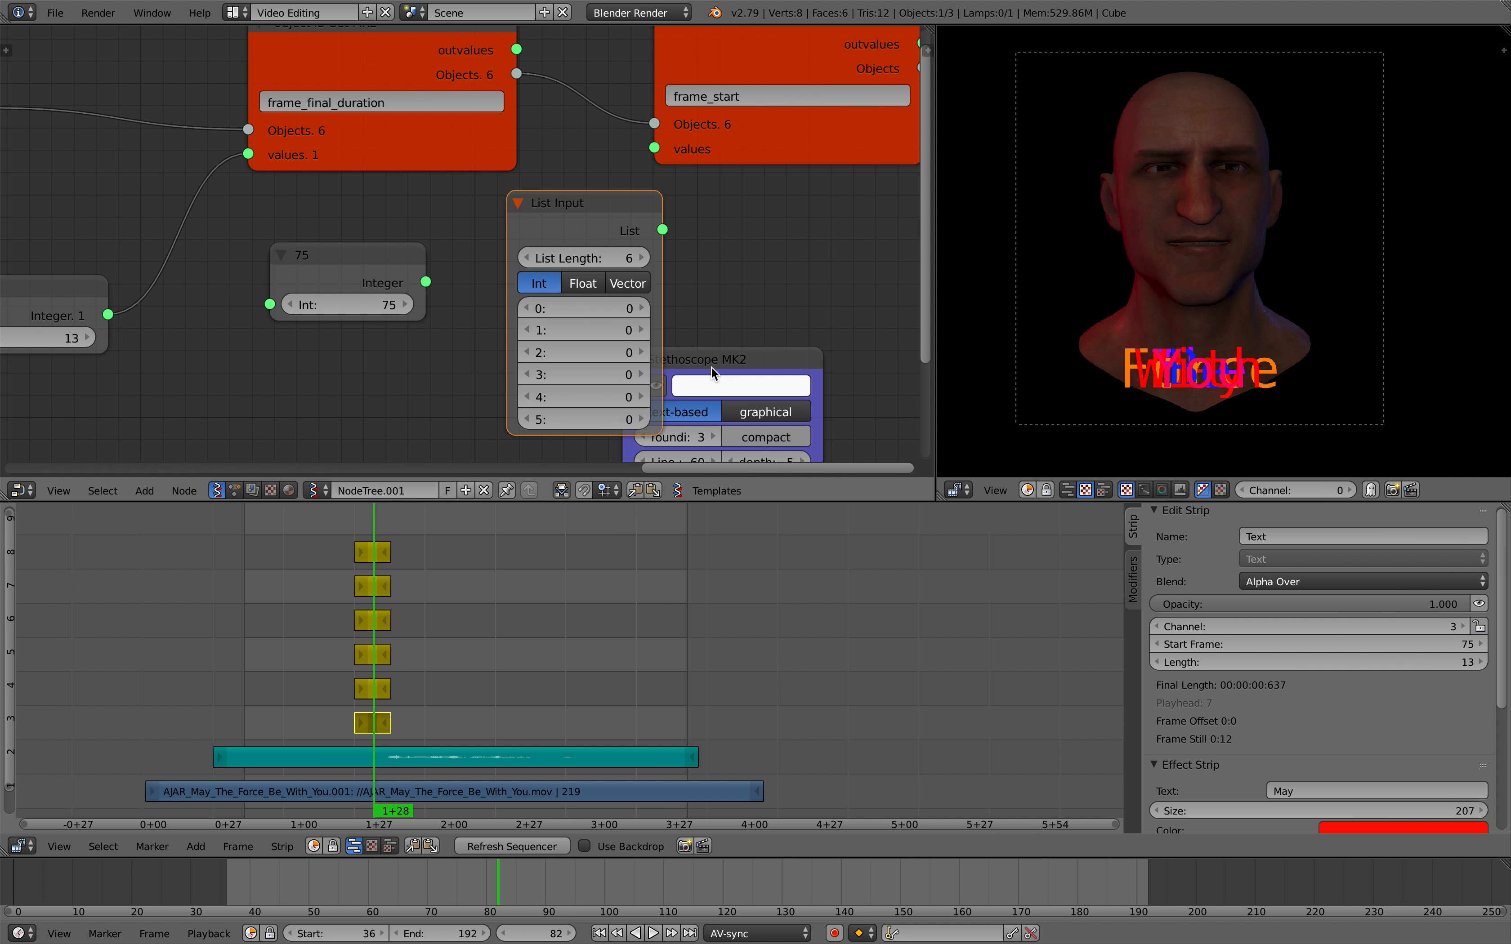
drag(712, 367, 817, 357)
drag(598, 233, 648, 168)
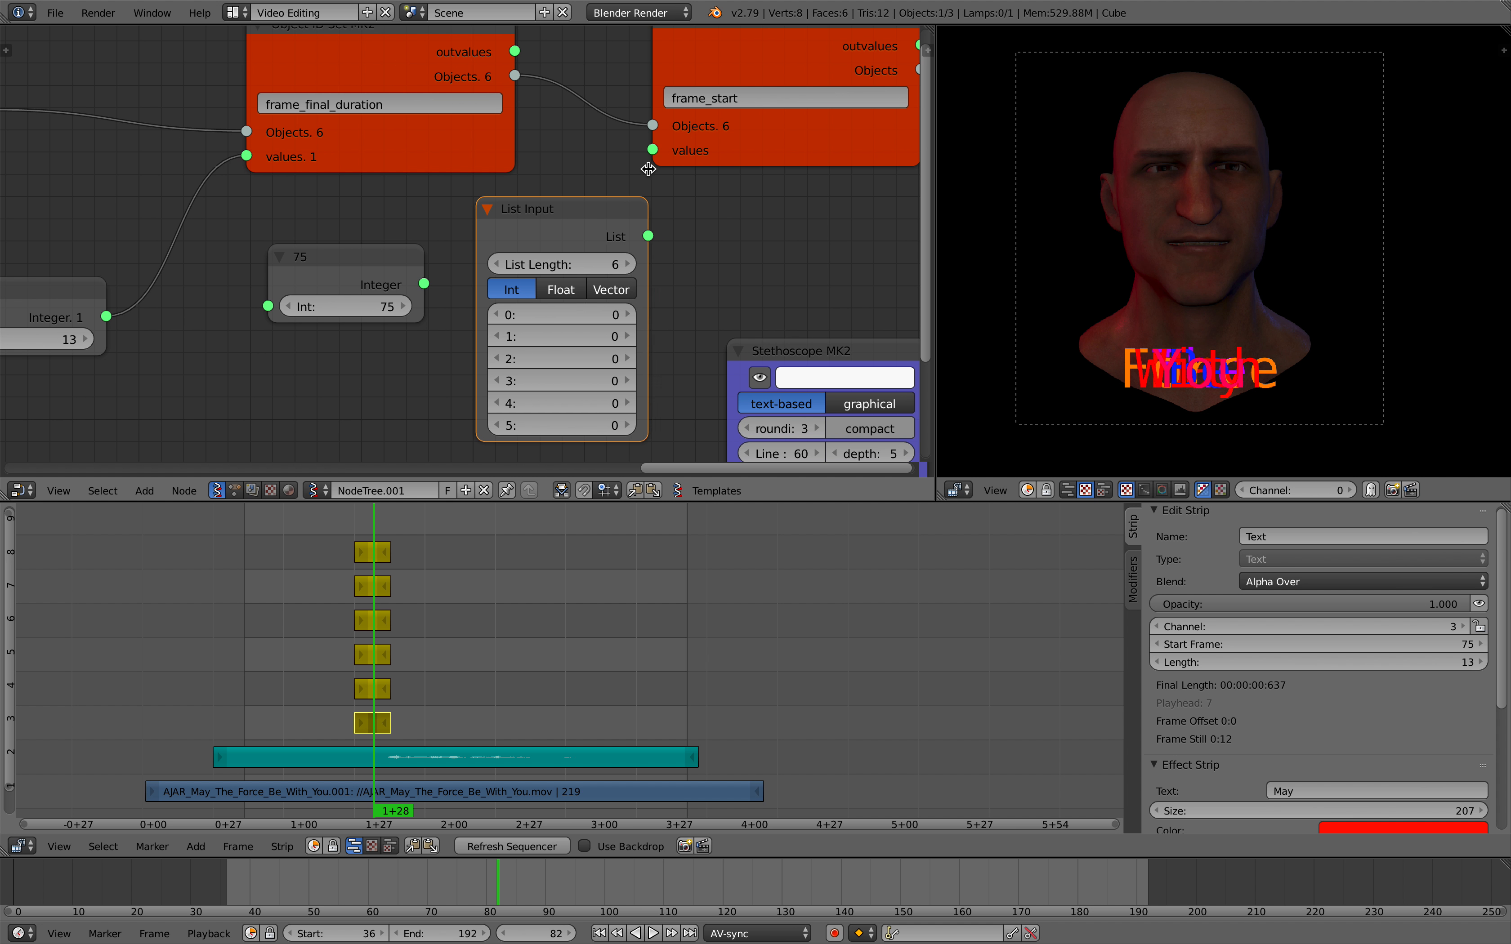
drag(643, 236, 653, 149)
- Set the List Input values to 134, 154, 174, 180, 180 and 208 and save over the existing file
drag(570, 318, 654, 426)
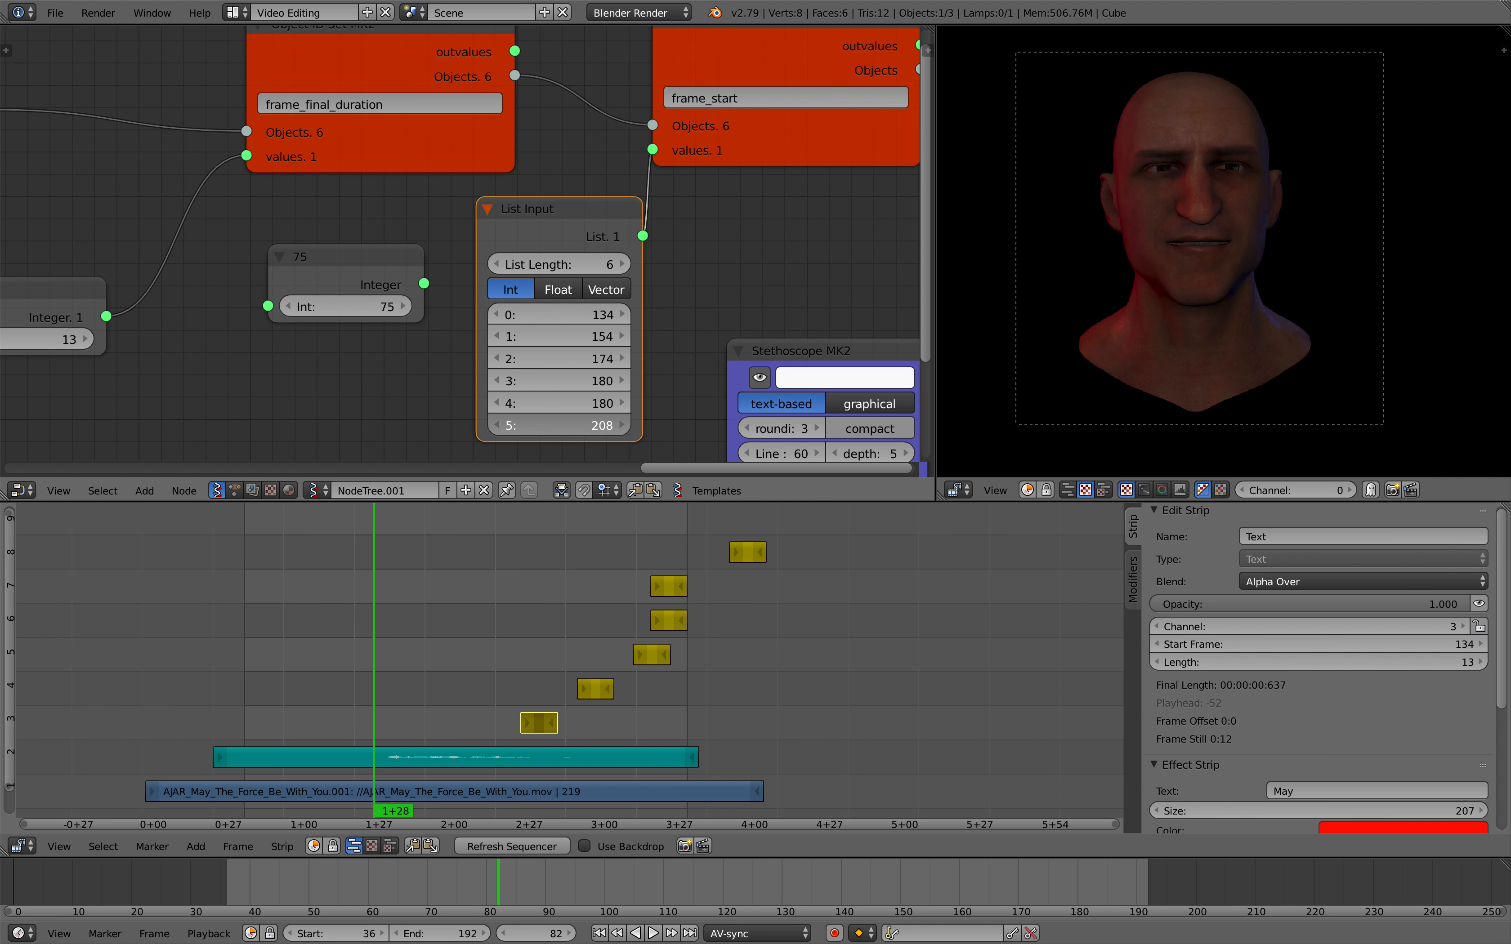
scroll(443, 361, down, 1)
key(ctrl+s)
mouse_move(465, 386)
middle_down()
mouse_move(442, 361)
mouse_move(457, 383)
middle_up()
click(425, 370)
scroll(457, 382, up, 2)
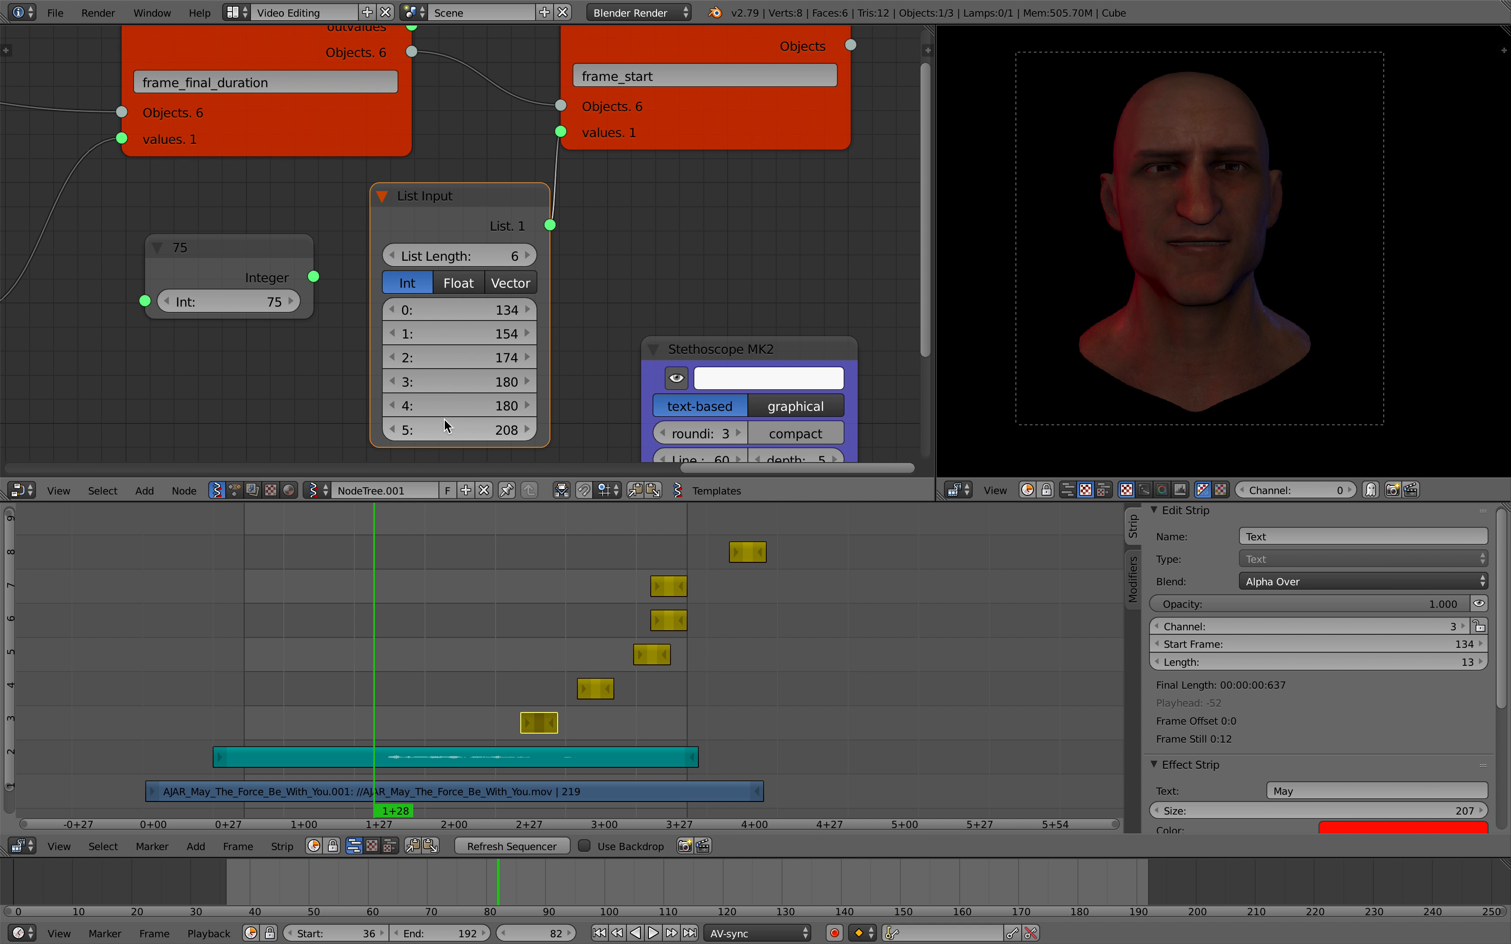
- Shift the caption starts by setting the List Input values to 110, 130, 150, 176, 158 and 184, previewing playback
mouse_move(469, 317)
mouse_down()
mouse_move(469, 430)
mouse_move(437, 430)
mouse_move(458, 430)
mouse_move(465, 312)
mouse_up()
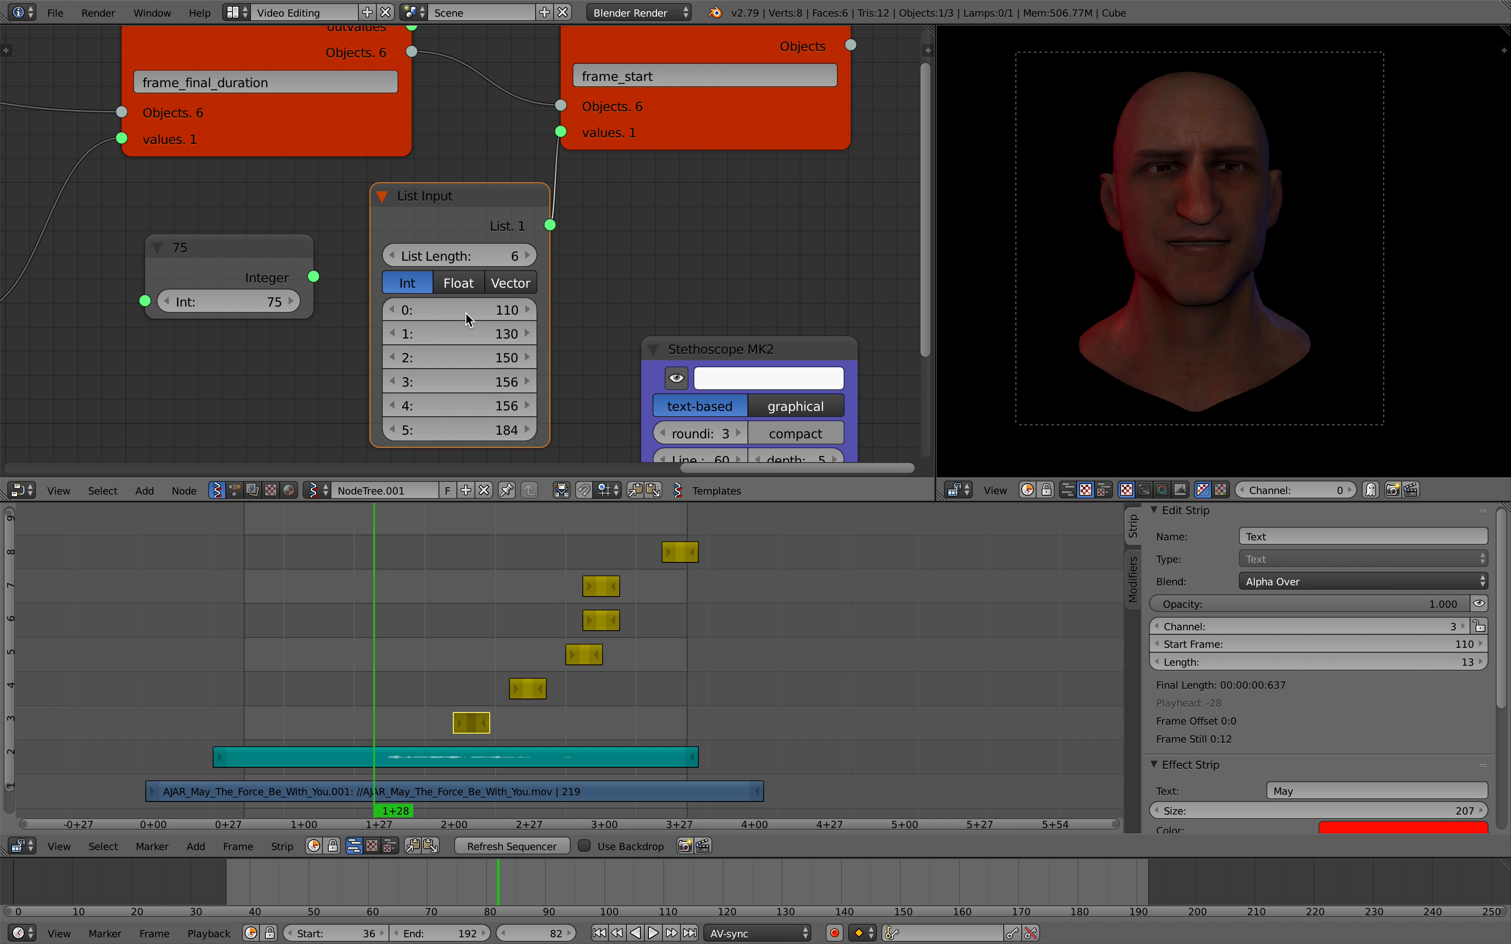
key(alt+a)
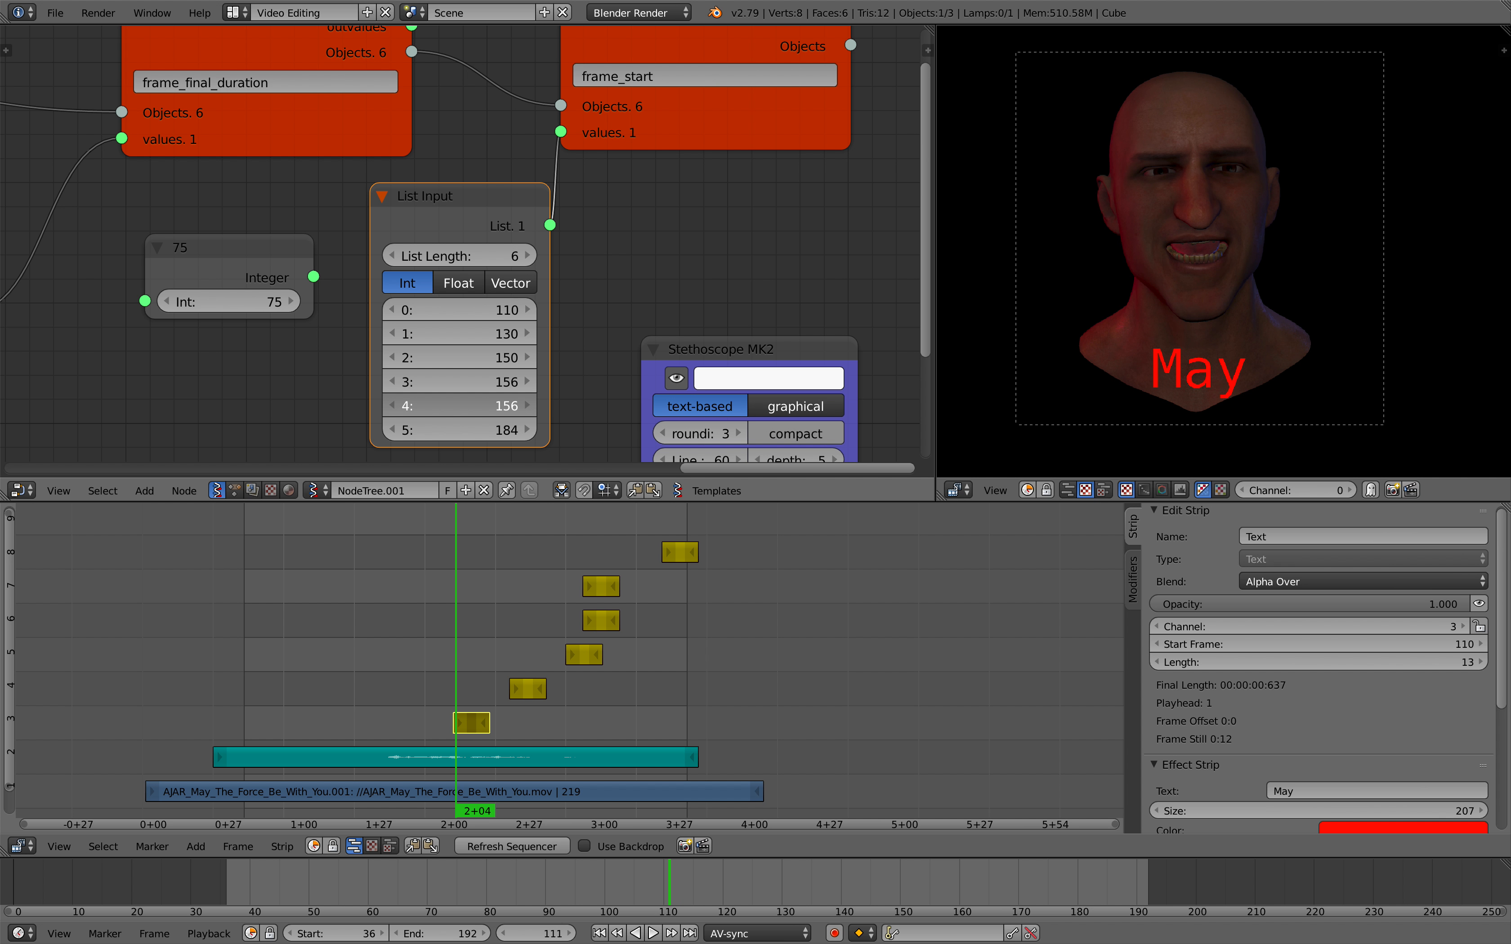
mouse_move(499, 382)
mouse_down()
mouse_move(487, 382)
mouse_move(499, 382)
mouse_up()
- Make room by moving the frame_start and Stethoscope nodes, and add a Range Int node next to List Input
scroll(515, 266, down, 1)
middle_drag(689, 140, 609, 143)
drag(609, 141, 784, 123)
drag(615, 340, 865, 343)
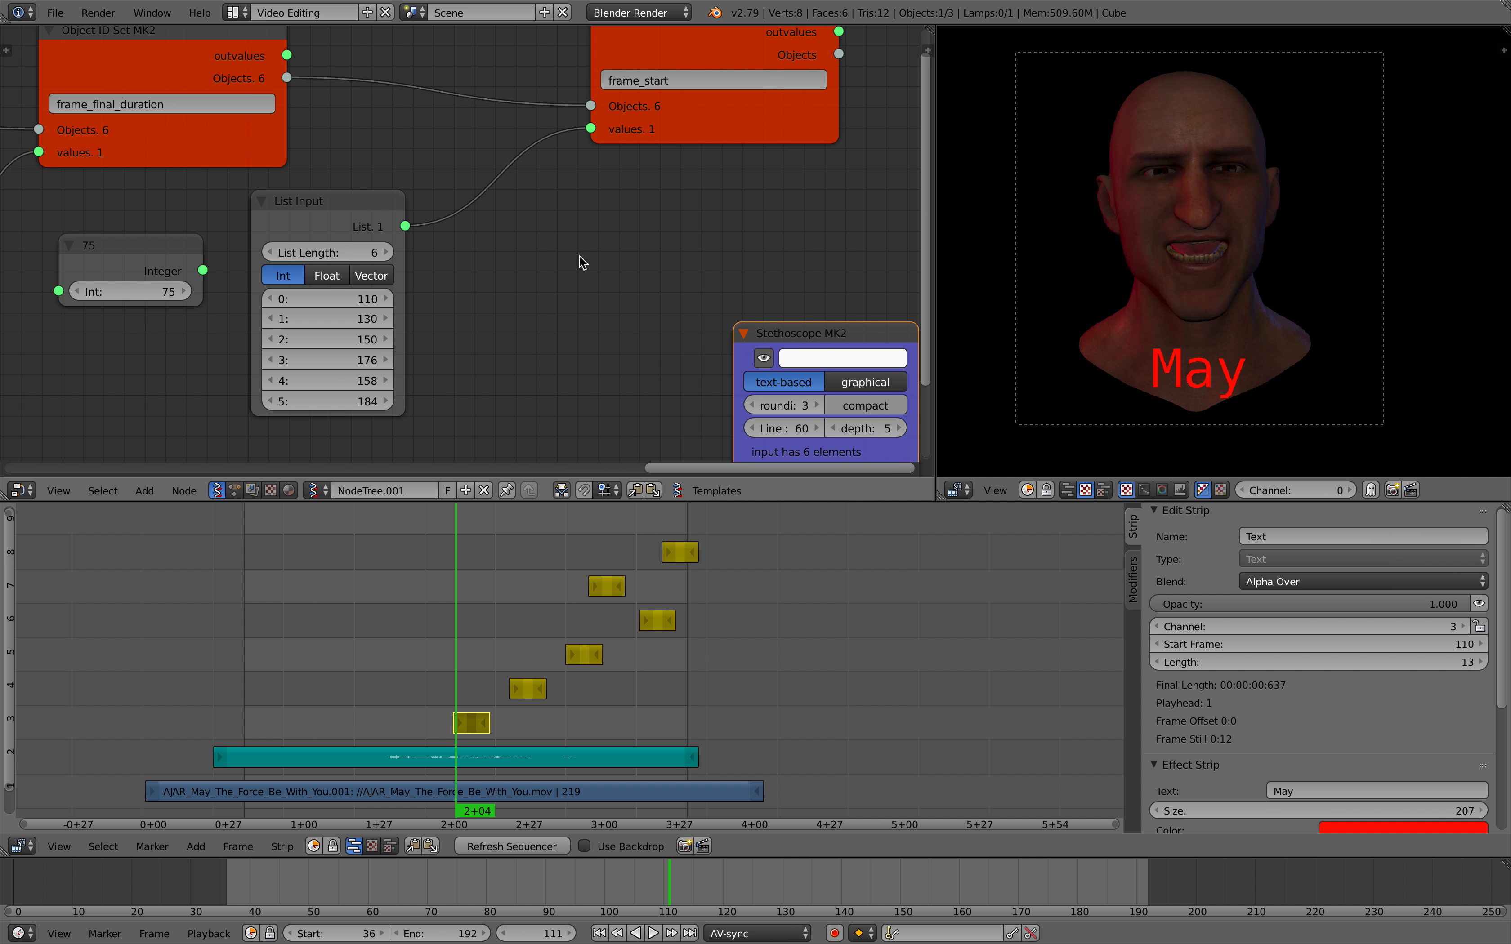
key(ctrl+a)
text(range i)
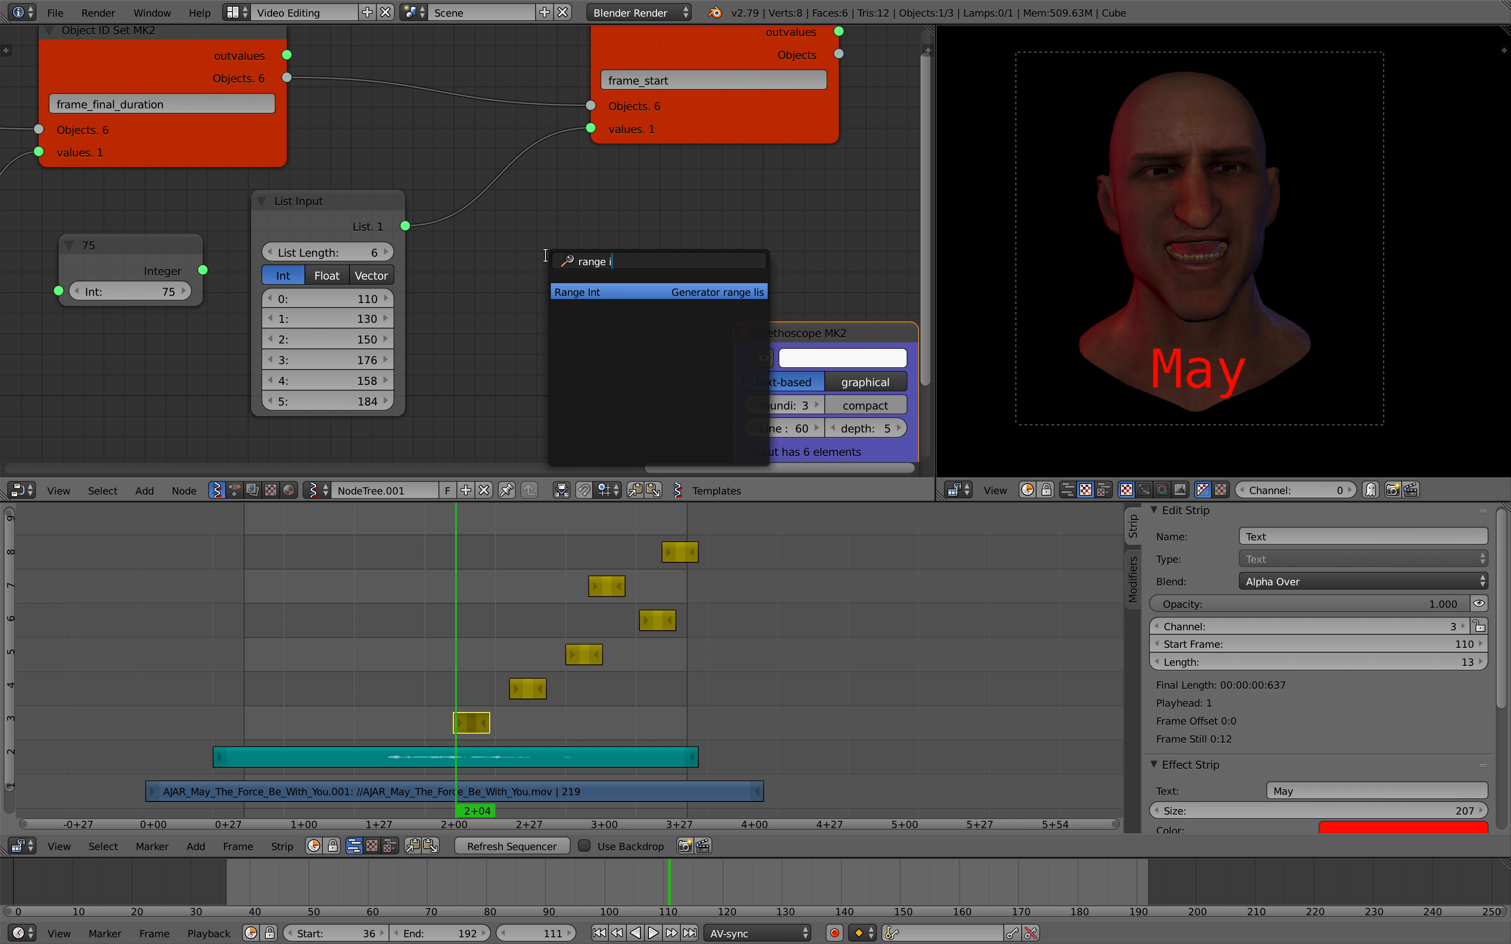
key(Return)
click(505, 241)
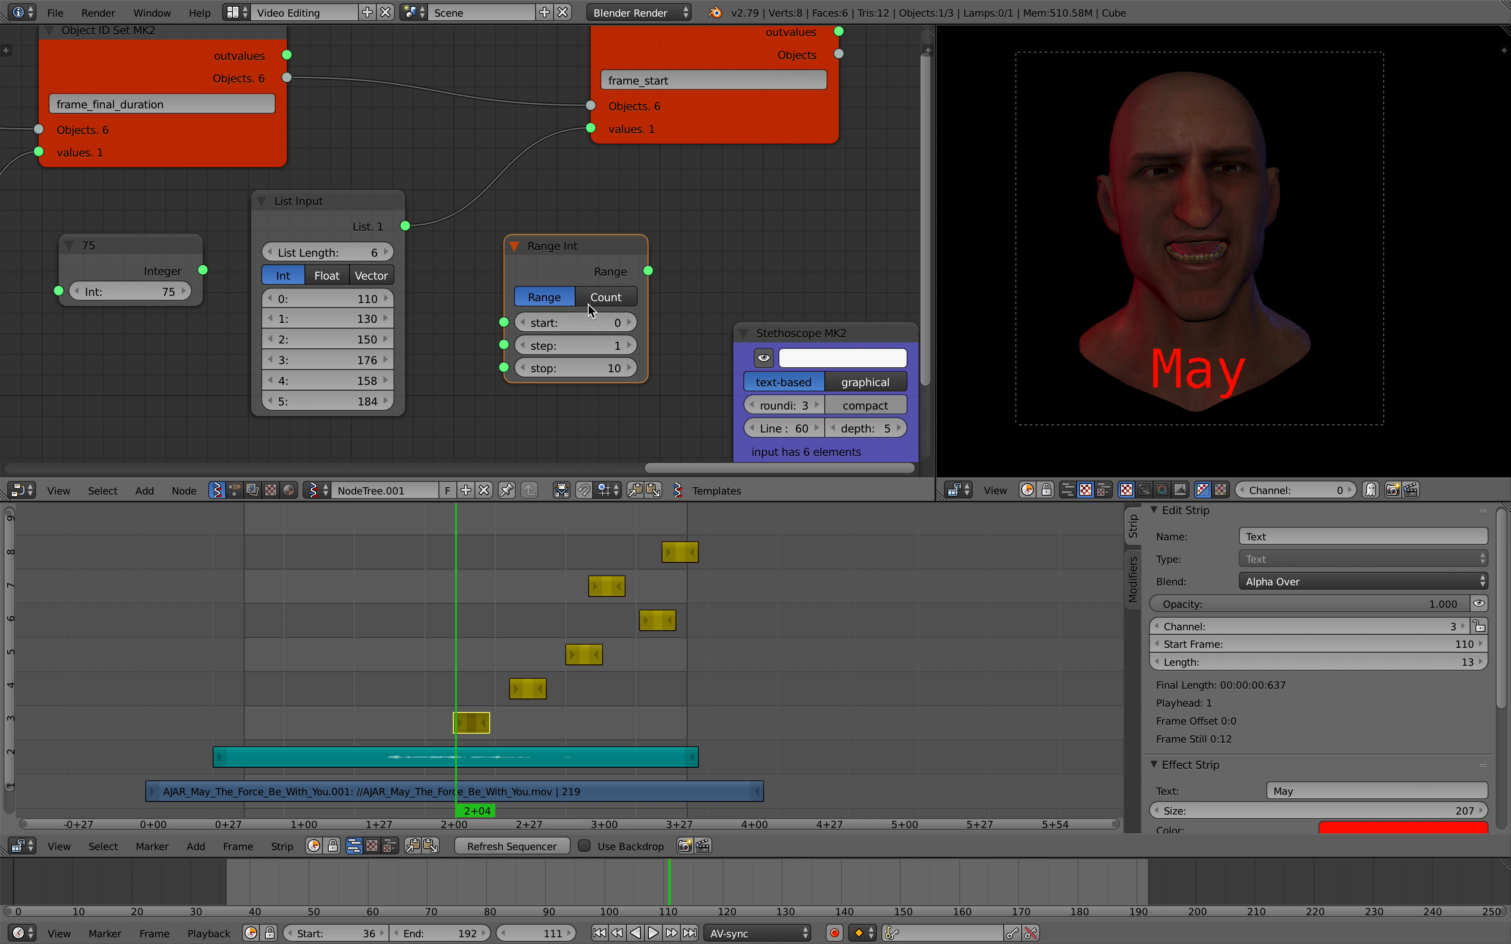
- Switch the Range Int node to Count with a count of 6 and link it to the frame_start node's values input
click(546, 298)
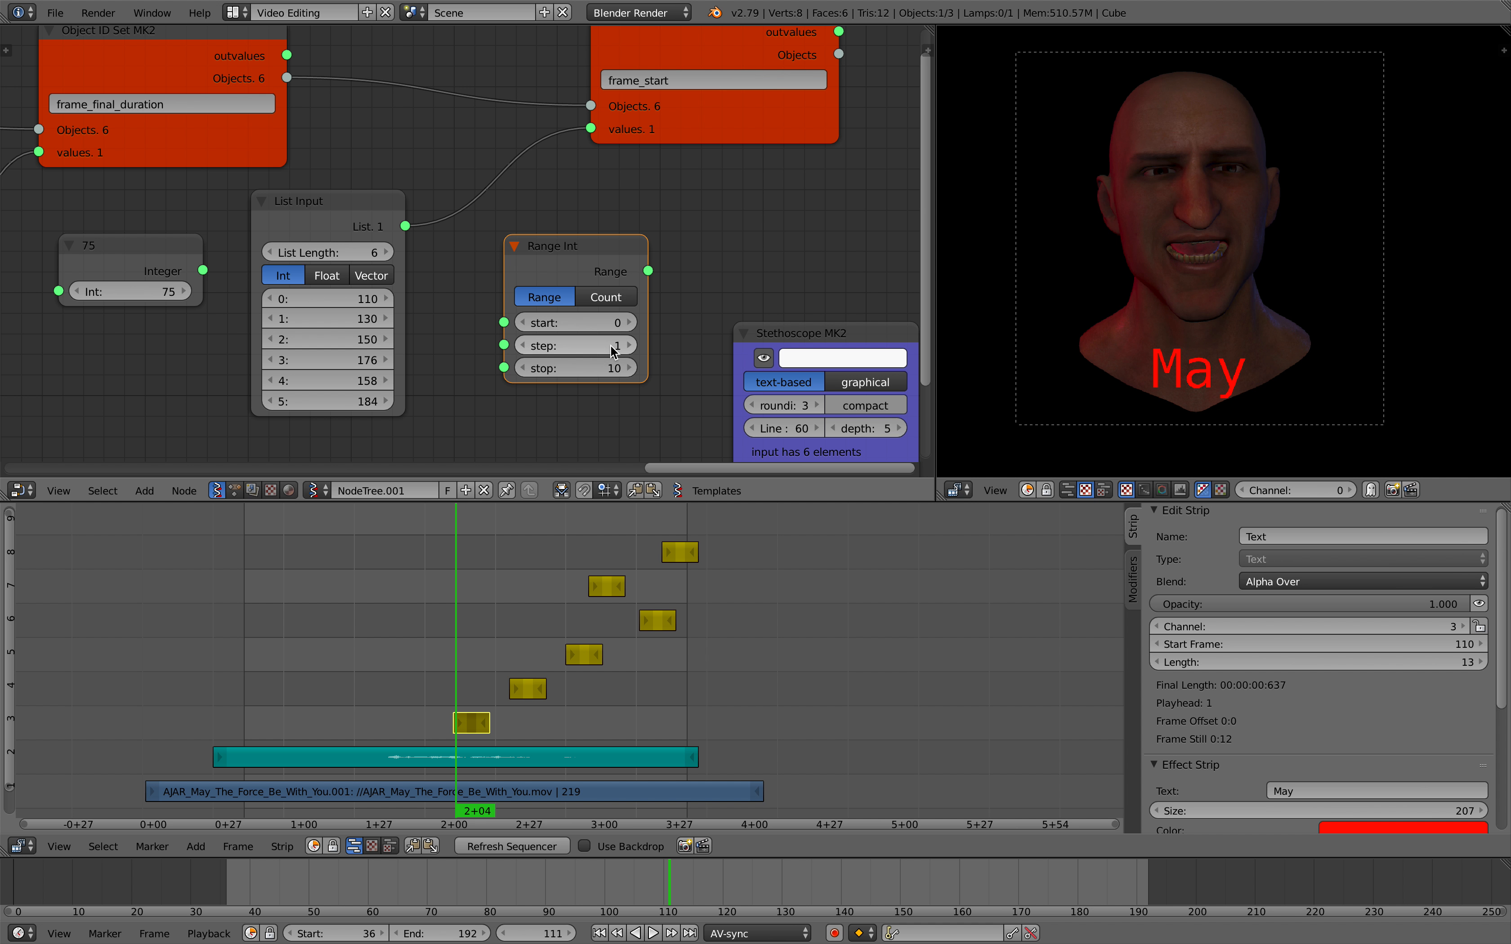
click(623, 298)
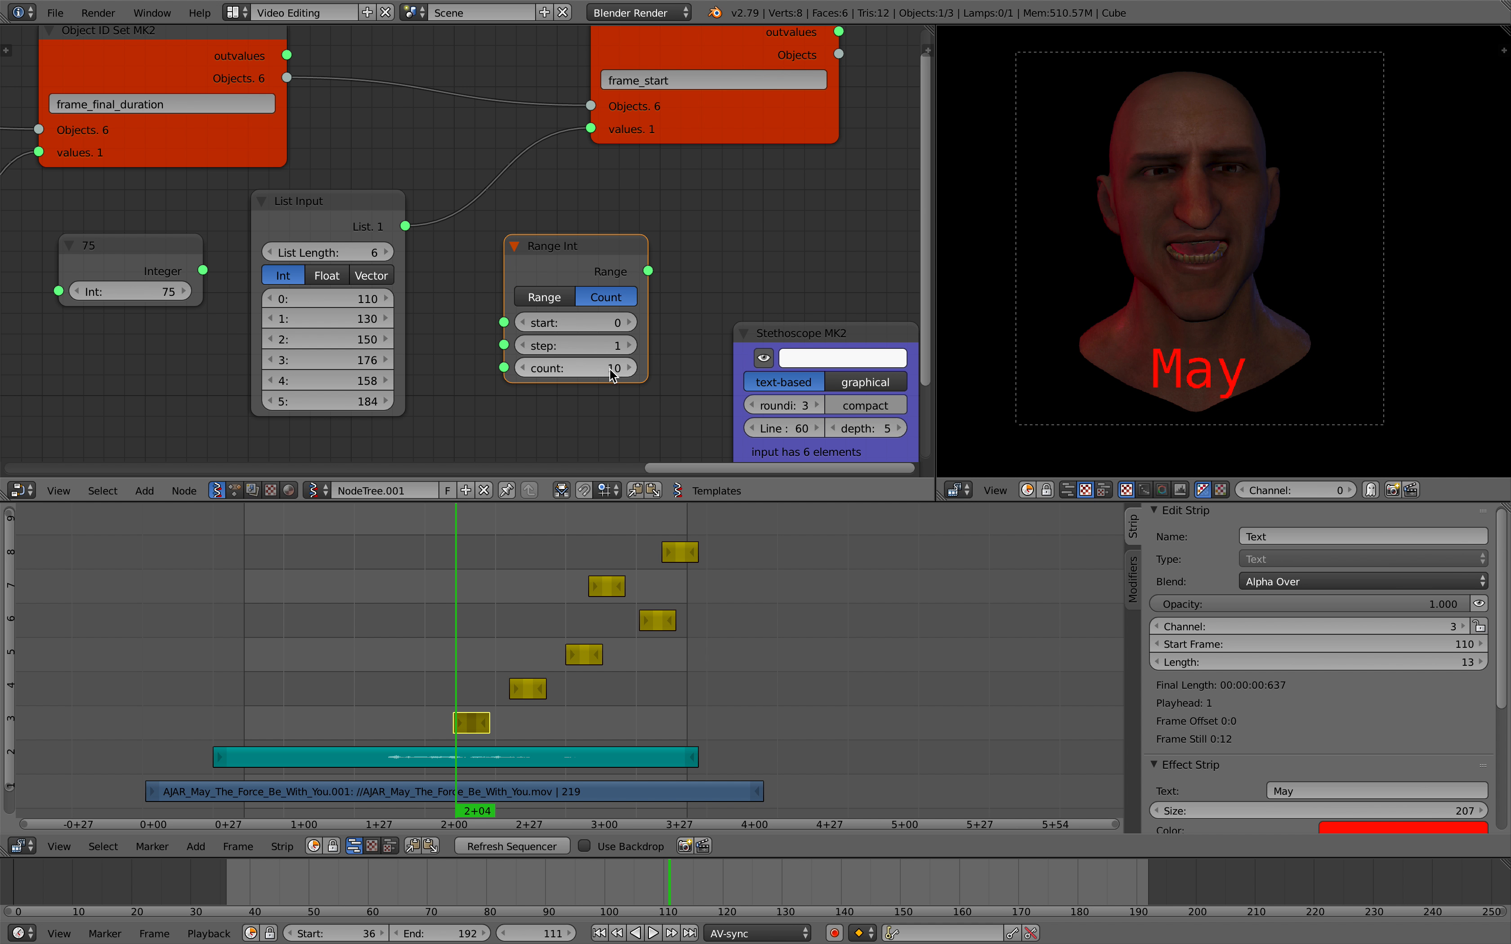
drag(648, 271, 572, 324)
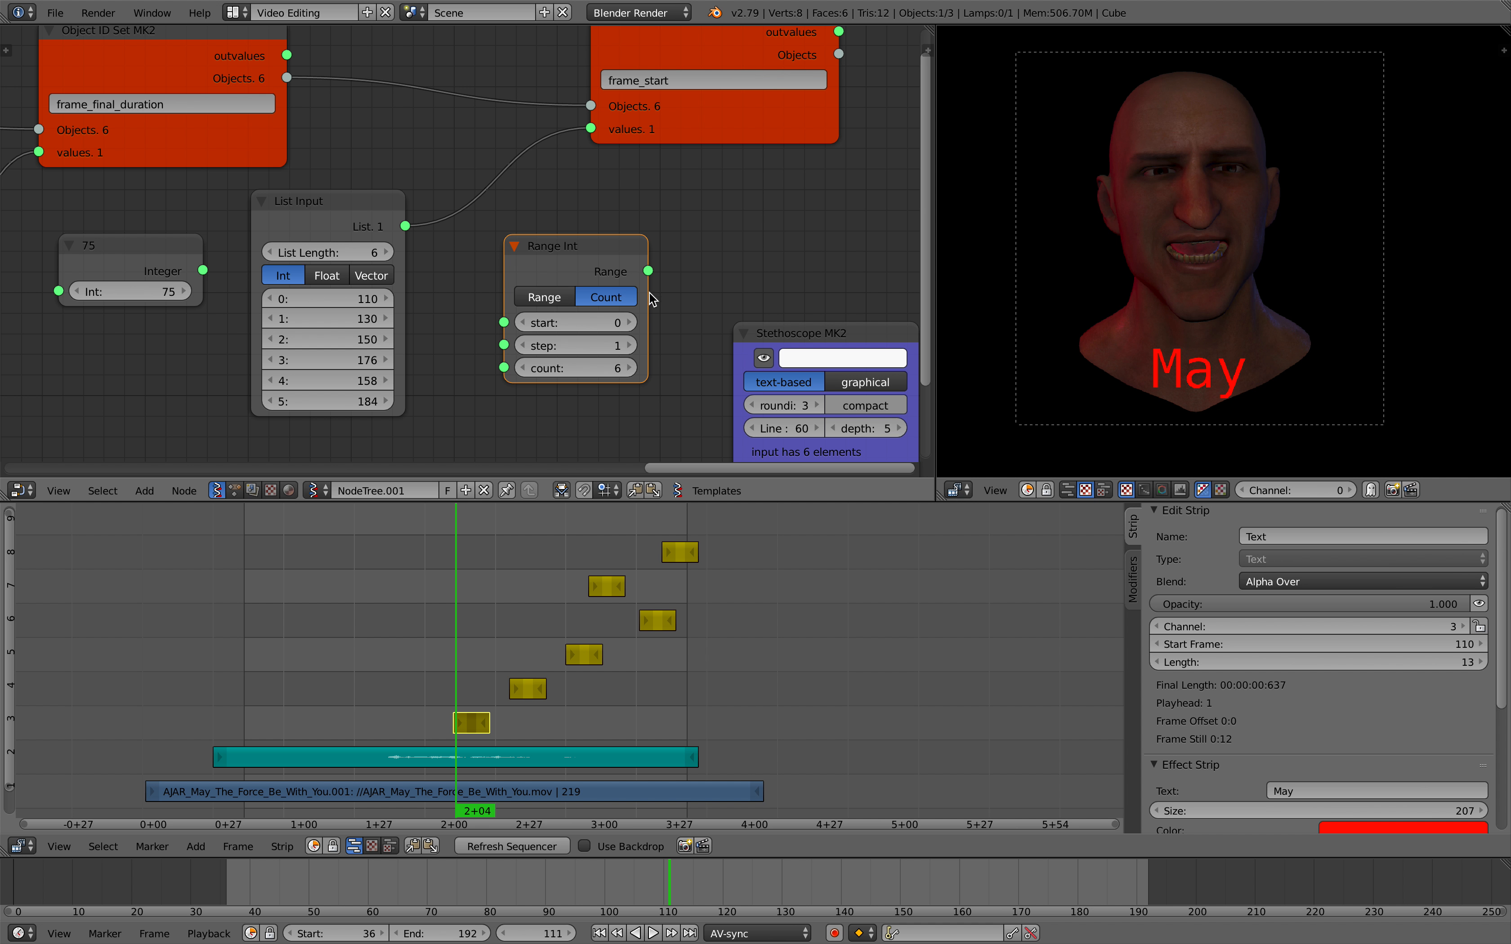
drag(648, 272, 701, 230)
drag(595, 133, 592, 129)
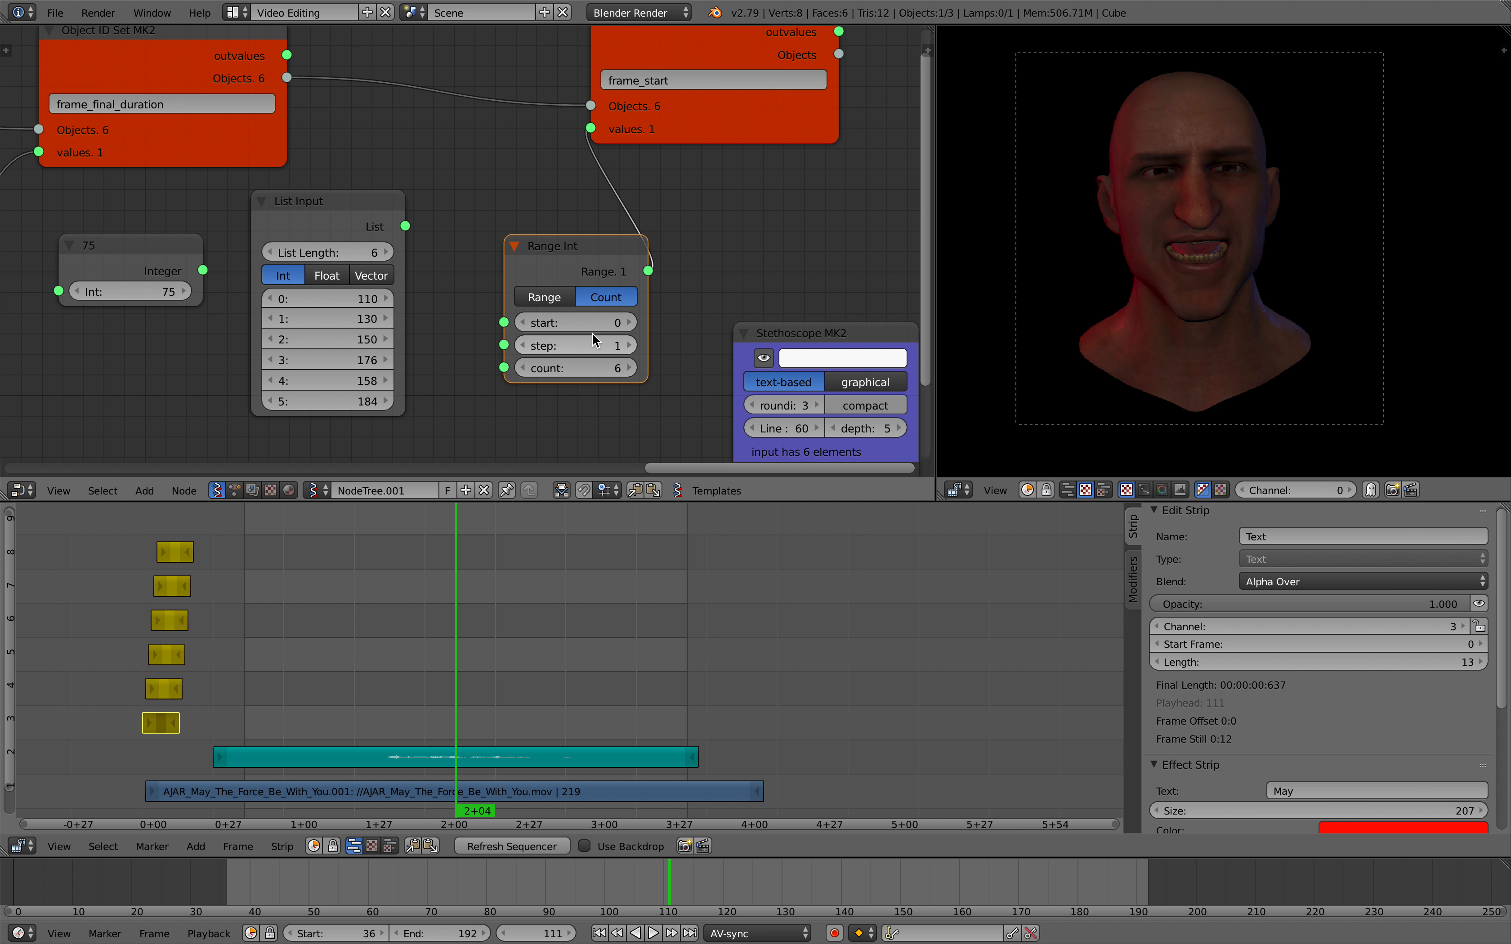
- Set the Range Int node's step to 13 and start to 110, and play the evenly spaced captions
drag(587, 342, 662, 342)
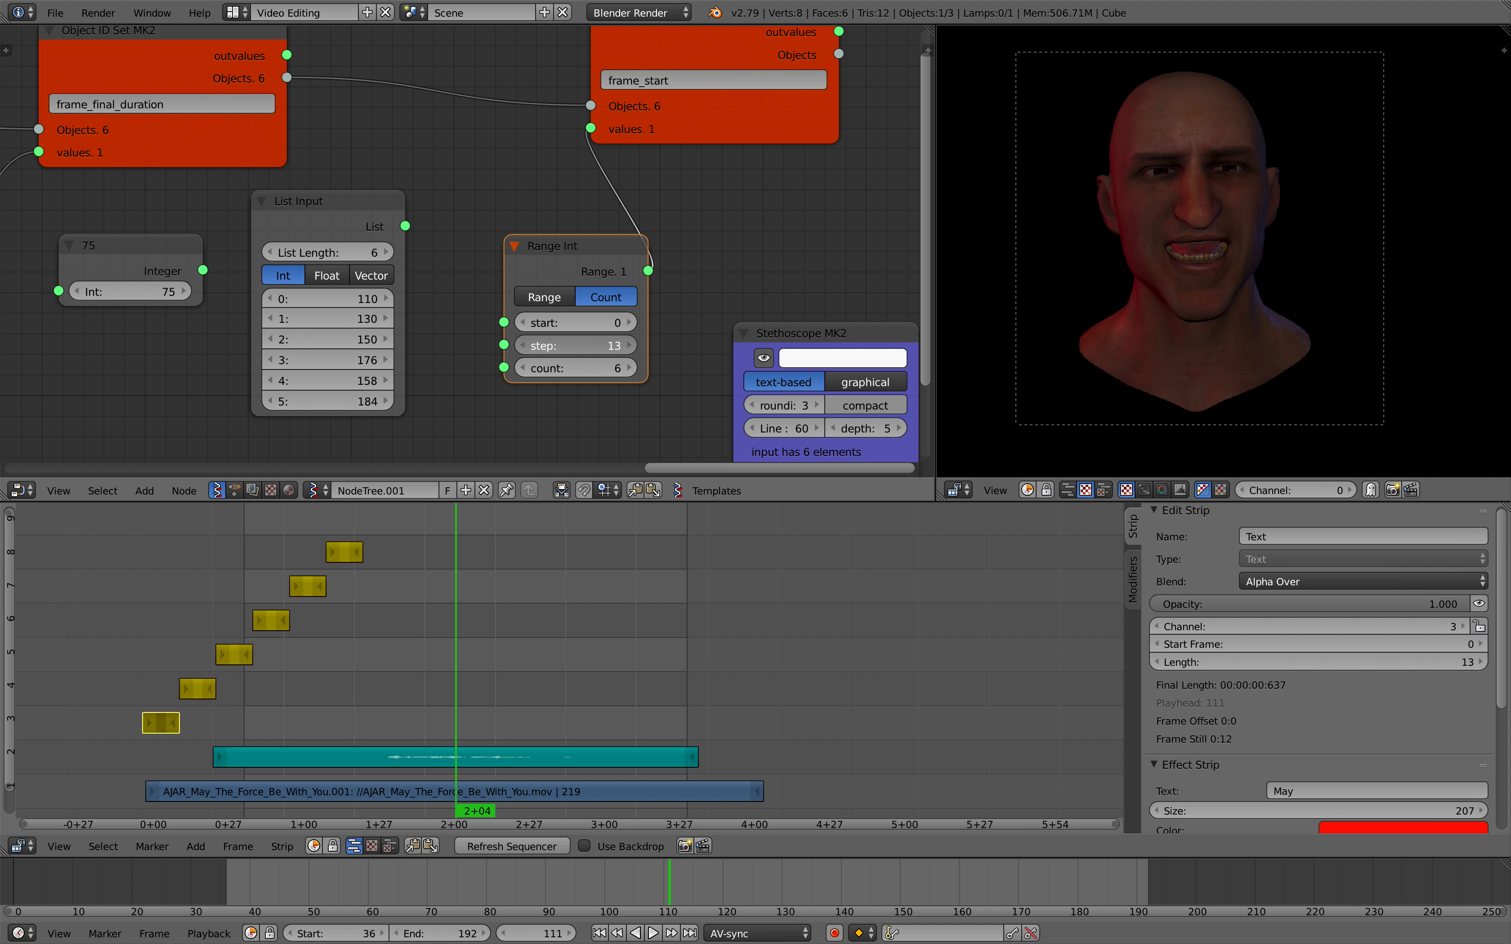
drag(574, 323, 625, 322)
drag(588, 270, 530, 231)
click(441, 592)
key(alt+a)
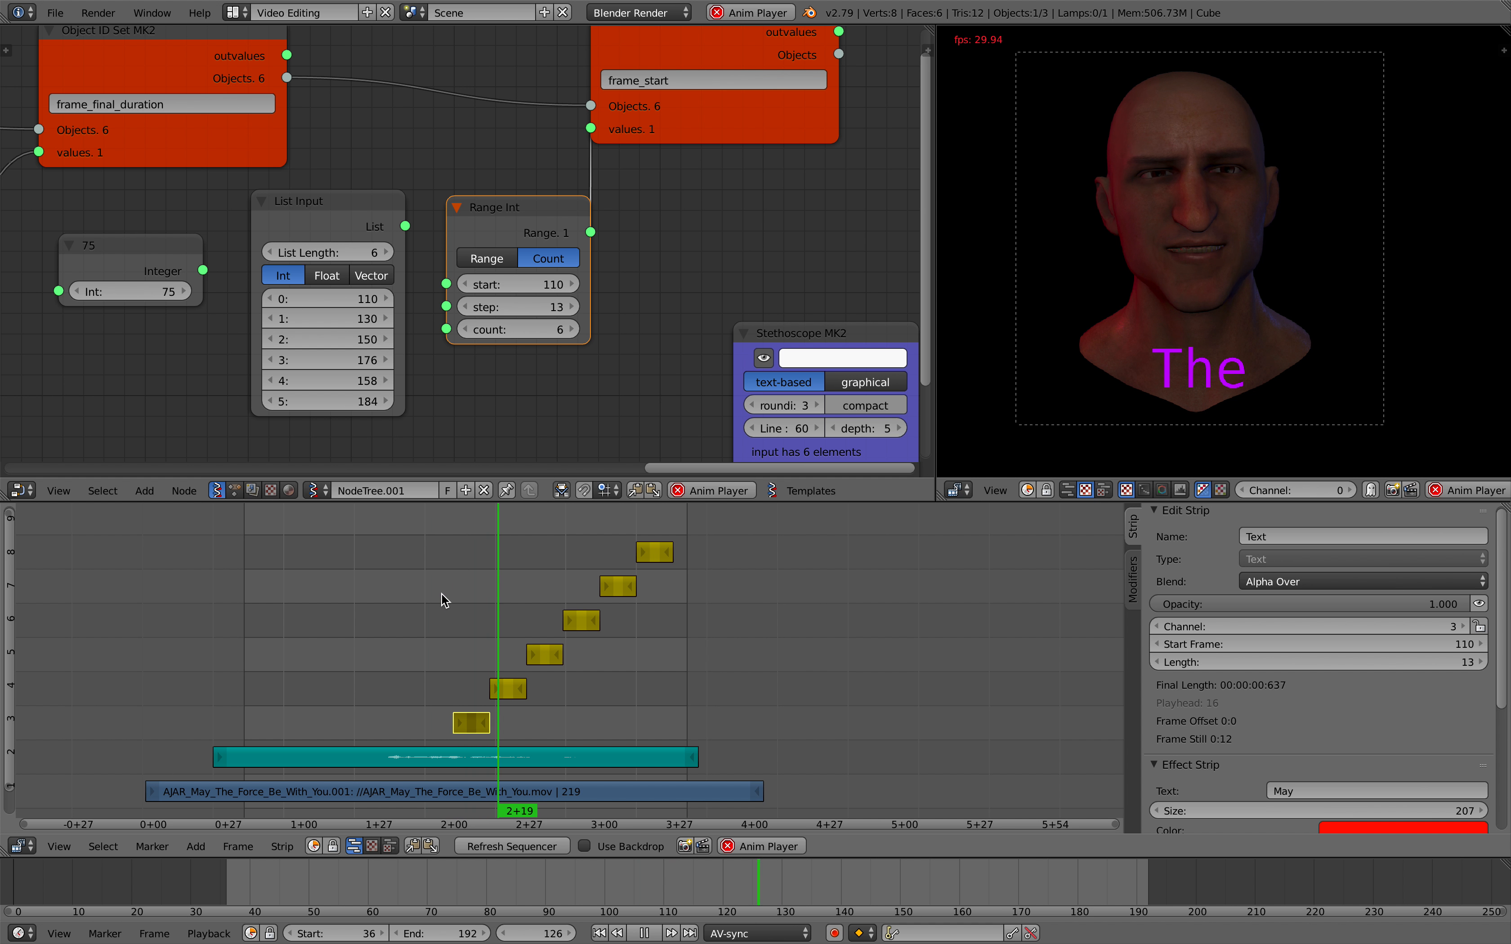
- Set the Range Int node's start to 82 while the captions are playing
mouse_move(525, 288)
mouse_down()
mouse_move(562, 288)
mouse_move(481, 286)
mouse_move(524, 285)
mouse_up()
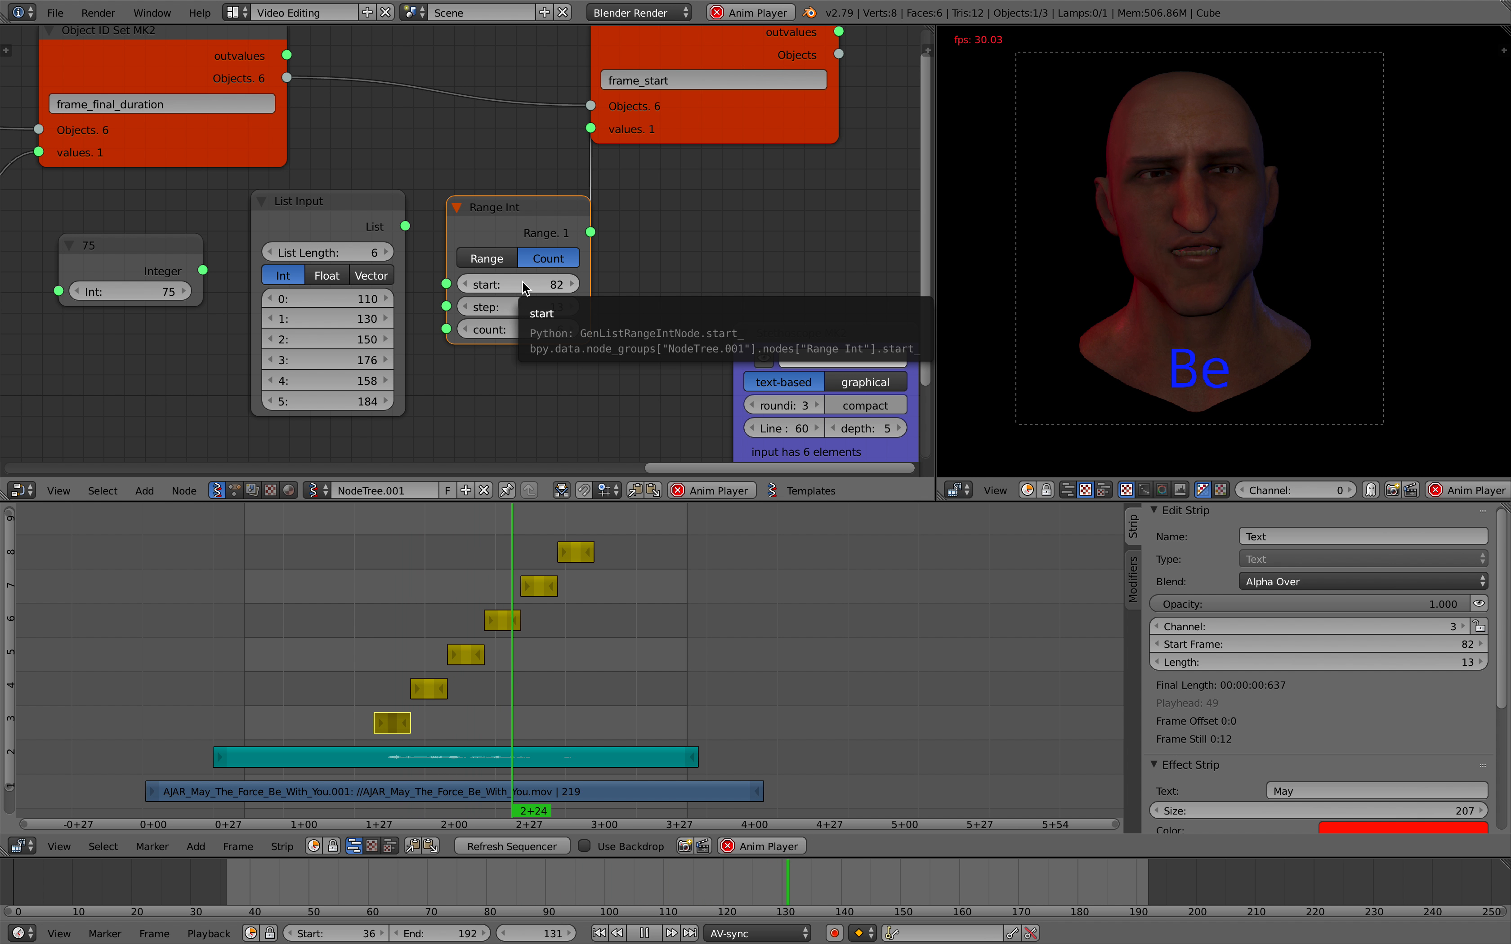
click(523, 285)
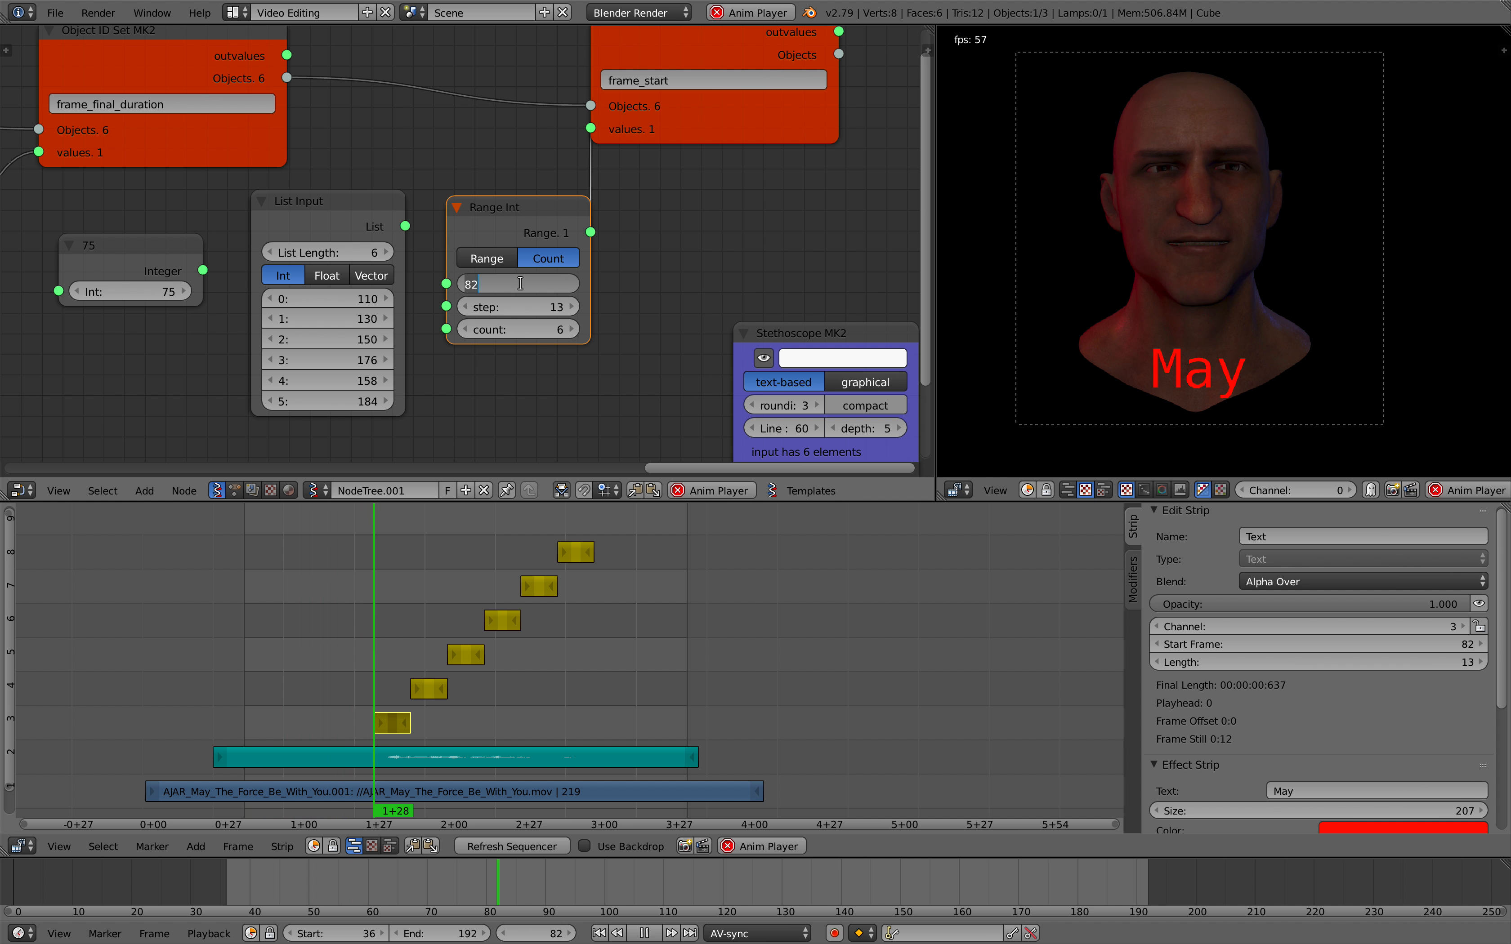
key(Return)
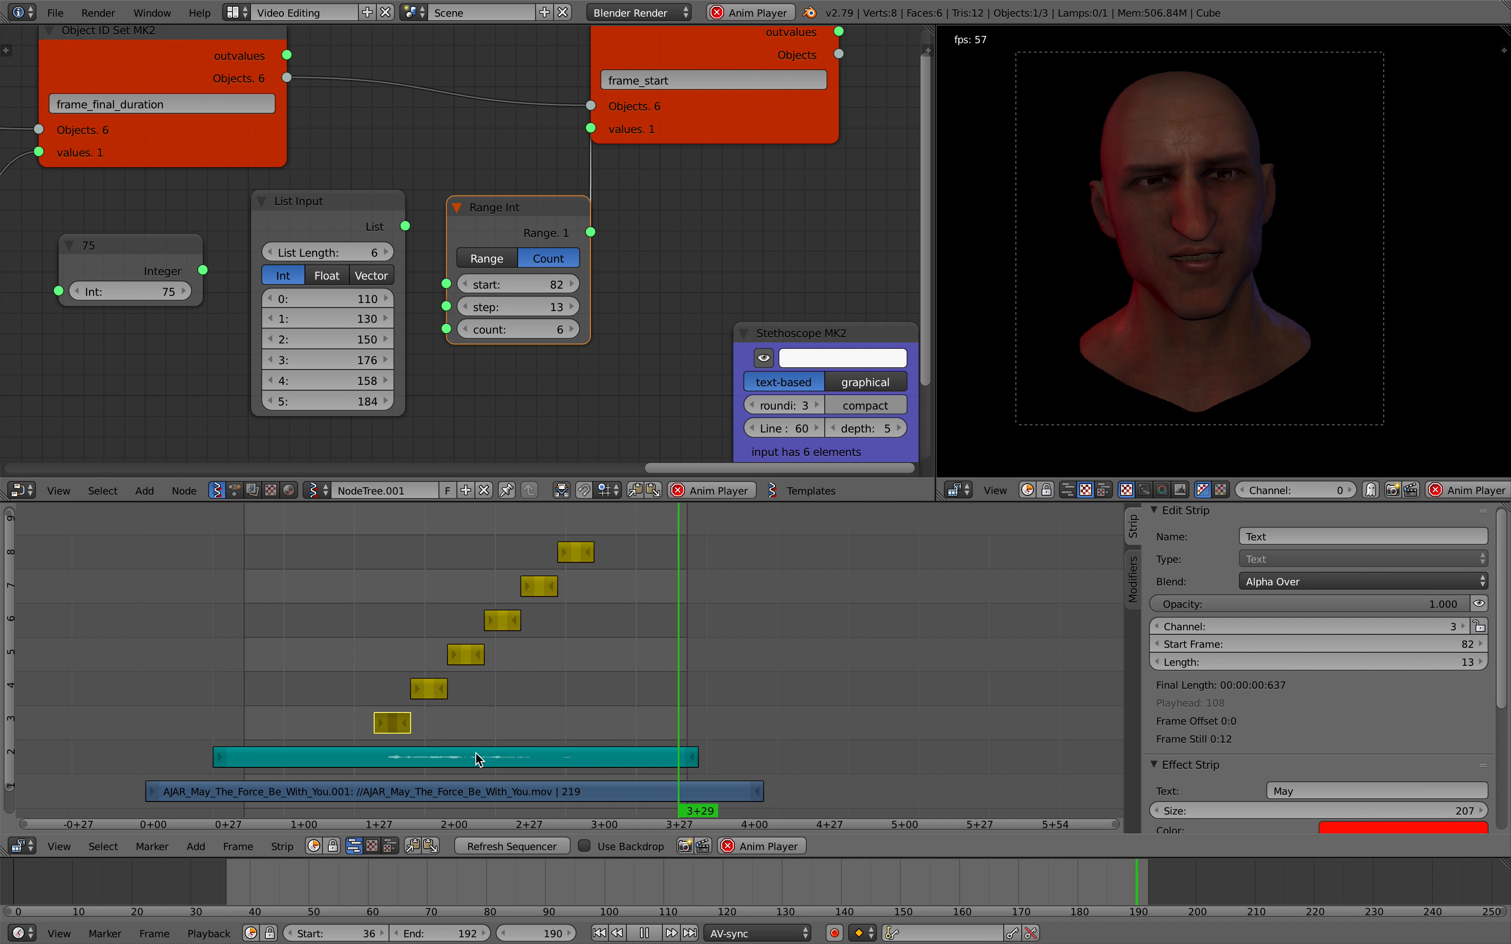
- Set the Range Int node's start to 94 and move the sound strip to start at frame 33
click(476, 752)
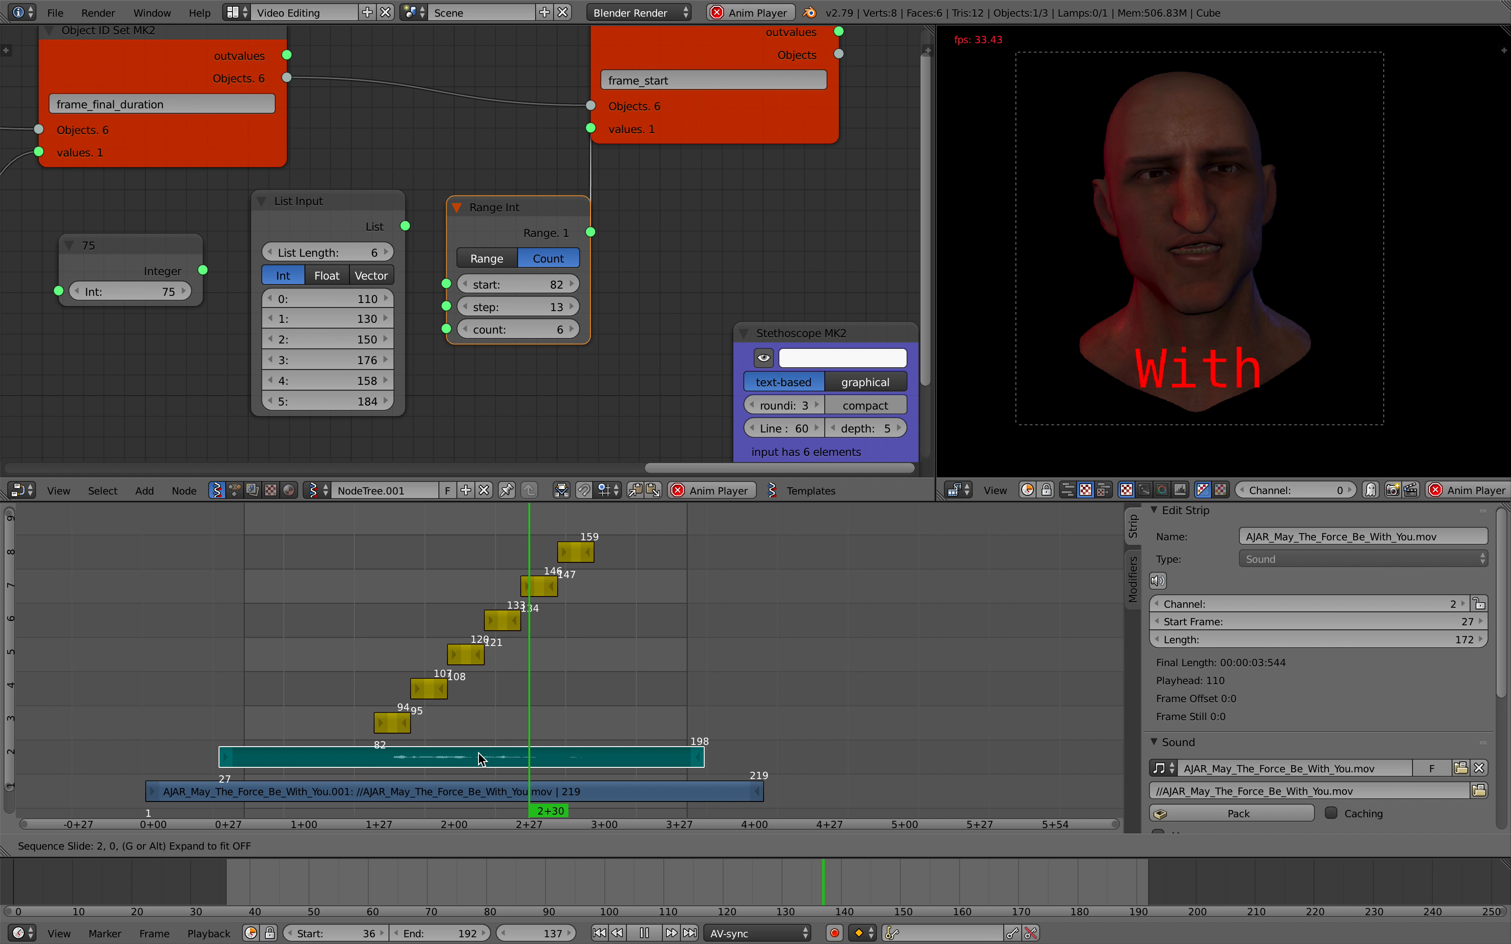
mouse_move(527, 283)
mouse_down()
mouse_move(550, 284)
mouse_move(527, 286)
mouse_up()
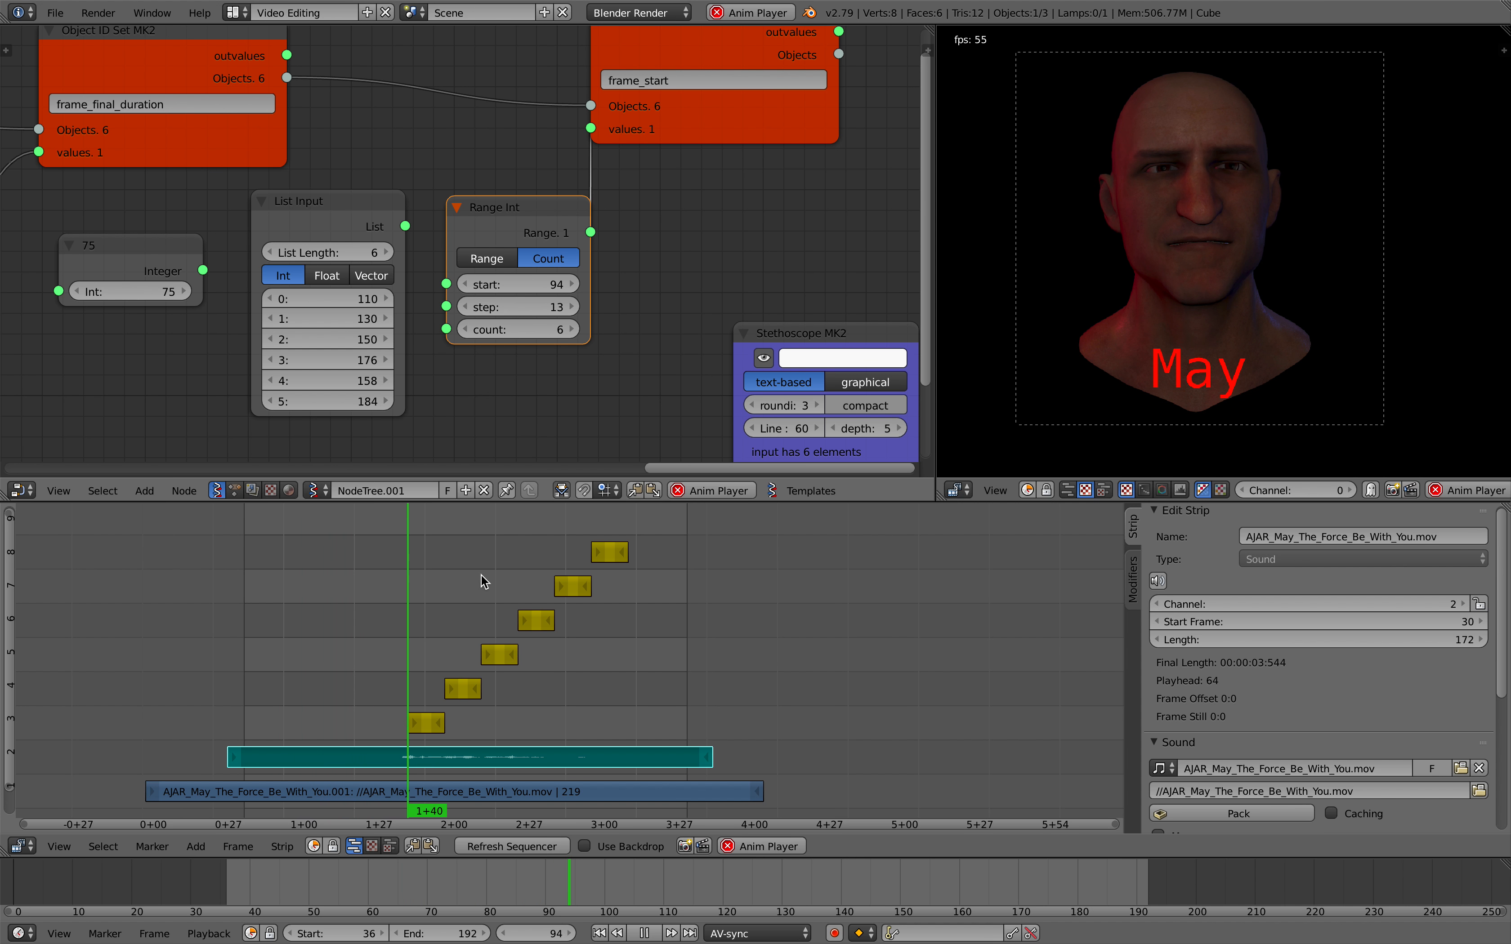
key(g)
click(505, 756)
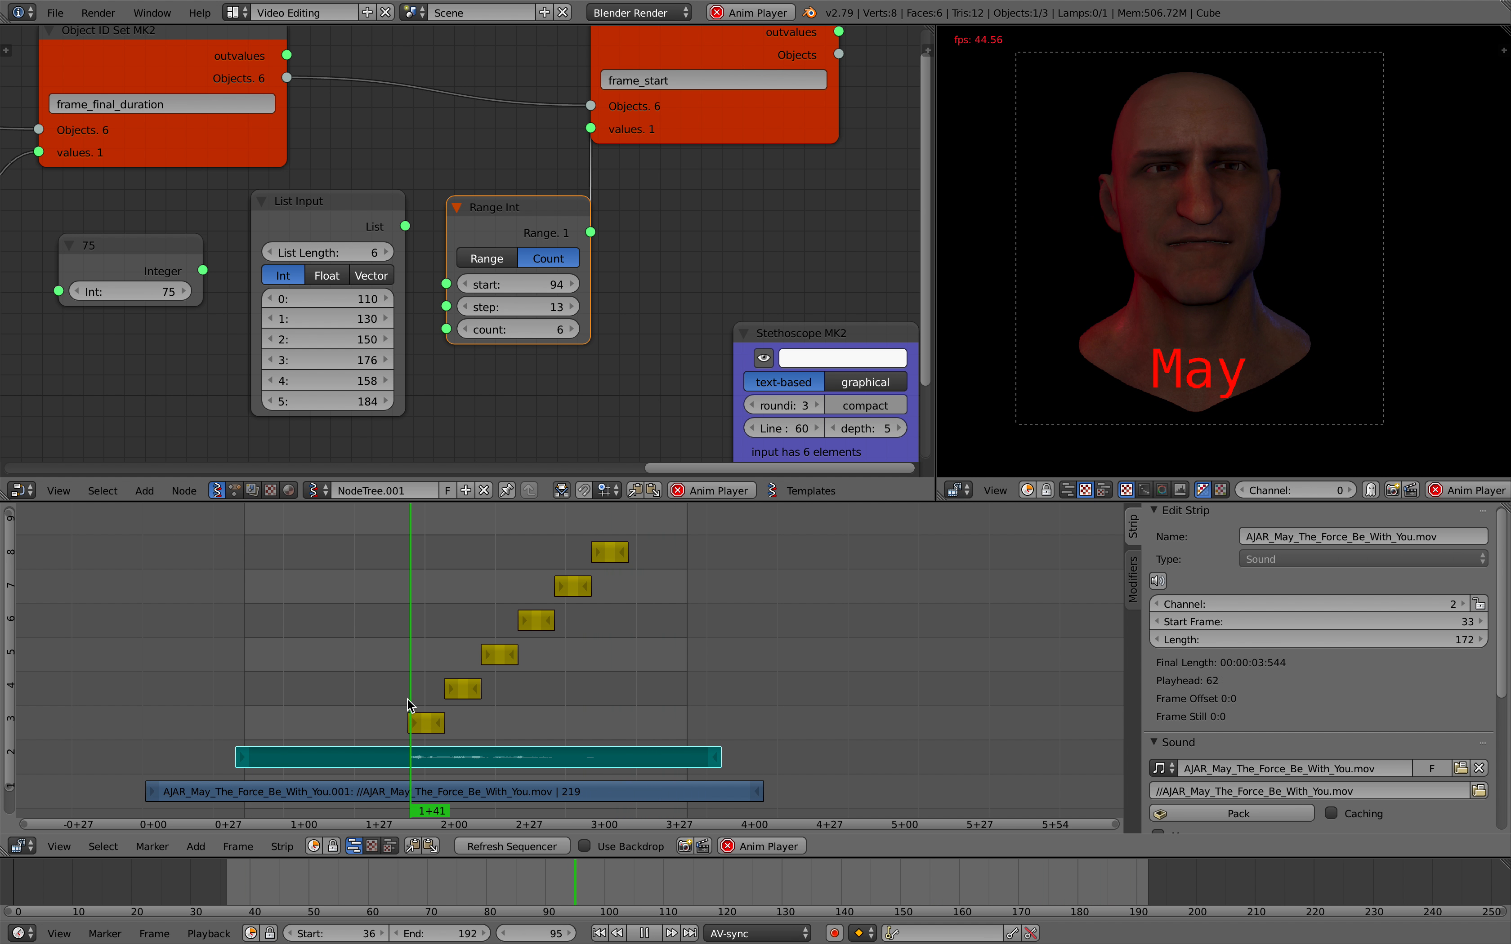
- Move the sound strip to start at frame 29 and stop the playback
key(g)
click(468, 761)
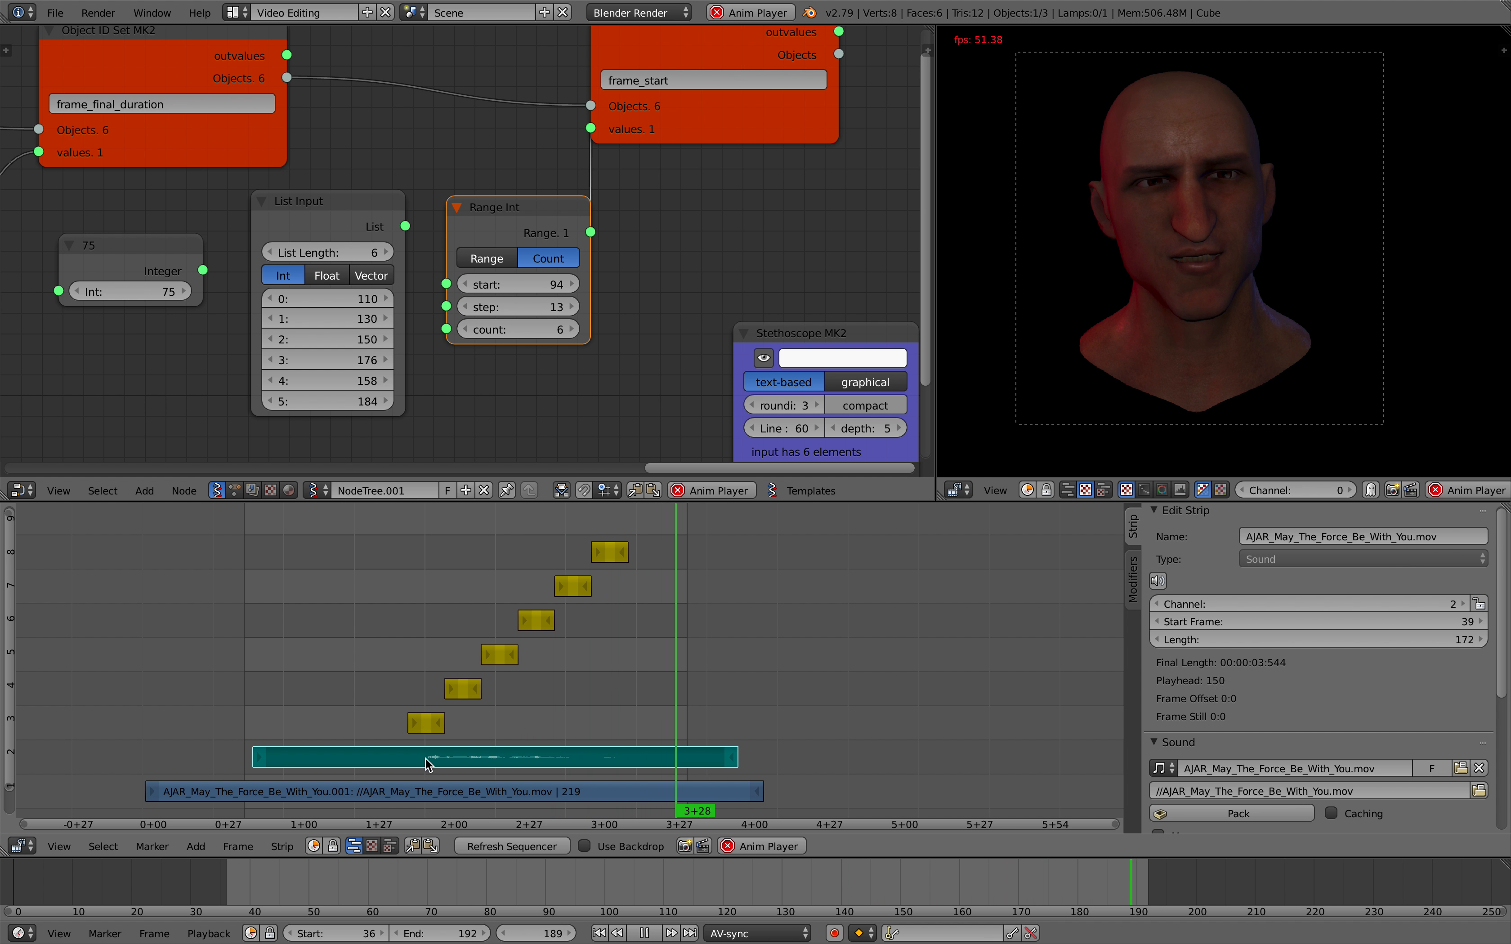
key(g)
click(394, 742)
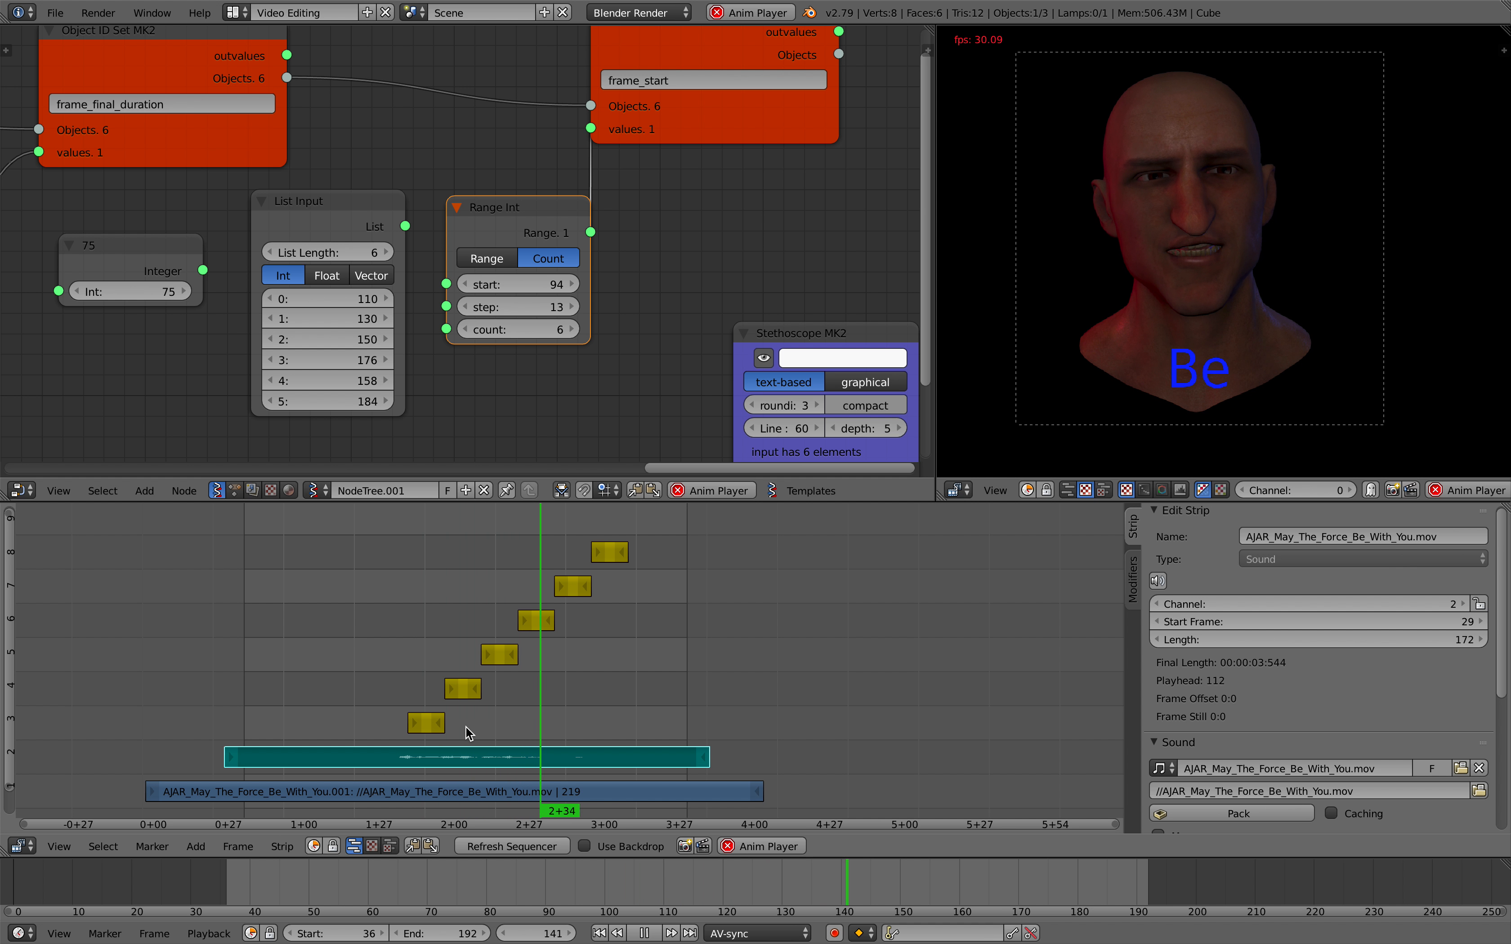
key(Escape)
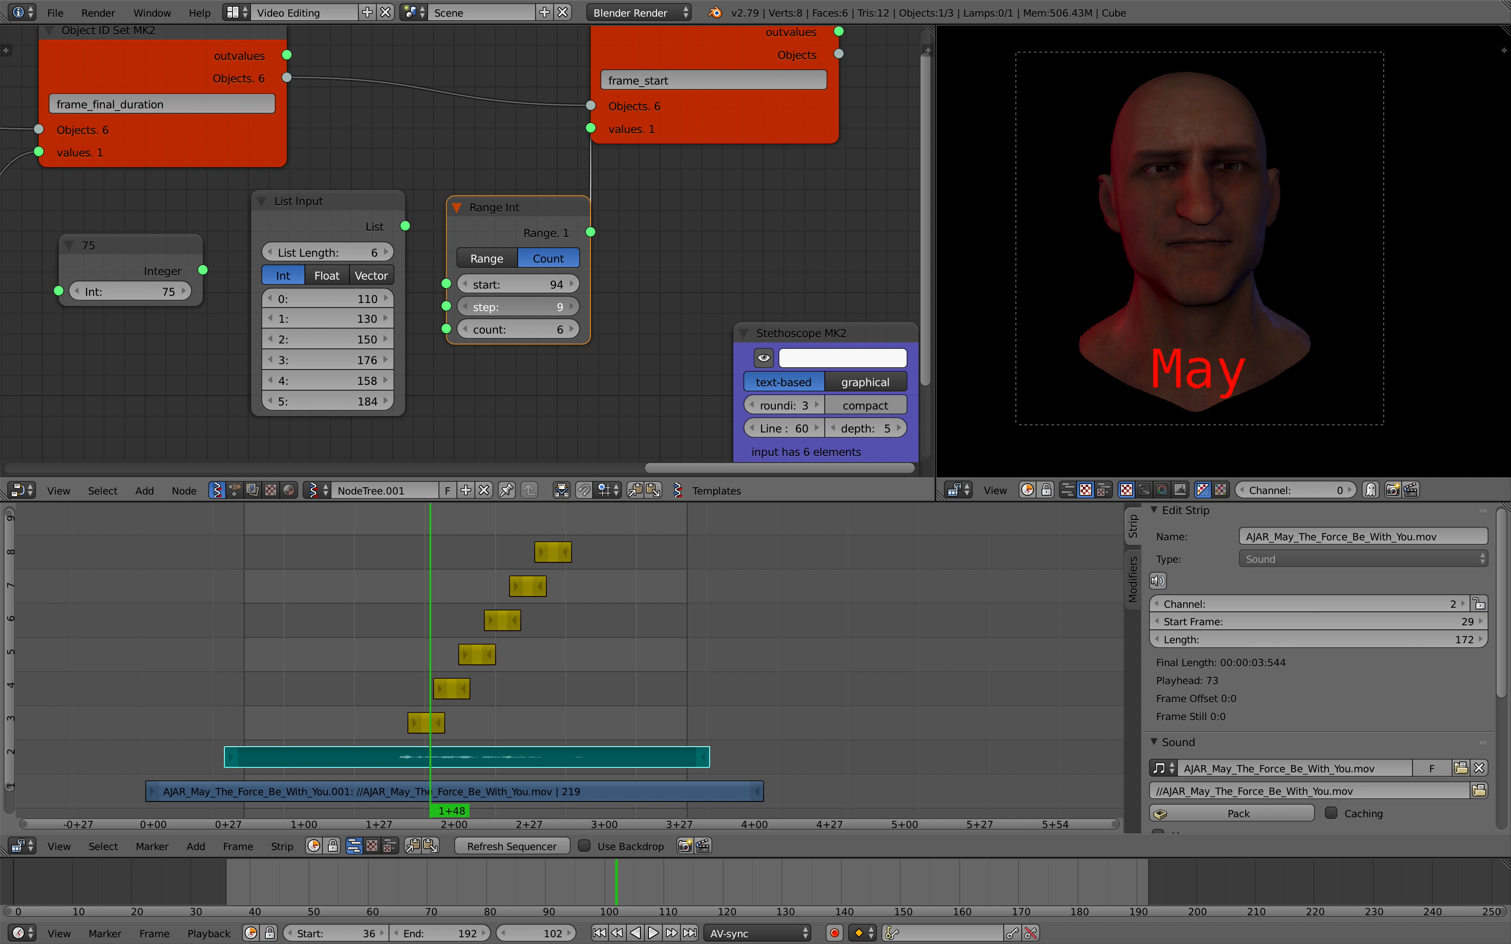
- Set the Range Int node's step to 14 and save over the existing blend file
click(564, 307)
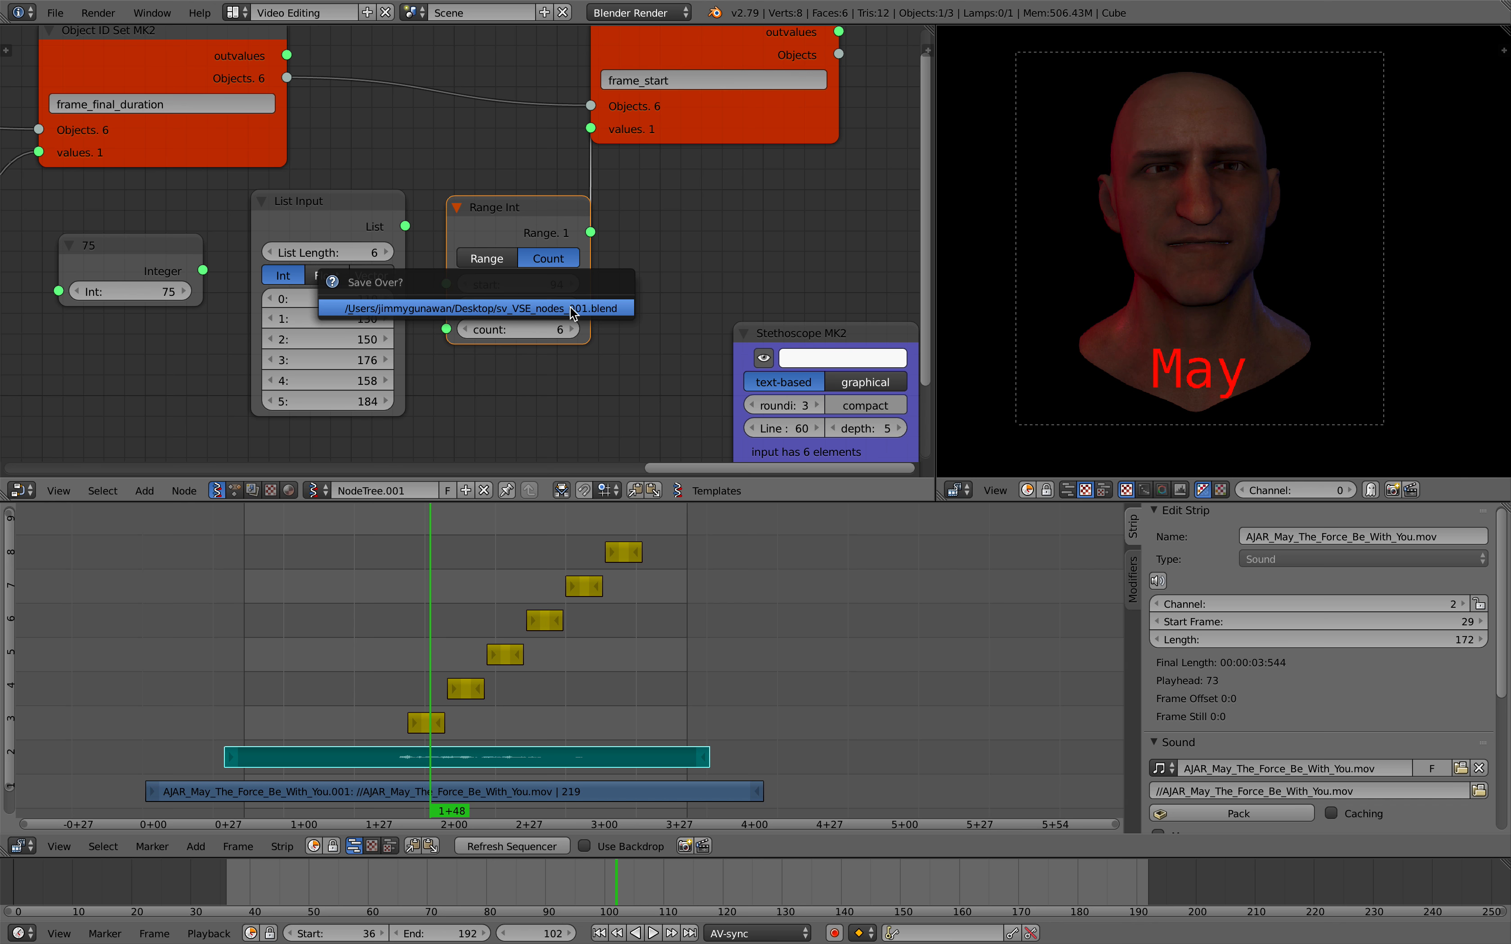
middle_drag(653, 212, 635, 246)
drag(683, 164, 743, 158)
- Play the captions from frame 92, watch them in the full-screen preview, and return to the editing layout
key(alt+a)
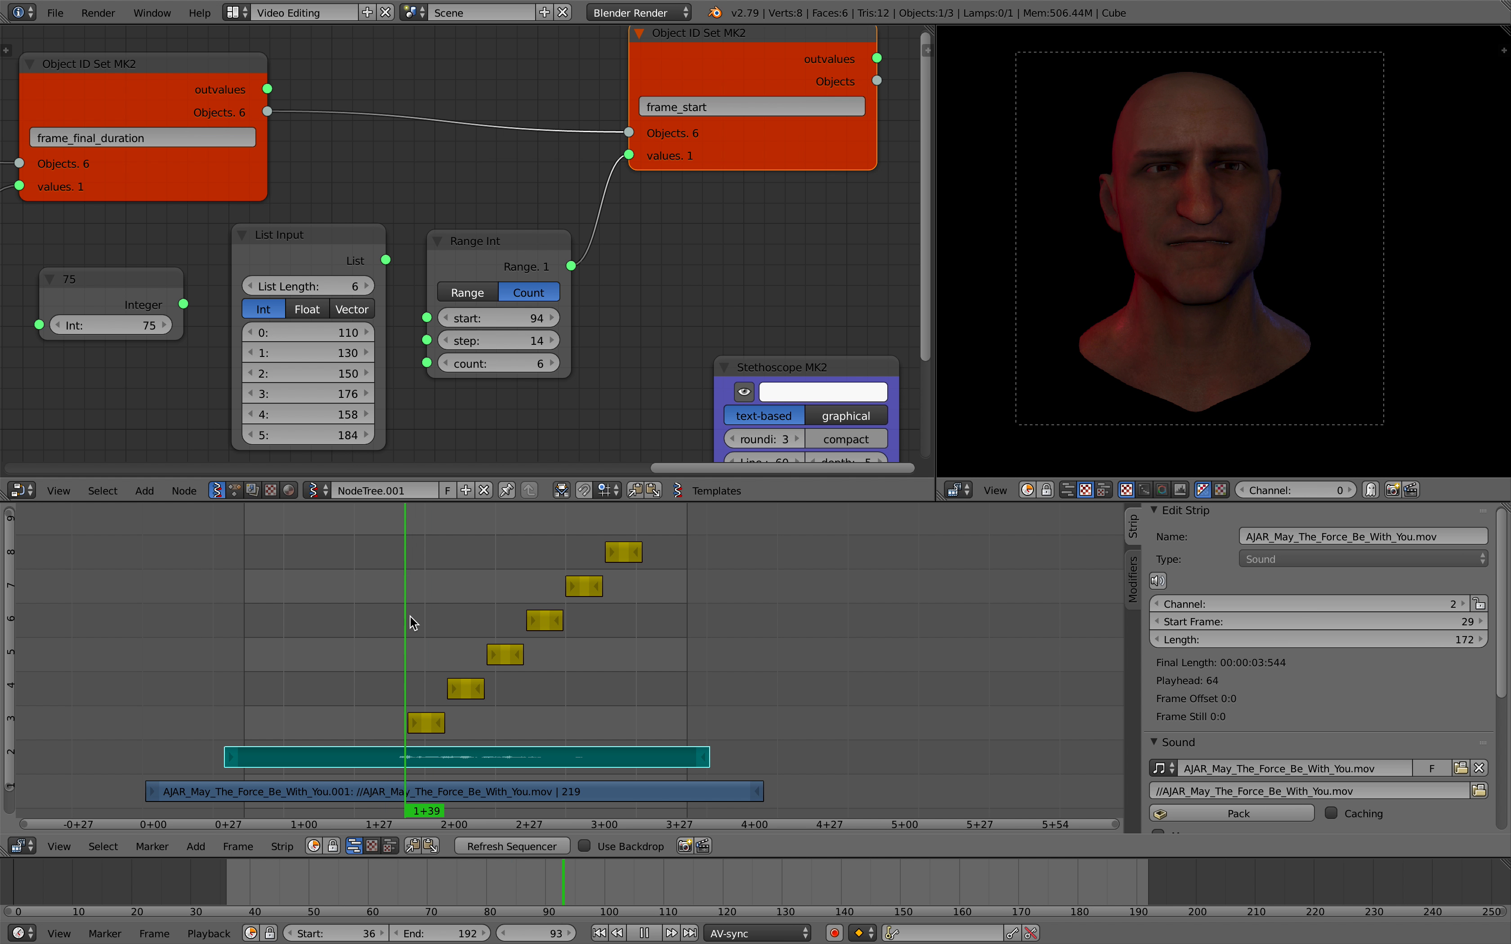
click(403, 609)
key(alt+a)
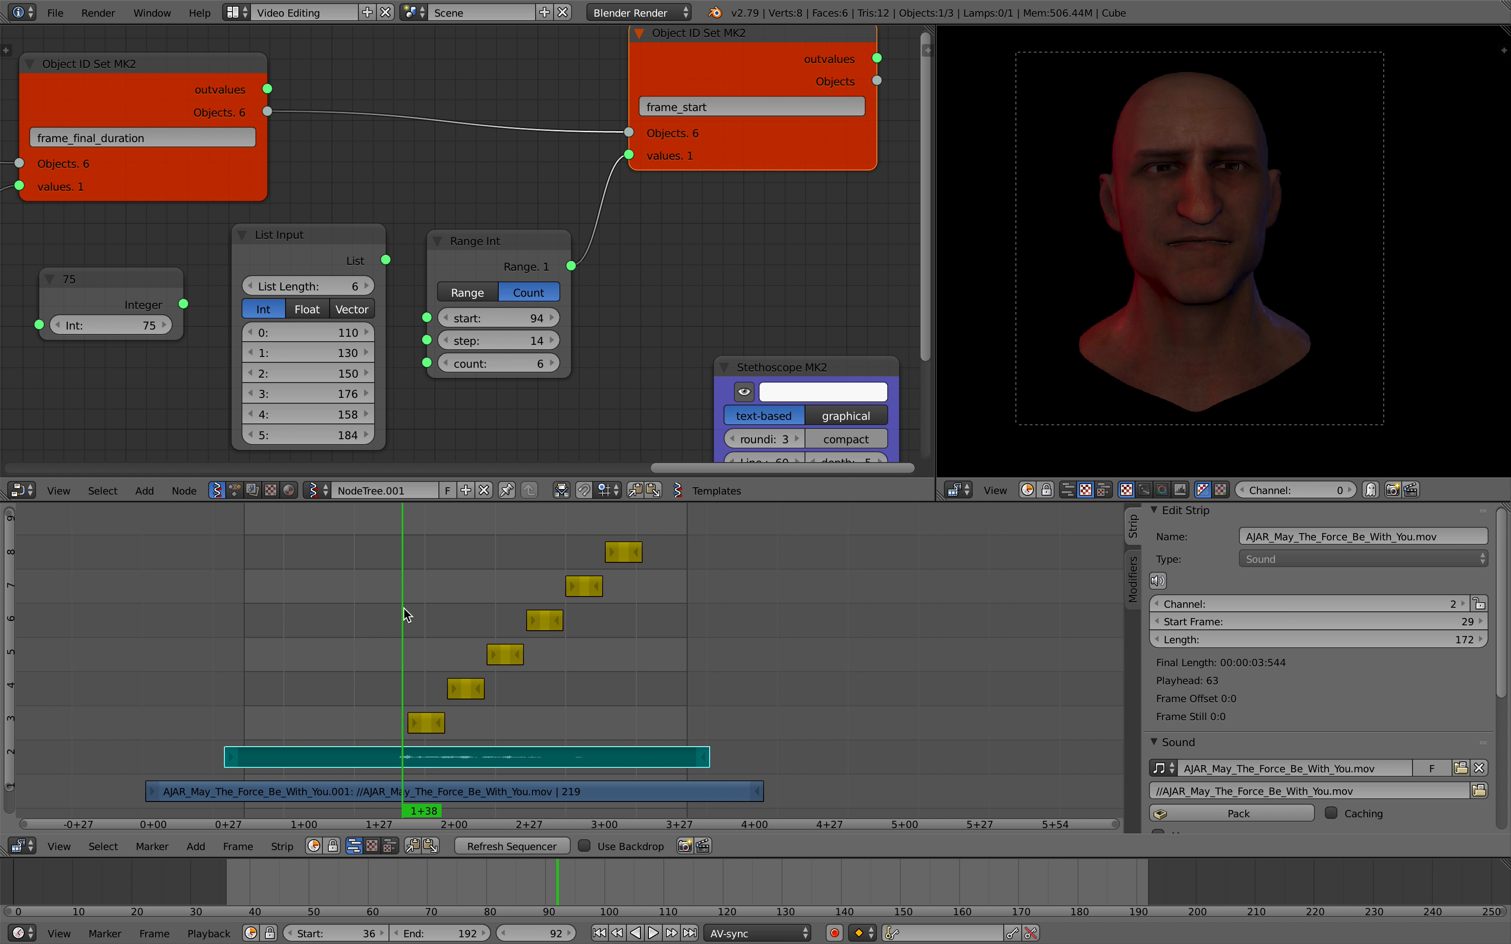
key(alt+a)
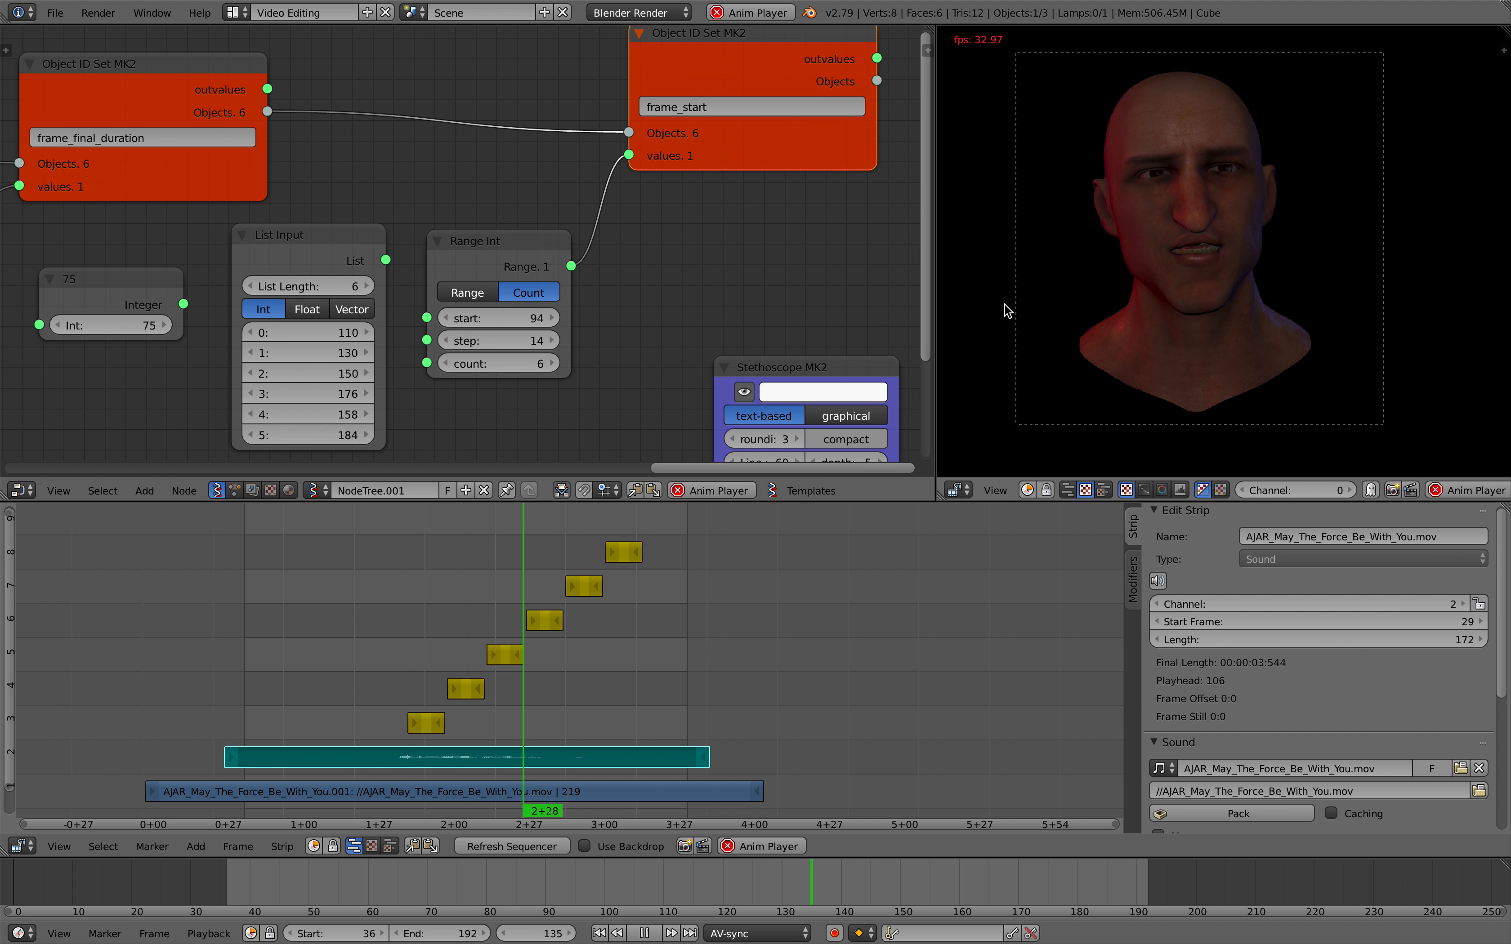
key(ctrl+alt+space)
scroll(900, 395, up, 3)
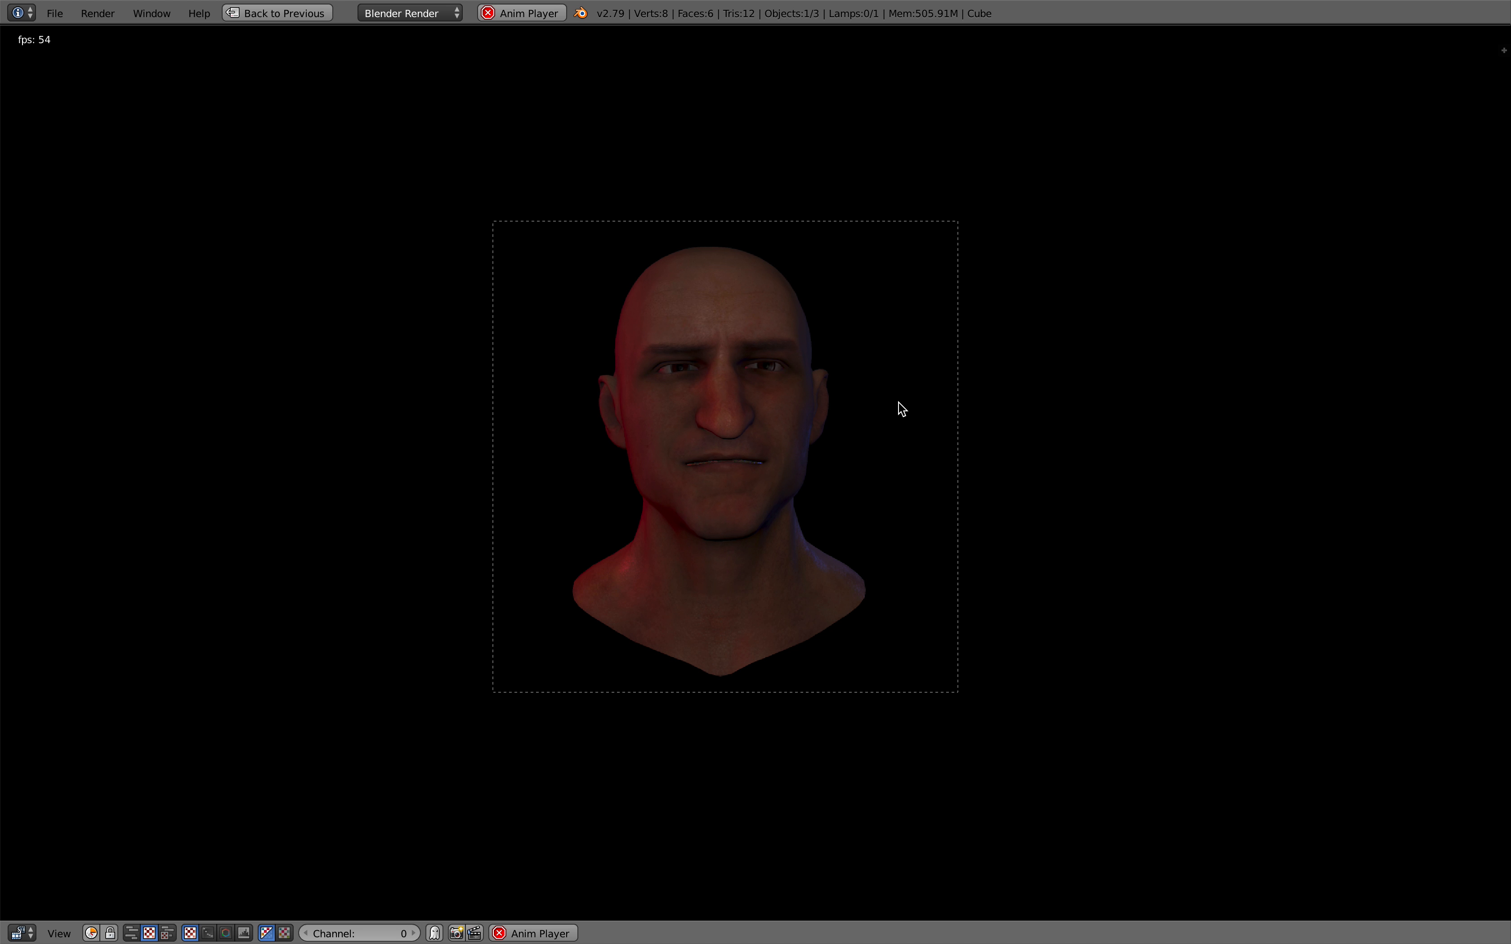
click(281, 13)
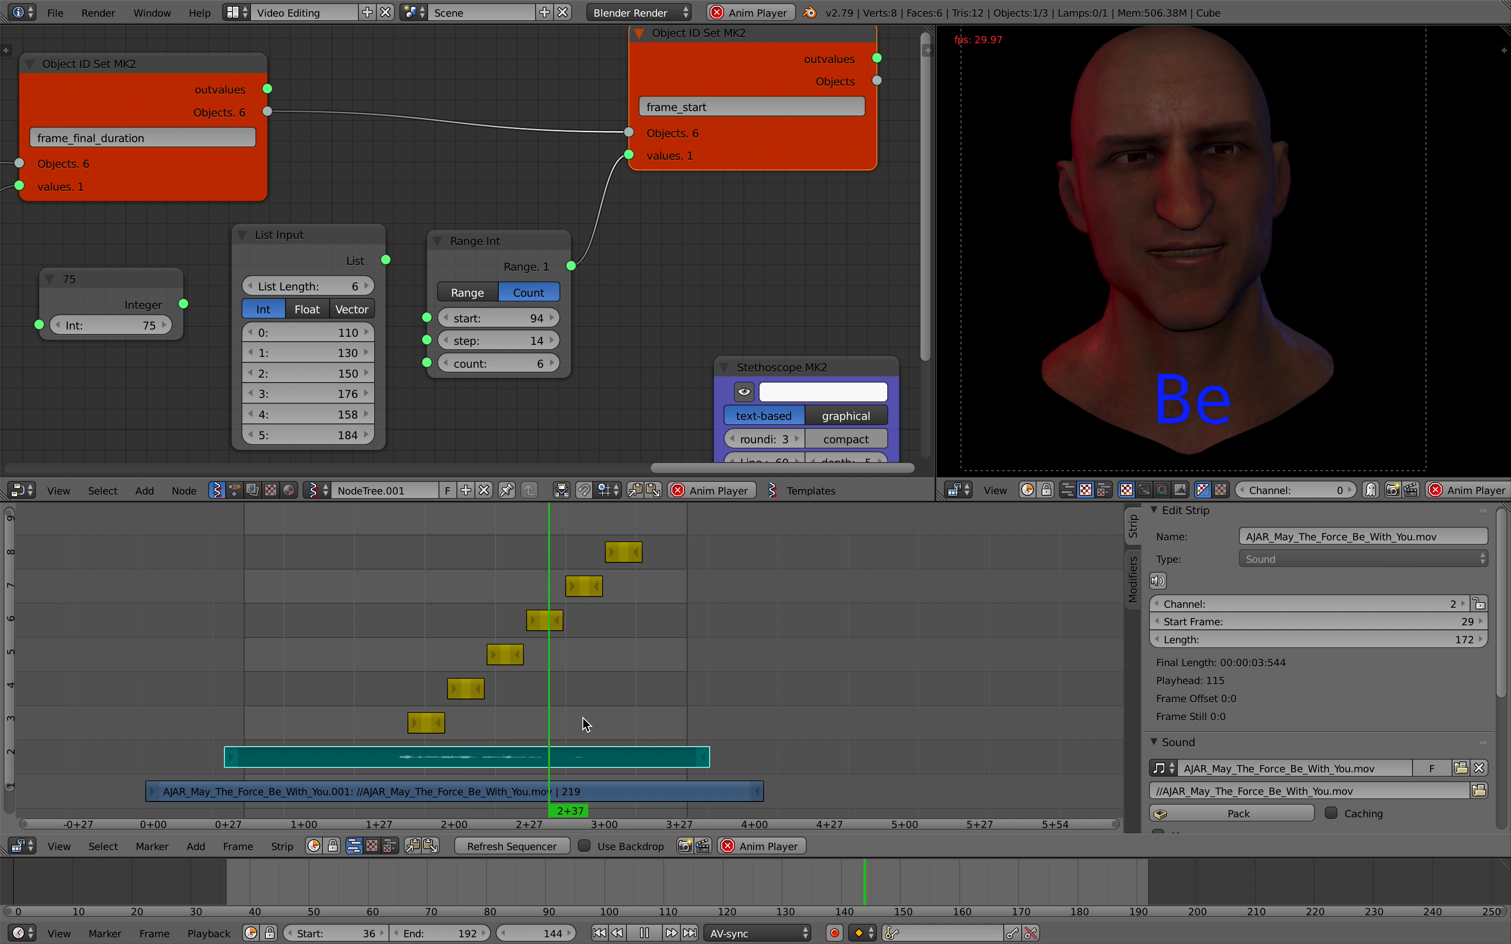
- Move the sound strip to start at frame 25 during playback, and stop the playback
drag(541, 757, 529, 756)
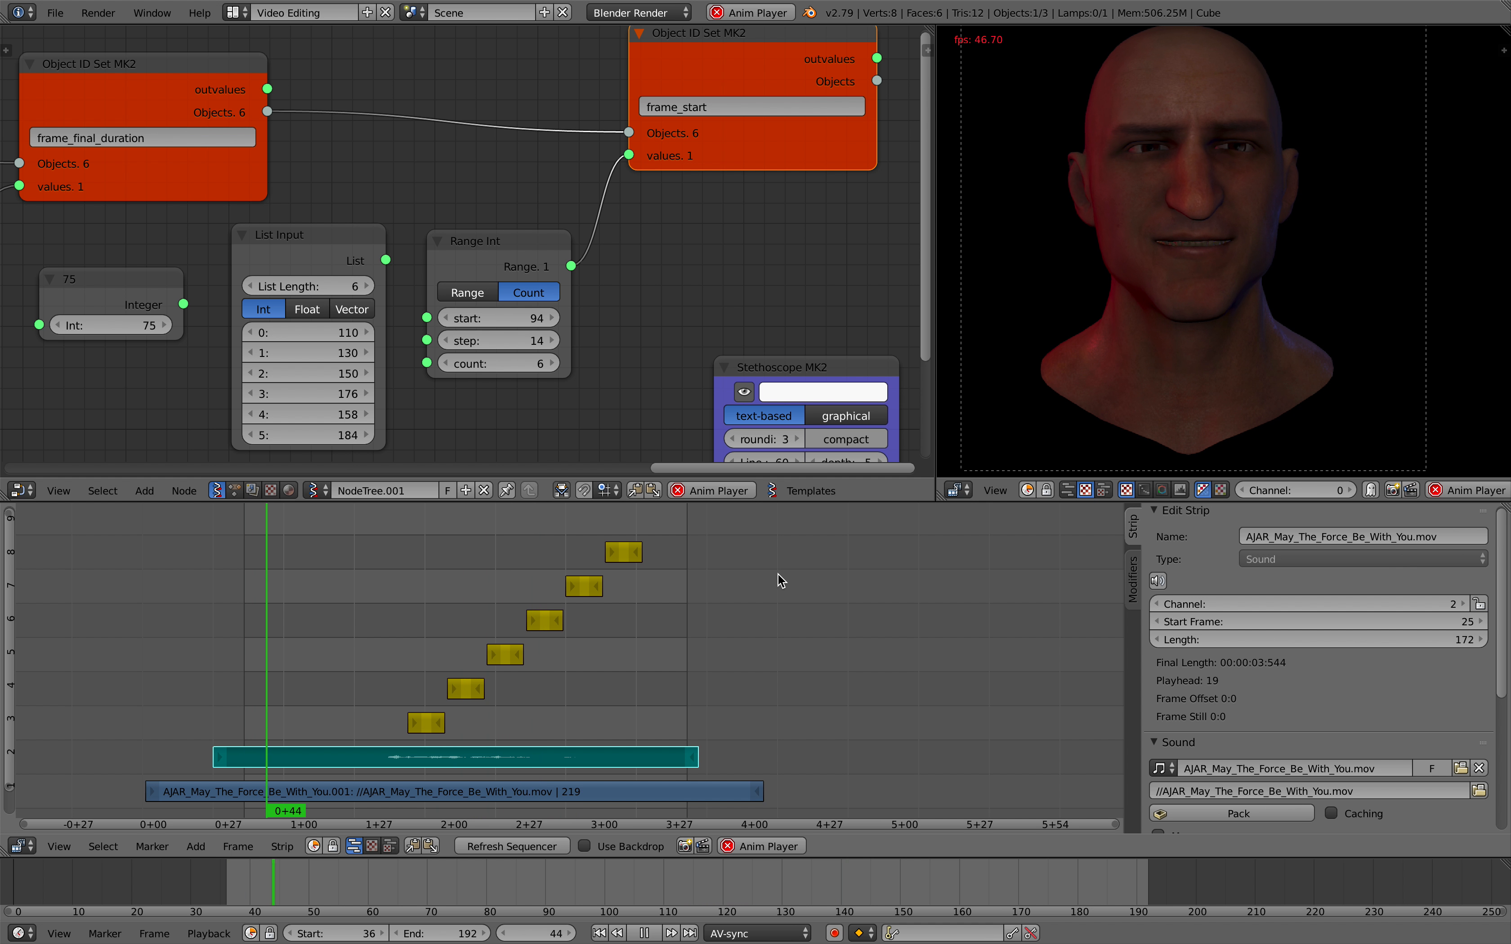
key(Escape)
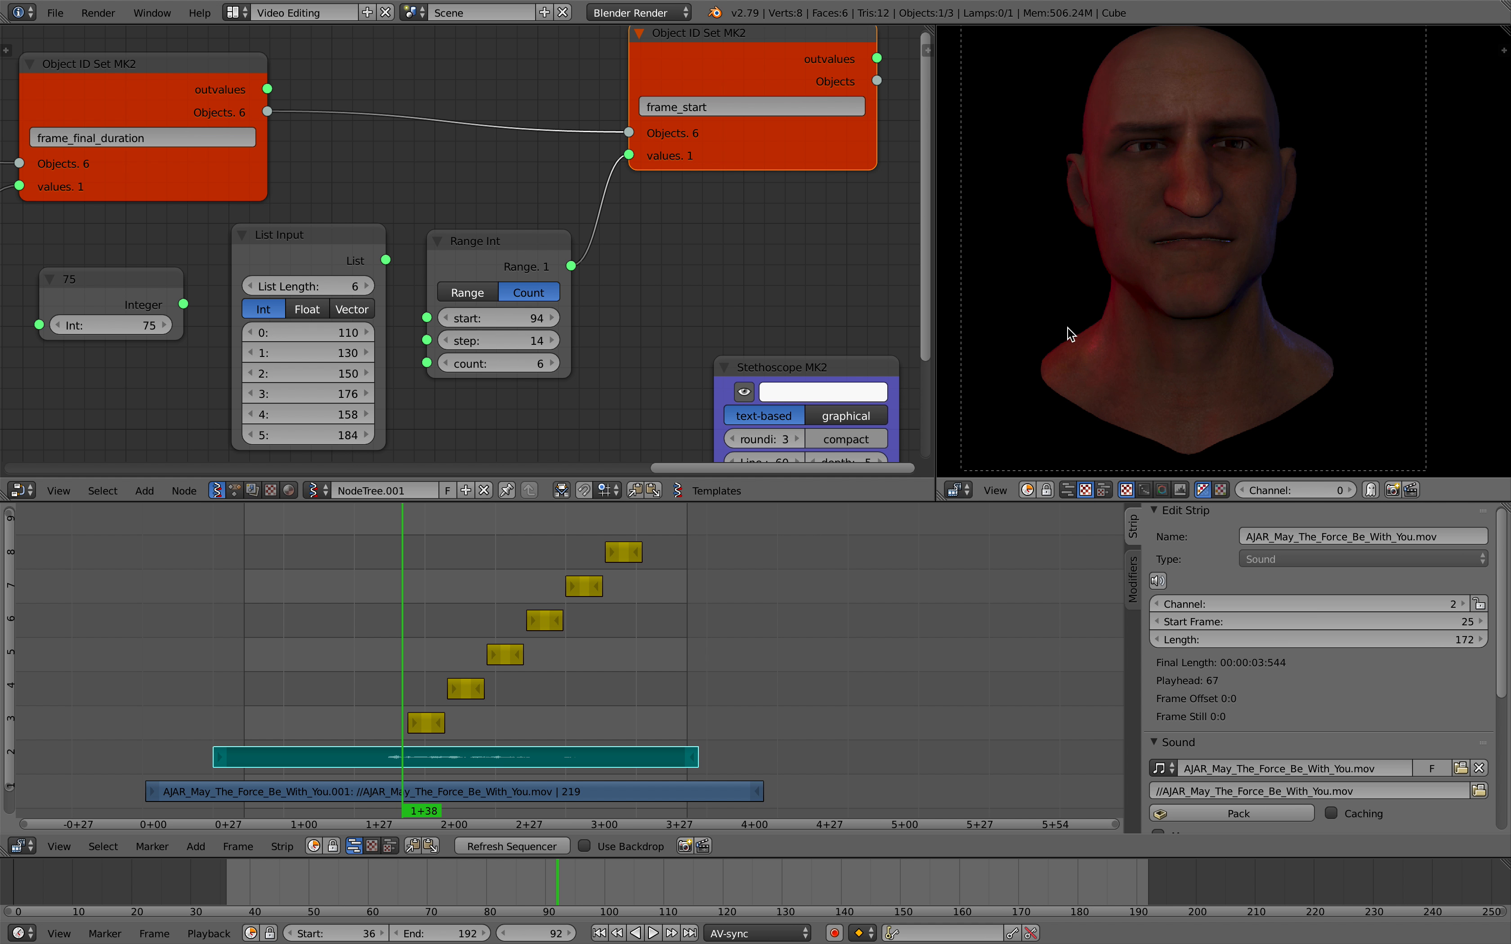
- Examine the node setup from the frame_final_duration node to the frame_start node, including the Range Int inputs
scroll(1077, 321, down, 1)
middle_drag(751, 374, 670, 336)
scroll(624, 324, down, 1)
scroll(490, 350, down, 3)
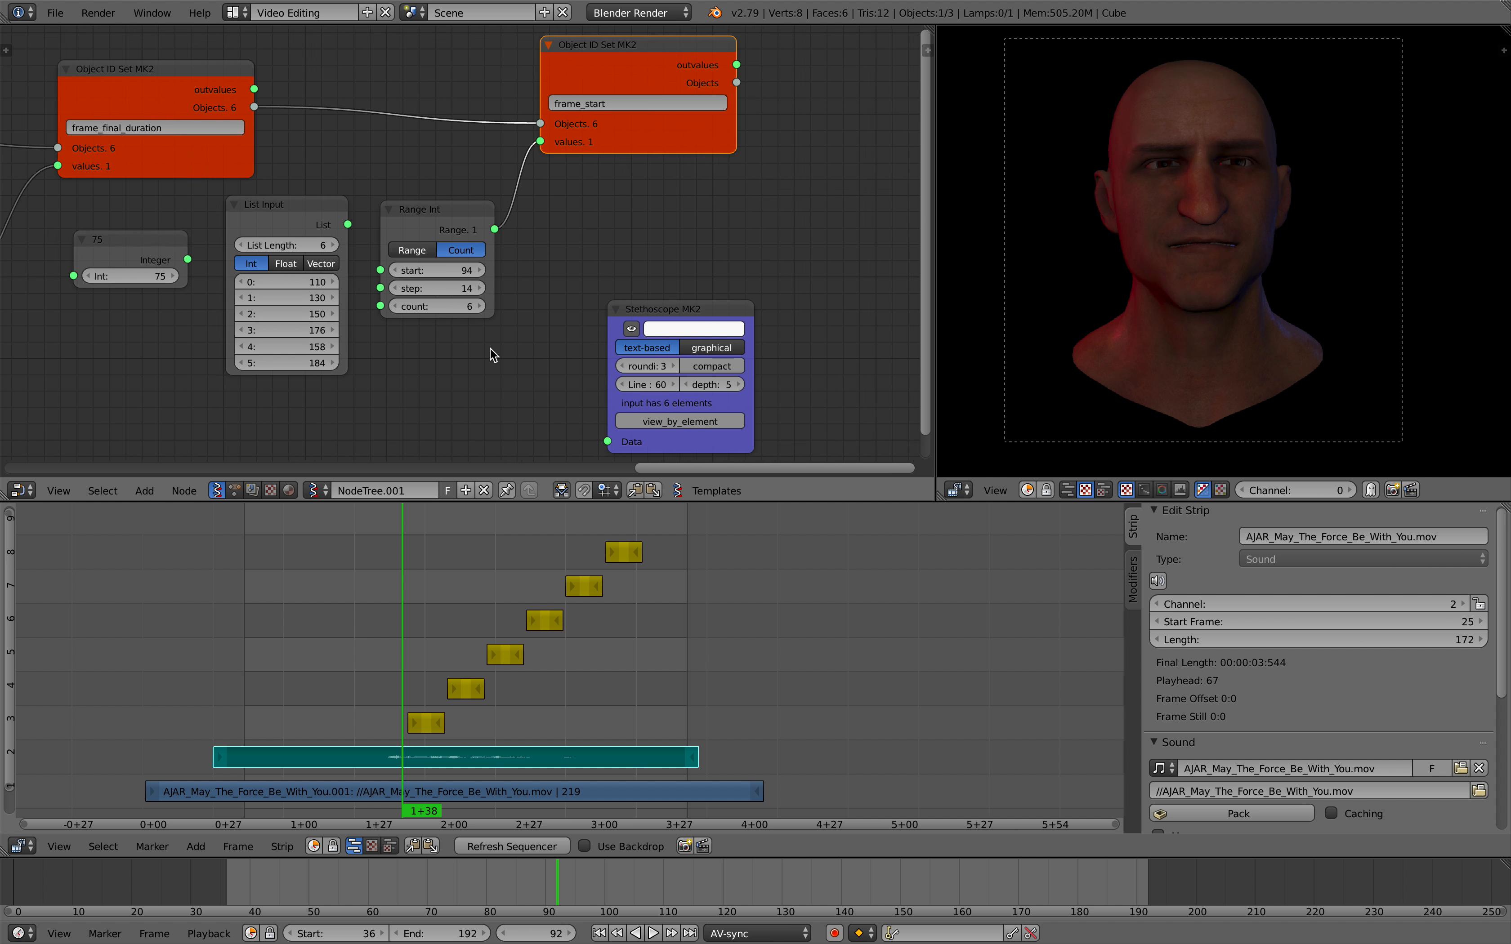
middle_drag(635, 603, 657, 610)
middle_drag(515, 360, 728, 372)
scroll(727, 372, down, 2)
middle_drag(510, 329, 541, 325)
middle_drag(858, 295, 439, 278)
scroll(447, 276, up, 1)
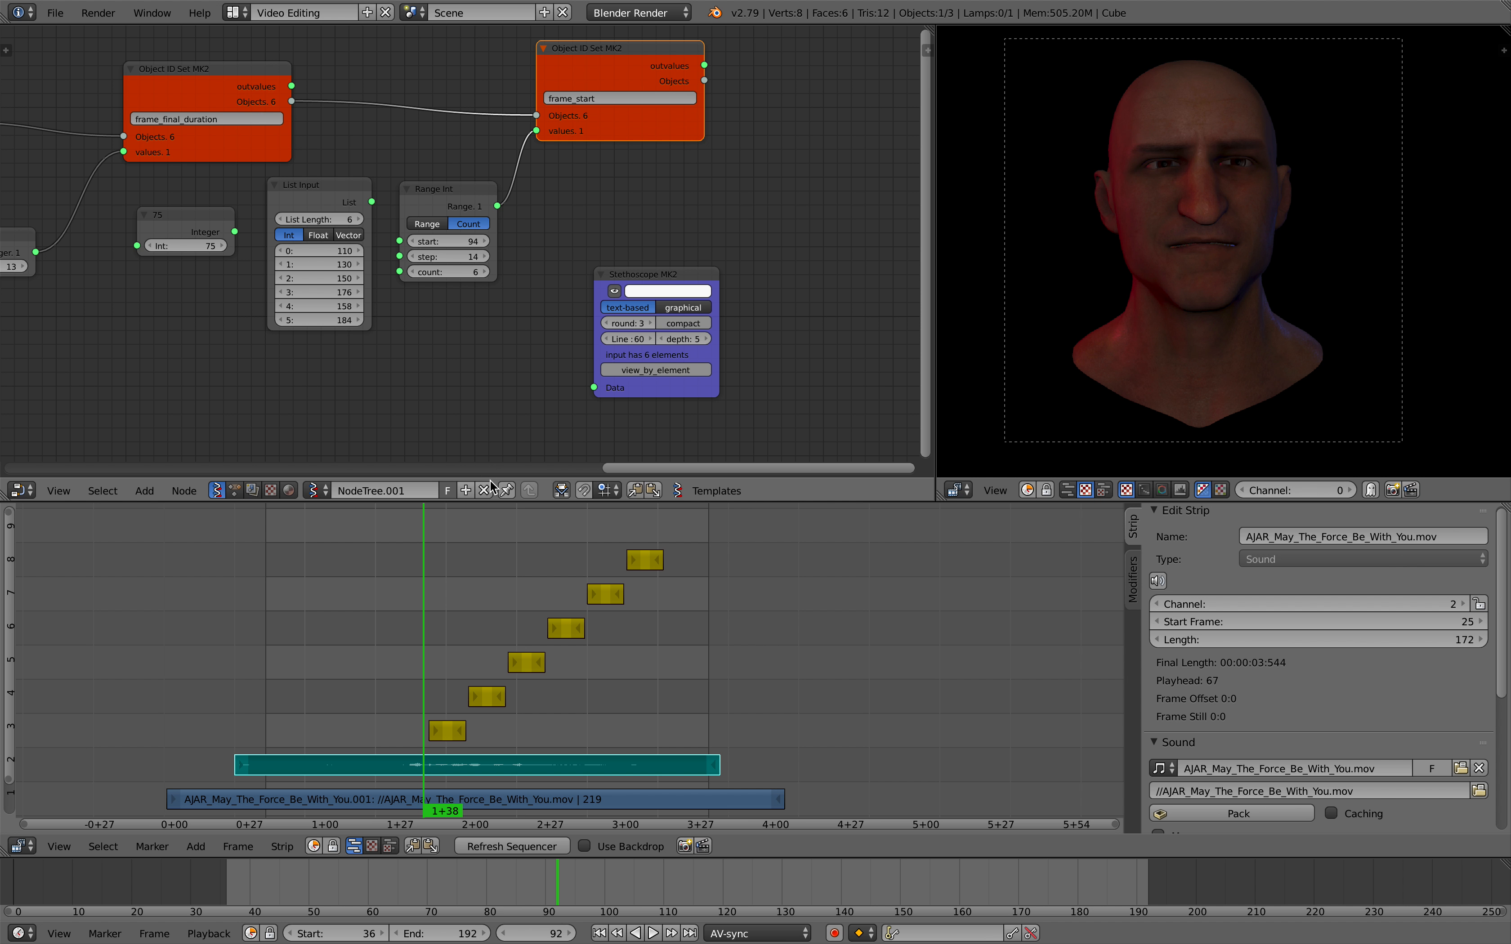
- Make the sequencer slightly taller and examine the six caption strips' staggered start frames against the sound strip
drag(497, 502, 497, 496)
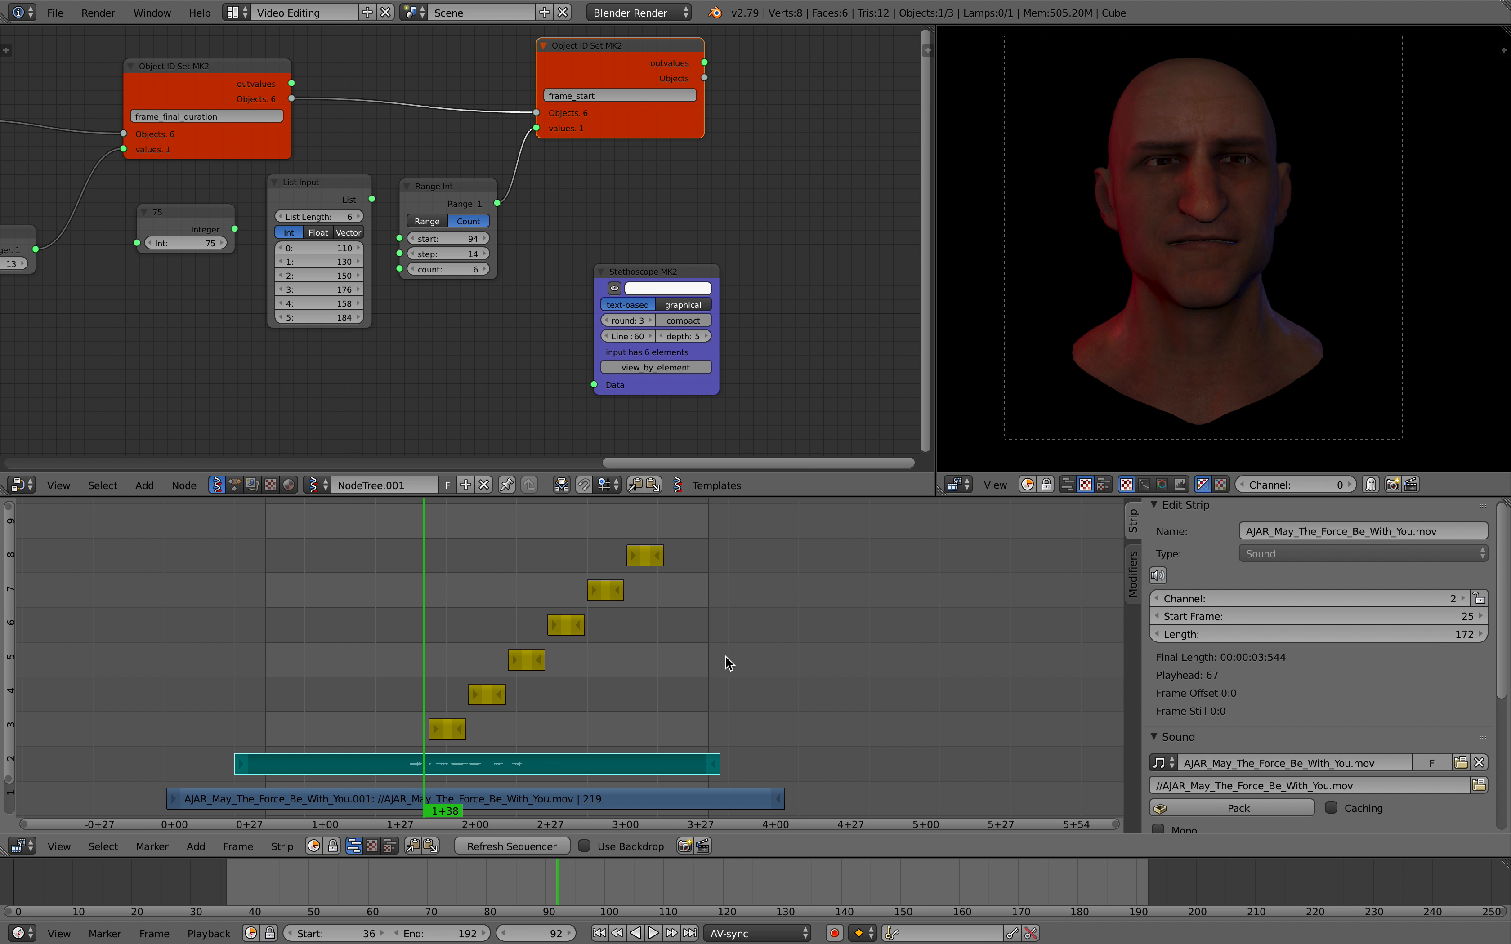
scroll(387, 631, up, 1)
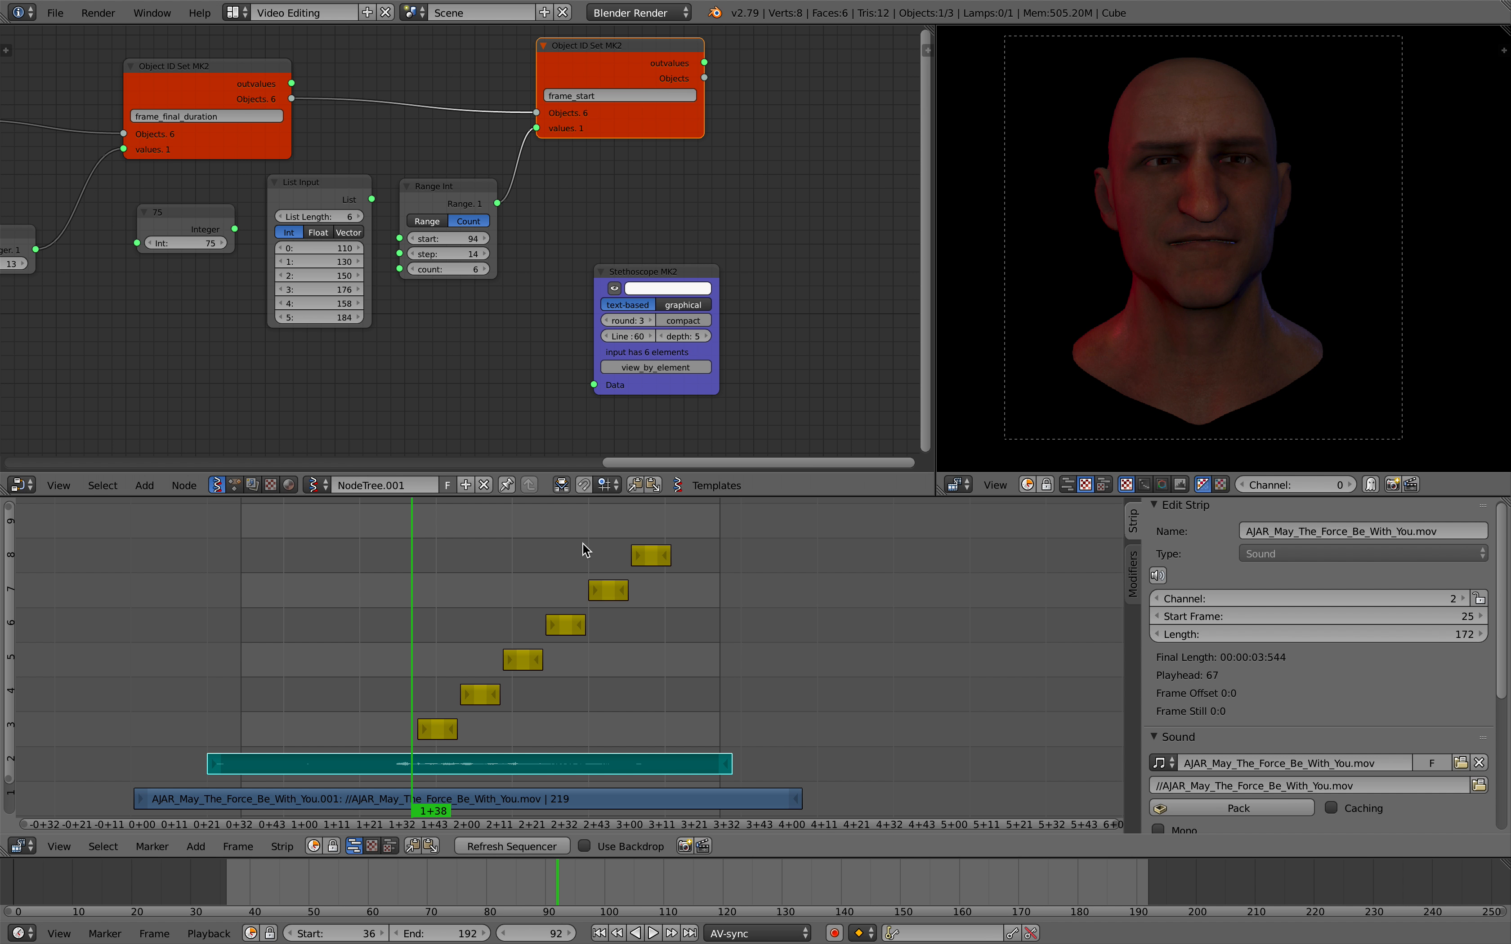
middle_drag(542, 557, 552, 551)
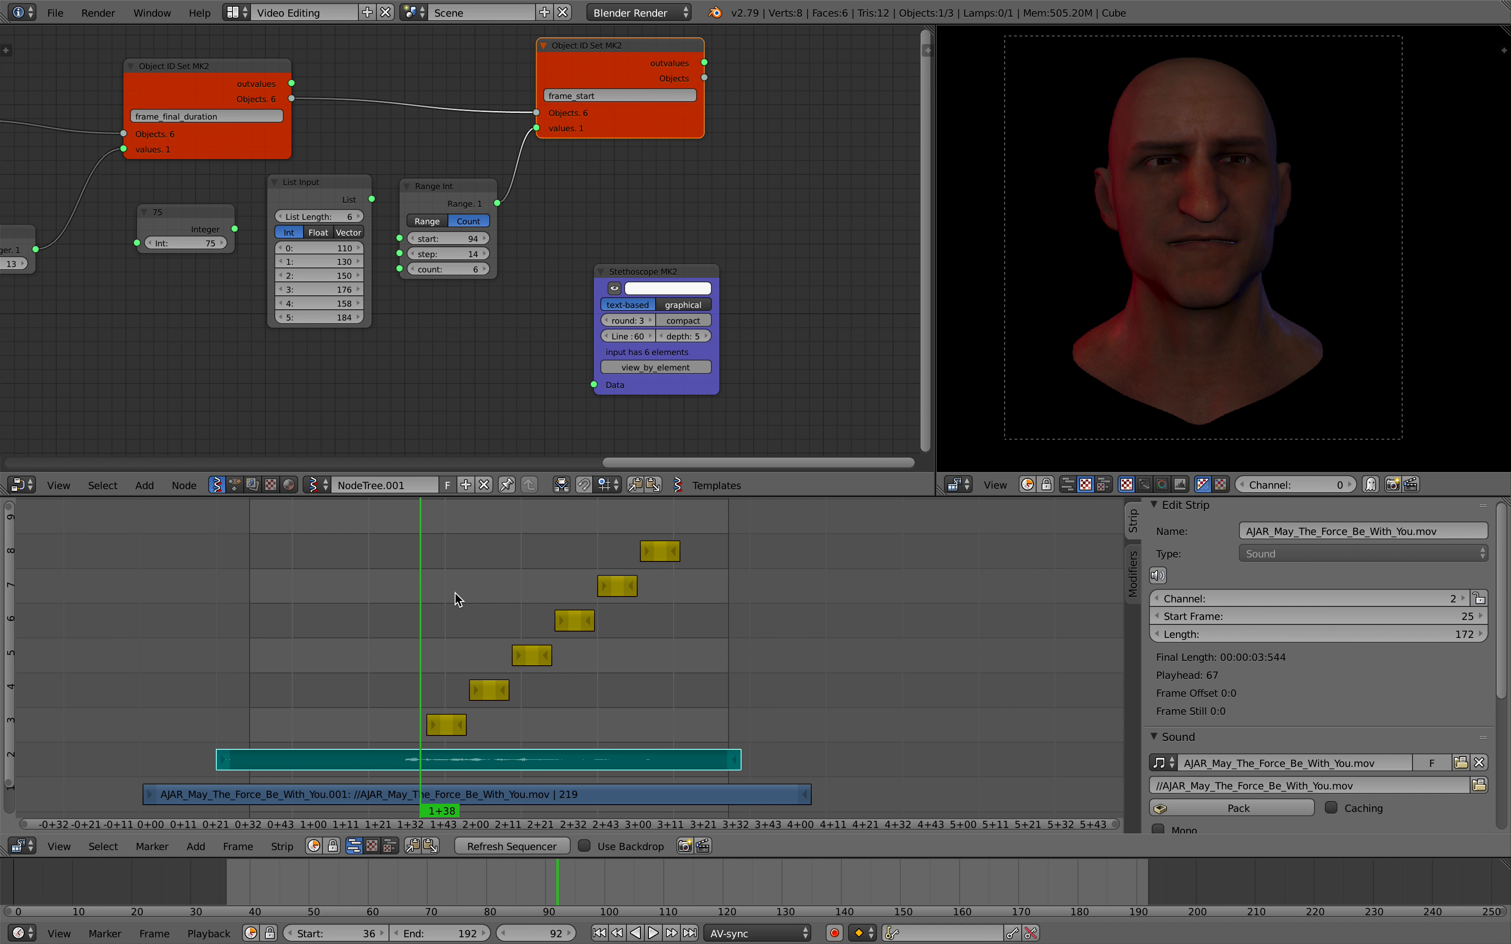
middle_drag(458, 599, 517, 568)
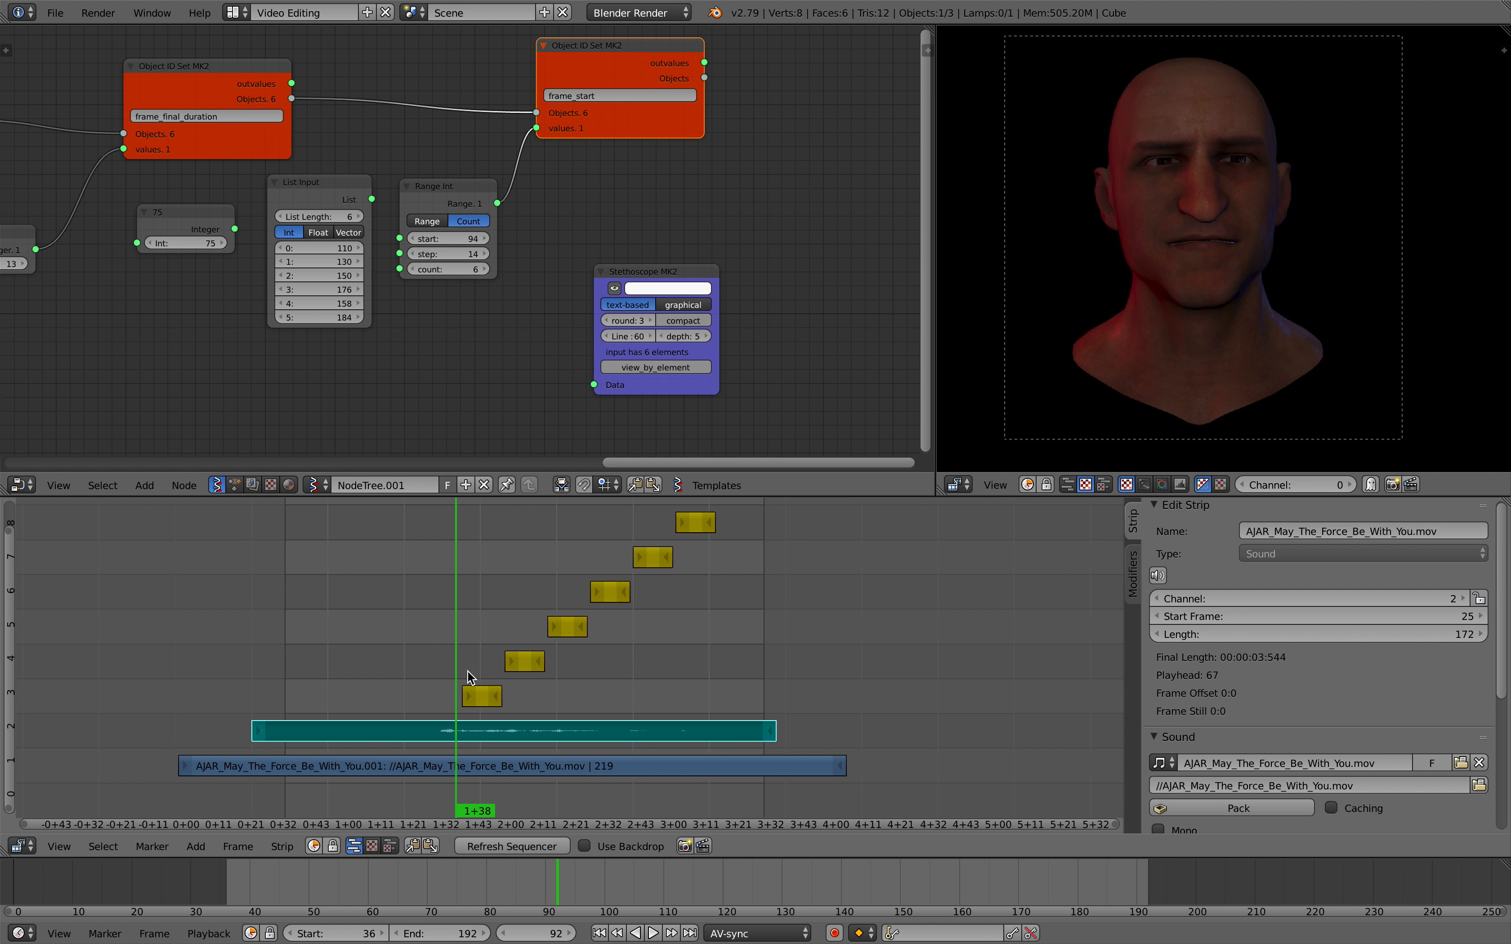
scroll(432, 374, down, 1)
middle_drag(432, 374, 507, 381)
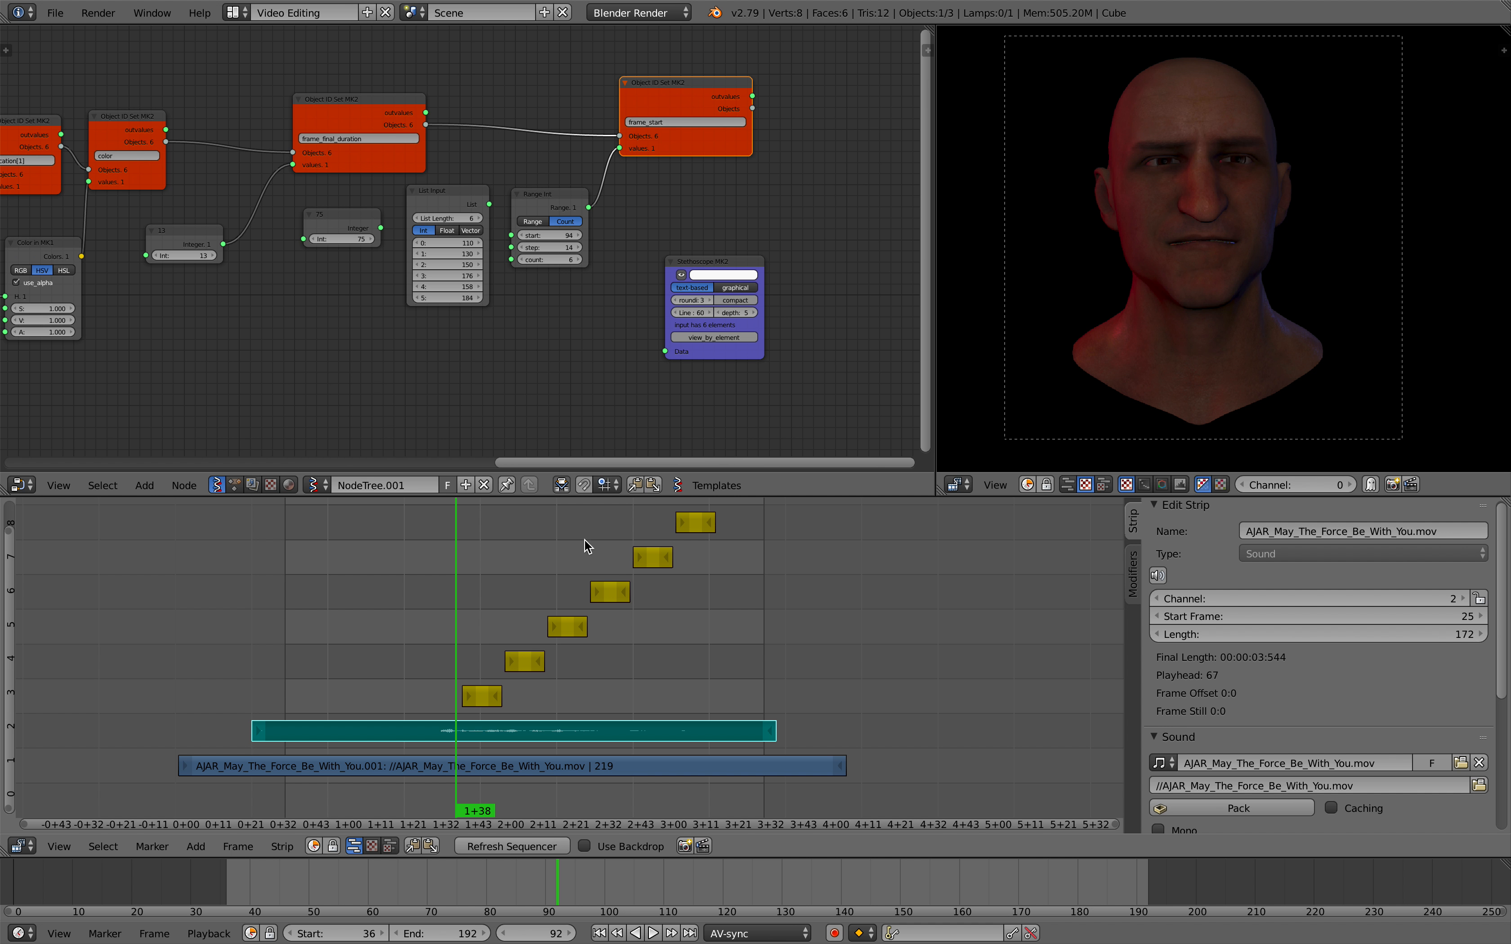
scroll(628, 589, up, 5)
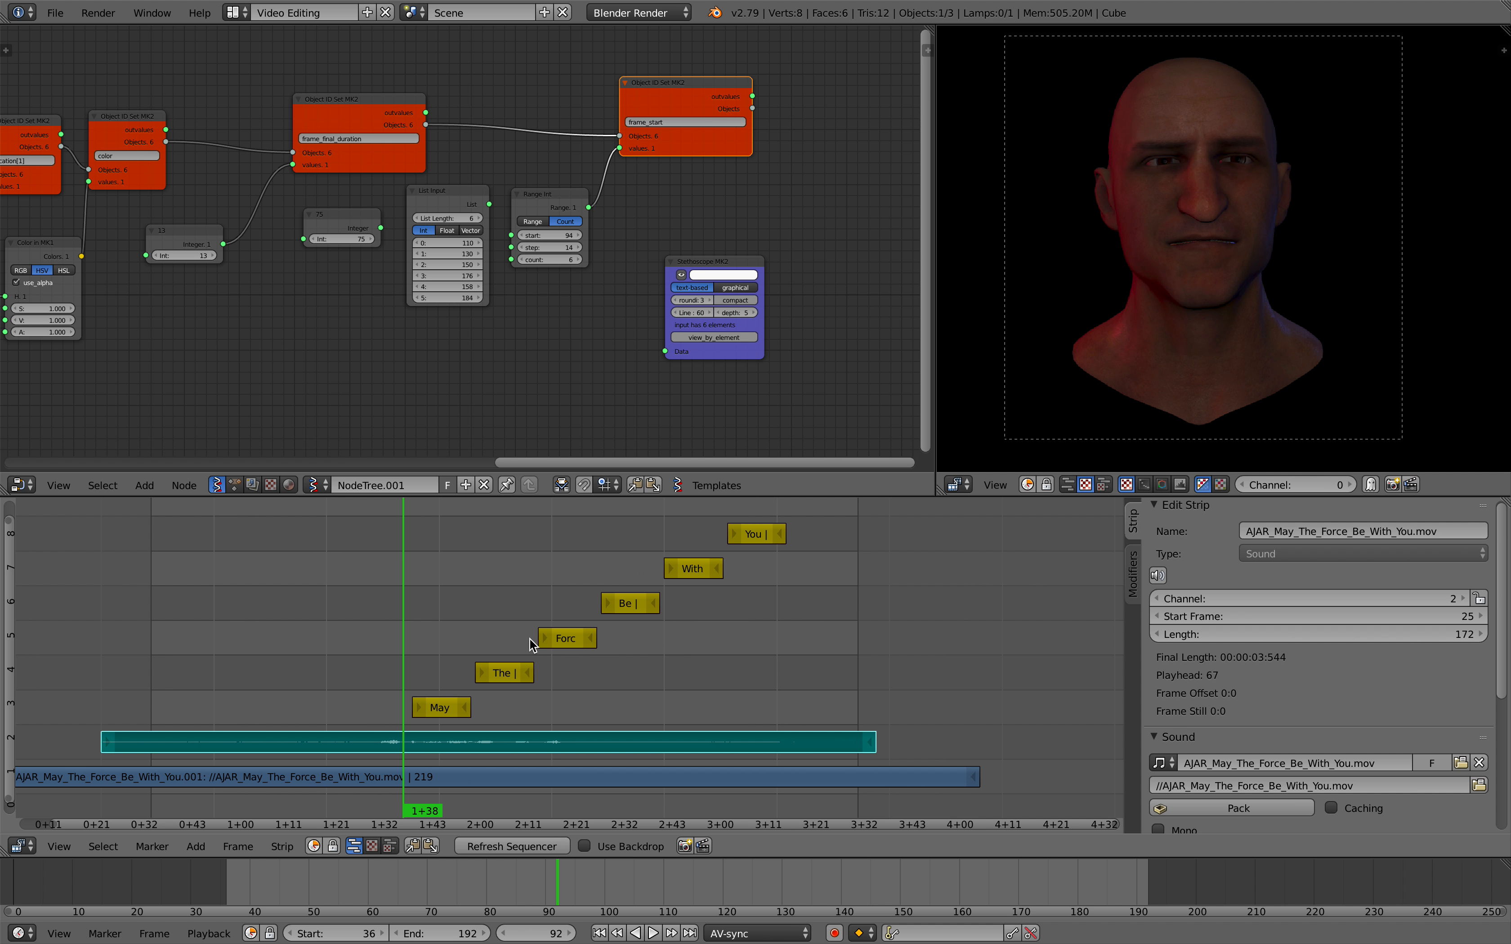
scroll(518, 643, up, 2)
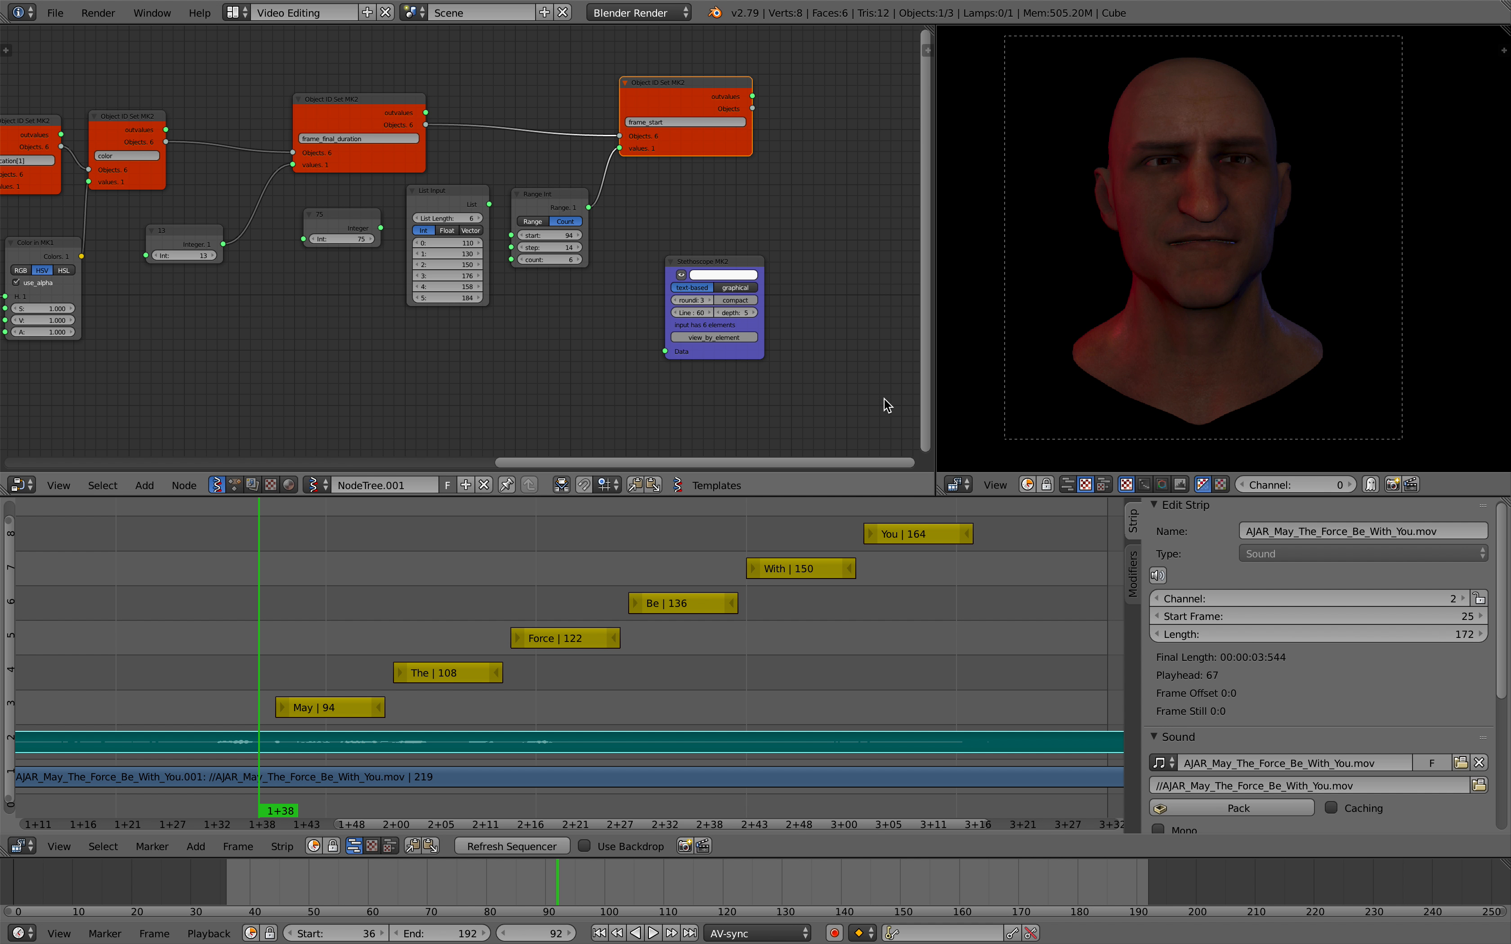
scroll(664, 297, right, 3)
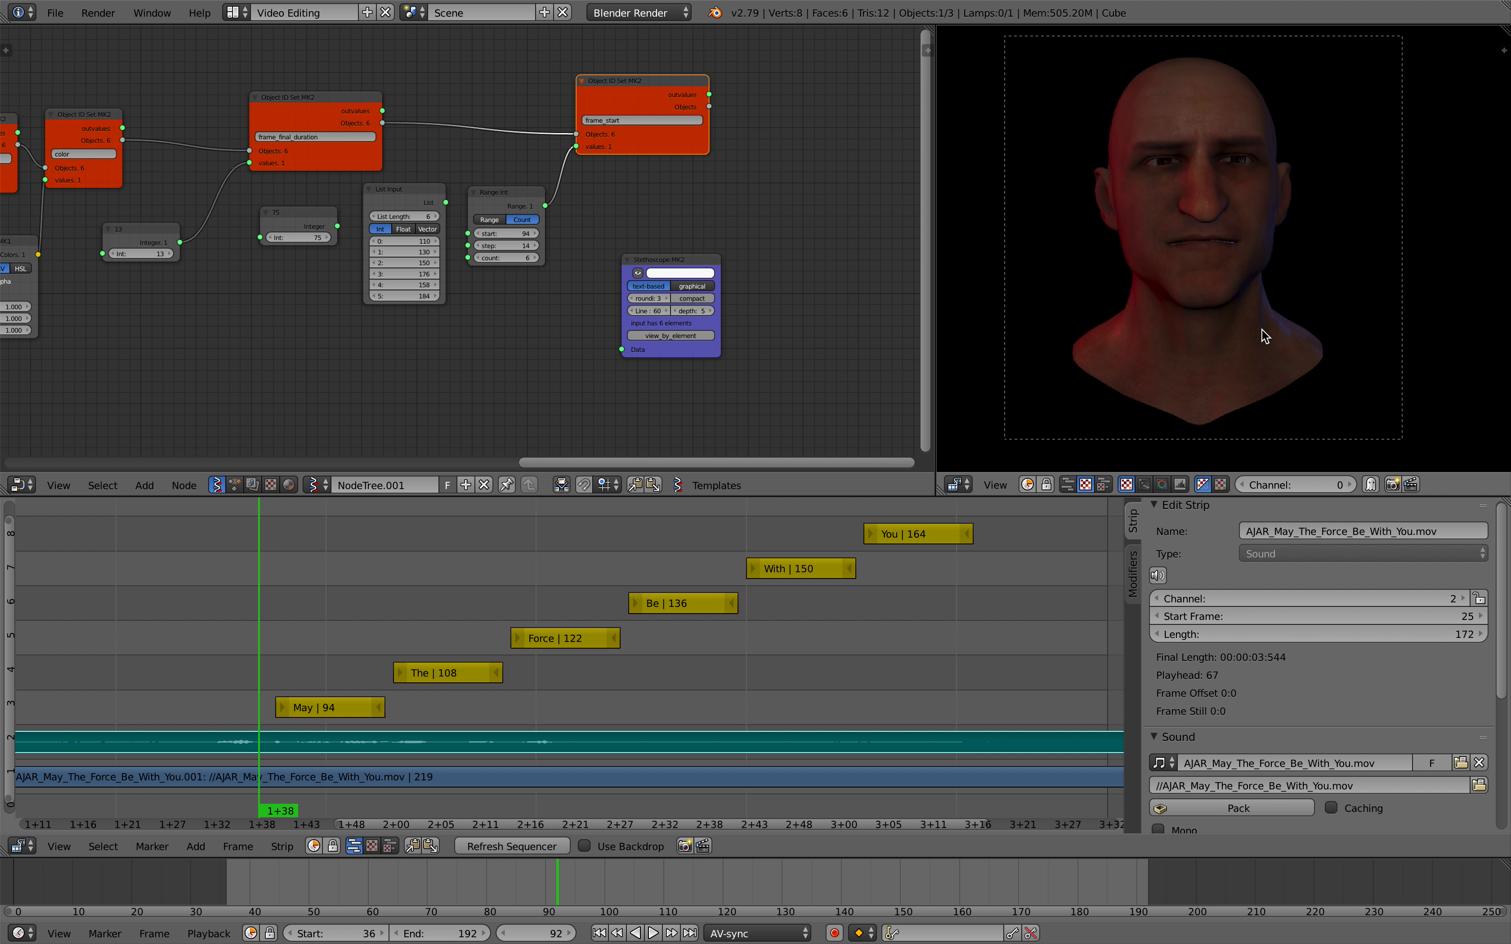
scroll(1163, 371, down, 1)
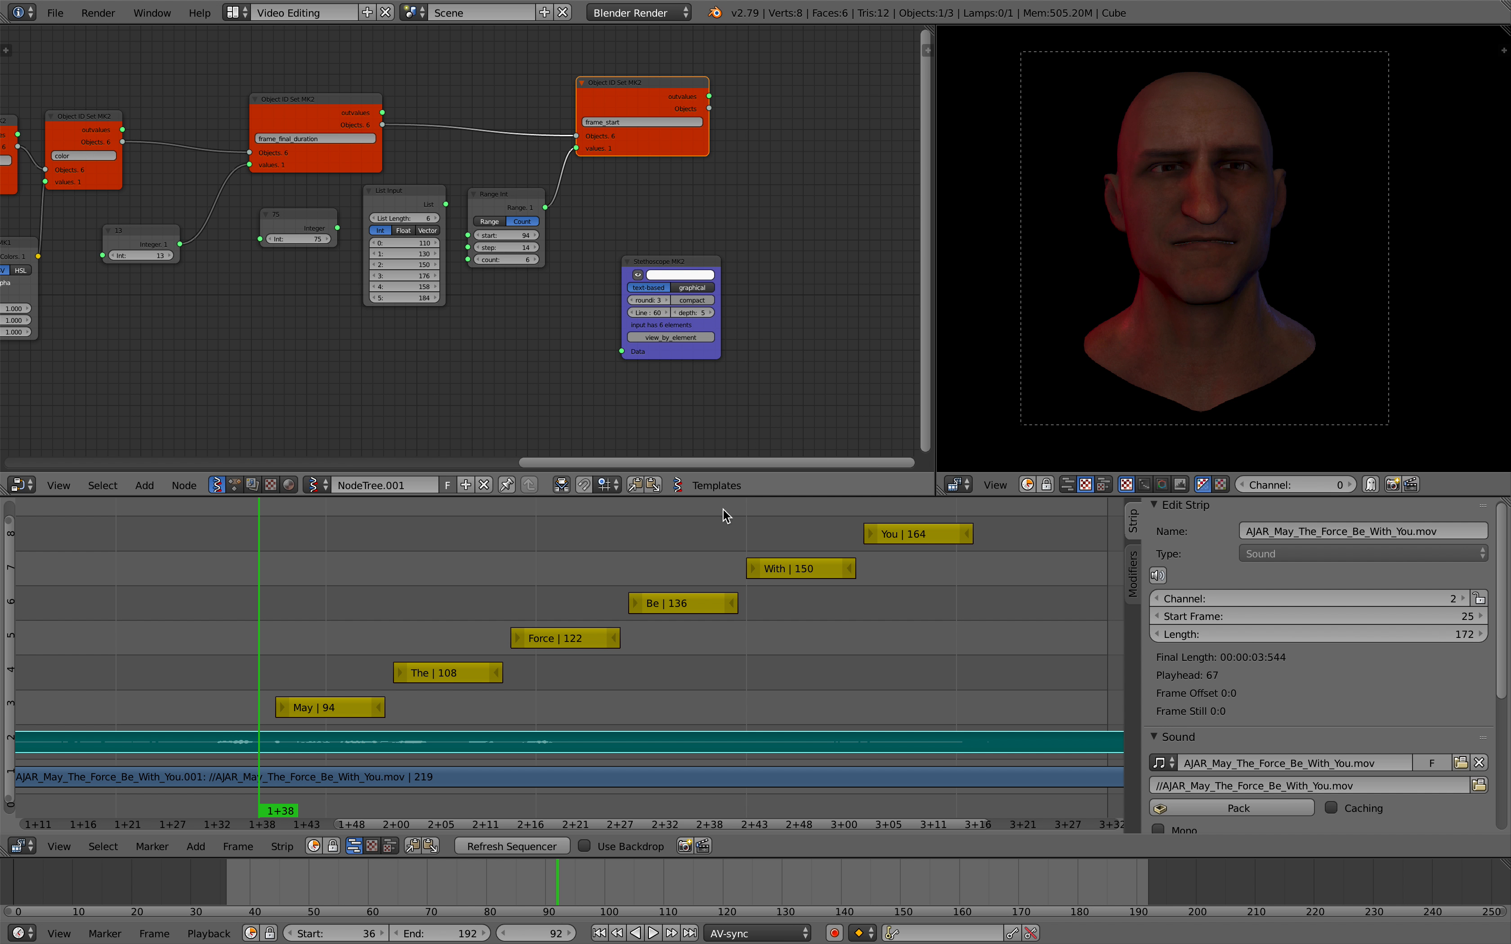
- Select the "May" caption strip and play the captions to check their timing
click(328, 709)
key(alt+a)
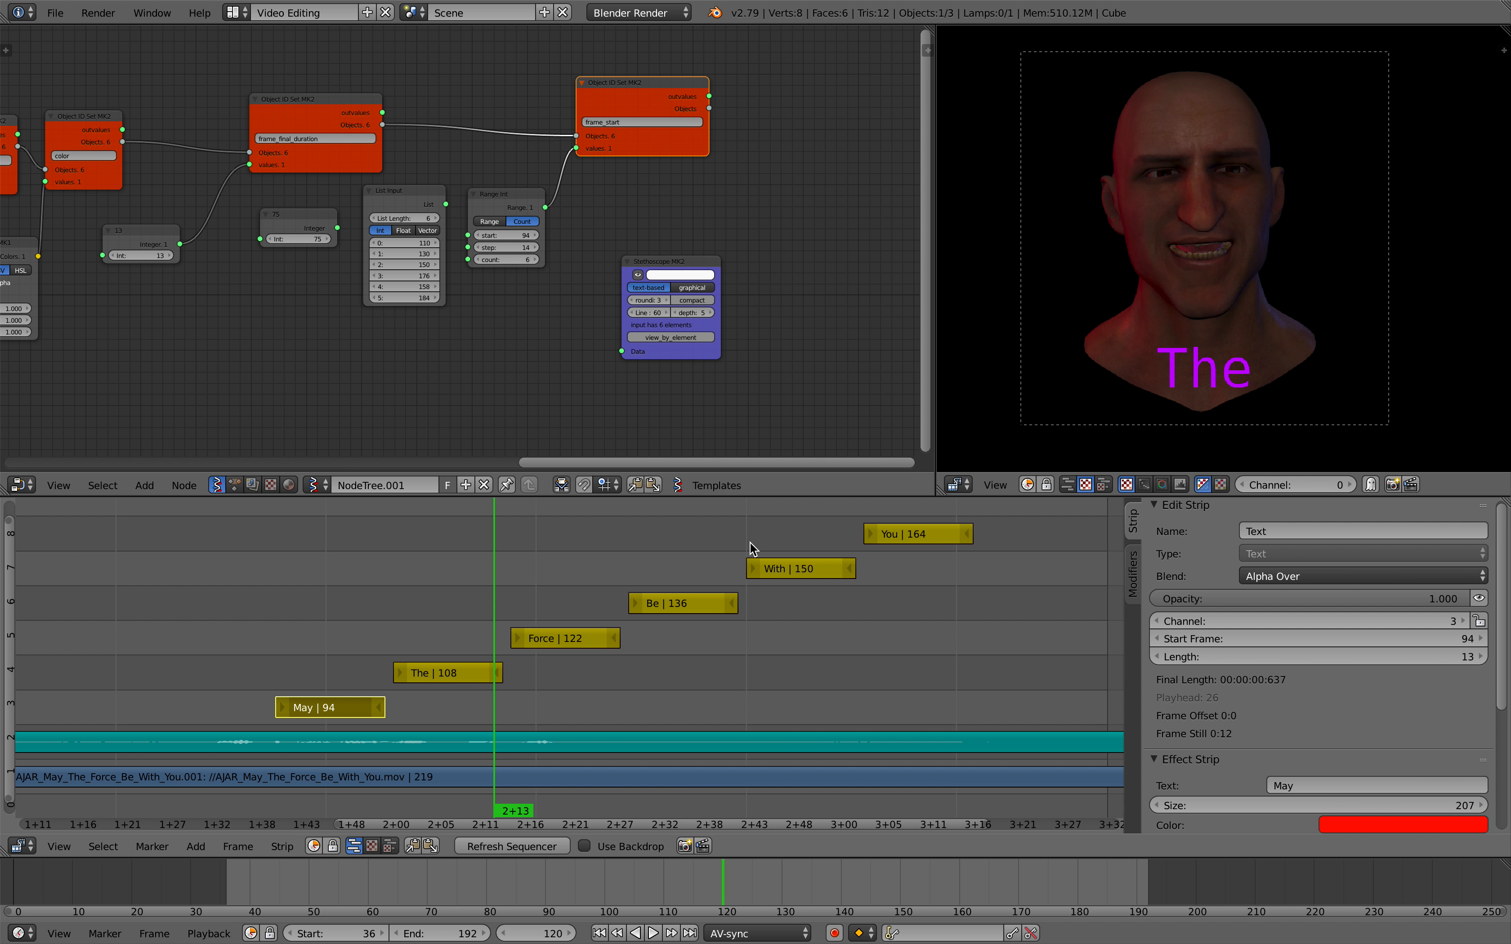
key(Home)
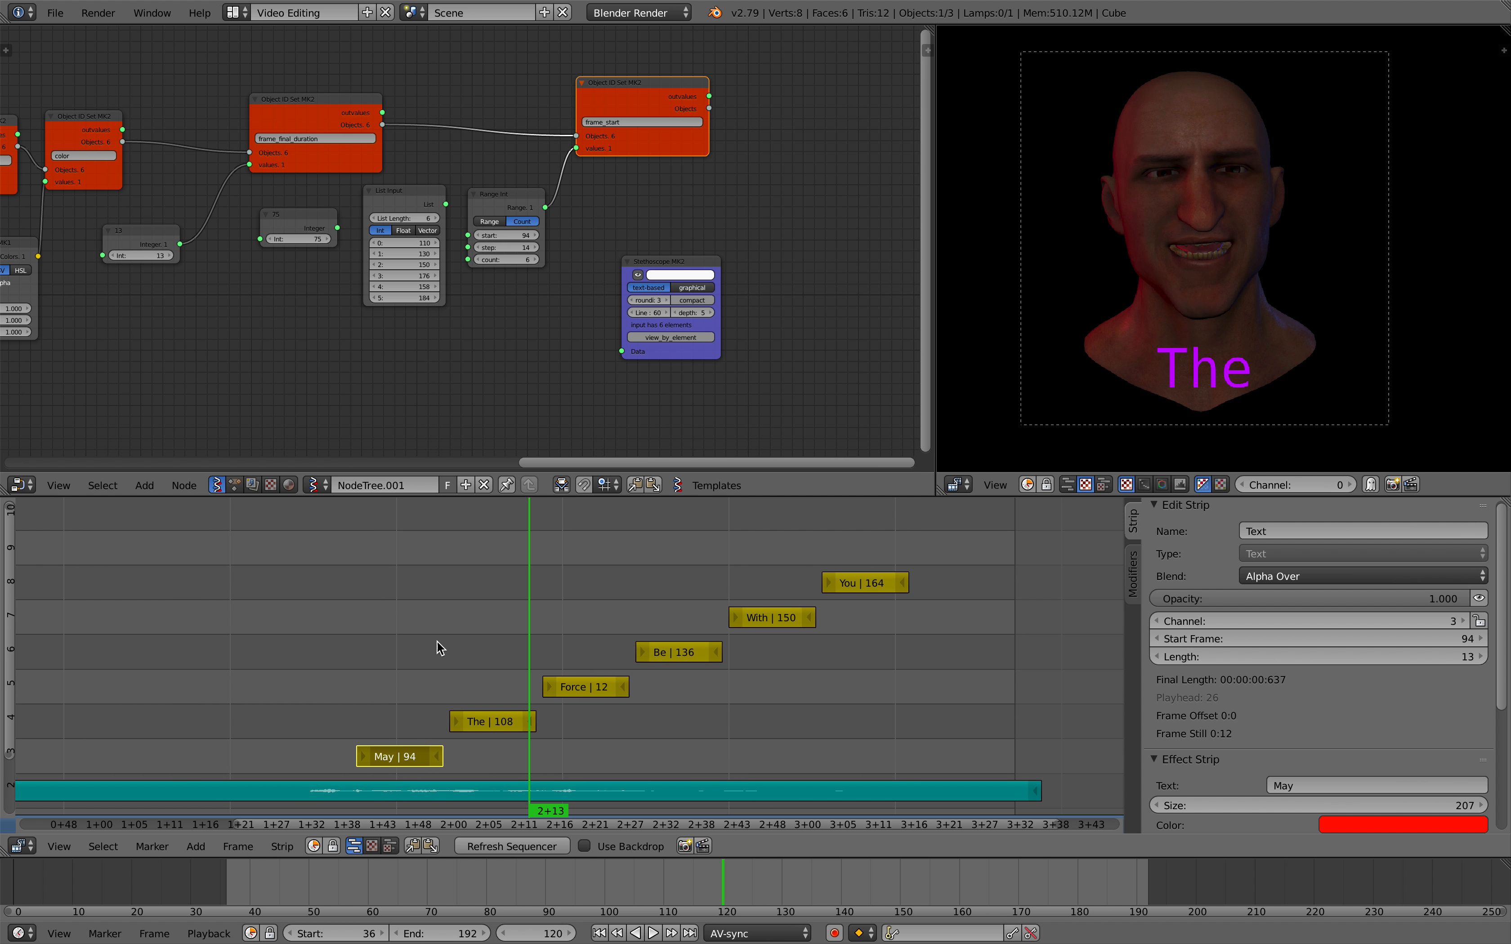
- Scrub the playhead back to the "May" caption and play the captions against the audio again
click(406, 545)
key(shift+a)
mouse_move(394, 549)
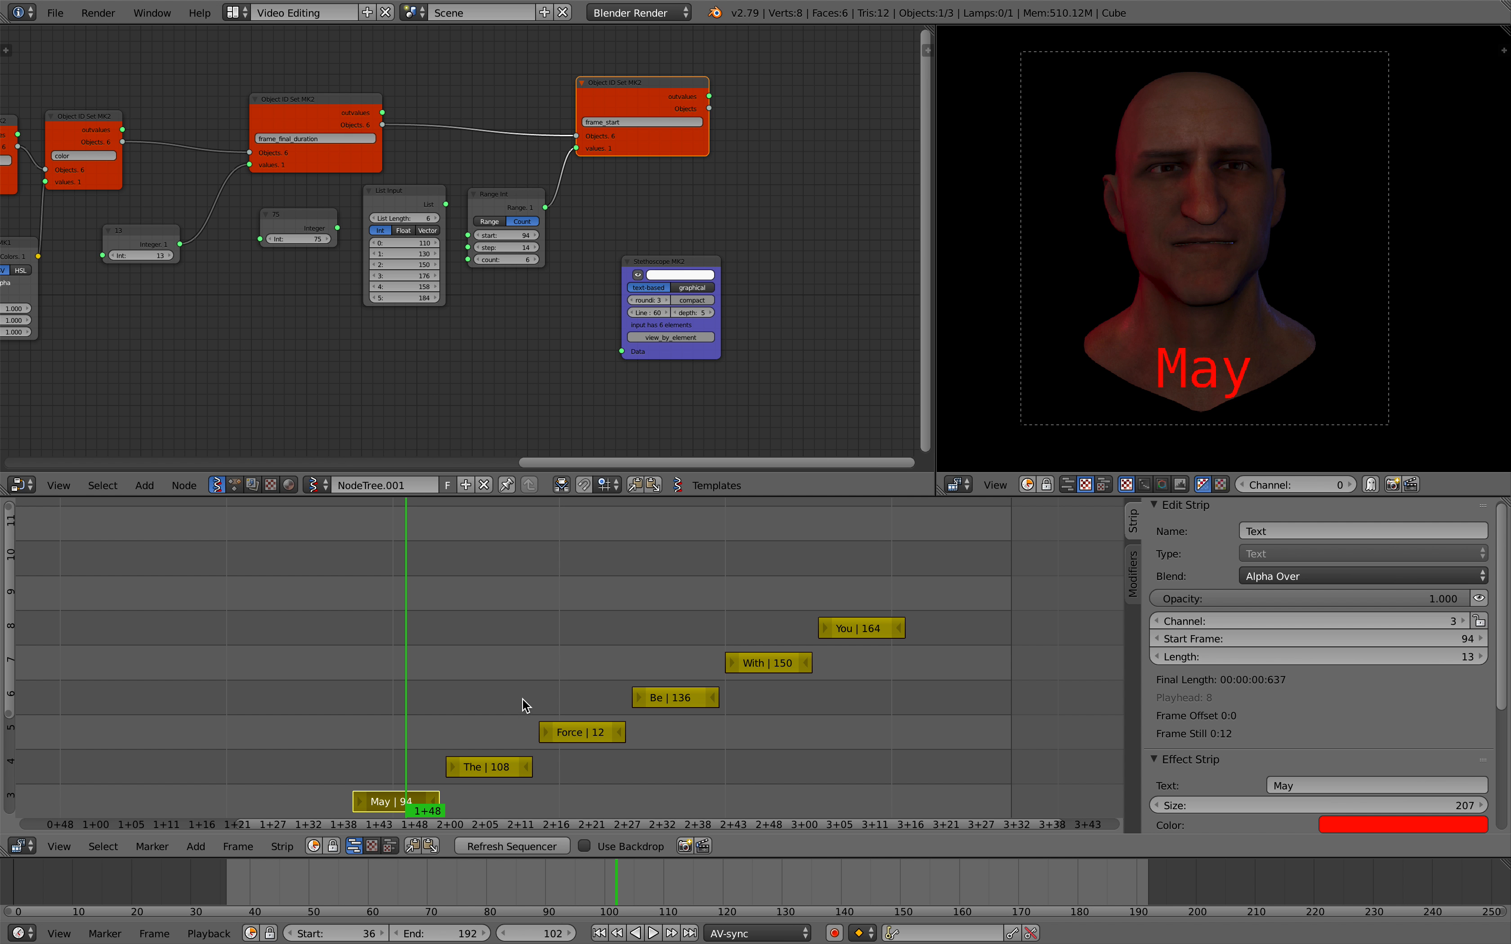
middle_drag(522, 699, 528, 671)
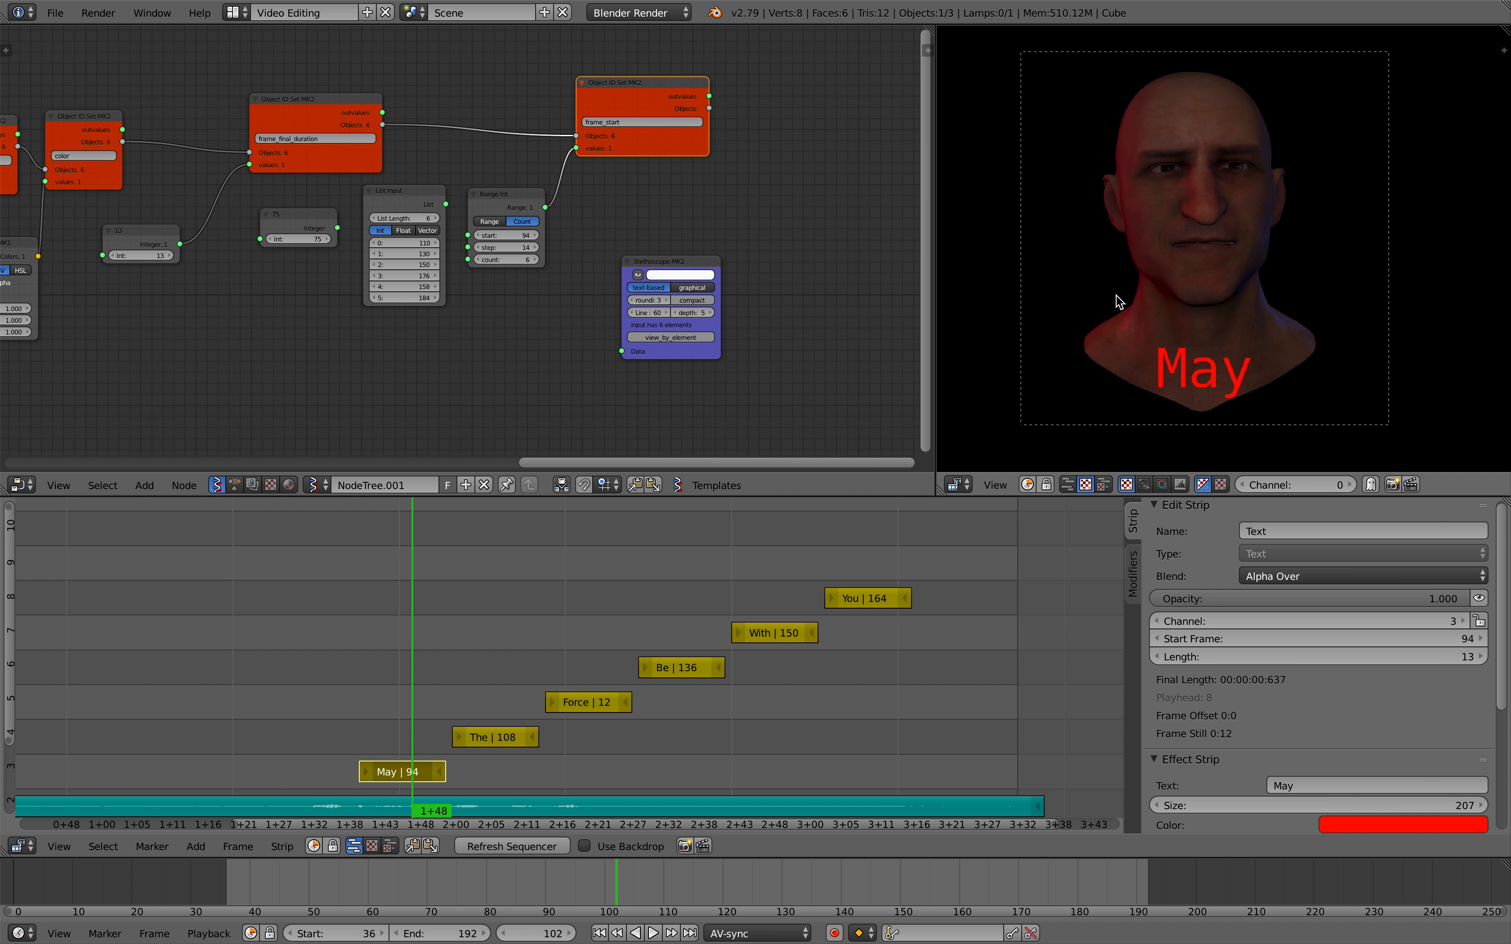
drag(577, 577, 414, 581)
middle_drag(468, 595, 450, 580)
scroll(449, 579, up, 1)
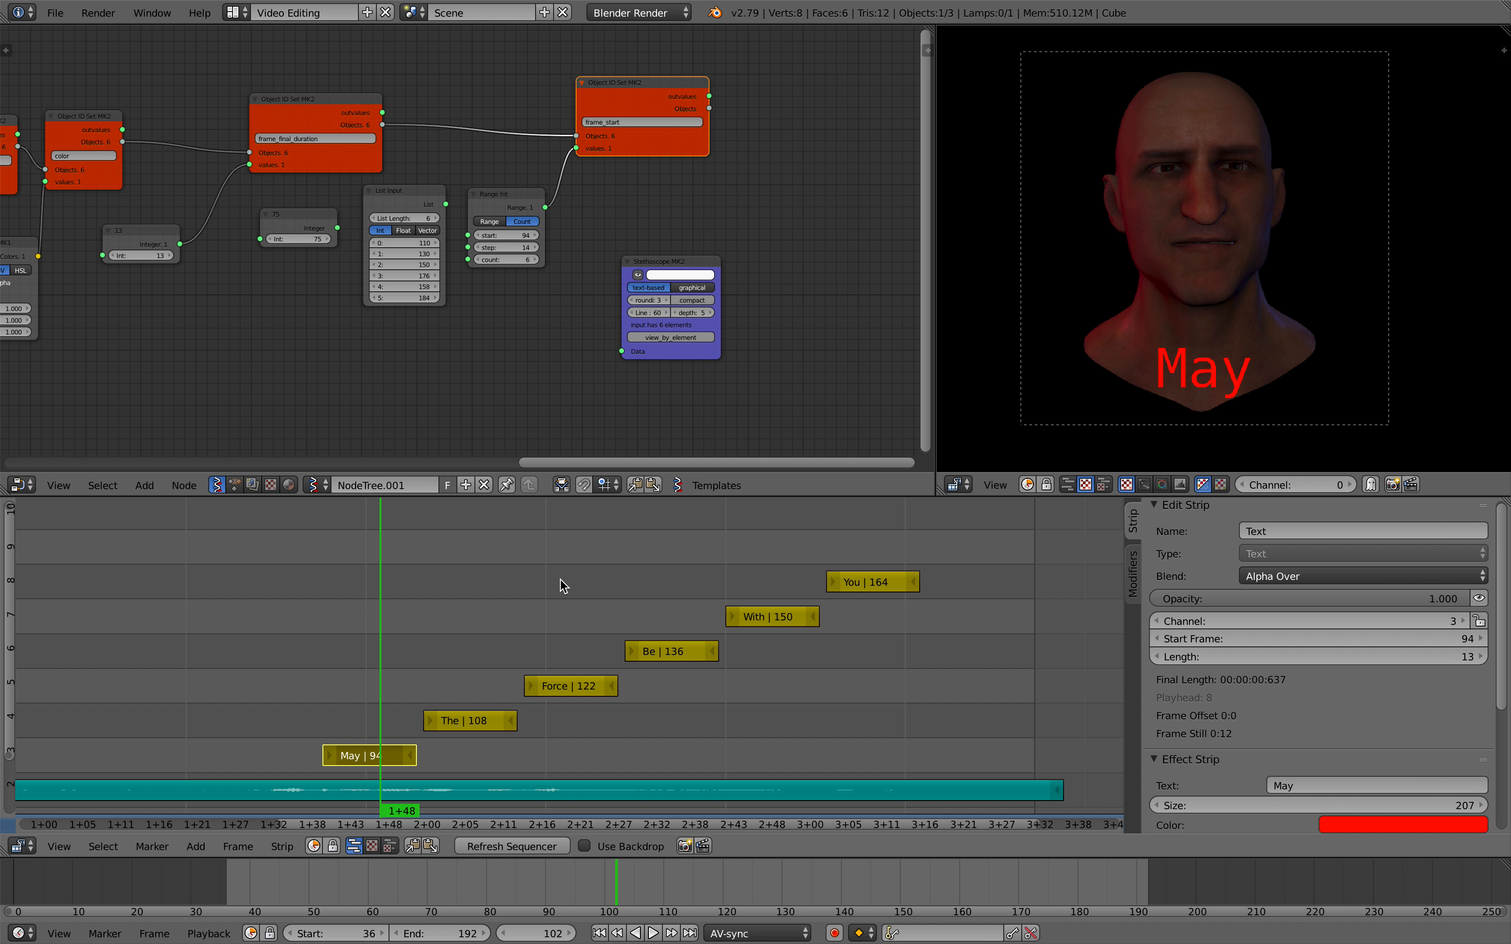
key(alt+a)
key(alt+a)
scroll(320, 377, down, 3)
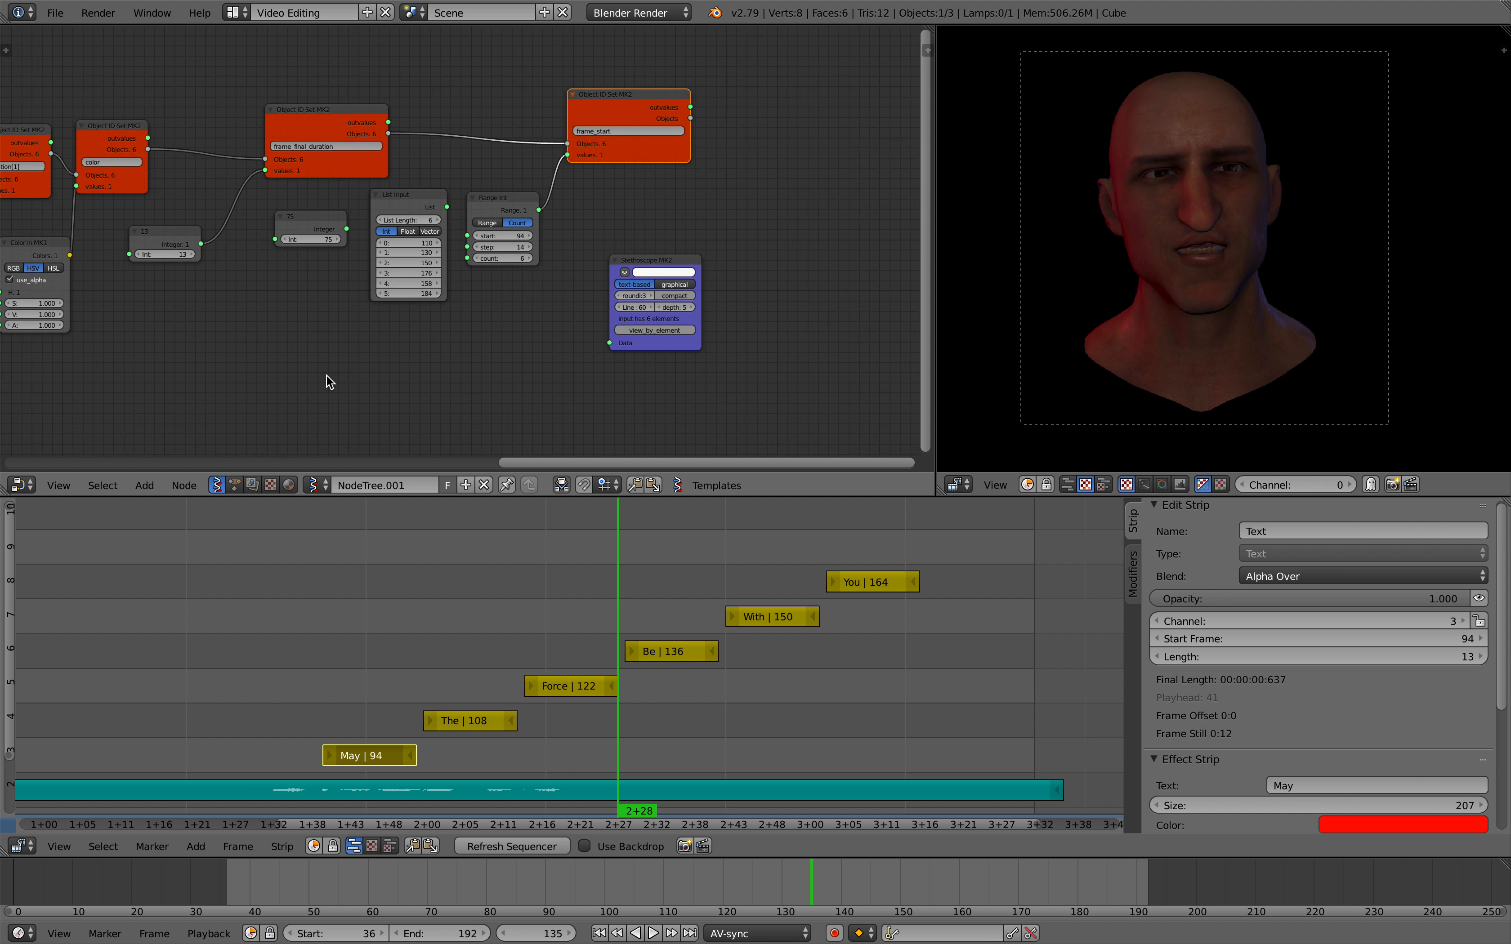
- Switch the node editor area to the Properties editor, narrow it slightly, and show the render Dimensions settings
click(18, 485)
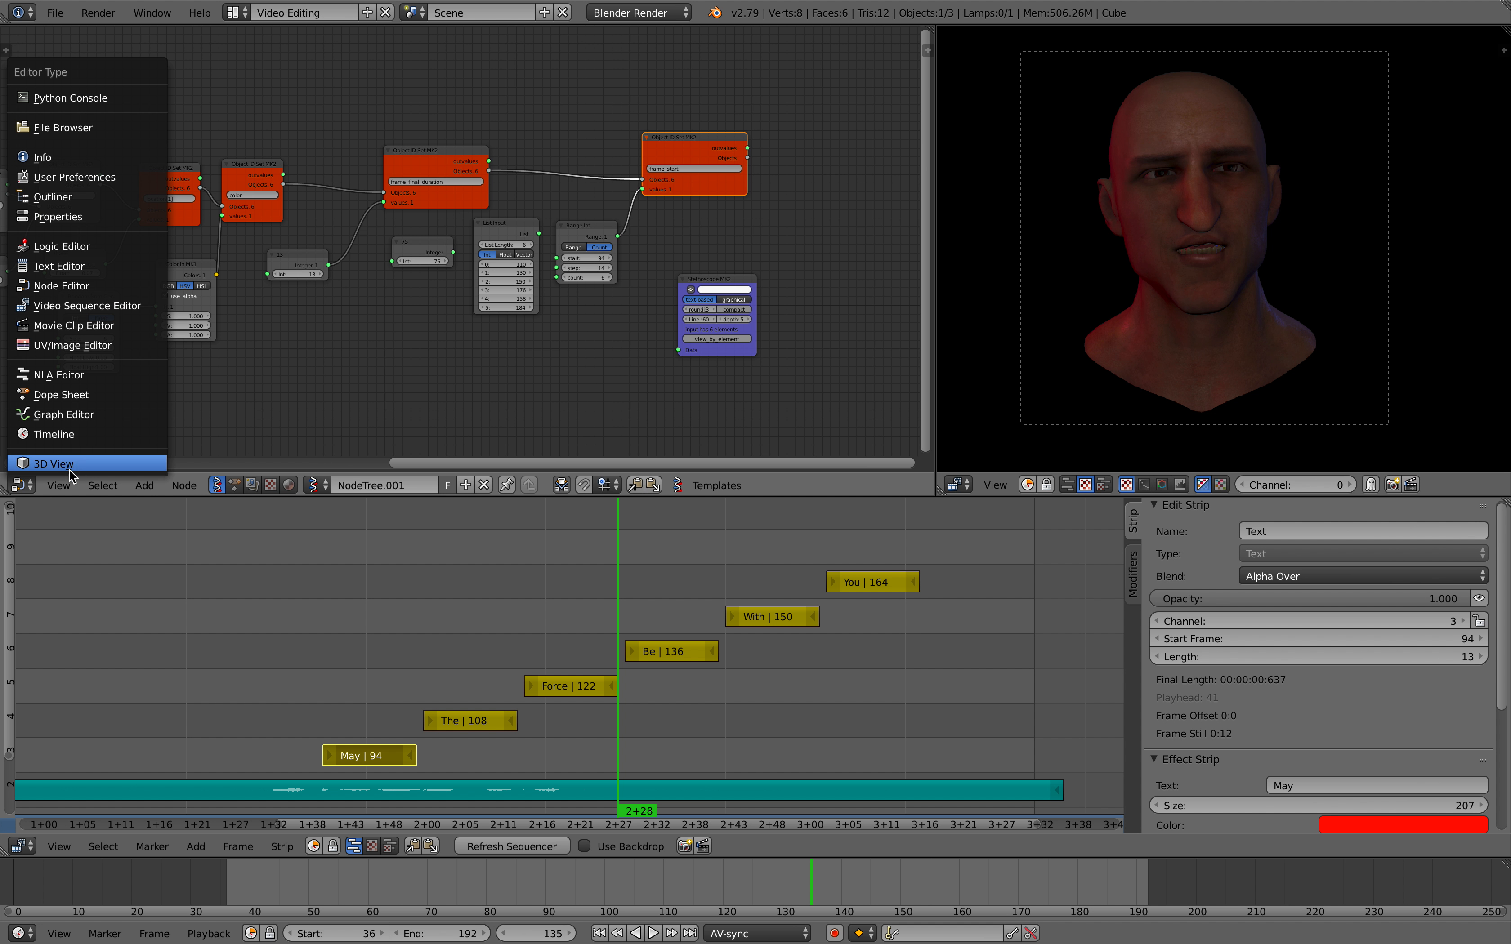
click(75, 246)
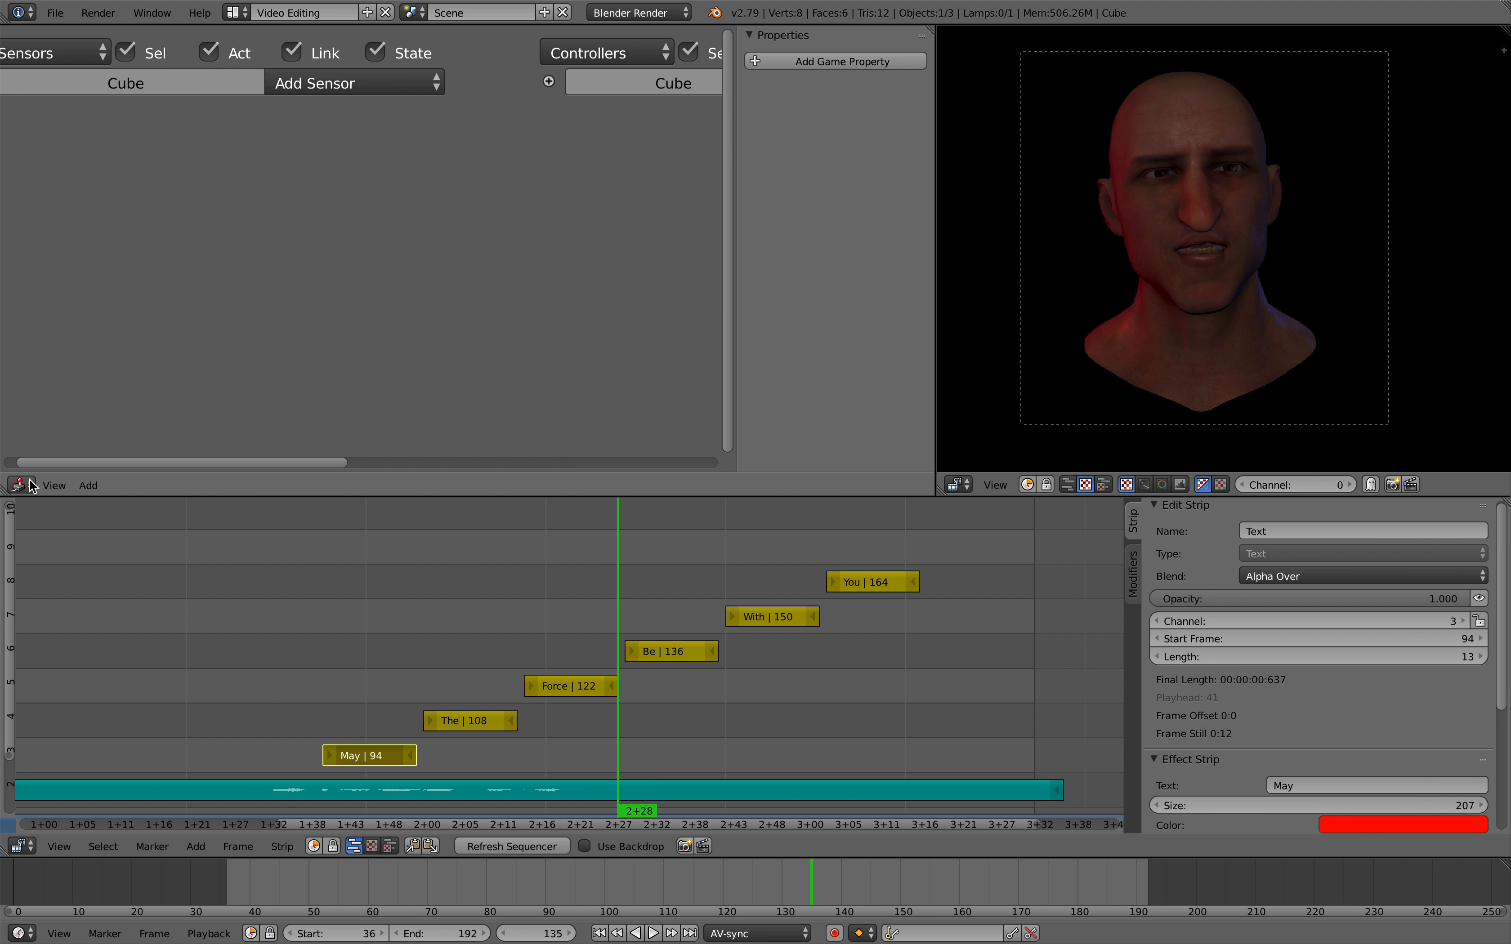
click(19, 485)
click(77, 218)
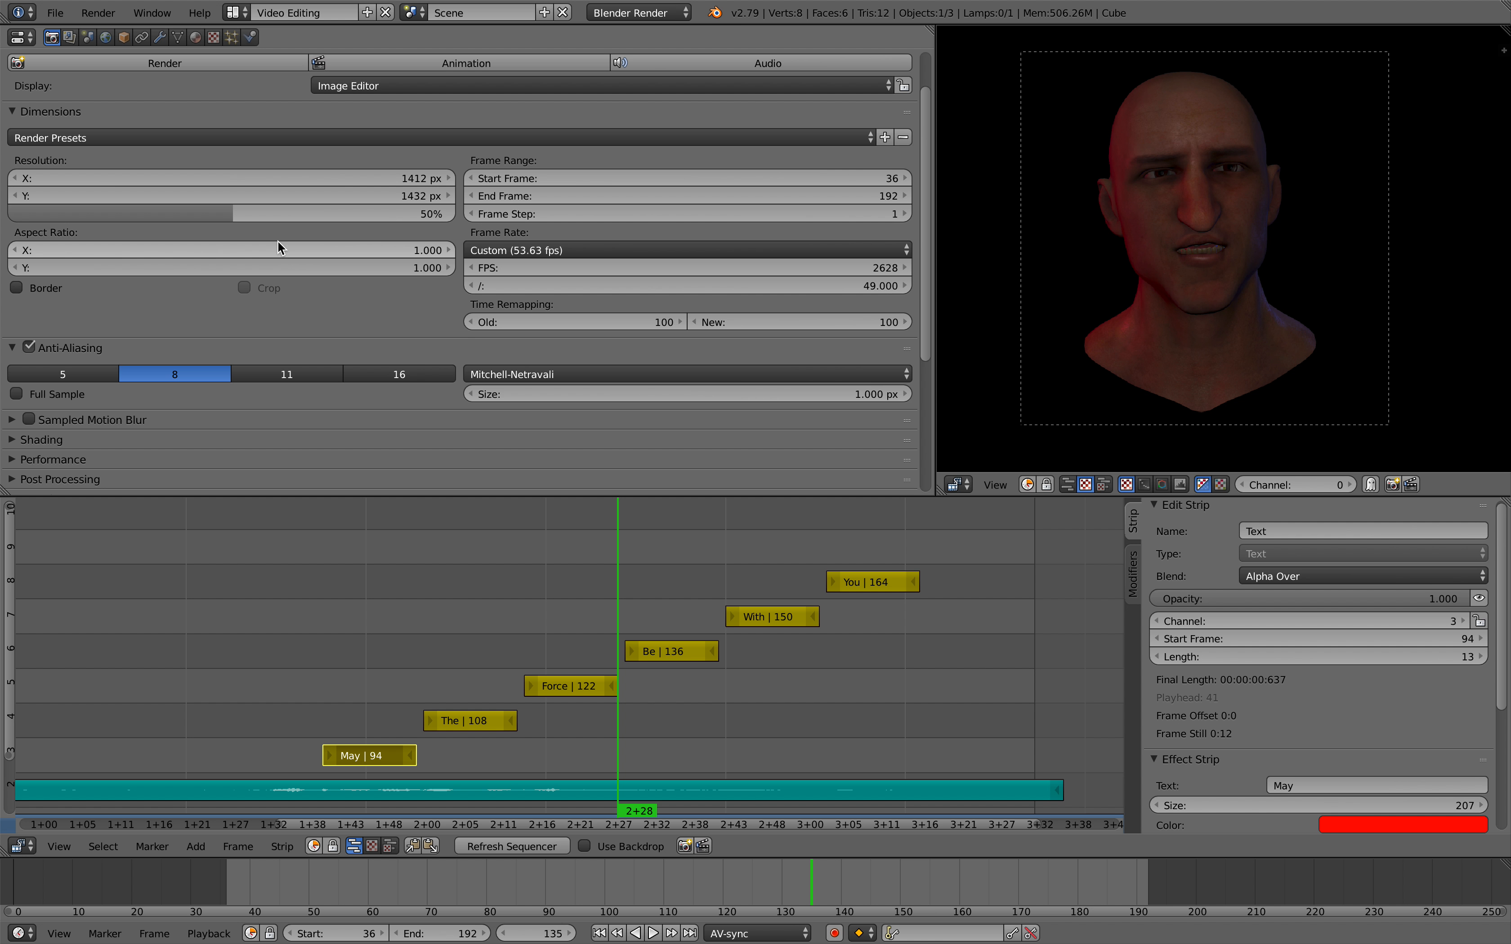
drag(934, 262, 890, 262)
scroll(623, 259, up, 2)
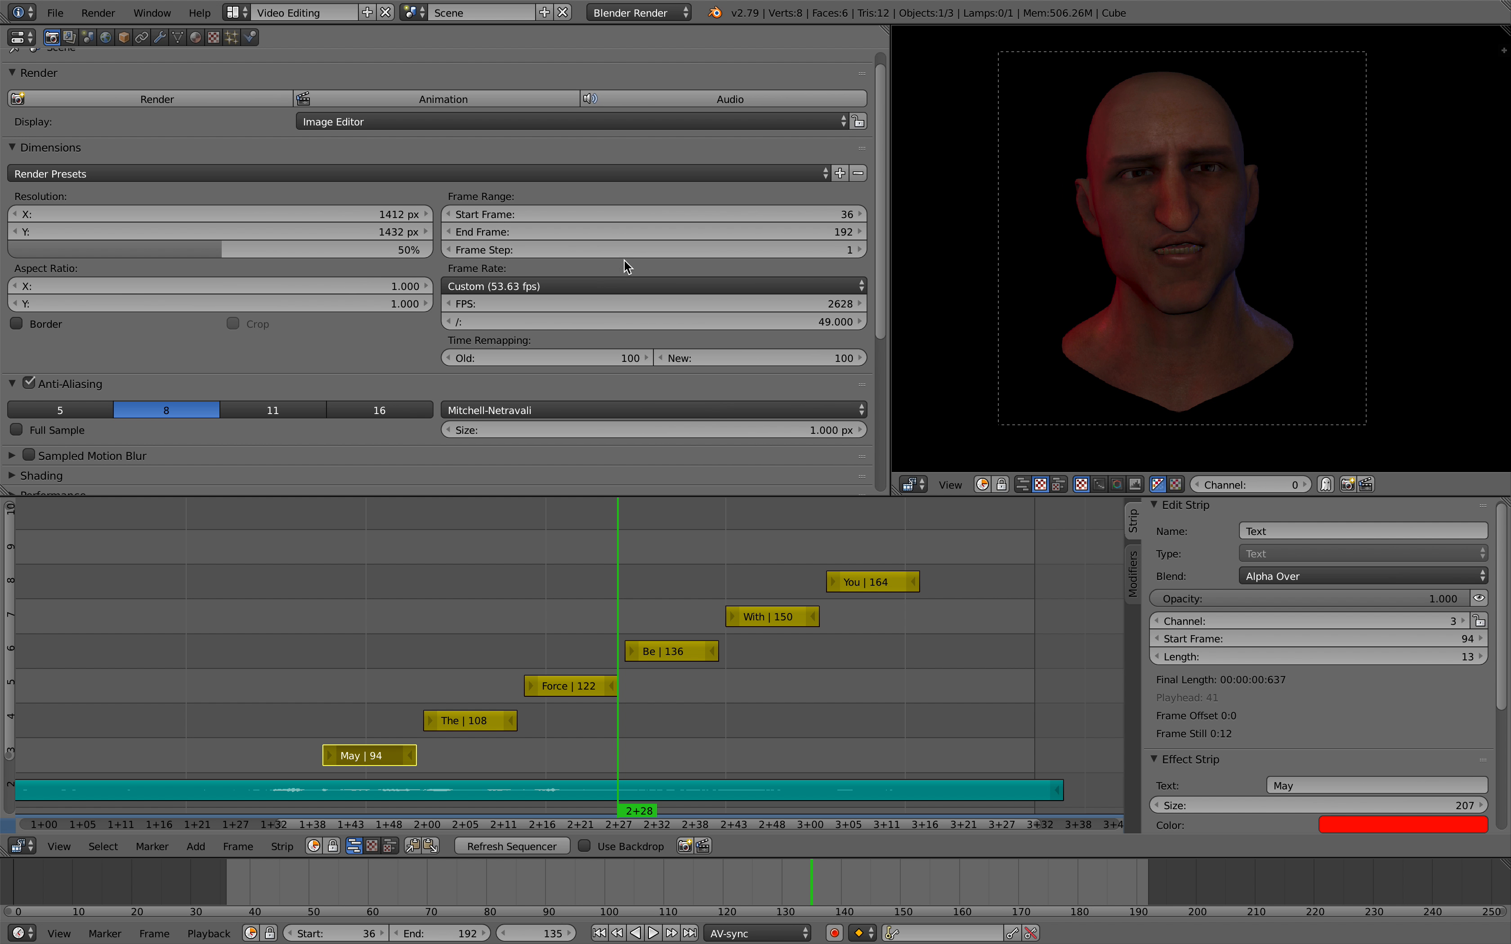
- Set the scene's frame rate to 60 fps and play the captions from frame 94
click(627, 283)
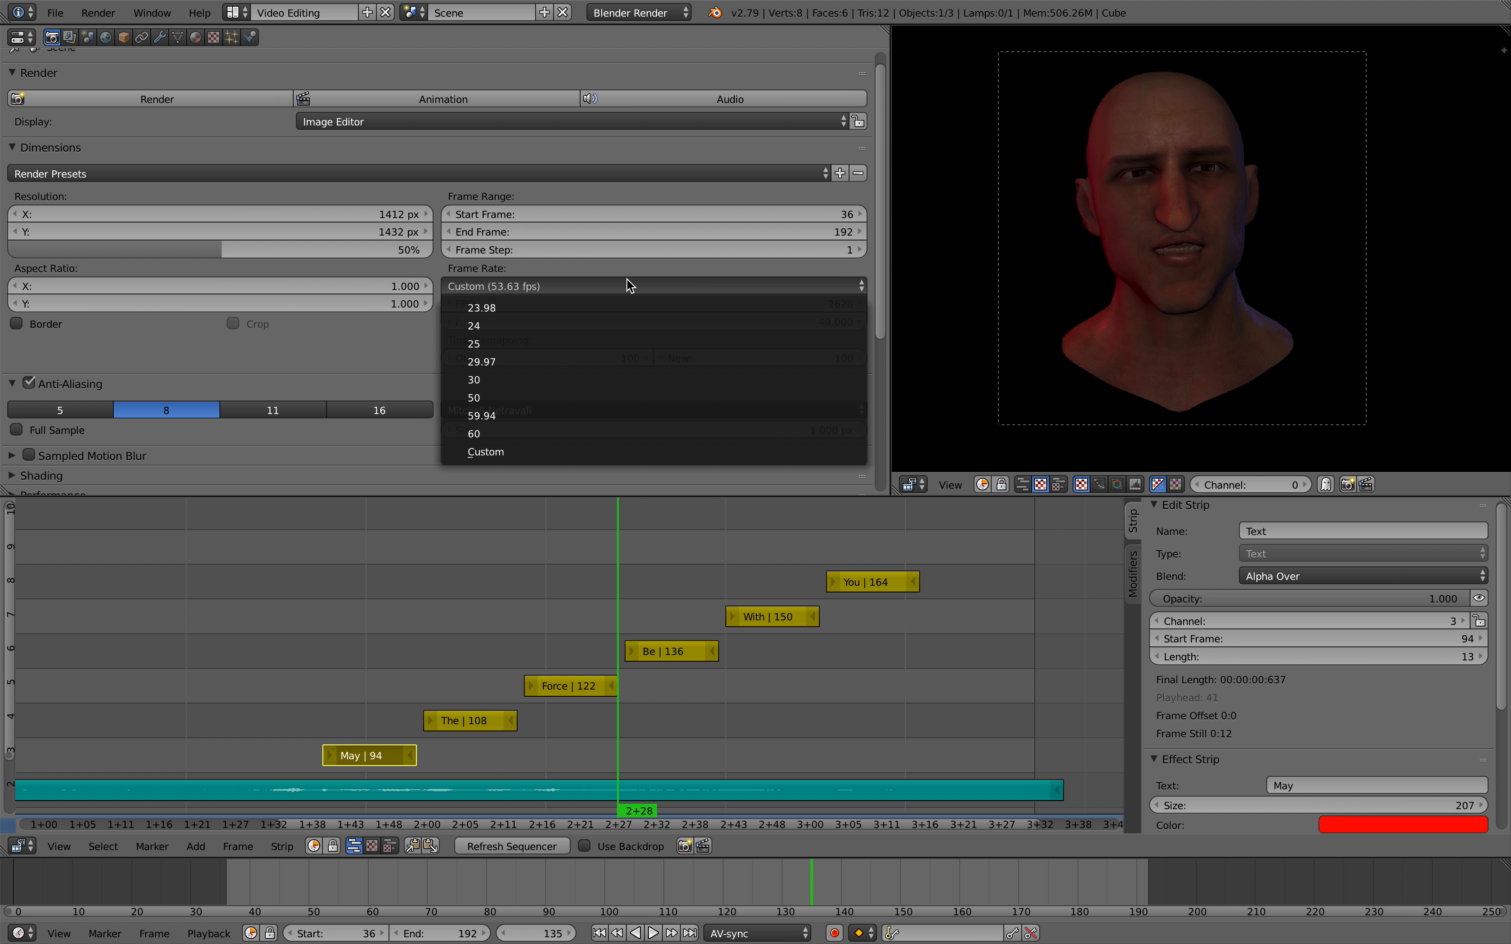
click(631, 433)
click(328, 618)
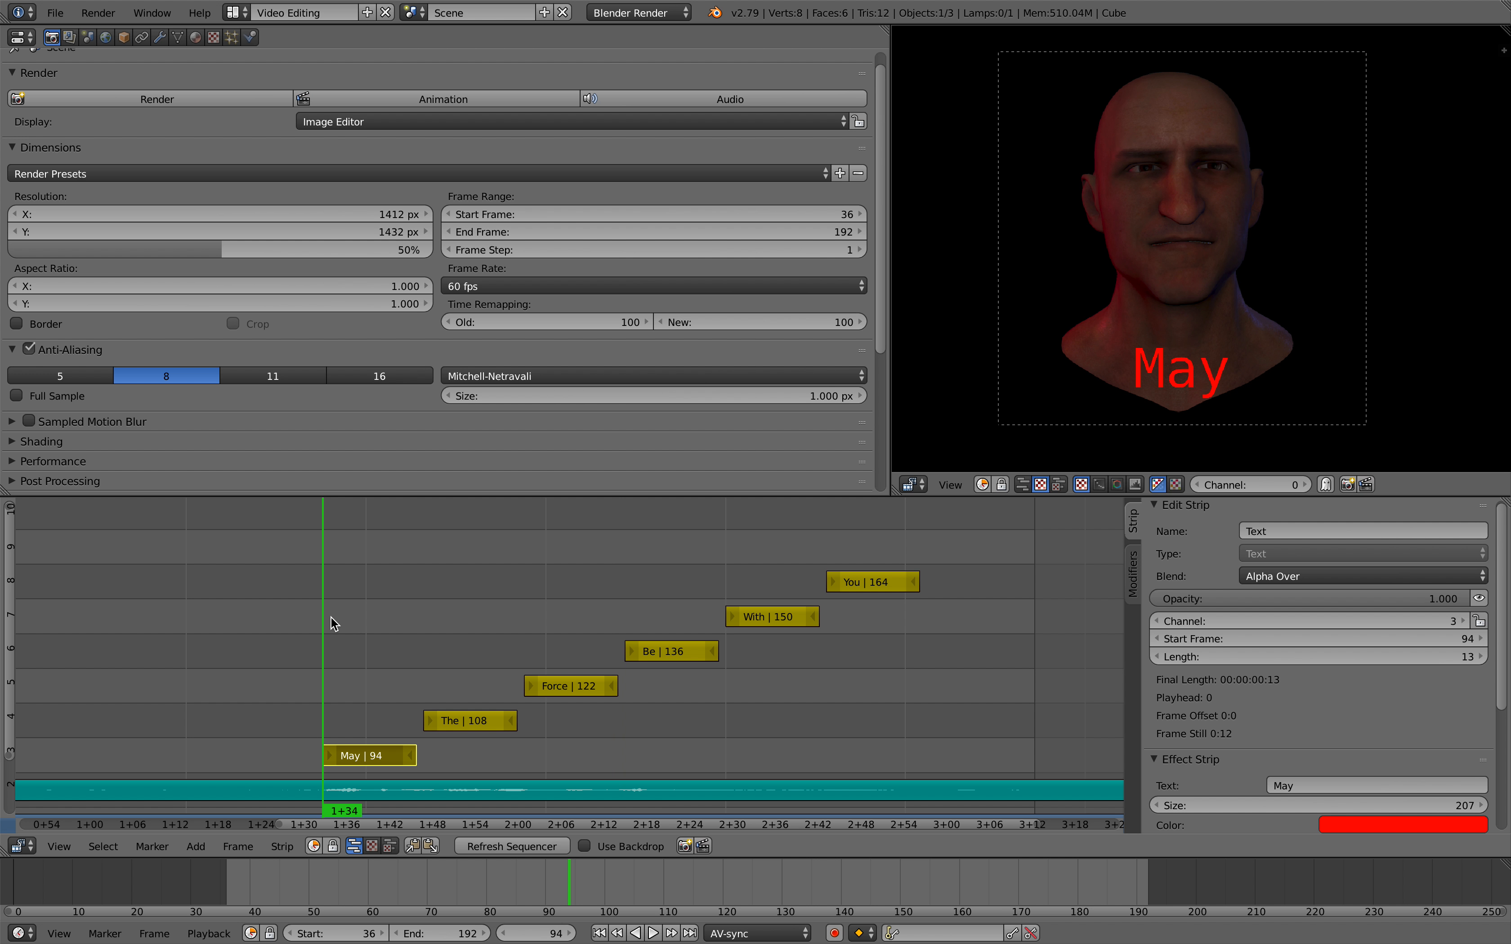
key(alt+a)
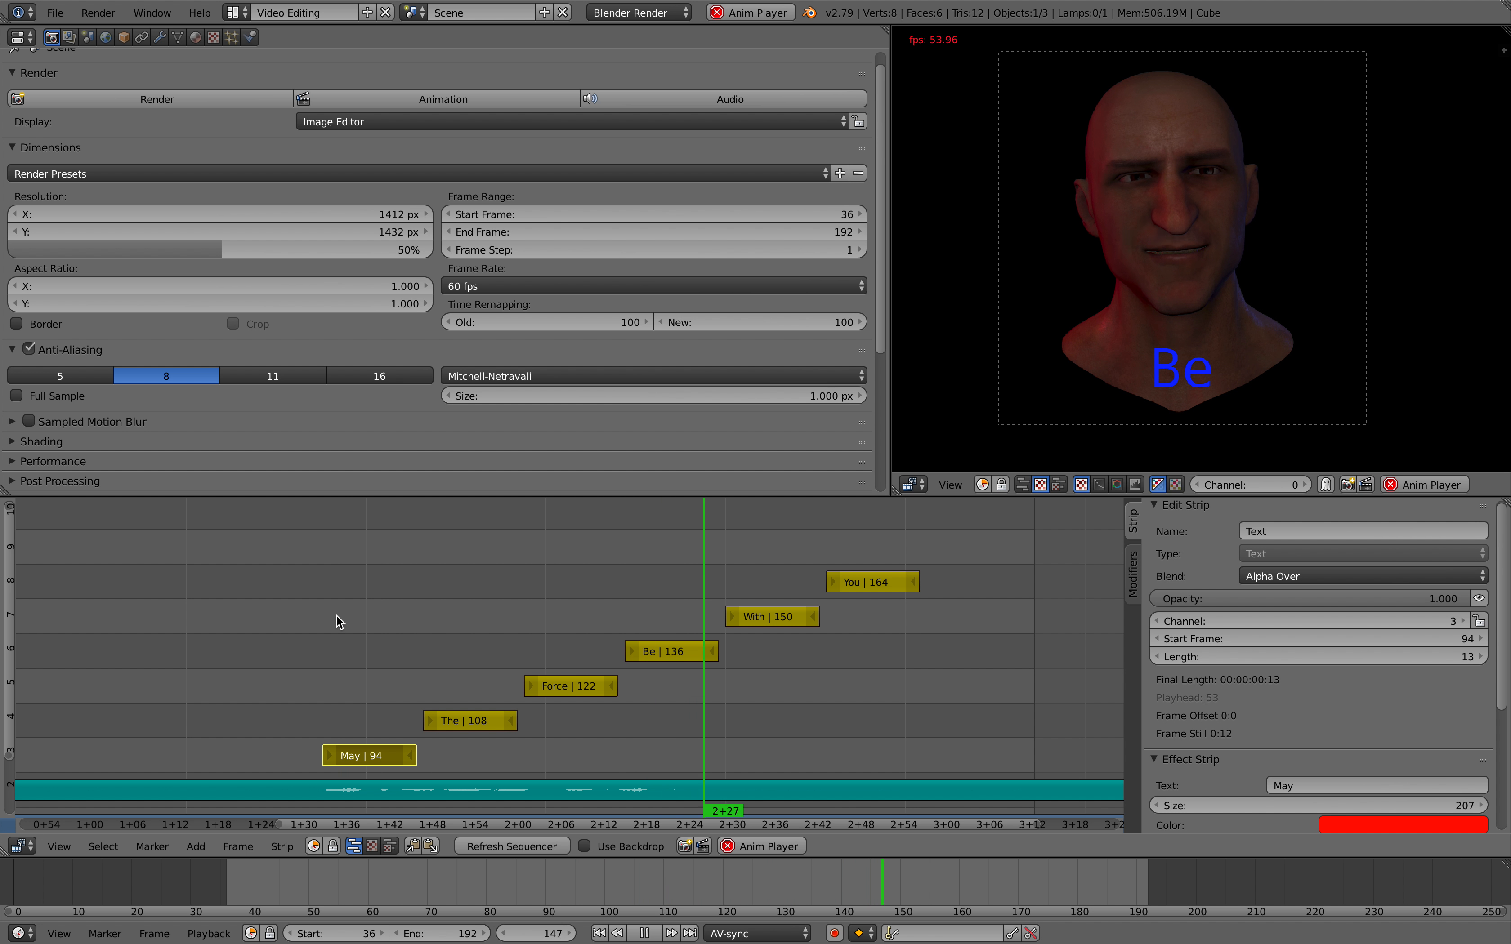
- Cancel the playback and try the render resolution at 100% before restoring it to 50%
key(Escape)
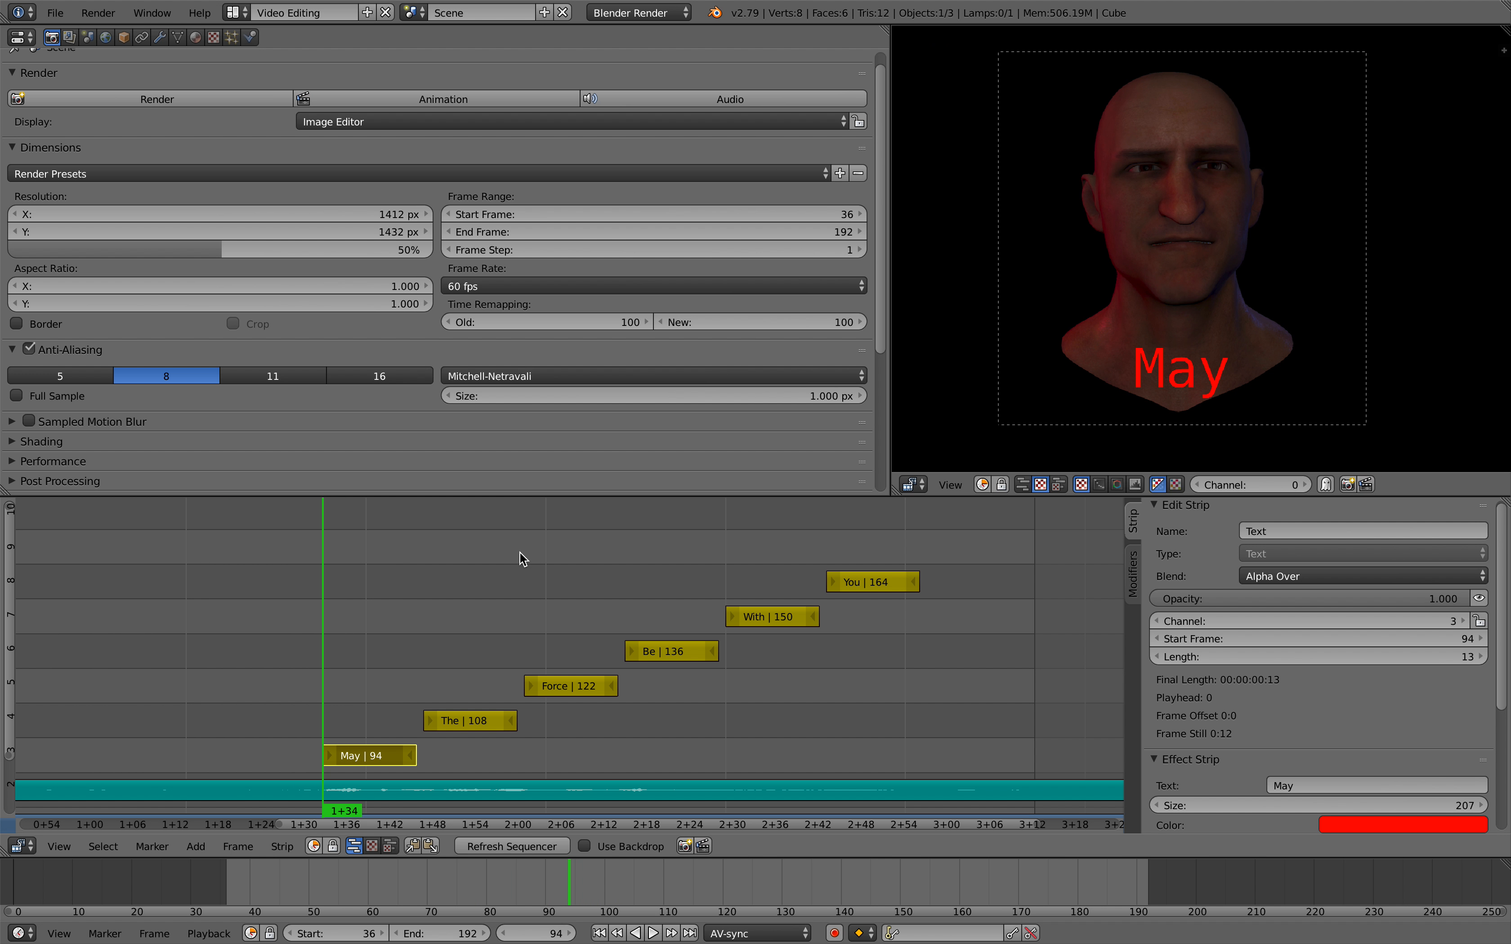
scroll(881, 219, down, 2)
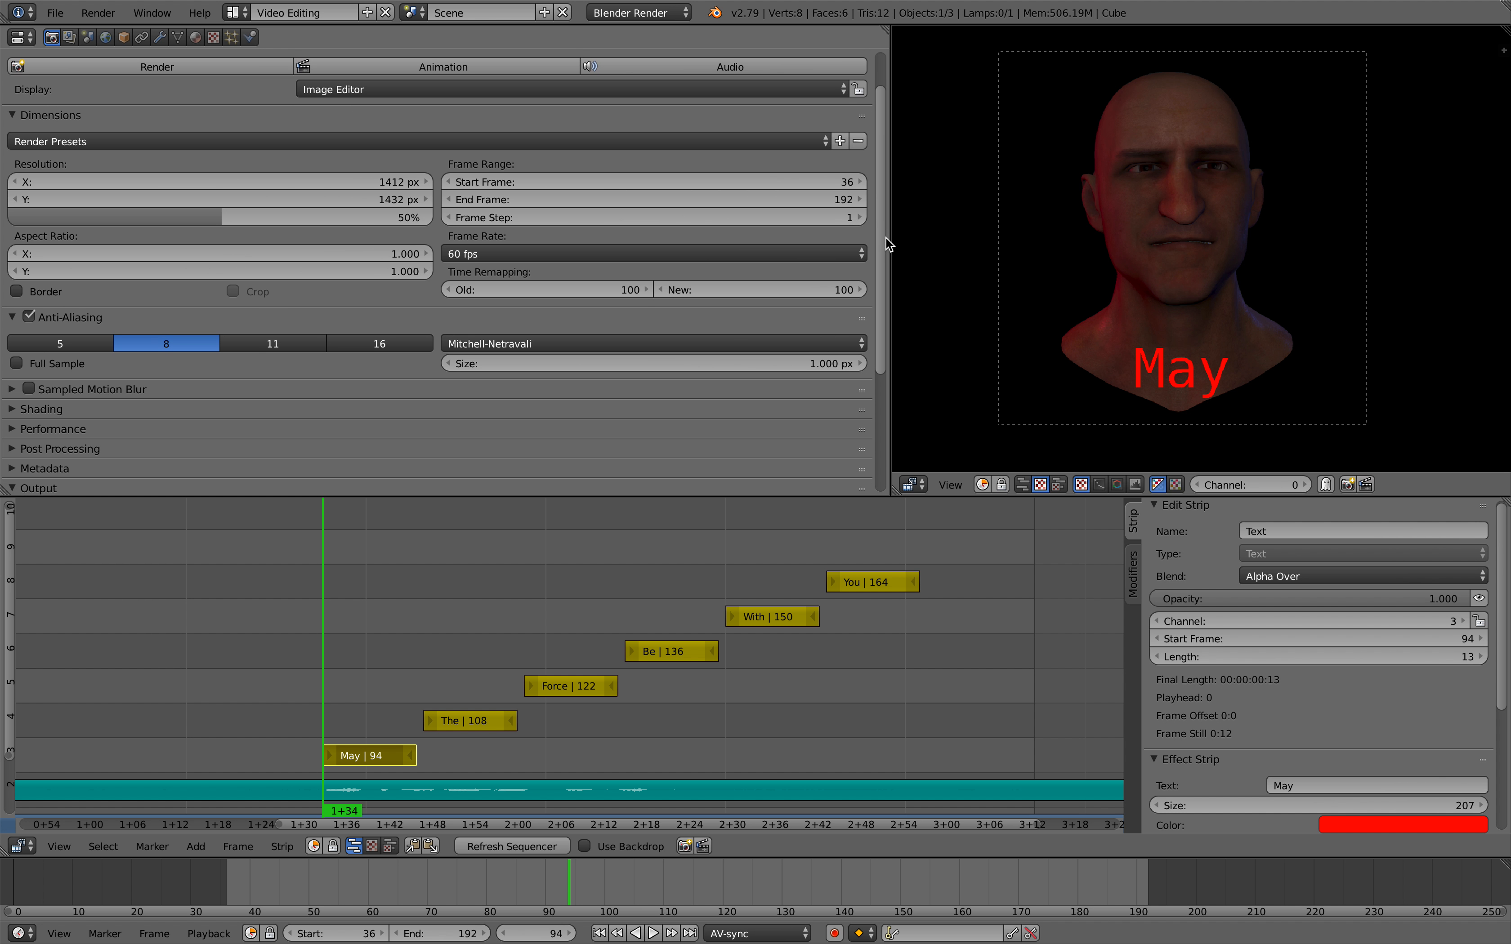
click(407, 219)
text(100)
key(Return)
click(361, 222)
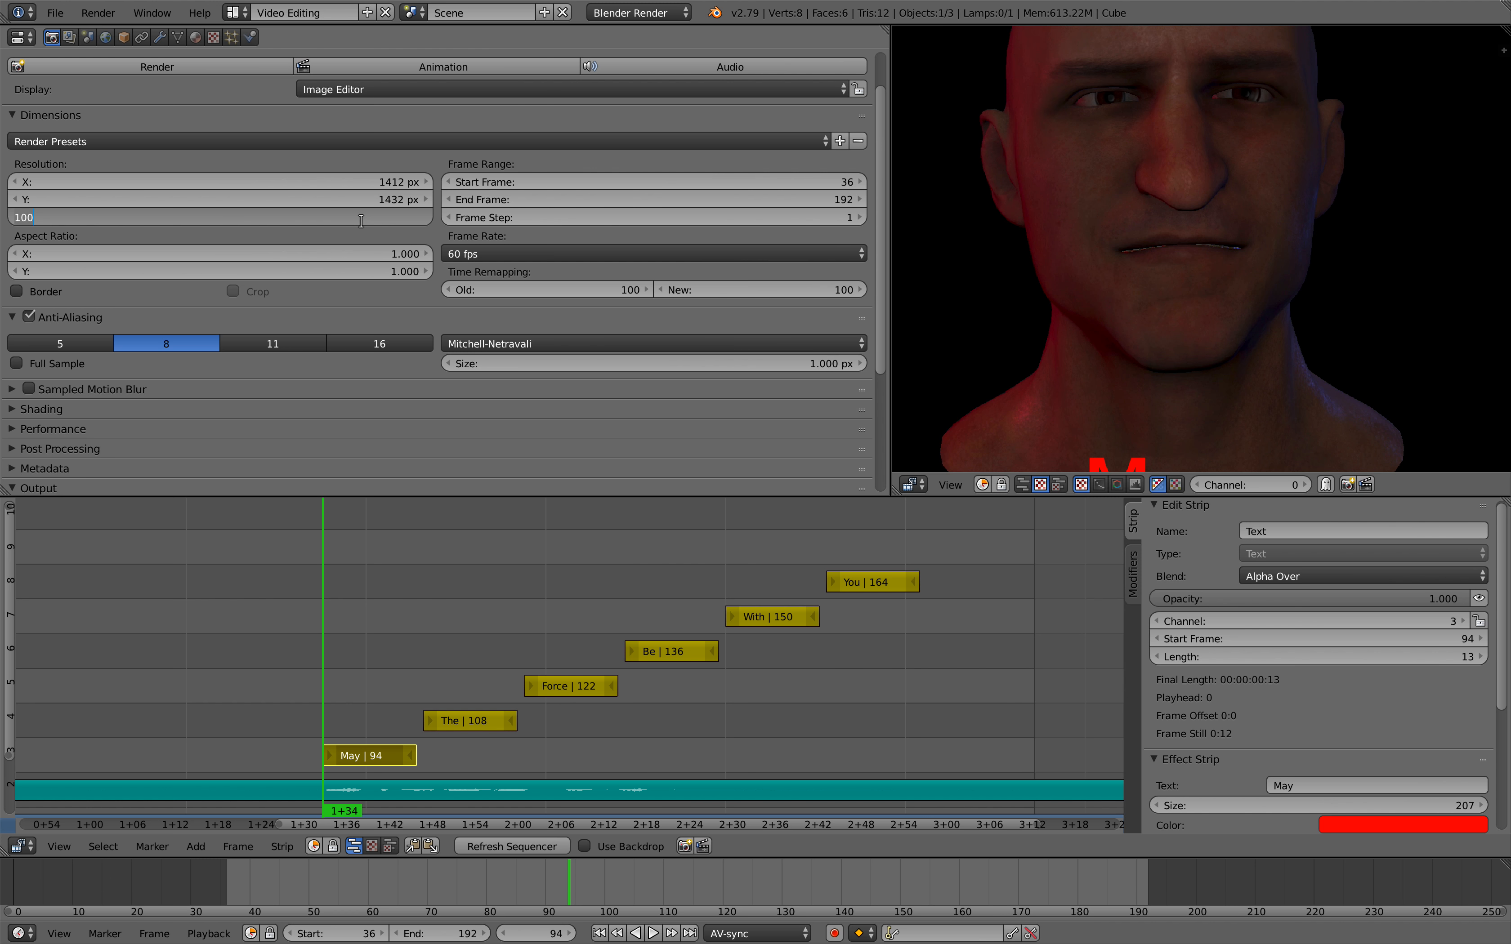
text(50)
key(Return)
- Set the render output file format to FFmpeg video
scroll(281, 381, down, 6)
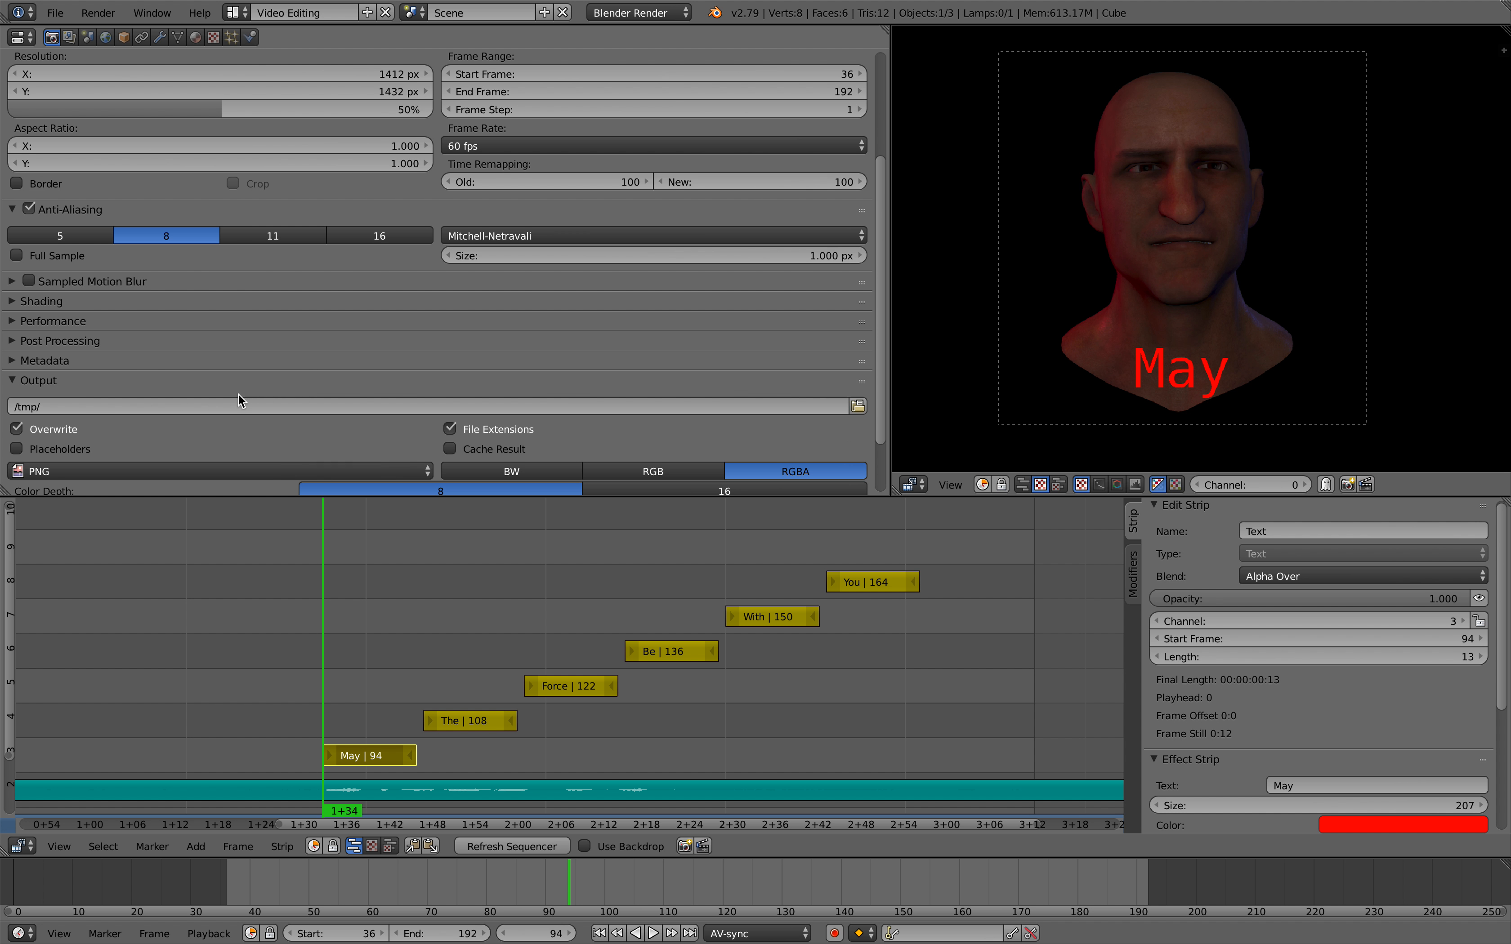
scroll(238, 395, down, 3)
click(121, 398)
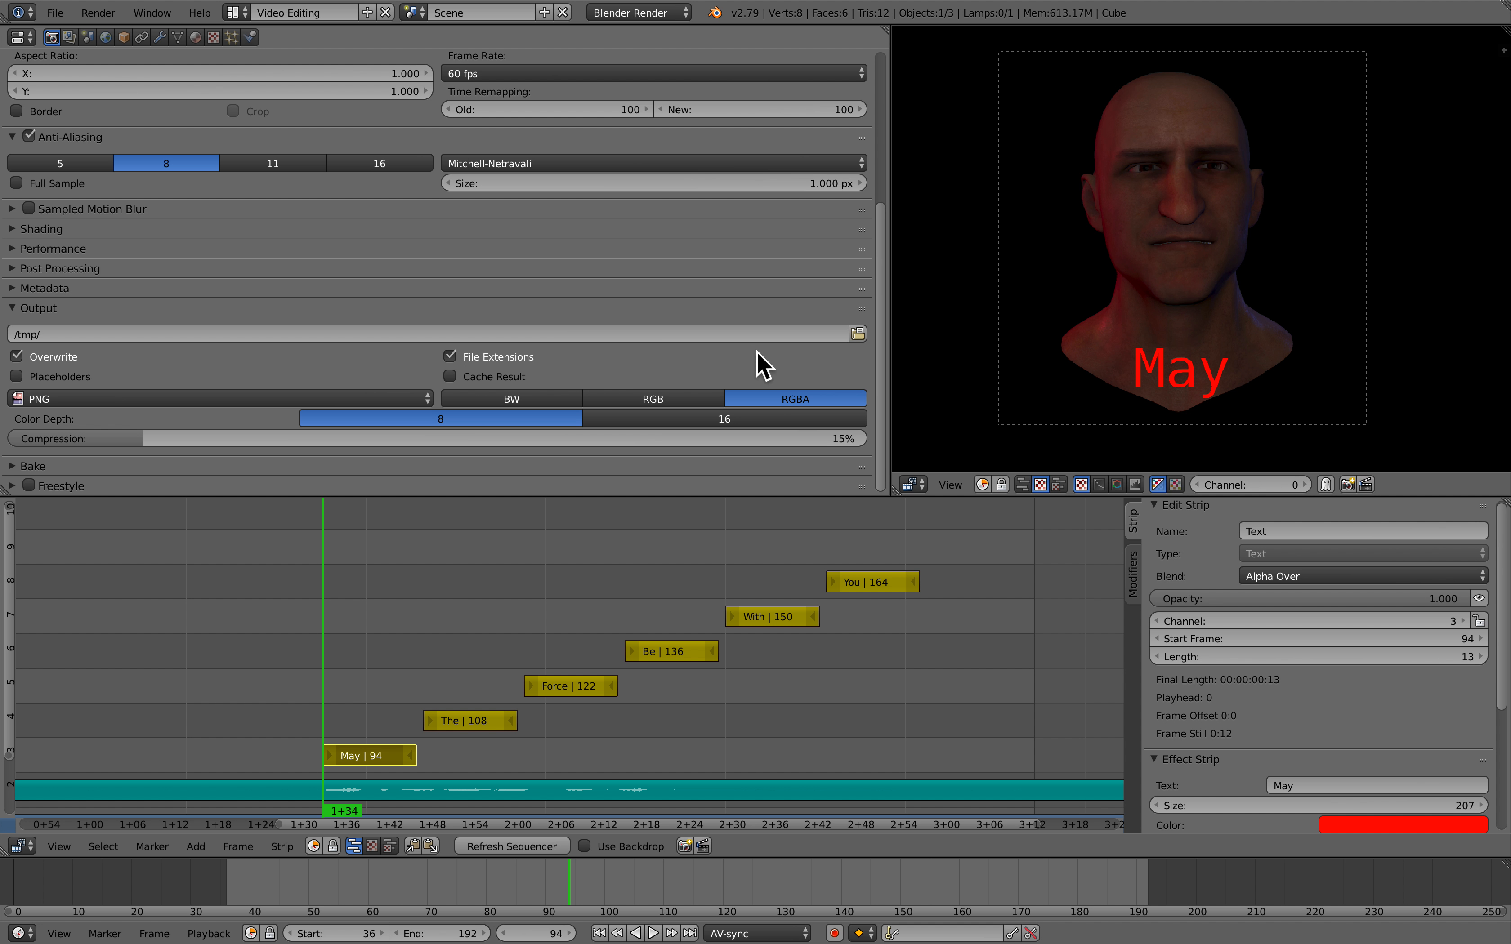
scroll(871, 193, up, 8)
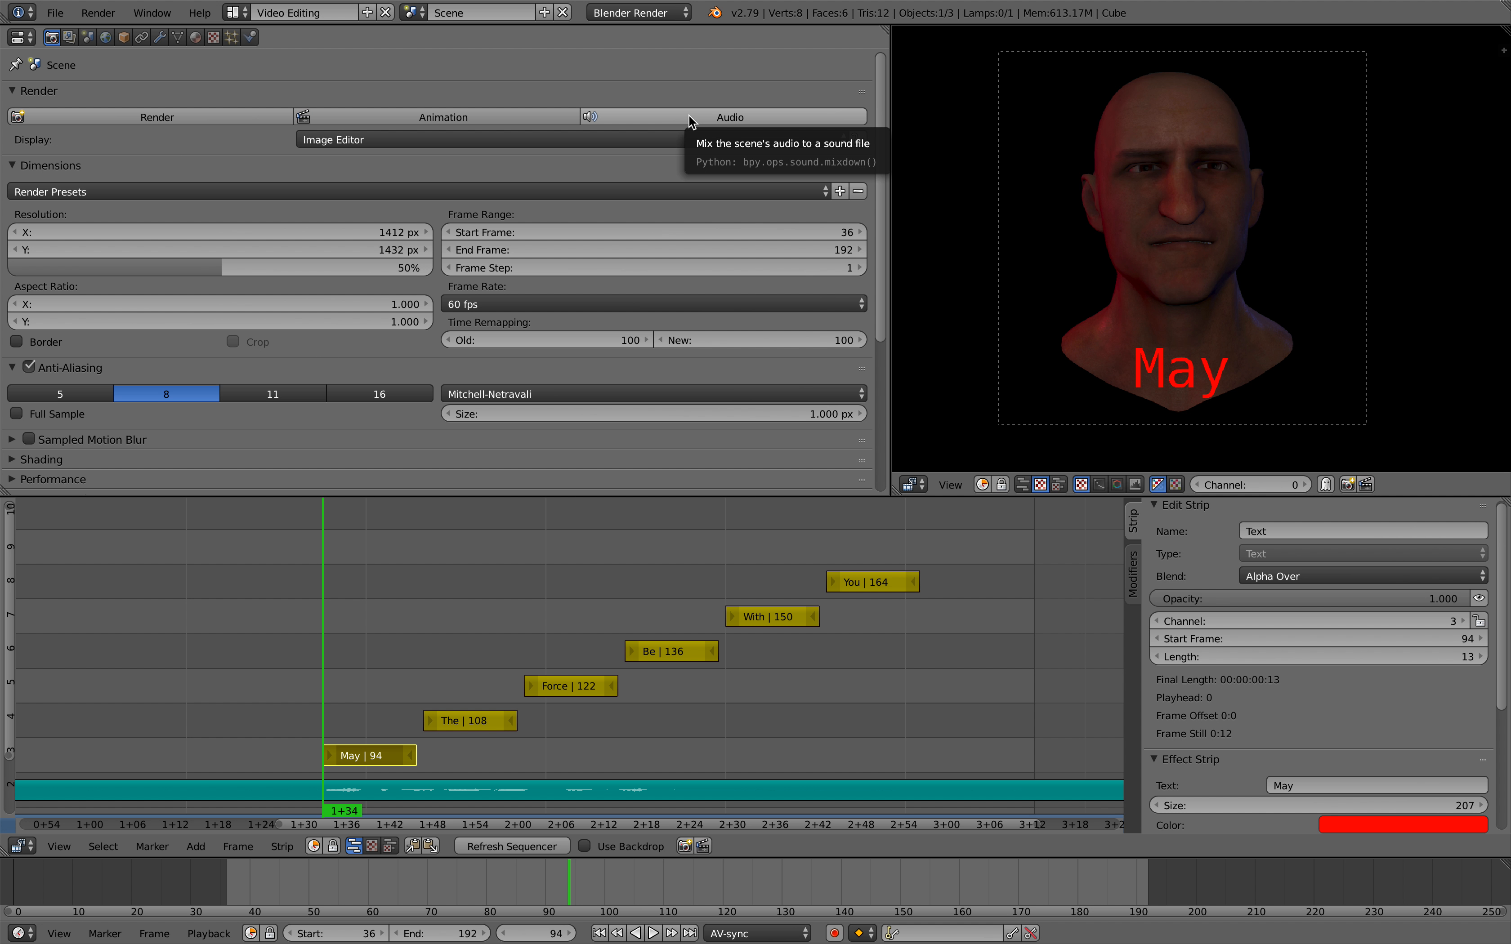
scroll(873, 169, down, 8)
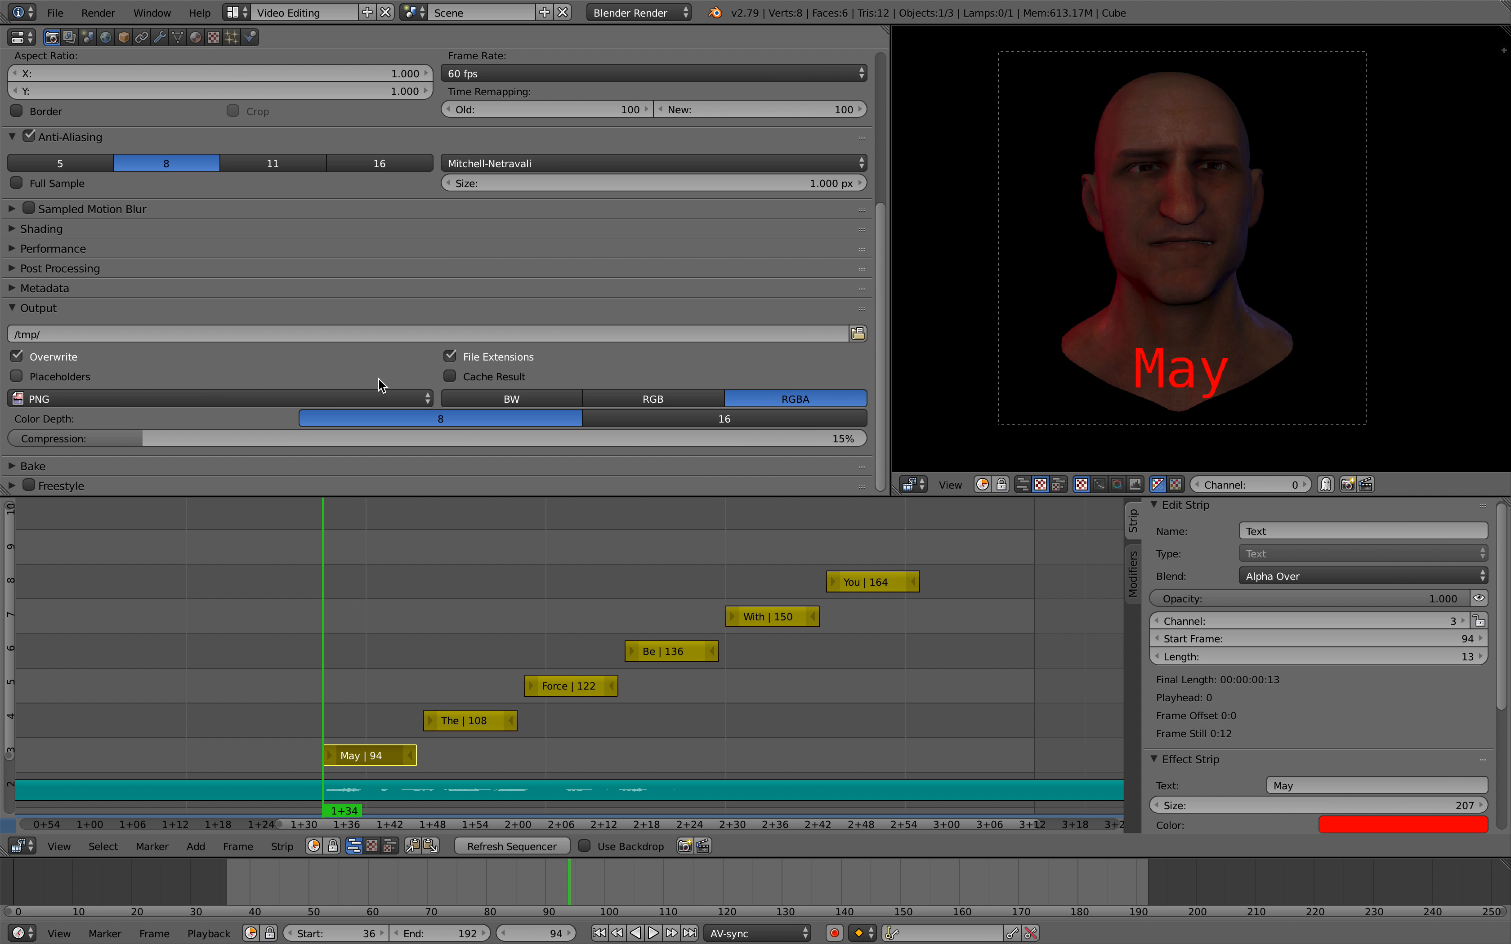
click(378, 398)
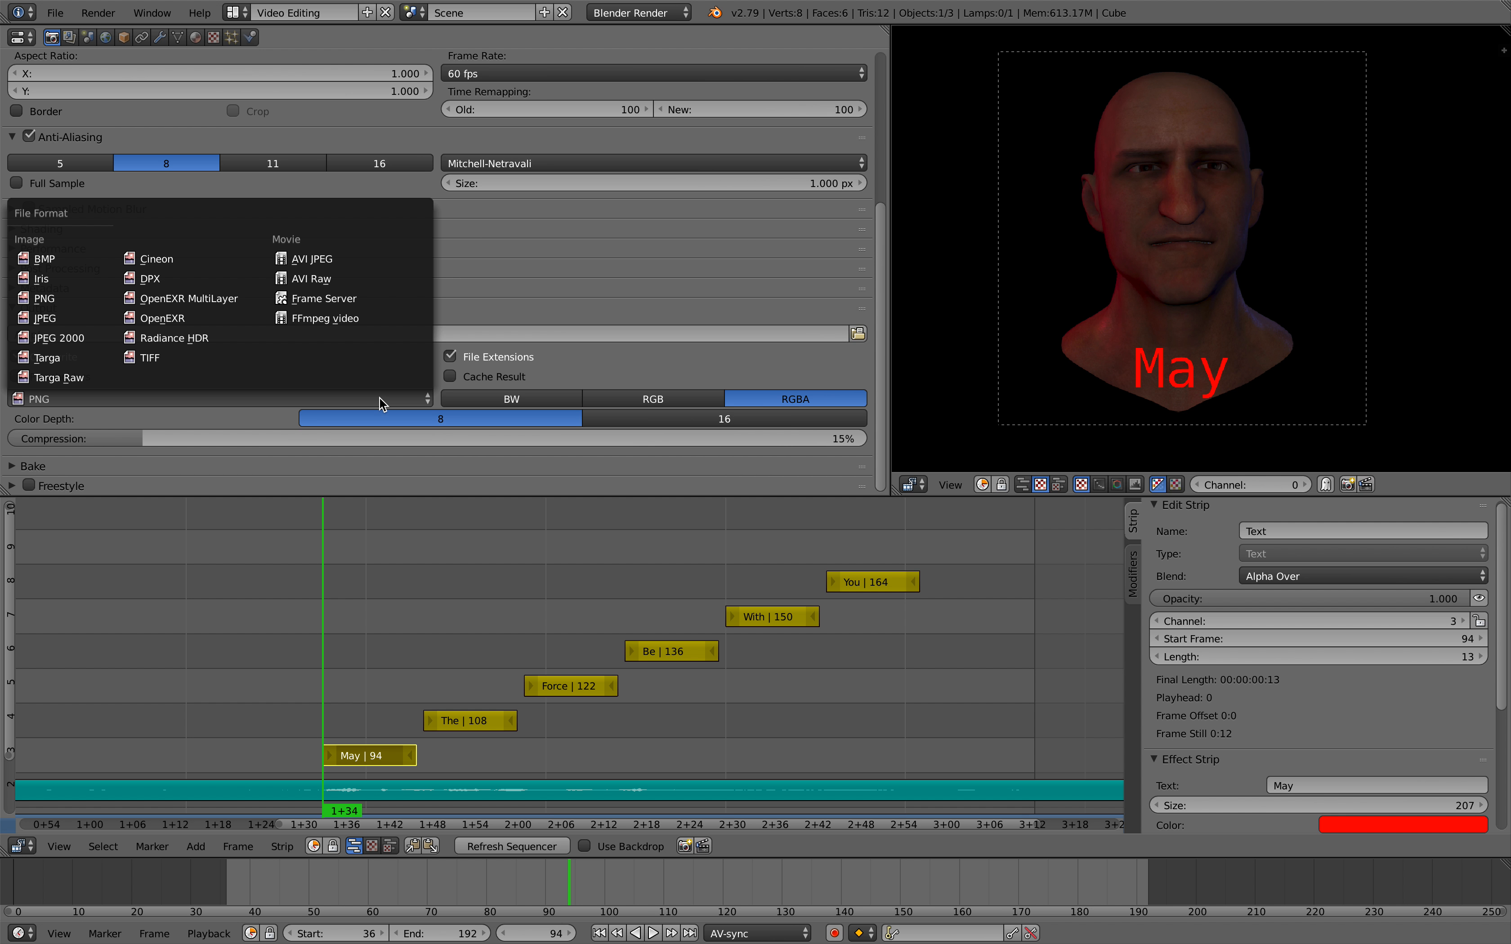
click(341, 318)
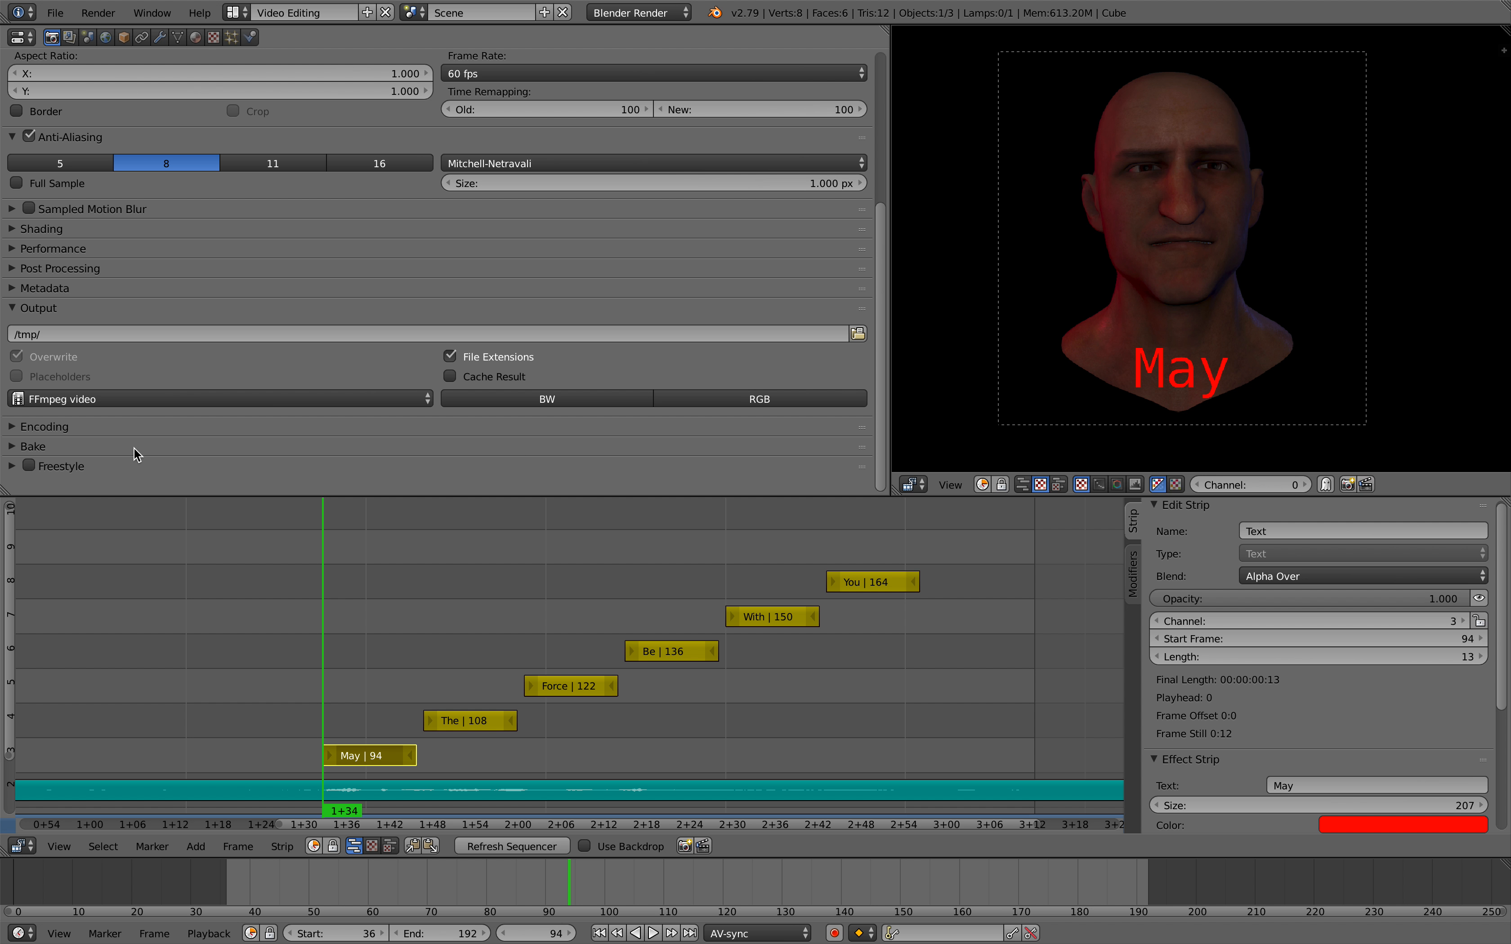
- Expand the video Encoding settings and set the container to Quicktime
click(206, 427)
scroll(242, 441, down, 2)
scroll(242, 442, down, 3)
click(318, 333)
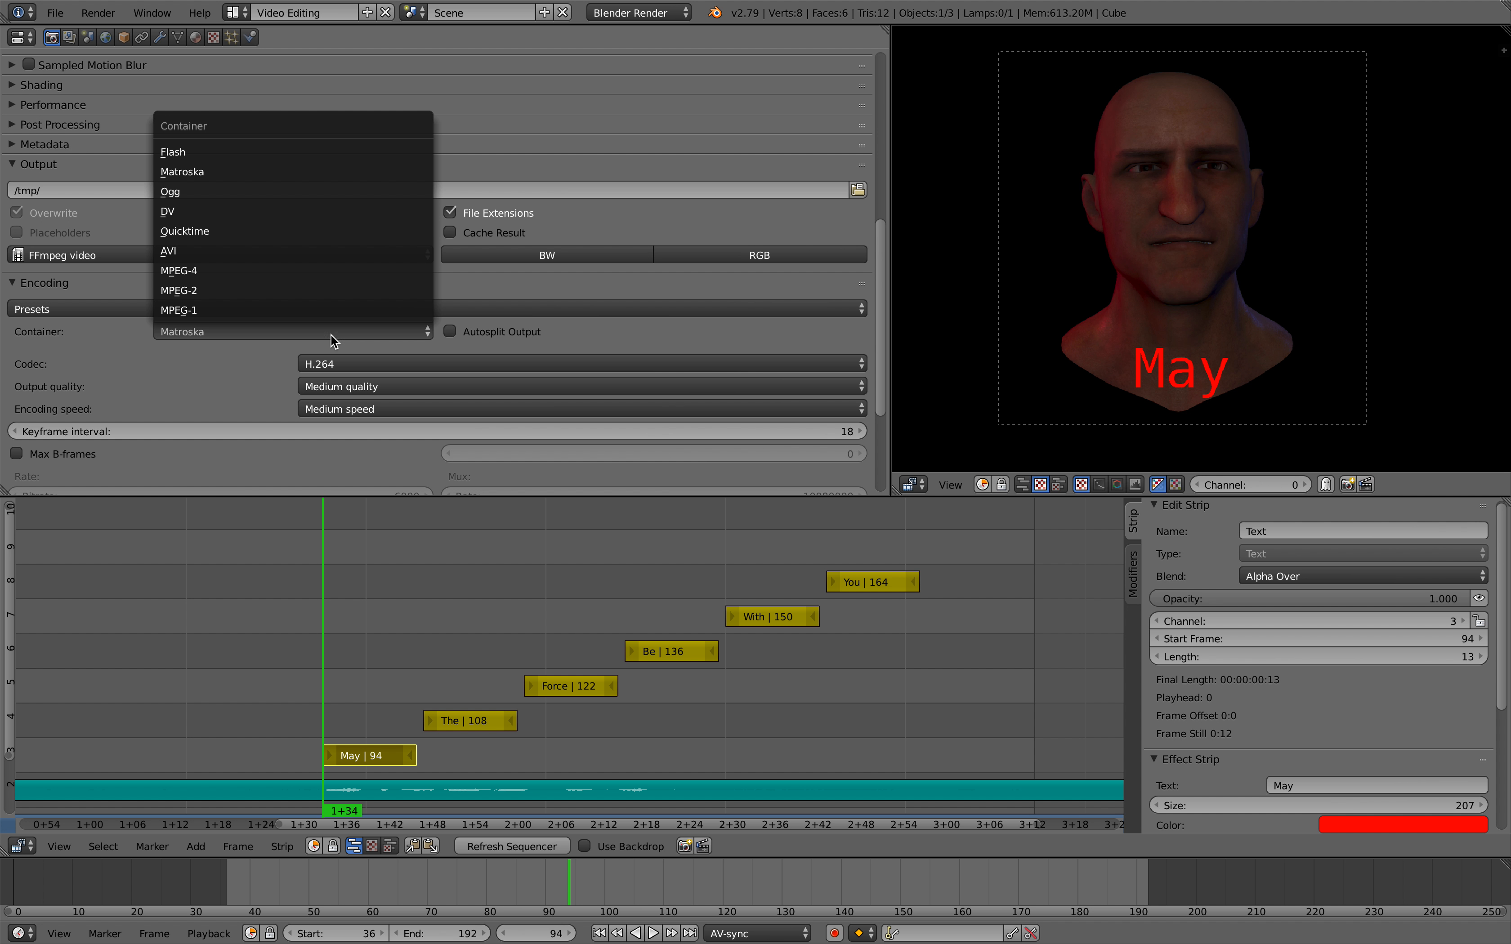
click(225, 231)
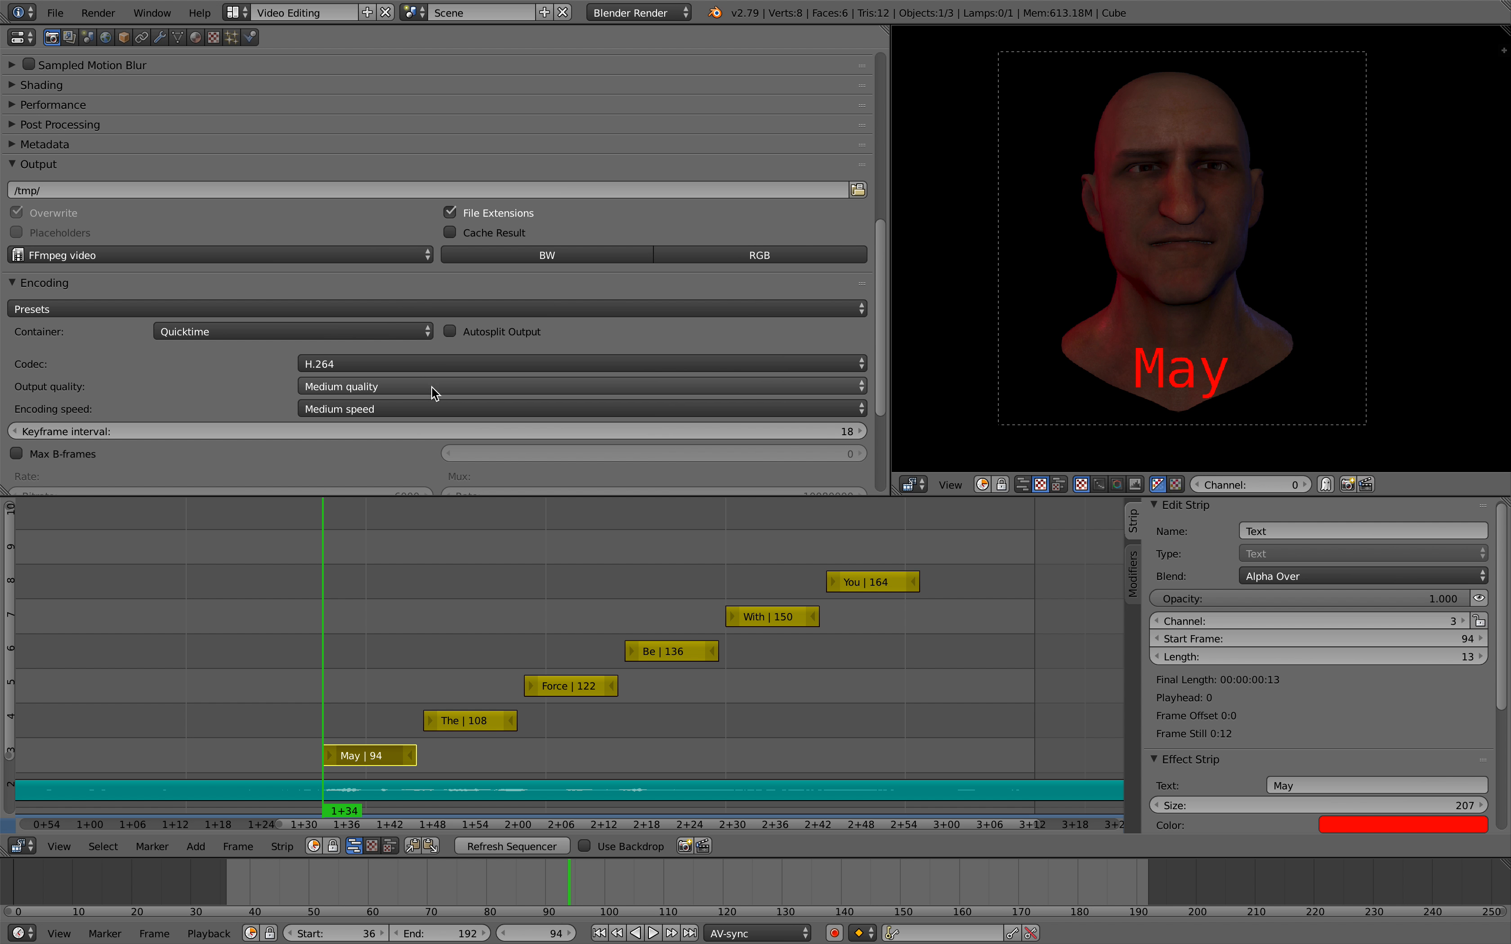
- Set the audio codec of the video output to MP3
scroll(507, 460, down, 1)
scroll(506, 459, down, 2)
scroll(374, 399, down, 2)
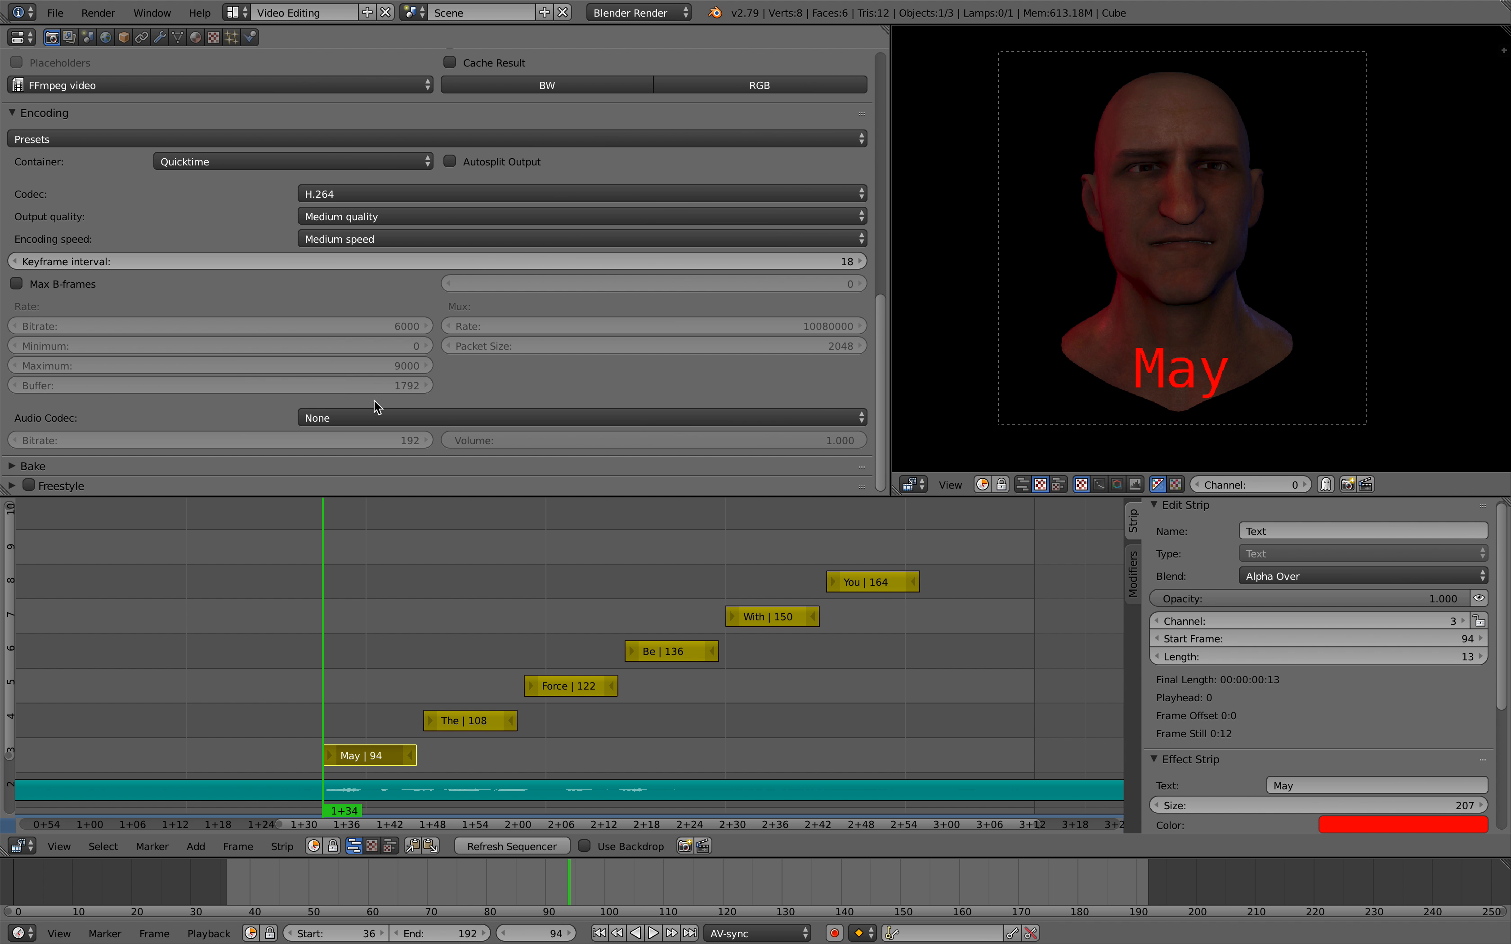
click(375, 412)
click(361, 356)
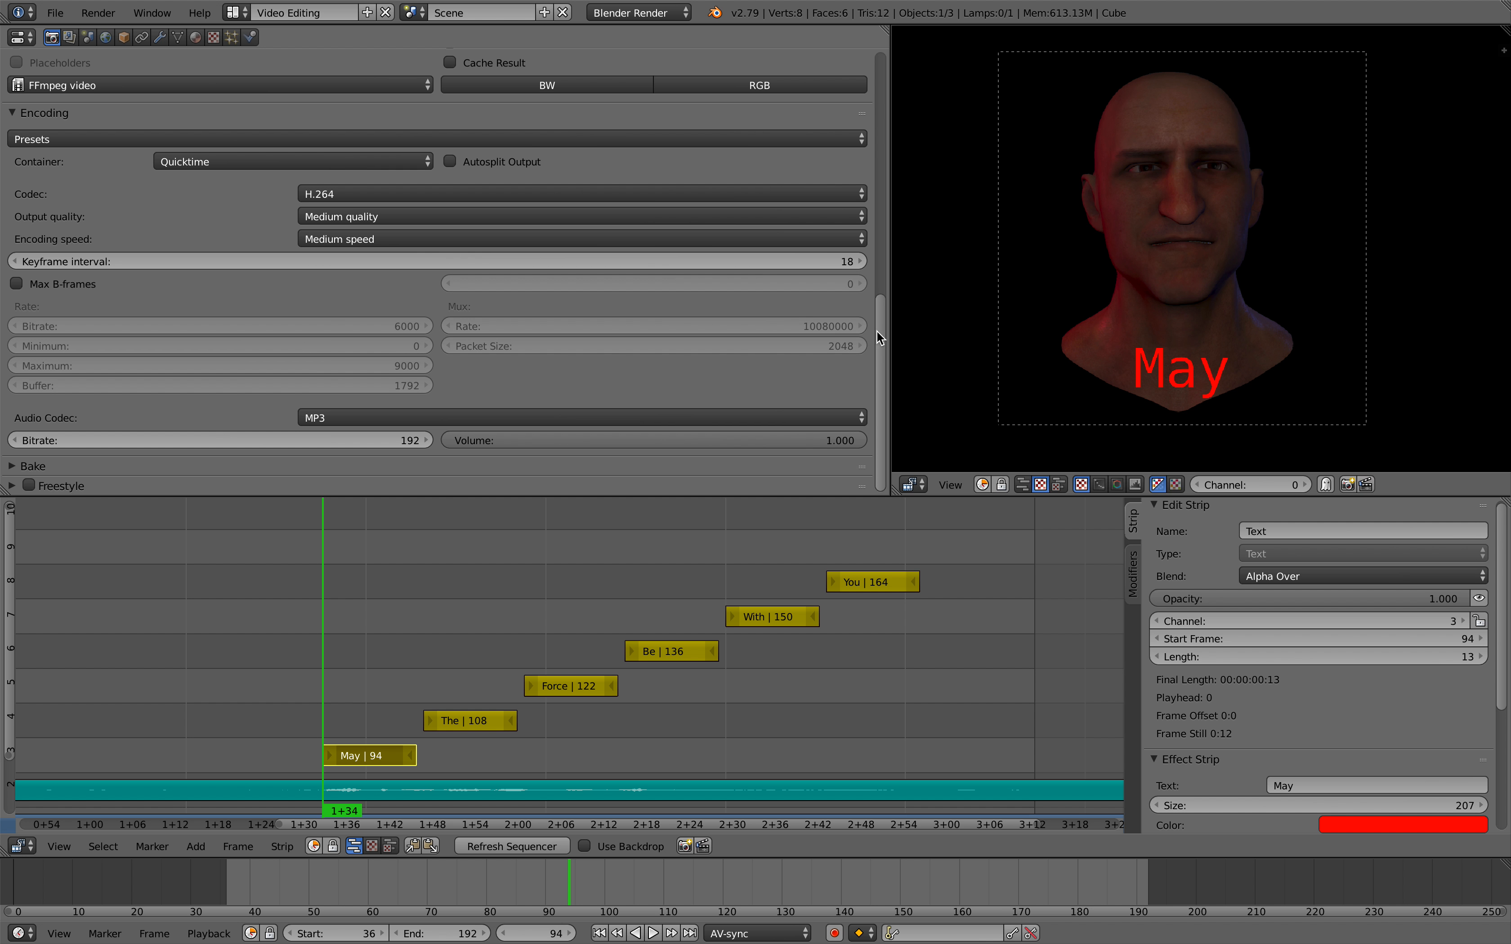
- Render the animation and play the rendered movie in the animation player, moving its window aside
drag(876, 330, 892, 65)
click(419, 120)
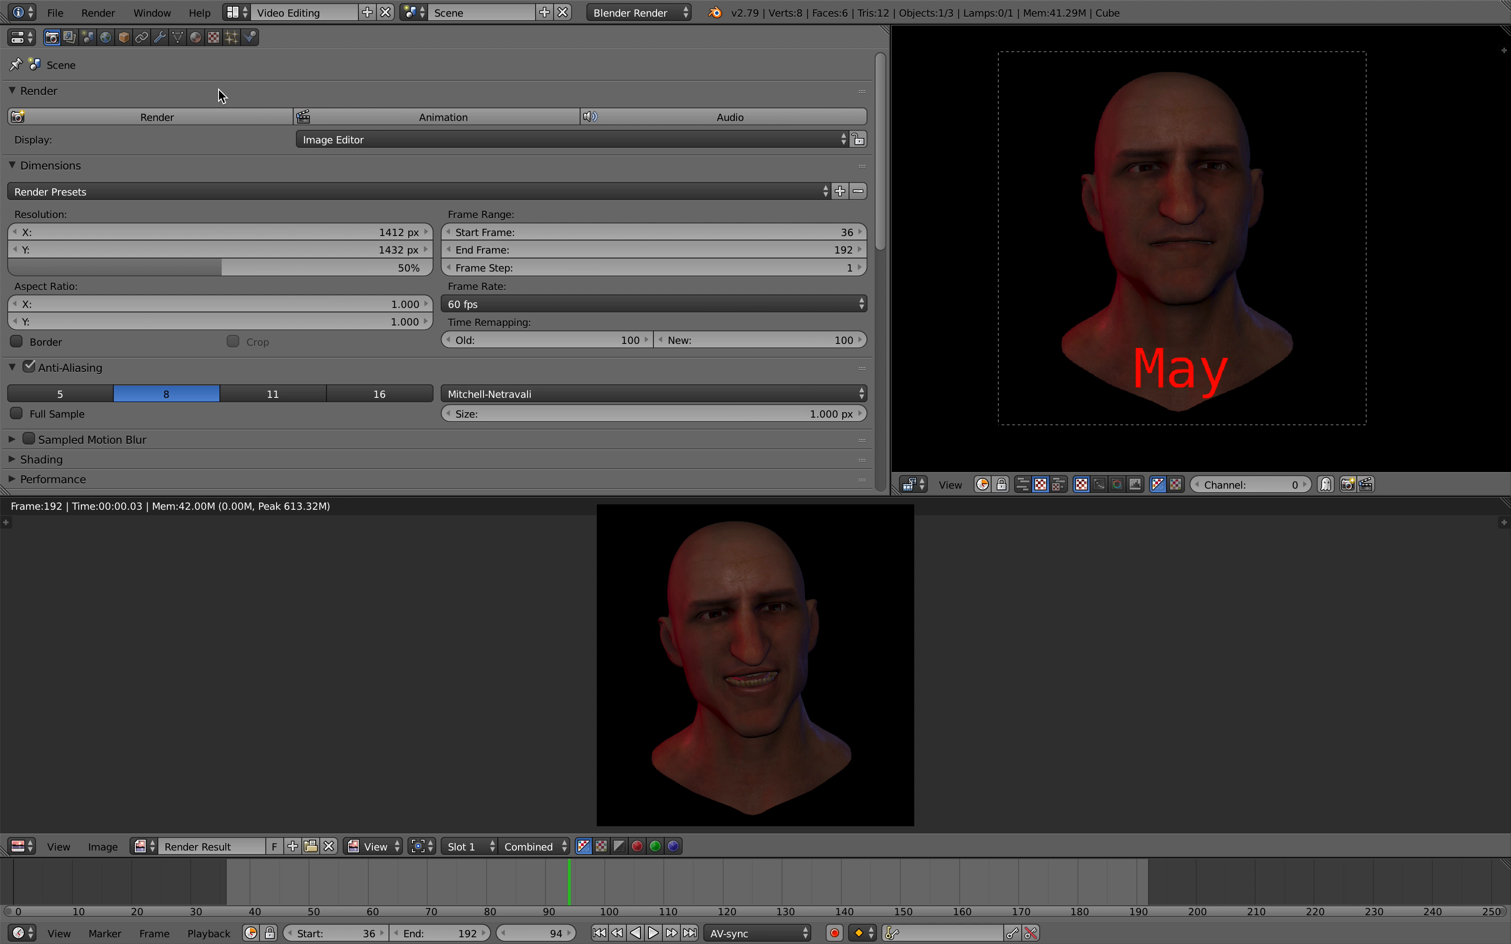
click(153, 14)
mouse_move(98, 12)
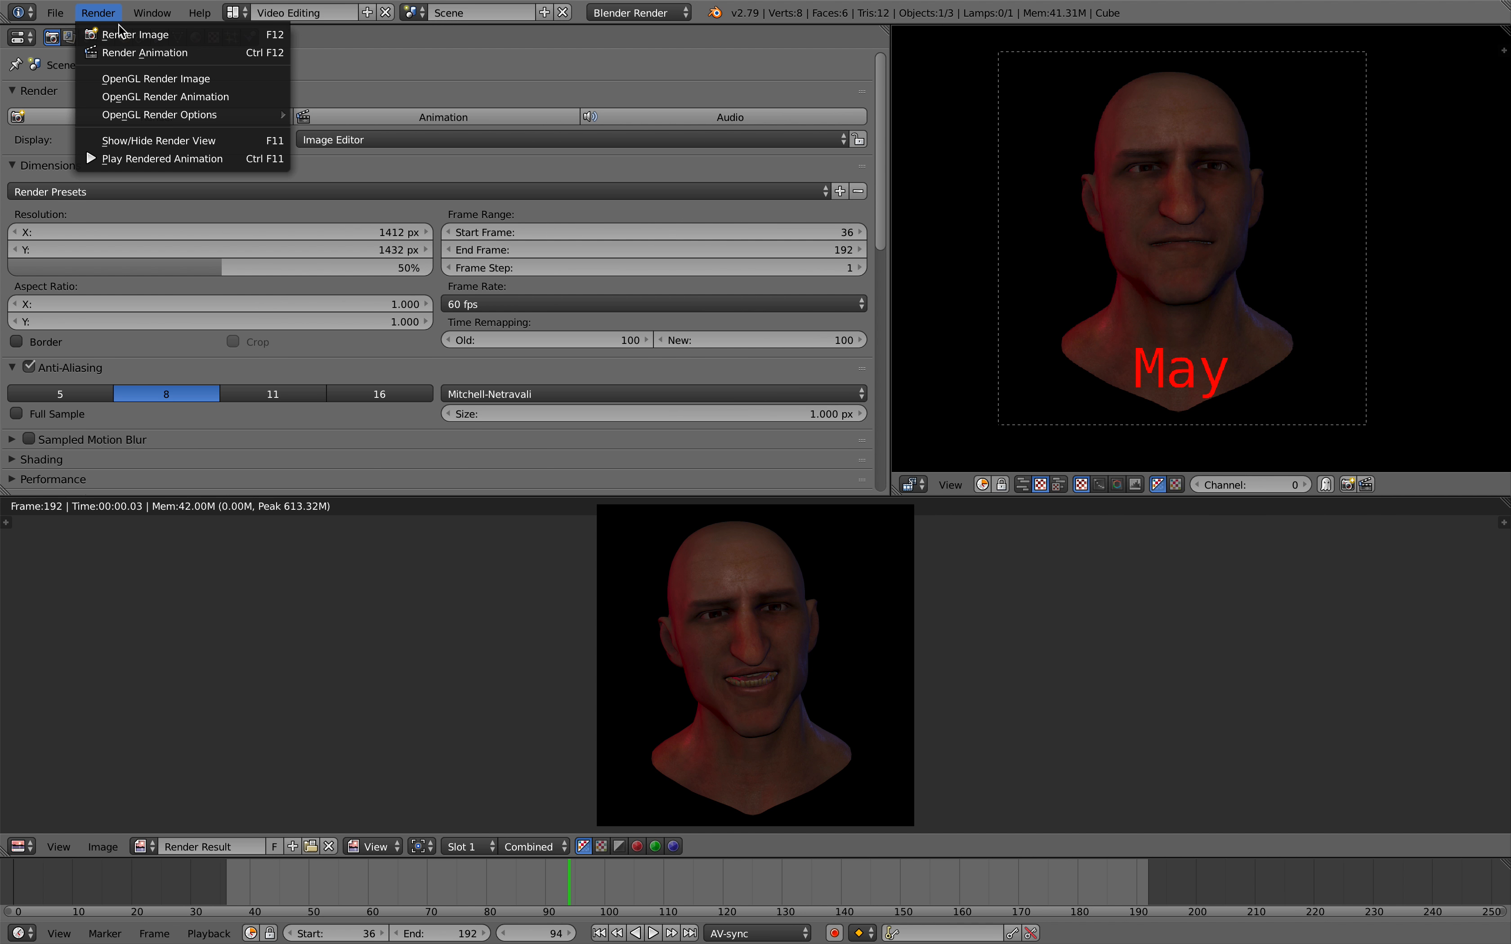
click(161, 160)
drag(565, 287, 826, 156)
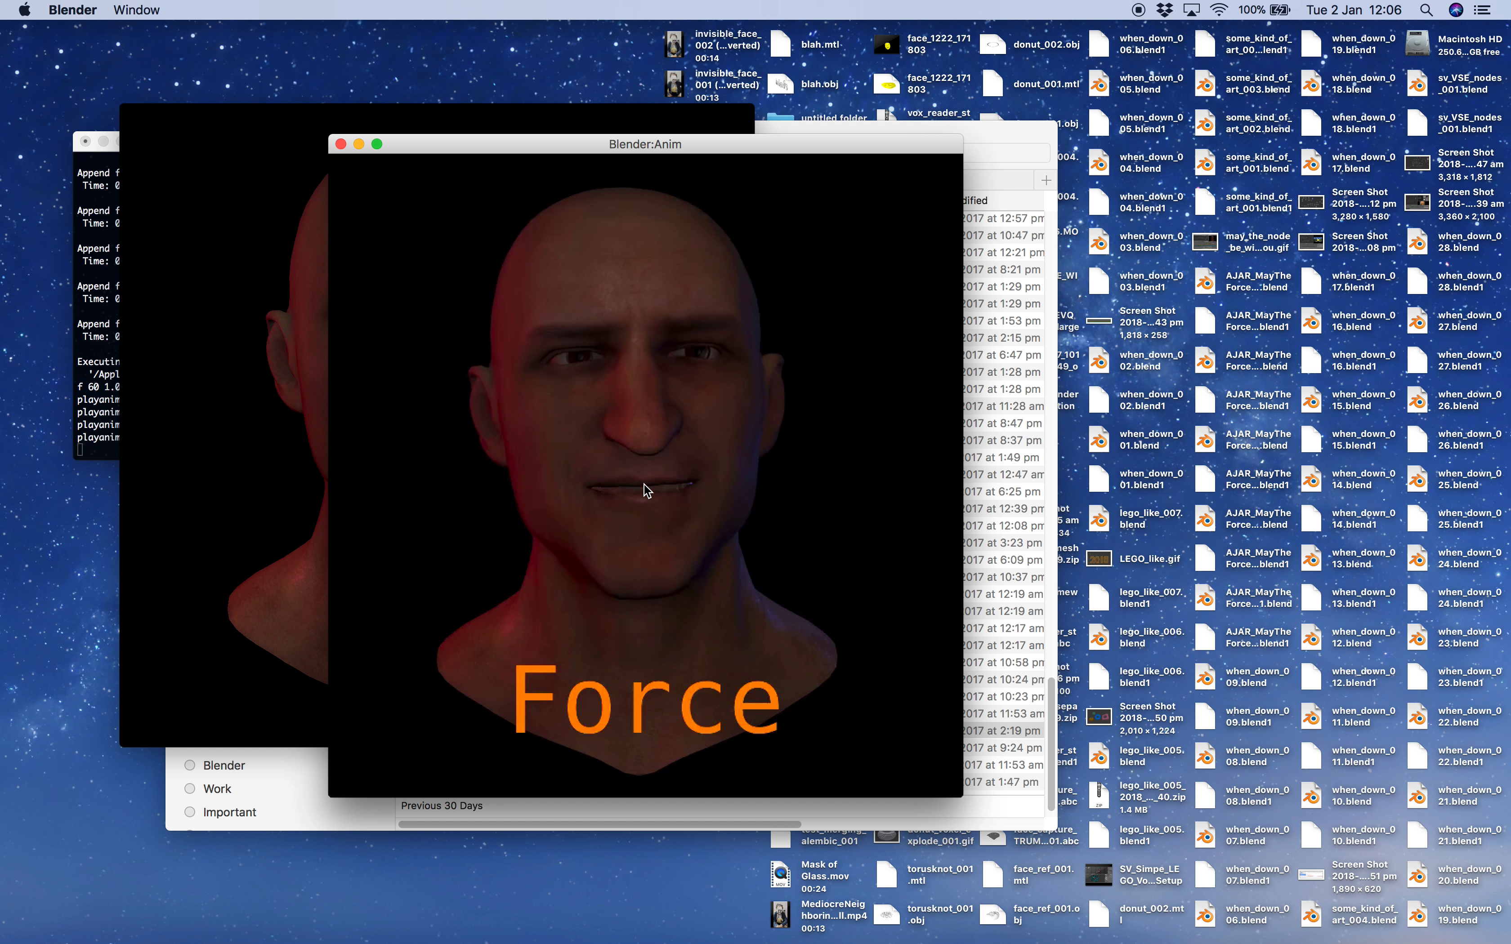
- Close the animation player, switch back to Blender and leave the render result to show the whole caption sequence
click(341, 144)
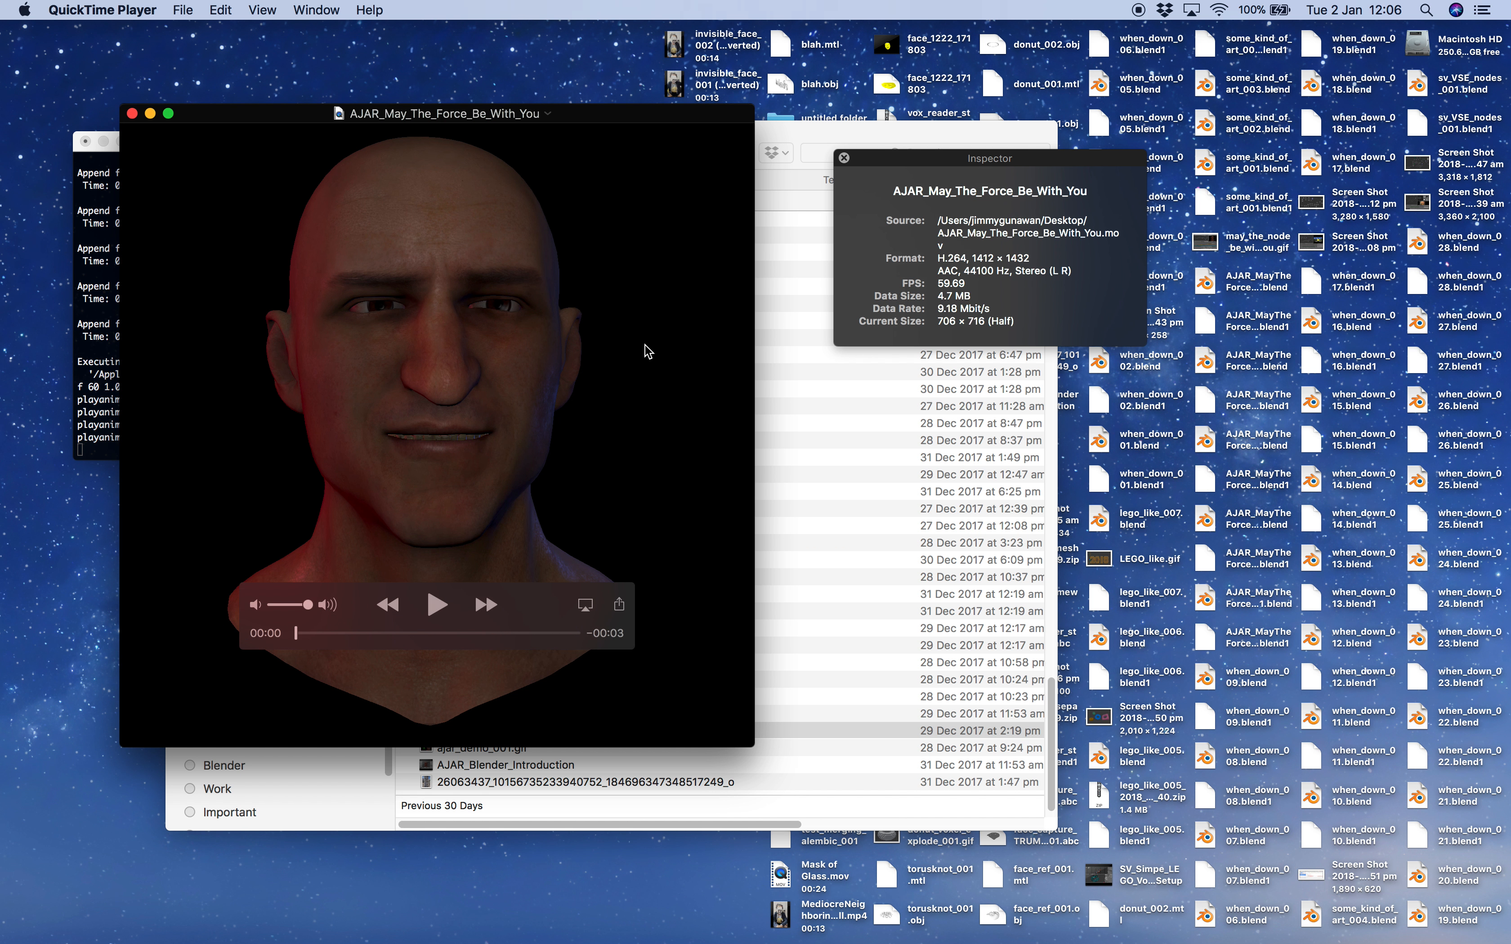
key(ctrl+Right)
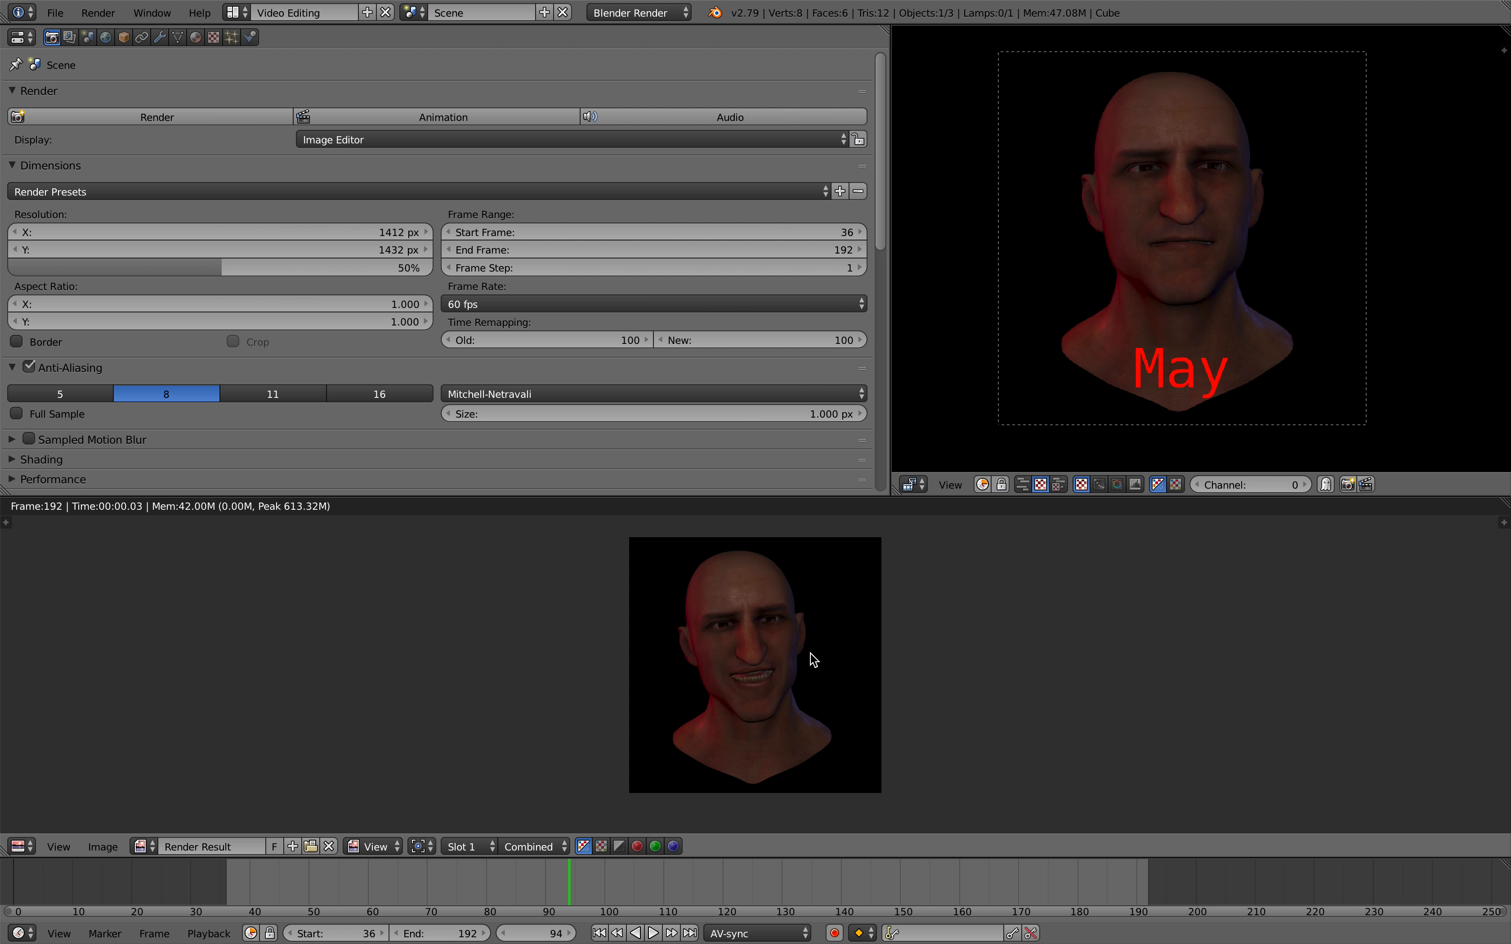
key(Escape)
scroll(810, 652, down, 5)
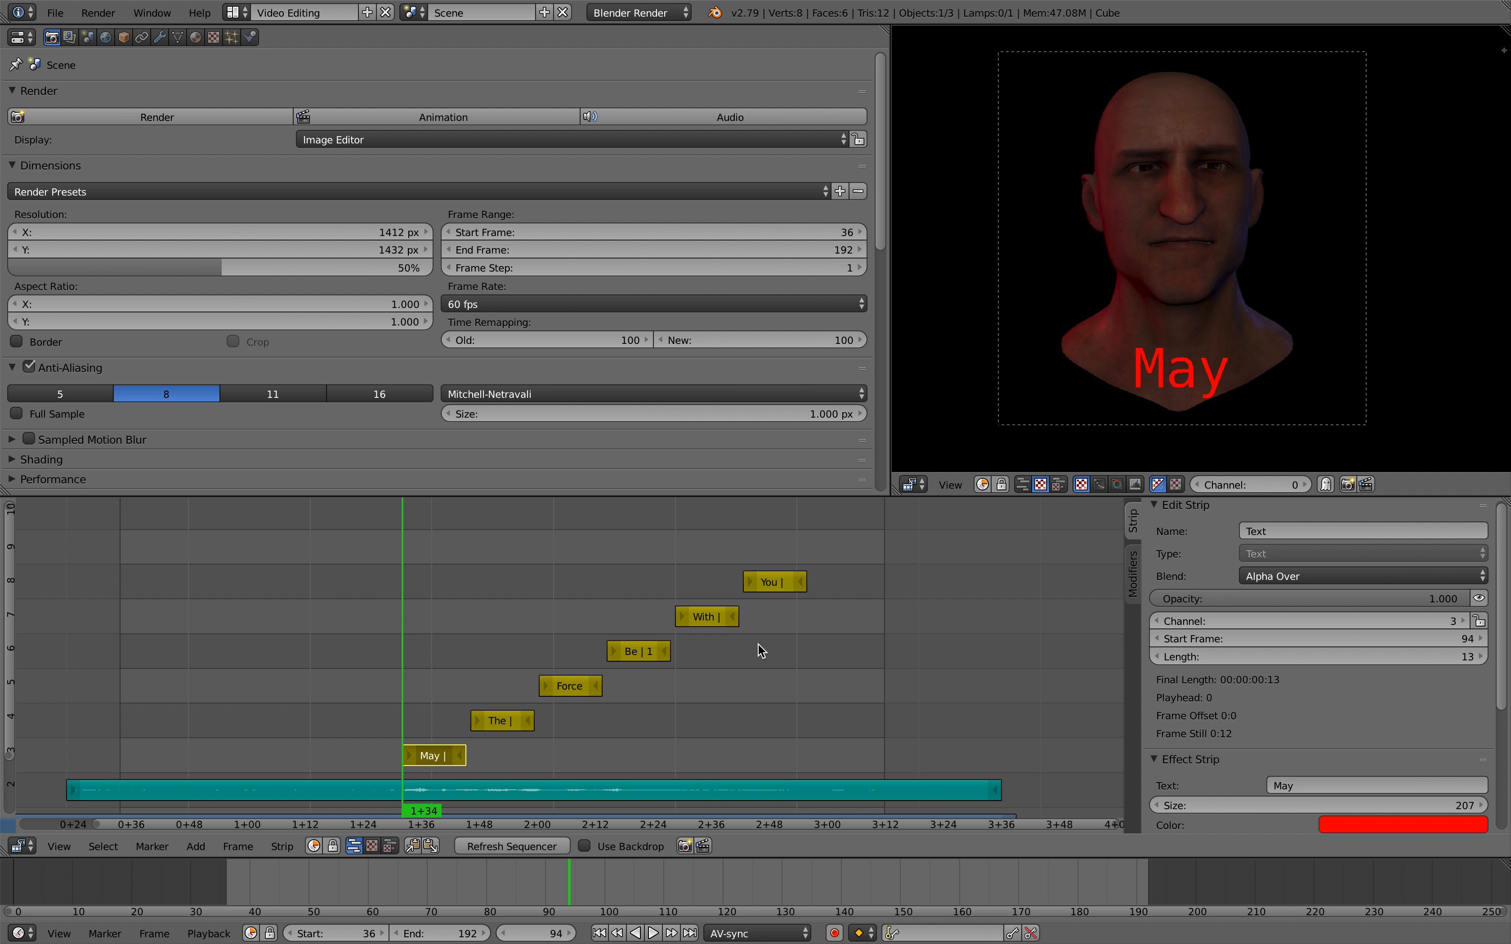